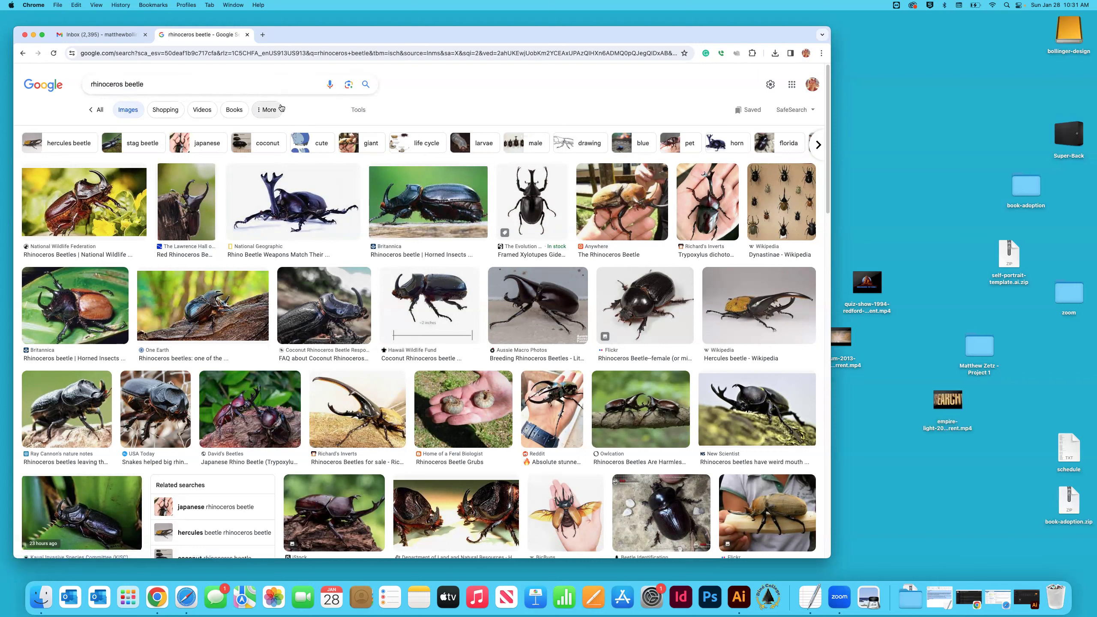
Filter the rhinoceros beetle image results to large images and preview the National Geographic photo of the horned beetle.
left_click(358, 111)
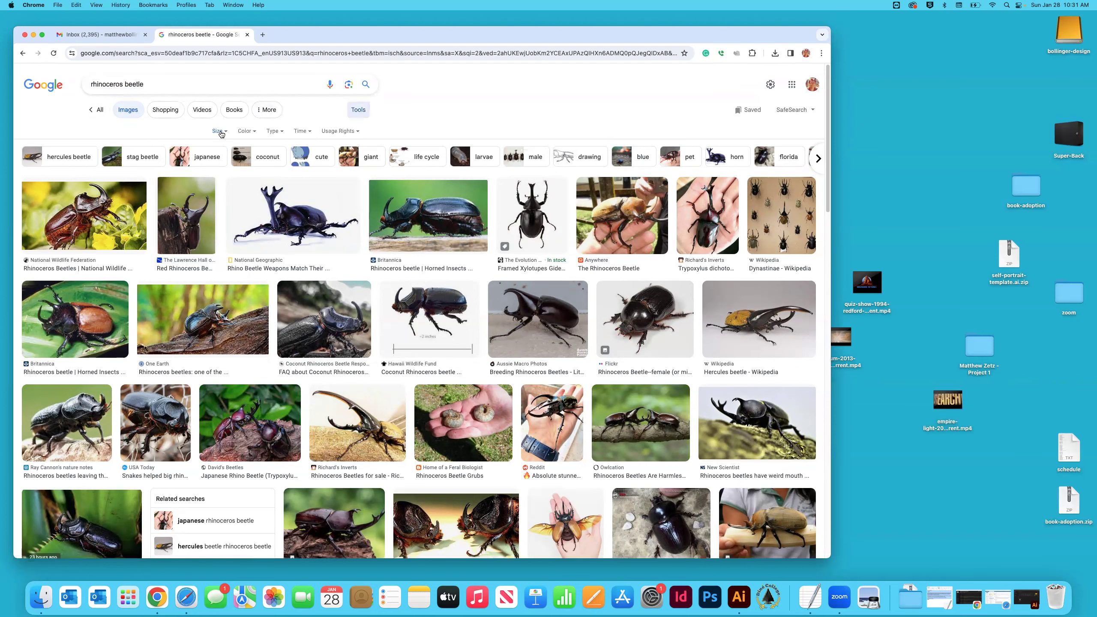
left_click(221, 133)
left_click(223, 160)
left_click(159, 215)
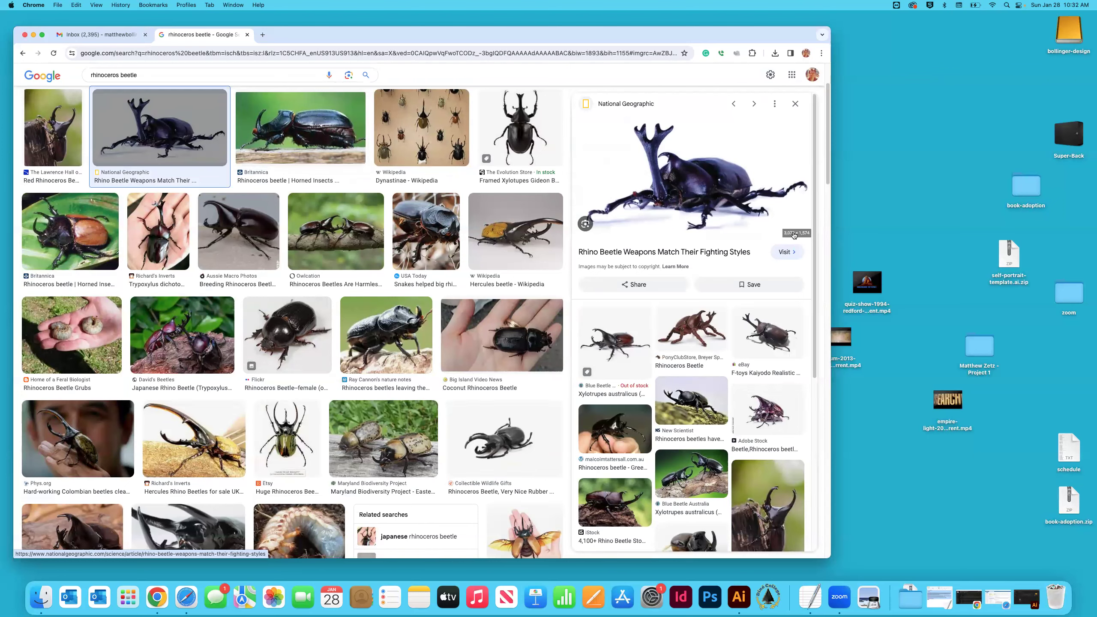
Compare the National Geographic and Wikipedia Hercules beetle previews, and view the National Geographic source article.
scroll(793, 235, "down", 1)
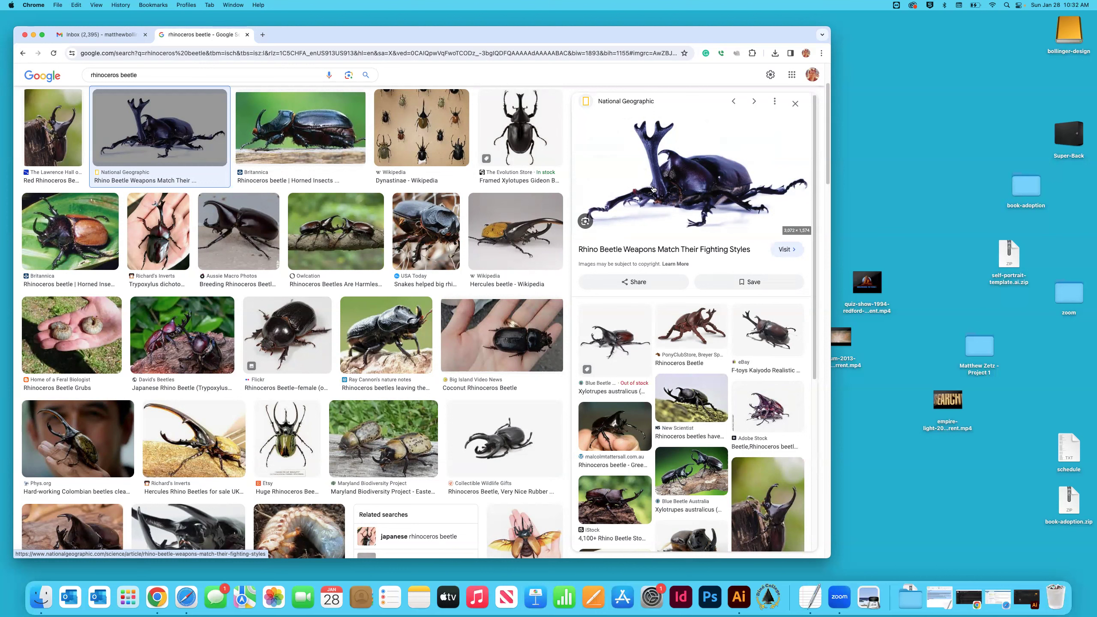
left_click(546, 219)
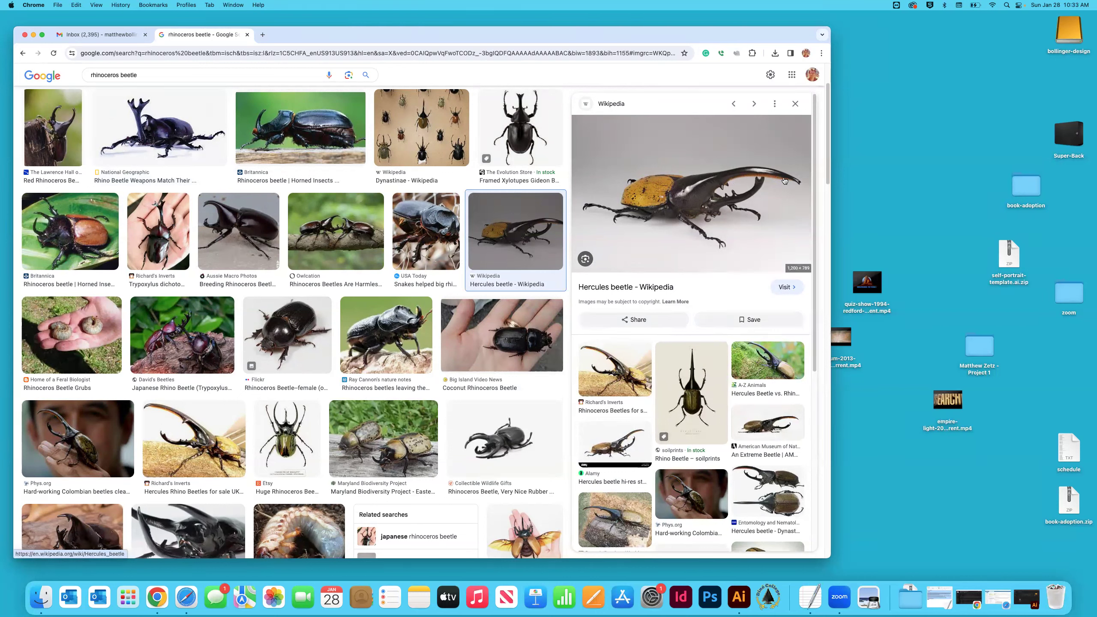
left_click(197, 129)
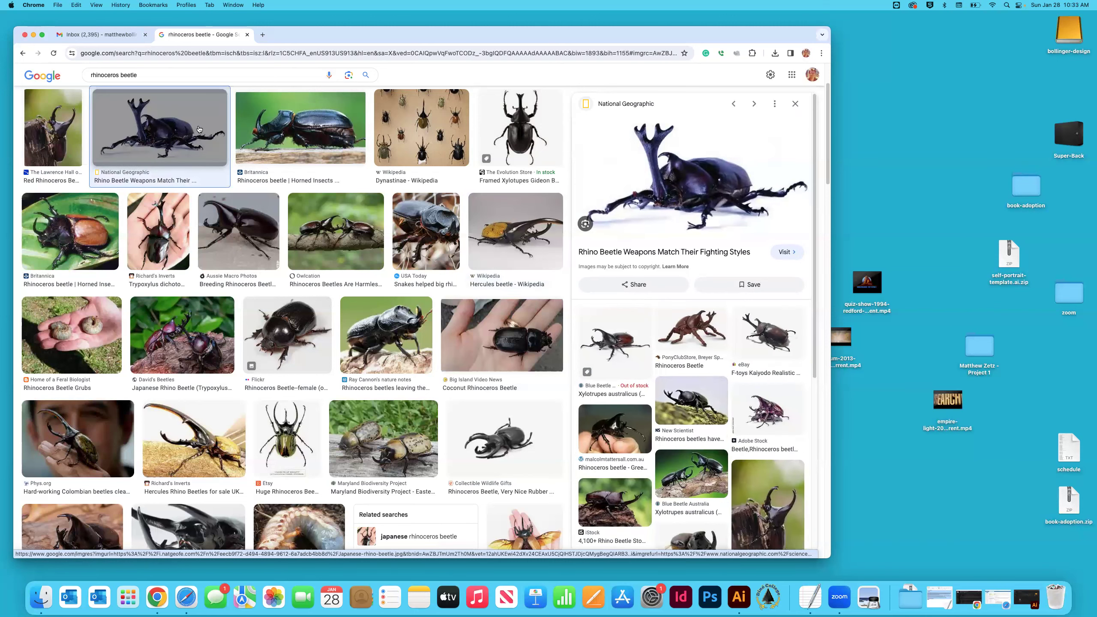
left_click(491, 233)
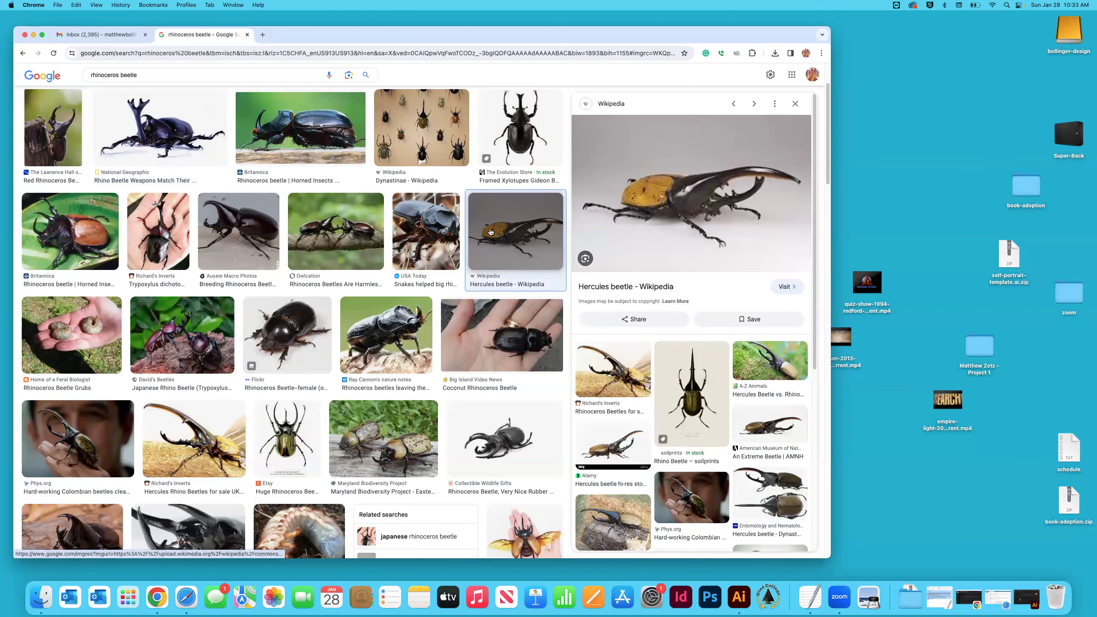
left_click(192, 149)
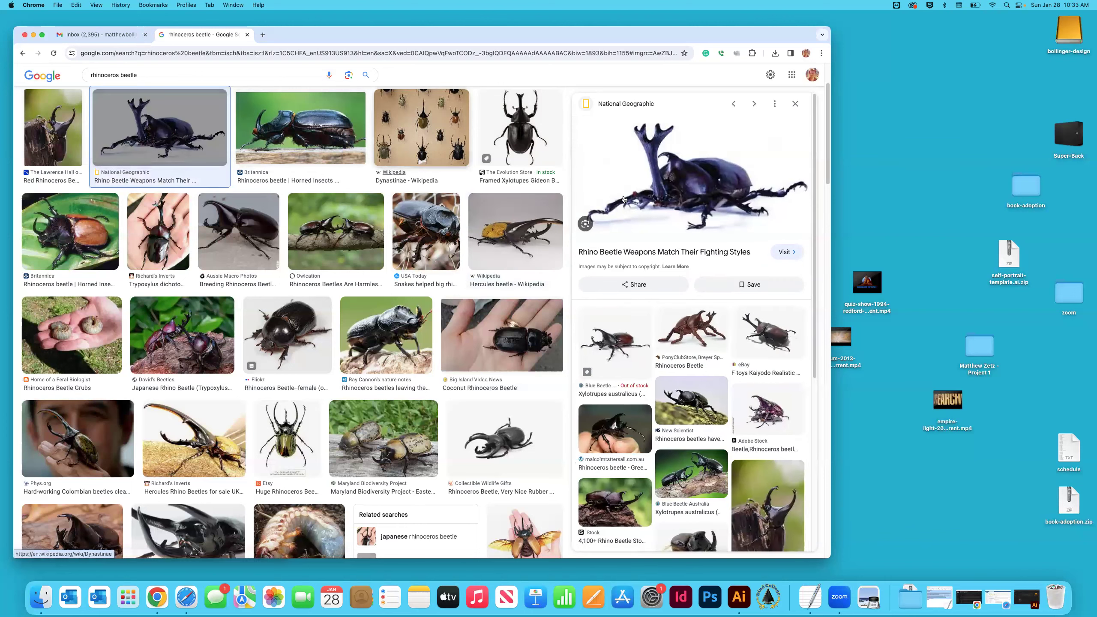
left_click(676, 195)
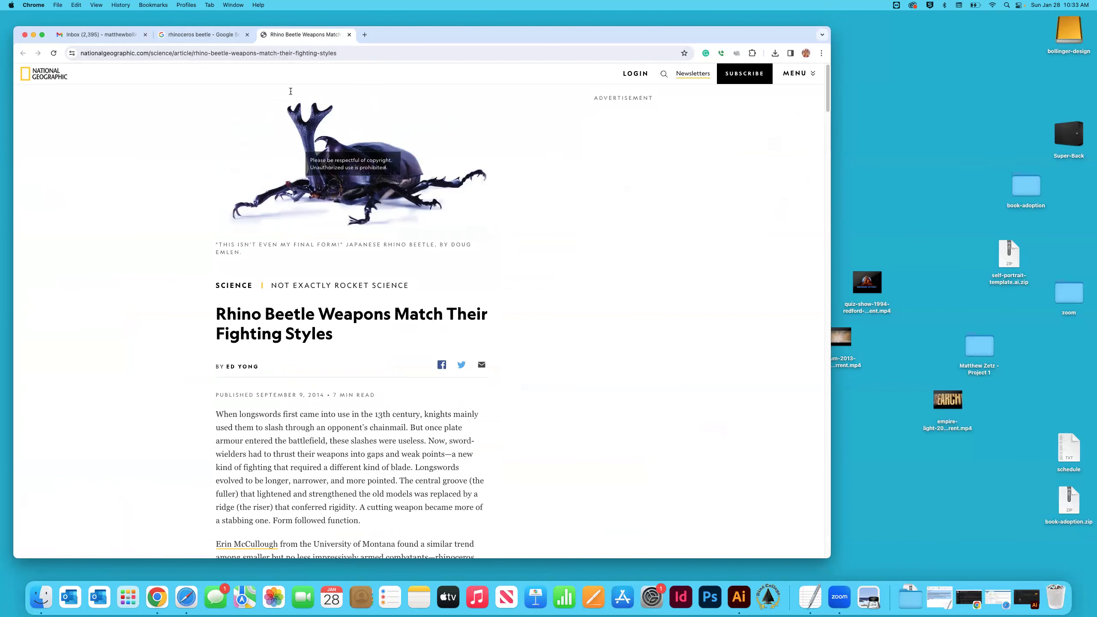
left_click(203, 34)
Start saving the National Geographic beetle image, choosing the assets folder of project-2-insect-illustration within digital-media-I on the bollinger-design drive.
right_click(680, 201)
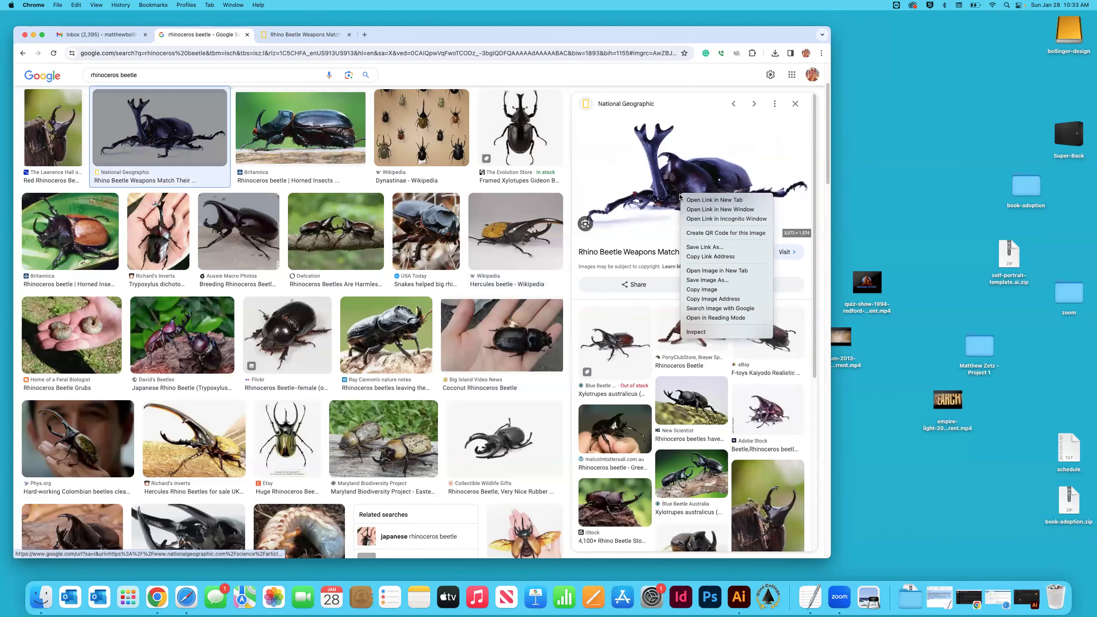
left_click(701, 281)
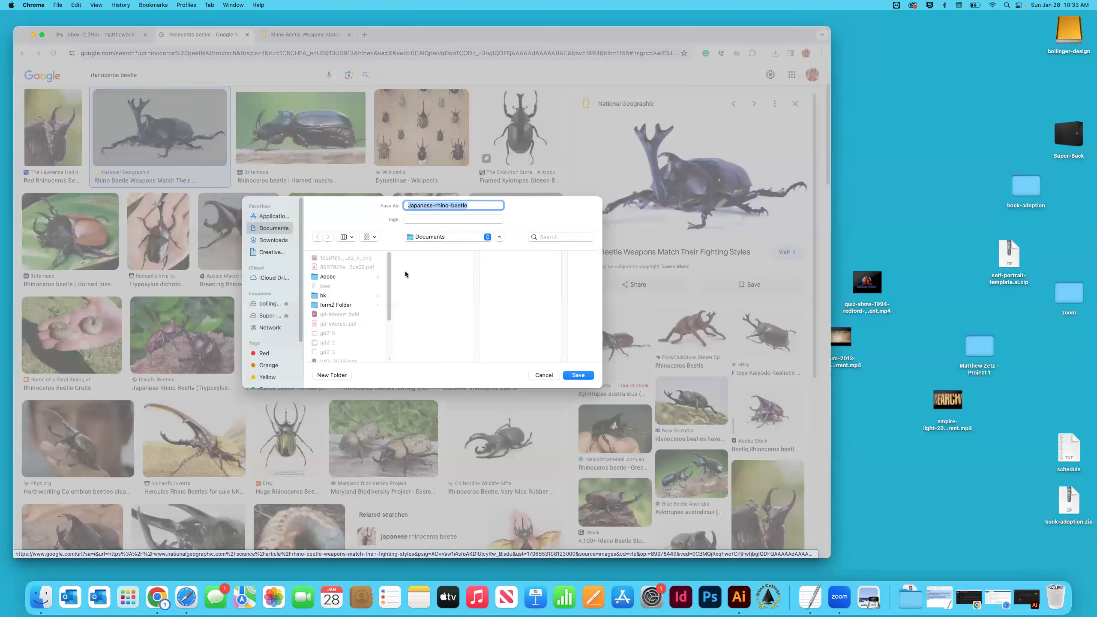
left_click(259, 304)
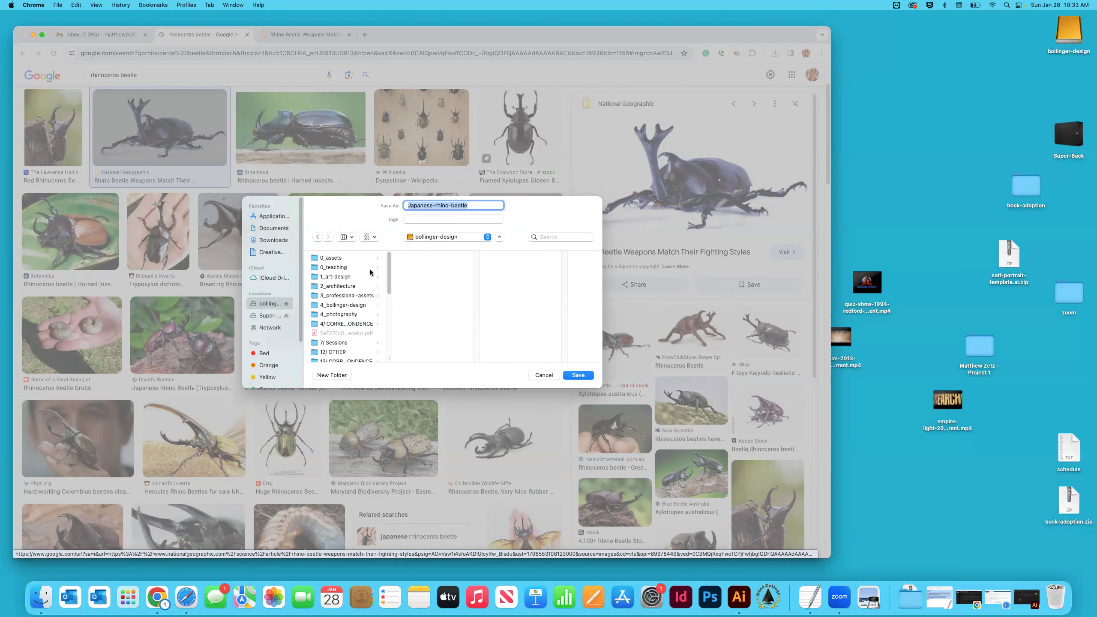
left_click(344, 270)
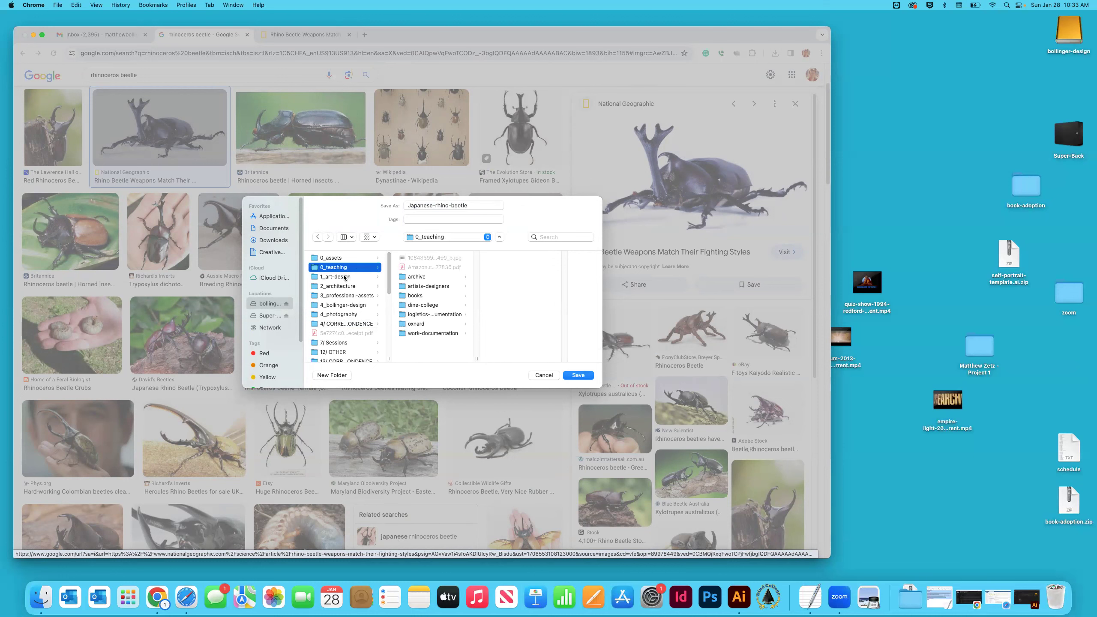
left_click(423, 276)
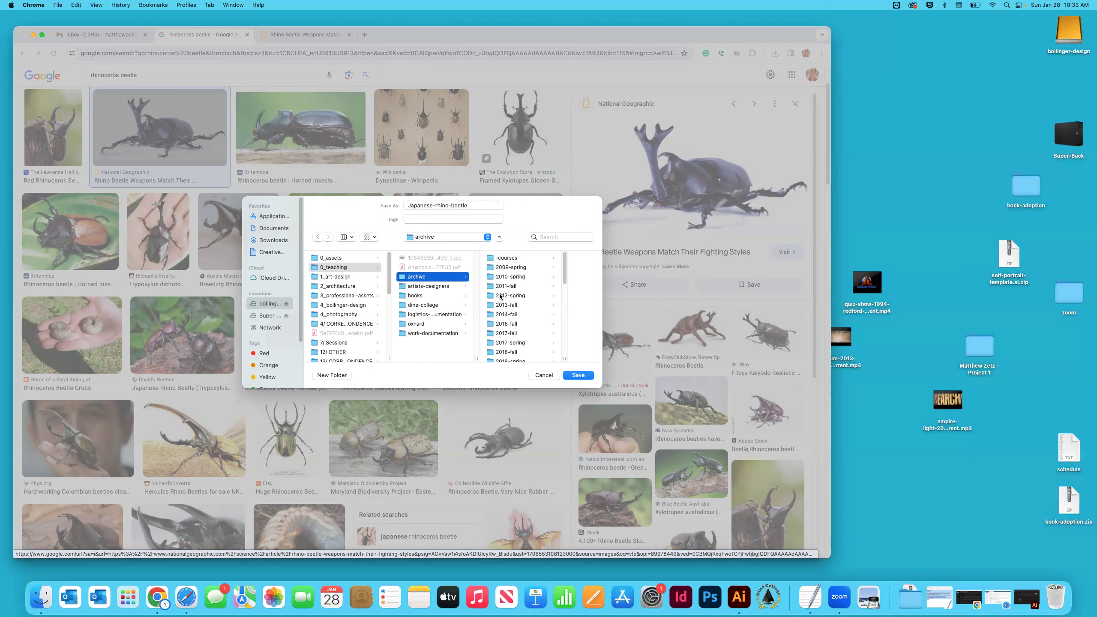
left_click(511, 259)
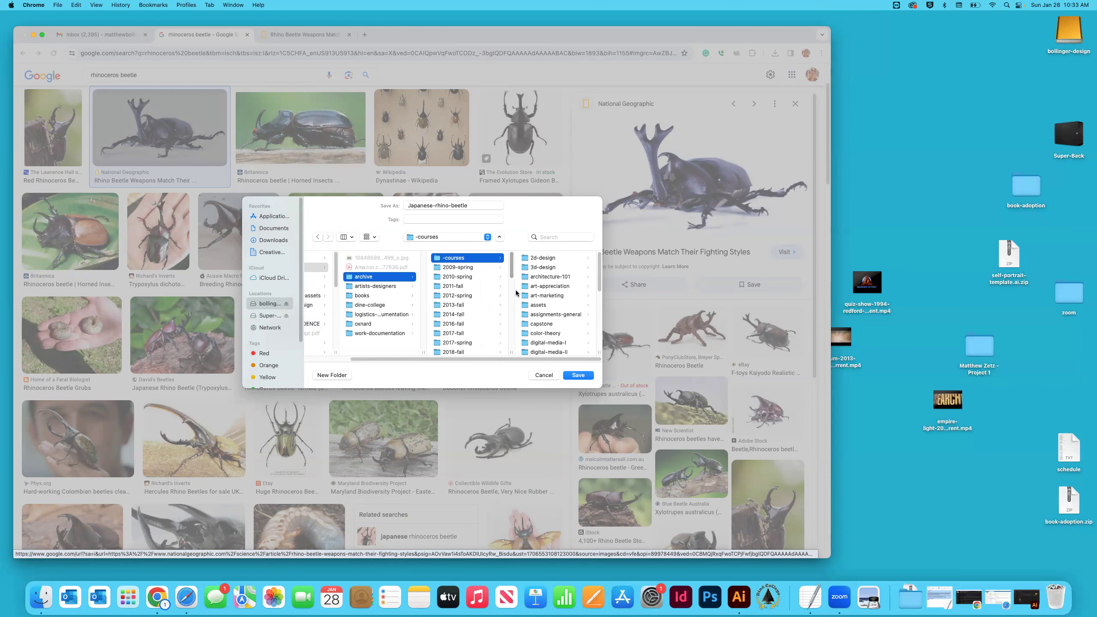
scroll(545, 307, "down", 4)
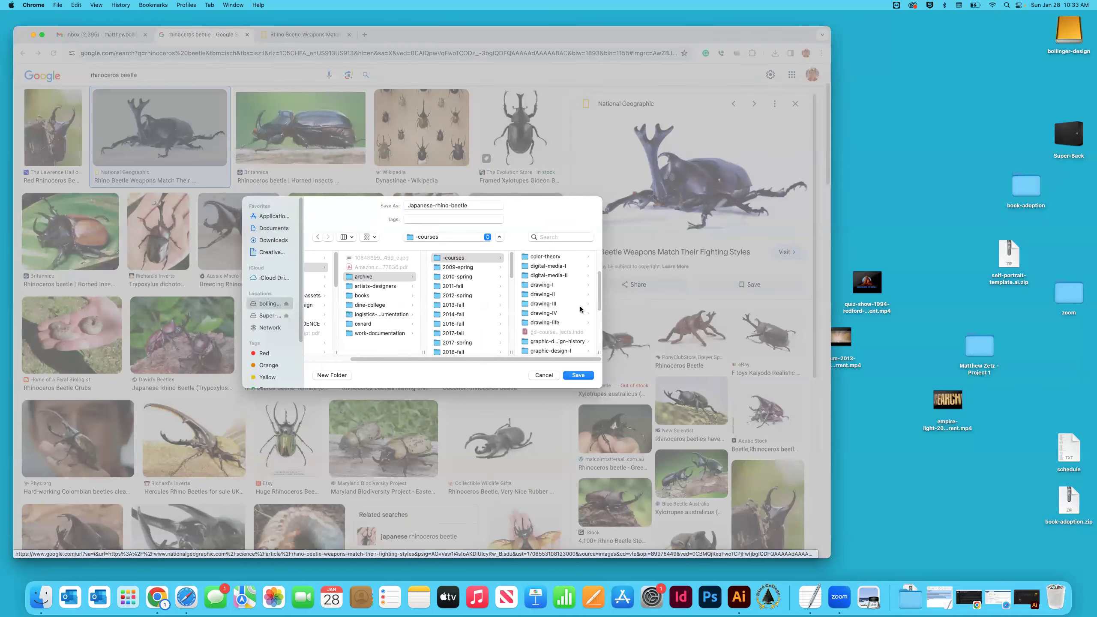
left_click(548, 266)
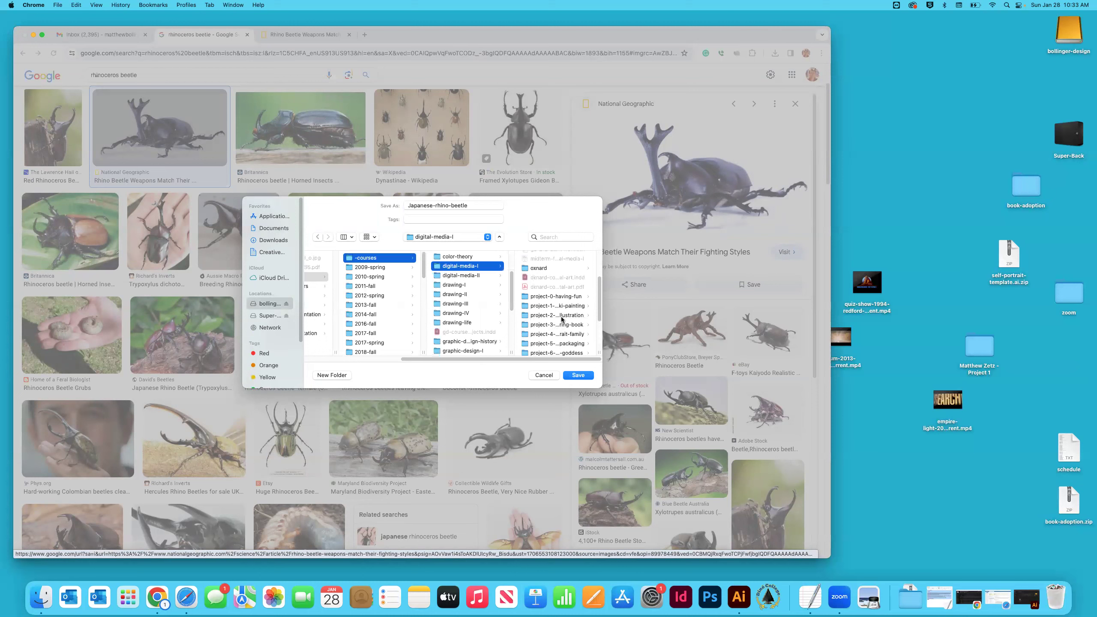
left_click(560, 315)
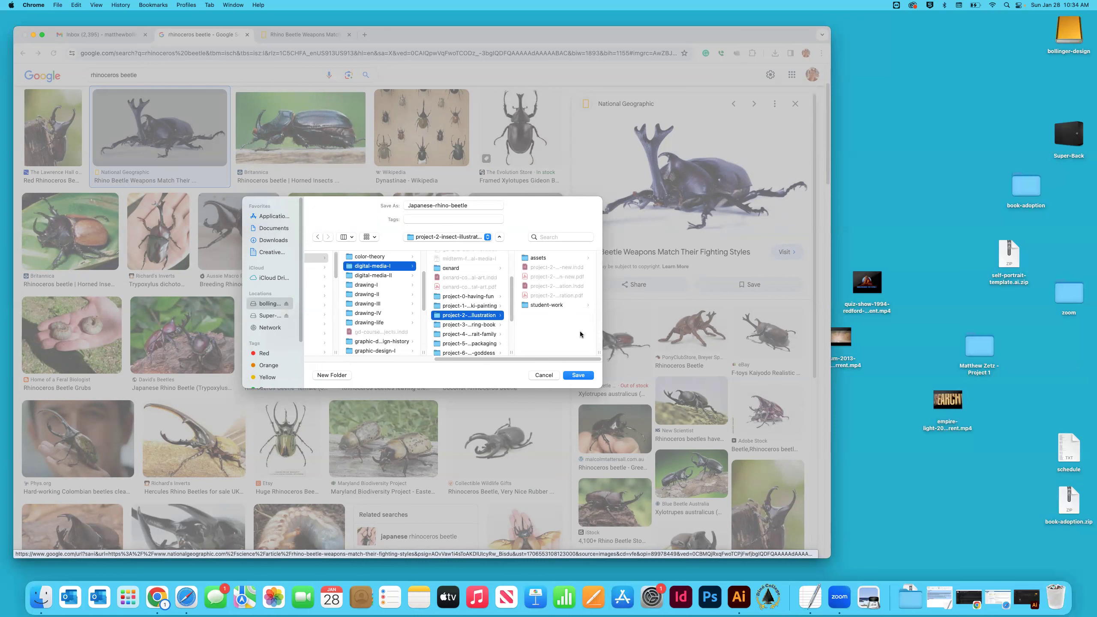
left_click(539, 258)
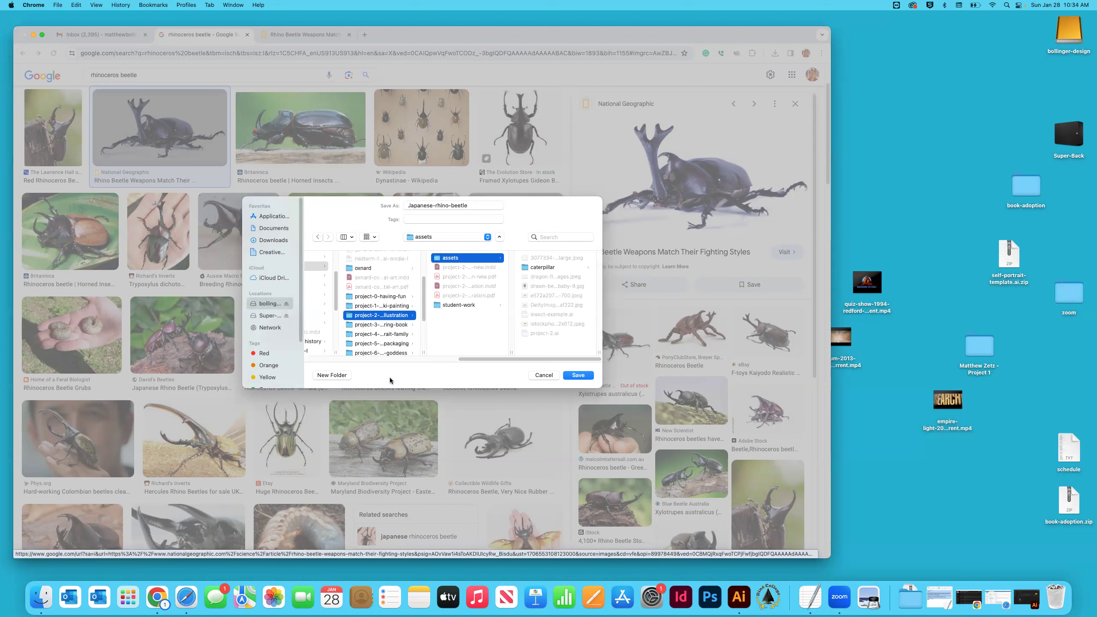
Create a folder named tutorial-beetle-japanese in the chosen assets folder, with a subfolder named assets inside it.
left_click(341, 375)
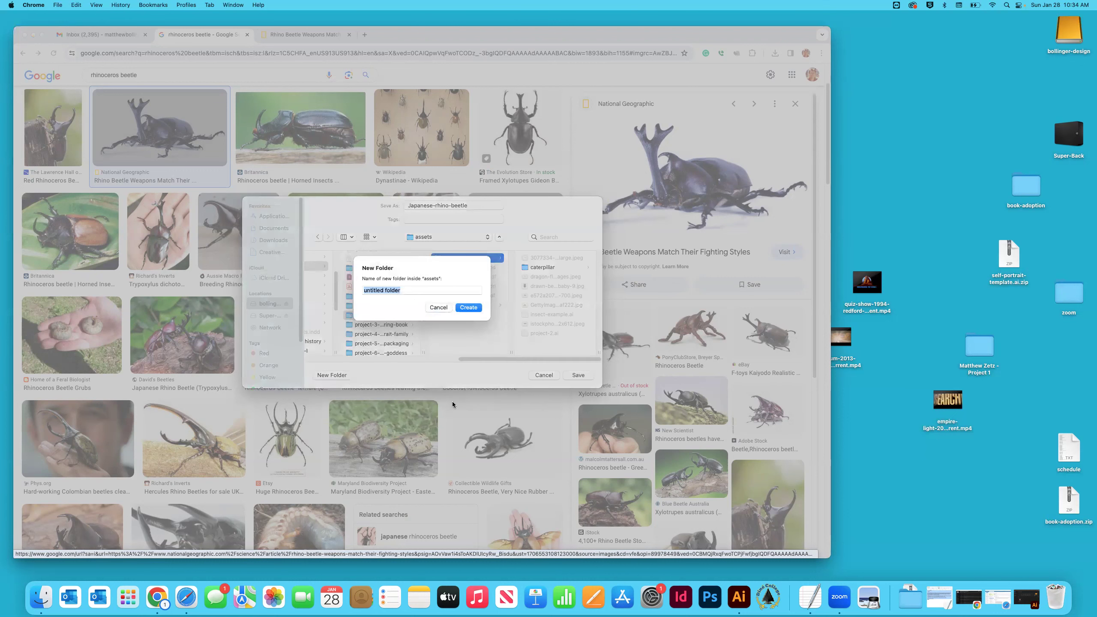
type("tutorial-beet")
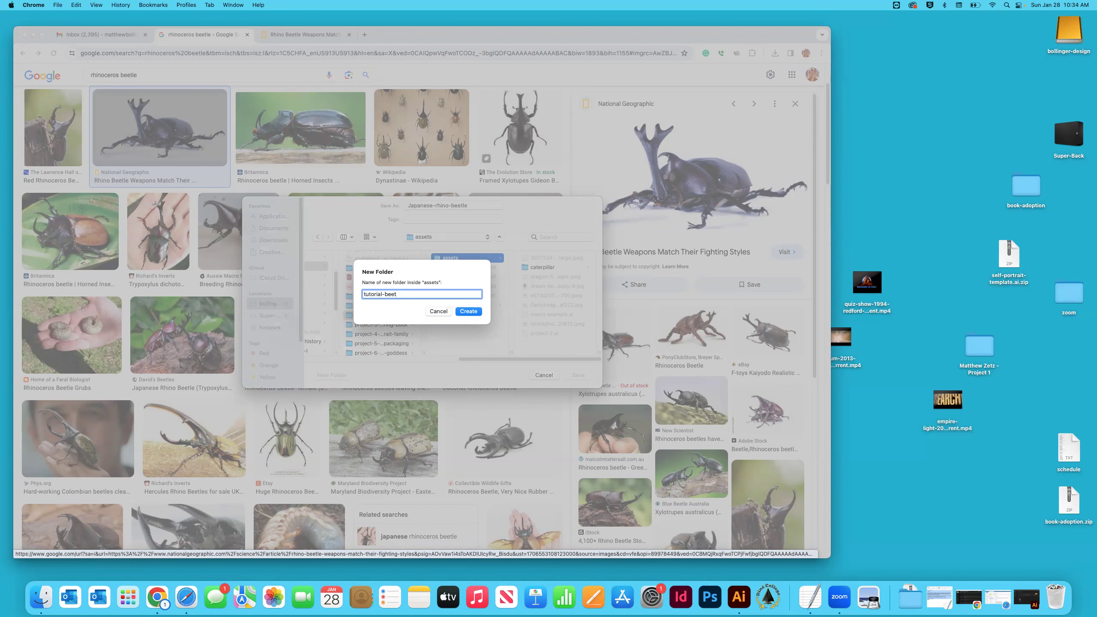
type("japanese")
left_click(471, 312)
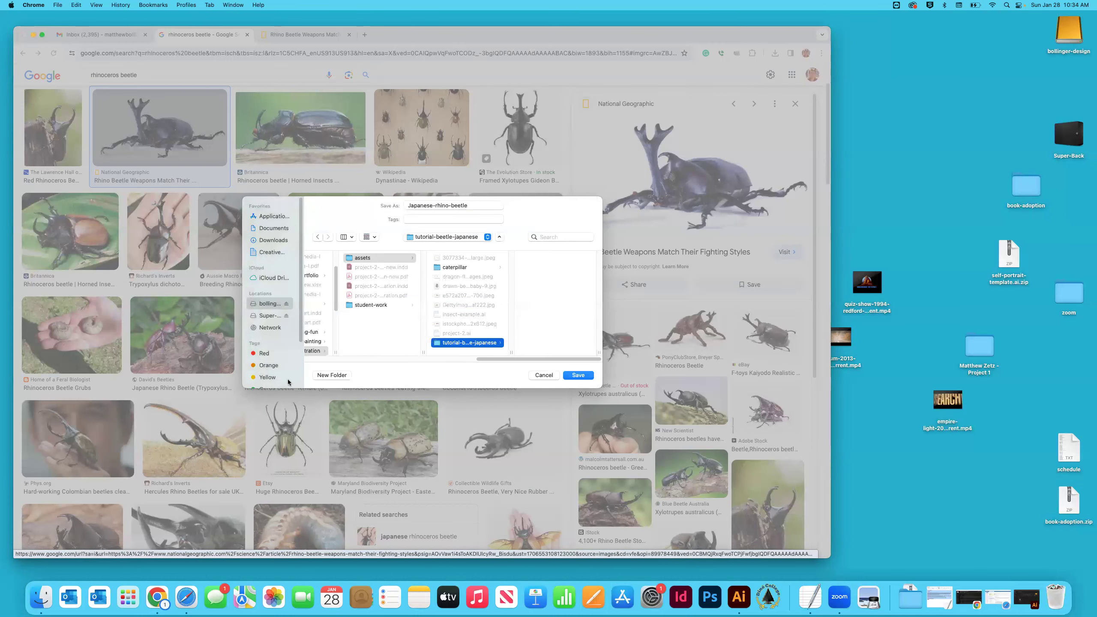
left_click(328, 374)
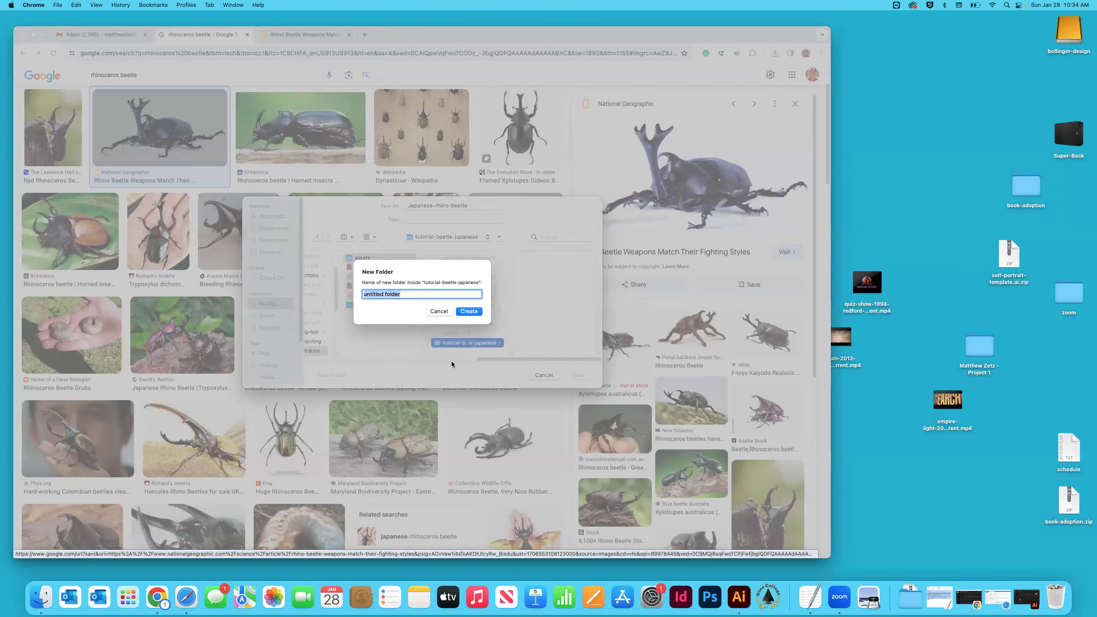
type("assets")
left_click(463, 312)
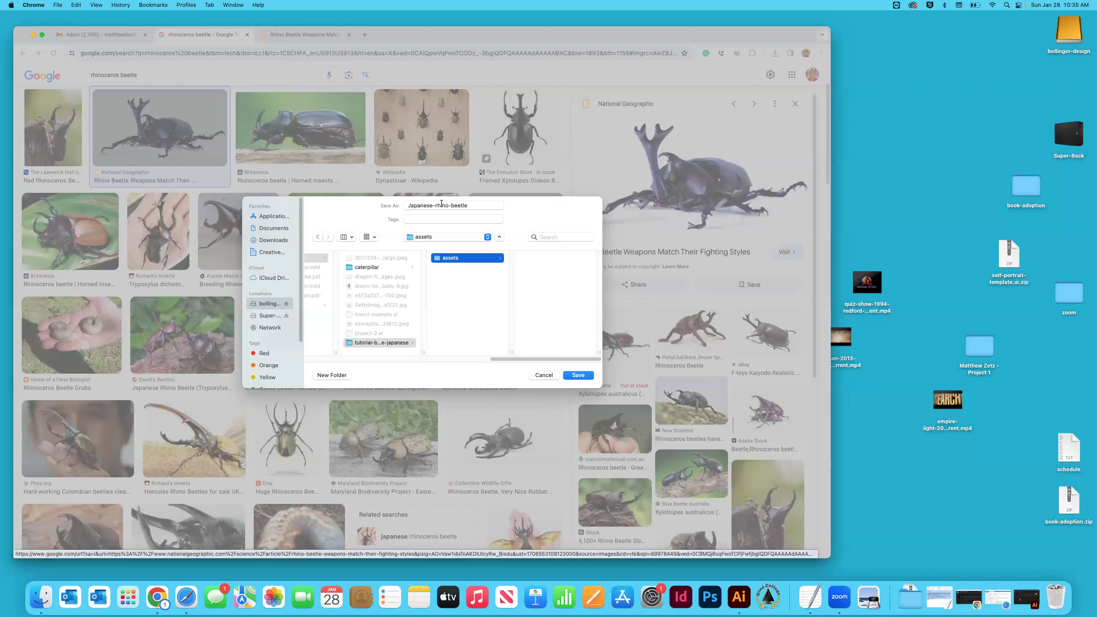
Name the image file beetle and save it in the new assets subfolder.
left_click_drag(473, 205, 407, 205)
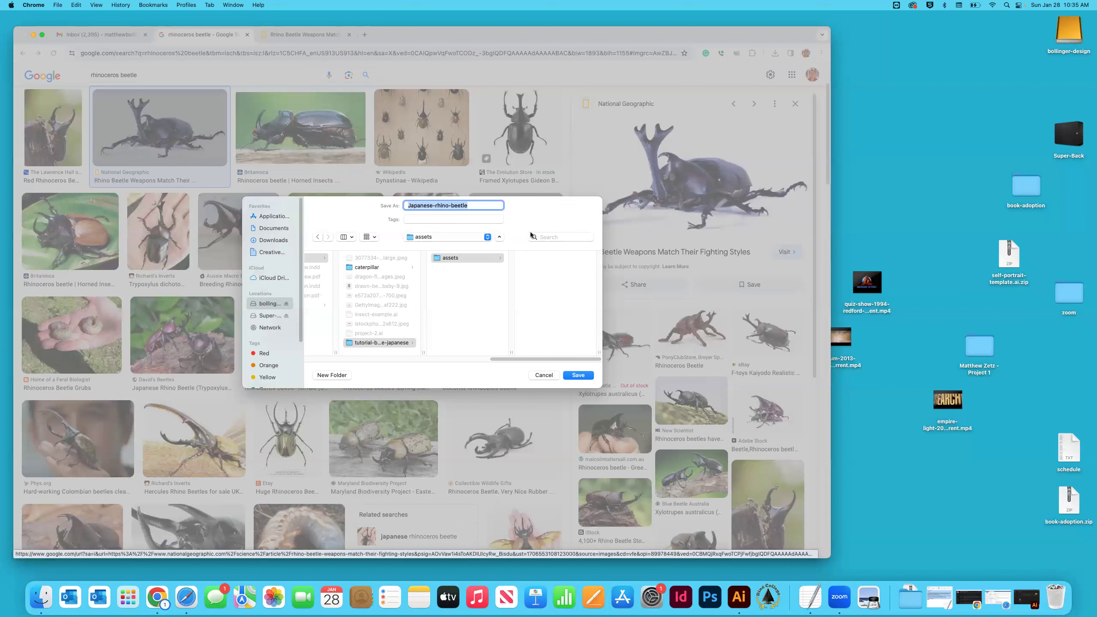
type("beetle")
left_click(579, 375)
Browse the bollinger-design drive in Finder to the assets folder inside tutorial-beetle-japanese and select beetle.avif.
double_click(1068, 34)
scroll(465, 195, "down", 5)
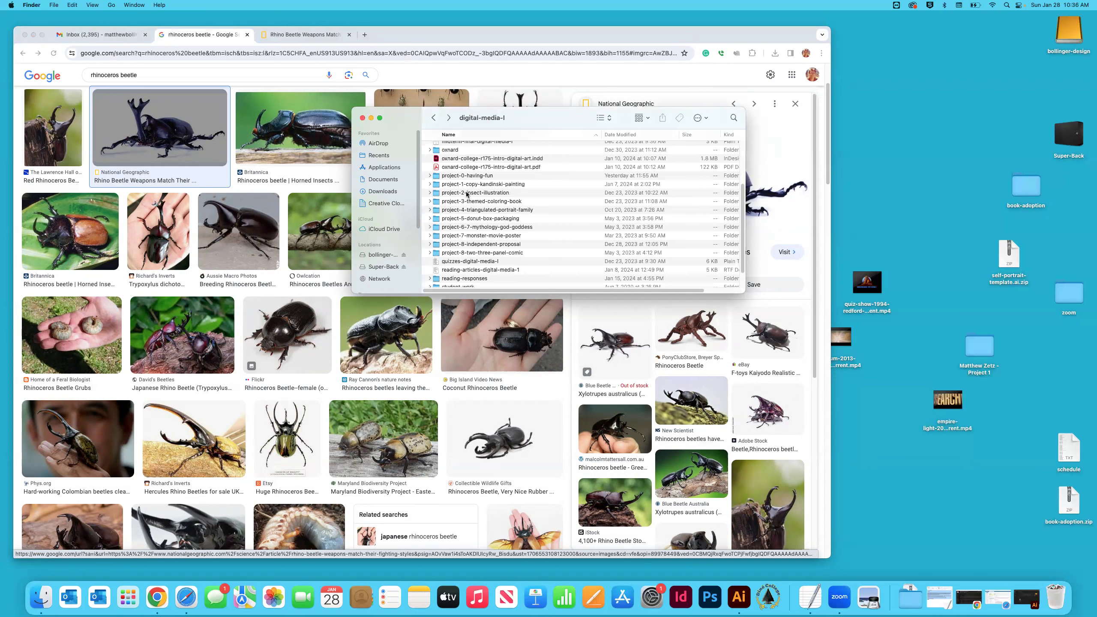
double_click(449, 149)
double_click(468, 225)
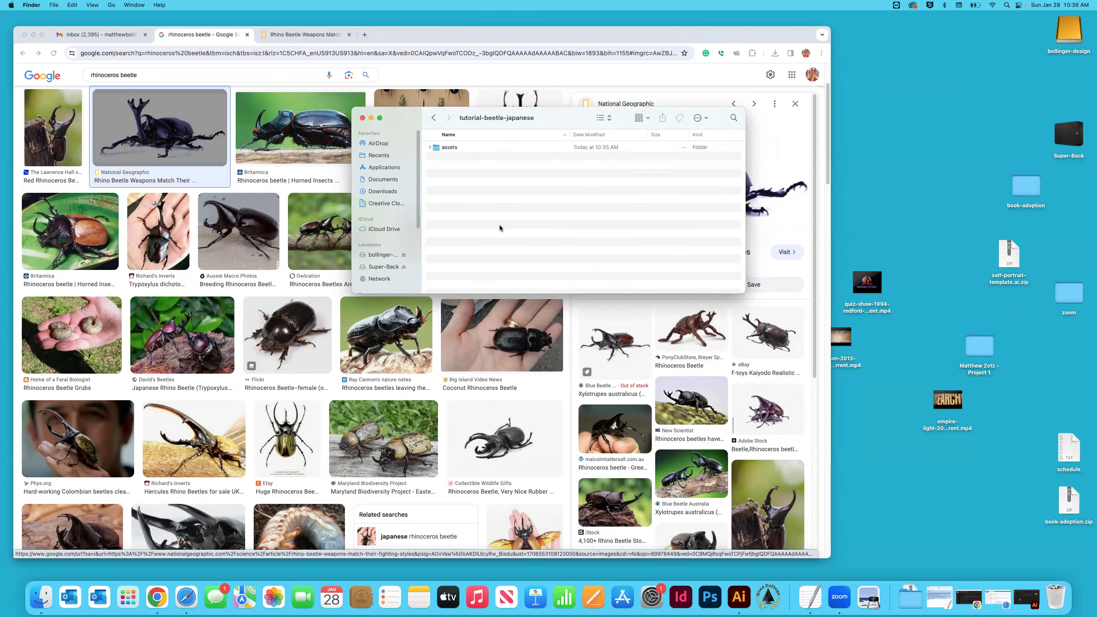
left_click(451, 151)
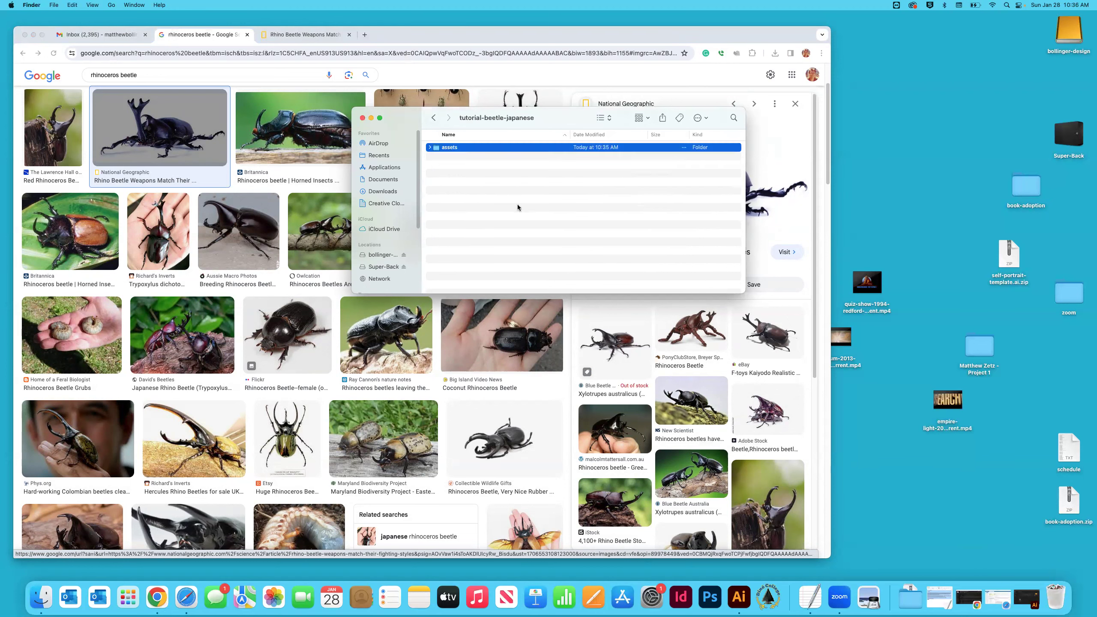
double_click(436, 149)
left_click(448, 149)
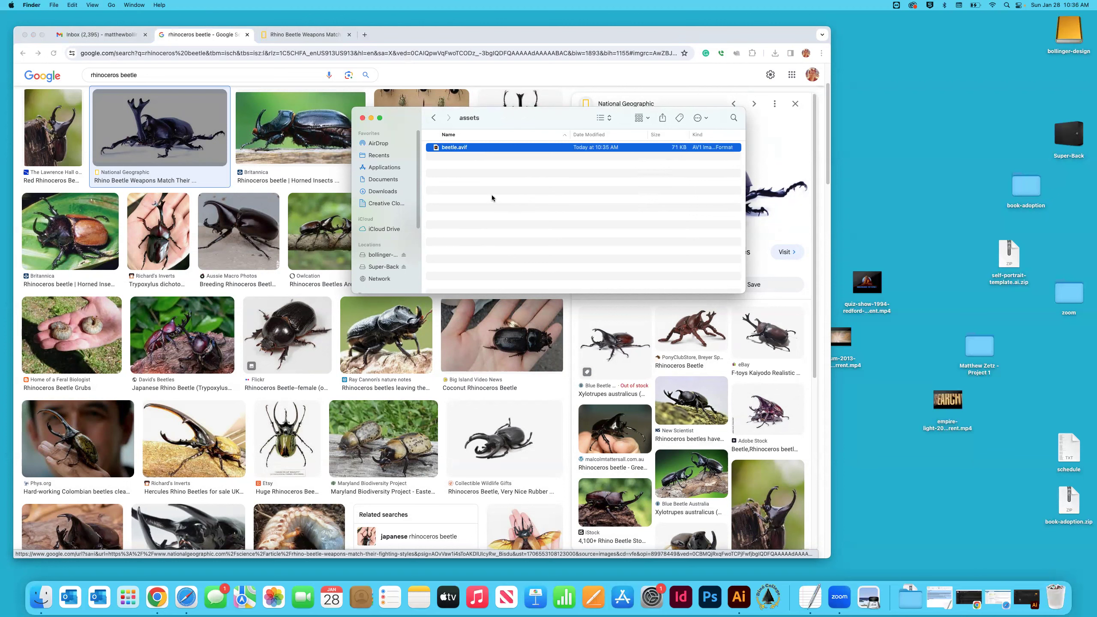
Open beetle.avif in Adobe Illustrator 2024, view the whole image, and close the document.
right_click(452, 149)
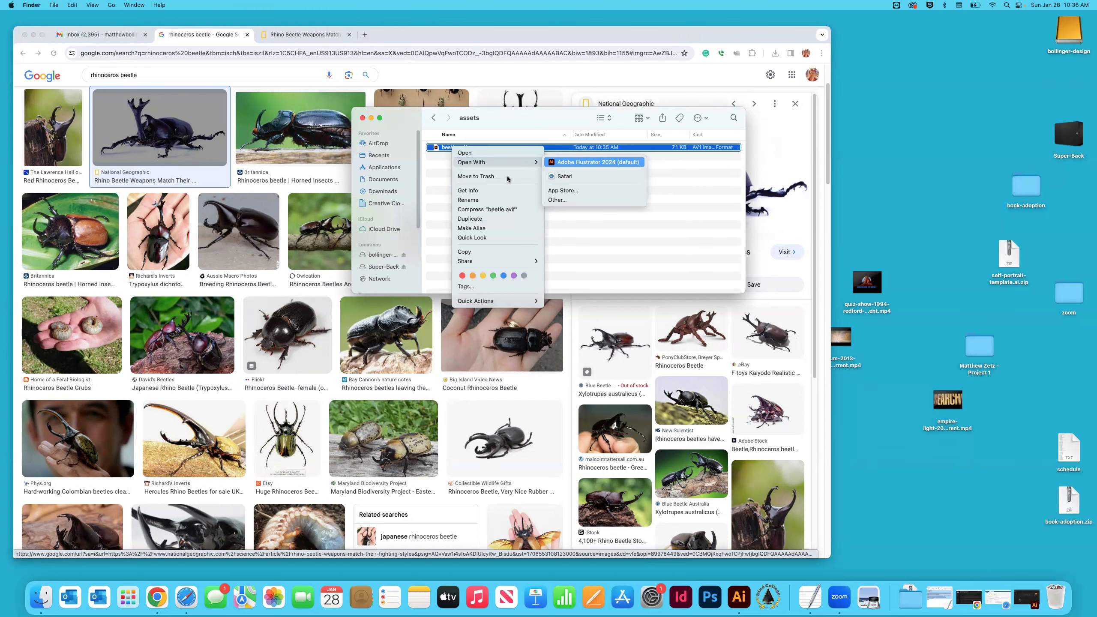
left_click(549, 163)
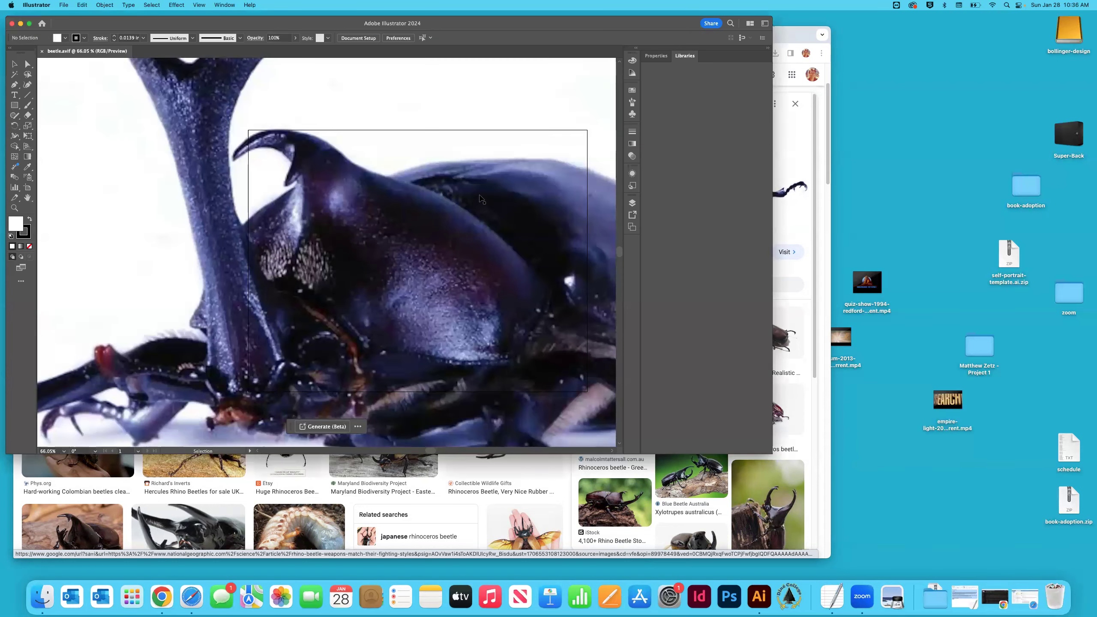
key("super+minus")
key("super+minus")
key("super+minus")
key("super+minus")
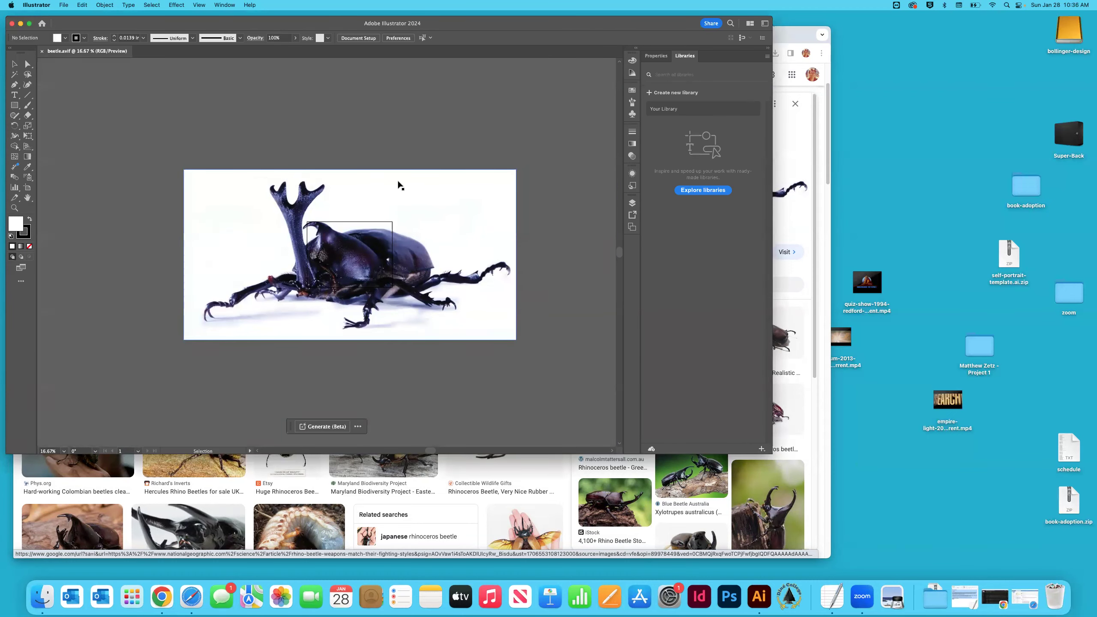
key("super+w")
Check the Mouse settings in System Preferences and close the window.
left_click(669, 597)
left_click(487, 320)
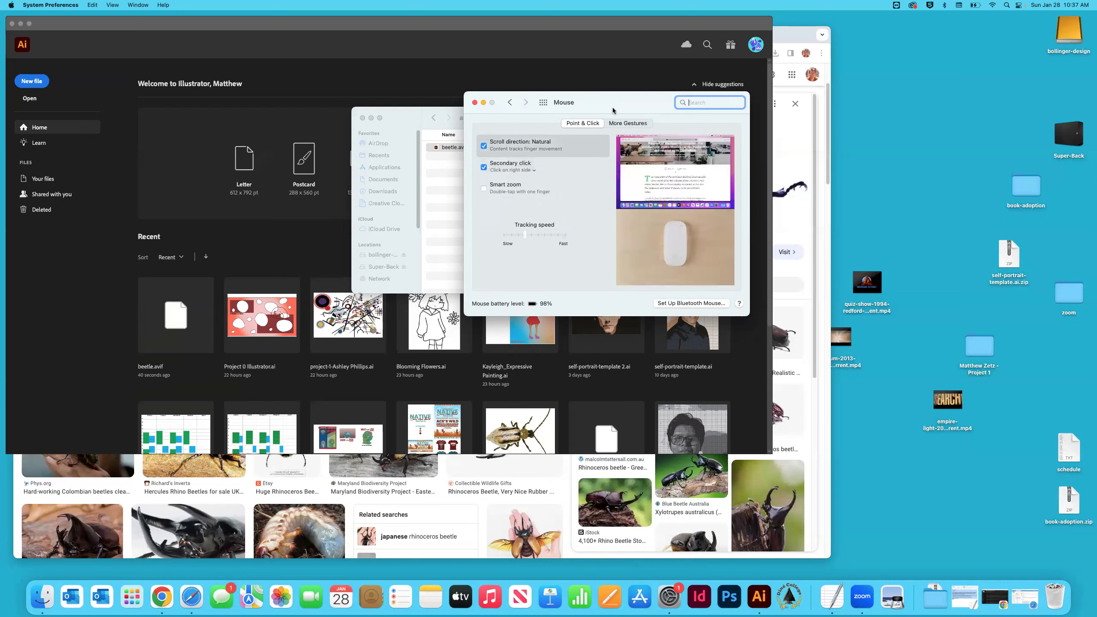
left_click(475, 102)
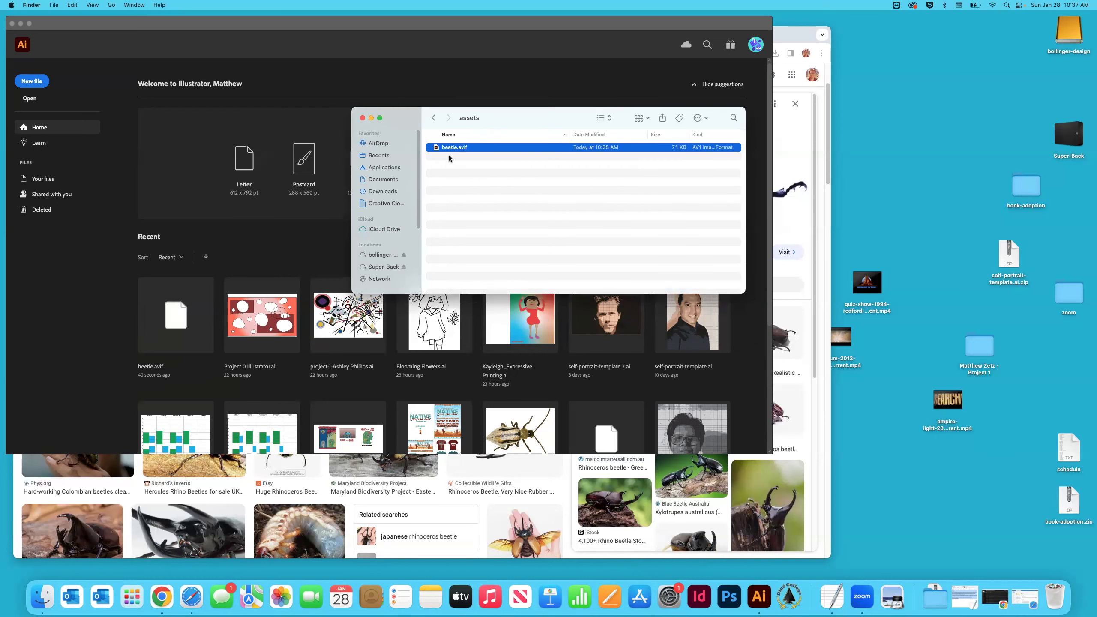
Open beetle.avif from the assets folder in Photoshop 2024.
right_click(445, 150)
left_click(599, 351)
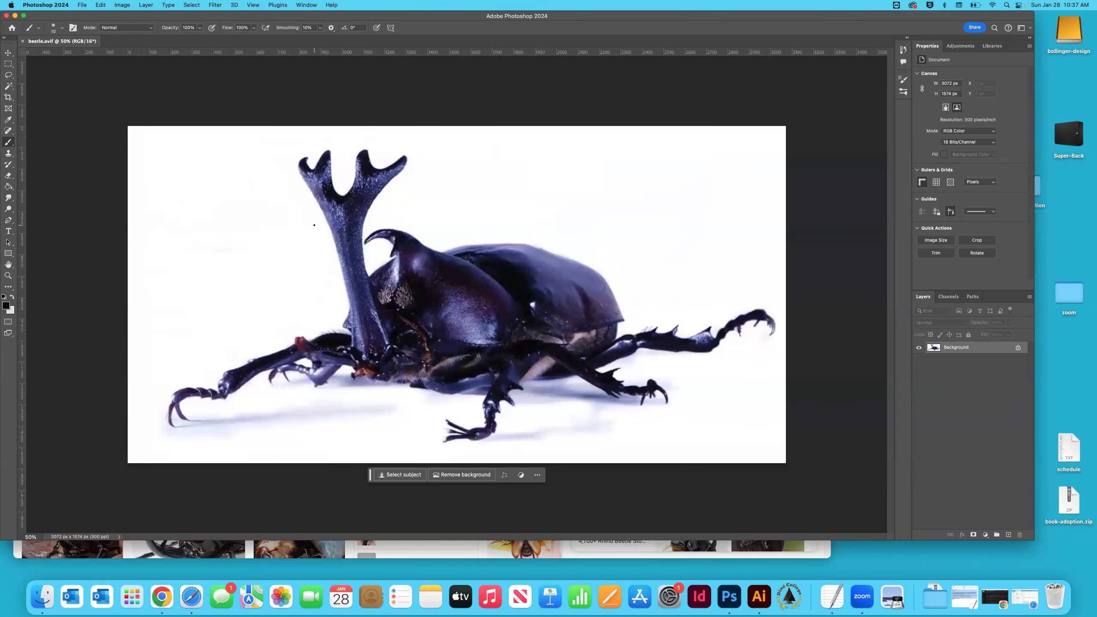
key("super+minus")
key("super+minus")
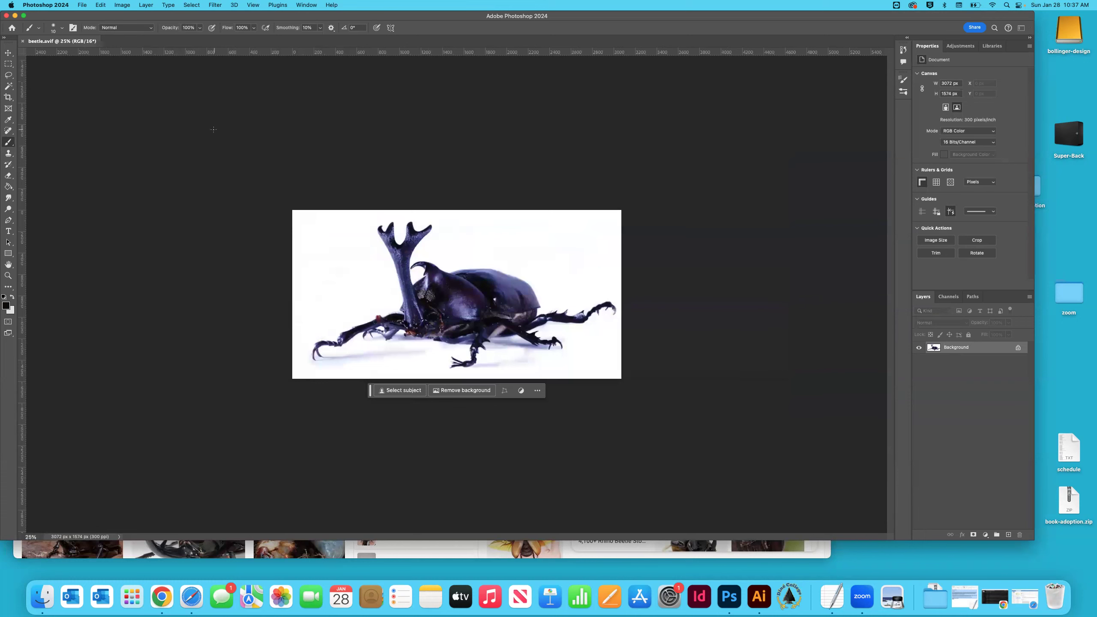
Set the crop of the beetle image to a landscape ratio of 17 by 11.
left_click(8, 97)
left_click(102, 28)
type("11")
left_click(147, 28)
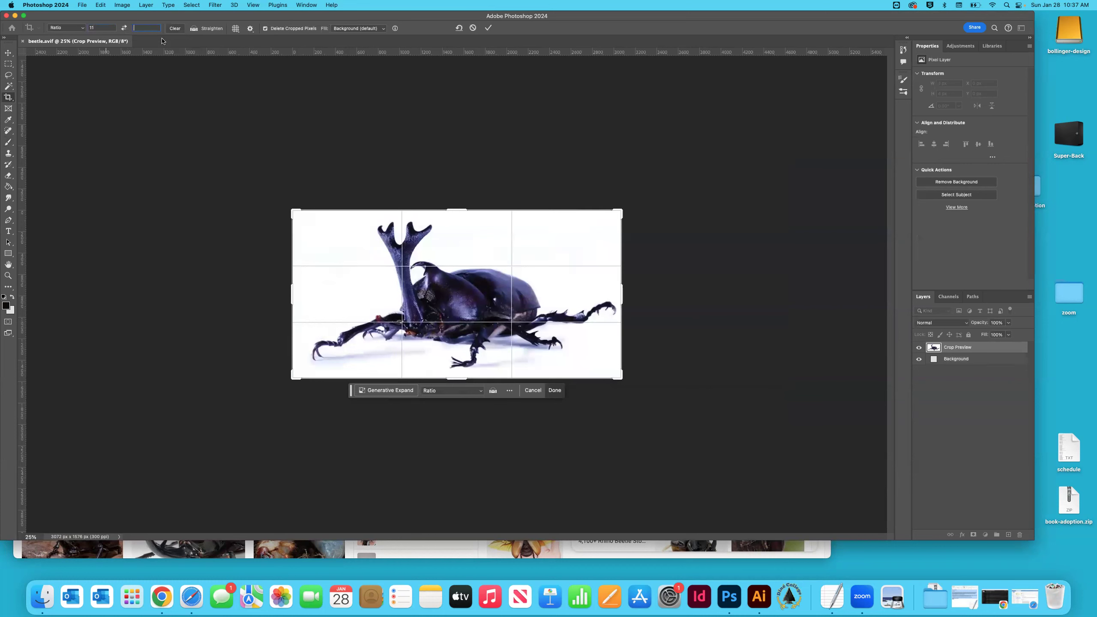
type("17")
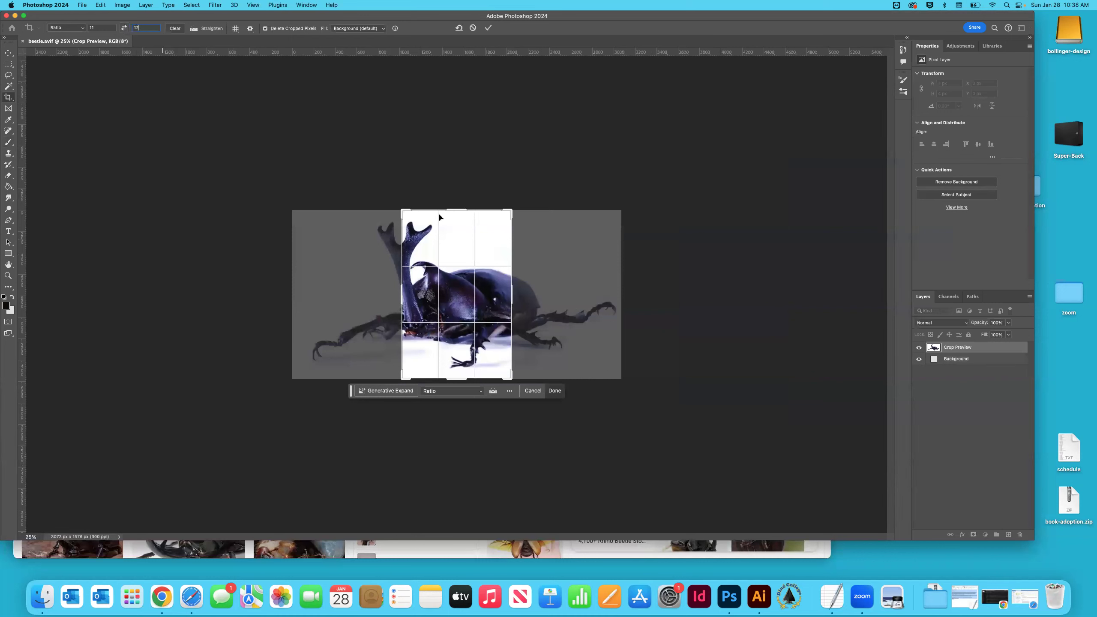
left_click(124, 28)
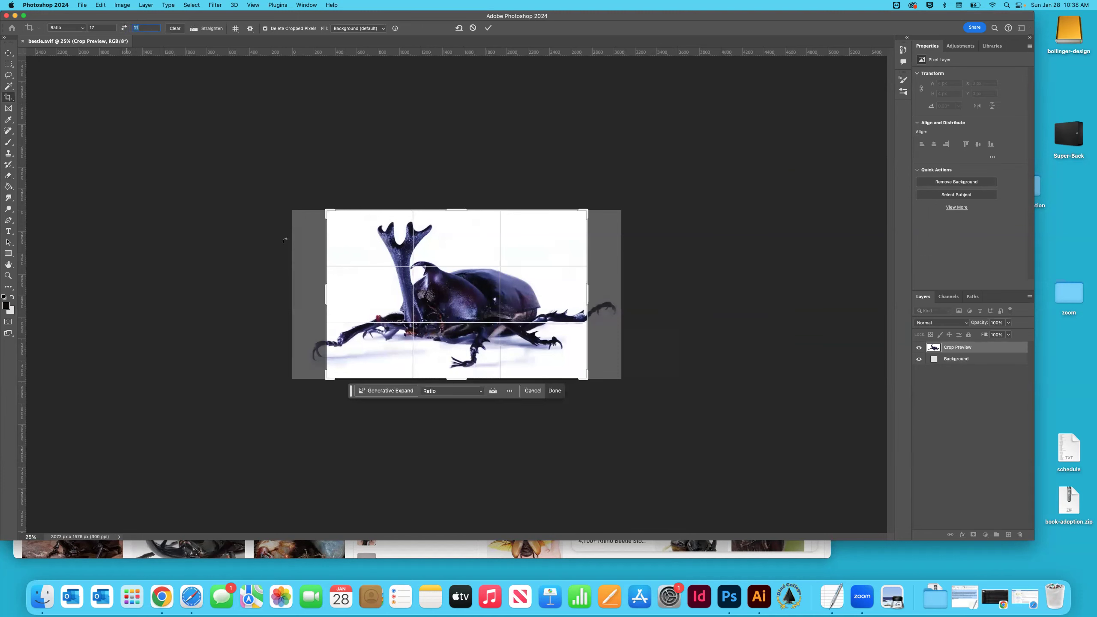
left_click(8, 53)
left_click_drag(147, 113, 220, 145)
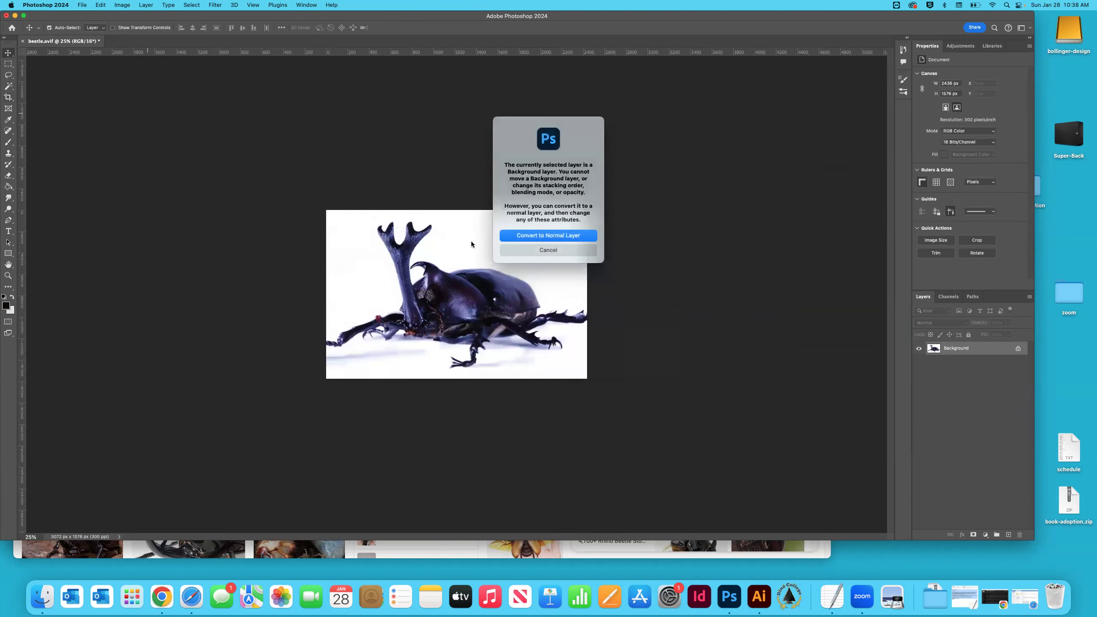
left_click(547, 251)
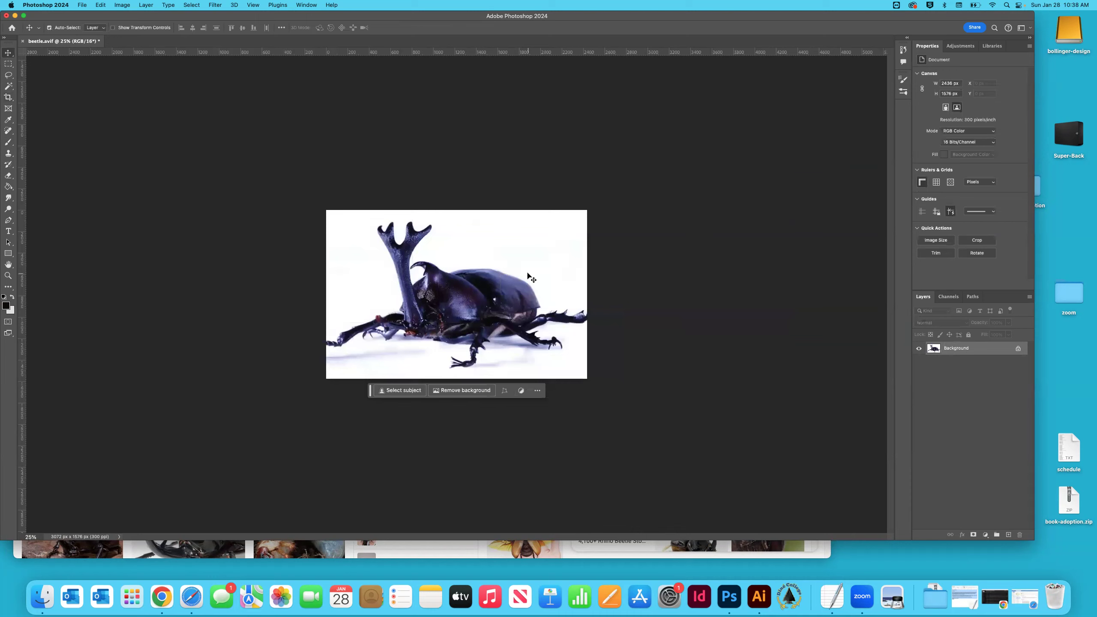
key("super+z")
Shift the beetle photo inside the 17:11 crop frame so the whole front leg and horn fit, and apply the crop.
key("c")
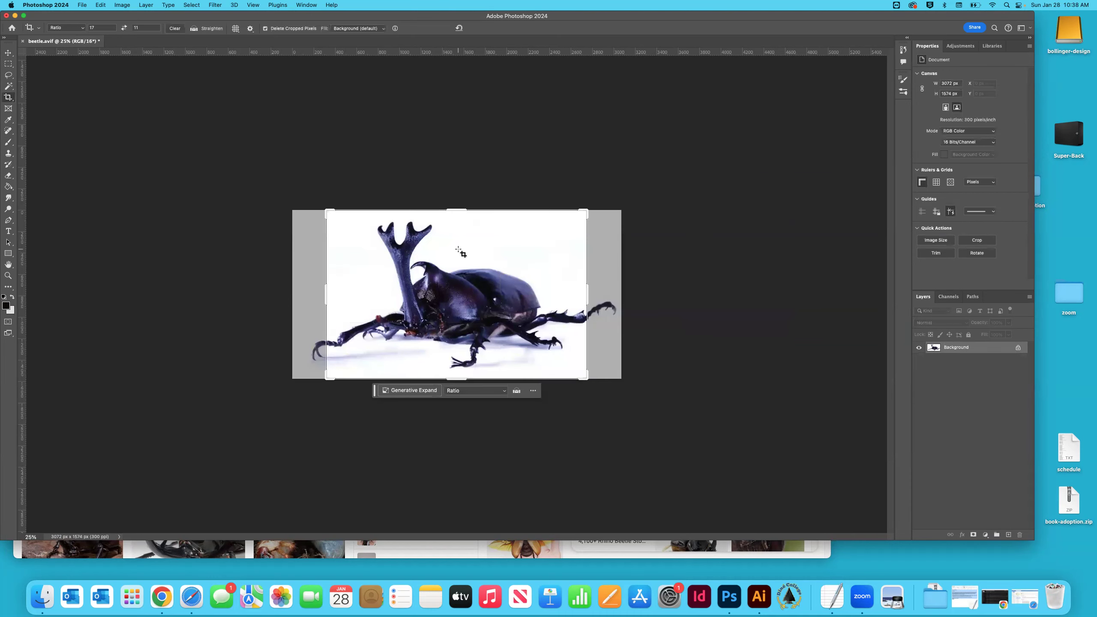
key("Left")
key("Left")
key("Left")
key("Left")
key("Left")
key("Left")
key("Left")
key("Left")
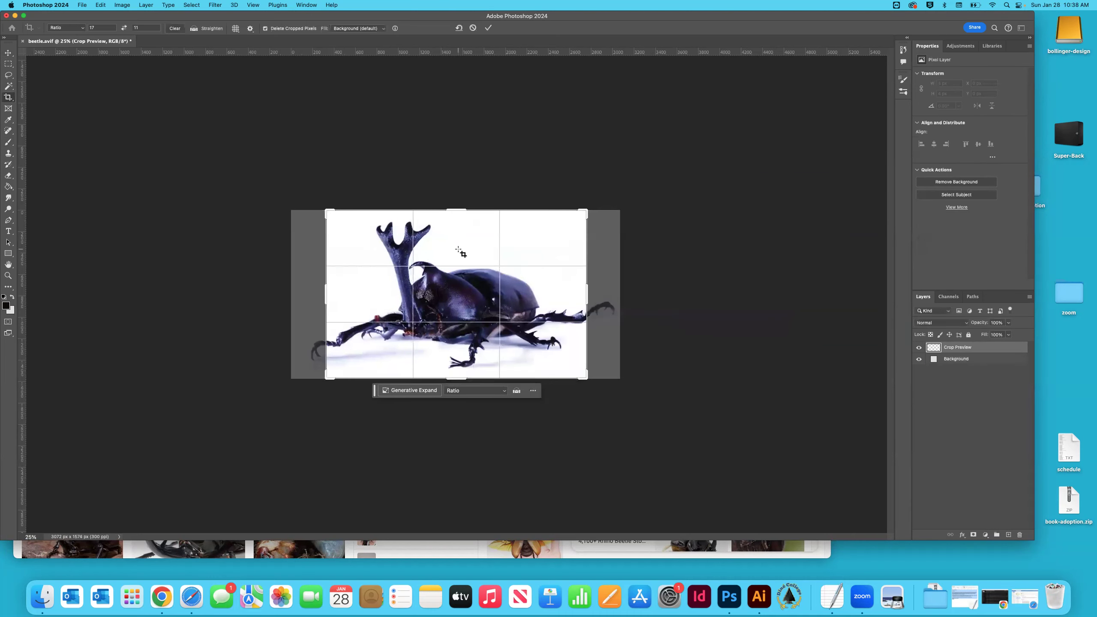
key("Right")
key("Right")
key("Right")
key("Right")
key("Right")
key("Right")
key("Right")
key("Right")
key("Right")
key("Right")
key("Right")
key("Right")
key("Right")
key("Right")
key("Right")
key("Right")
key("Right")
key("Right")
key("Right")
key("Right")
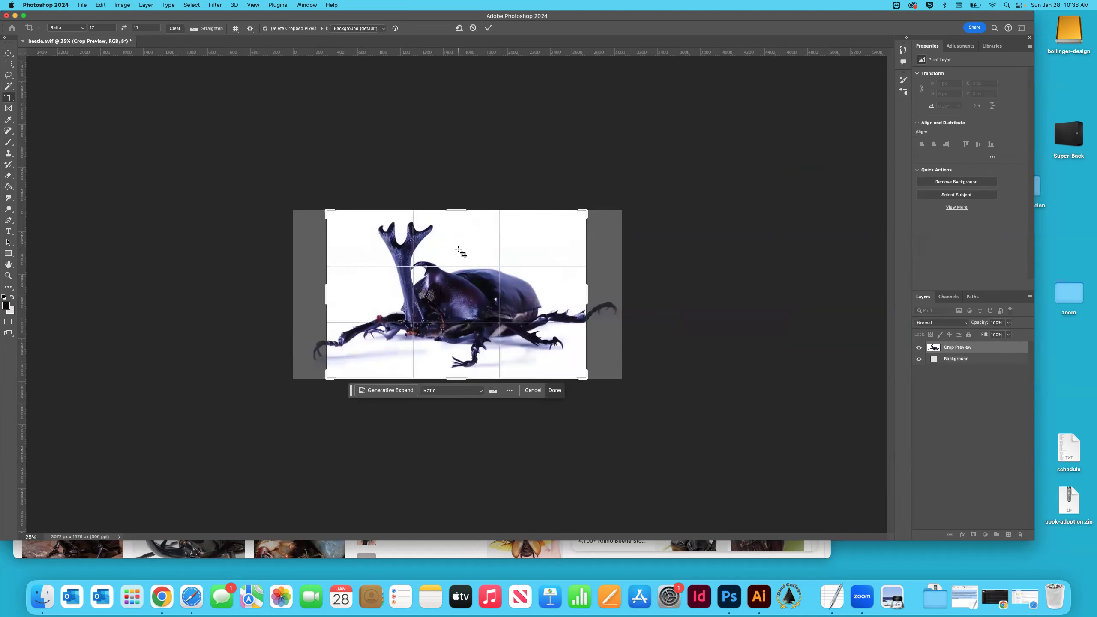
key("Right")
key("Right")
key("Right")
key("Right")
key("Right")
key("Right")
key("Right")
key("Right")
key("Right")
key("Right")
key("Right")
key("Right")
key("Right")
key("Right")
key("Right")
key("Right")
key("Right")
key("Right")
key("Right")
key("Right")
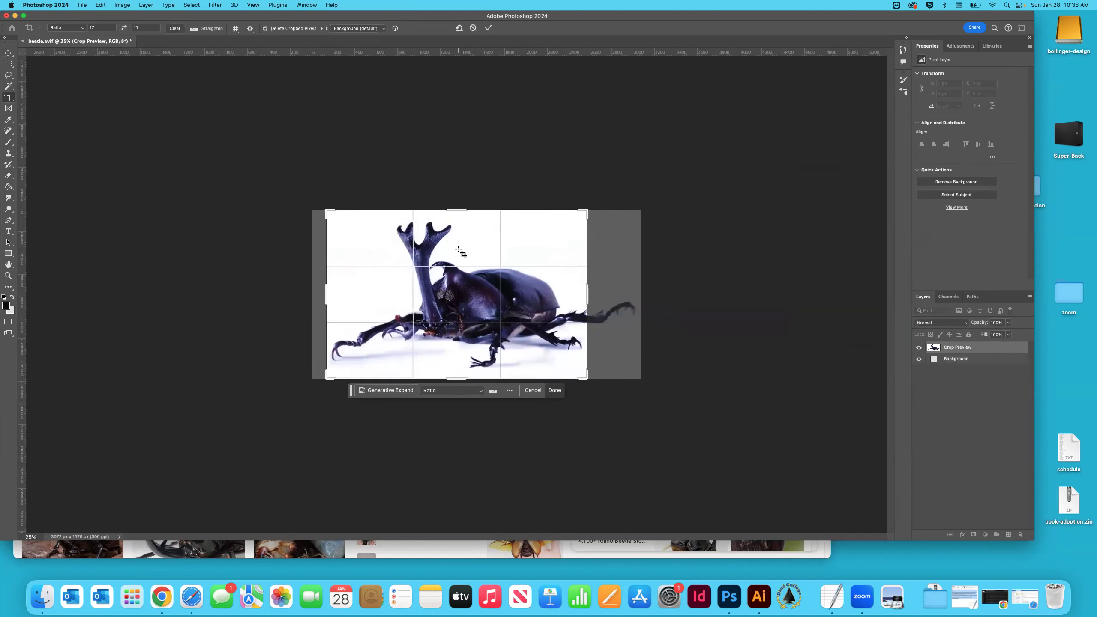
key("Left")
key("Left")
key("Right")
key("Right")
key("Left")
key("Right")
key("Right")
key("Left")
key("Left")
key("Left")
key("Left")
key("Left")
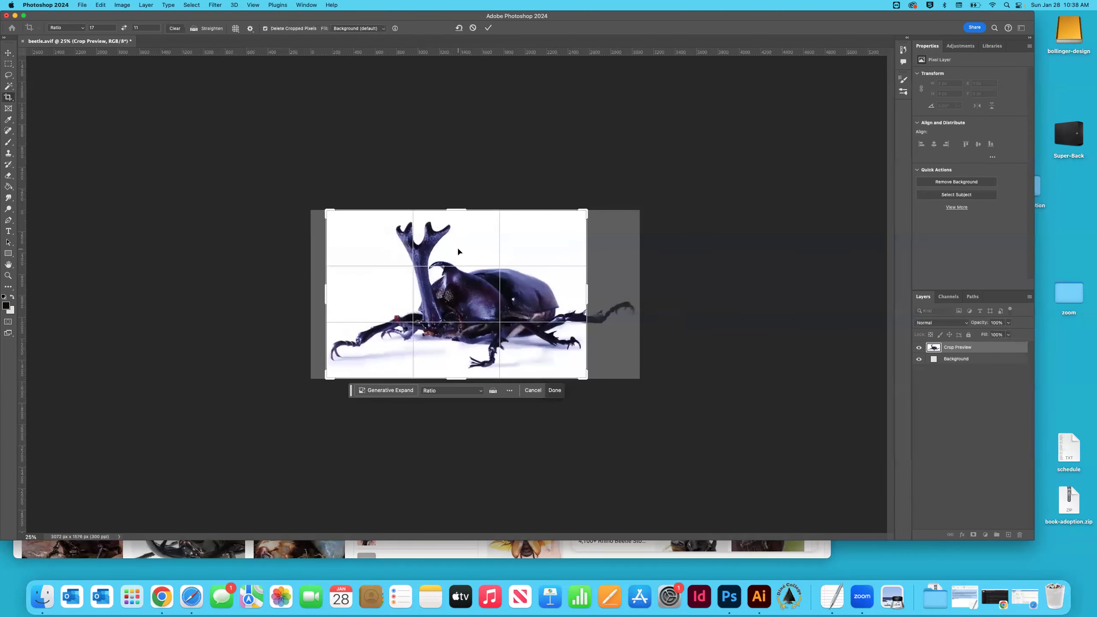
key("Left")
key("Left")
key("Right")
key("Right")
key("Right")
key("Left")
key("Left")
key("Right")
key("Right")
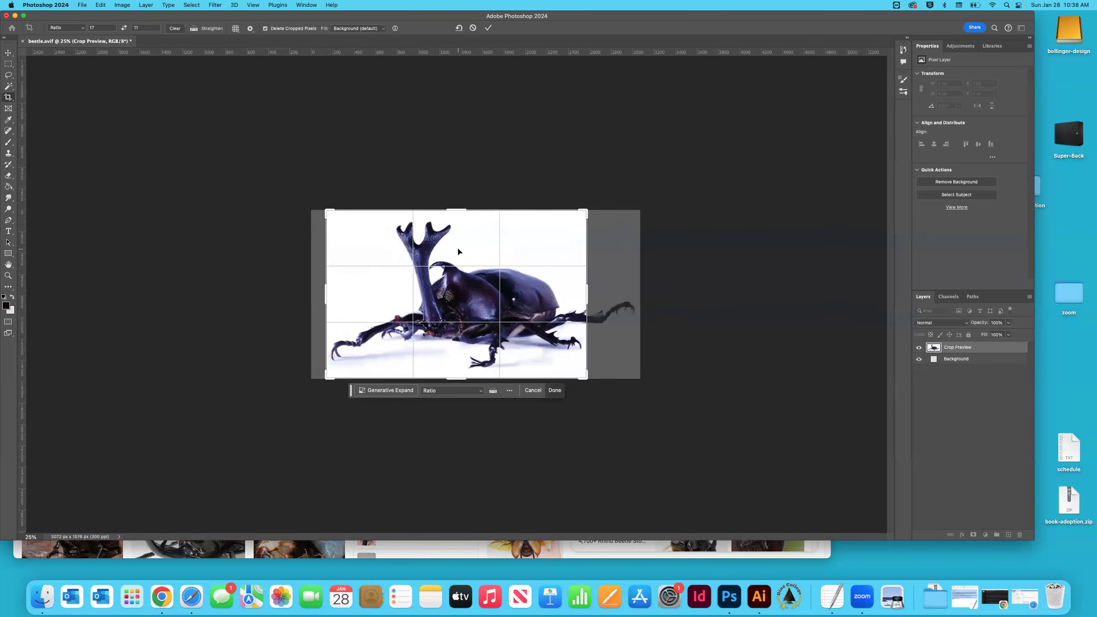
key("Right")
key("Left")
key("Return")
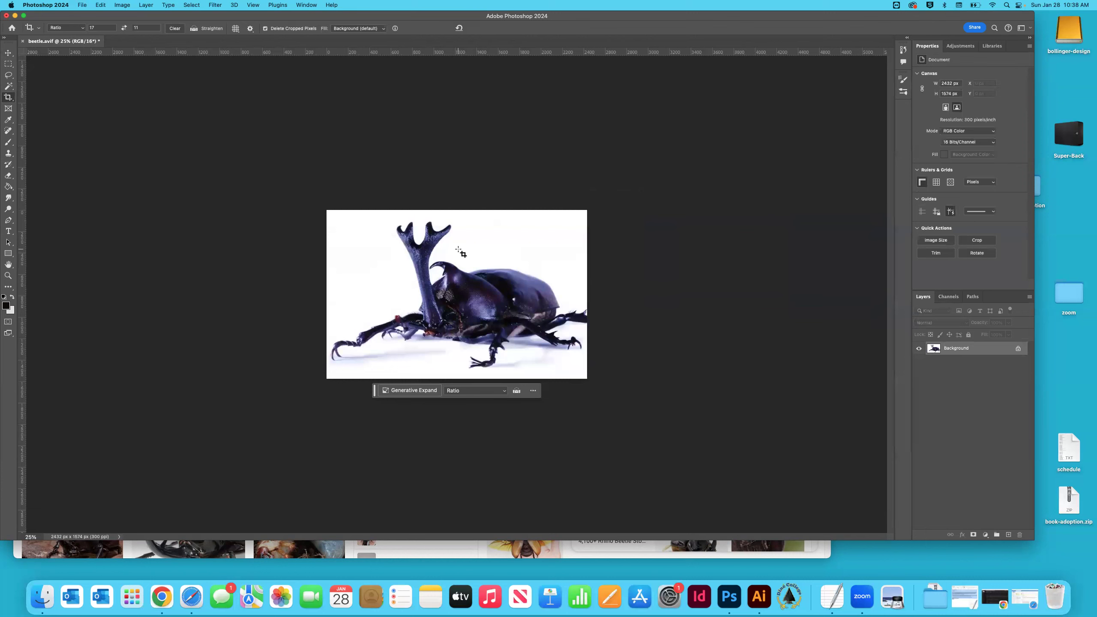
Save the cropped image in Photoshop format as beetle.psd in the assets folder, and quit Photoshop.
key("super+0")
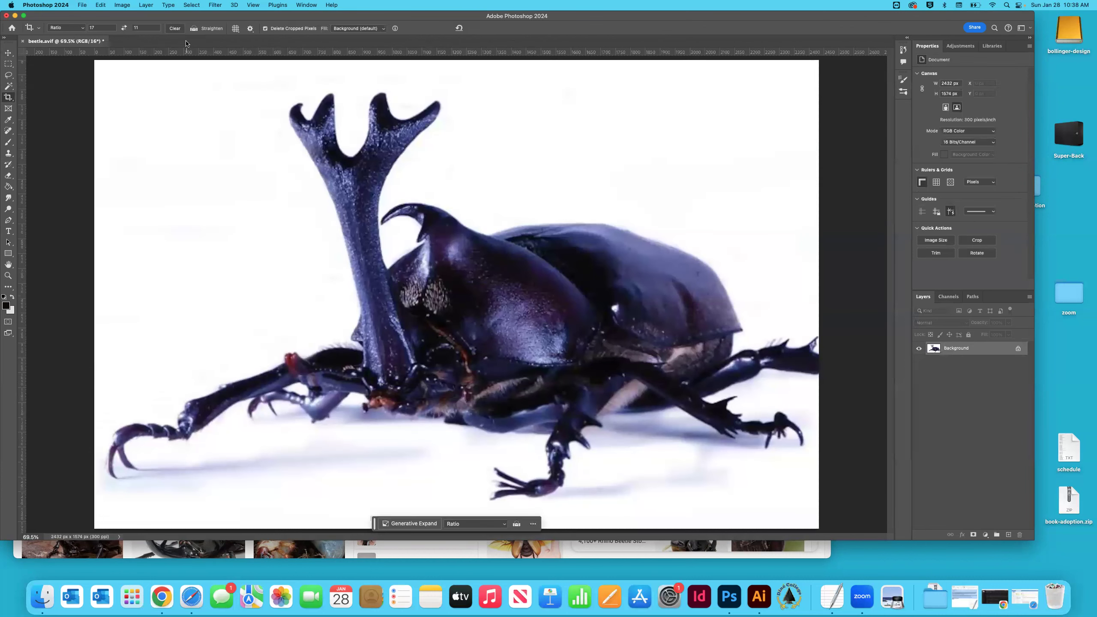
left_click(82, 5)
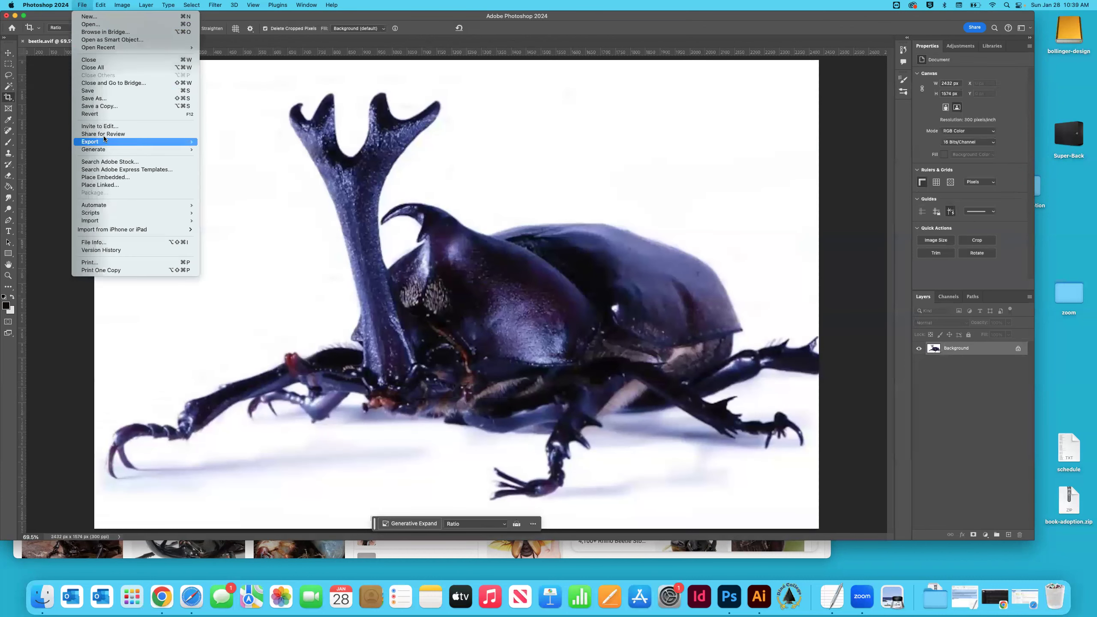
left_click(96, 98)
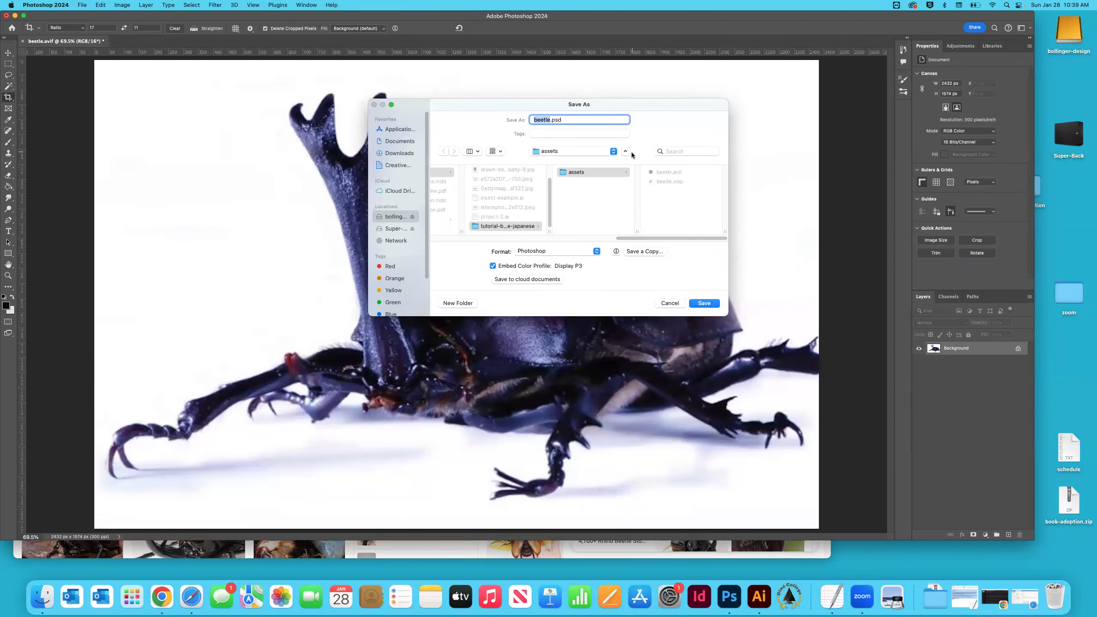
left_click(701, 304)
left_click(705, 304)
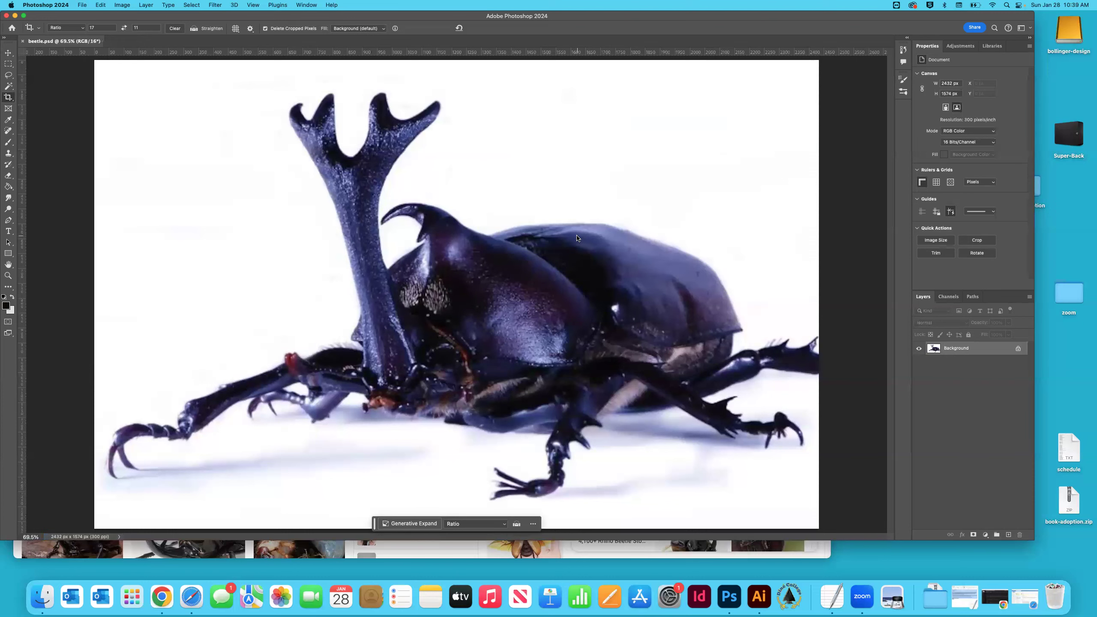
key("super+w")
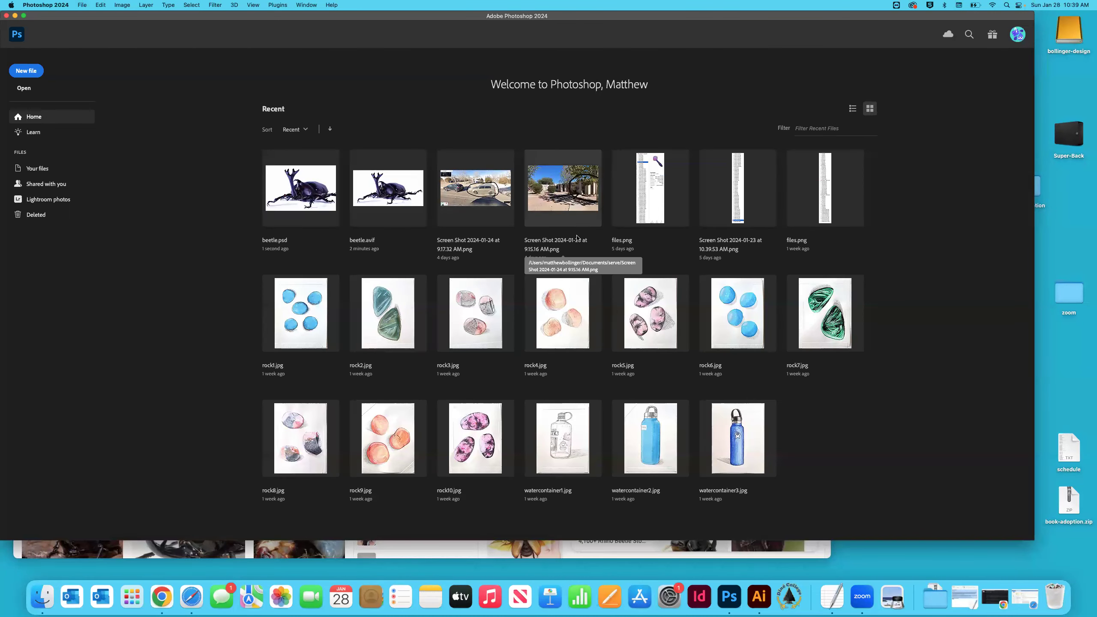
key("super+q")
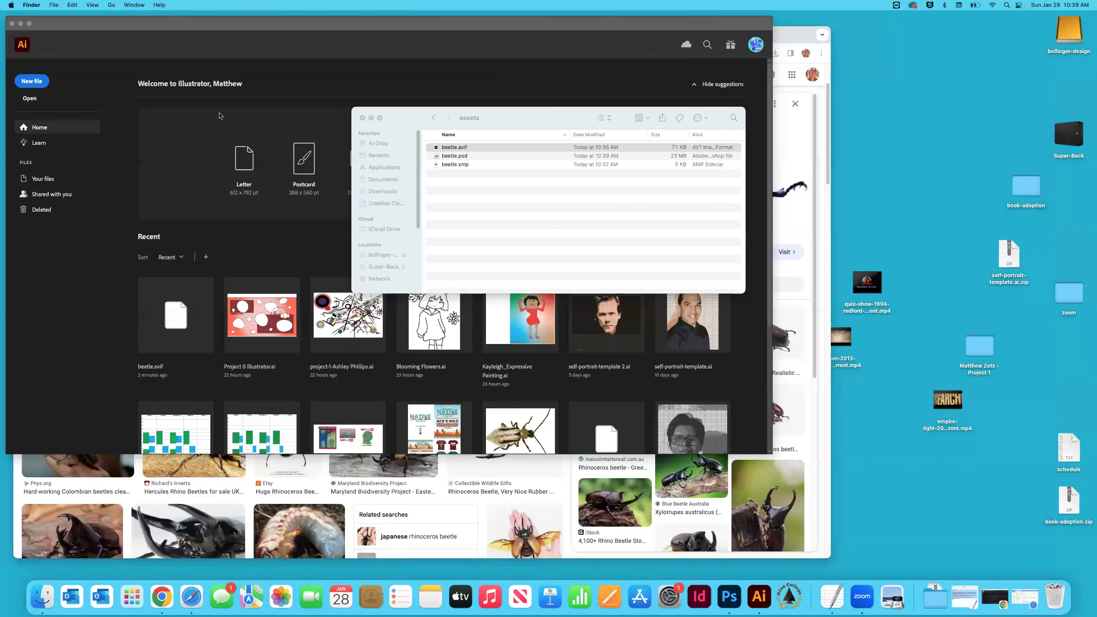
Move beetle.xmp and beetle.avif from the assets folder to the Trash in Finder, and select beetle.psd.
left_click(356, 140)
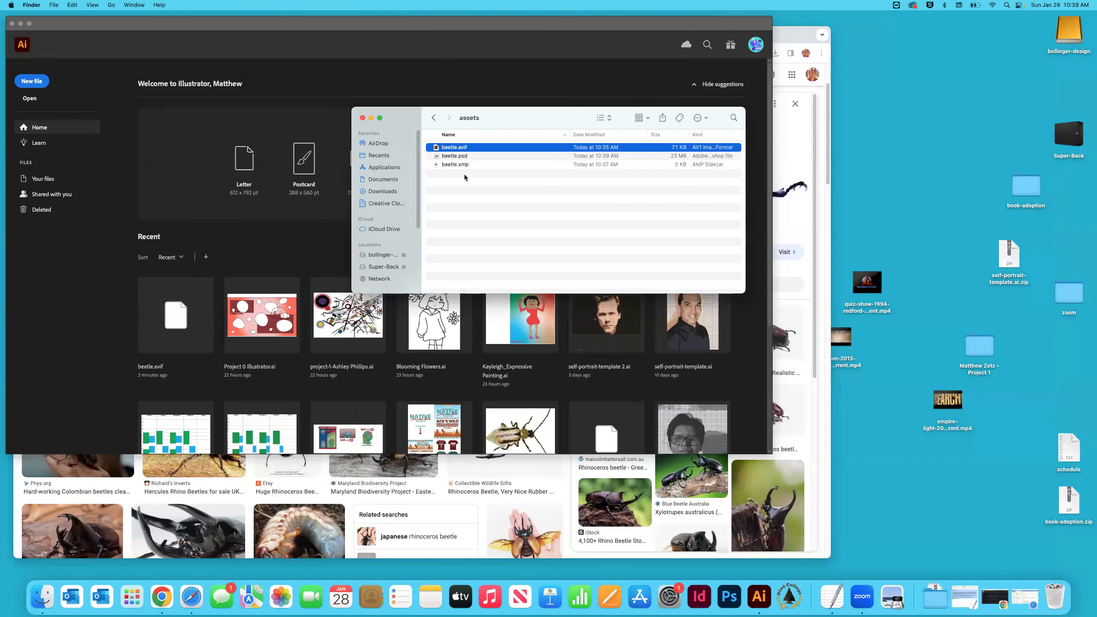
left_click(461, 156)
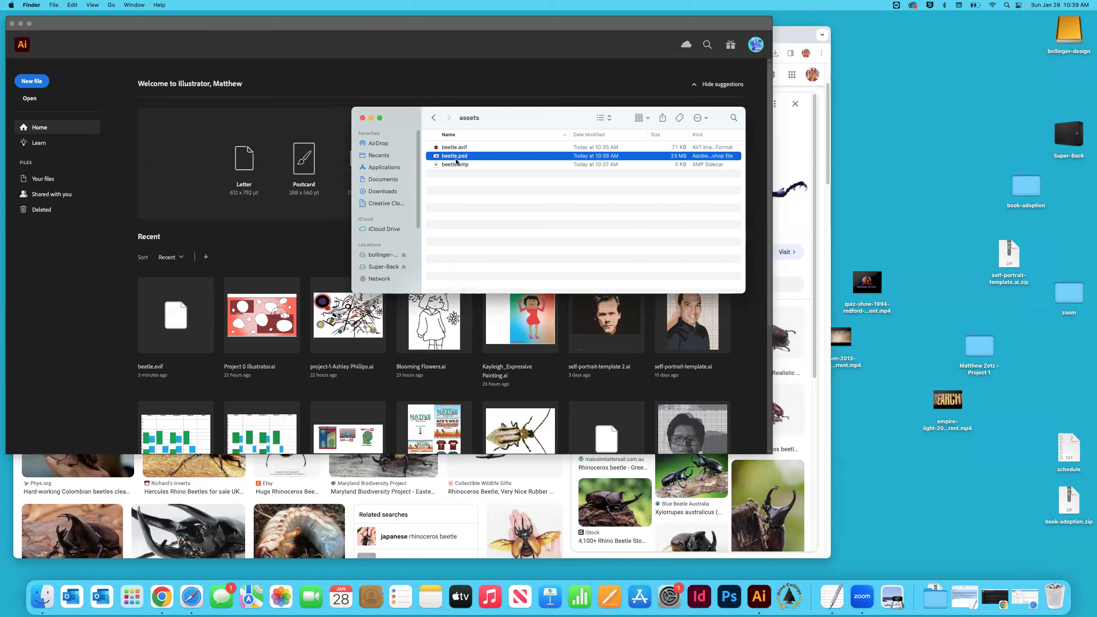
right_click(436, 165)
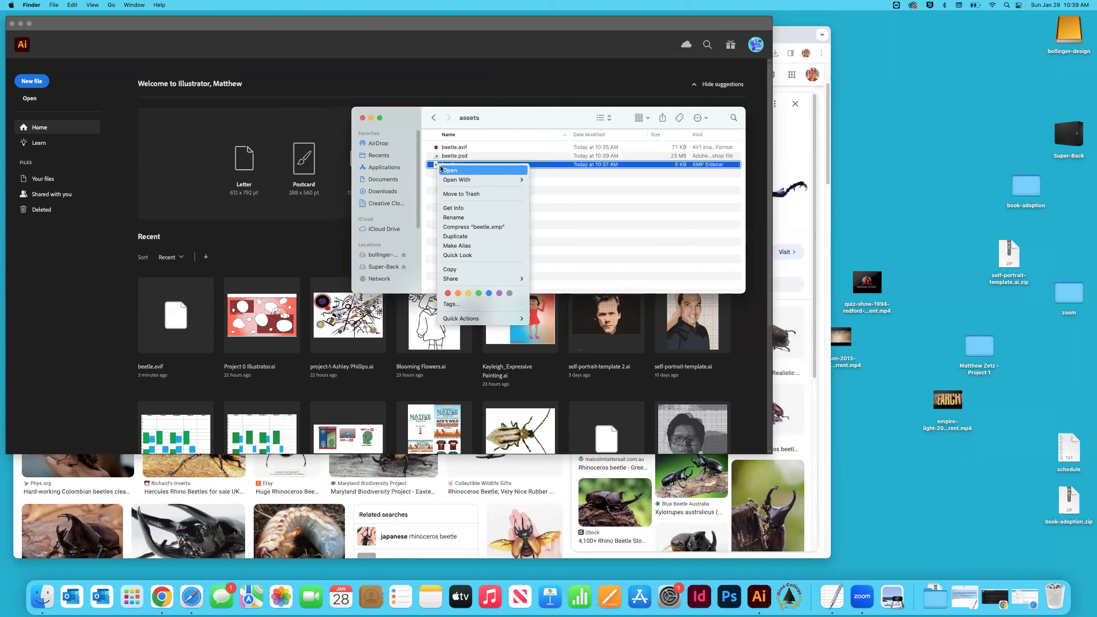
left_click(453, 194)
left_click(448, 148)
right_click(449, 148)
left_click(471, 177)
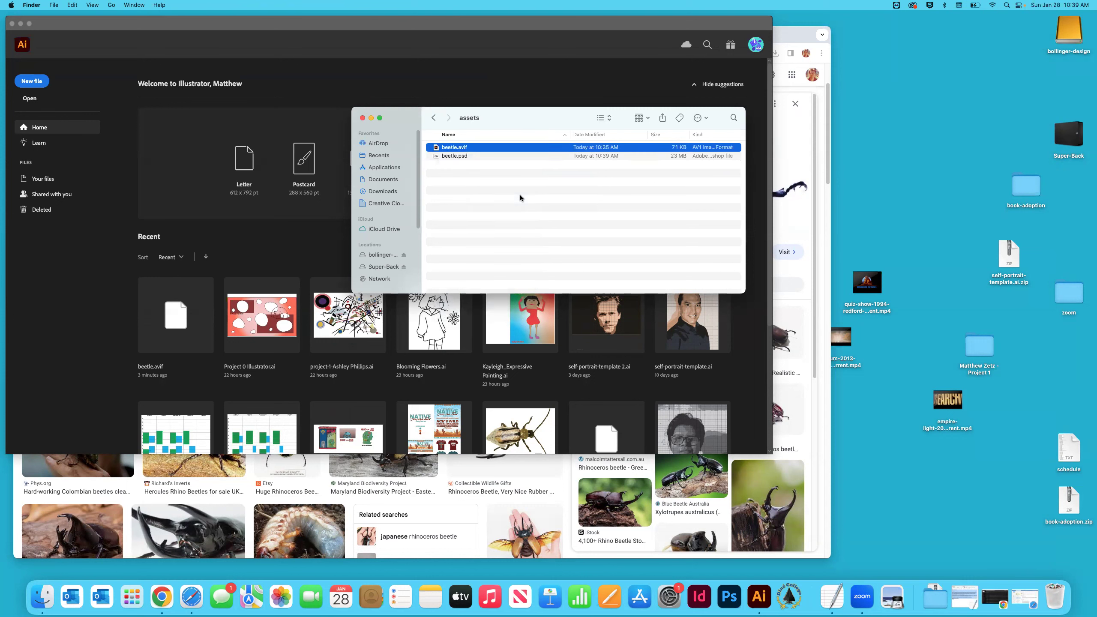
left_click(474, 181)
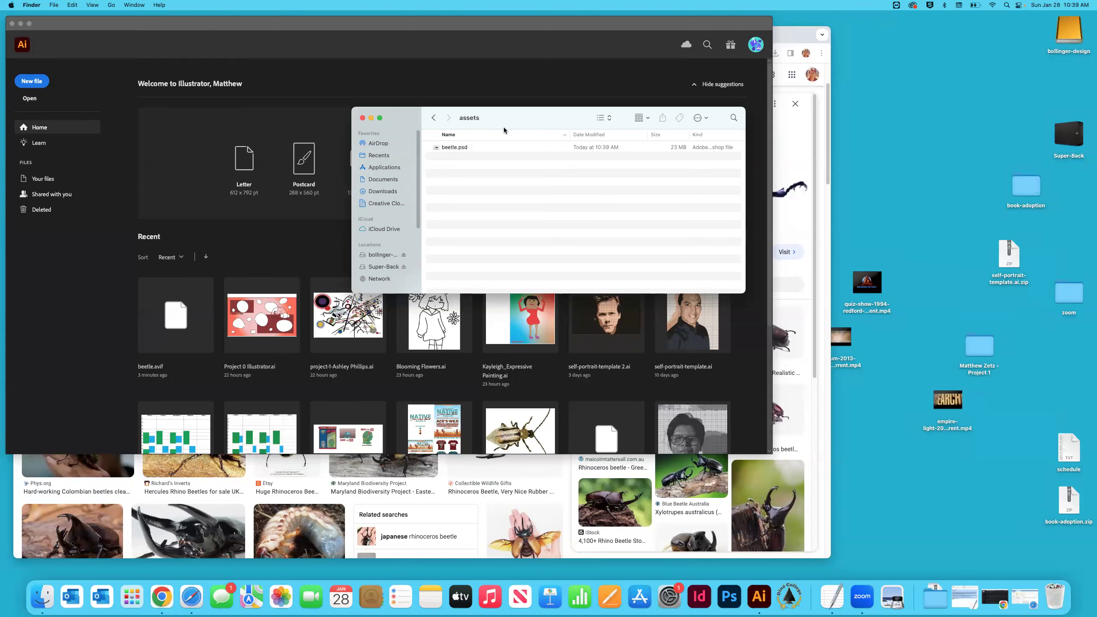
left_click(449, 147)
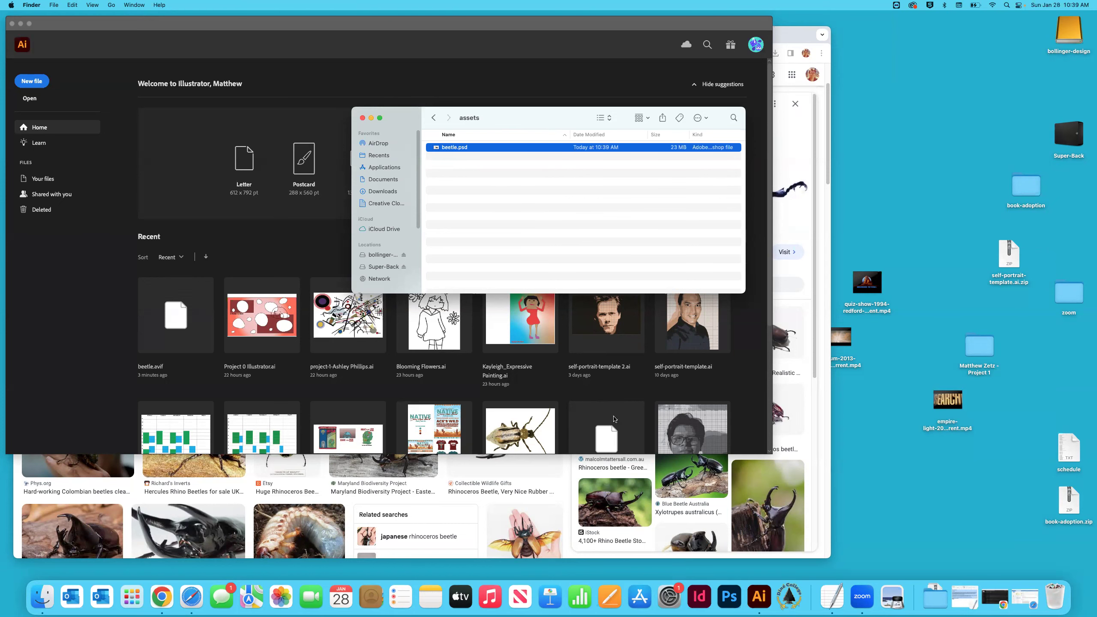
Switch to Illustrator and minimize the Chrome window with the National Geographic beetle article.
left_click(759, 596)
left_click_drag(158, 26, 308, 47)
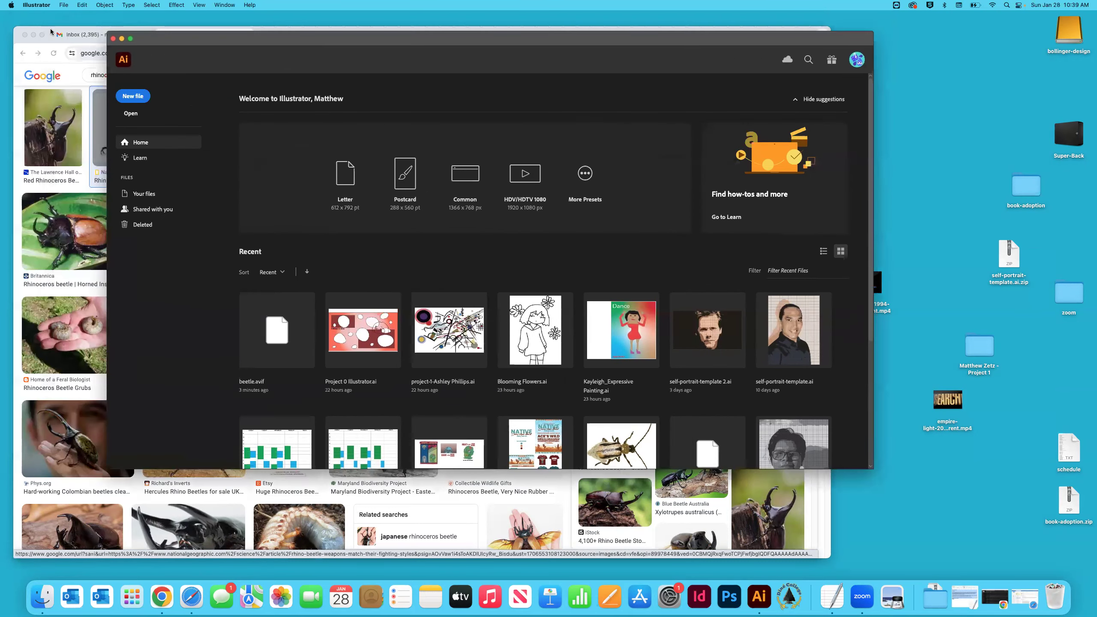
left_click(51, 32)
left_click(343, 36)
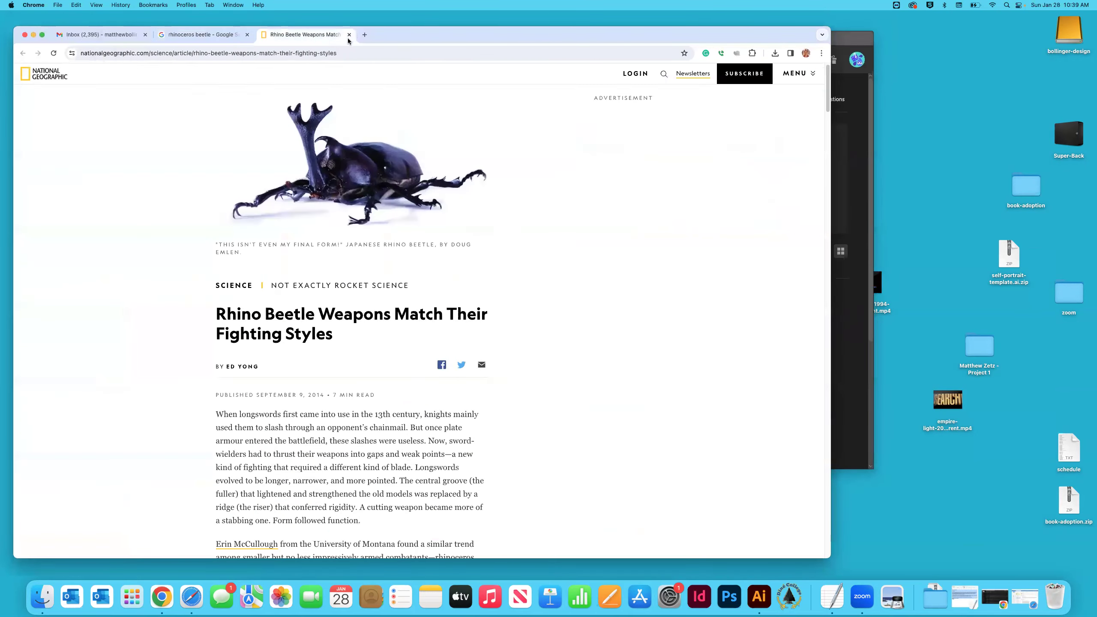
left_click(33, 35)
Reposition the Illustrator home window and enlarge it to fill the screen above the Dock.
left_click_drag(240, 38, 156, 36)
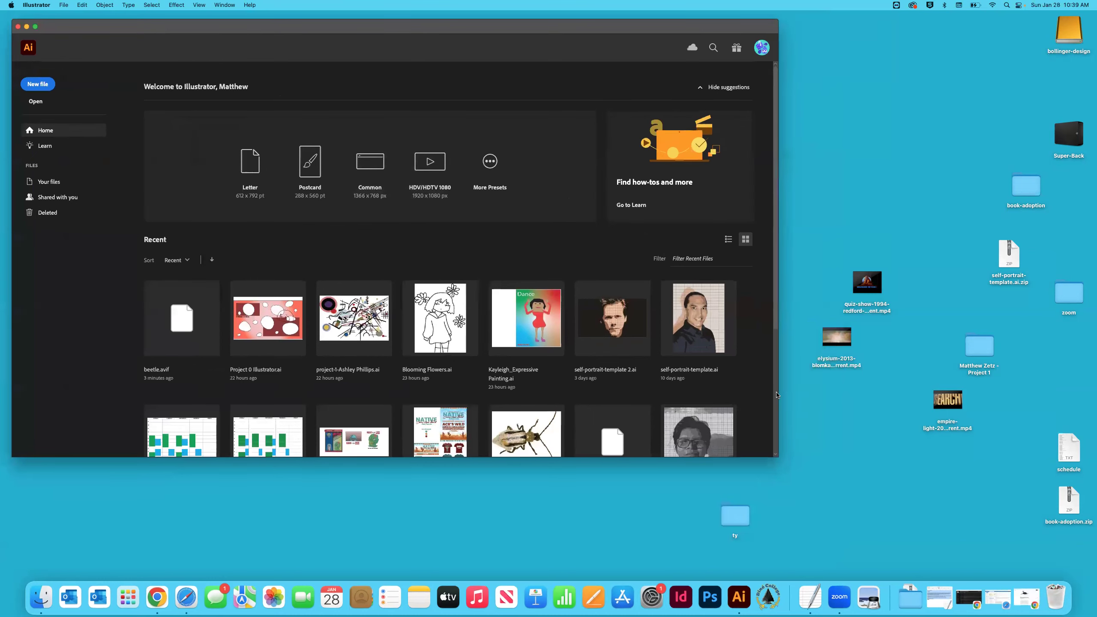
left_click_drag(779, 461, 1087, 576)
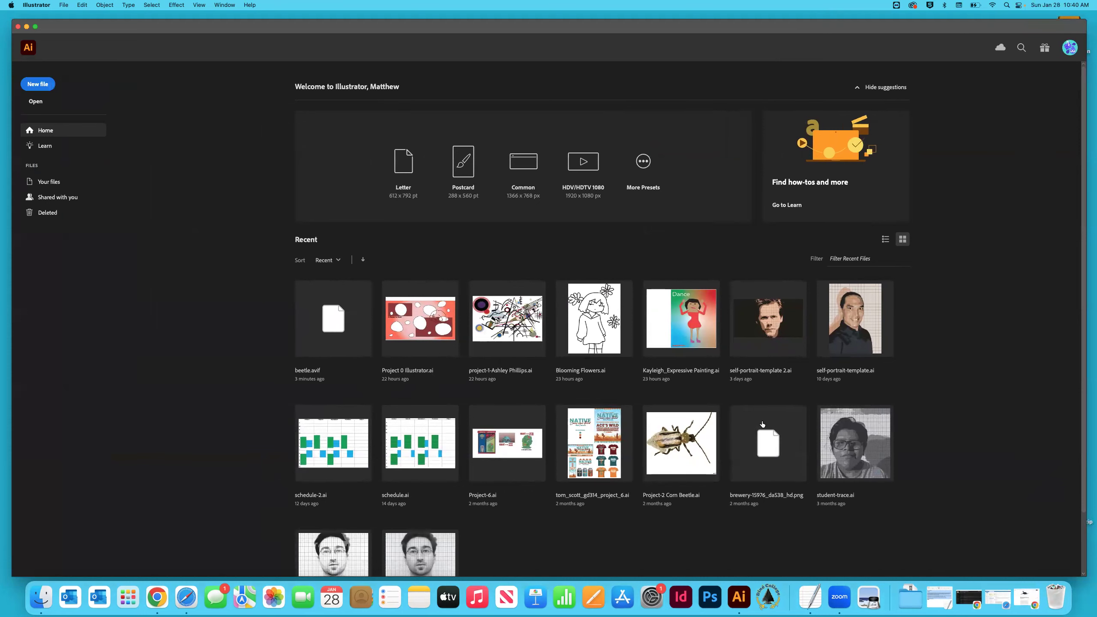
left_click_drag(121, 29, 115, 24)
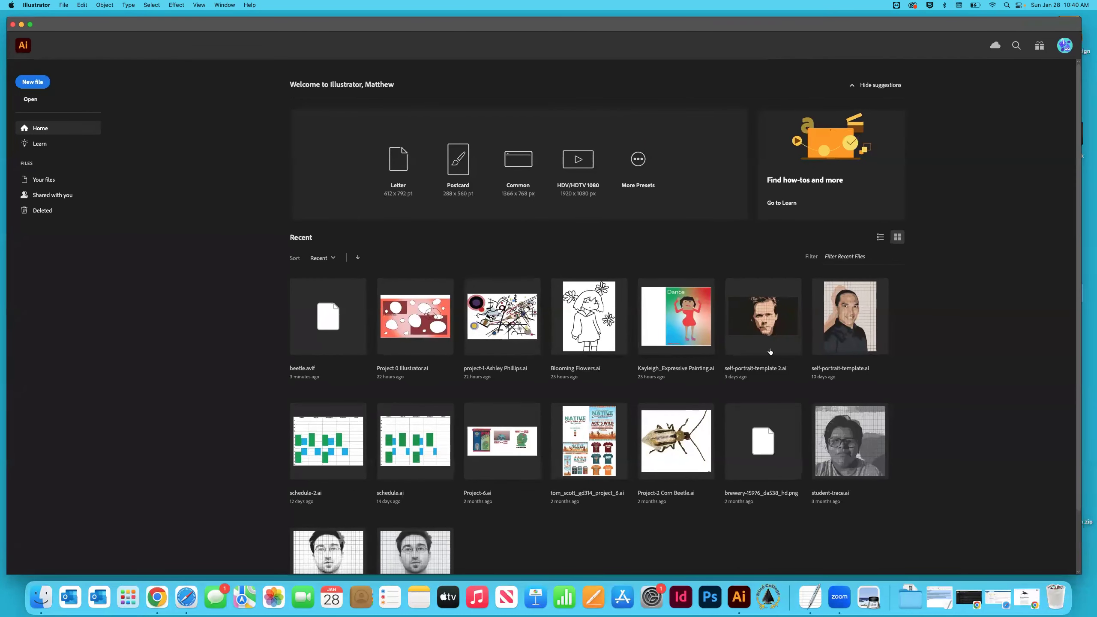
left_click_drag(1080, 572, 1091, 575)
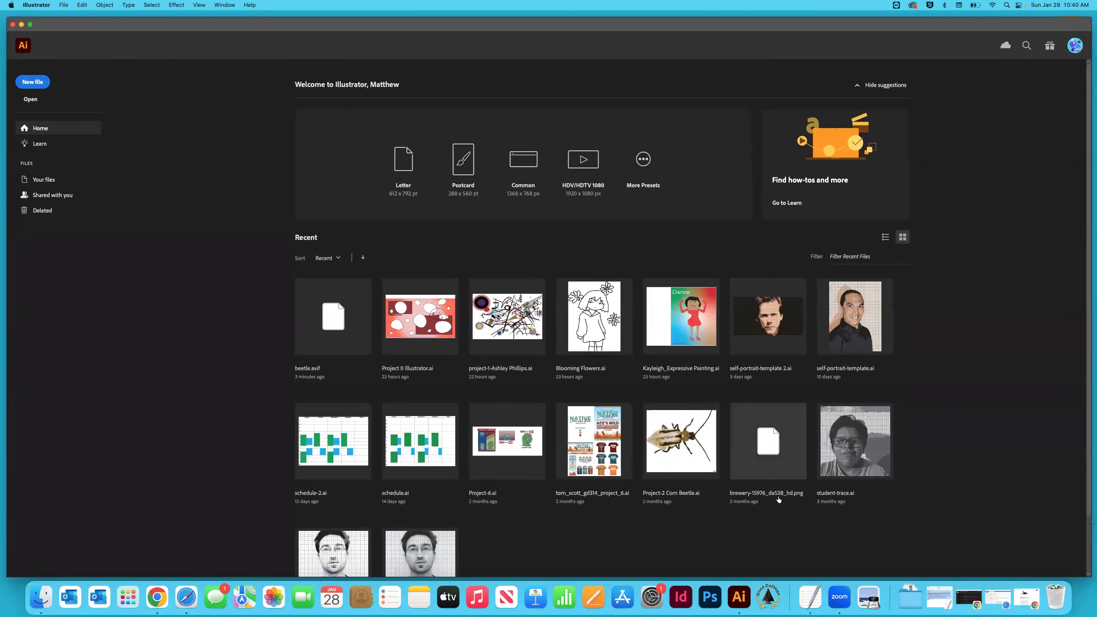
Switch to Finder and browse from the outer assets folder through tutorial-beetle-japanese to its assets folder, selecting beetle.psd.
key("super+Tab")
key("super+Tab")
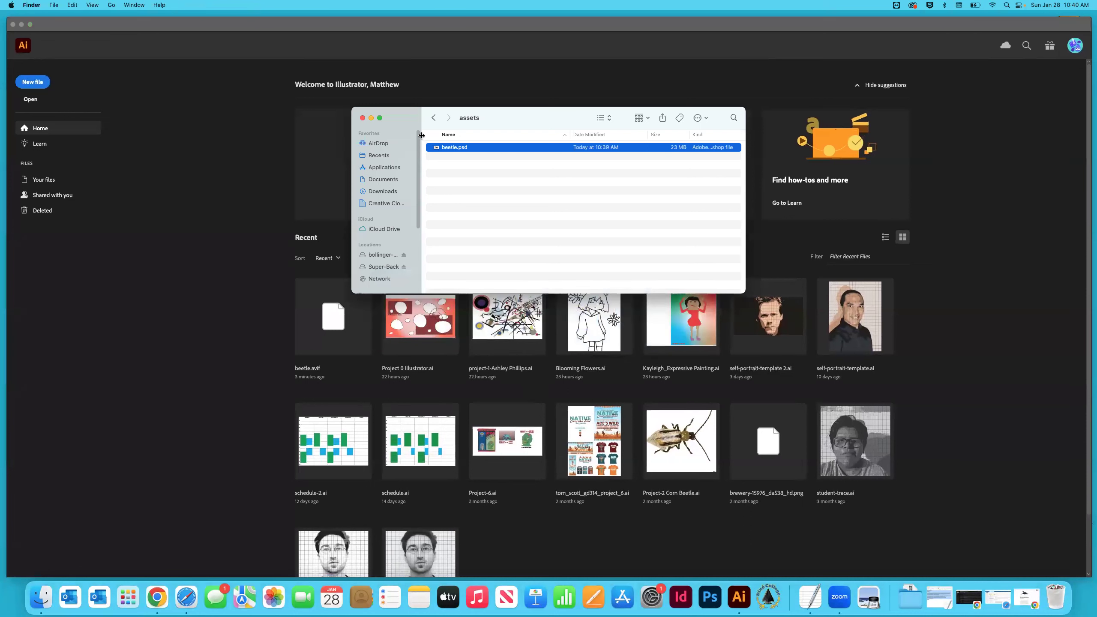
left_click(433, 118)
left_click(433, 119)
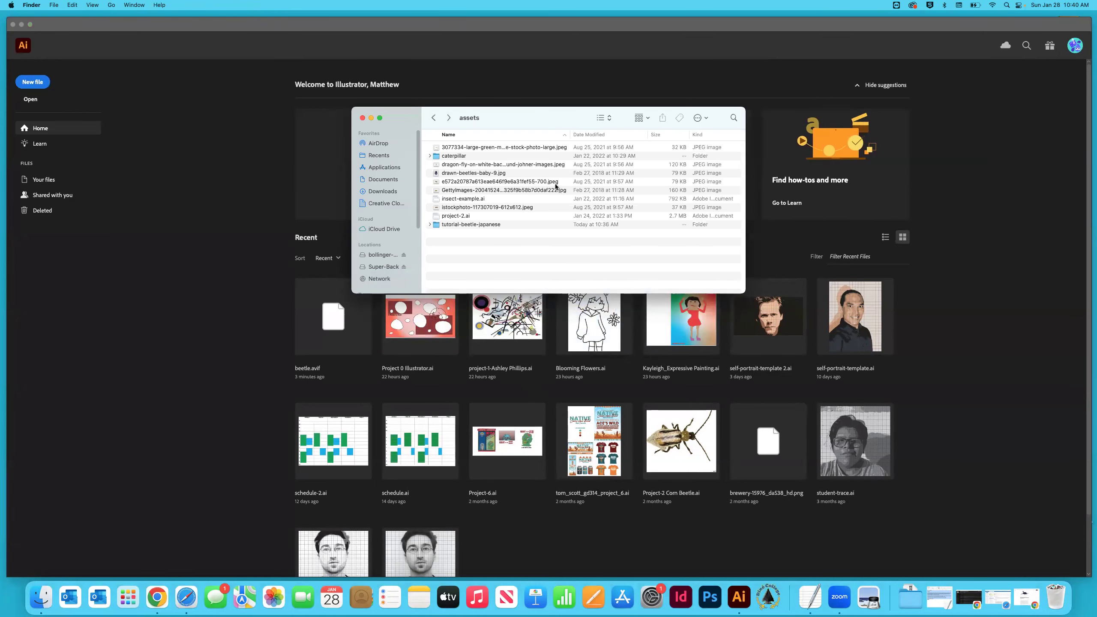
left_click(468, 225)
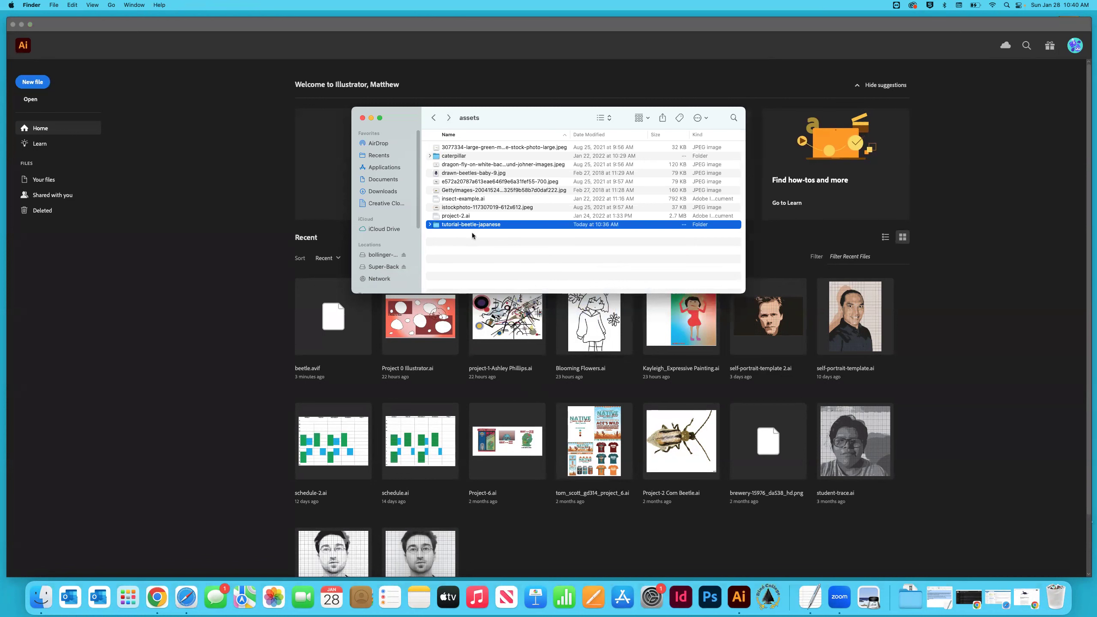
double_click(435, 225)
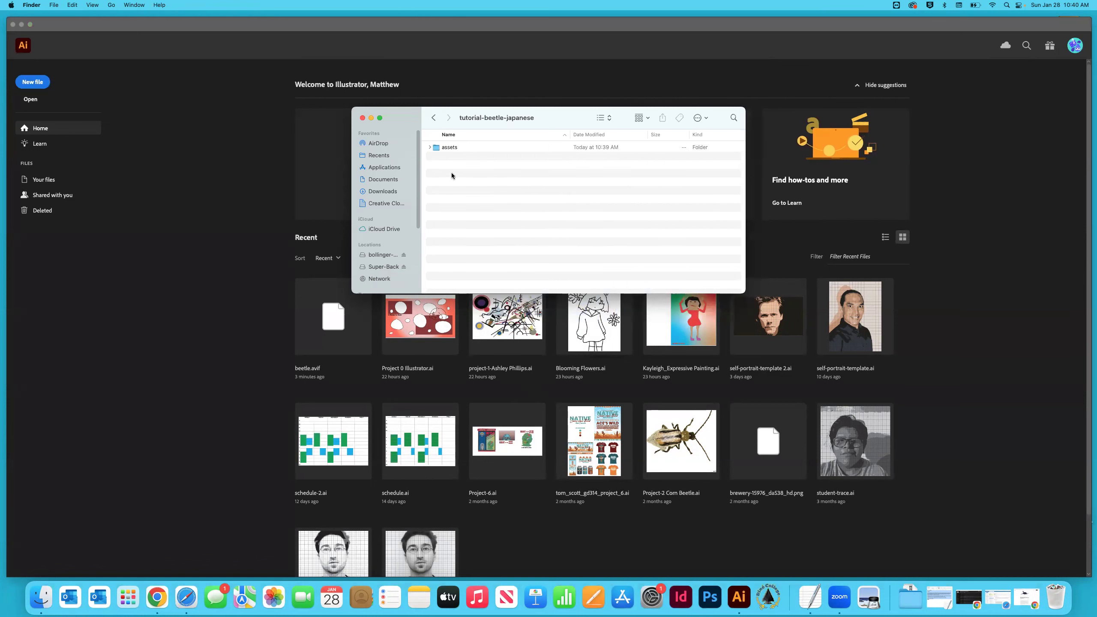
double_click(438, 148)
left_click(448, 148)
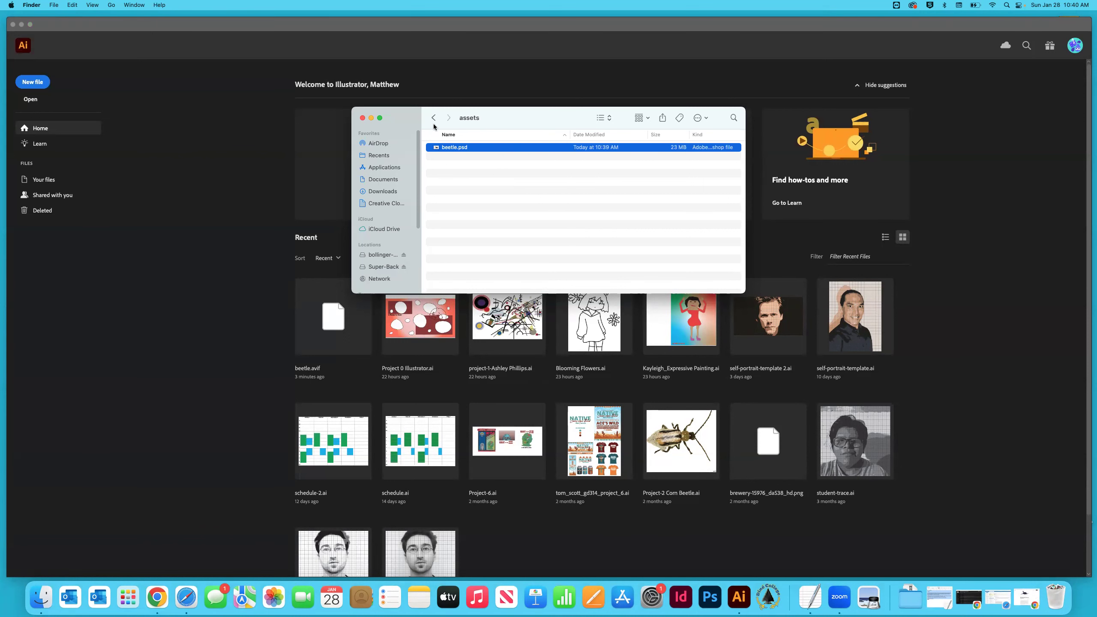
Switch to Illustrator and start a new print document from the Letter preset with its units set to inches.
left_click(395, 33)
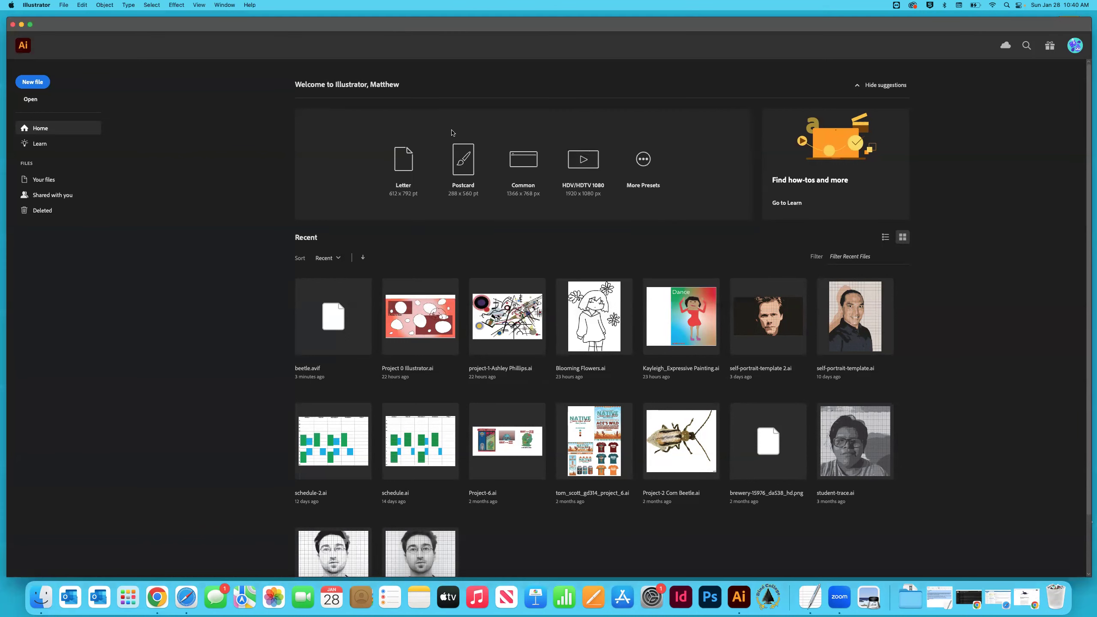
left_click(33, 83)
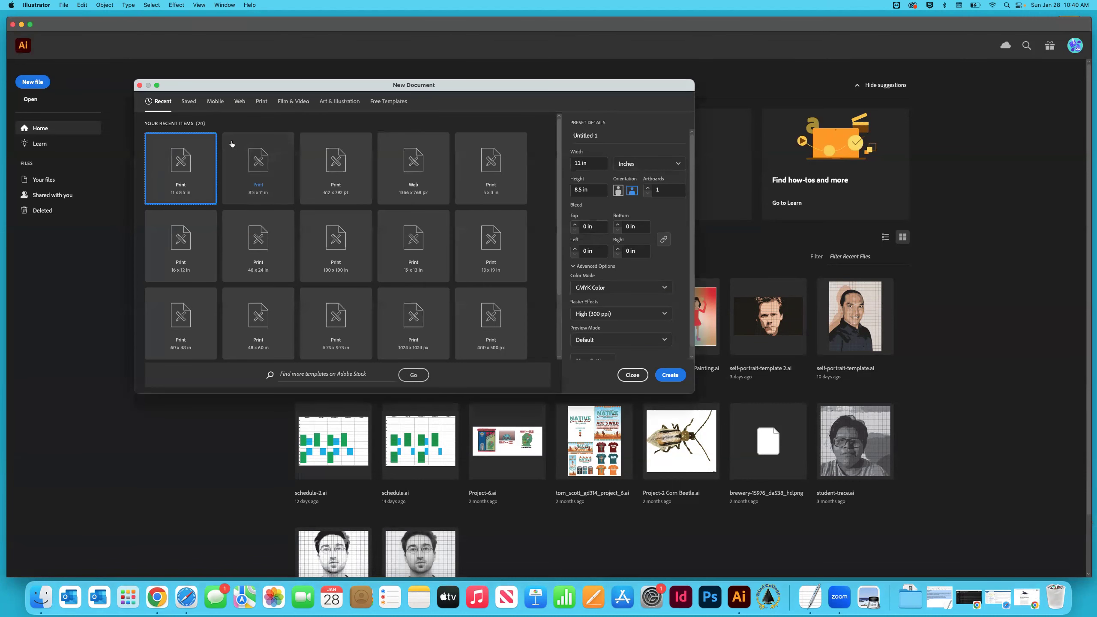
left_click(261, 101)
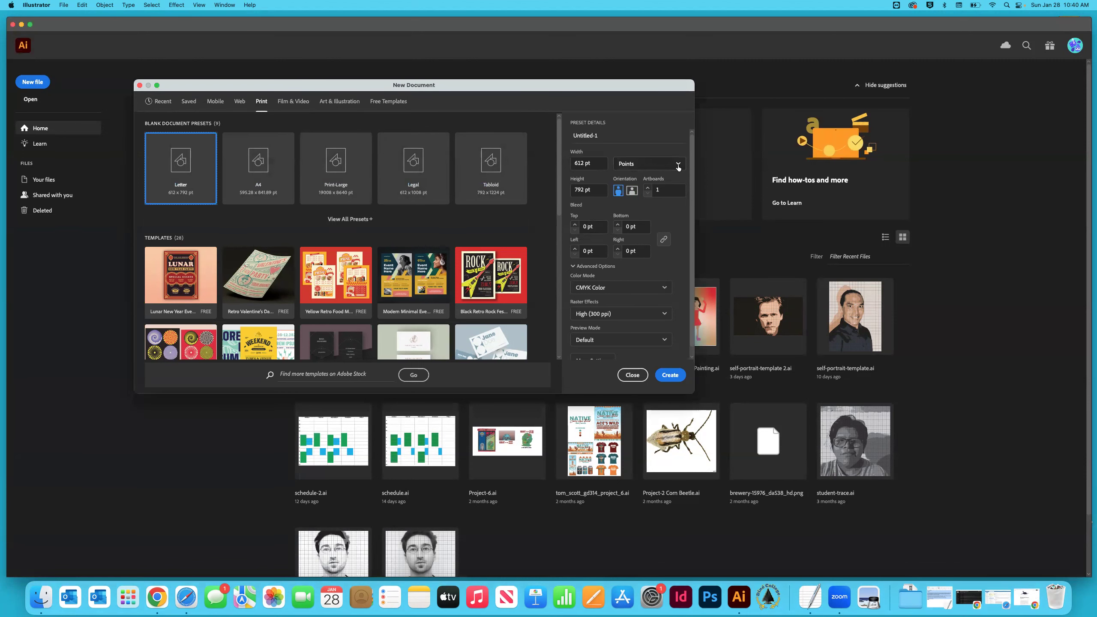
left_click(678, 164)
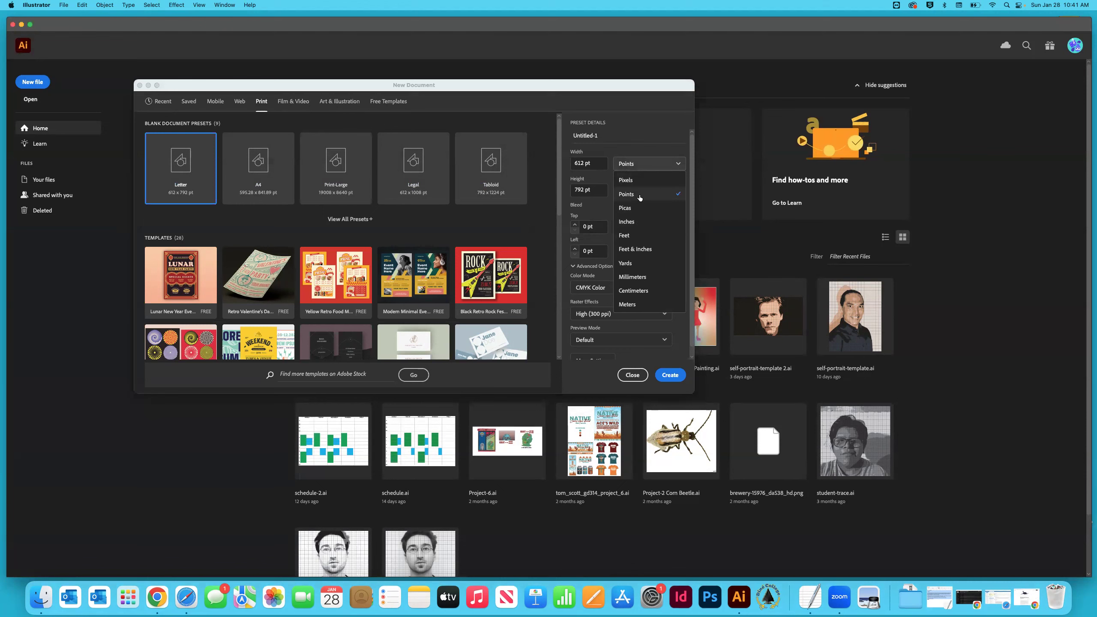
left_click(630, 222)
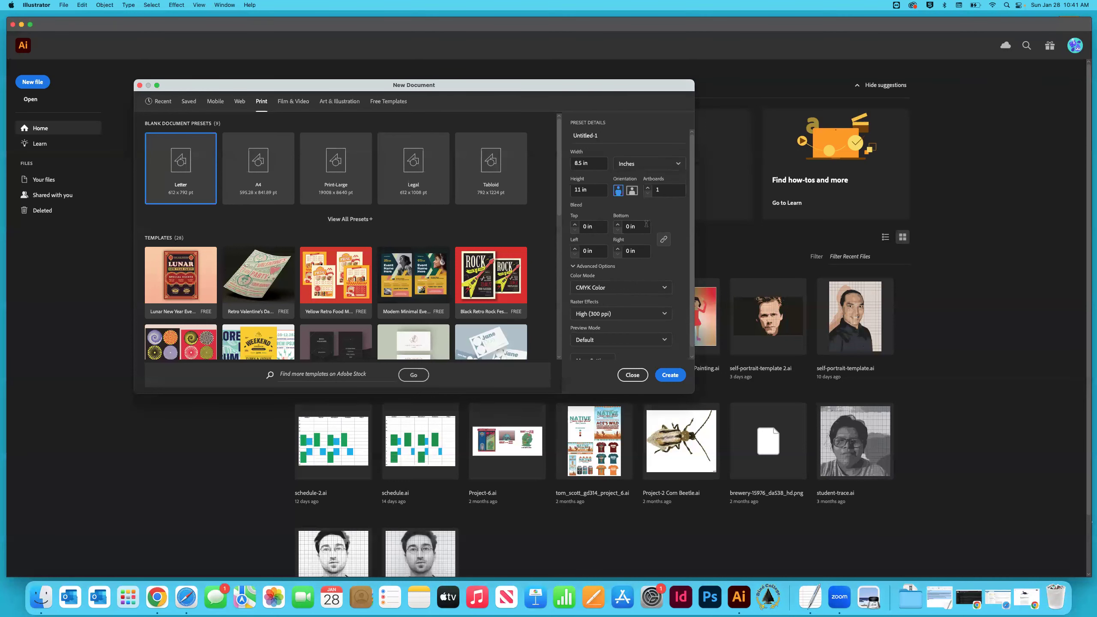
Create the new document at 17 by 11 in with CMYK Color and High (300 ppi) raster effects.
double_click(582, 162)
type("17")
left_click(578, 190)
left_click(605, 292)
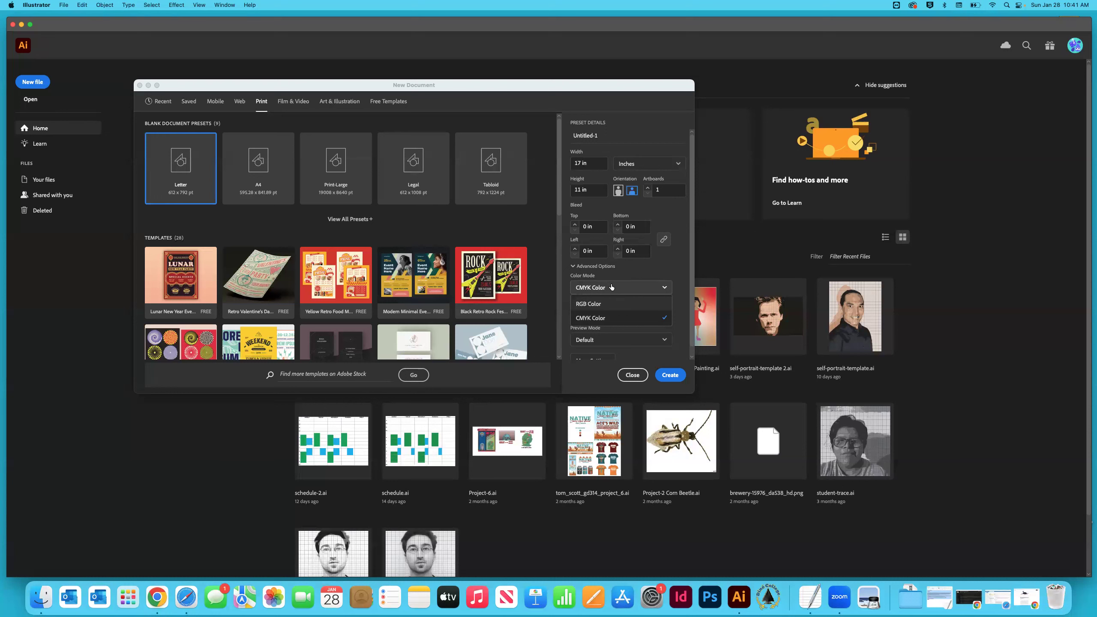
left_click(613, 317)
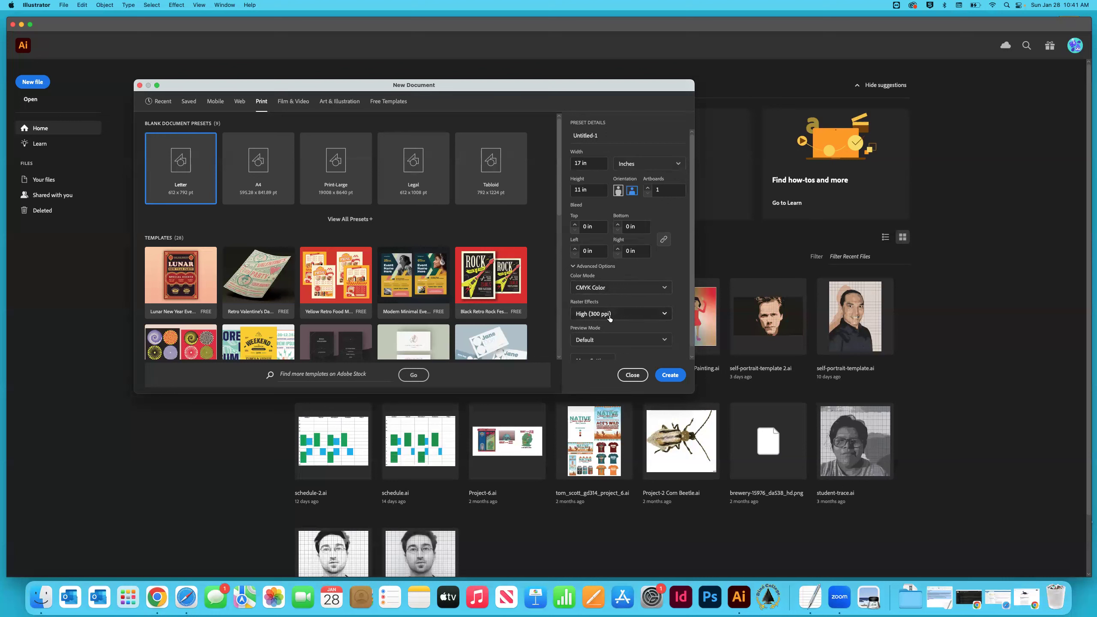
left_click(609, 319)
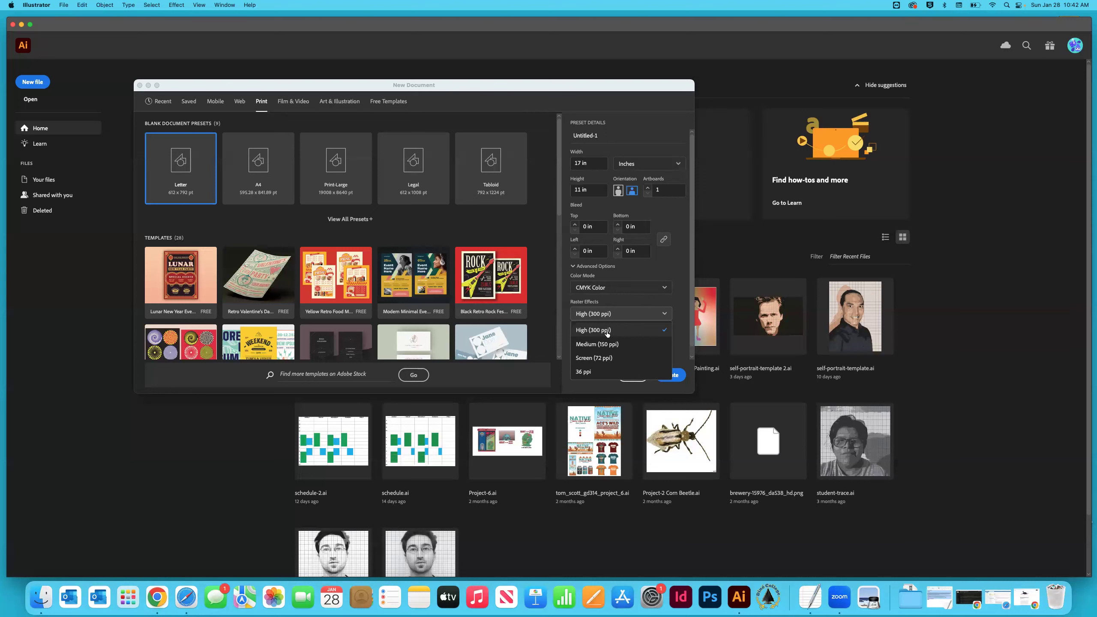
left_click(607, 330)
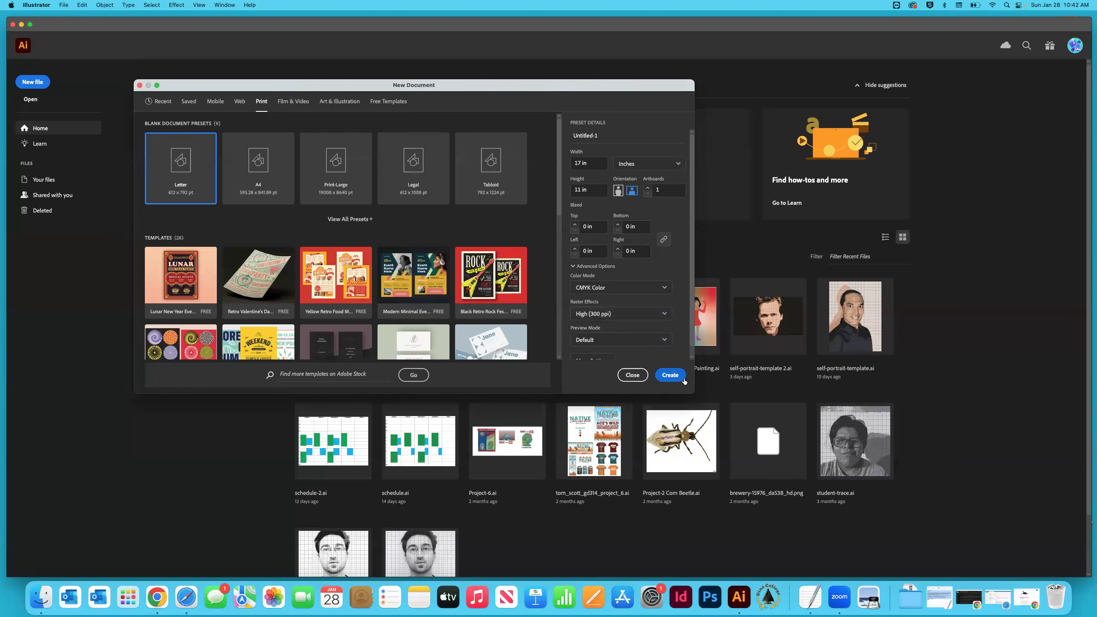
left_click(670, 375)
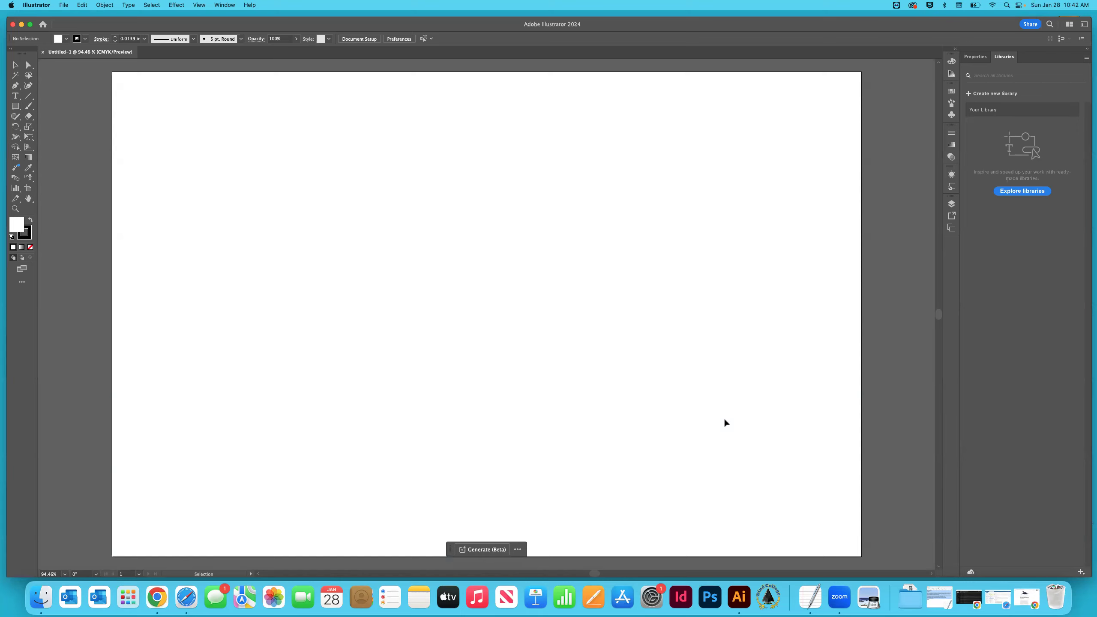
Examine the blank artboard at several zoom levels, ending with it fitted to the window.
key("a")
key("super+minus")
key("super+minus")
key("super+minus")
key("super+minus")
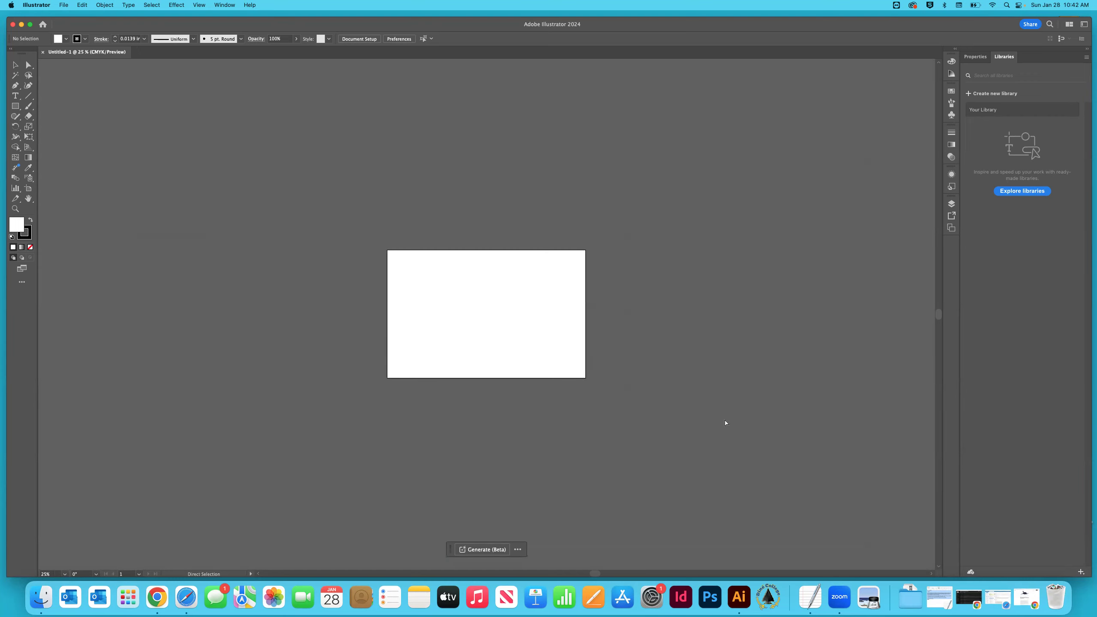
key("super+1")
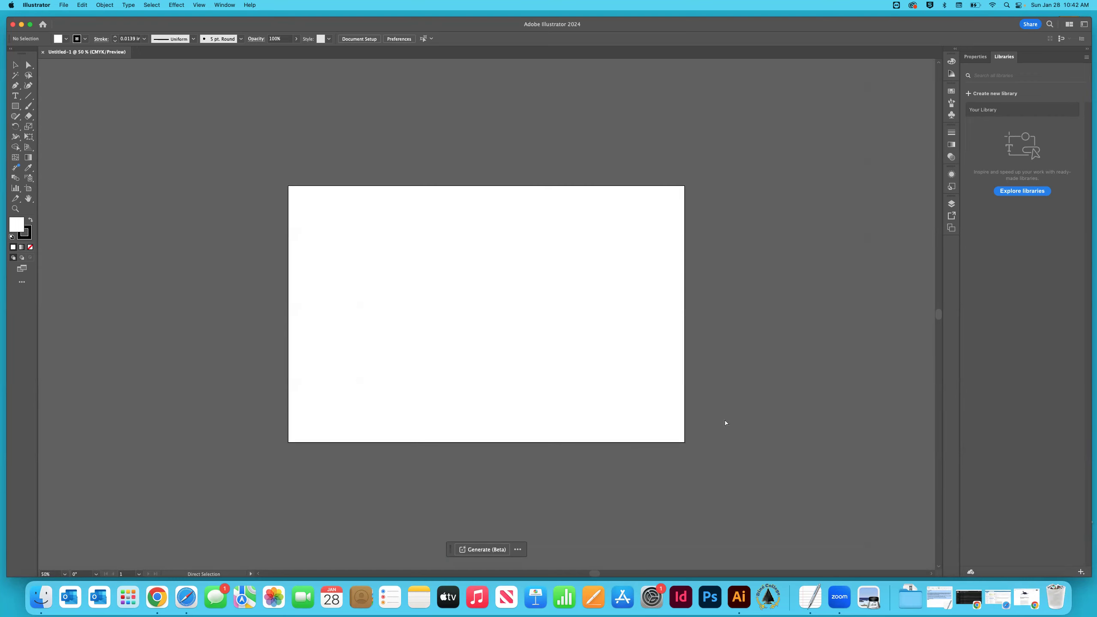
key("super+0")
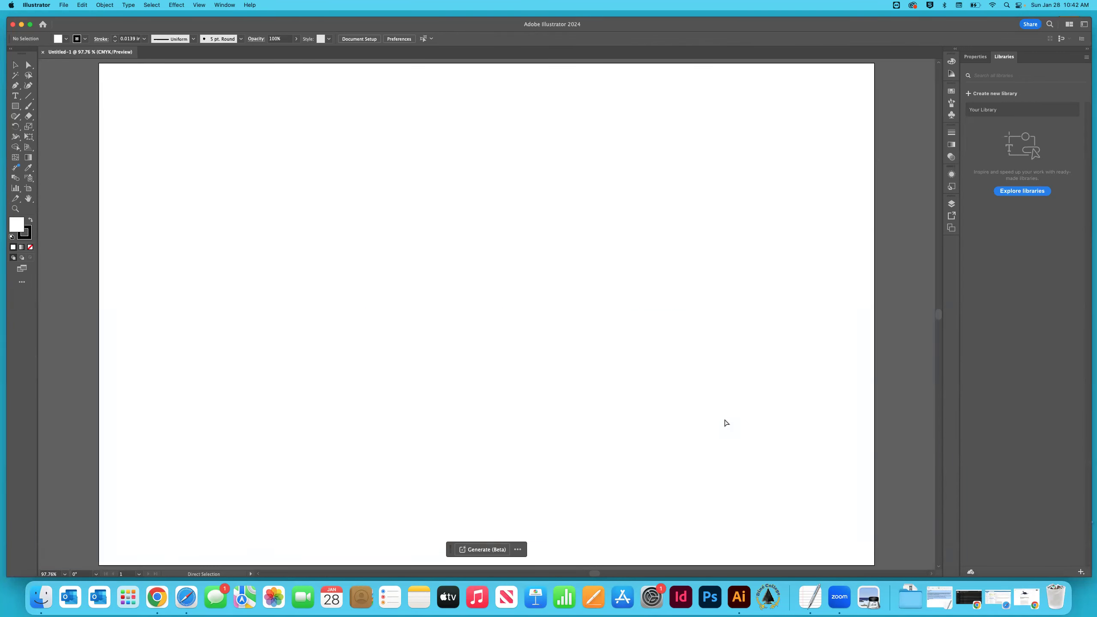
key("super+minus")
key("super+minus")
key("super+minus")
key("super+minus")
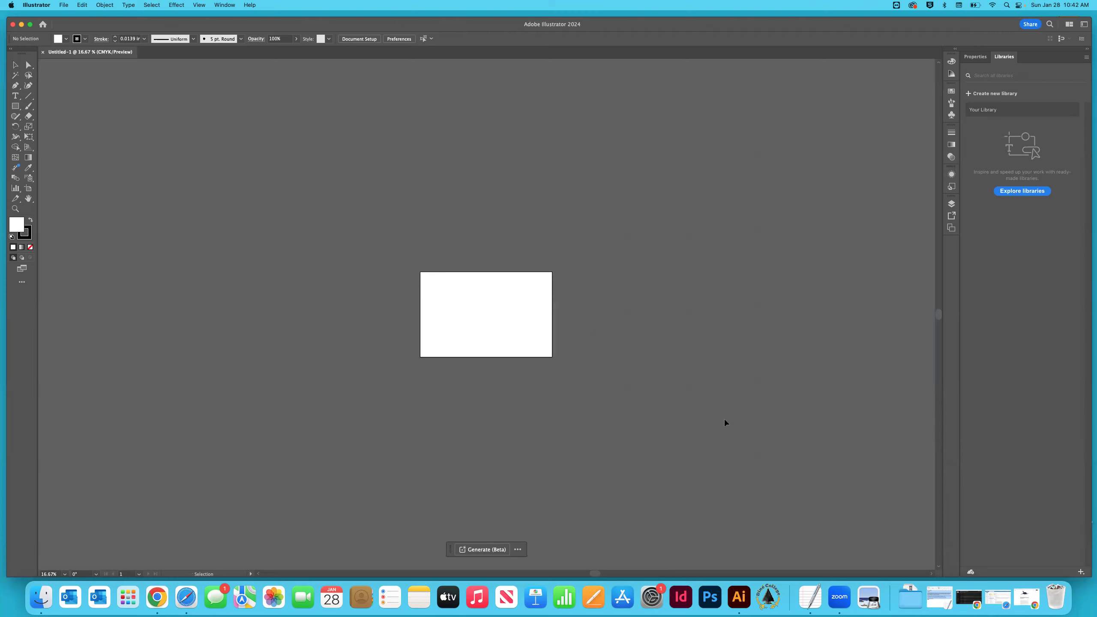
key("super+1")
key("super+plus")
key("super+plus")
key("v")
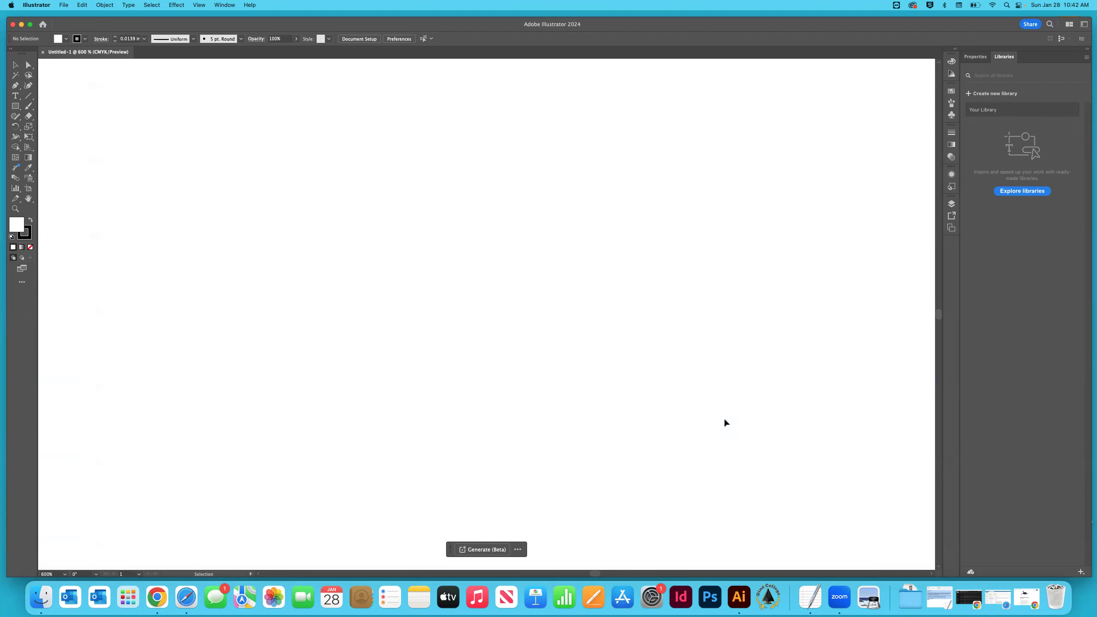
key("super+0")
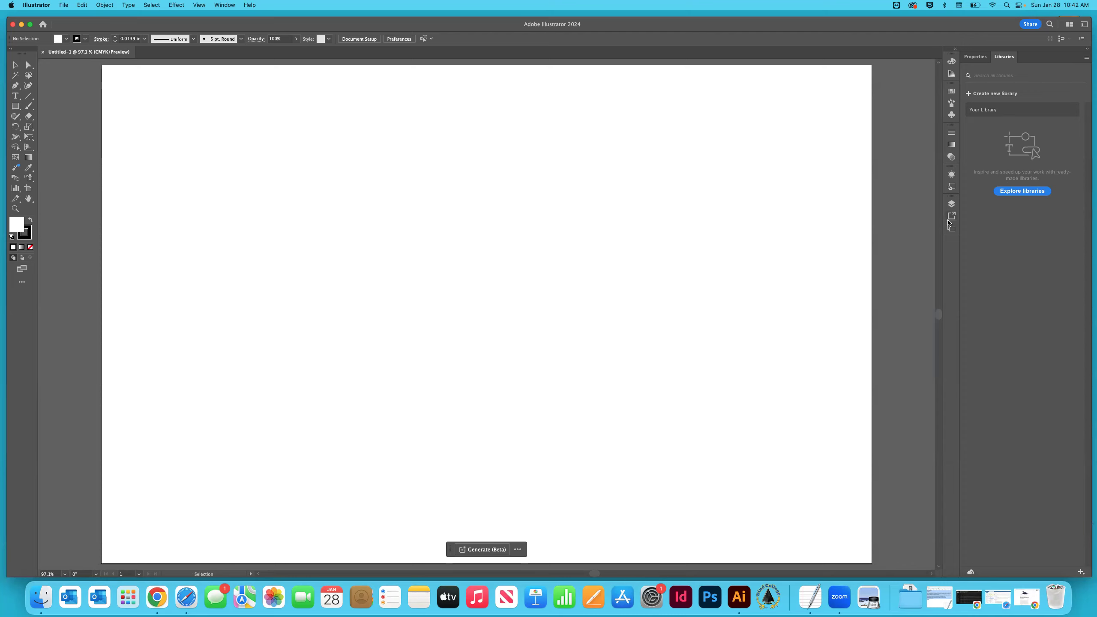
Choose the Essentials Classic workspace and reset it to its default layout.
left_click(1084, 25)
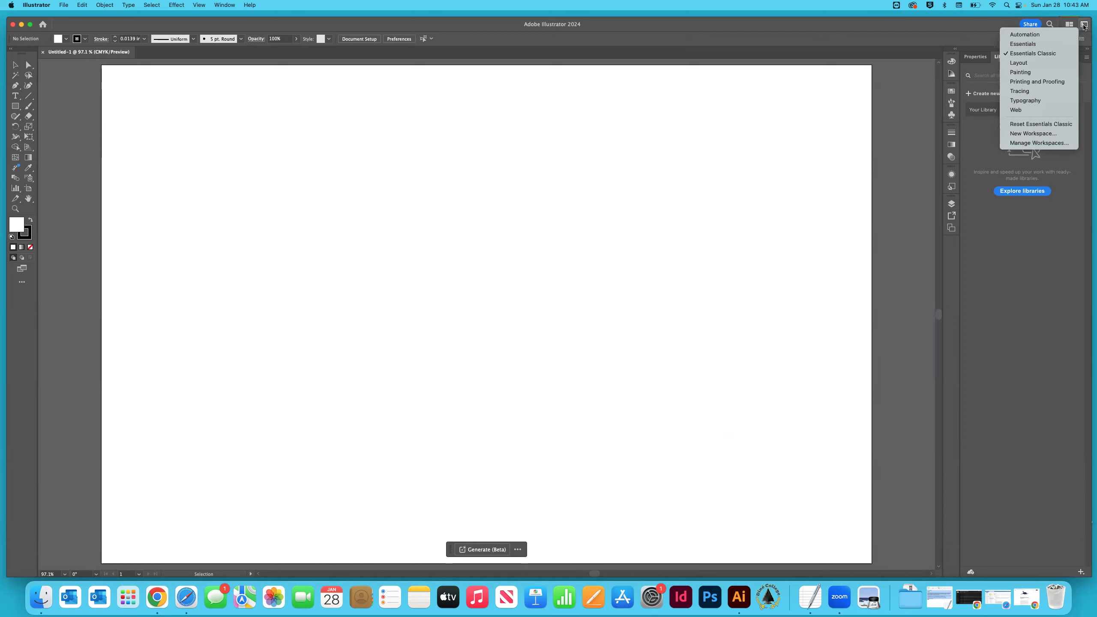
left_click(1034, 54)
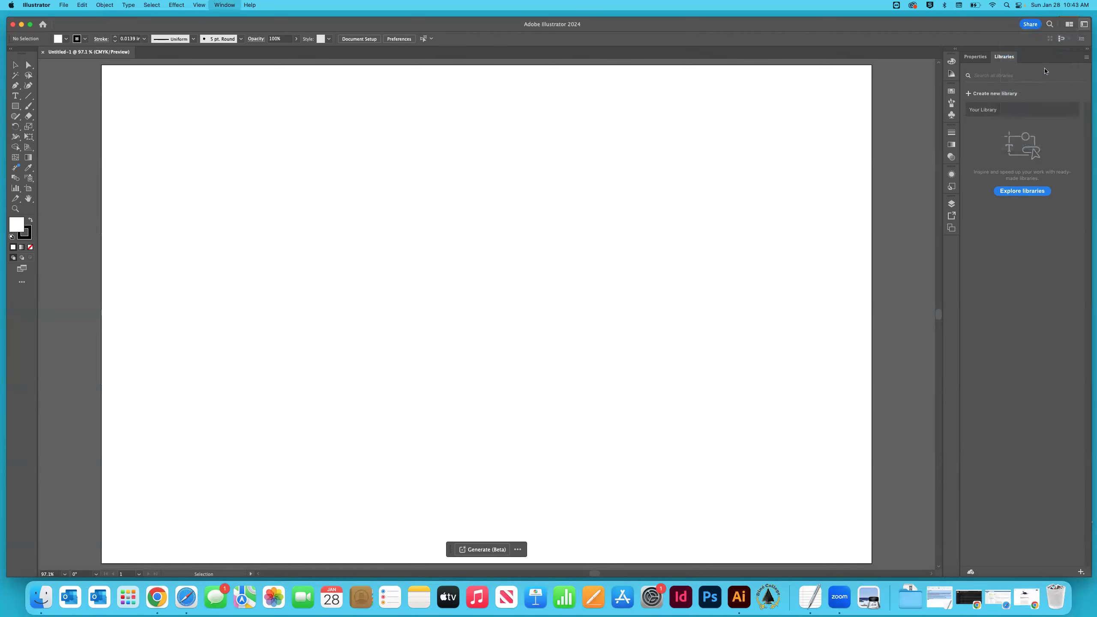
left_click(1083, 24)
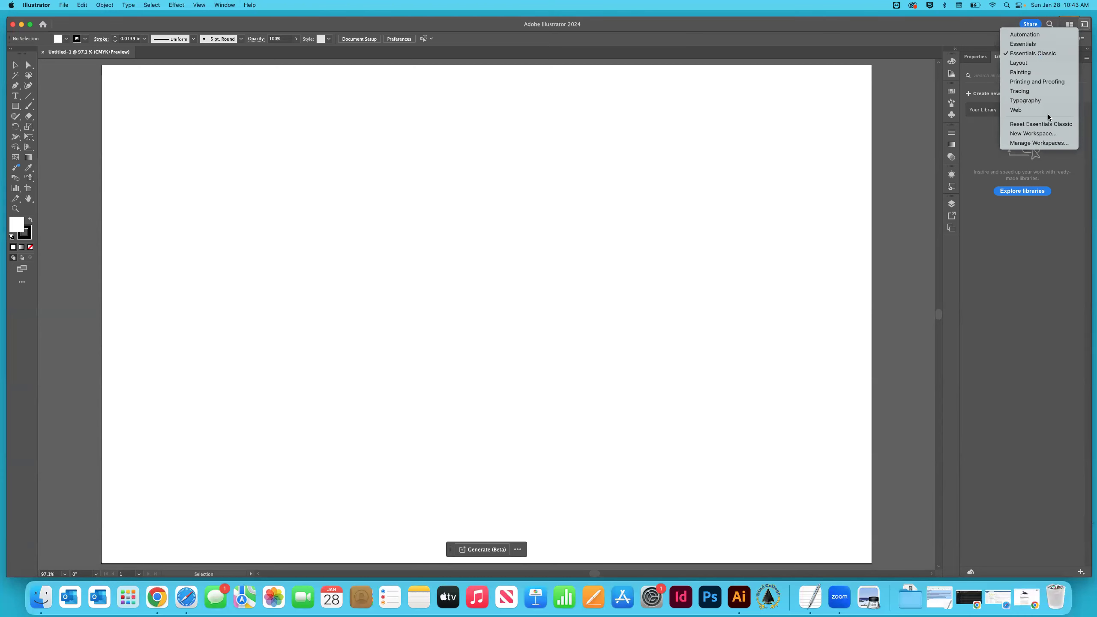
left_click(1074, 130)
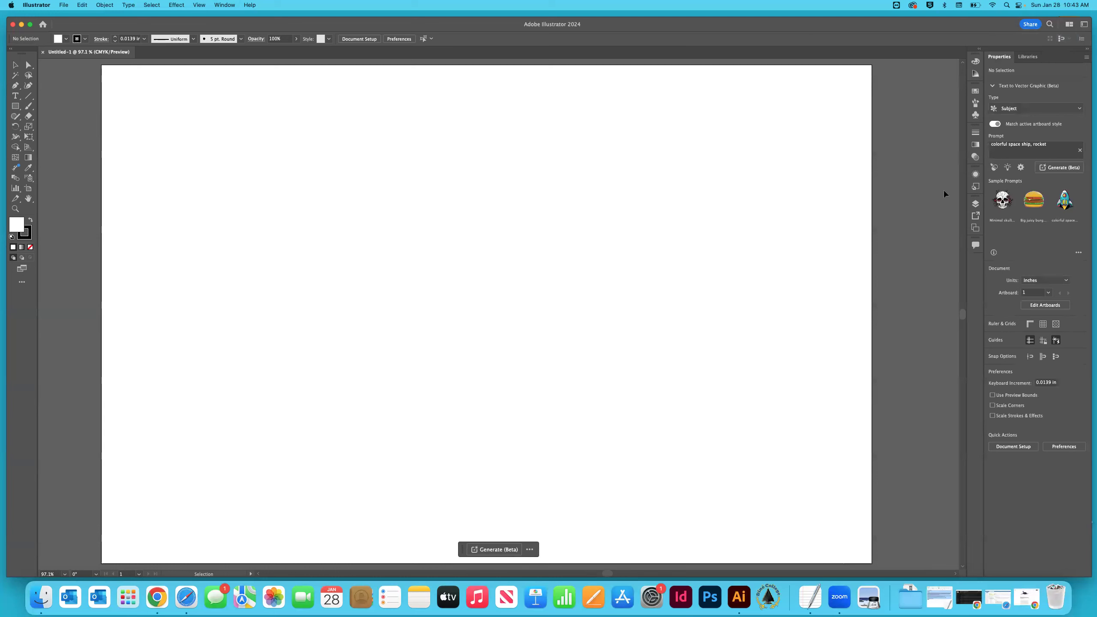
left_click(1085, 24)
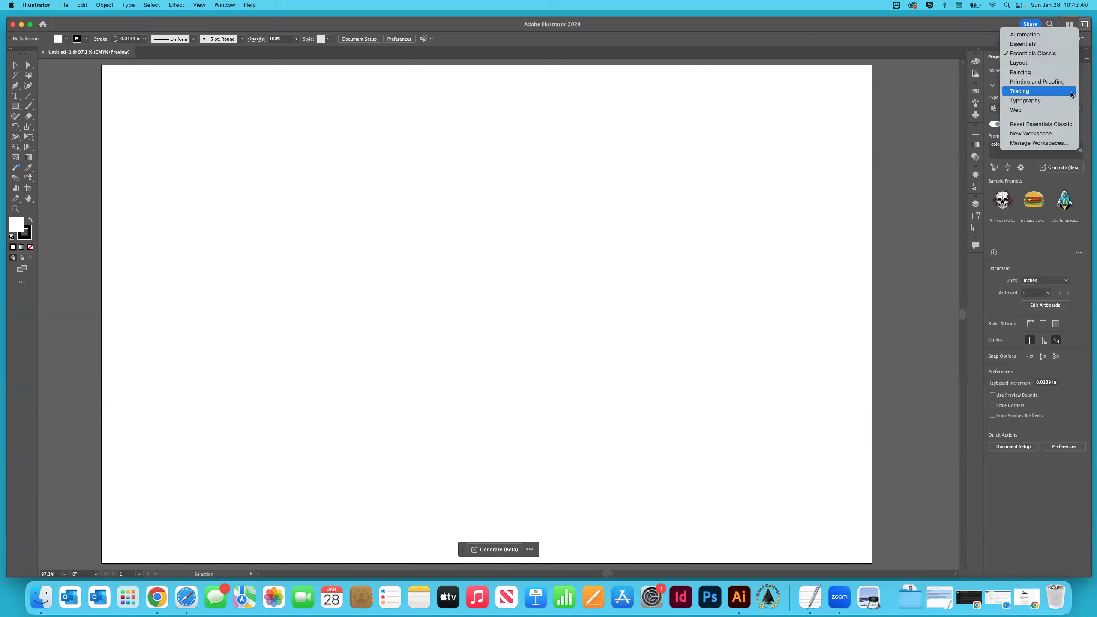
left_click(1052, 126)
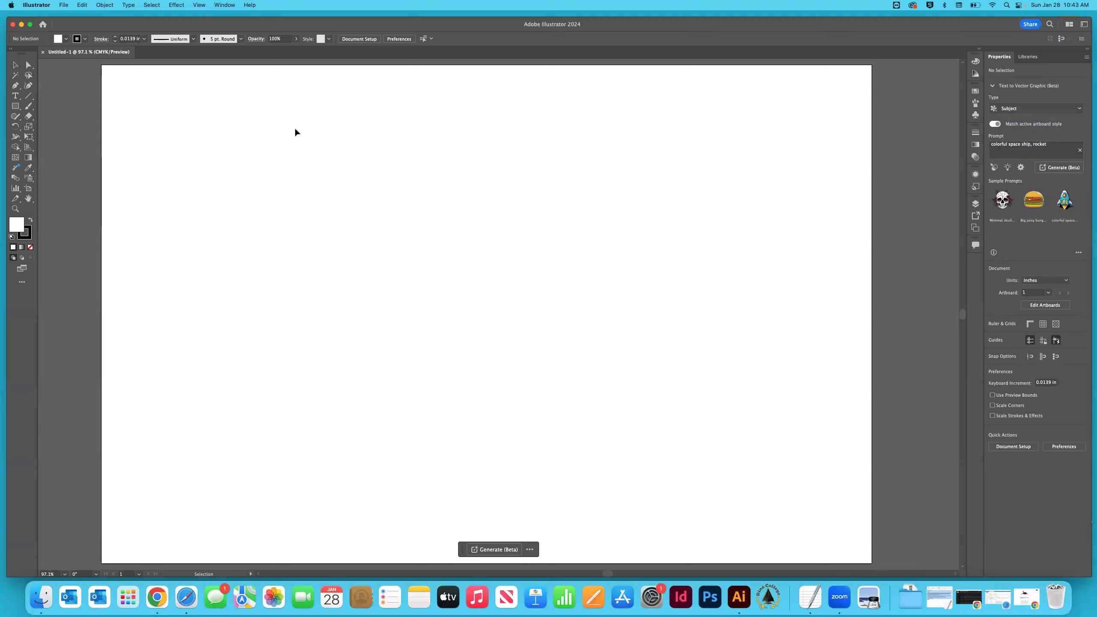
Show the document's layers and rename Layer 1 as beetle.
left_click(975, 204)
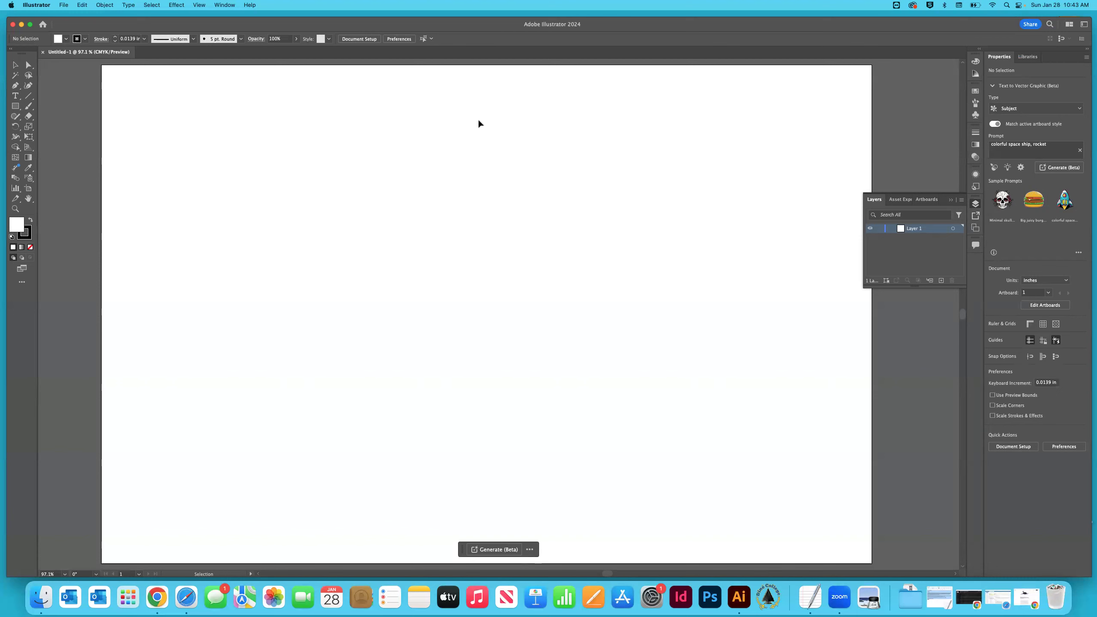
left_click(224, 5)
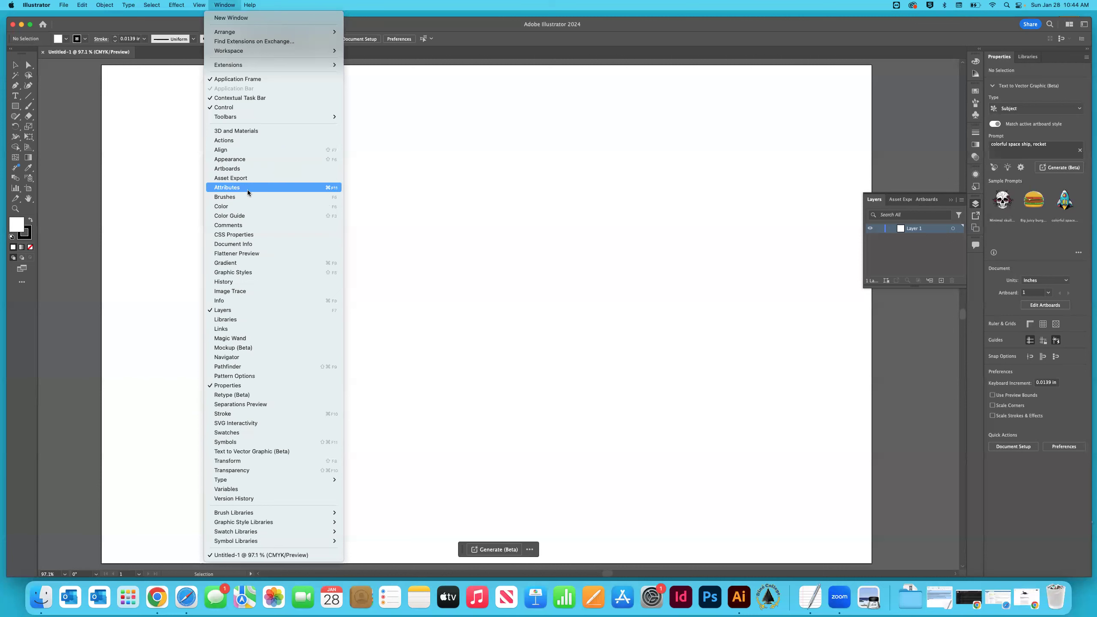
left_click(476, 282)
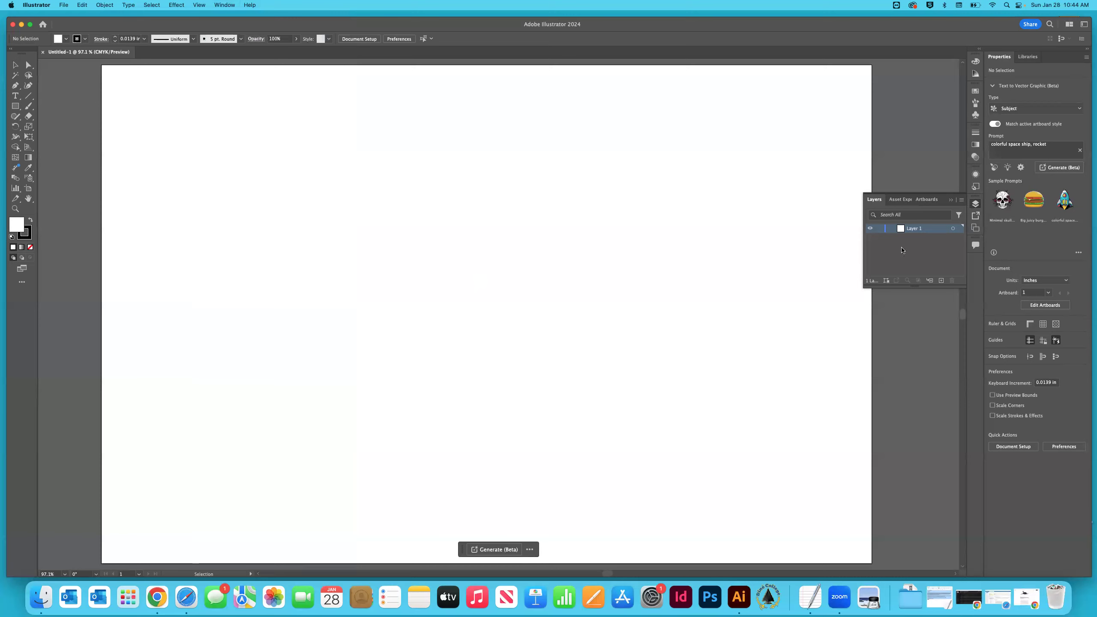
double_click(916, 228)
left_click(923, 234)
double_click(919, 229)
type("beetle")
key("Return")
Start placing a file and browse from the 0_teaching folder to the digital-media-I folder inside -courses.
left_click(64, 5)
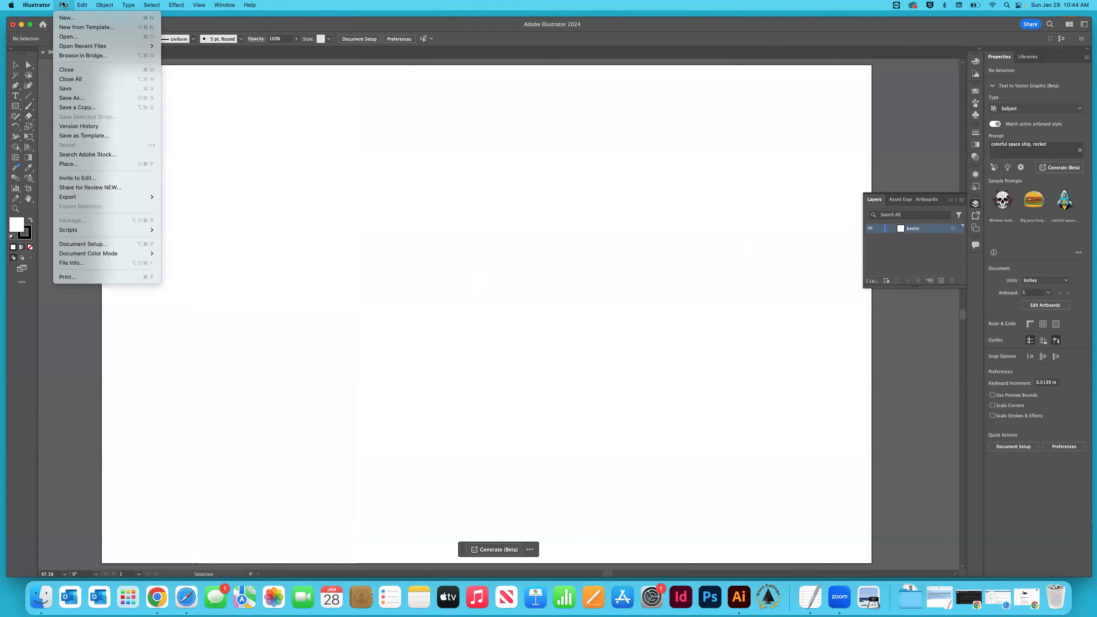
left_click(80, 166)
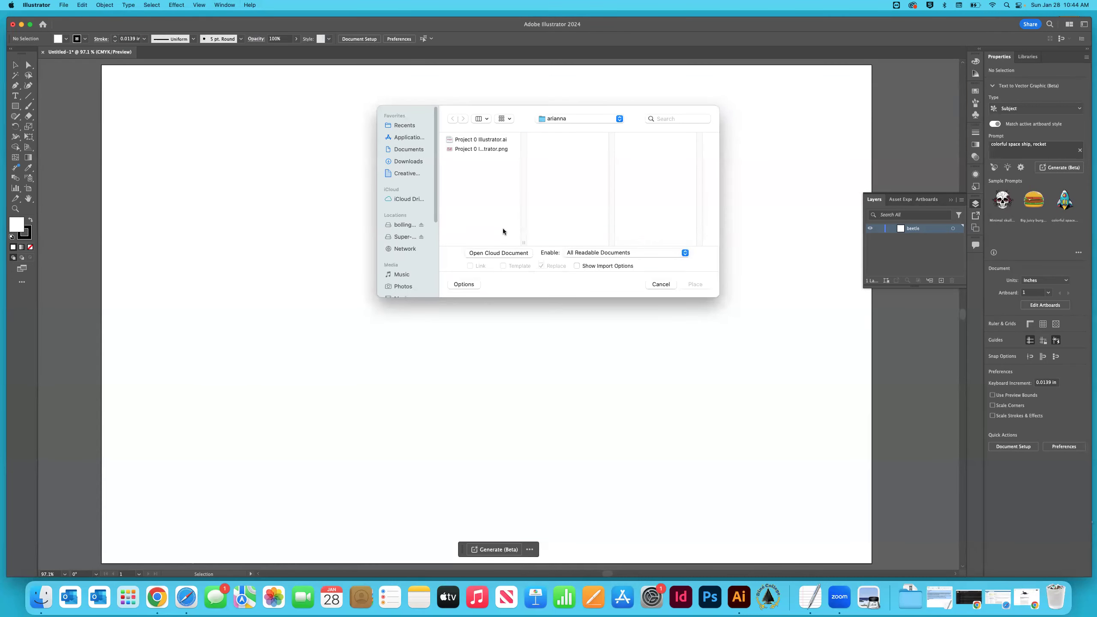
left_click(398, 226)
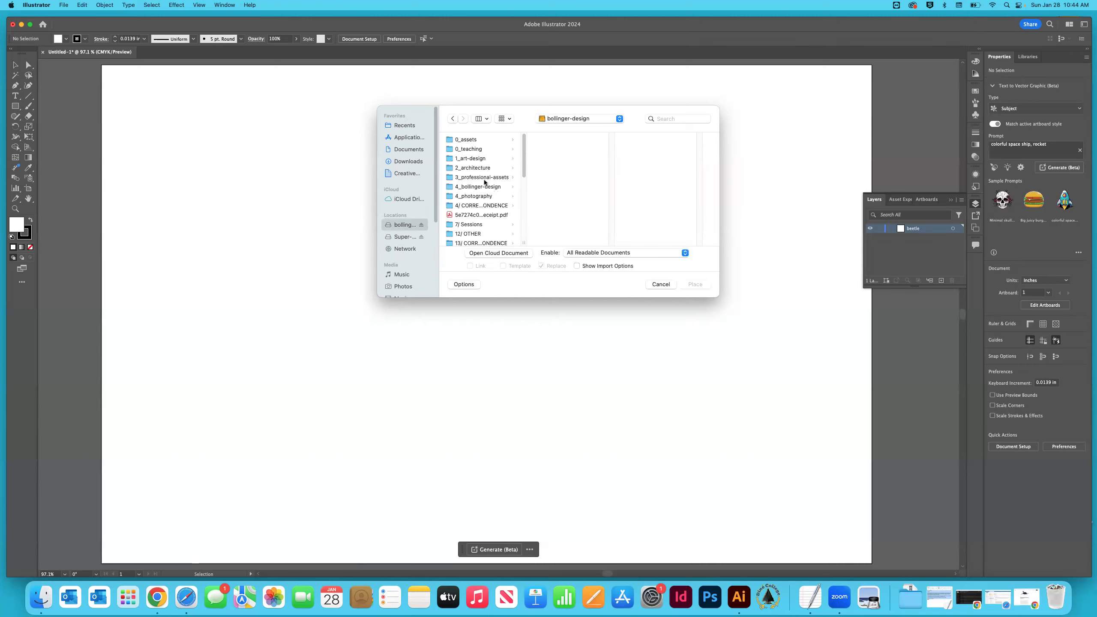
left_click(475, 149)
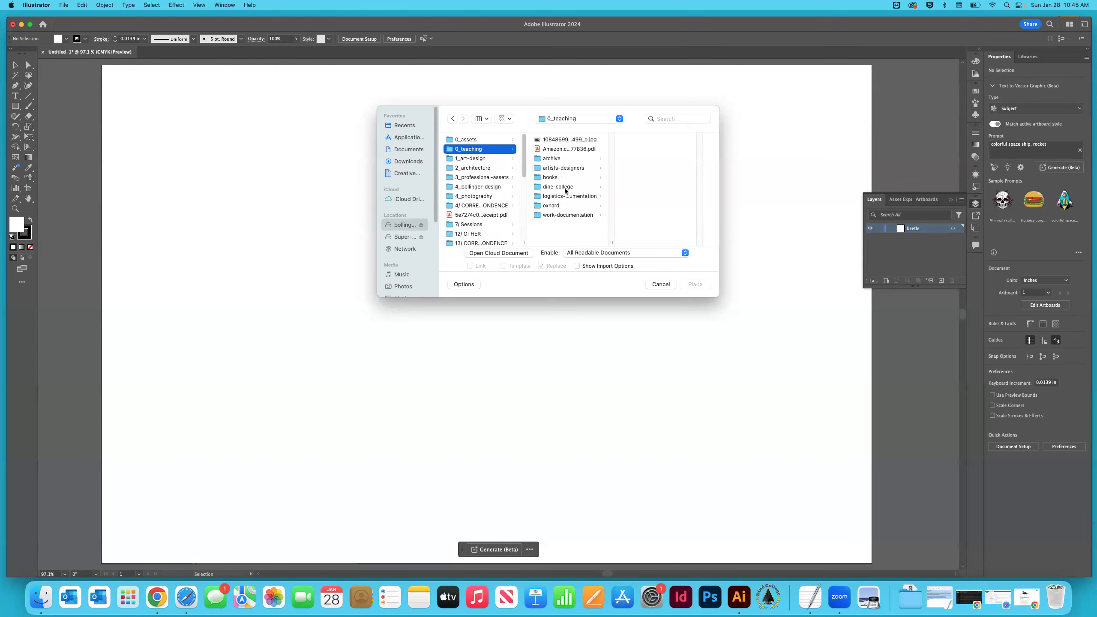
left_click(557, 158)
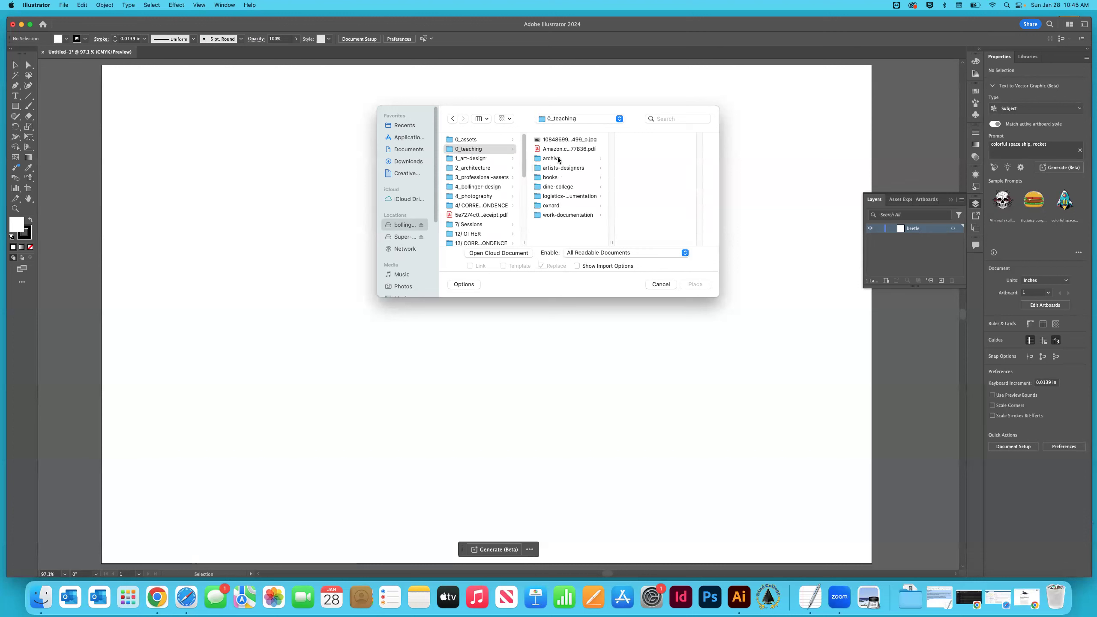
left_click(635, 139)
scroll(686, 222, "down", 1)
left_click(674, 213)
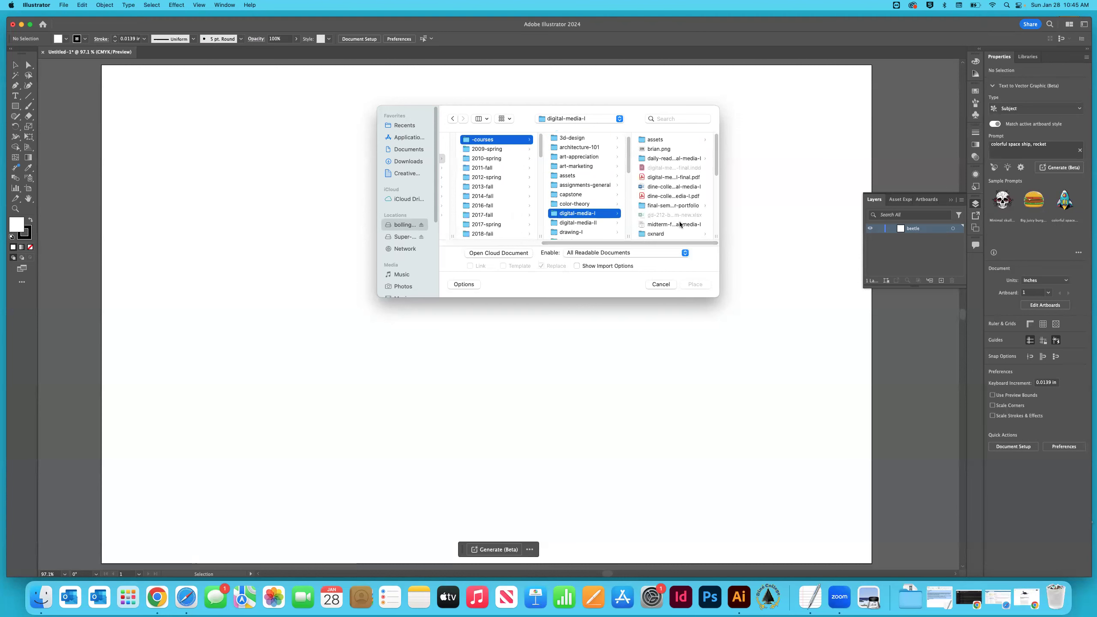
Browse from digital-media-I through project-2-insect-illustration and its assets to the assets folder inside the Japanese beetle tutorial folder.
scroll(675, 212, "down", 3)
scroll(675, 218, "down", 5)
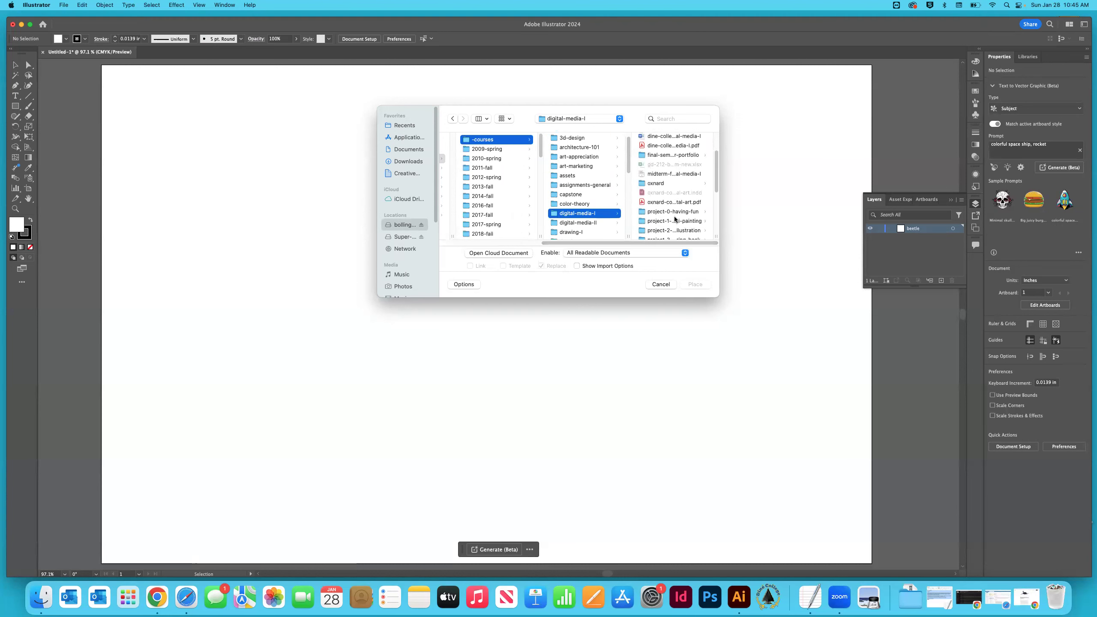
left_click(672, 205)
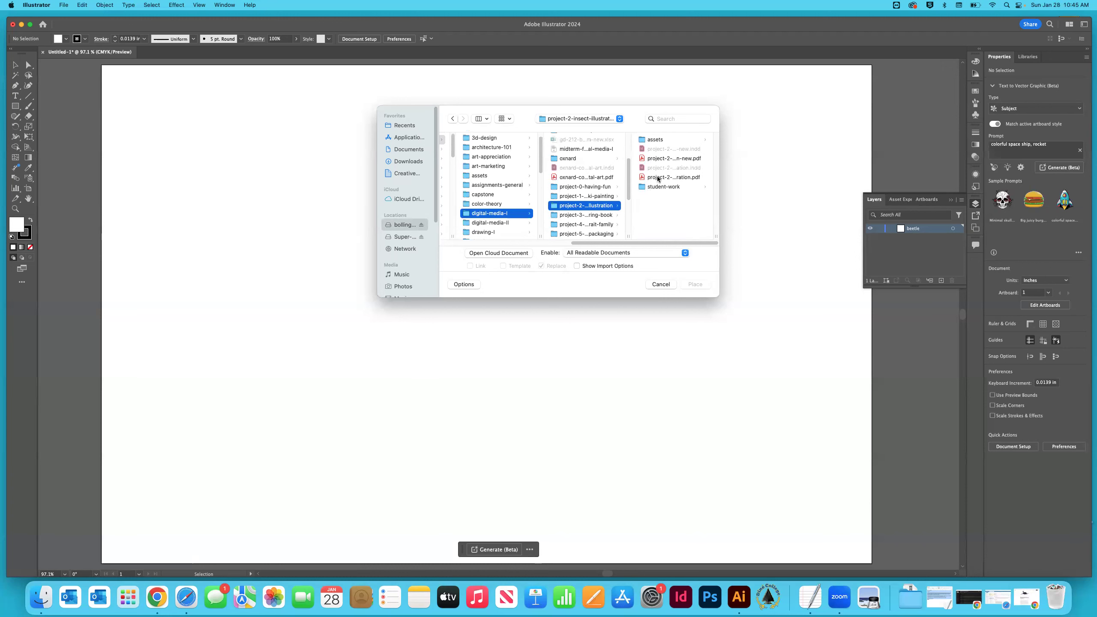
left_click(655, 139)
left_click(674, 224)
left_click(660, 141)
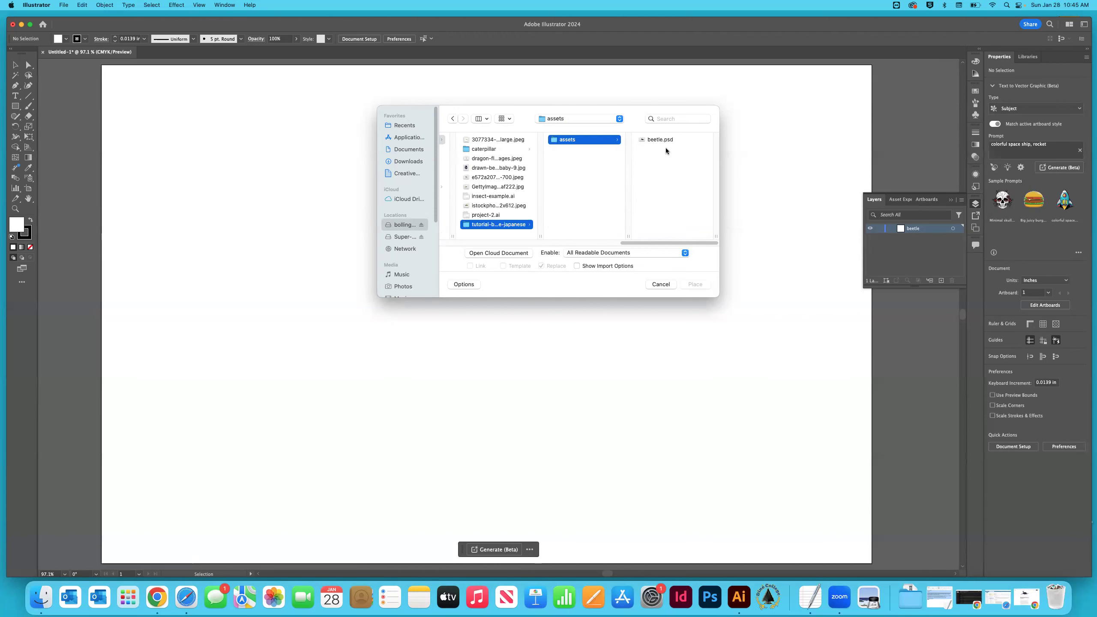
Place beetle.psd as a linked image in the upper part of the artboard and deselect it.
left_click(655, 139)
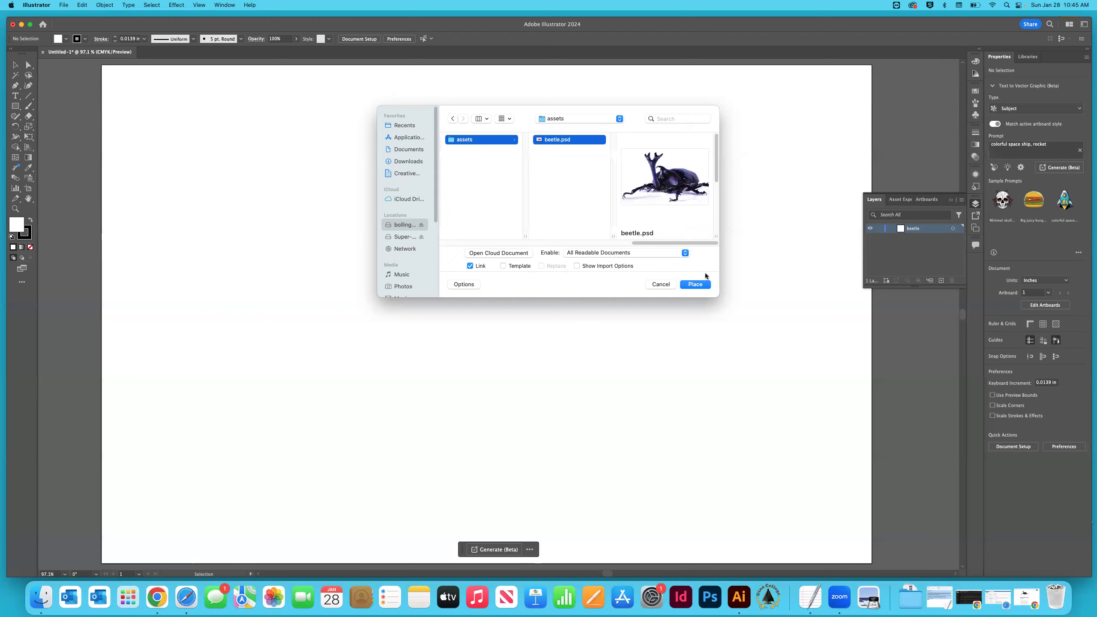
left_click(699, 286)
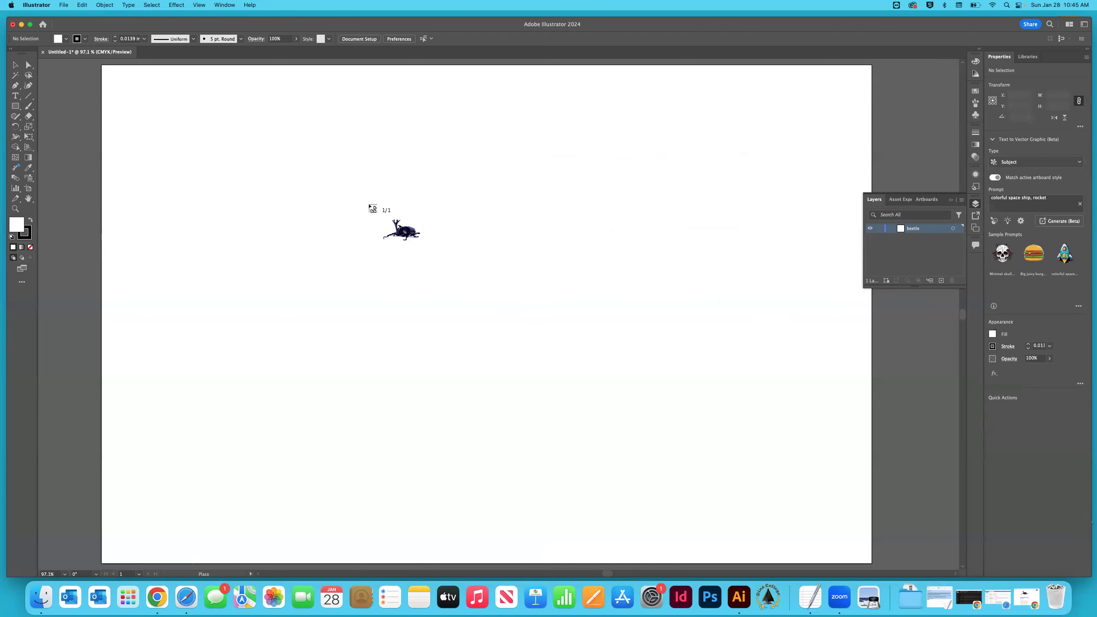
key("super+minus")
key("super+minus")
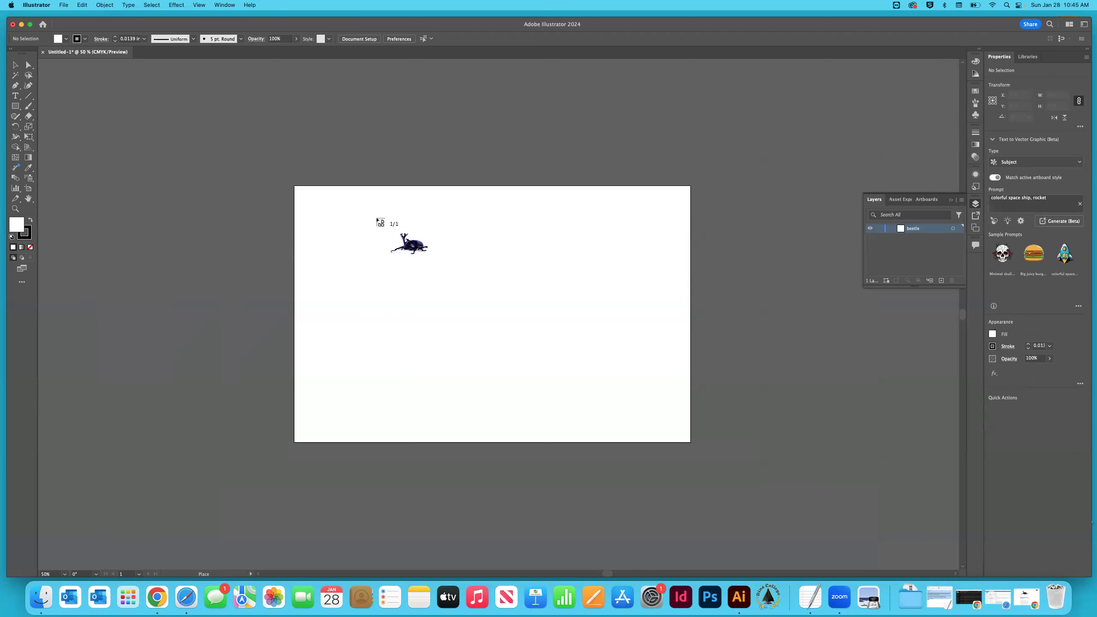
left_click(377, 219)
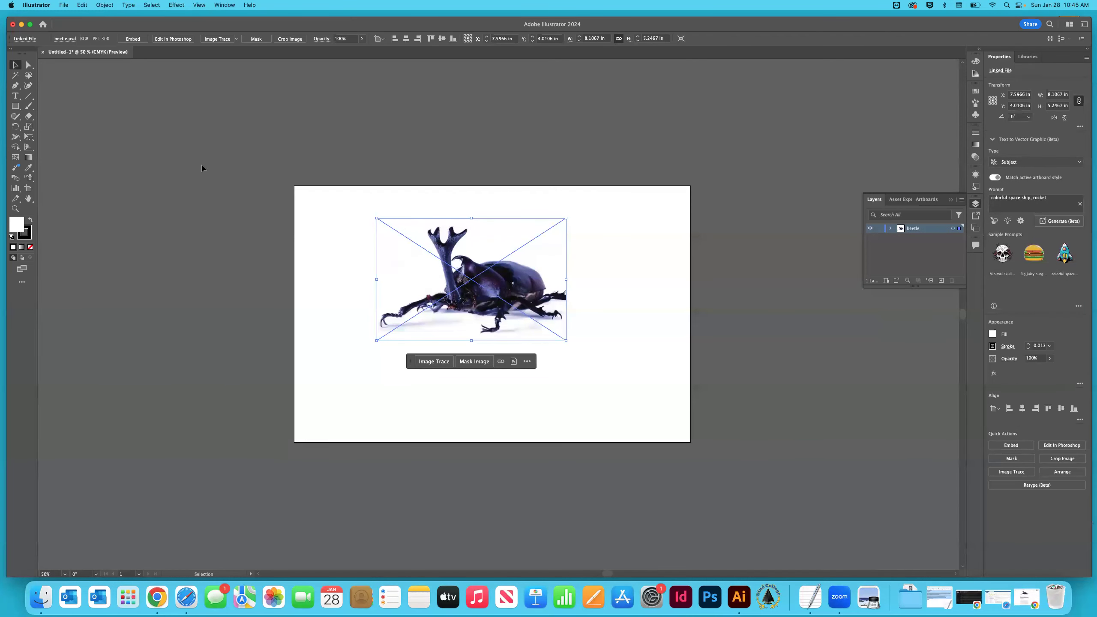
left_click(186, 156)
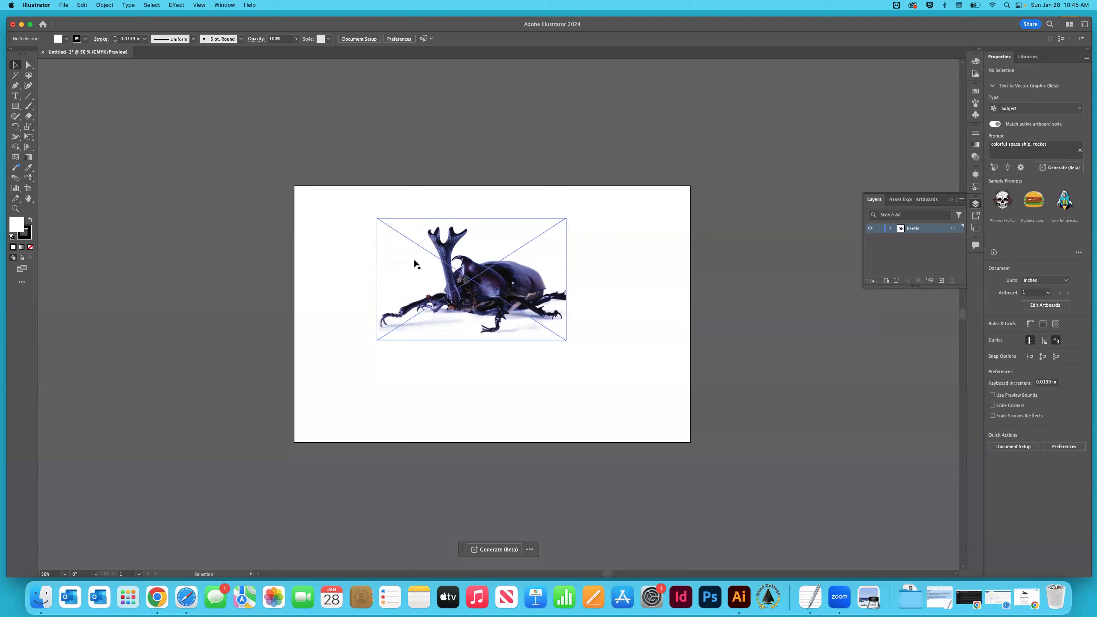
Check that Smart Guides are on and move the beetle image so it snaps into the artboard's upper-left corner.
left_click_drag(439, 260, 446, 333)
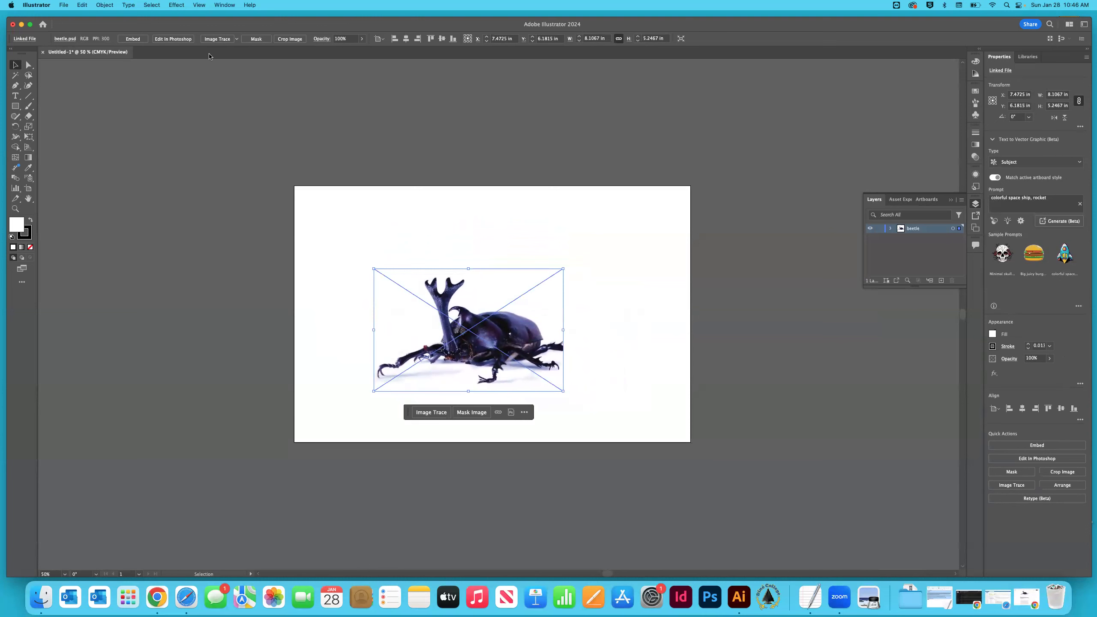
left_click(198, 5)
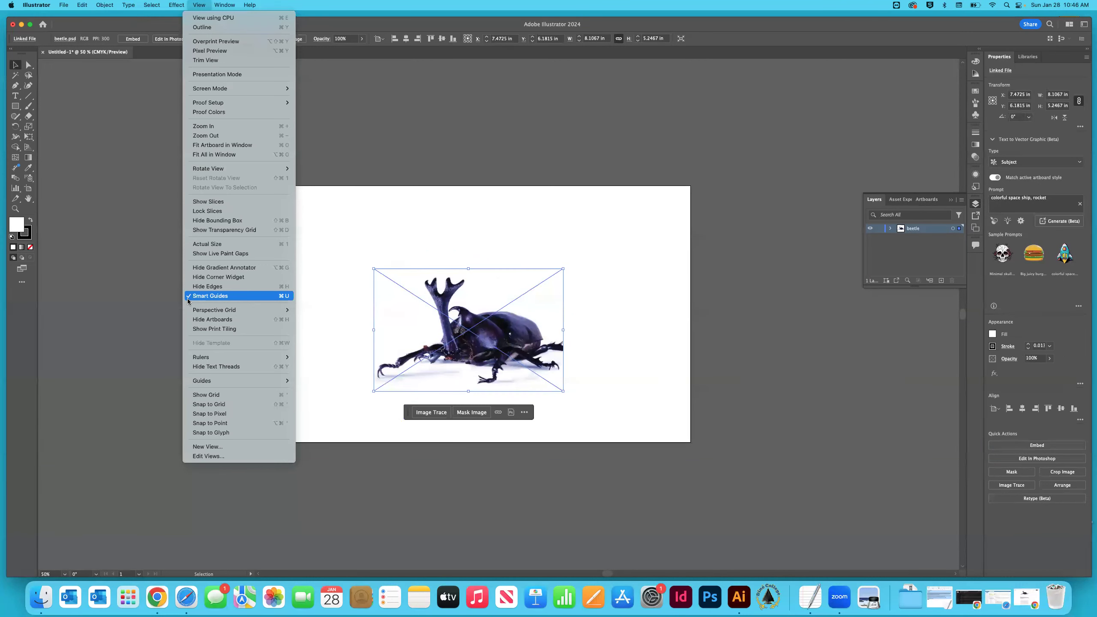
left_click(434, 321)
left_click_drag(445, 321, 371, 244)
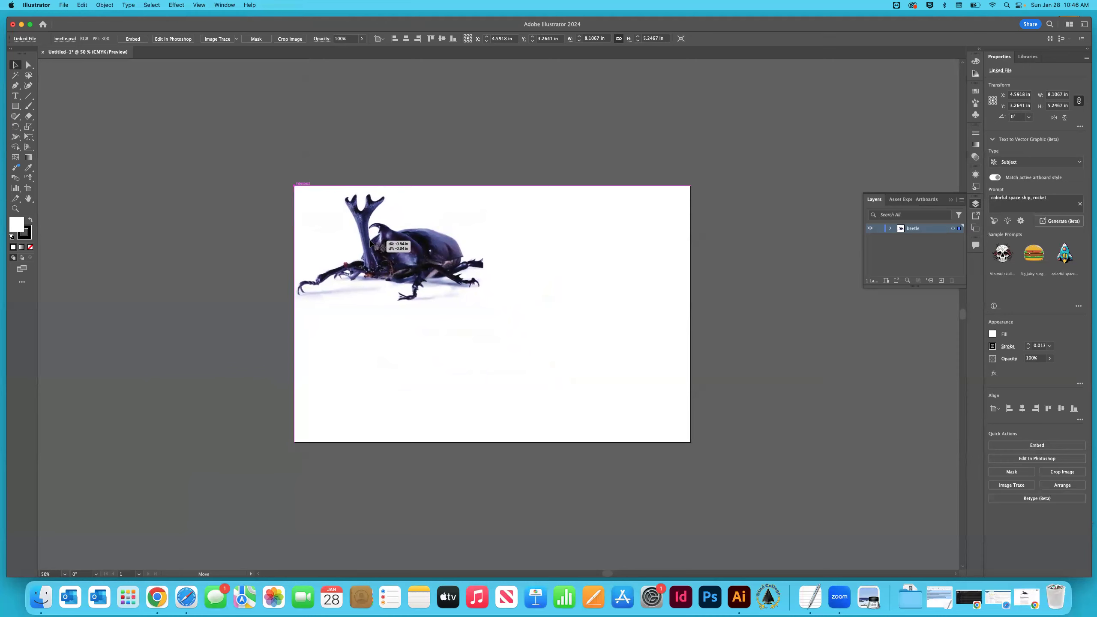
left_click_drag(370, 243, 371, 243)
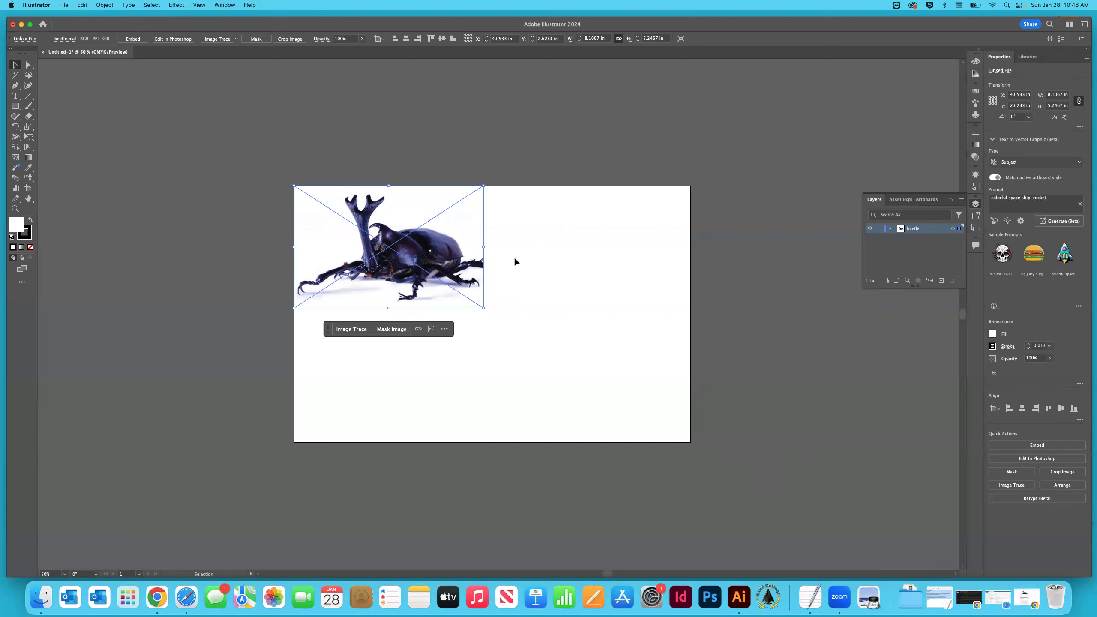
Undo a distorted trial stretch, scale the beetle image proportionally to 17 in wide to fill the artboard, and deselect it.
left_click_drag(484, 309, 447, 425)
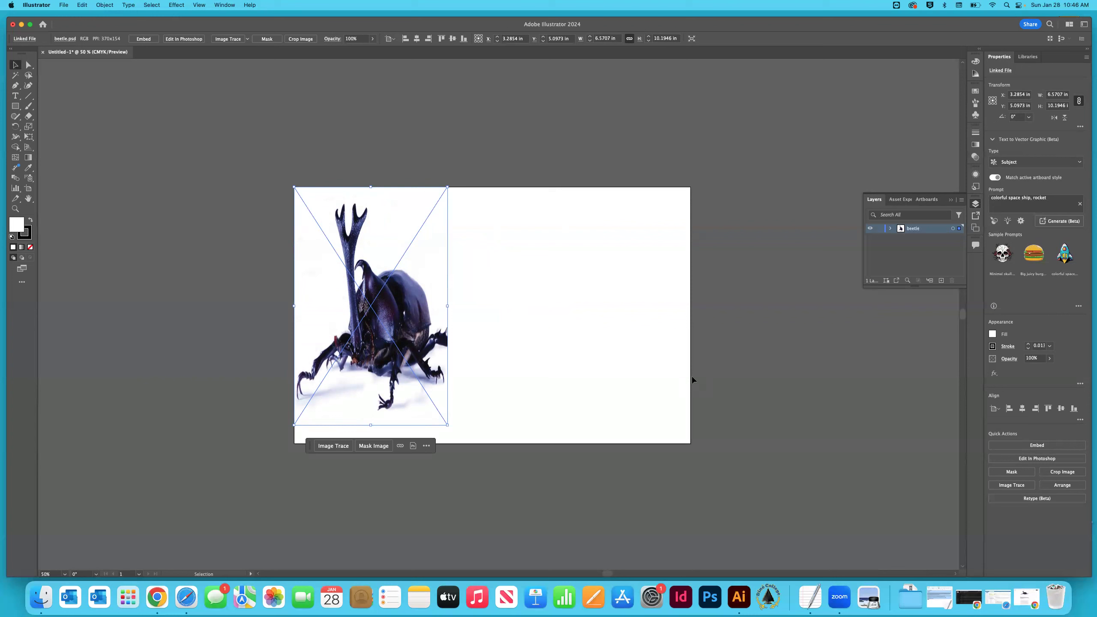
key("super+z")
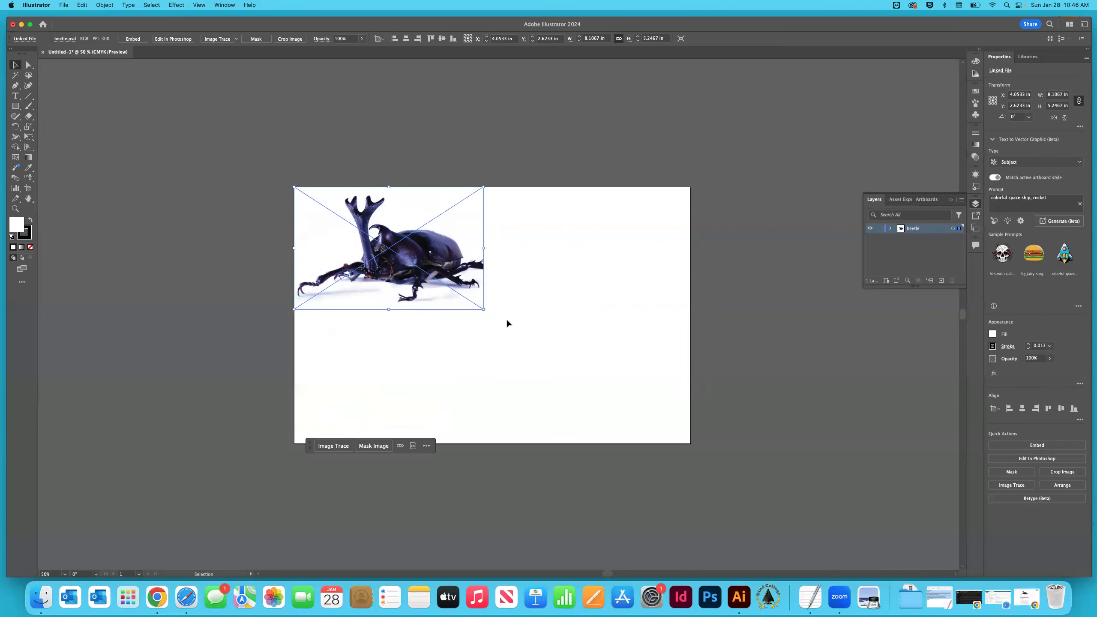
left_click_drag(484, 309, 691, 444)
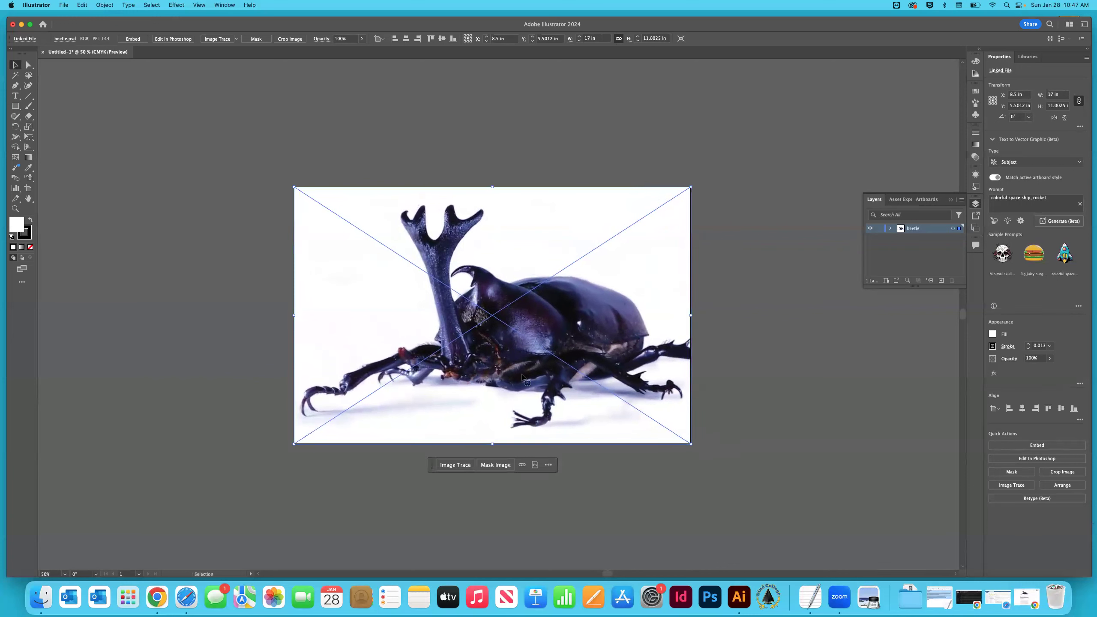
left_click(263, 296)
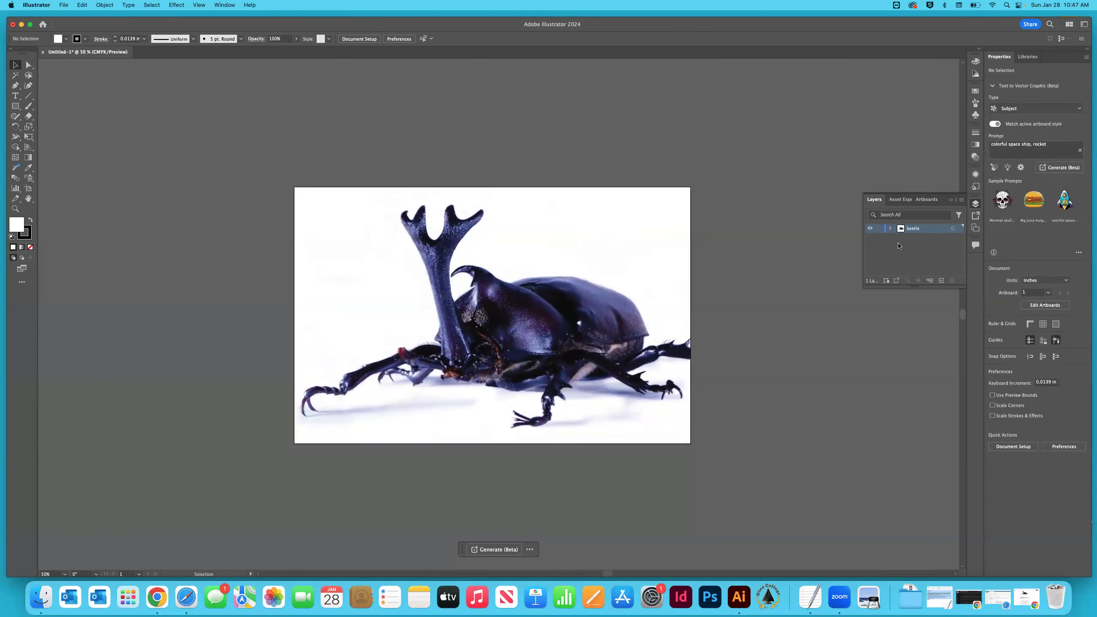
Toggle the beetle layer's visibility on and off, leave it visible, and lock the layer.
left_click(870, 229, "super")
left_click(869, 229, "super")
left_click(869, 229, "super")
left_click(870, 229, "super")
left_click(870, 228, "super")
left_click(869, 229, "super")
left_click(880, 230)
scroll(519, 300, "down", 1)
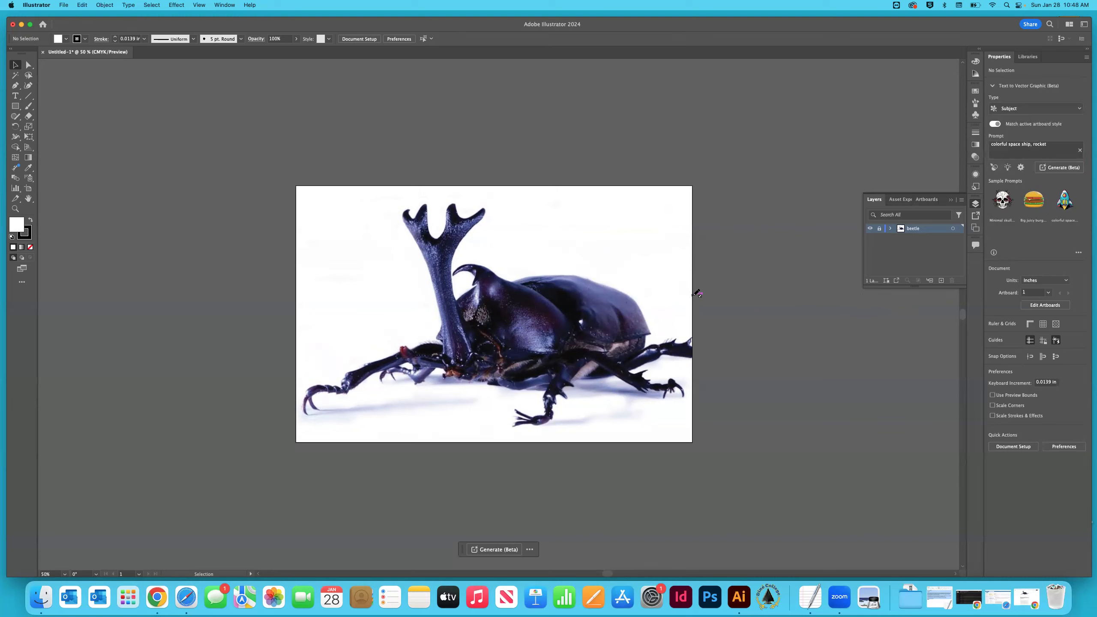
Add a new layer above the beetle layer and toggle the beetle layer's visibility, leaving it visible and locked.
left_click(941, 280)
left_click(870, 238)
left_click(871, 238)
left_click(871, 238)
left_click(871, 238)
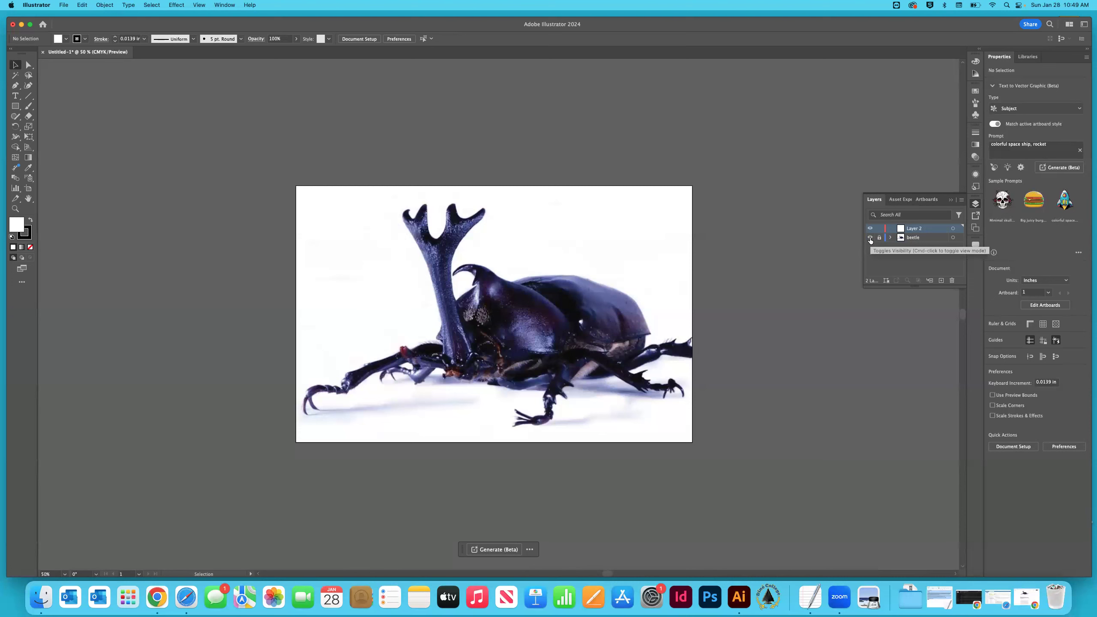
left_click(870, 239)
left_click(870, 238)
left_click(870, 239)
left_click(870, 239)
left_click(879, 239)
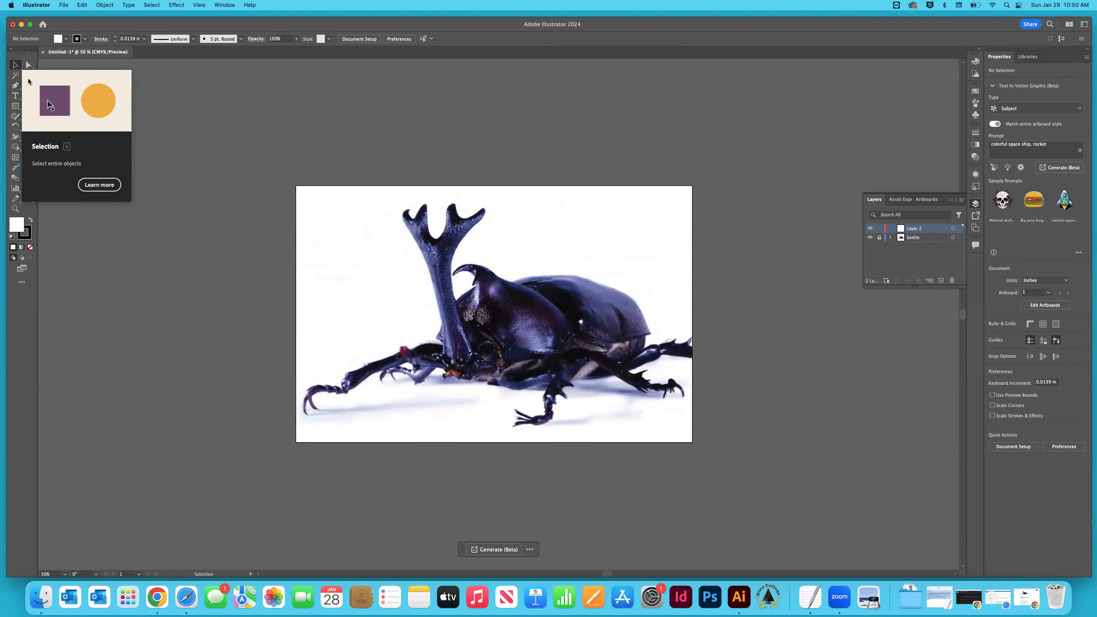
Try the Direct Selection tool, return to the Selection tool, and magnify the beetle image to 300%.
left_click(28, 65)
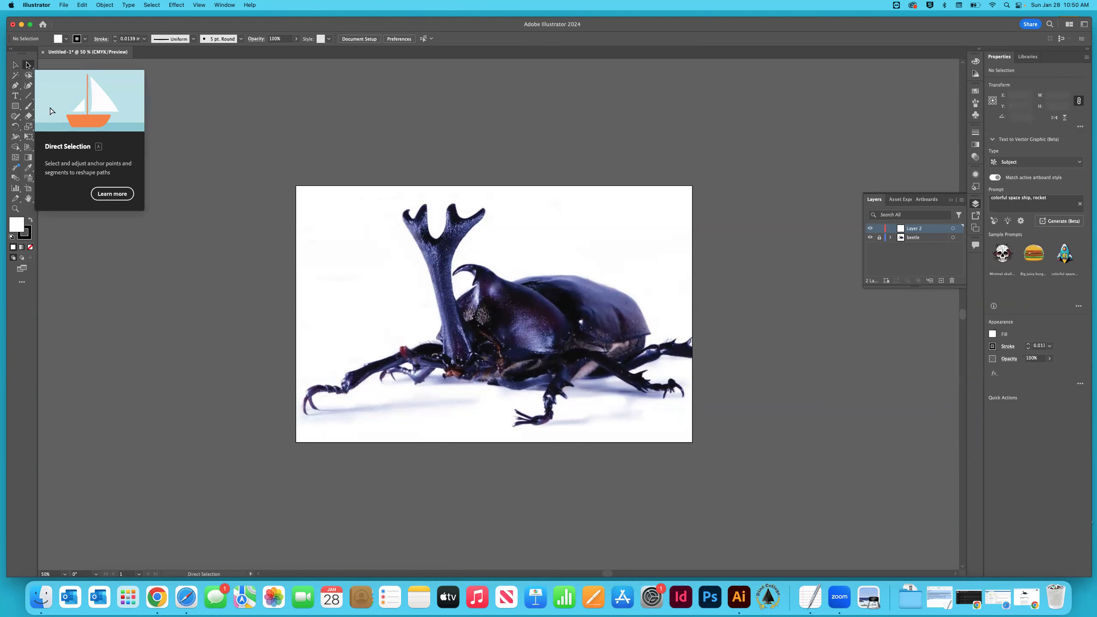
left_click(16, 68)
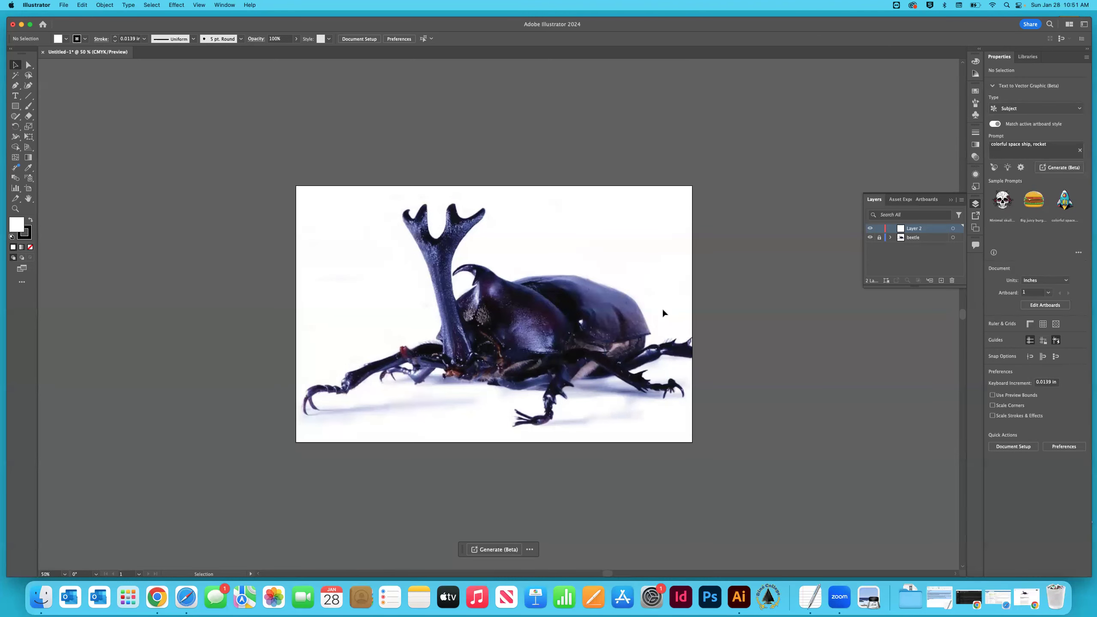
key("super+equal")
key("super+equal")
key("super+equal")
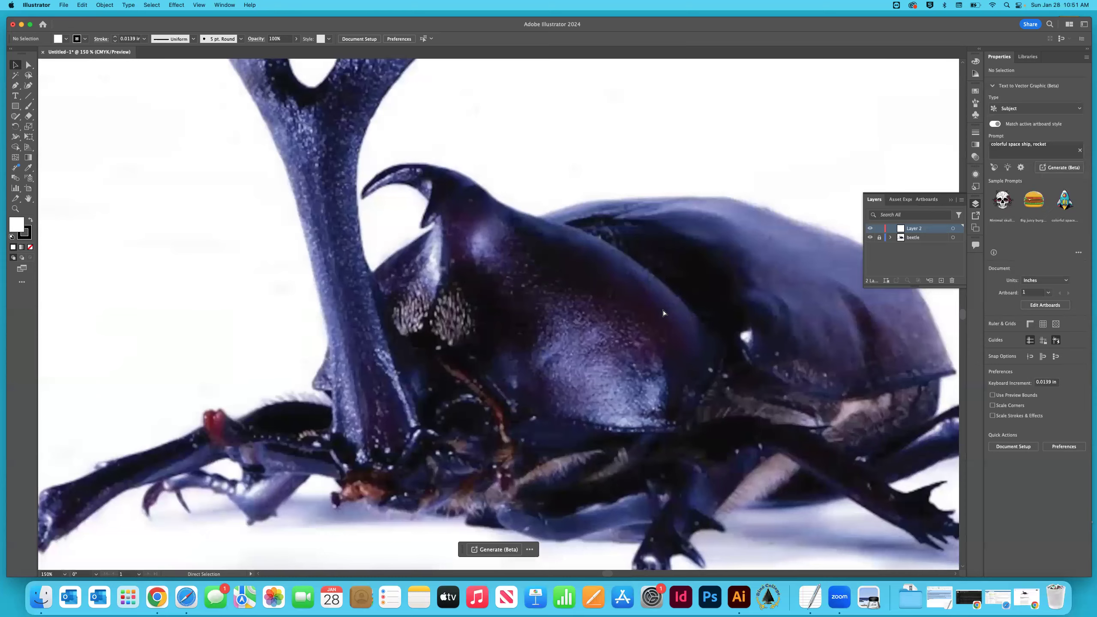
key("super+equal")
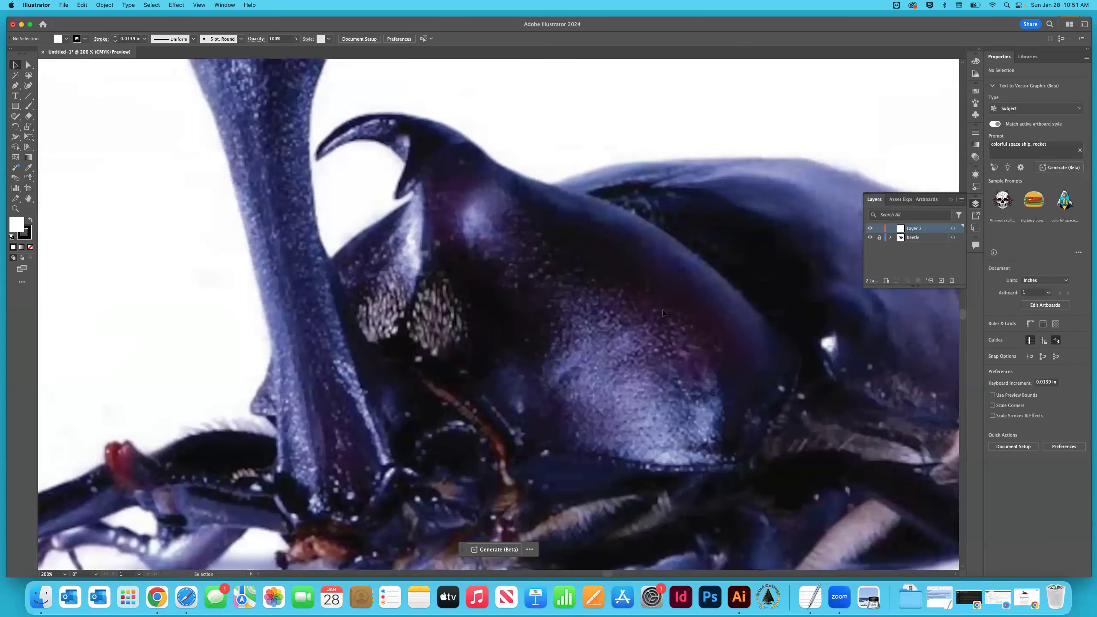
key("super+equal")
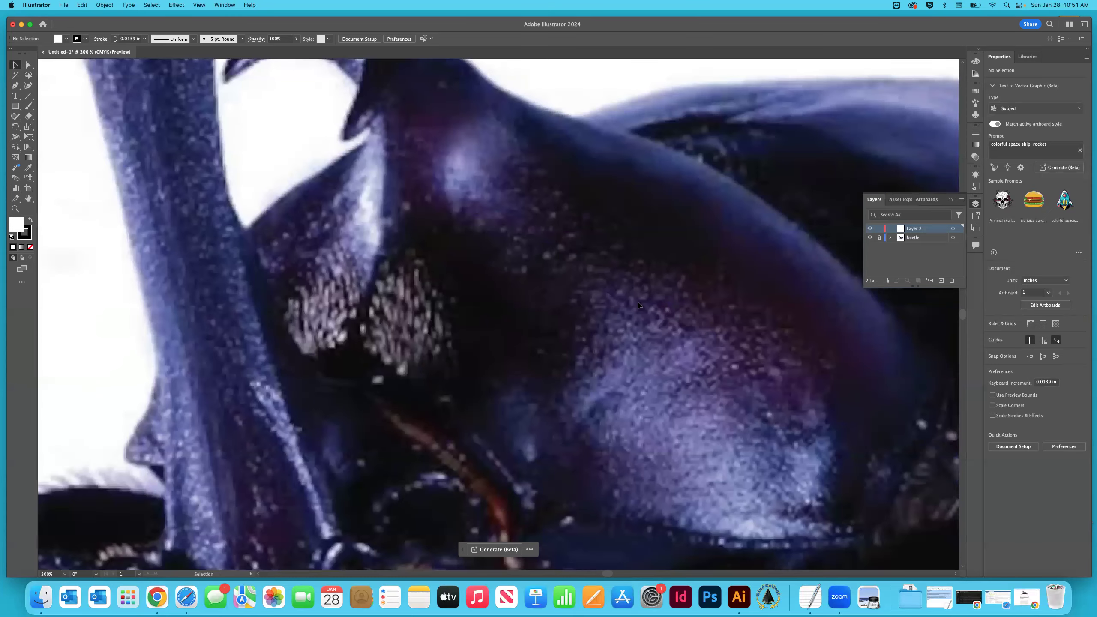
Examine the magnified beetle's shell, highlights, underside hairs, hind legs, back contour and horns.
scroll(638, 306, "right", 5)
scroll(633, 288, "right", 10)
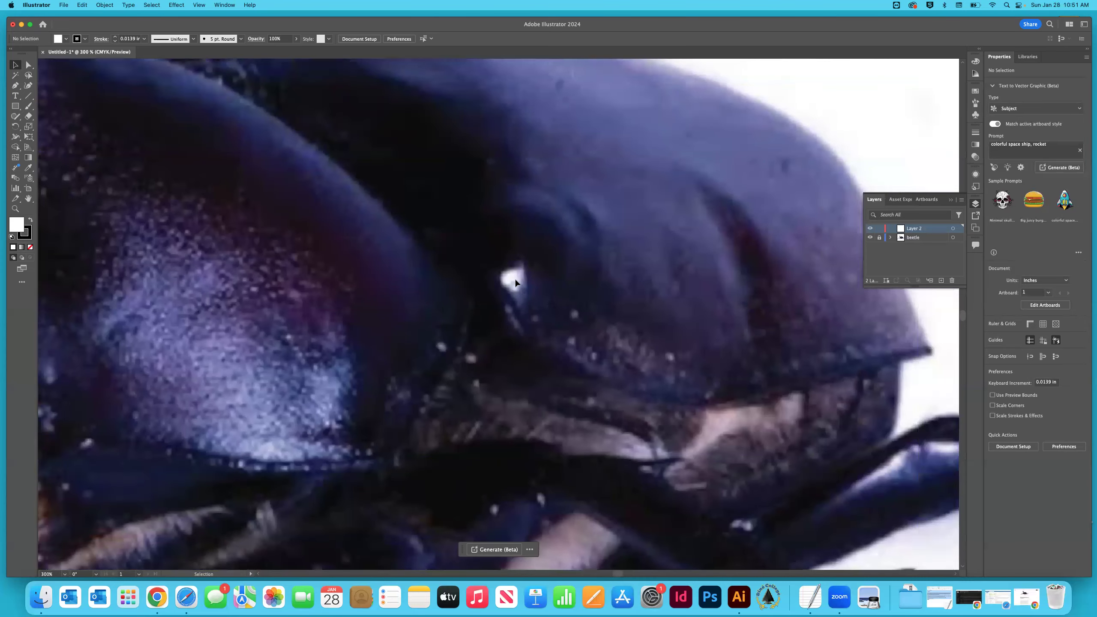
scroll(512, 279, "left", 7)
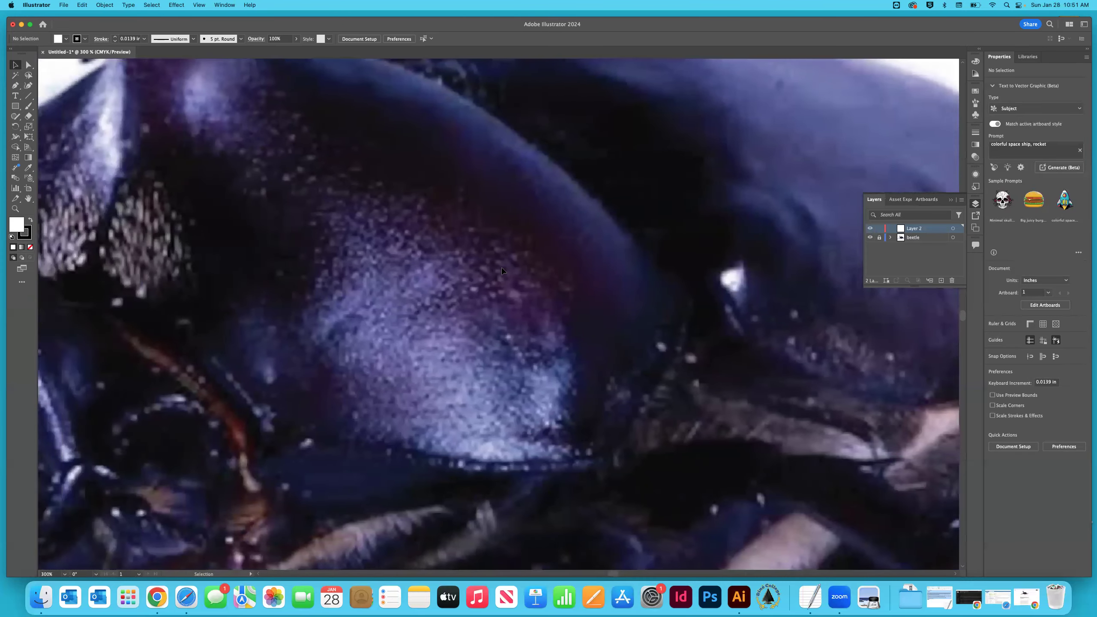
scroll(449, 262, "left", 1)
scroll(374, 281, "down", 6)
scroll(374, 281, "left", 5)
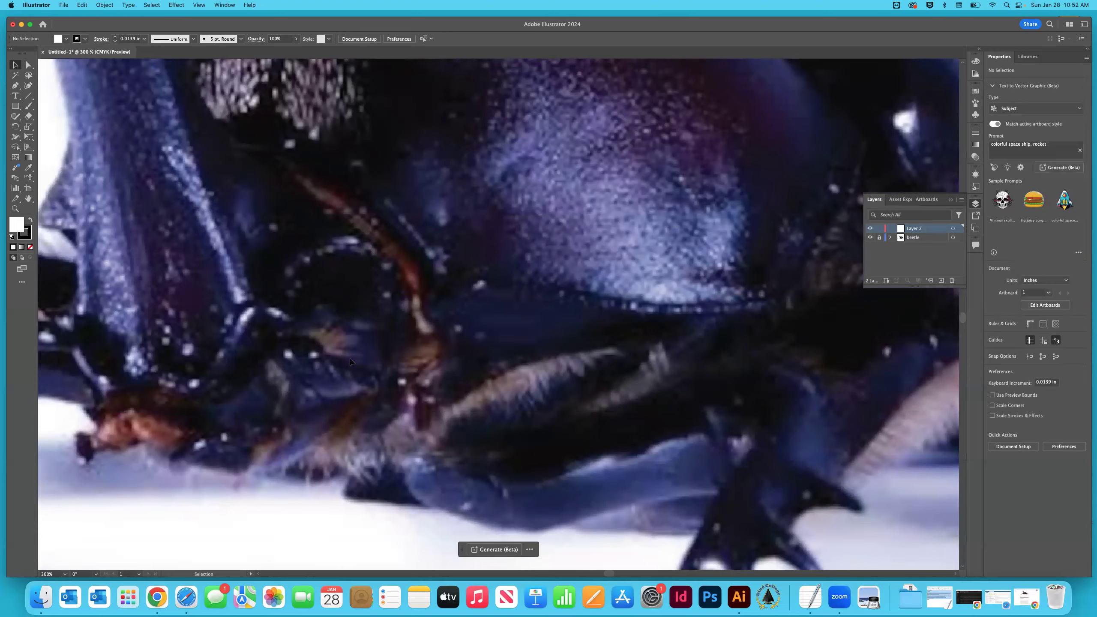
scroll(350, 362, "down", 3)
scroll(350, 362, "right", 4)
scroll(353, 361, "right", 10)
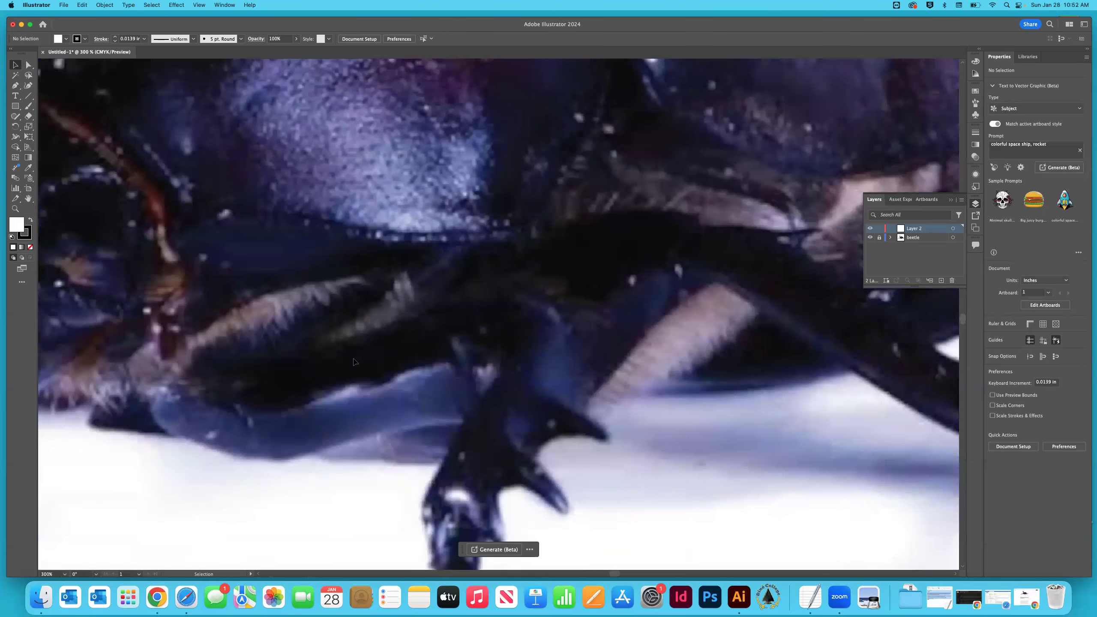
scroll(353, 361, "right", 5)
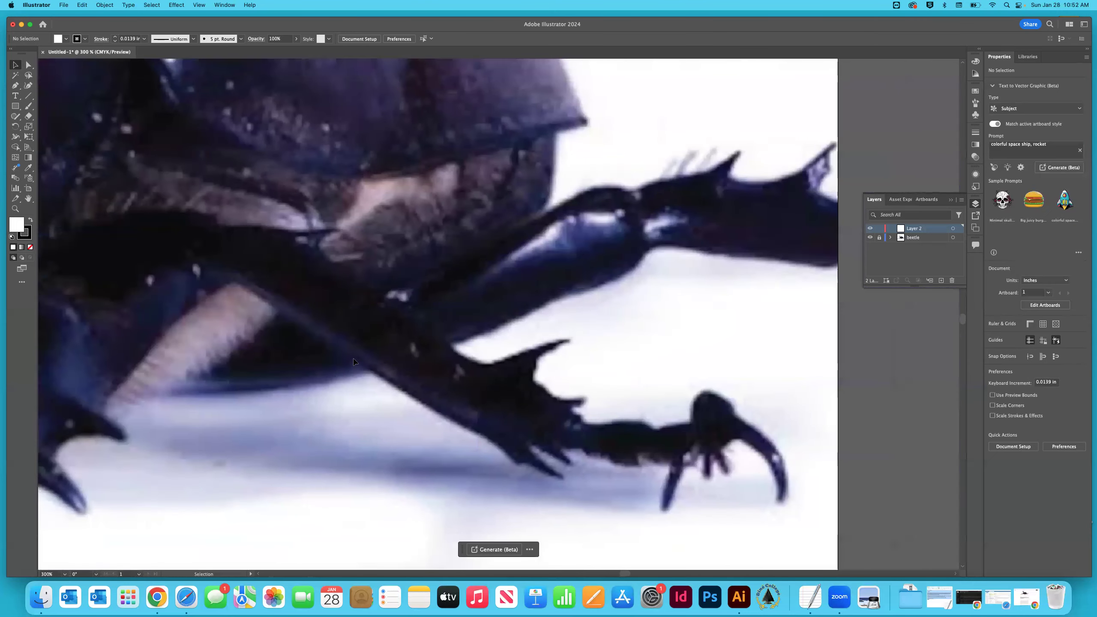
scroll(353, 362, "up", 8)
scroll(353, 361, "up", 11)
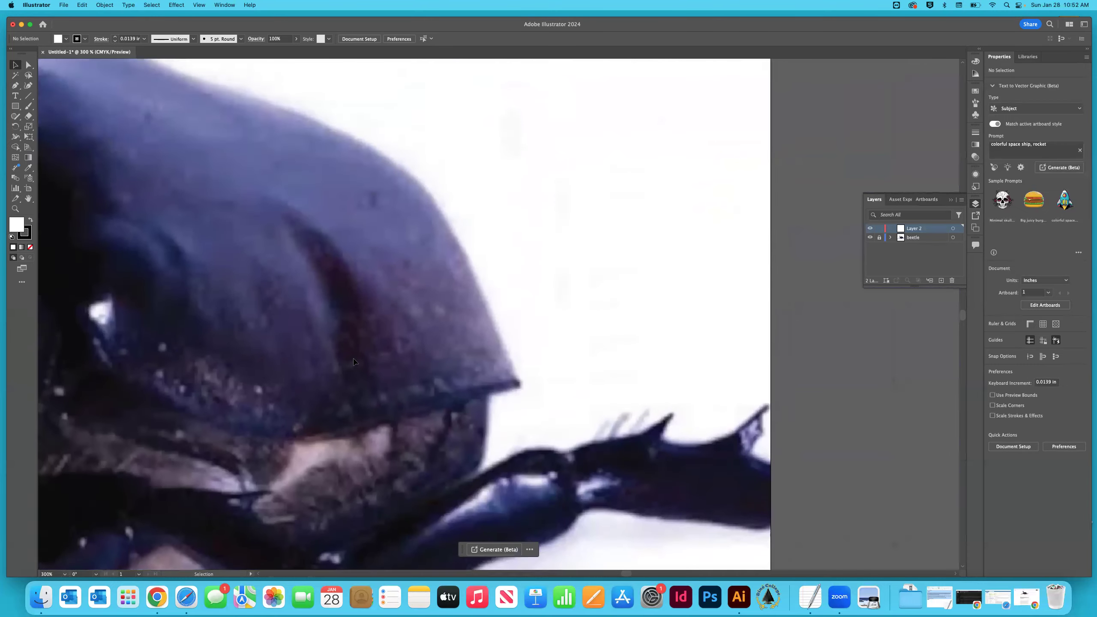
scroll(353, 361, "left", 5)
scroll(352, 361, "left", 20)
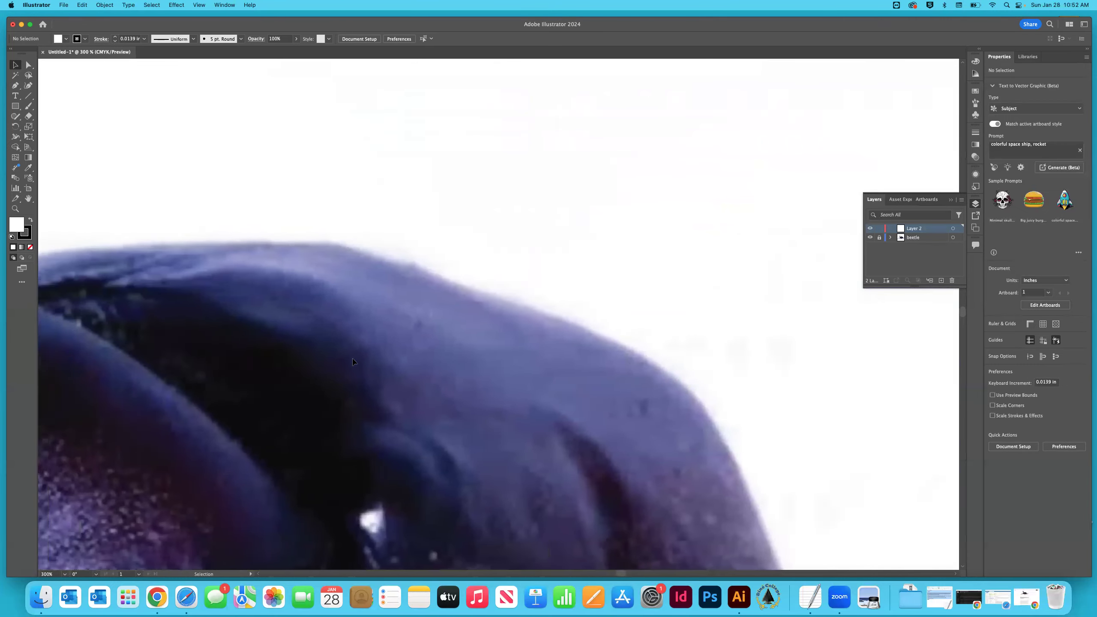
scroll(352, 361, "left", 15)
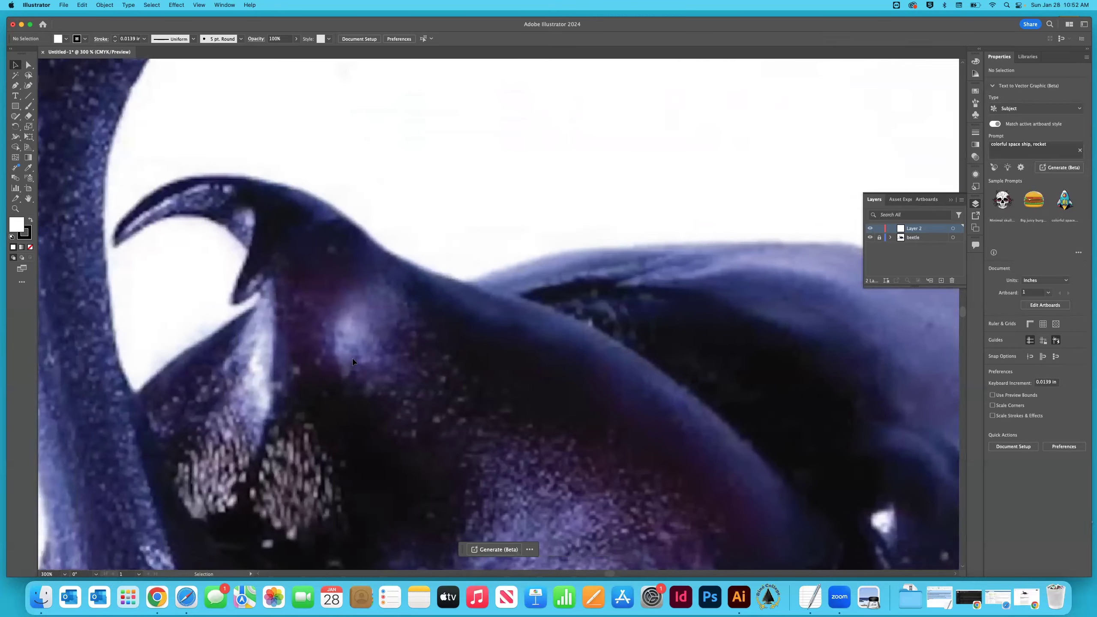
scroll(353, 361, "left", 4)
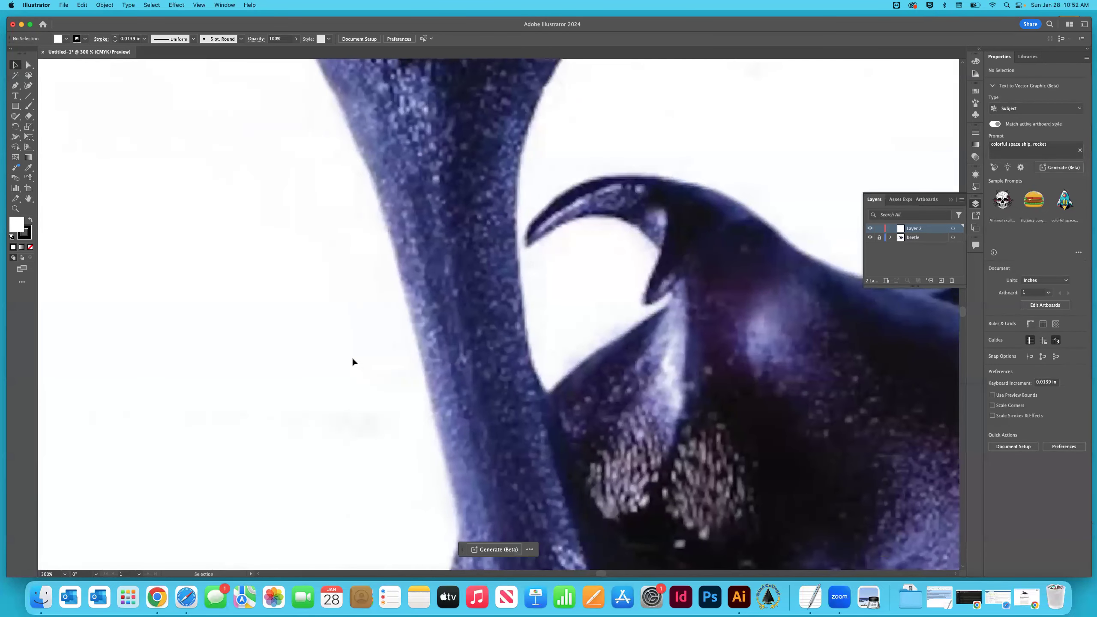
scroll(352, 362, "right", 7)
scroll(352, 361, "right", 12)
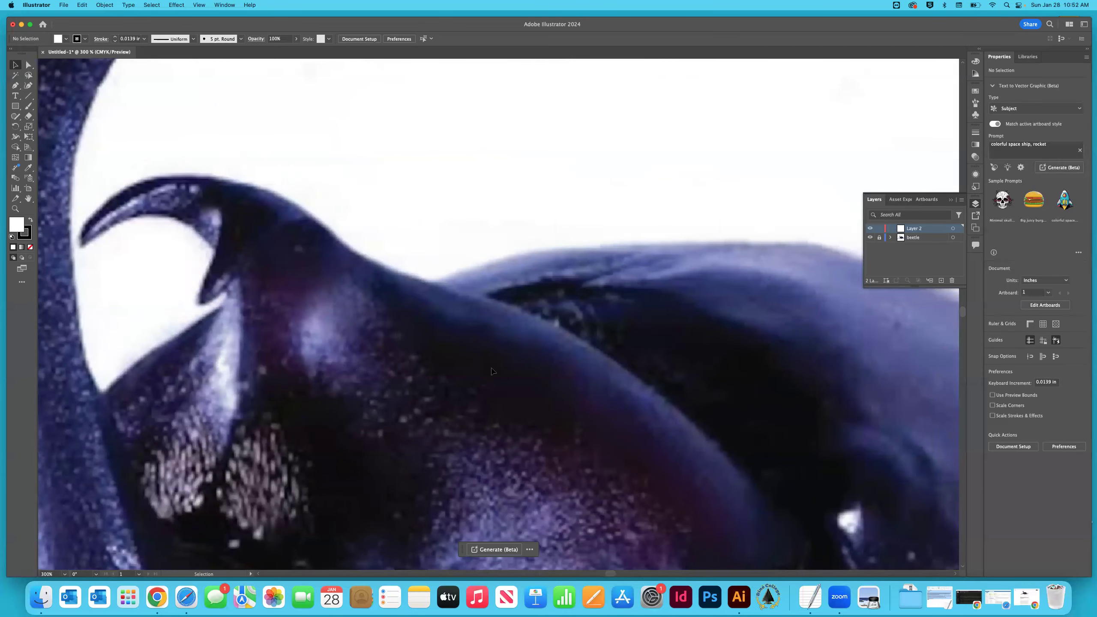
scroll(579, 374, "right", 8)
scroll(579, 373, "down", 3)
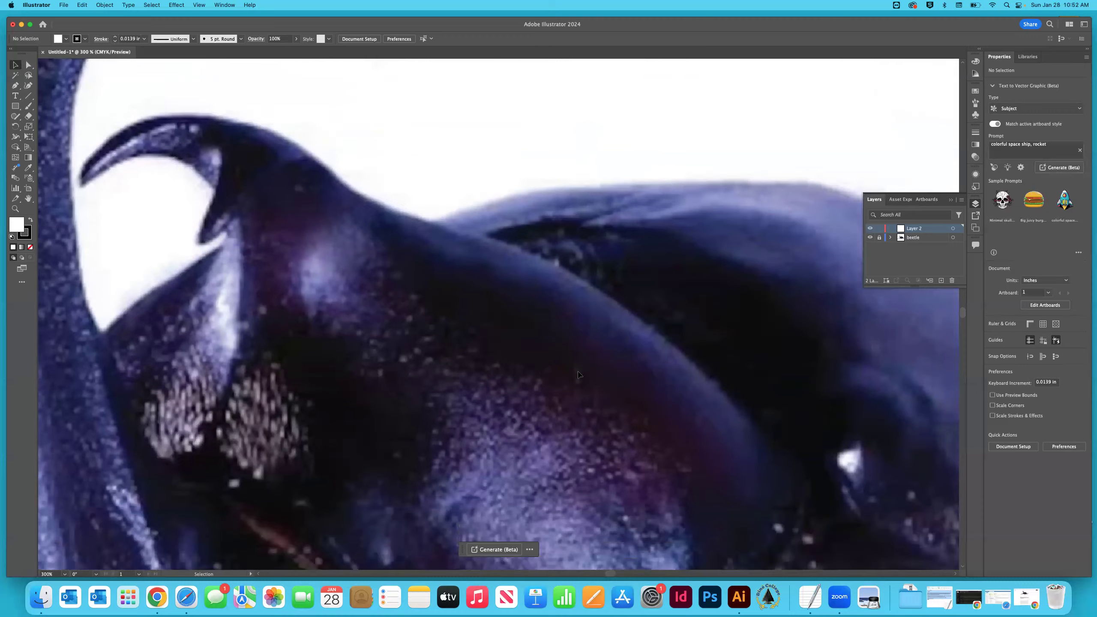
Examine the beetle's back edge and rear shell texture at up to 600%, and return to the whole artboard.
scroll(579, 374, "right", 12)
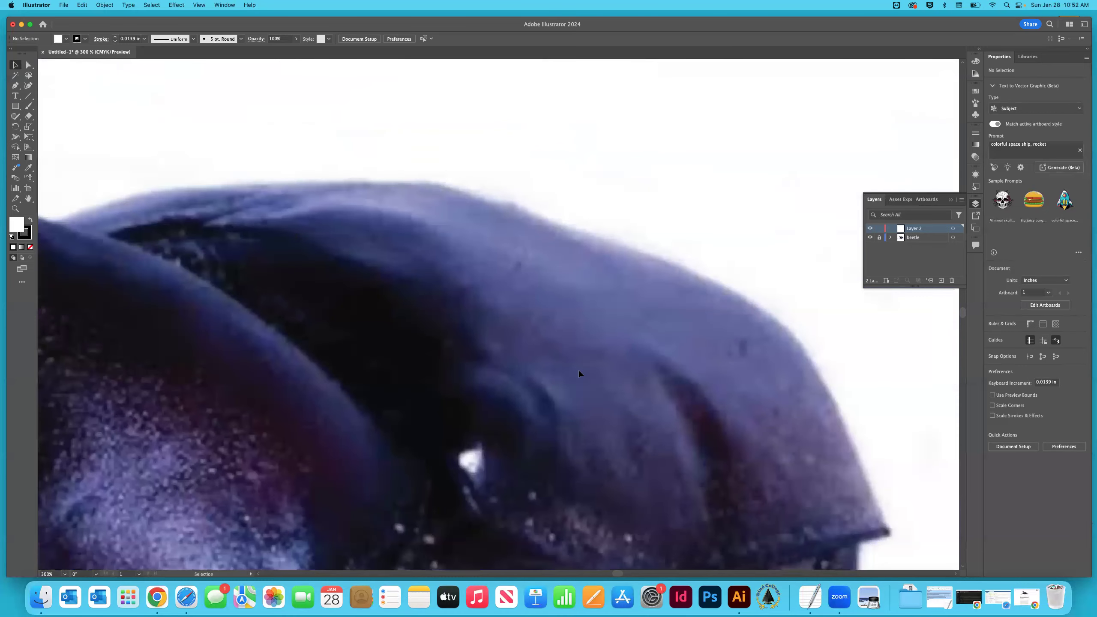
scroll(579, 373, "down", 10)
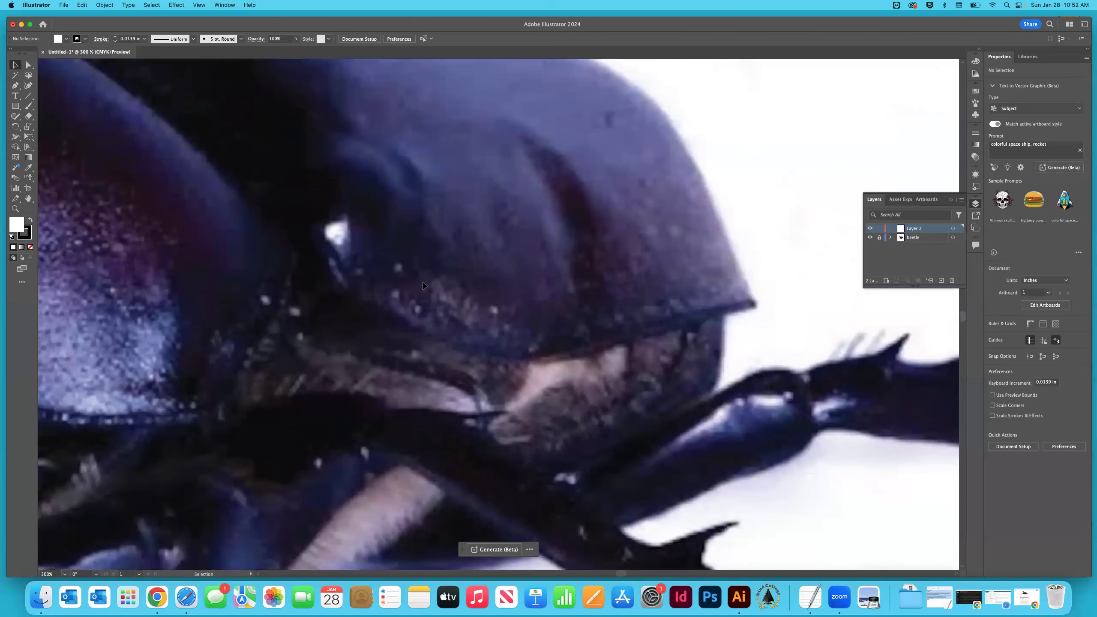
key("super+equal")
key("super+equal")
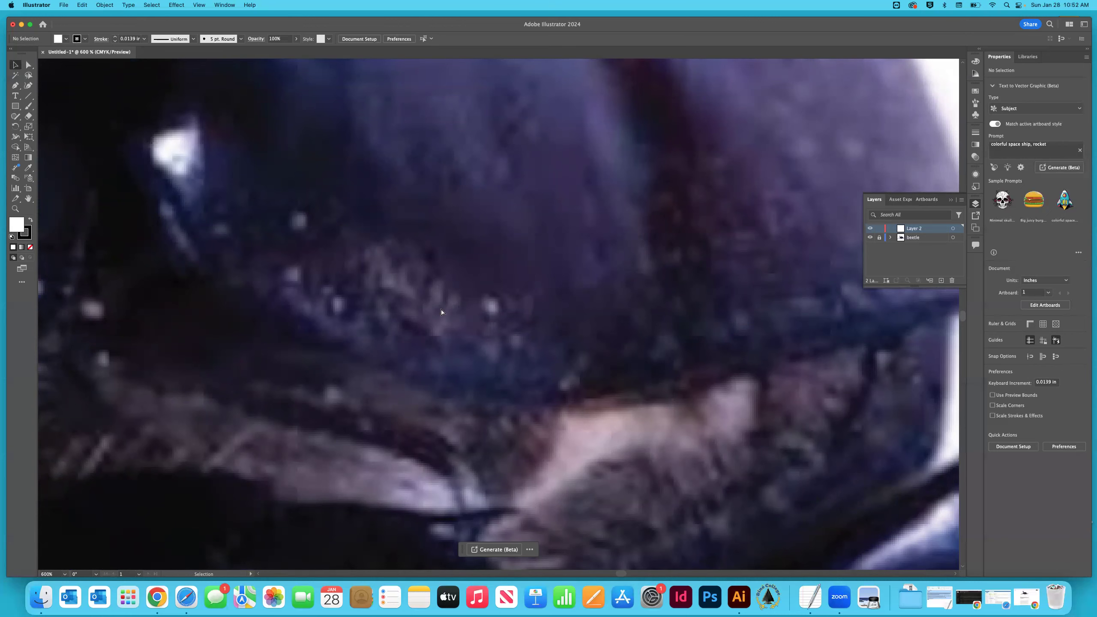
key("super+0")
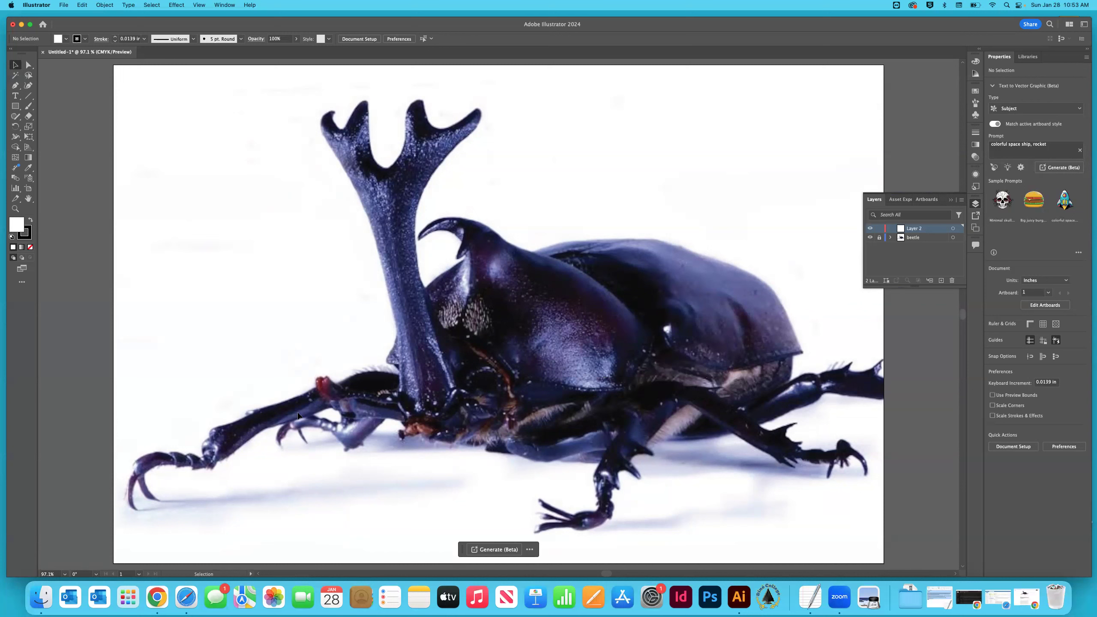
Rename the empty layer above the beetle layer as leg-front-left.
double_click(916, 228)
type("leg-front-left")
key("Return")
left_click(1006, 6)
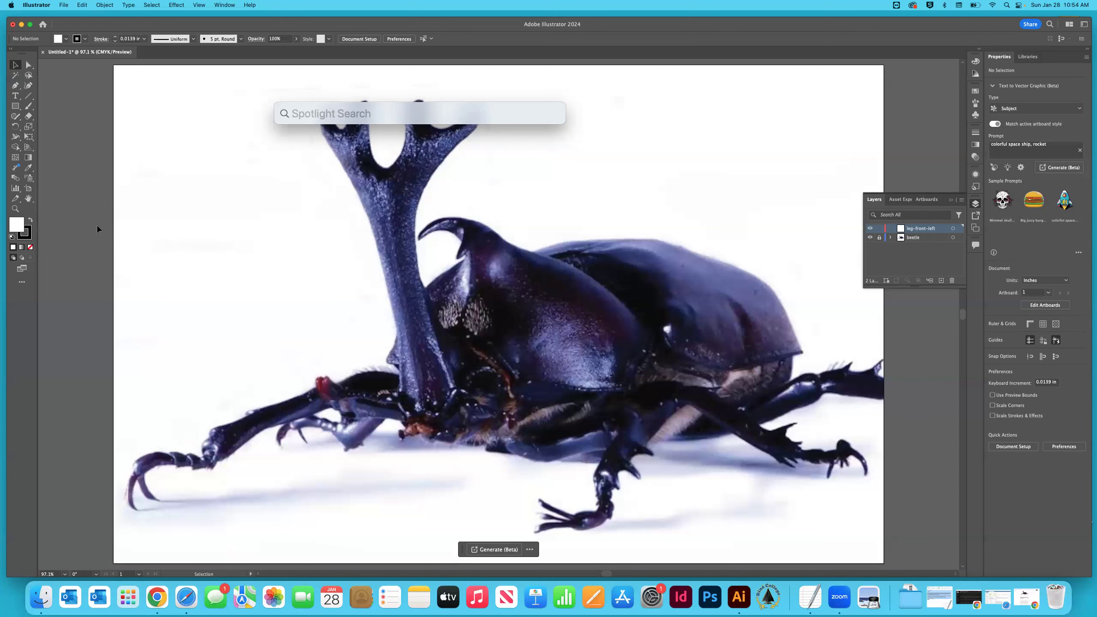
key("Escape")
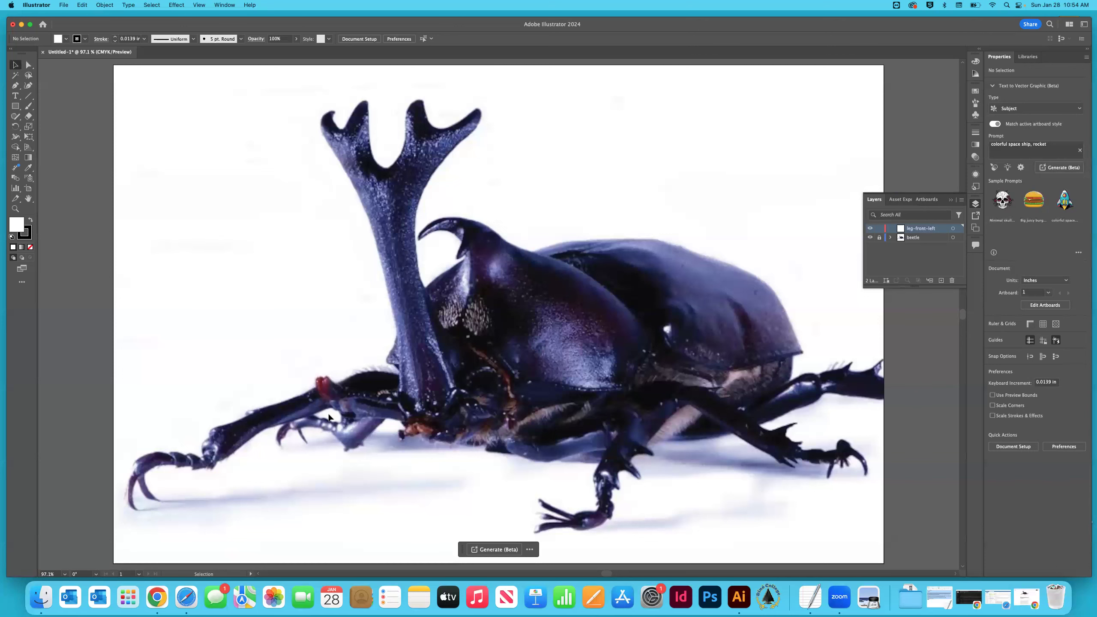
Sample the dark colour of the beetle's left front leg with the Eyedropper, working at 400% magnification.
key("a")
key("super+1")
key("super+equal")
key("super+equal")
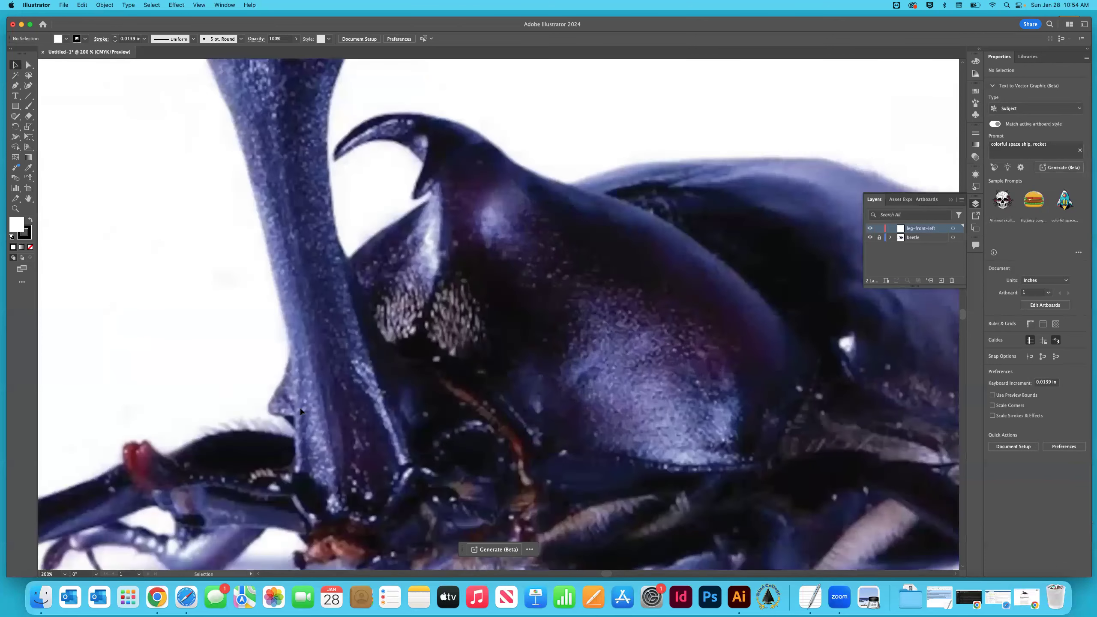
scroll(300, 413, "left", 5)
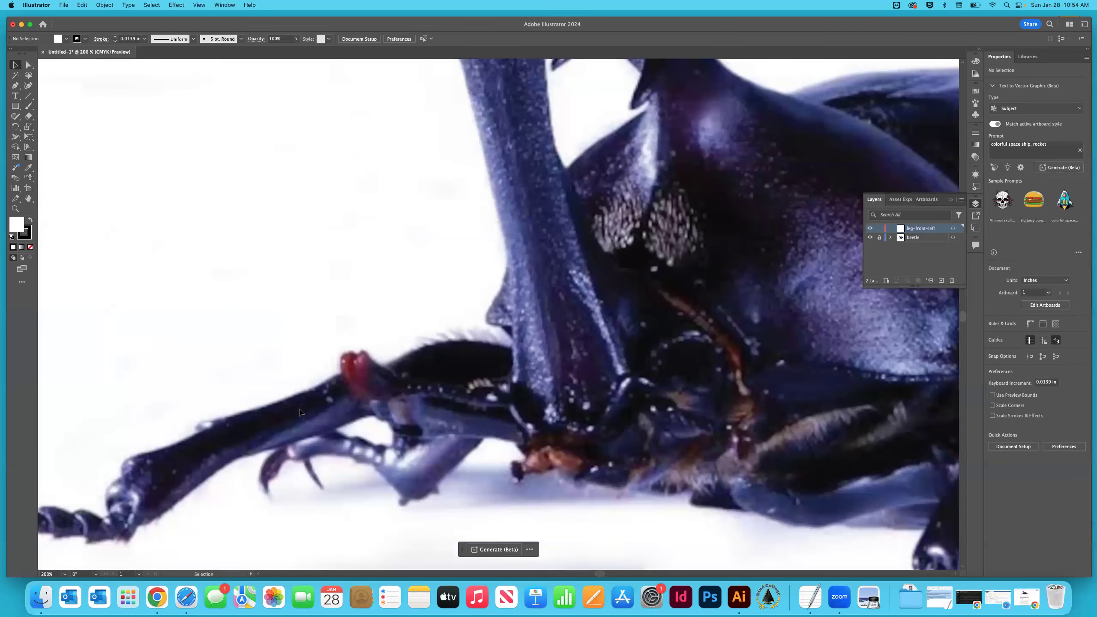
scroll(300, 413, "left", 3)
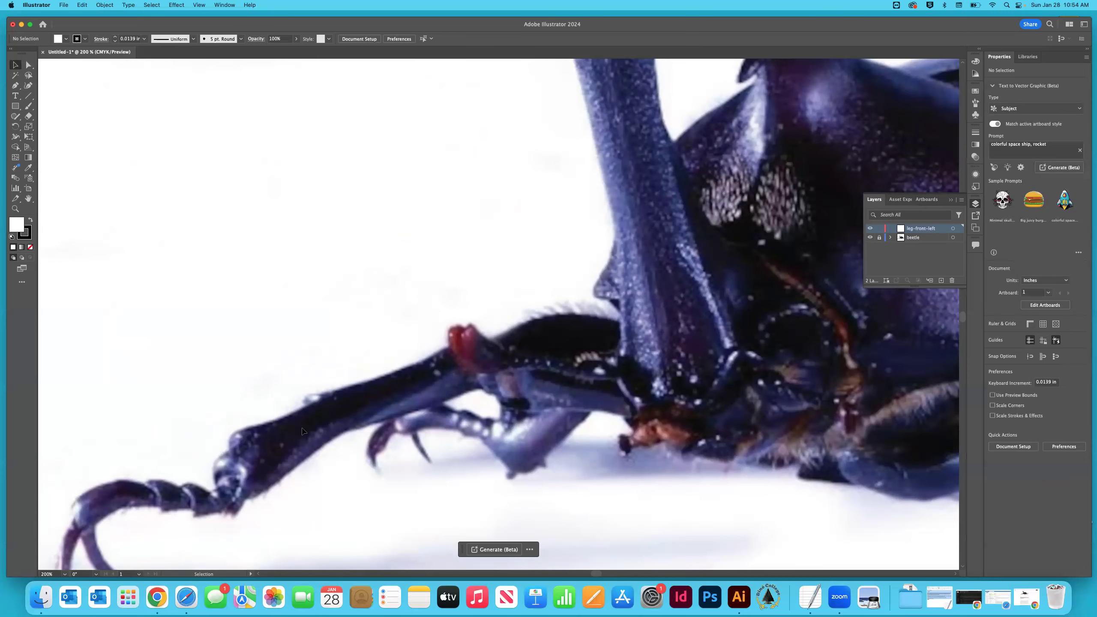
key("super+equal")
key("super+equal")
scroll(299, 429, "left", 8)
scroll(298, 429, "down", 4)
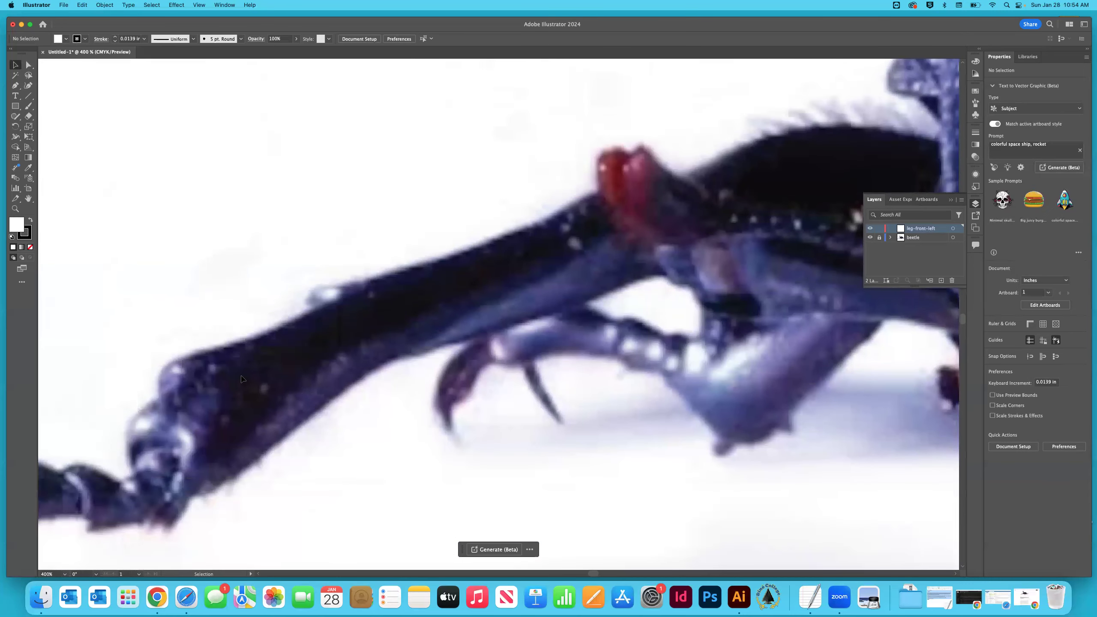
key("i")
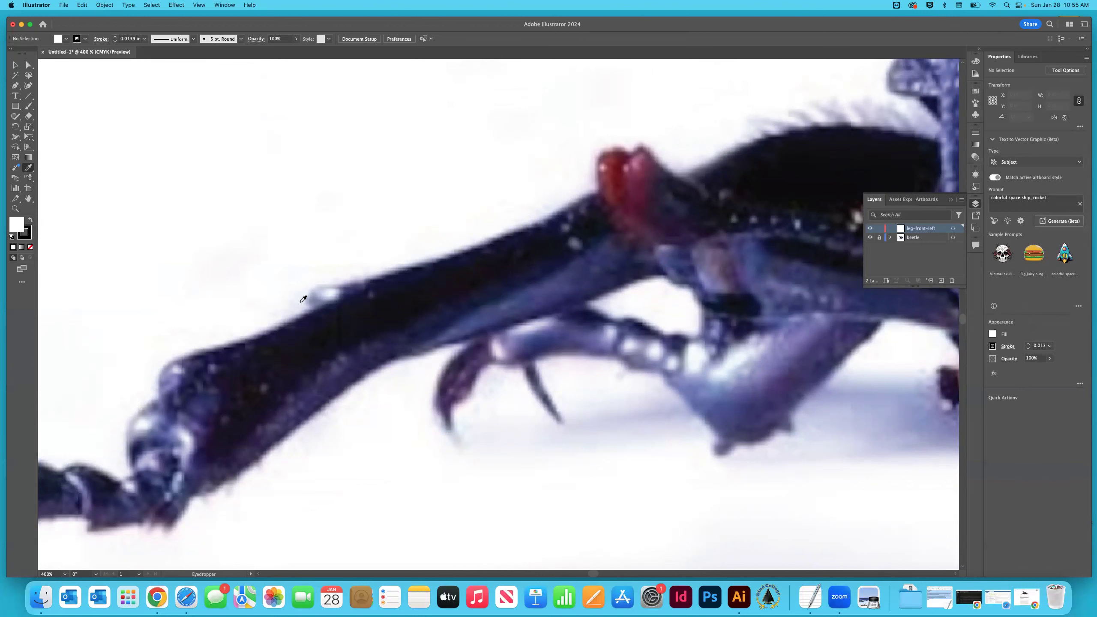
left_click(275, 356)
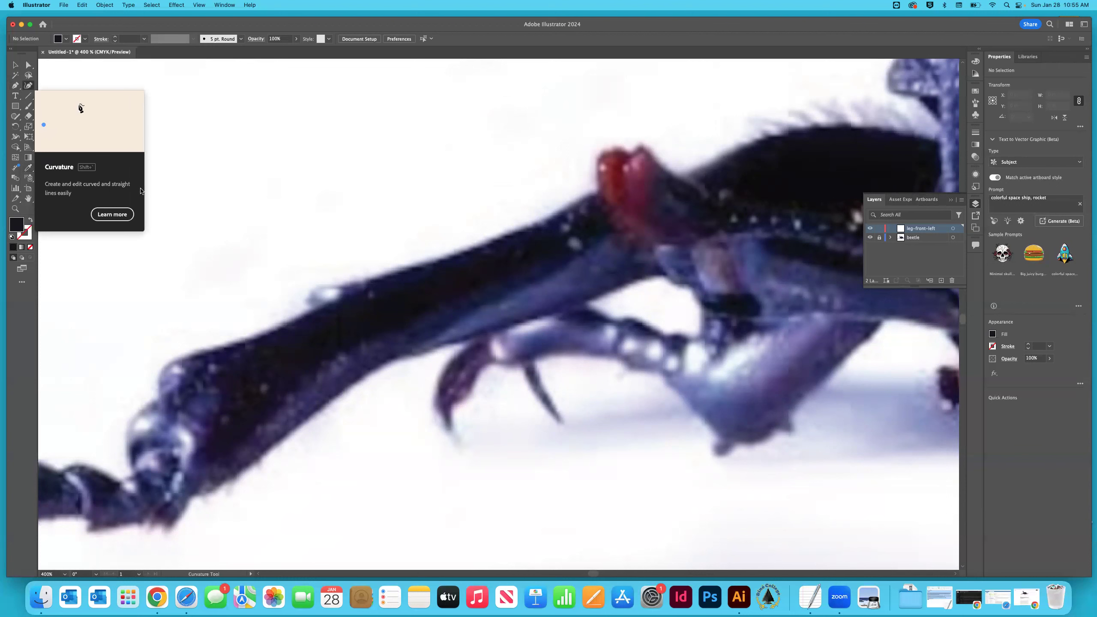
Trace the lower edge of the front leg's dark area with the Curvature tool, from the foot end toward the red joint.
left_click(28, 86)
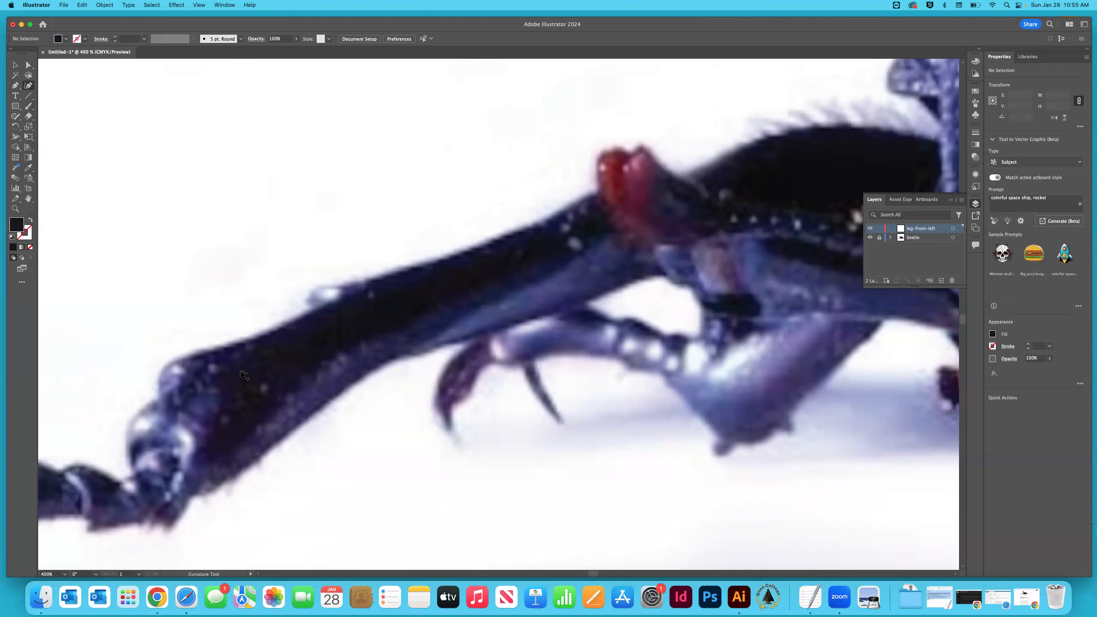
left_click(210, 429)
left_click(213, 455)
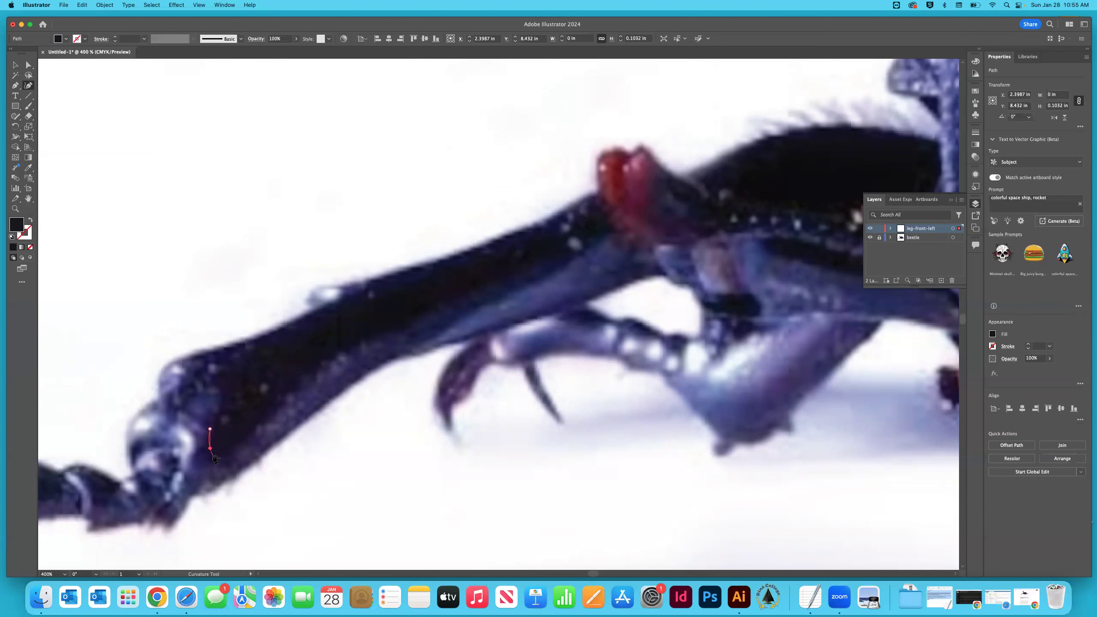
left_click(221, 453)
left_click(255, 427)
left_click(286, 393)
left_click(323, 363)
scroll(324, 365, "down", 1)
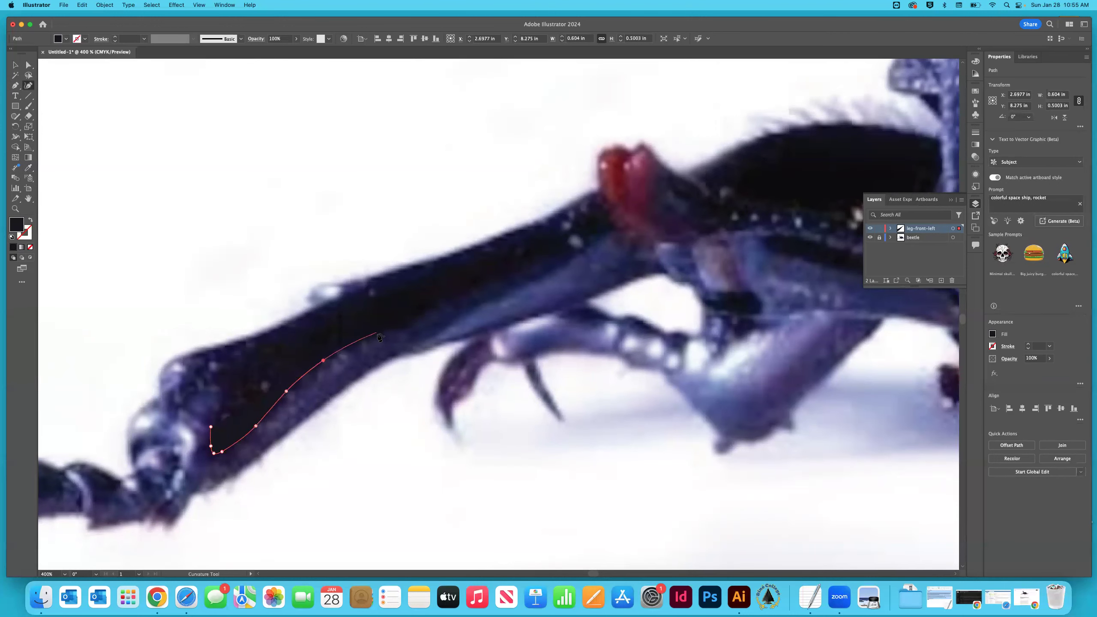
left_click(378, 331)
left_click(434, 311)
left_click(491, 281)
left_click(543, 259)
left_click(565, 244)
left_click(599, 225)
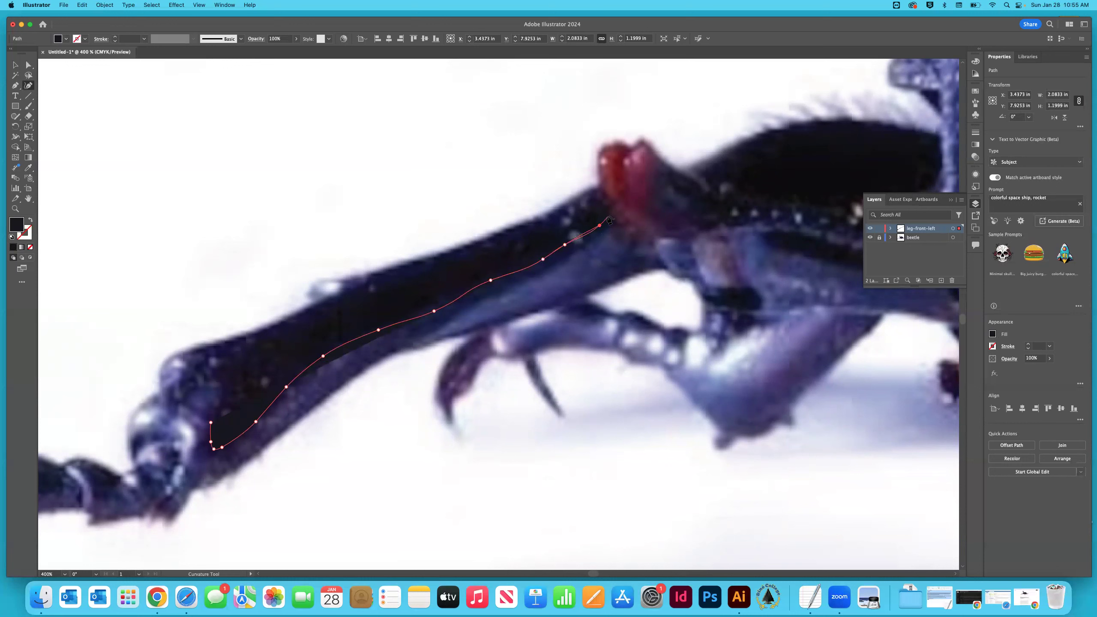
Trace the dark area's upper edge back to the foot end, close the shape, and deselect it, postponing the Generative AI tour.
left_click(608, 214)
left_click(600, 198)
left_click(595, 206)
left_click(579, 216)
left_click(529, 243)
left_click(493, 260)
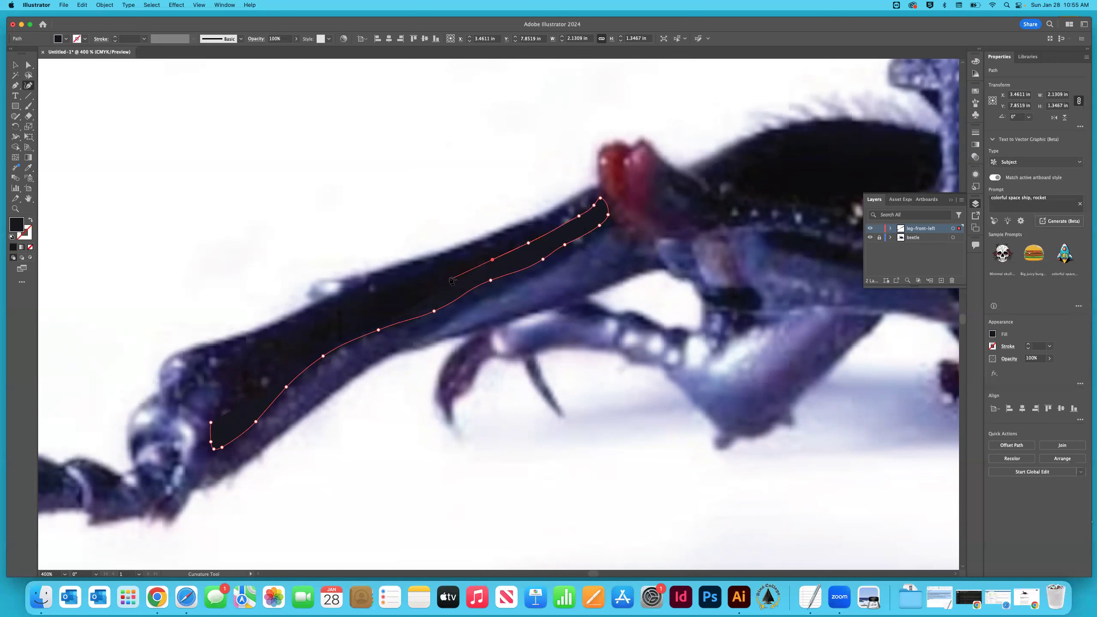
left_click(439, 270)
left_click(354, 302)
left_click(305, 325)
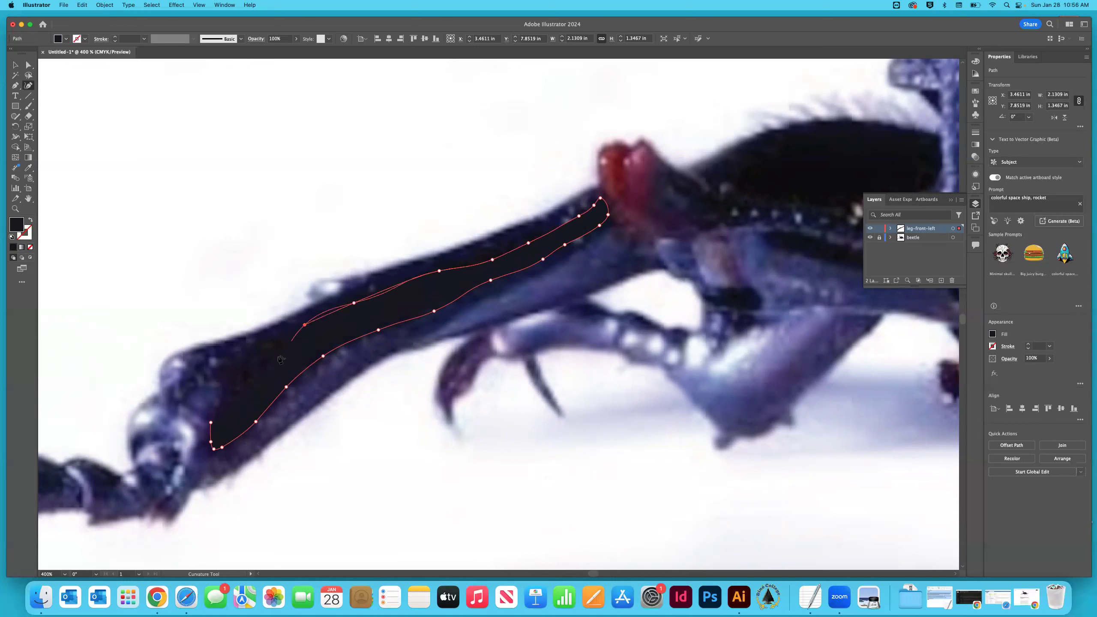
left_click(239, 381)
left_click(218, 409)
left_click(211, 422)
key("v")
left_click(146, 121)
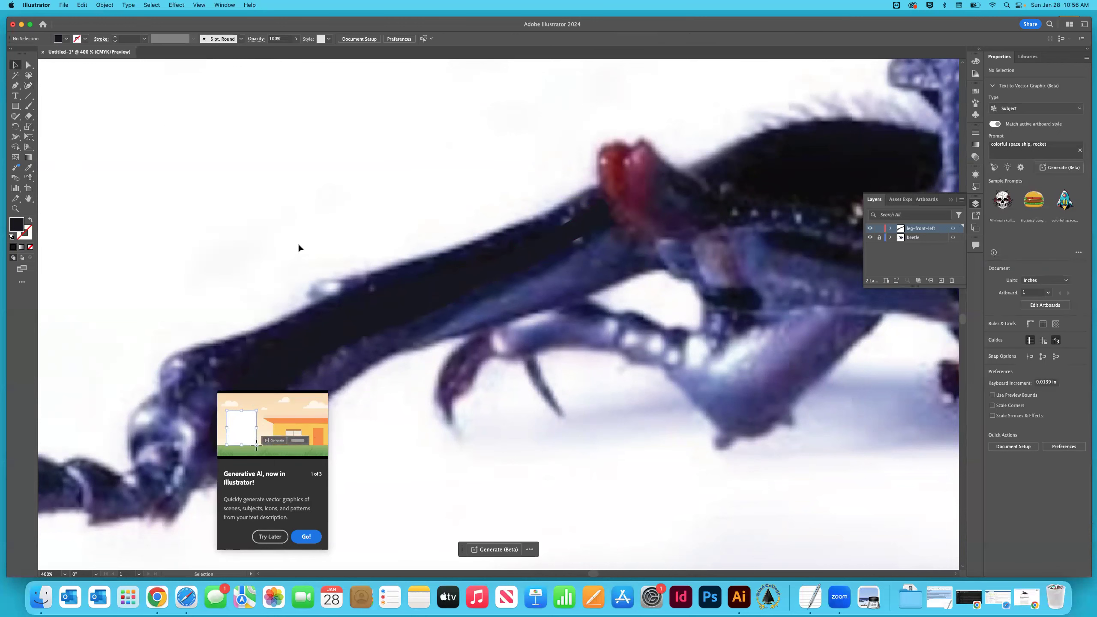
left_click(270, 536)
Toggle the beetle layer's visibility repeatedly to check the traced leg shape against the photo, leaving the layer visible.
left_click(871, 238)
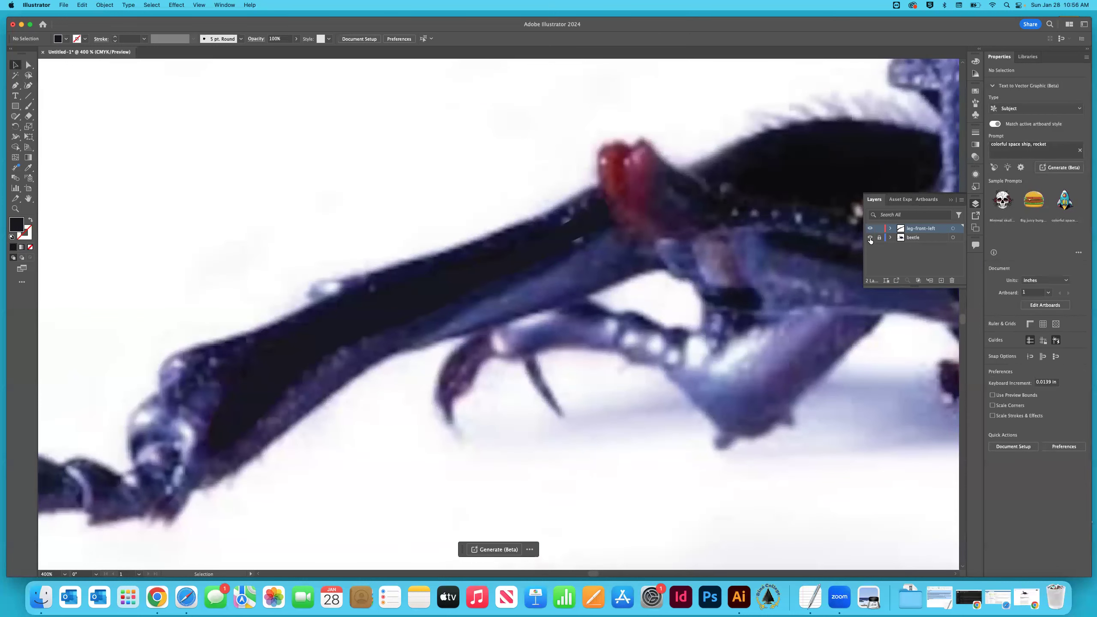
left_click(870, 239)
left_click(870, 239)
left_click(870, 239)
left_click(870, 239)
left_click(871, 239)
left_click(870, 239)
left_click(870, 240)
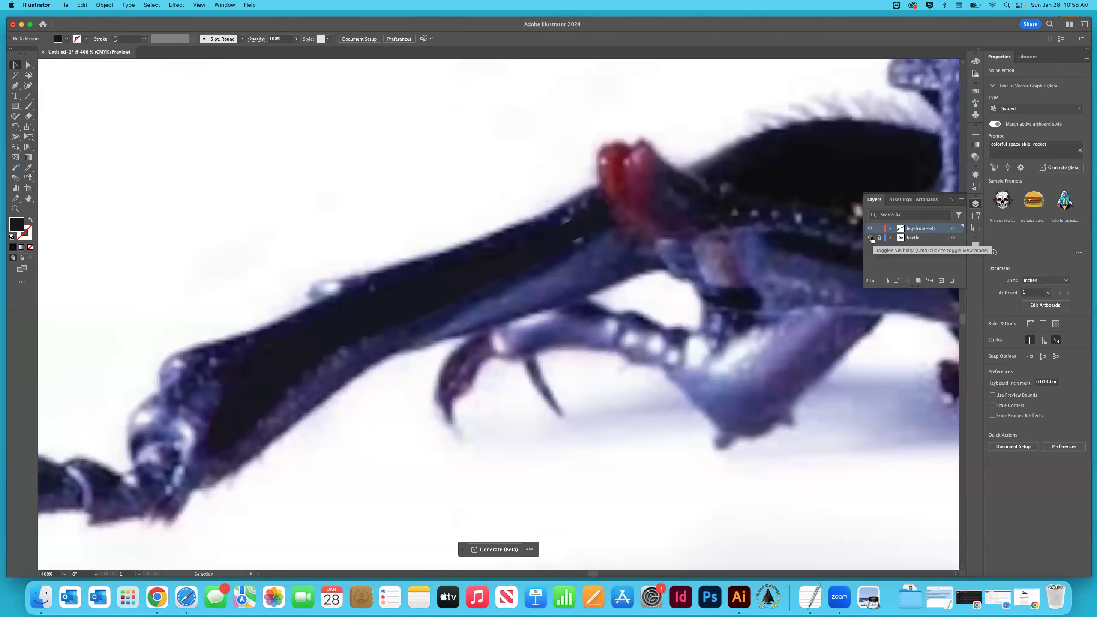
left_click(871, 239)
left_click(871, 239)
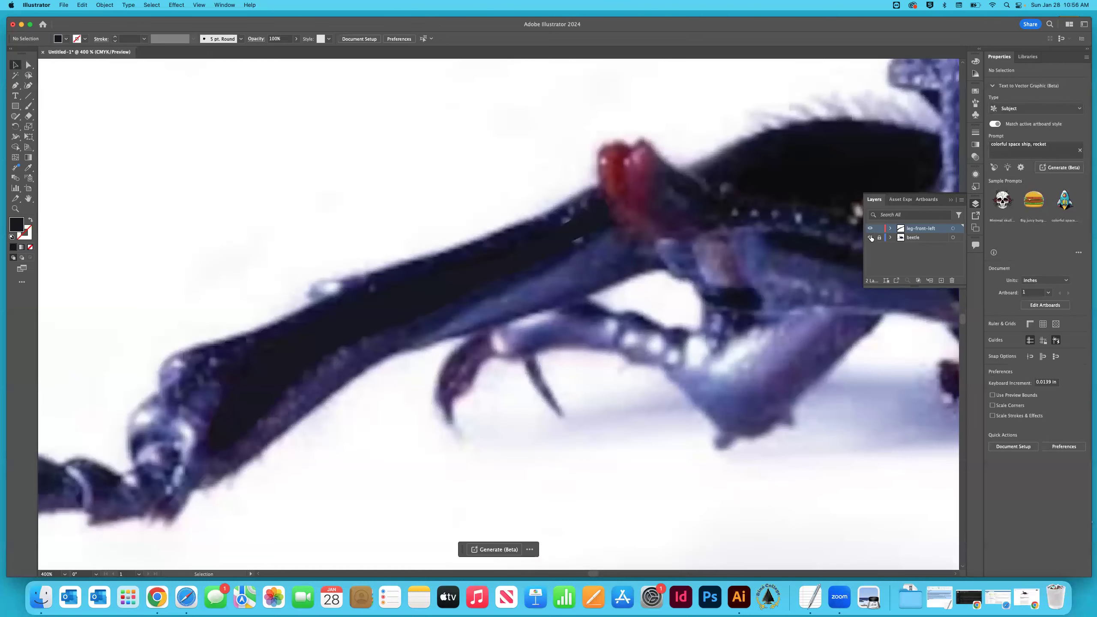
Compare the traced shape and the photo by hiding and showing the leg-front-left and beetle layers, leaving both visible.
left_click(870, 228)
left_click(870, 229)
left_click(870, 238)
left_click(870, 228)
left_click(870, 228)
left_click(870, 228)
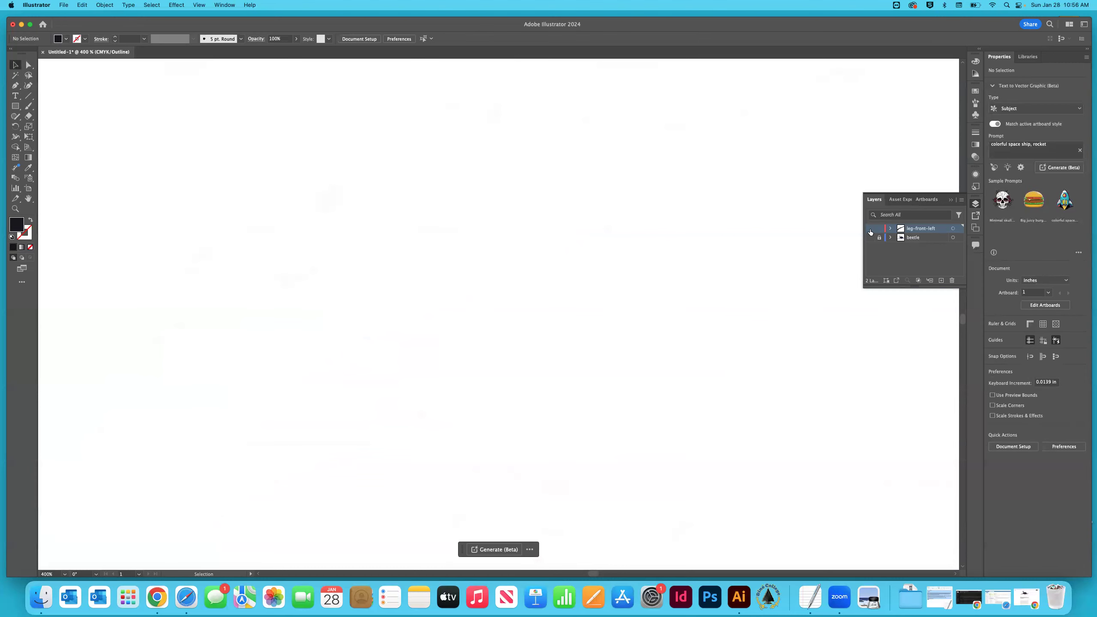
left_click(870, 229)
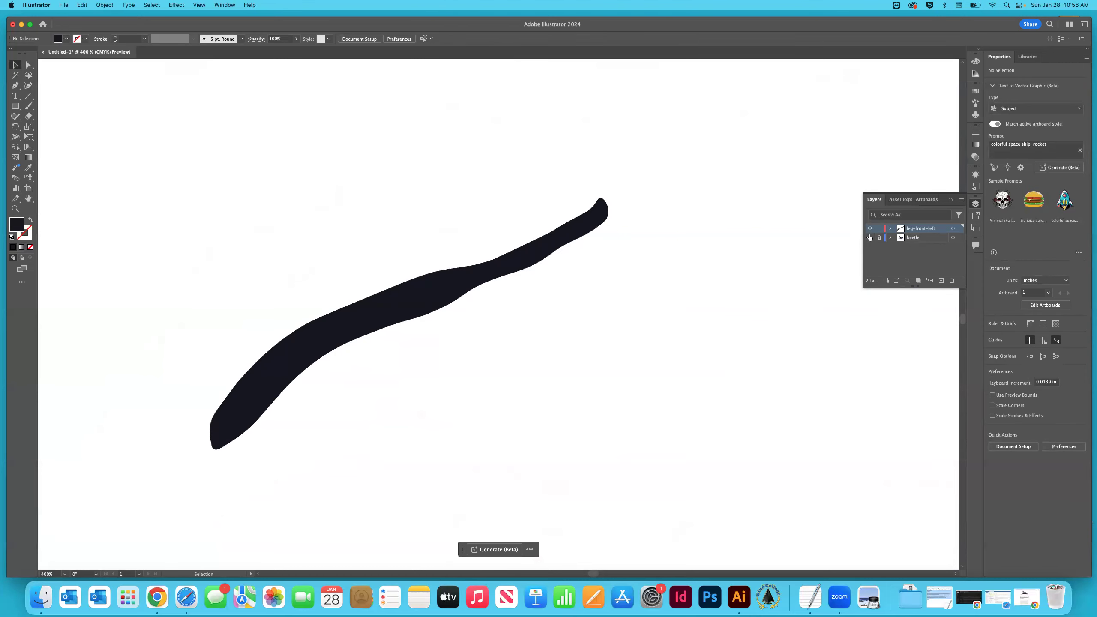
left_click(870, 237)
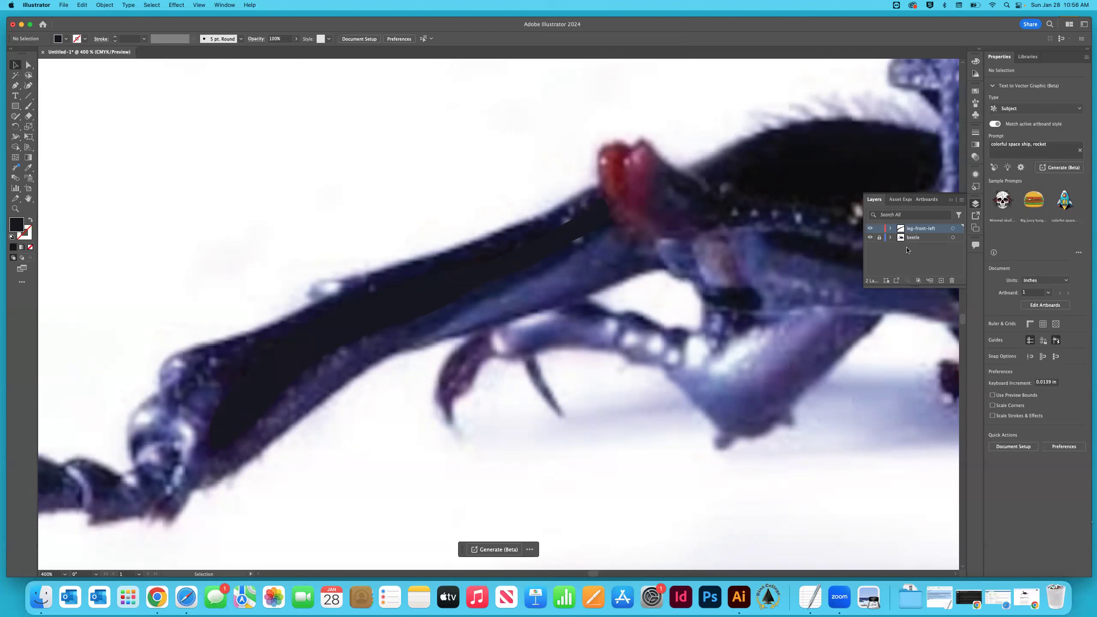
Expand the leg-front-left layer to inspect its traced path, and collapse the layer again.
left_click(889, 228)
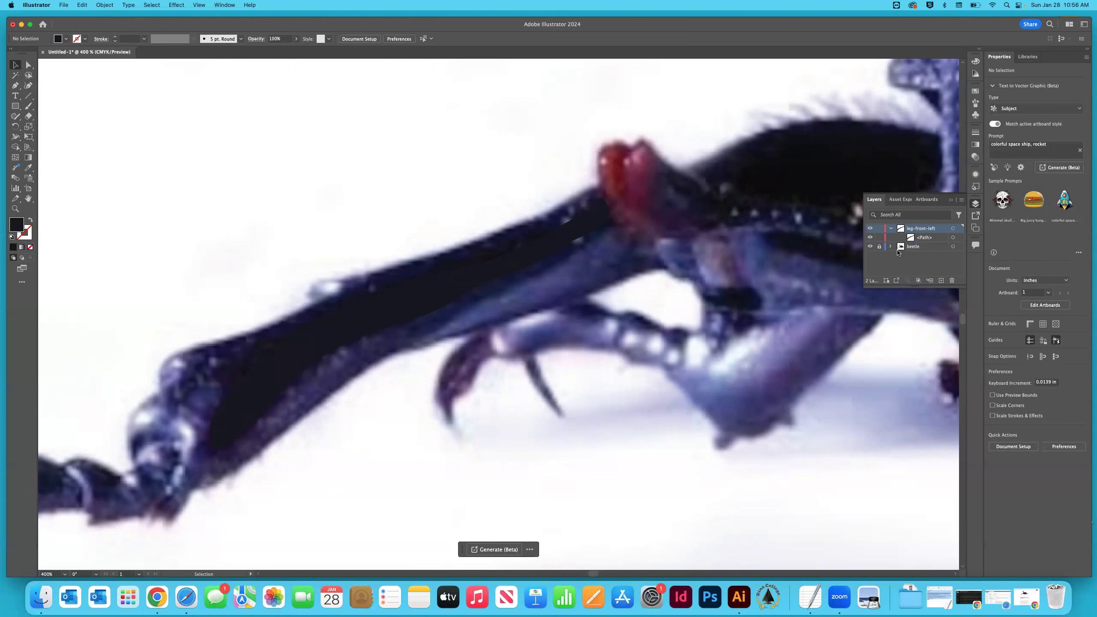
left_click(922, 237)
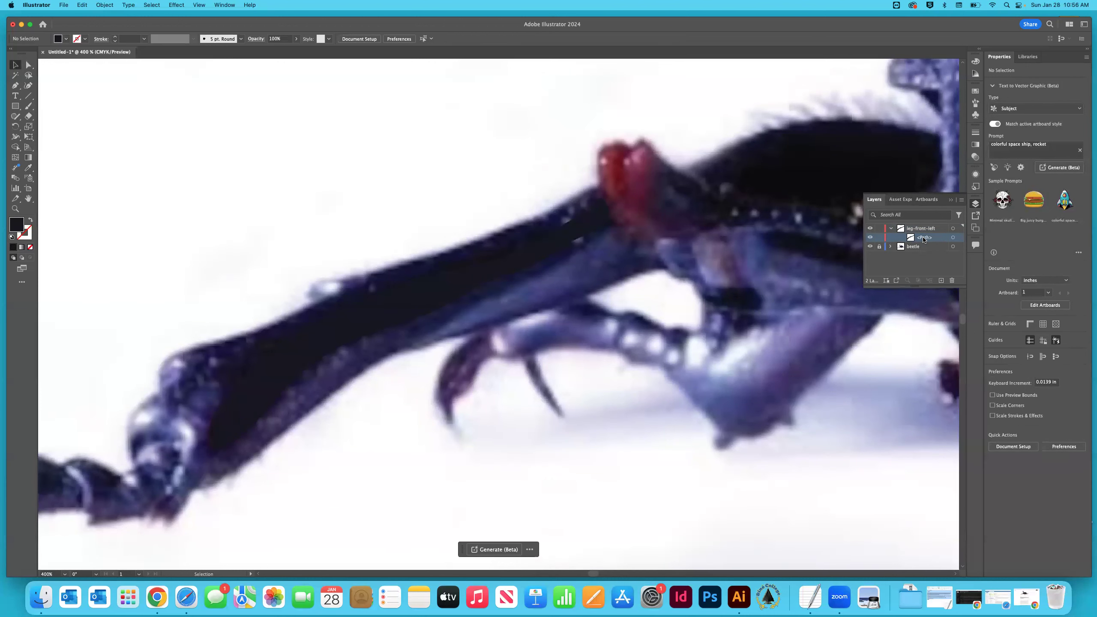
left_click(891, 231)
left_click(891, 230)
left_click(924, 241)
left_click(890, 228)
Rename the leg-front-left layer as leg-front-left-1.
left_click(923, 231)
double_click(922, 229)
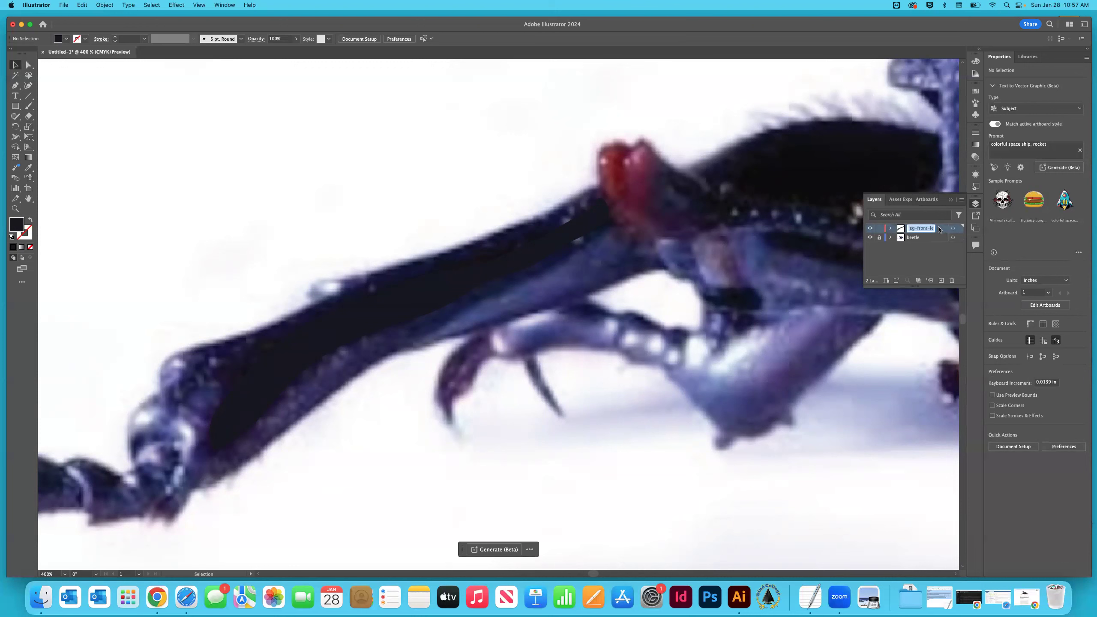
key("Right")
key("Return")
Enlarge the Layers panel downward and widen it to show full layer names, and collapse and reopen it.
left_click_drag(918, 286, 916, 410)
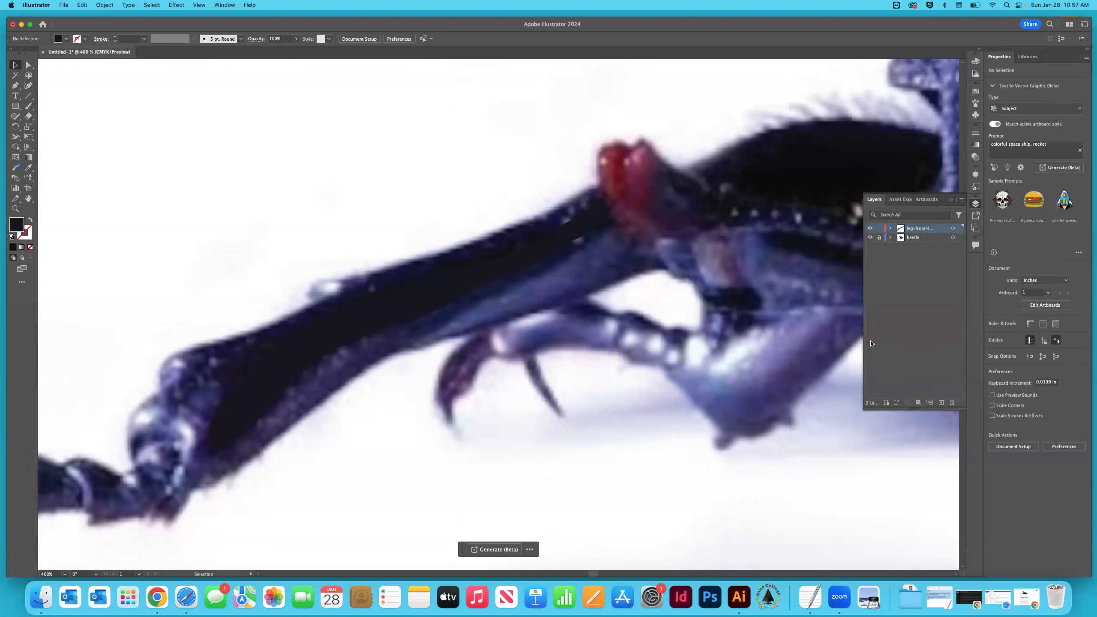
left_click_drag(864, 340, 830, 335)
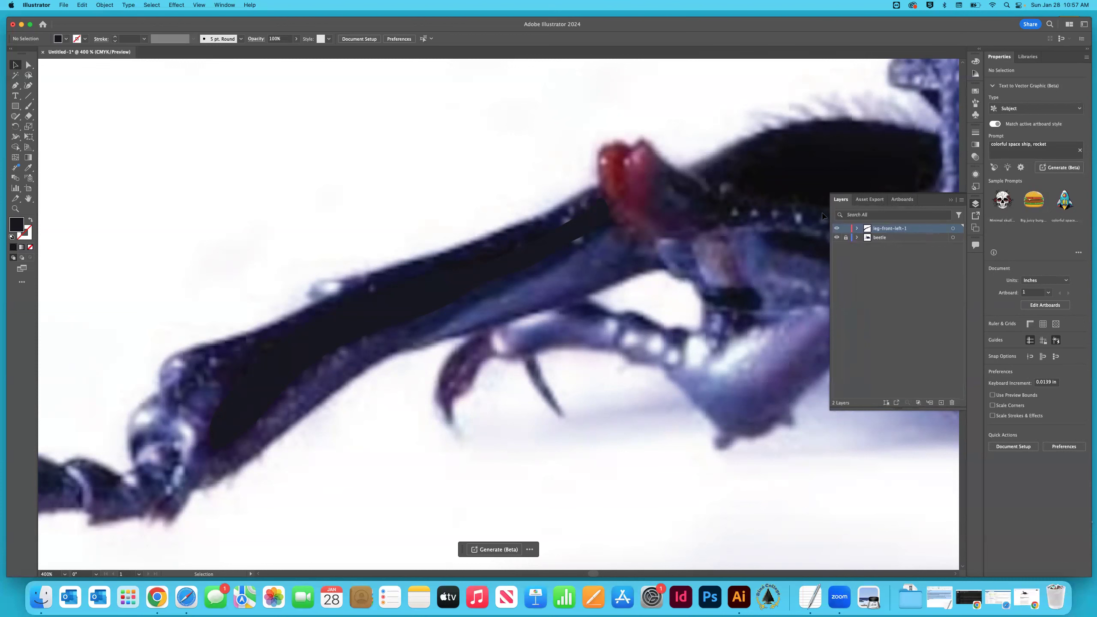
left_click(950, 200)
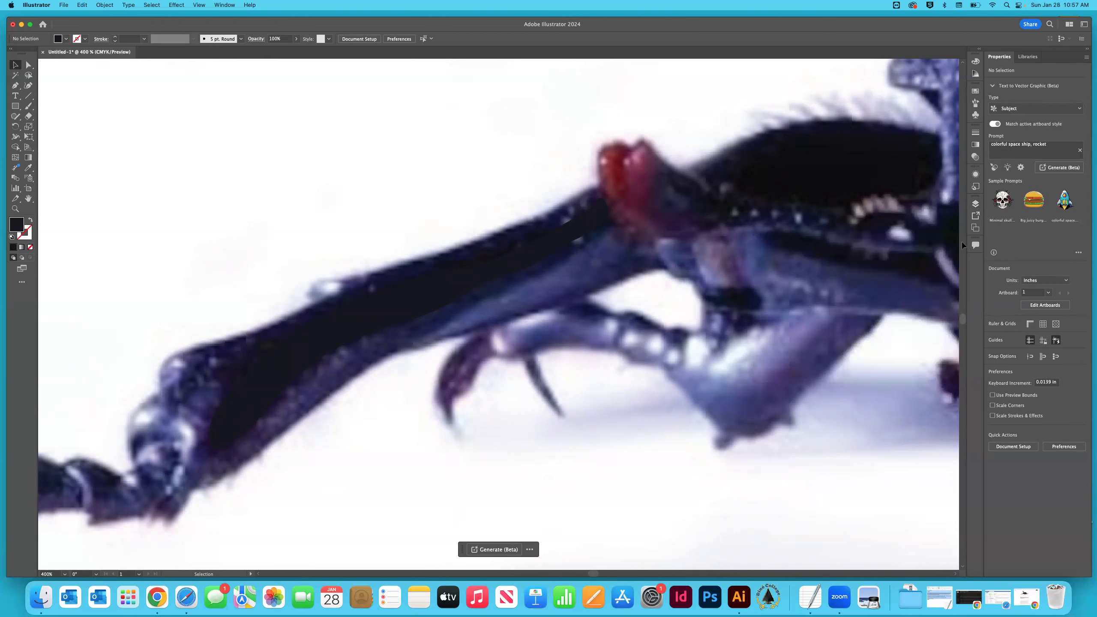
left_click(976, 203)
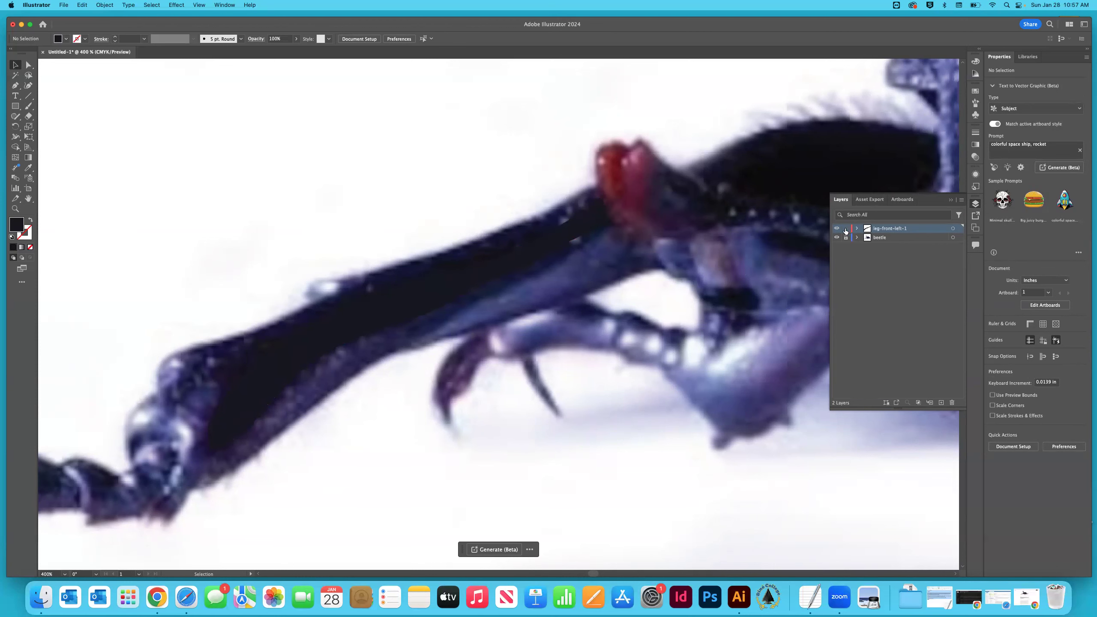
Lock the leg-front-left-1 layer and copy its name.
double_click(895, 230)
left_click(882, 244)
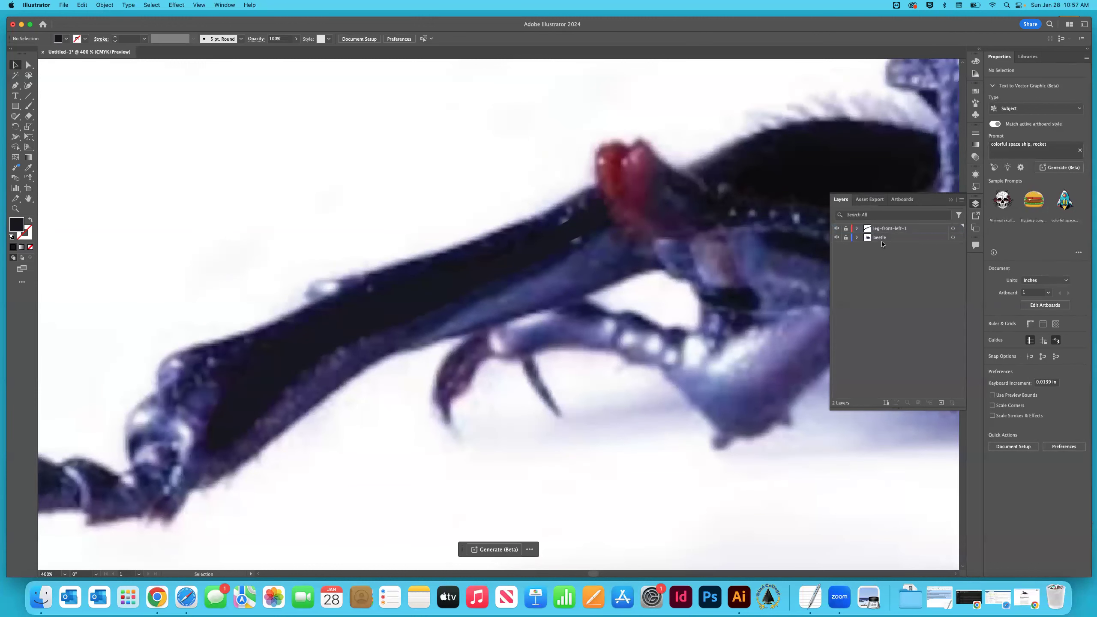
double_click(885, 229)
key("super+c")
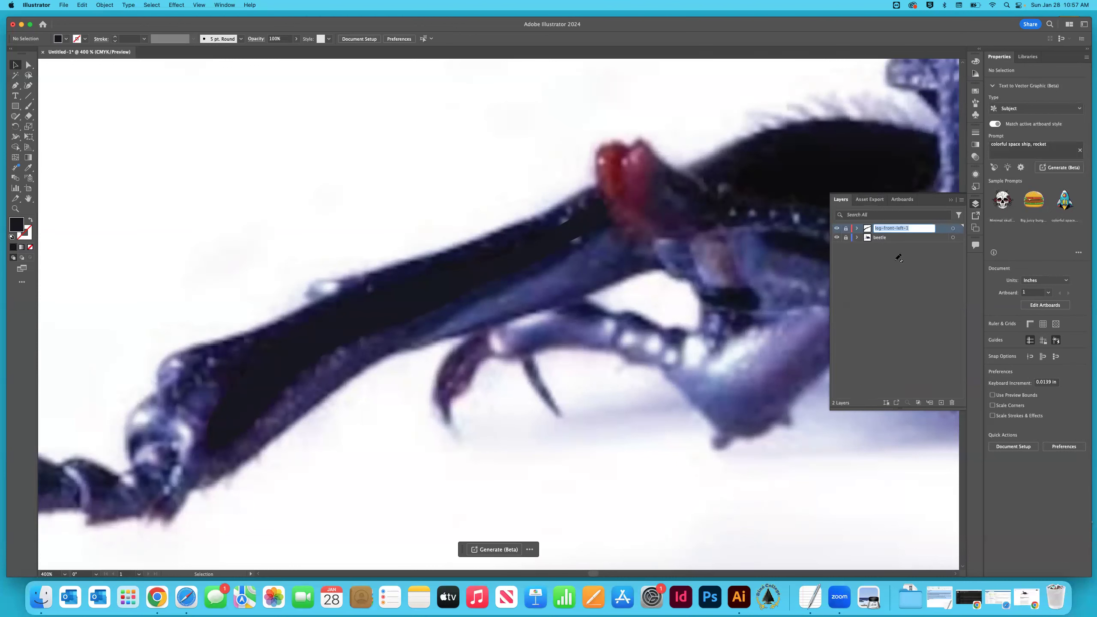
Add a new layer above leg-front-left-1 and name it leg-front-left-2.
left_click(910, 307)
left_click(941, 401)
double_click(883, 229)
key("super+v")
key("Return")
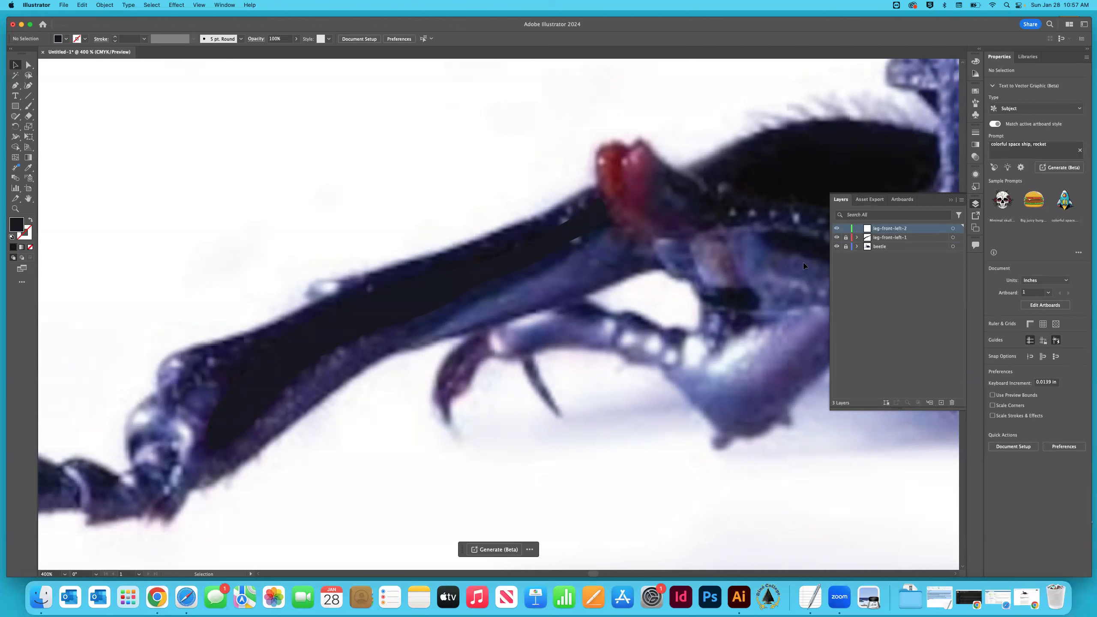
Move the leg-front-left-2 layer below leg-front-left-1 and sample a dark navy fill from the leg's underside.
left_click_drag(897, 231, 893, 241)
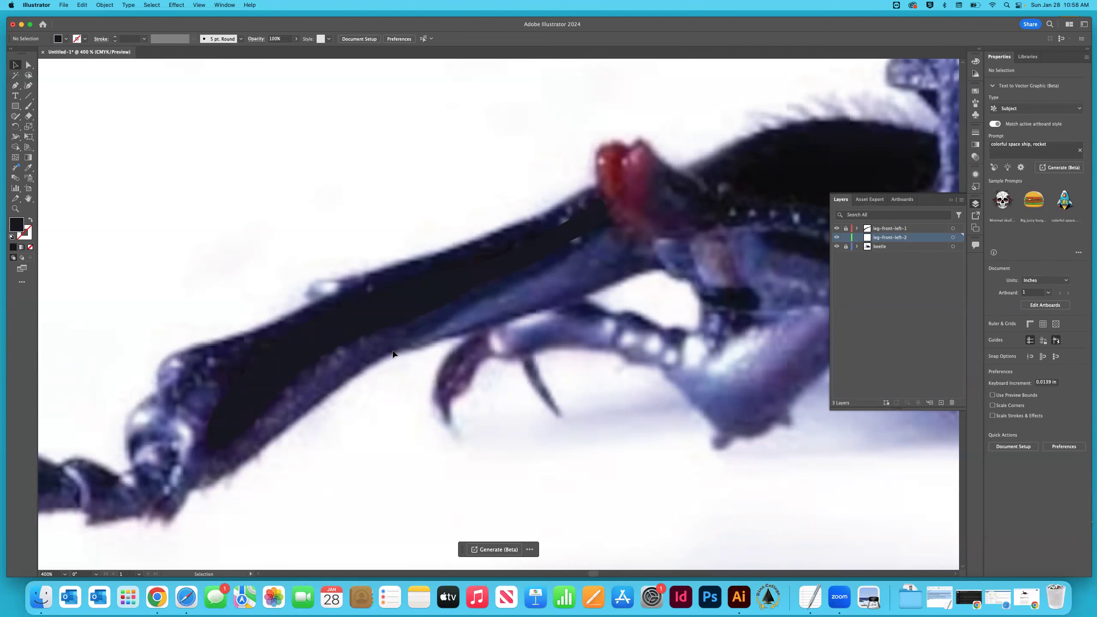
key("i")
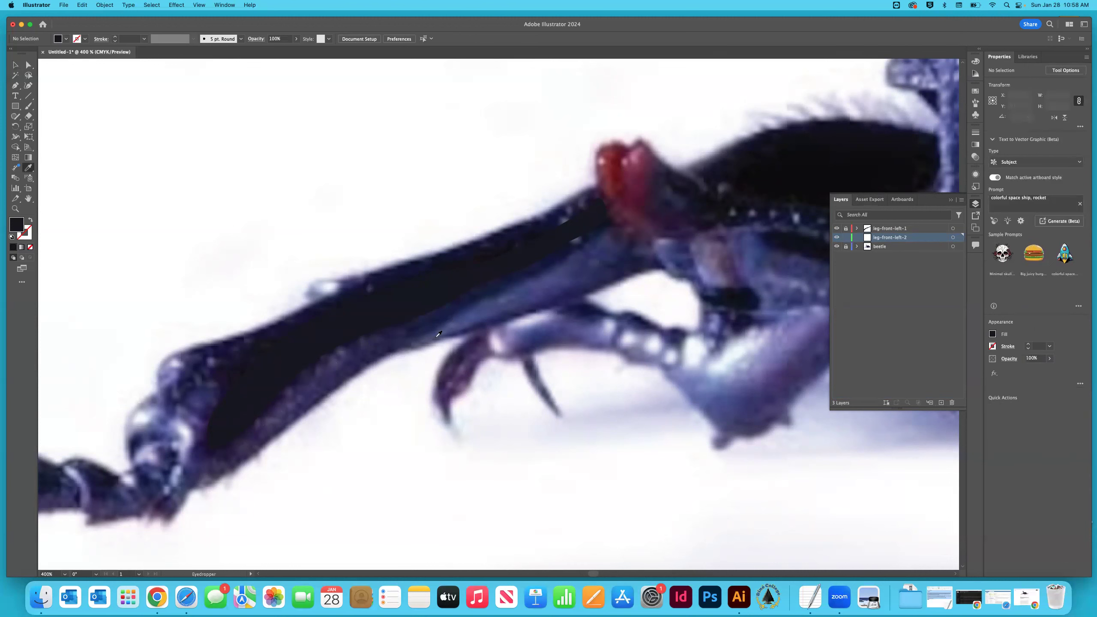
left_click(29, 88)
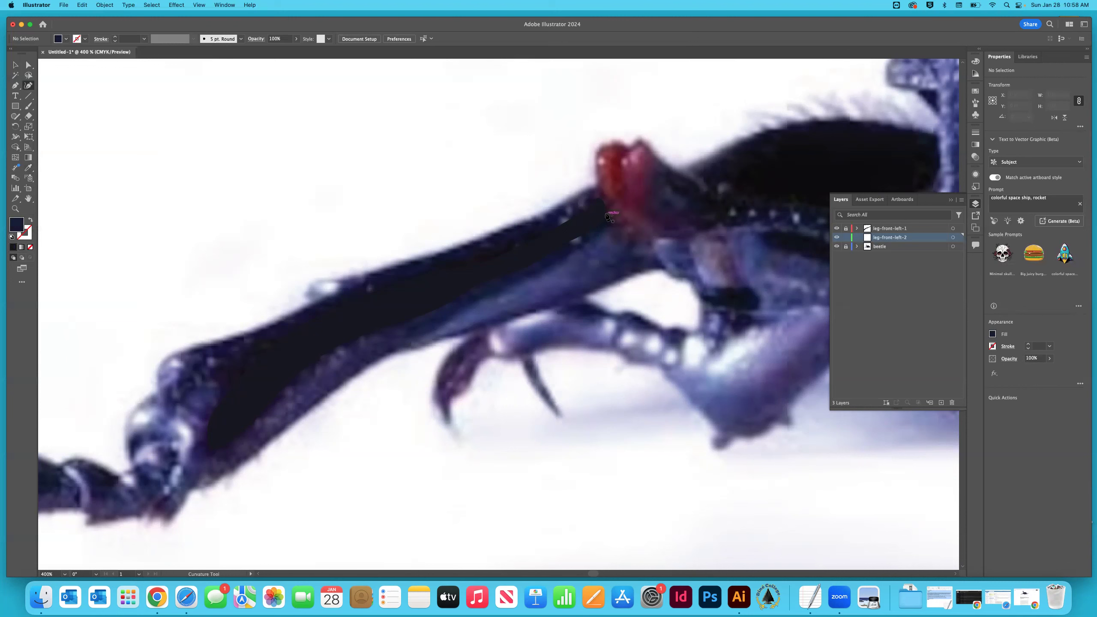
Trace the dark navy band along the leg's underside with the Curvature tool as a closed shape about 1.27 by 0.68 in.
left_click(606, 213)
left_click(610, 217)
left_click(610, 222)
left_click(590, 244)
left_click(556, 266)
left_click(491, 301)
left_click(441, 327)
left_click(412, 341)
left_click(388, 336)
left_click(377, 333)
left_click(374, 328)
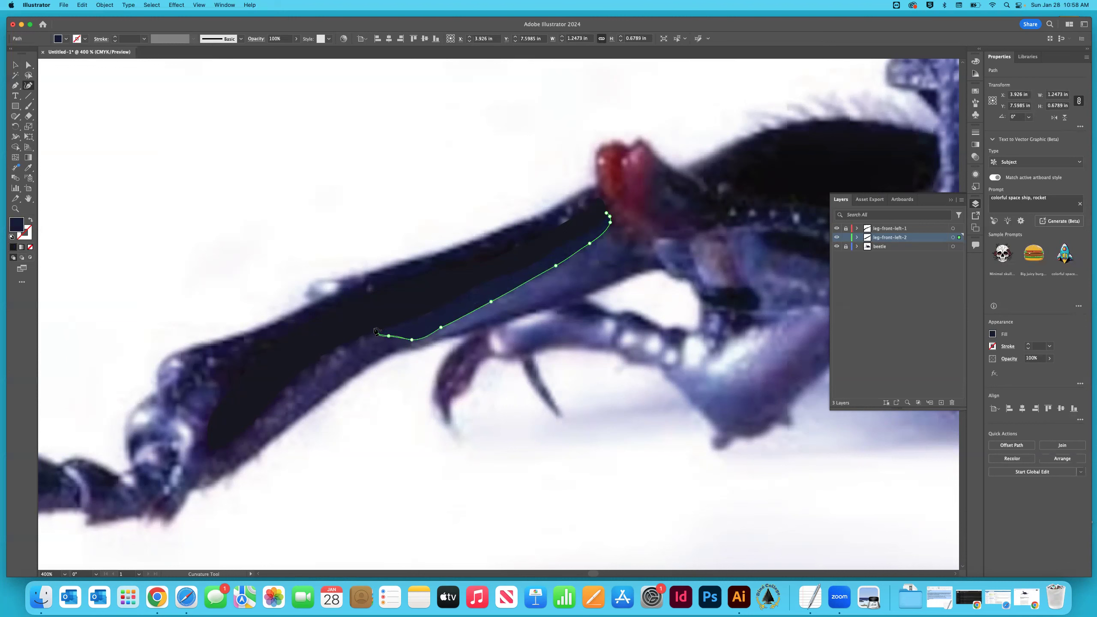
left_click(433, 306)
left_click(442, 299)
left_click(458, 290)
left_click(470, 281)
left_click(500, 272)
left_click(513, 266)
left_click(533, 258)
left_click(551, 247)
left_click(568, 239)
left_click(583, 226)
left_click(597, 217)
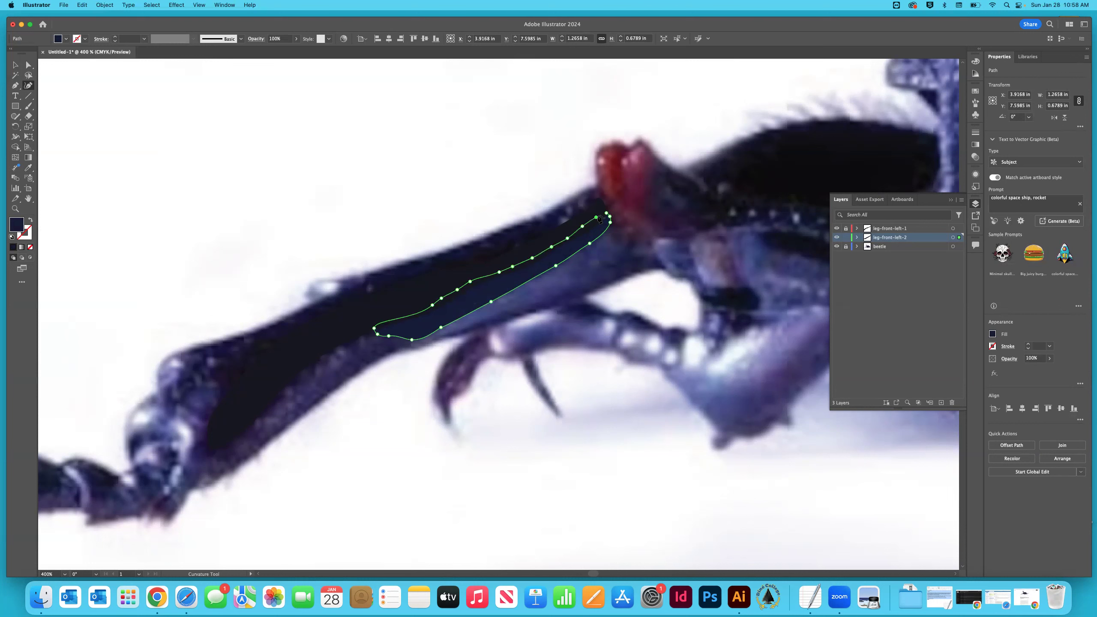
left_click(607, 214)
left_click(15, 66)
left_click(289, 164)
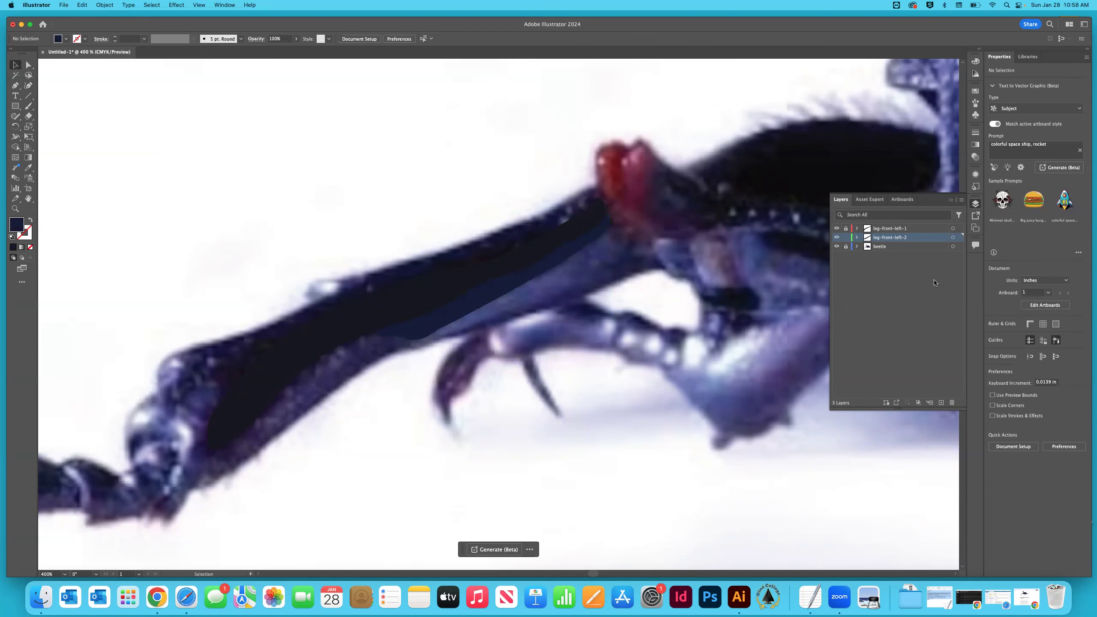
Hide the beetle photo and select the two leg shapes to inspect how they overlap.
left_click(836, 247)
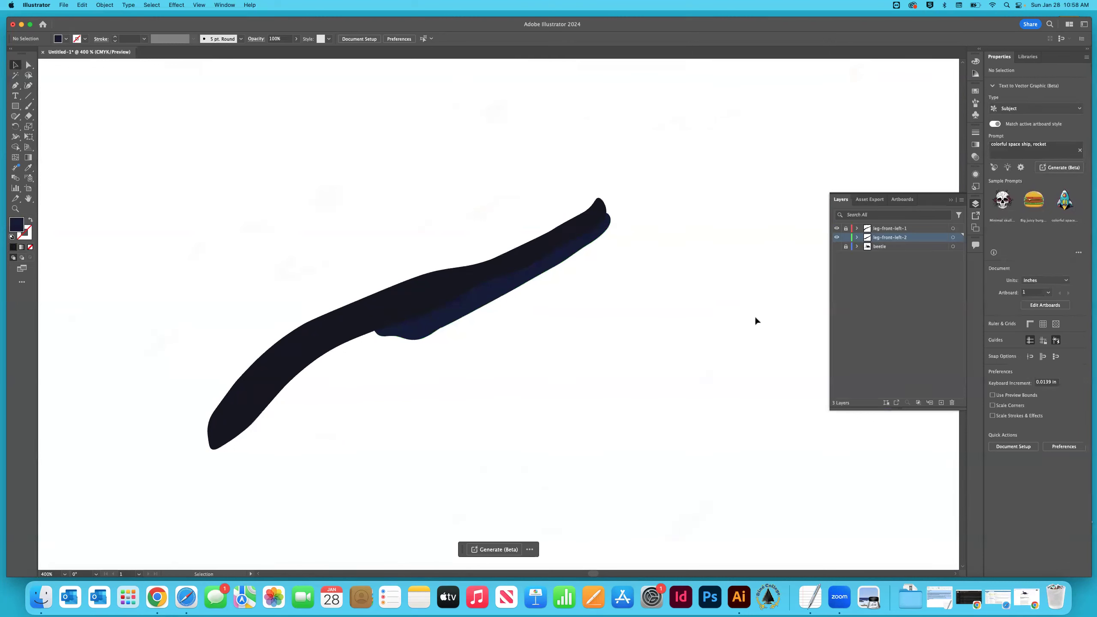
left_click_drag(392, 257, 548, 375)
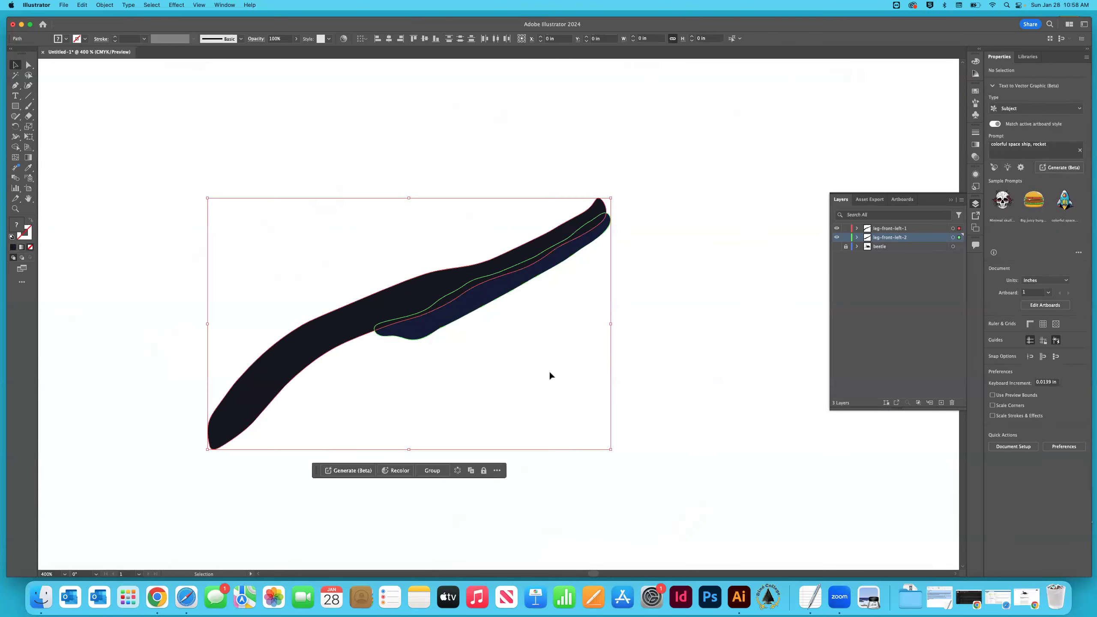
left_click(675, 366)
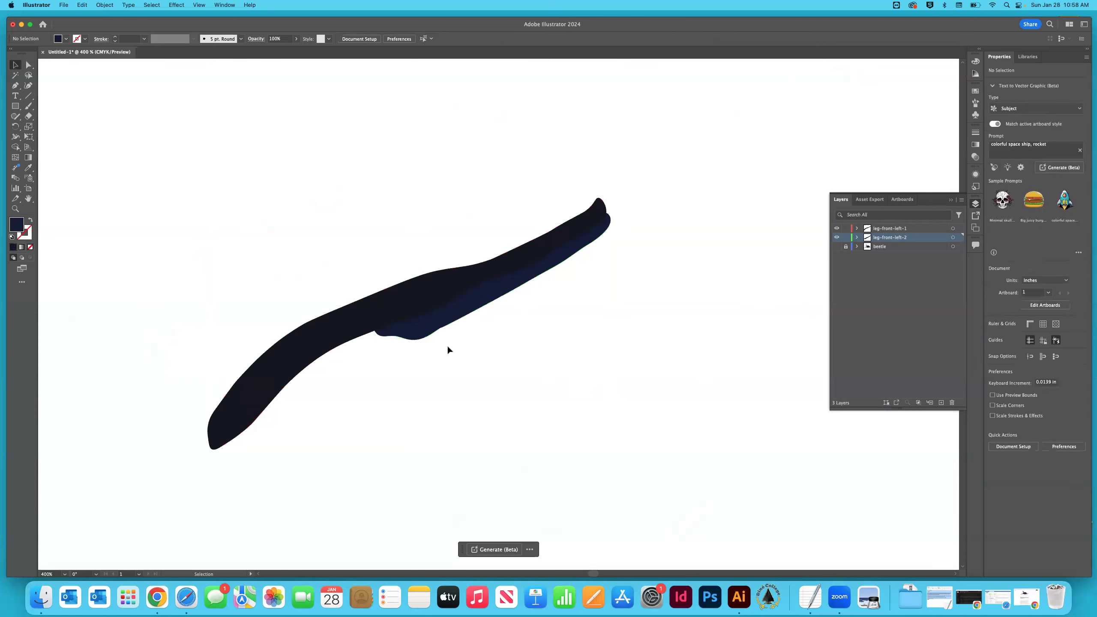
left_click(433, 330)
left_click(348, 344)
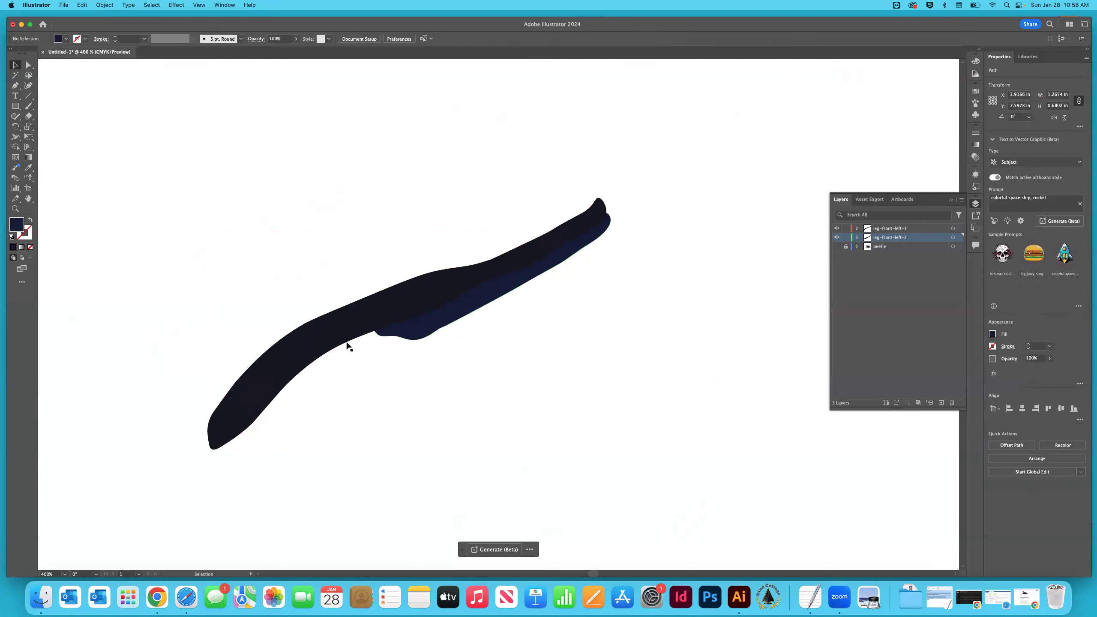
left_click(348, 341)
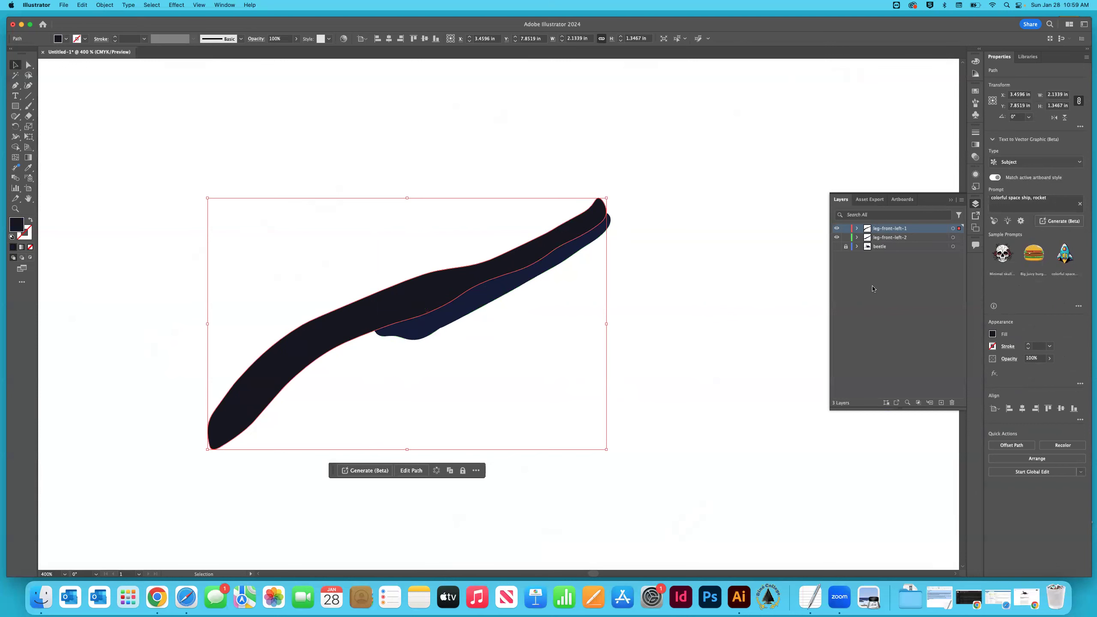
Lock the leg-front-left-1 and leg-front-left-2 layers and show the beetle photo again.
left_click(845, 228)
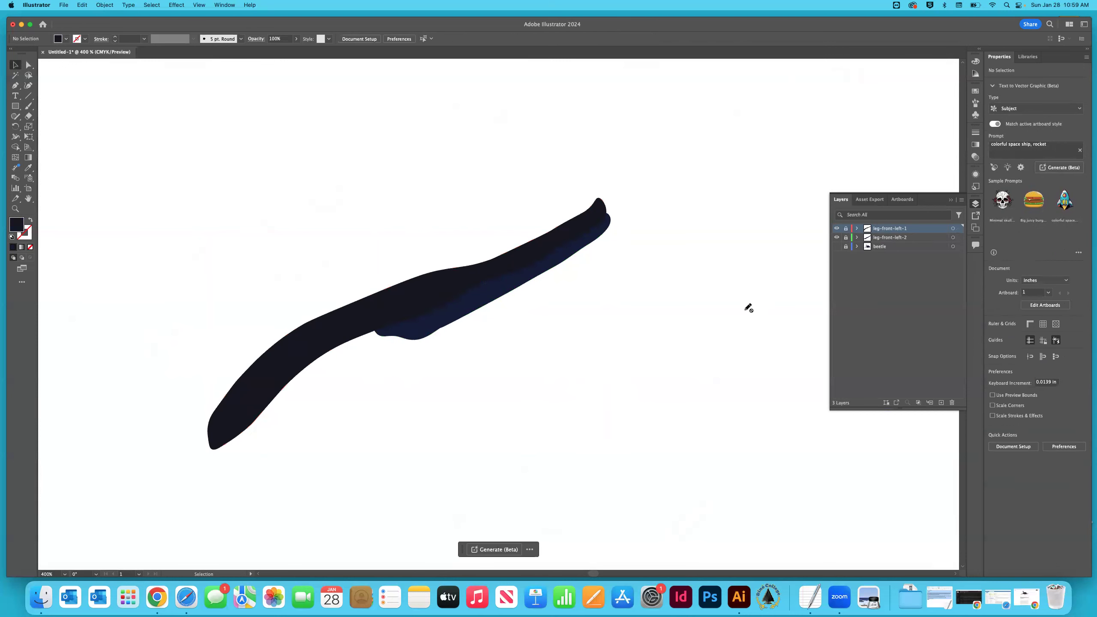
left_click(836, 246)
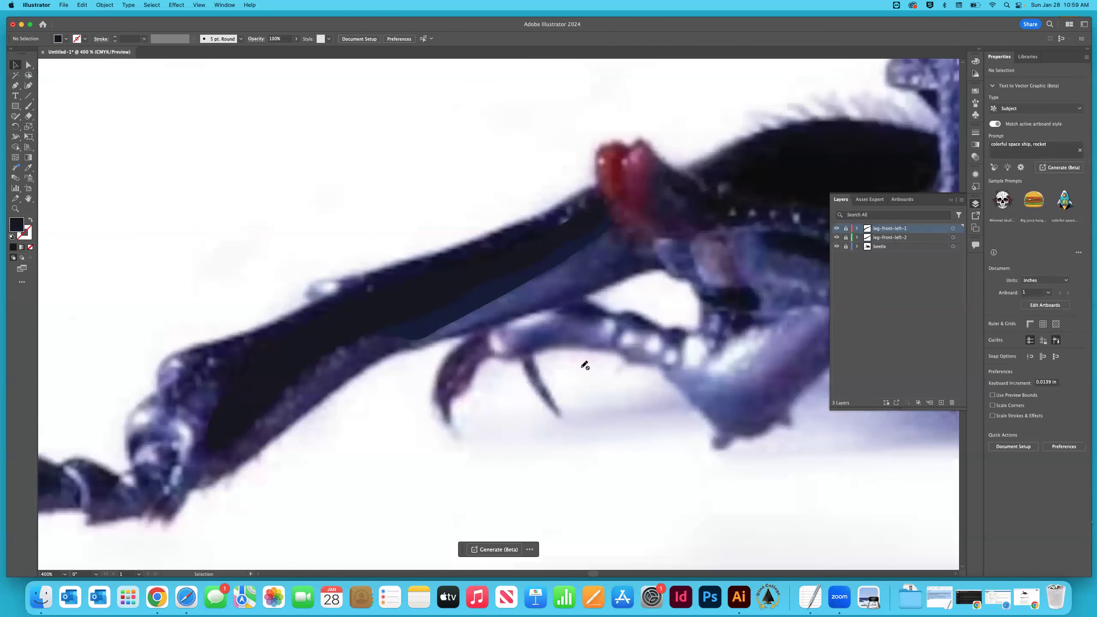
Examine the traced shapes against the whole beetle and up close on the left front leg.
key("super+0")
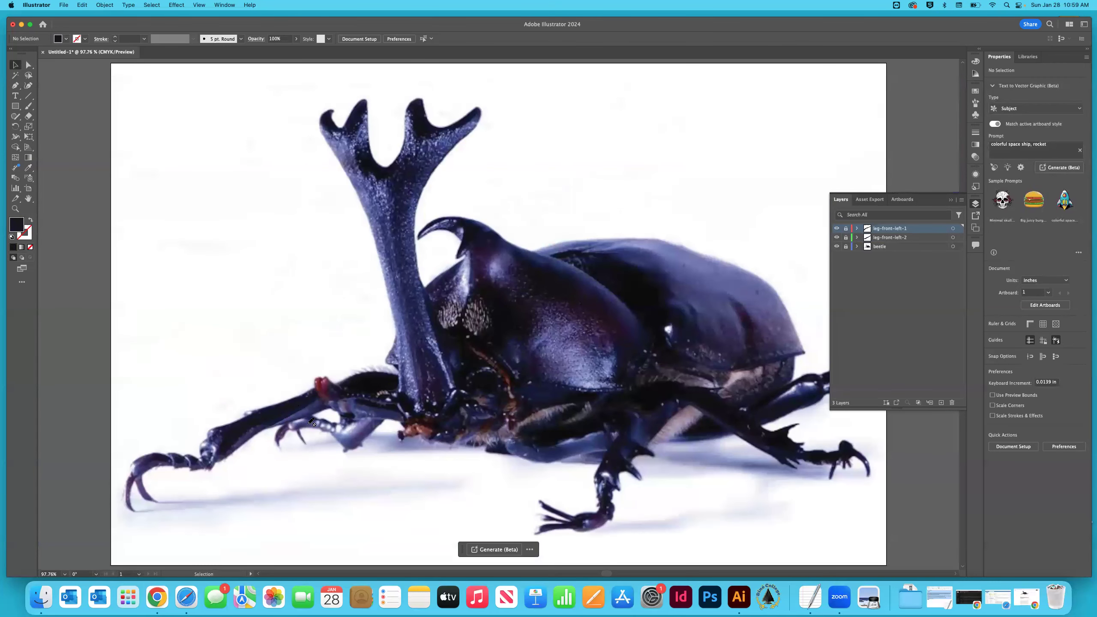
key("z")
left_click_drag(289, 419, 295, 421)
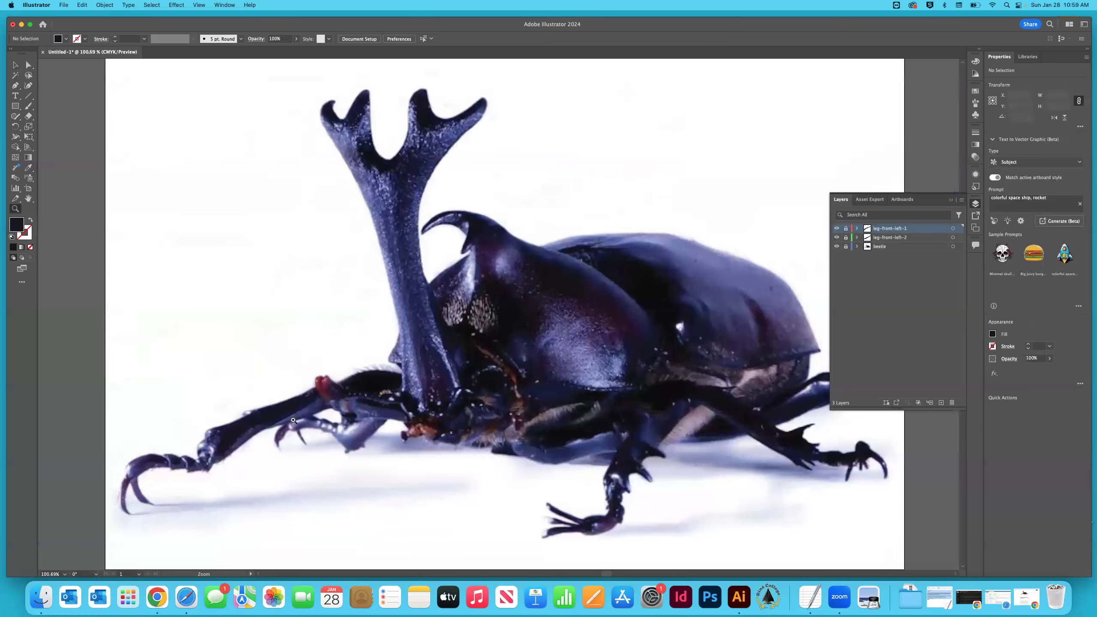
left_click(280, 417)
scroll(600, 350, "right", 5)
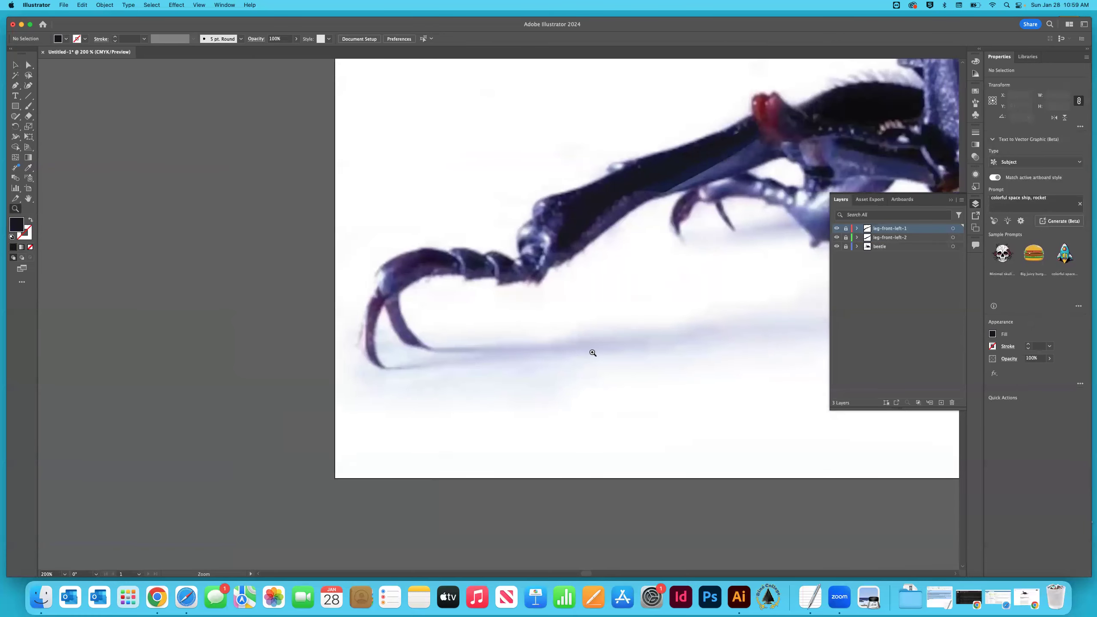
scroll(590, 352, "right", 3)
scroll(588, 353, "up", 4)
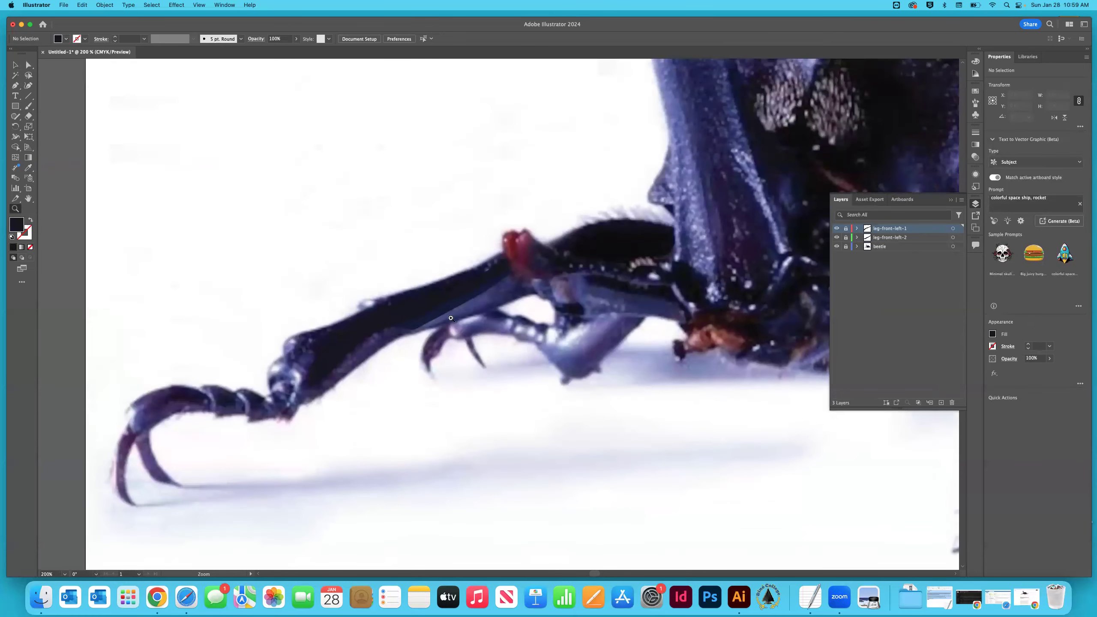
left_click_drag(355, 324, 443, 324)
left_click(470, 323)
scroll(477, 323, "right", 5)
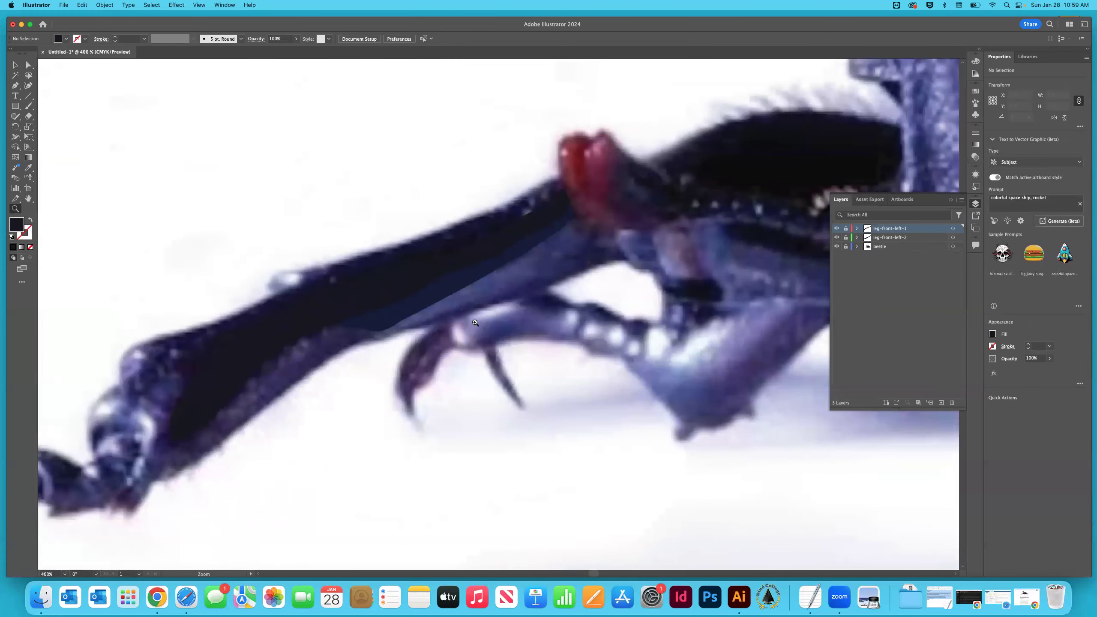
Copy the leg-front-left-1 layer name and add a new top layer named leg-front-left-3.
double_click(889, 231)
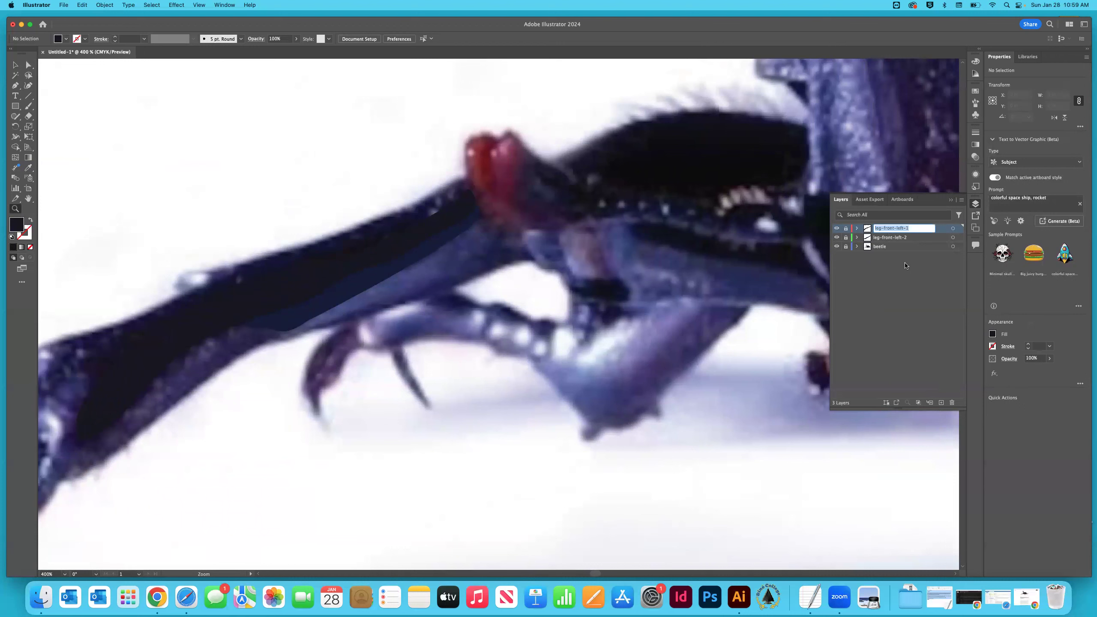
left_click(941, 402)
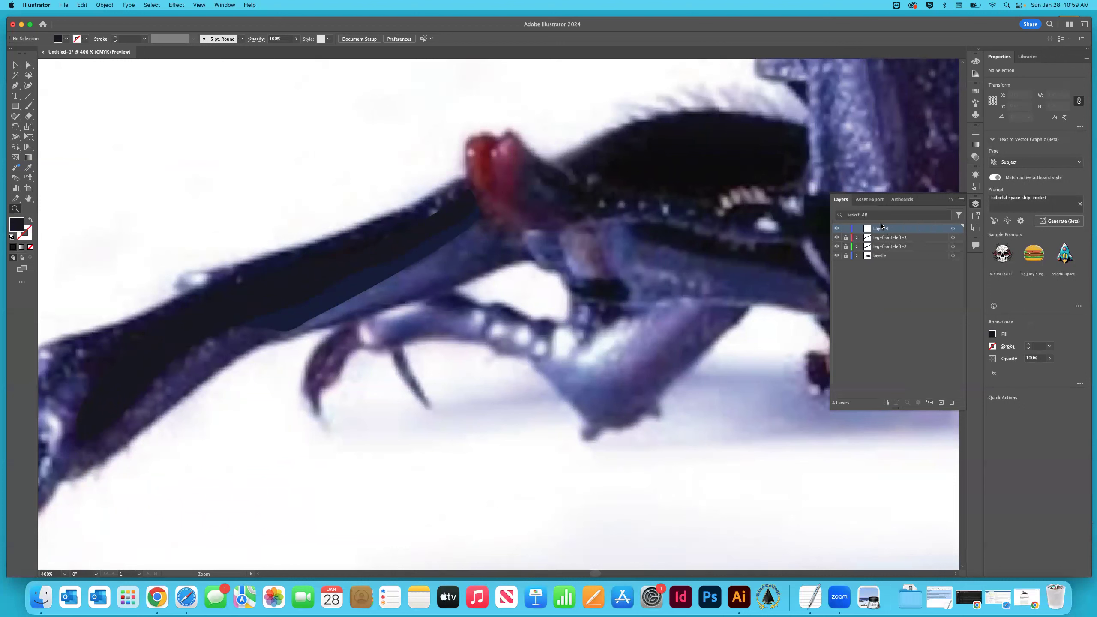
double_click(881, 229)
key("Return")
Sample a medium blue fill from the lighter area on the underside of the left front leg.
left_click(28, 85)
key("i")
left_click(404, 293)
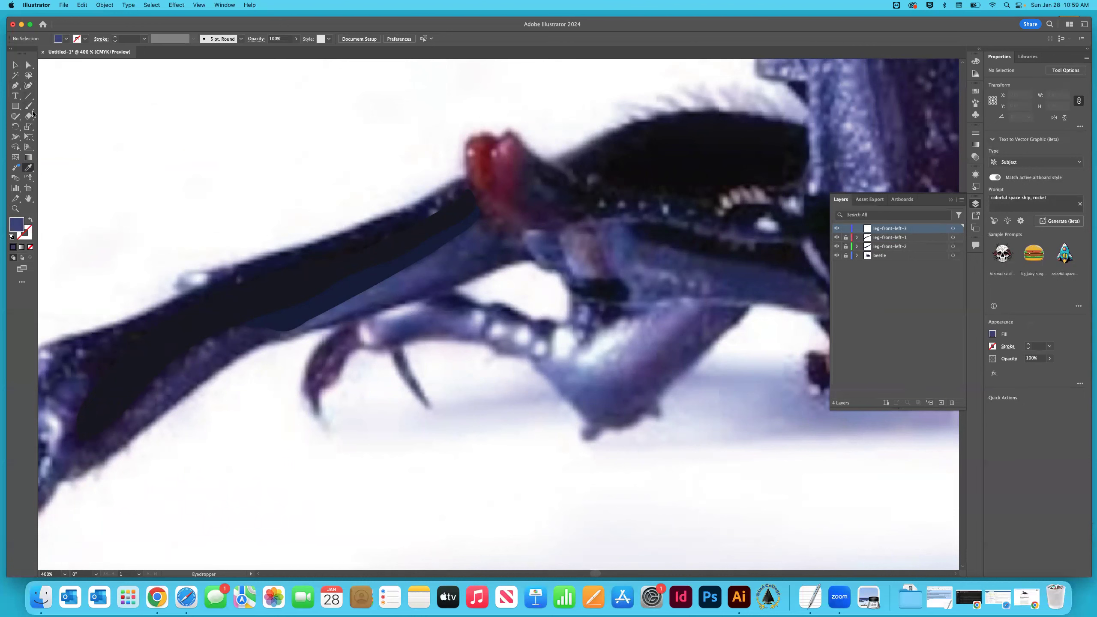
Trace the lighter blue area under the leg with the Curvature tool as a closed shape about 1.11 by 0.64 in.
left_click(28, 86)
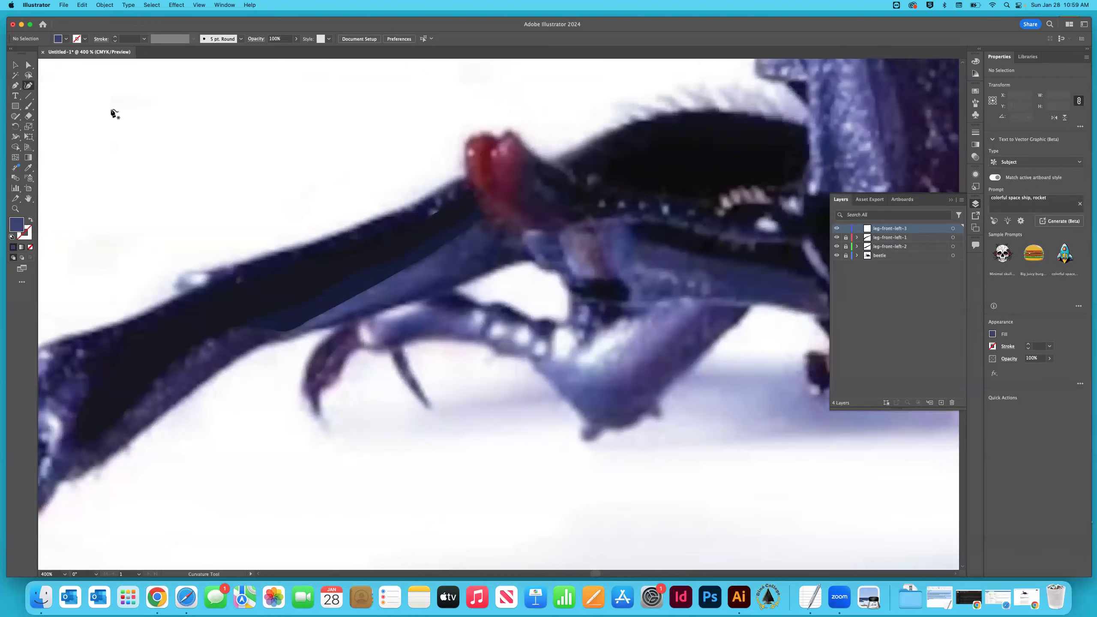
left_click(478, 218)
left_click(485, 224)
left_click(487, 238)
left_click(473, 259)
left_click(450, 276)
left_click(406, 298)
left_click(373, 304)
left_click(346, 315)
left_click(331, 321)
left_click(321, 324)
left_click(312, 325)
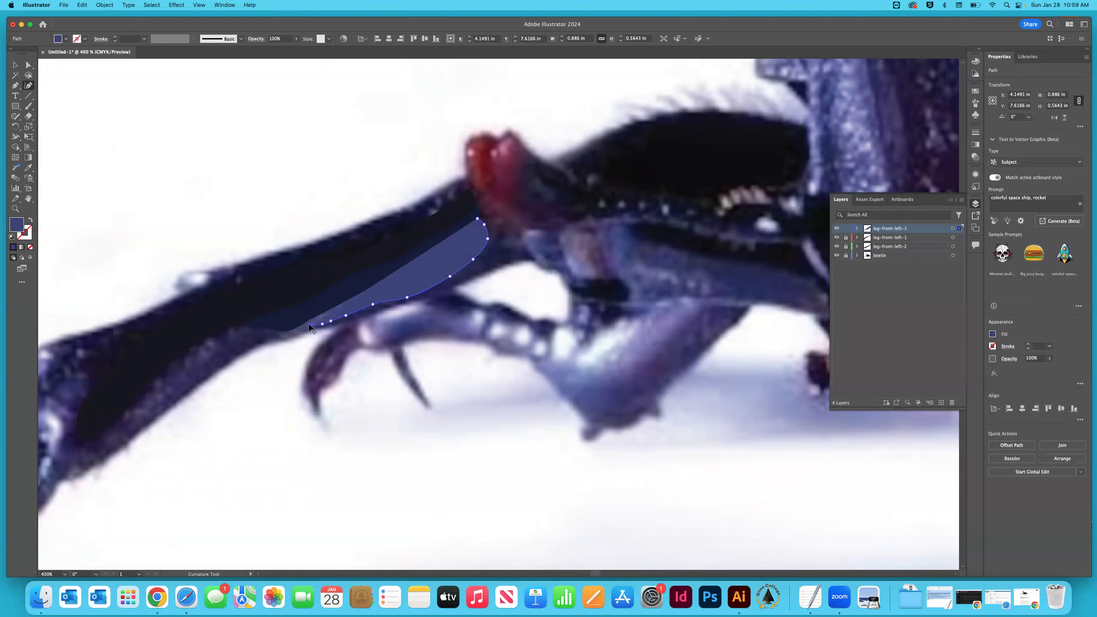
left_click(299, 331)
left_click(290, 336)
left_click(283, 338)
left_click(279, 337)
left_click(280, 328)
left_click(312, 315)
left_click(349, 288)
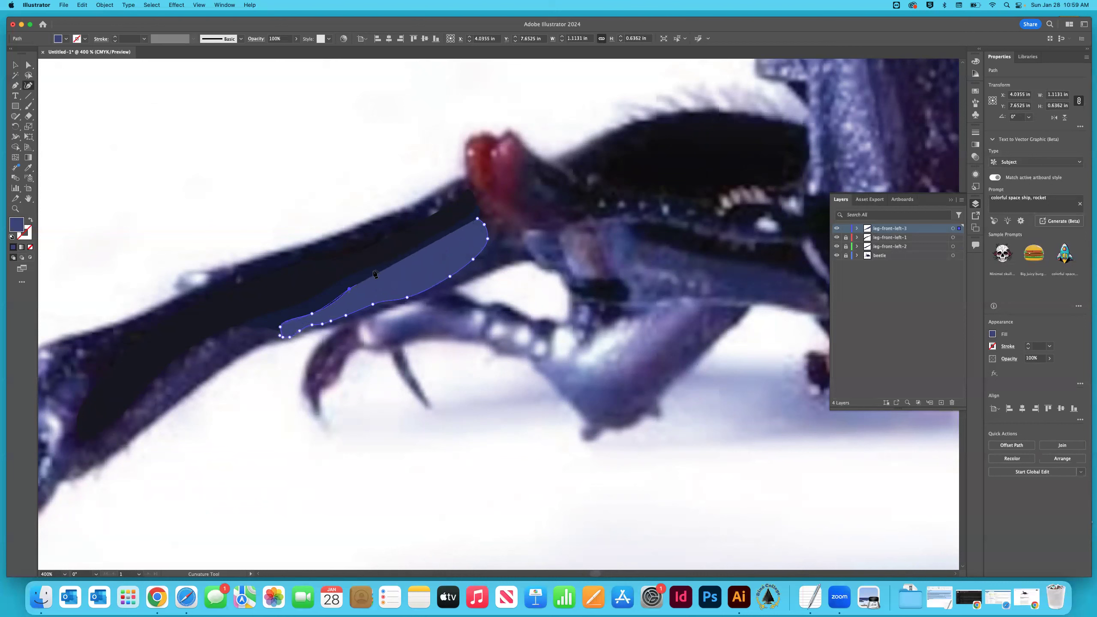
left_click(438, 242)
left_click(452, 241)
left_click(471, 223)
left_click(477, 222)
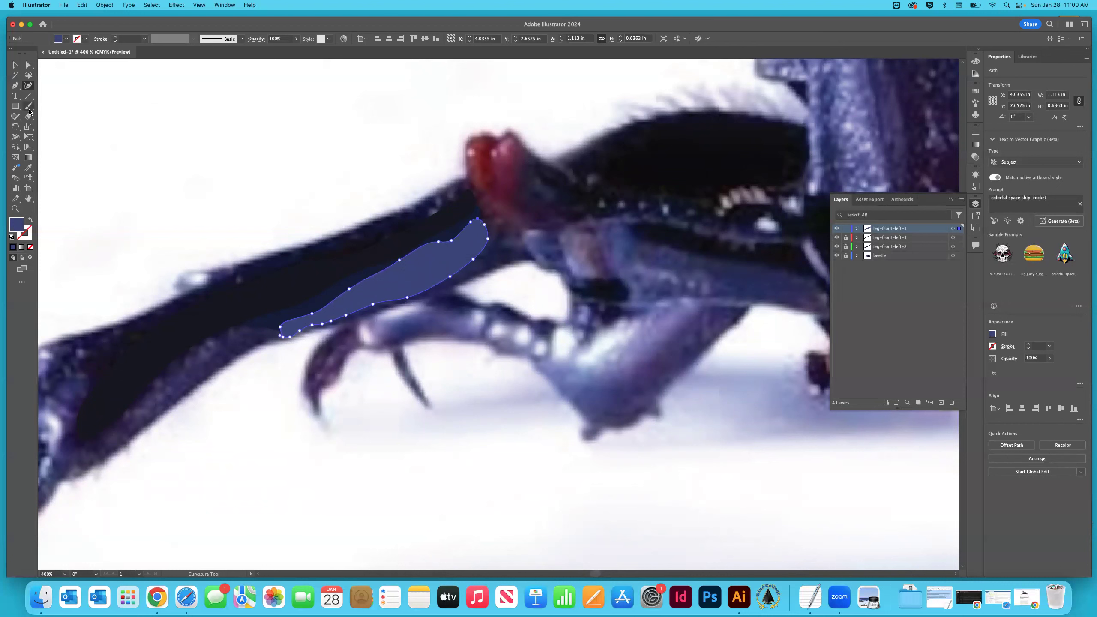
left_click(15, 64)
left_click(136, 91)
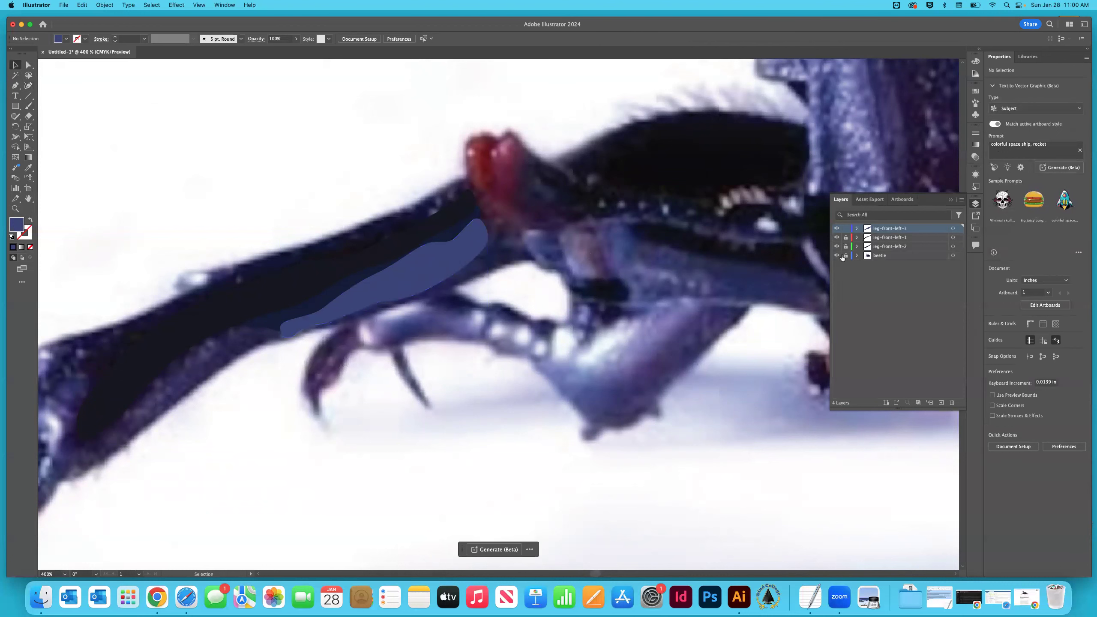
Hide the beetle photo and inspect the medium blue shape's upper-edge anchor point near the red joint end.
left_click(838, 255)
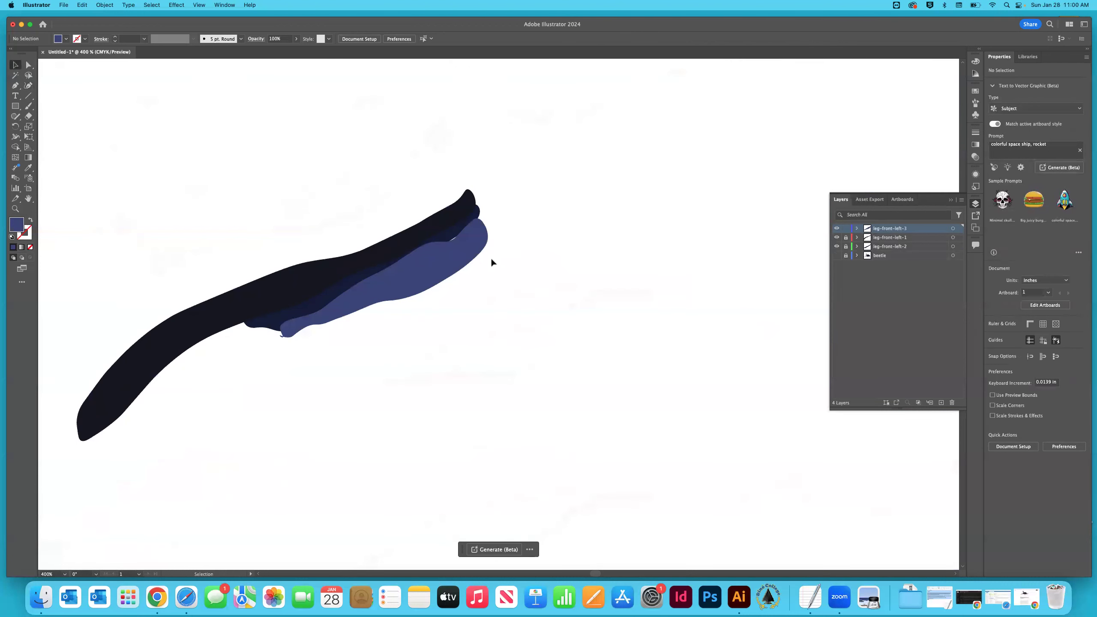
left_click(455, 252)
left_click(29, 65)
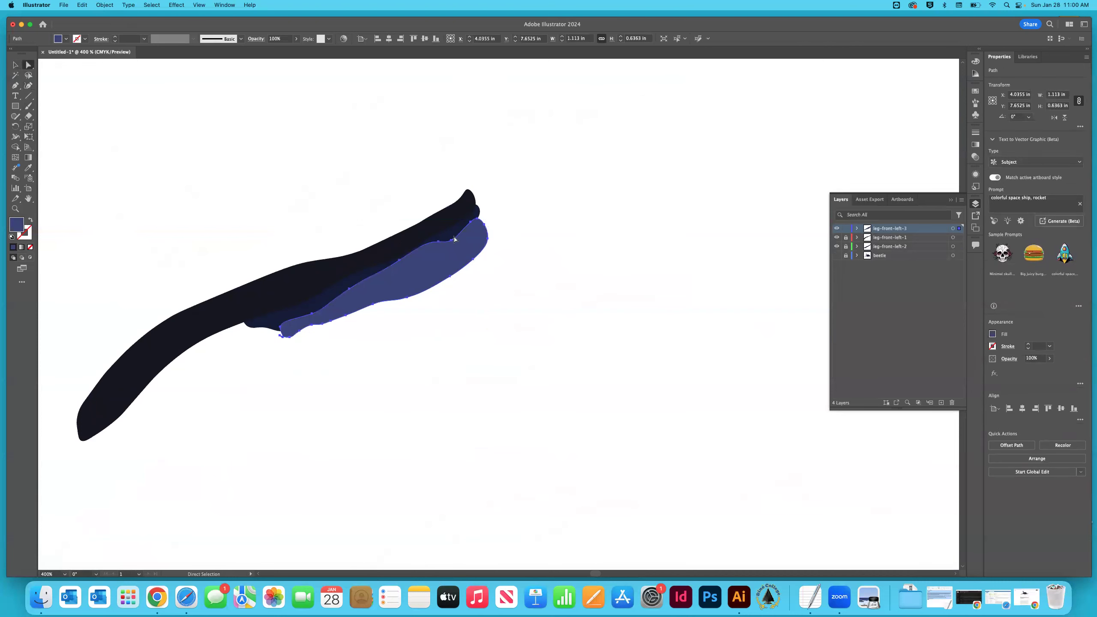
left_click(343, 208)
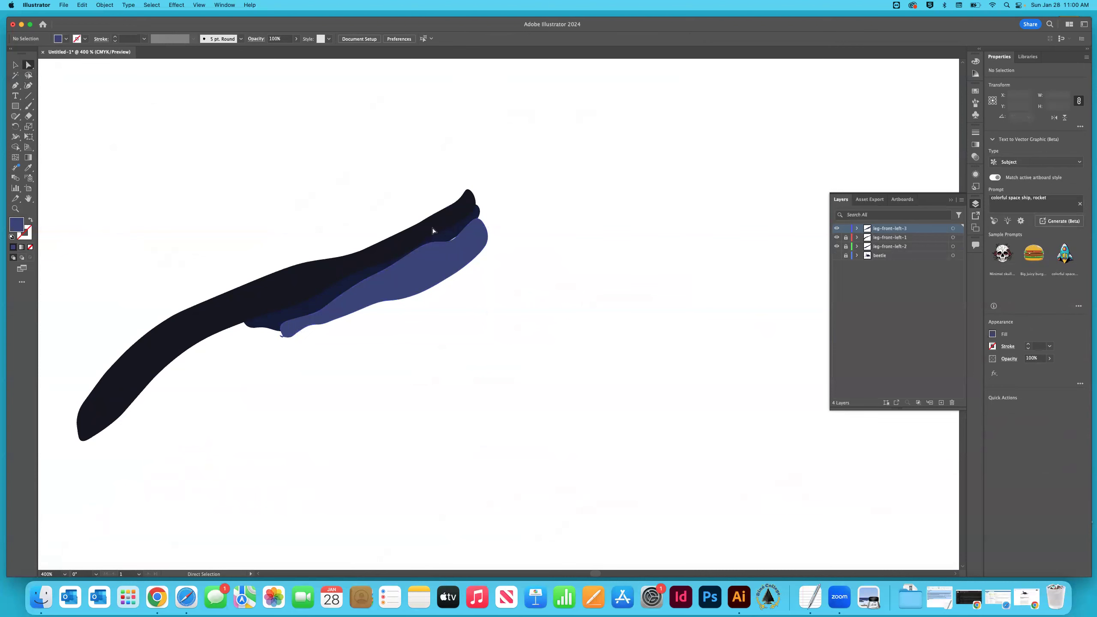
left_click(459, 256)
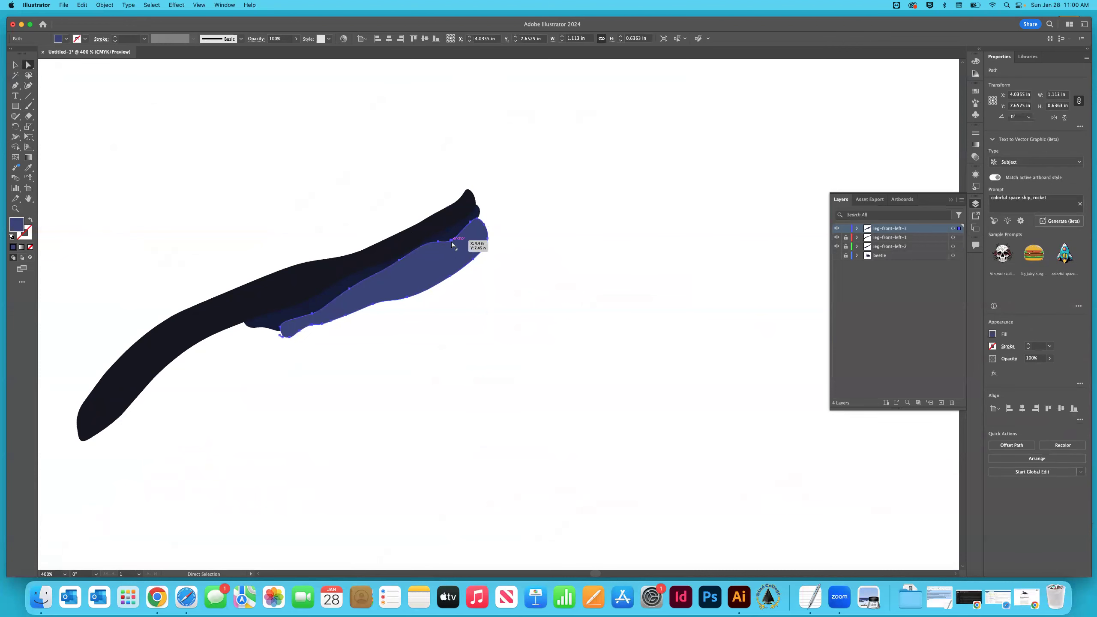
left_click(452, 244)
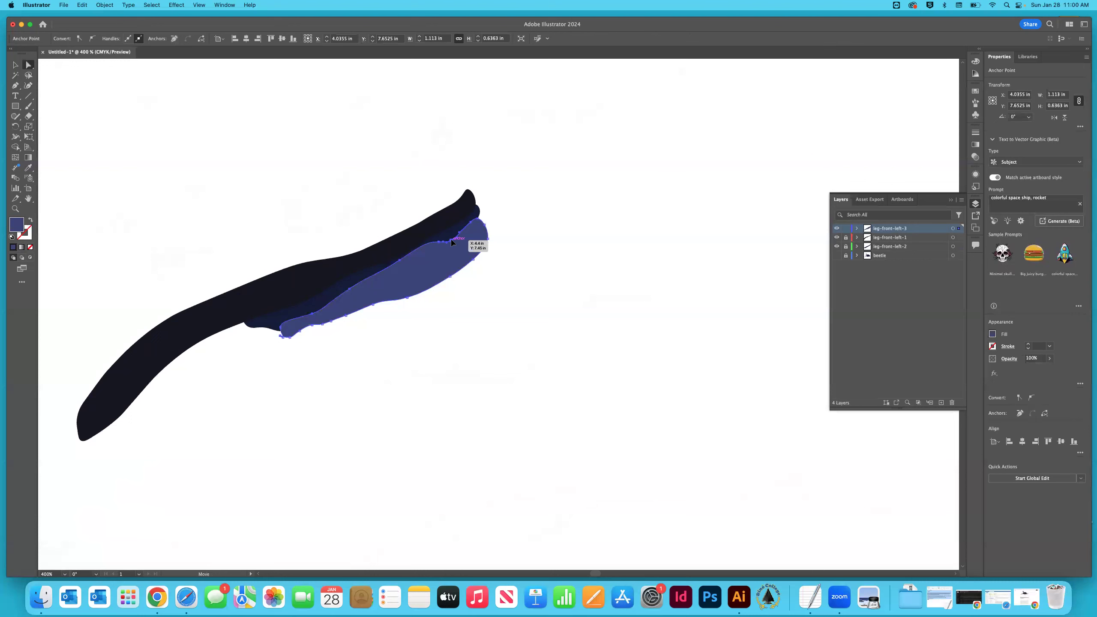
left_click(538, 252)
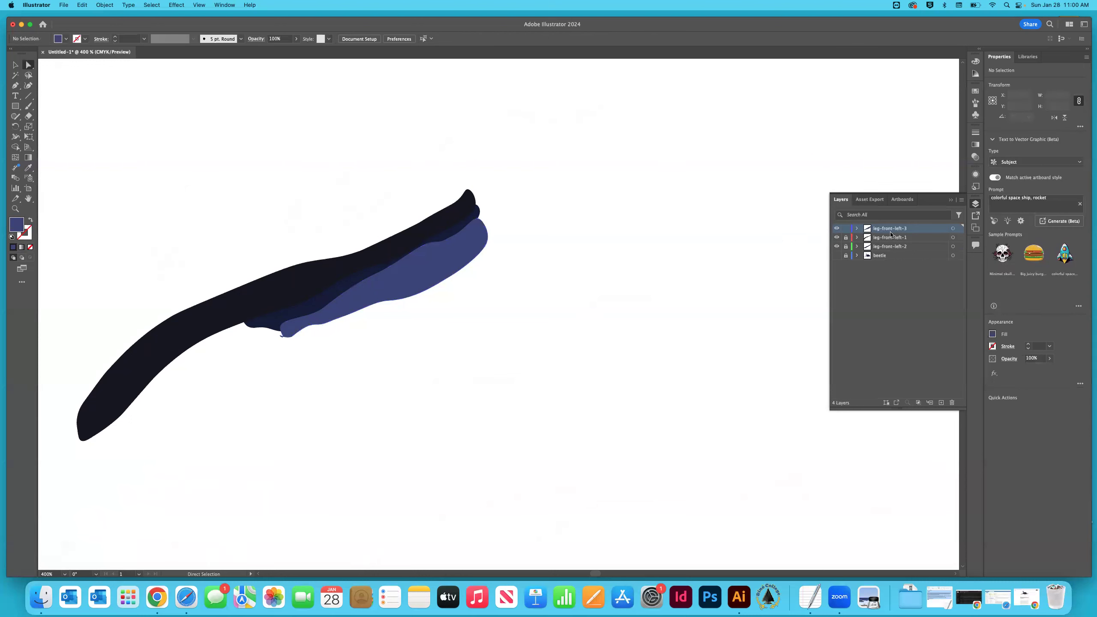
Move the leg-front-left-3 layer below leg-front-left-2.
left_click_drag(882, 230, 885, 253)
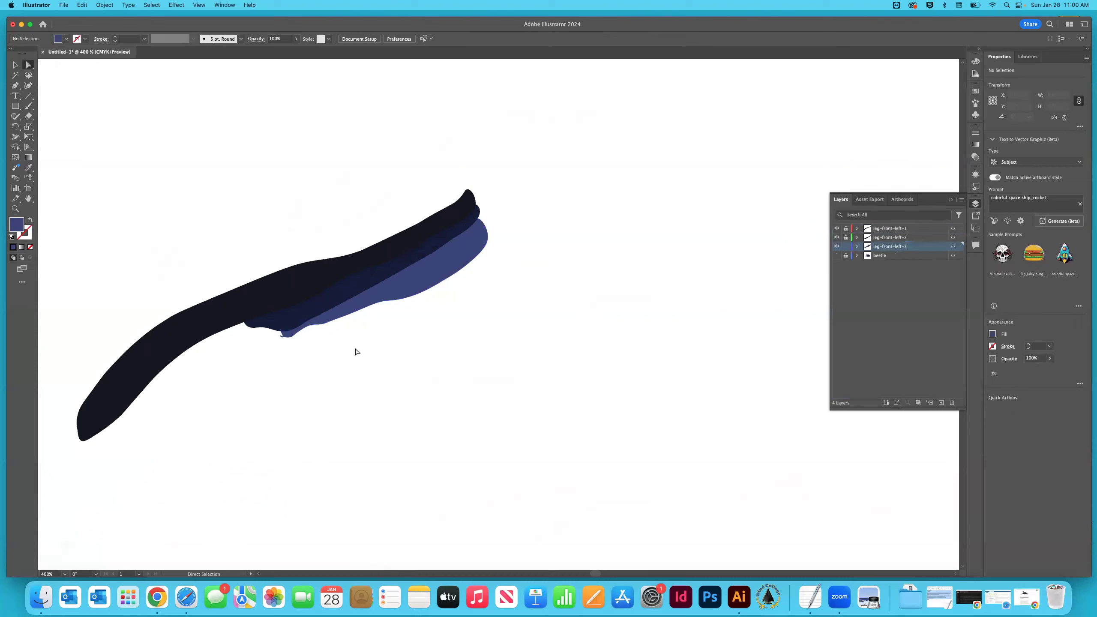
Inspect the outline of the medium blue leg shape at its narrow lower tip.
key("z")
left_click(277, 343)
left_click(506, 307)
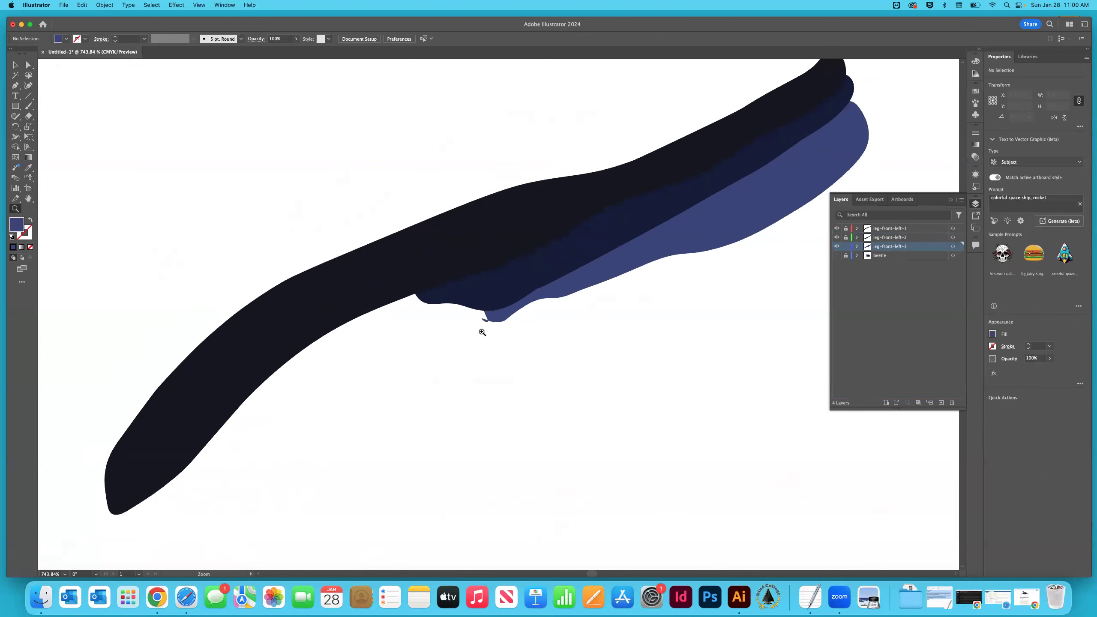
left_click(489, 325)
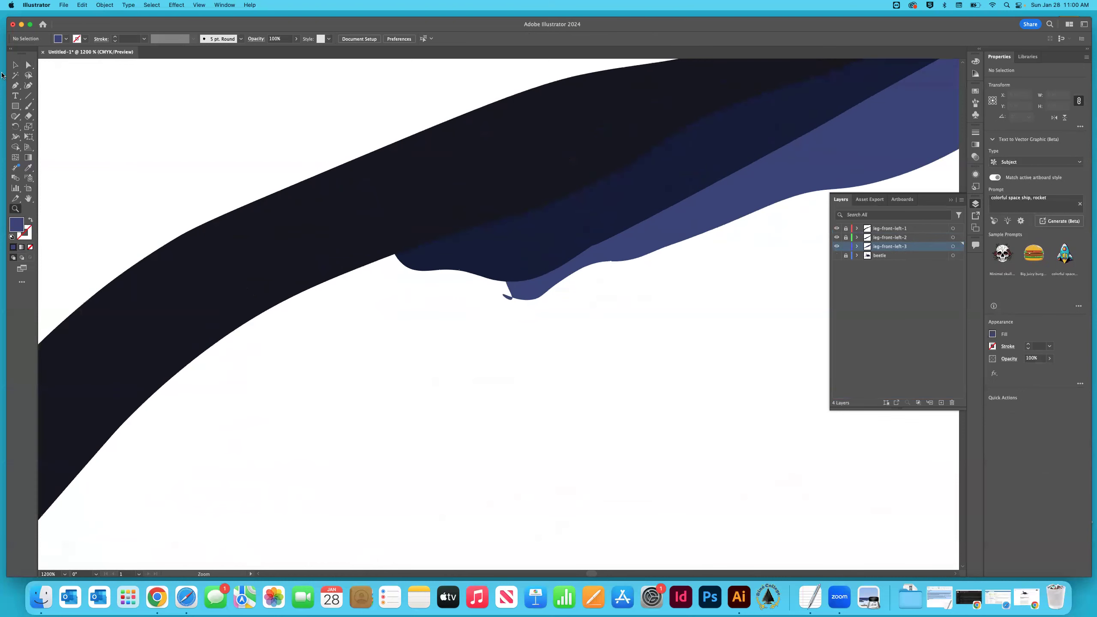
key("v")
left_click(534, 287)
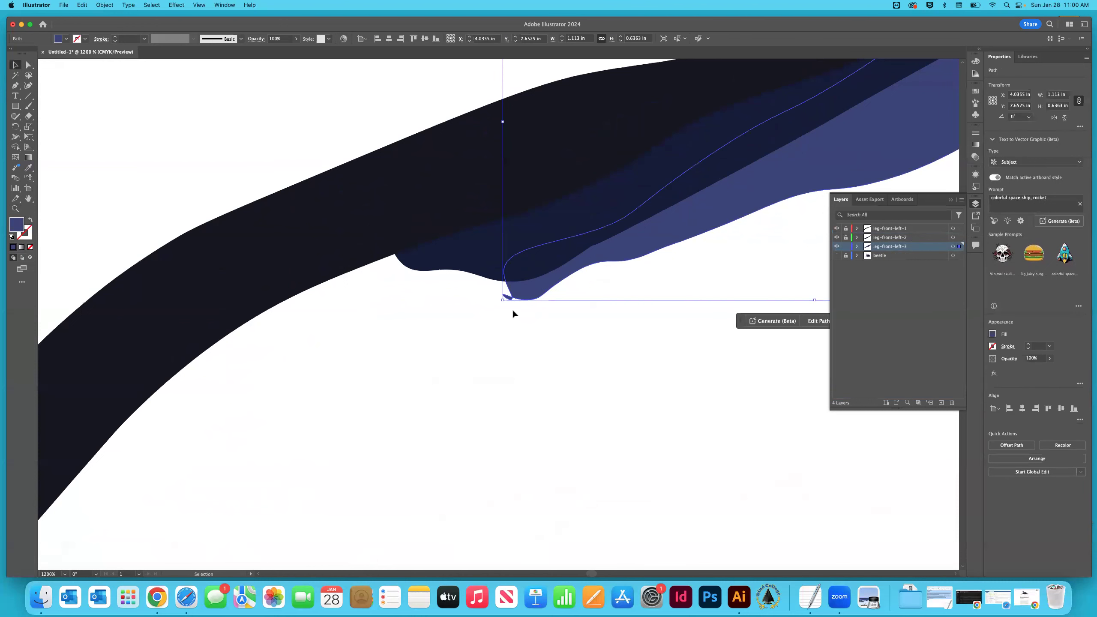
left_click(511, 314)
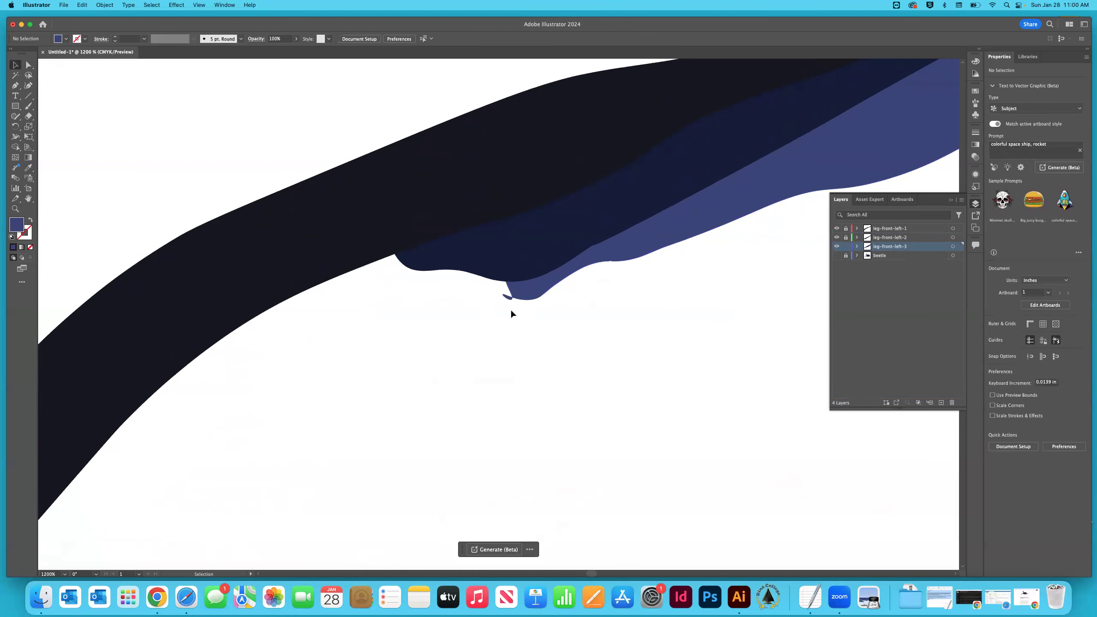
Show the beetle photo and sample a dark navy fill from the leg's underside, just beyond the medium blue shape's wide end.
left_click(836, 256)
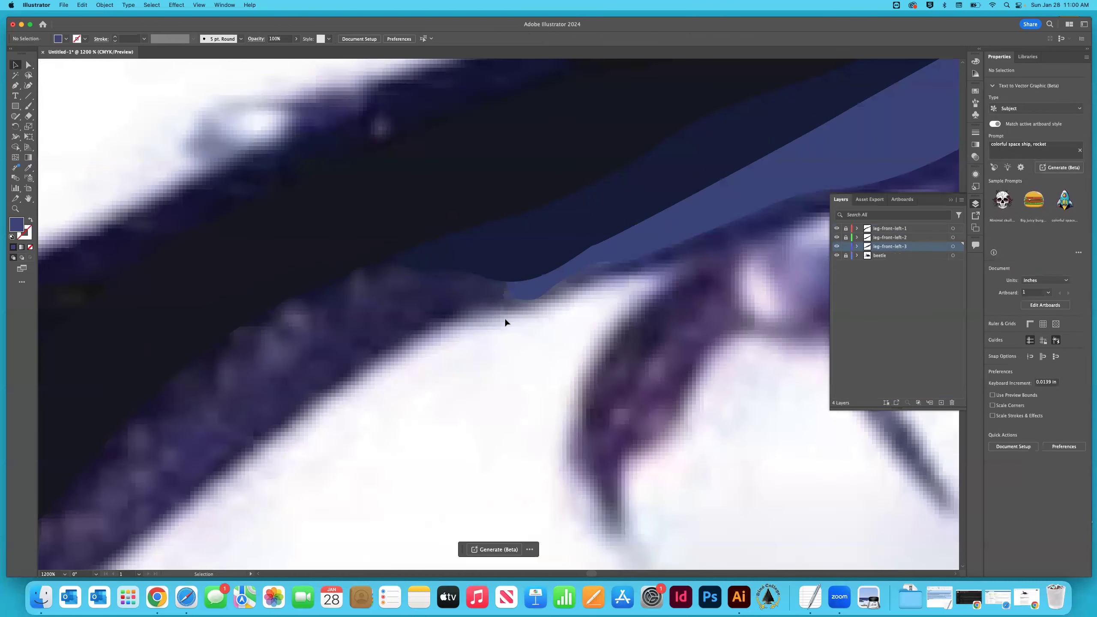
scroll(506, 321, "right", 5)
scroll(505, 320, "right", 5)
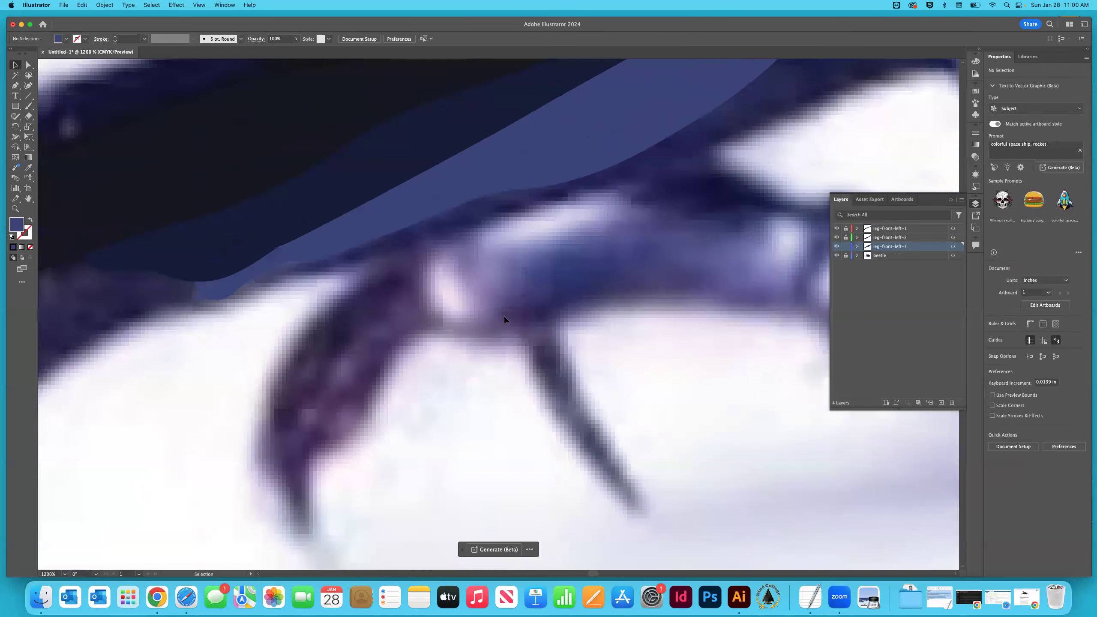
scroll(505, 320, "down", 2)
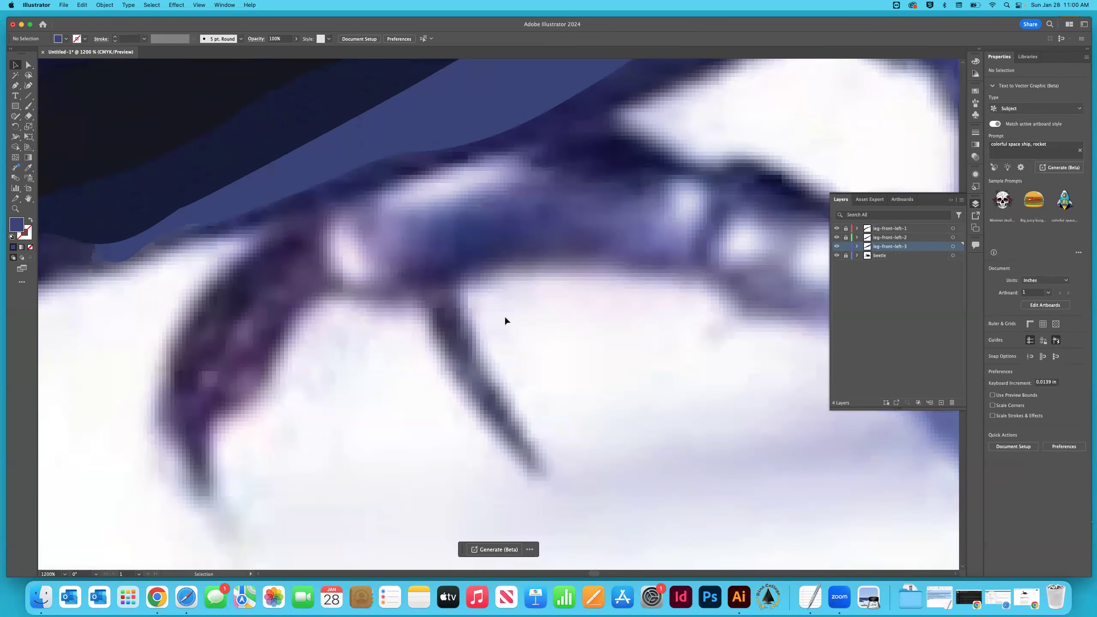
scroll(506, 320, "up", 5)
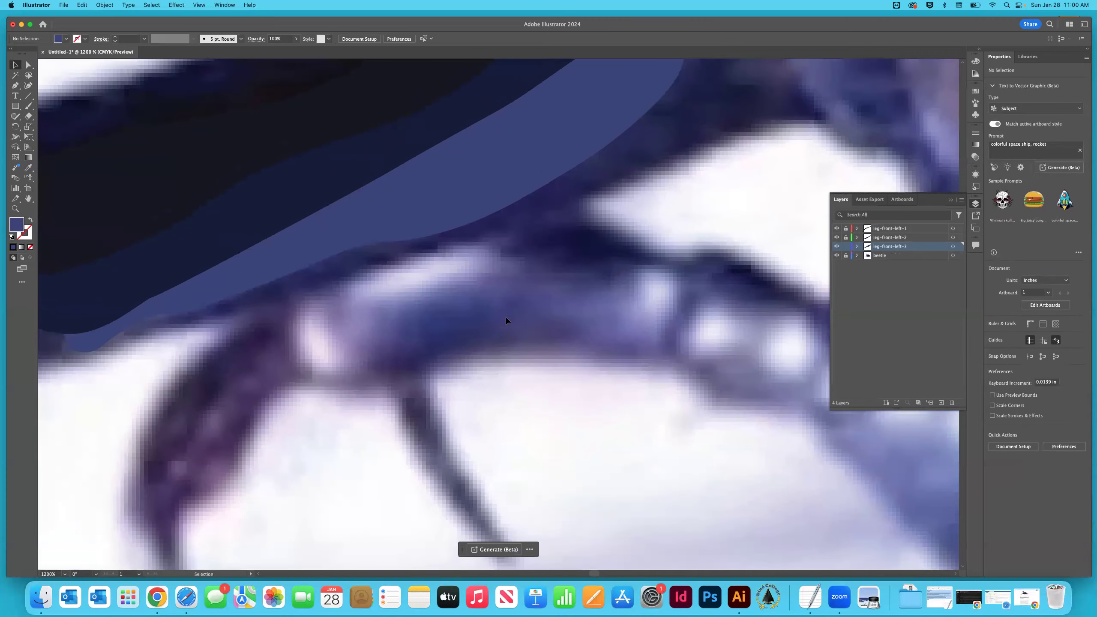
scroll(506, 320, "up", 3)
scroll(506, 321, "right", 6)
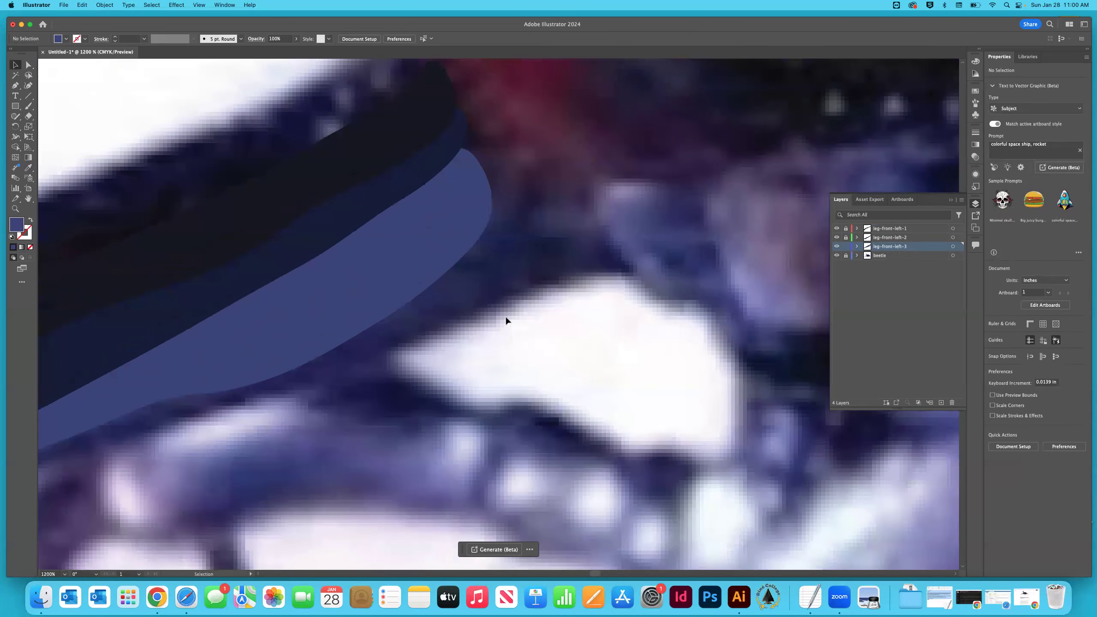
scroll(506, 320, "up", 2)
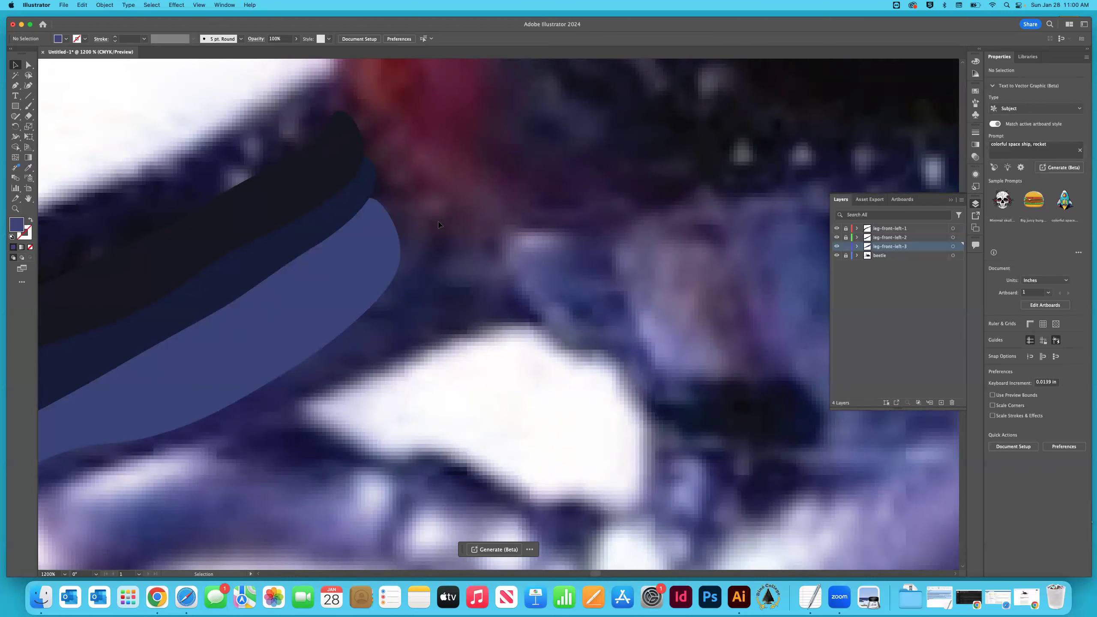
key("i")
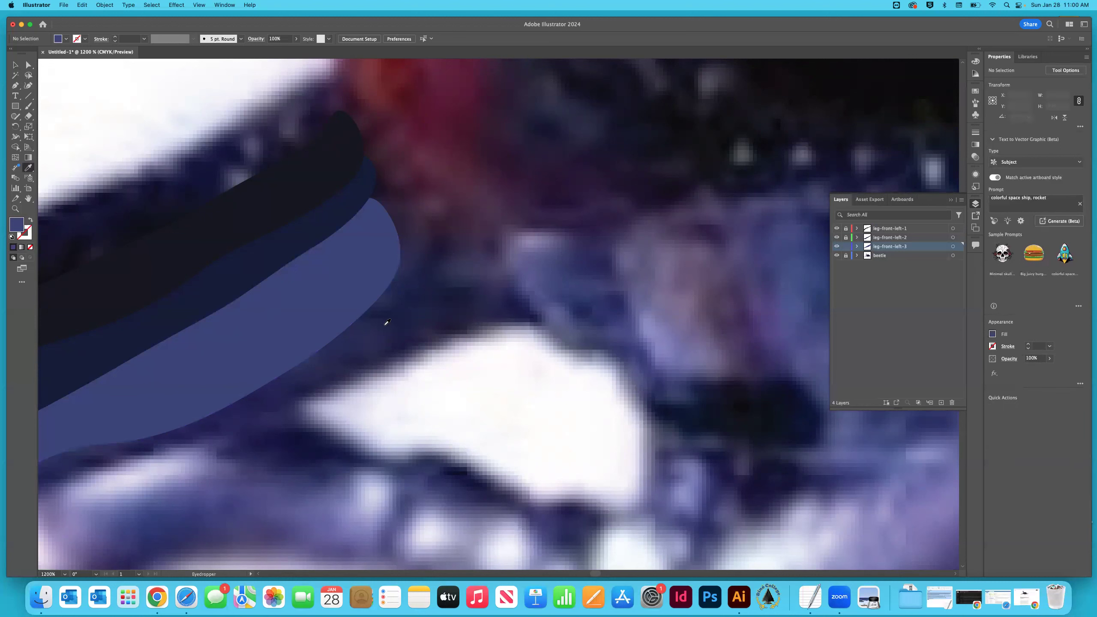
left_click(388, 323)
Add a new layer above leg-front-left-3 and name it leg-front-left-4.
left_click(942, 403)
left_click(890, 256)
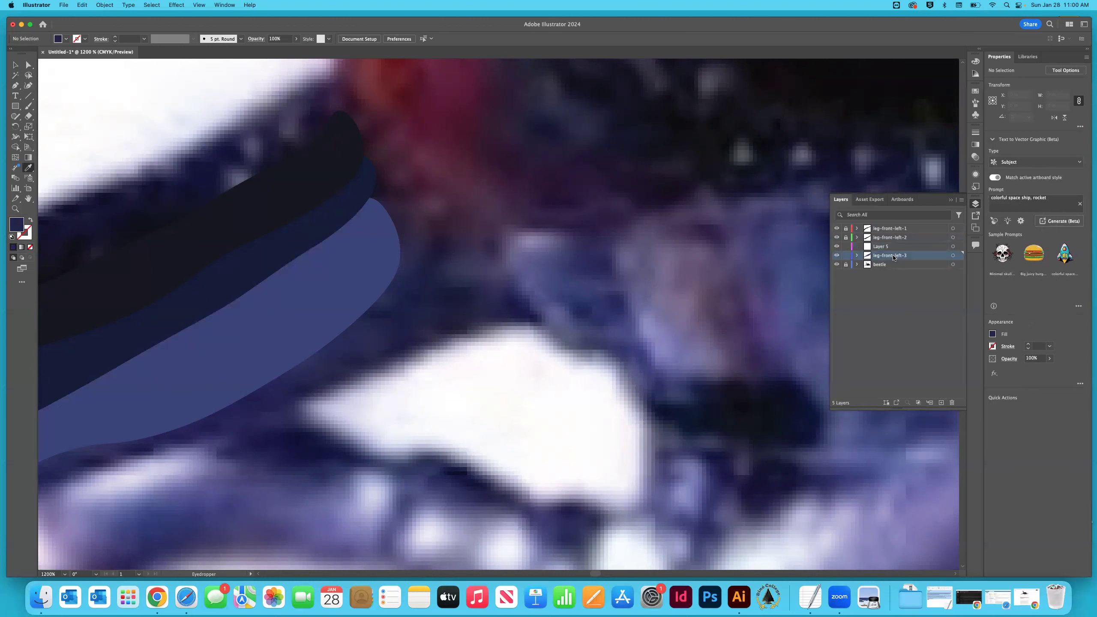
double_click(893, 256)
key("super+c")
double_click(887, 247)
key("super+v")
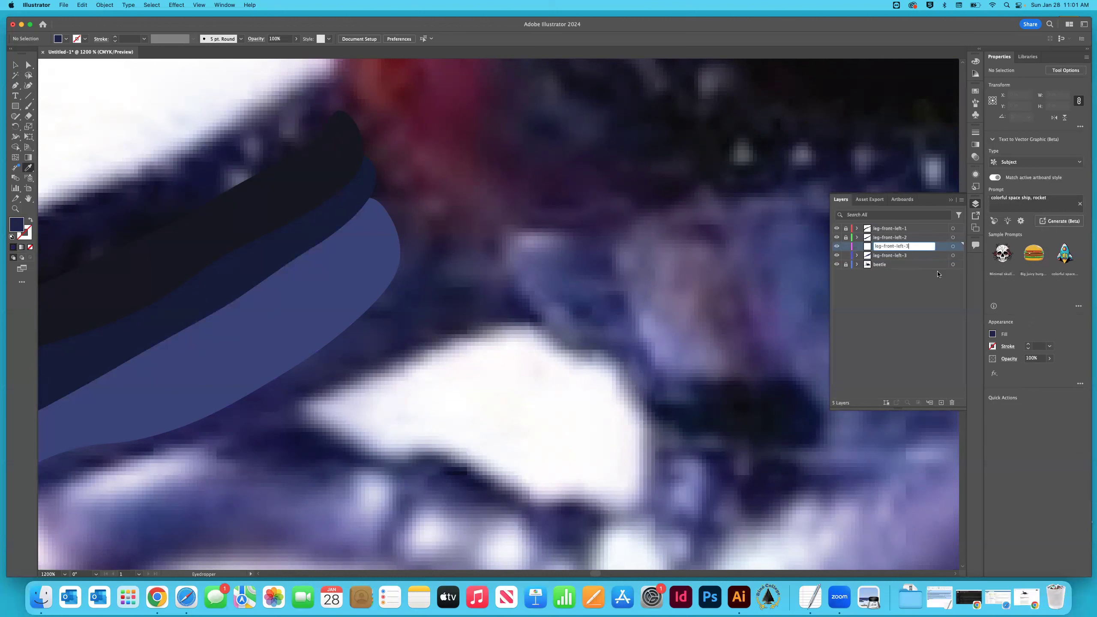
key("Return")
Trace the dark navy underside of the leg with the Curvature tool as a closed shape about 1.12 by 0.64 in.
scroll(449, 268, "left", 3)
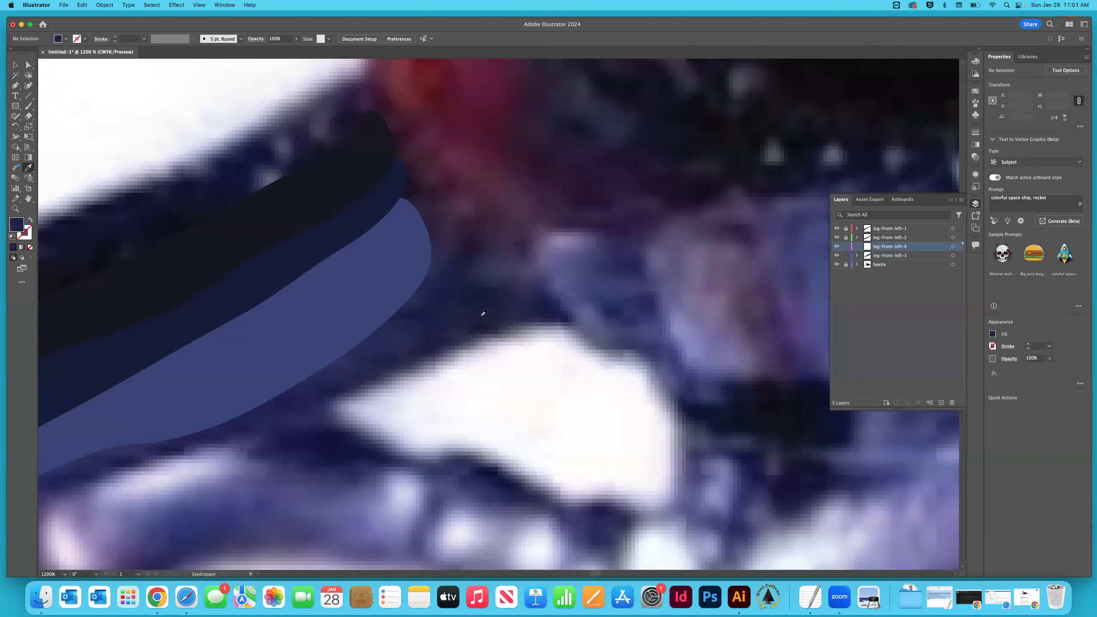
left_click(28, 86)
left_click(403, 176)
left_click(428, 200)
left_click(450, 245)
left_click(462, 293)
left_click(475, 333)
left_click(461, 338)
left_click(426, 356)
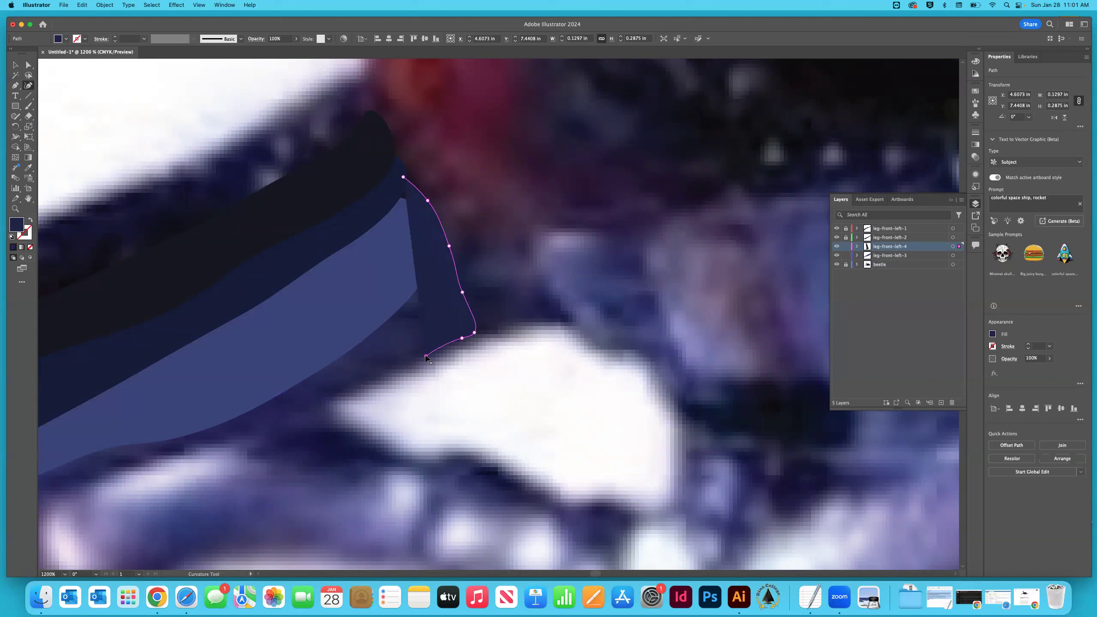
left_click(367, 385)
left_click(333, 395)
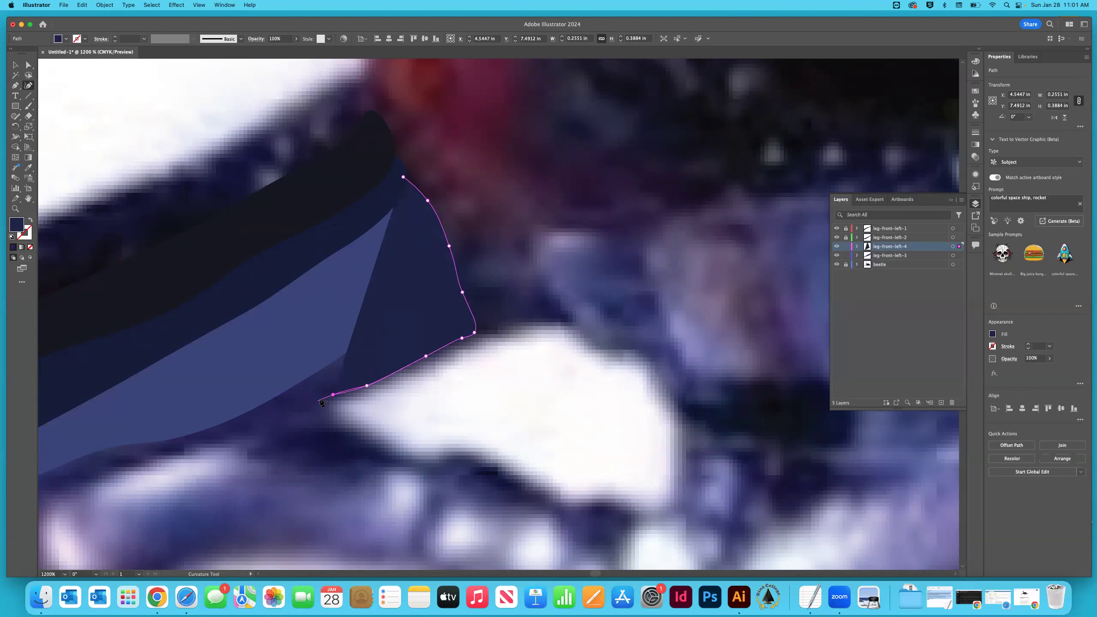
scroll(320, 401, "left", 6)
scroll(328, 400, "down", 2)
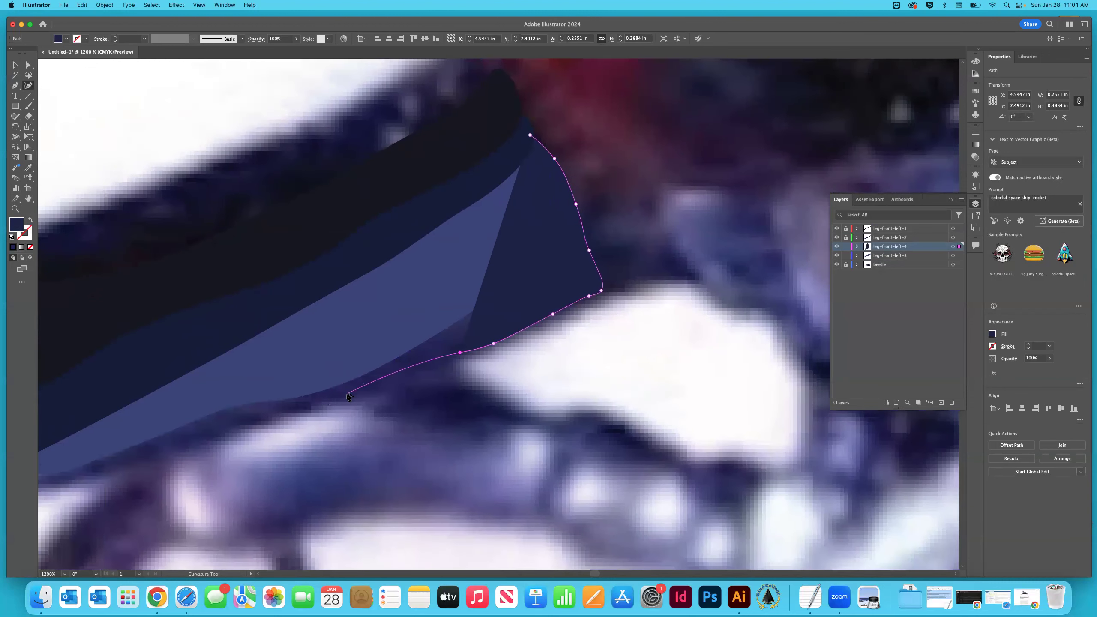
left_click(353, 394)
left_click(309, 406)
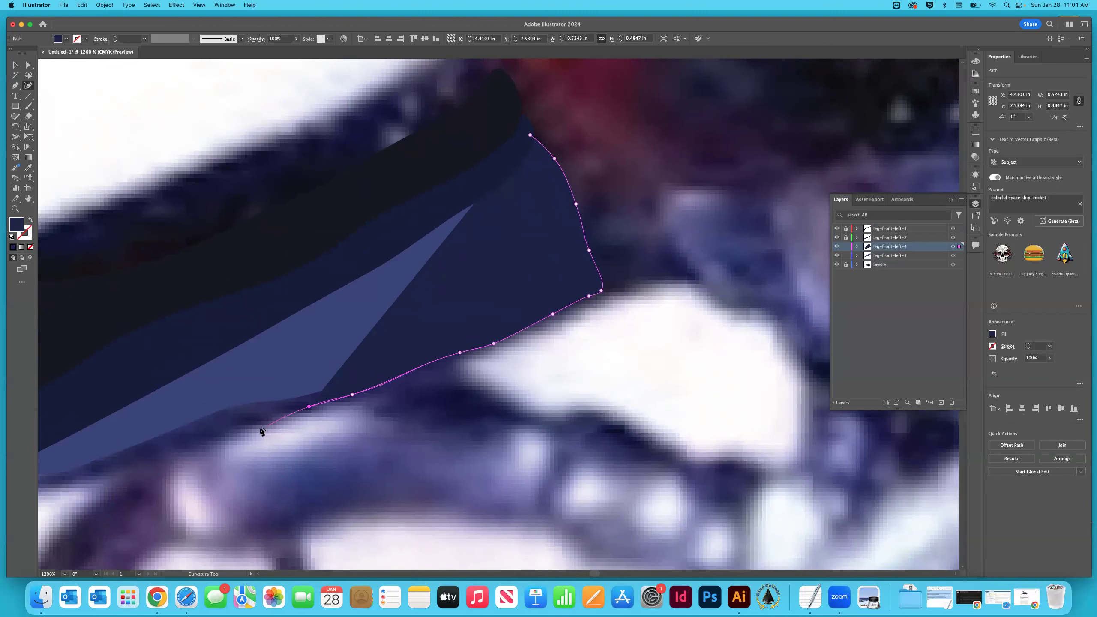
left_click(257, 419)
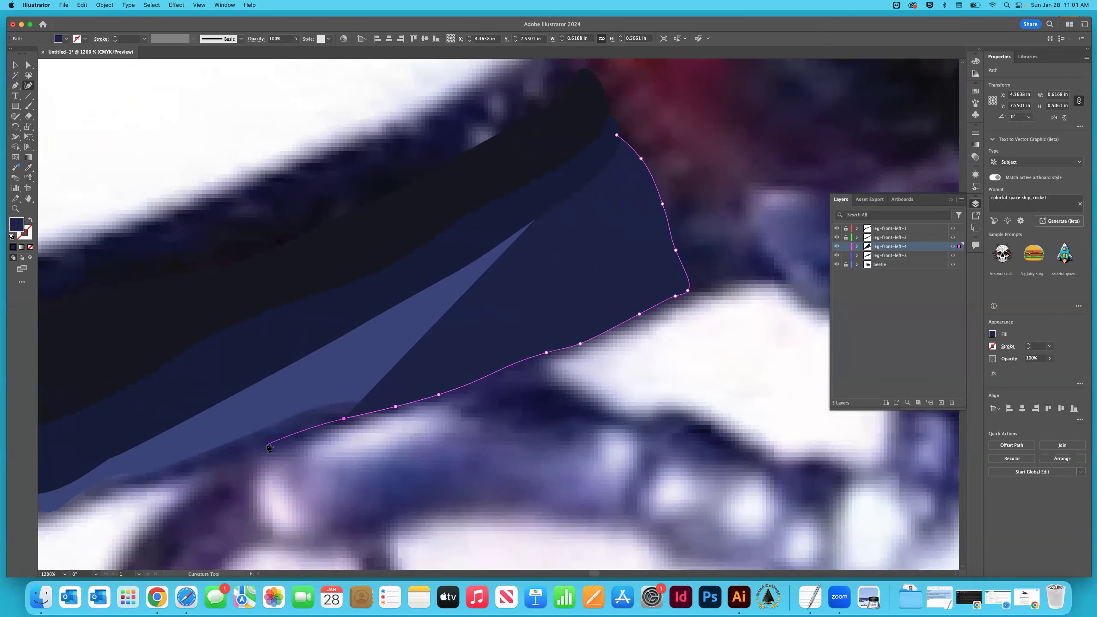
left_click(267, 445)
left_click(196, 470)
left_click(173, 481)
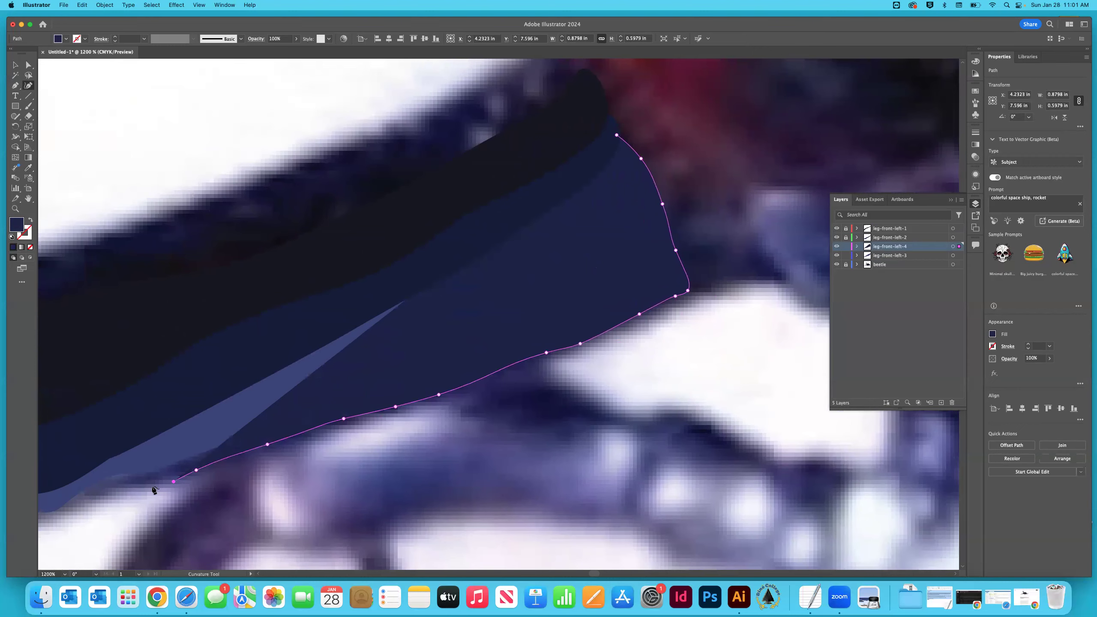
left_click(141, 487)
scroll(204, 490, "left", 5)
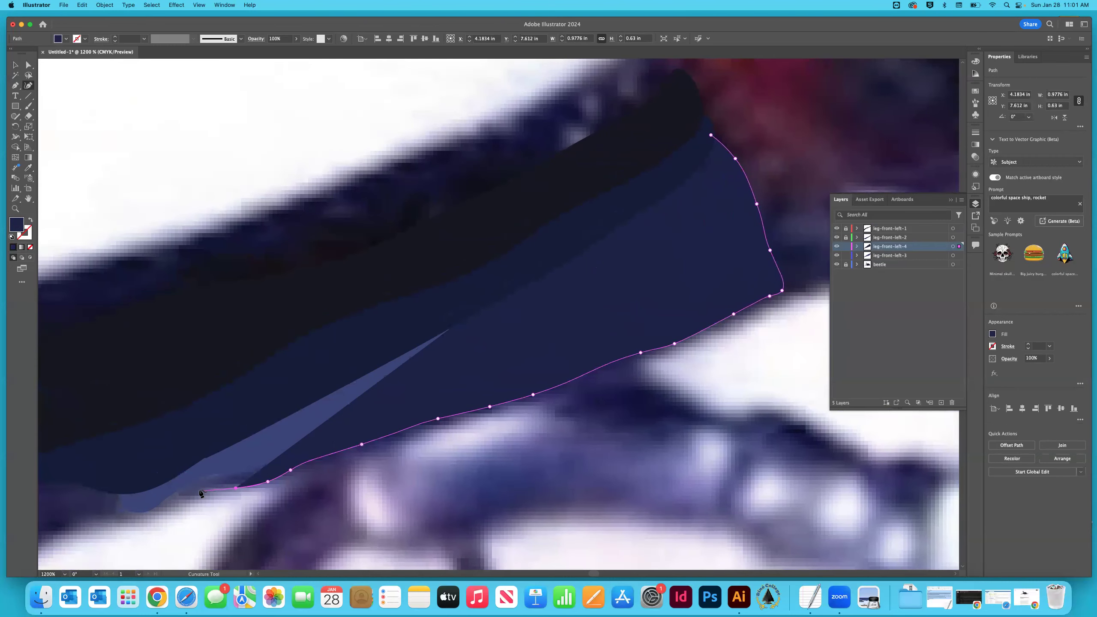
left_click(196, 489)
left_click(182, 492)
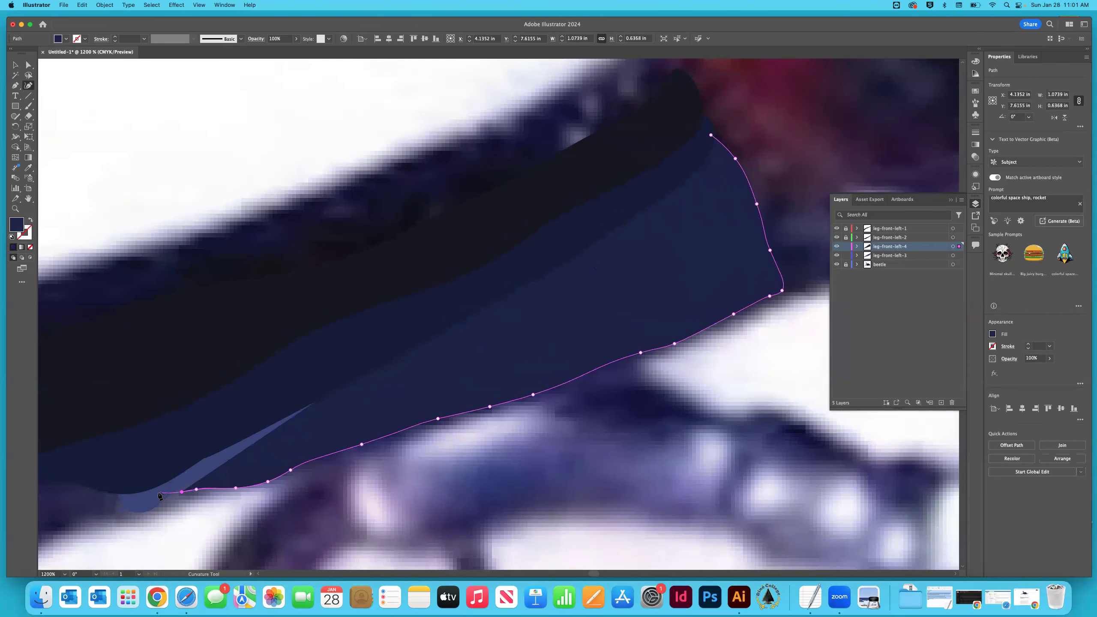
left_click(159, 494)
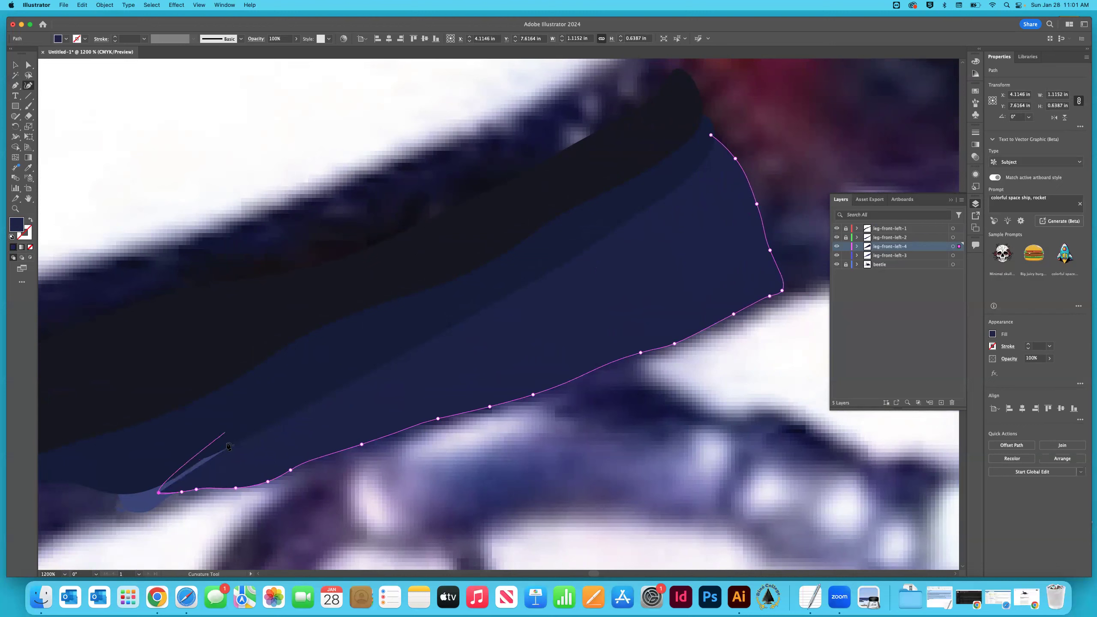
left_click(172, 462)
left_click(318, 400)
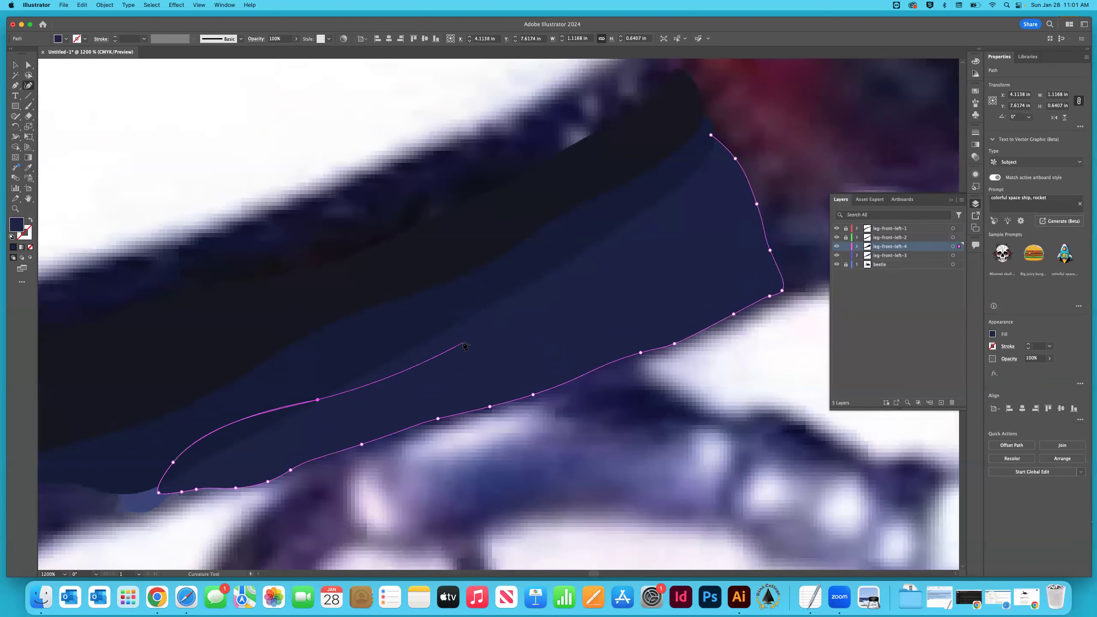
left_click(463, 343)
left_click(632, 265)
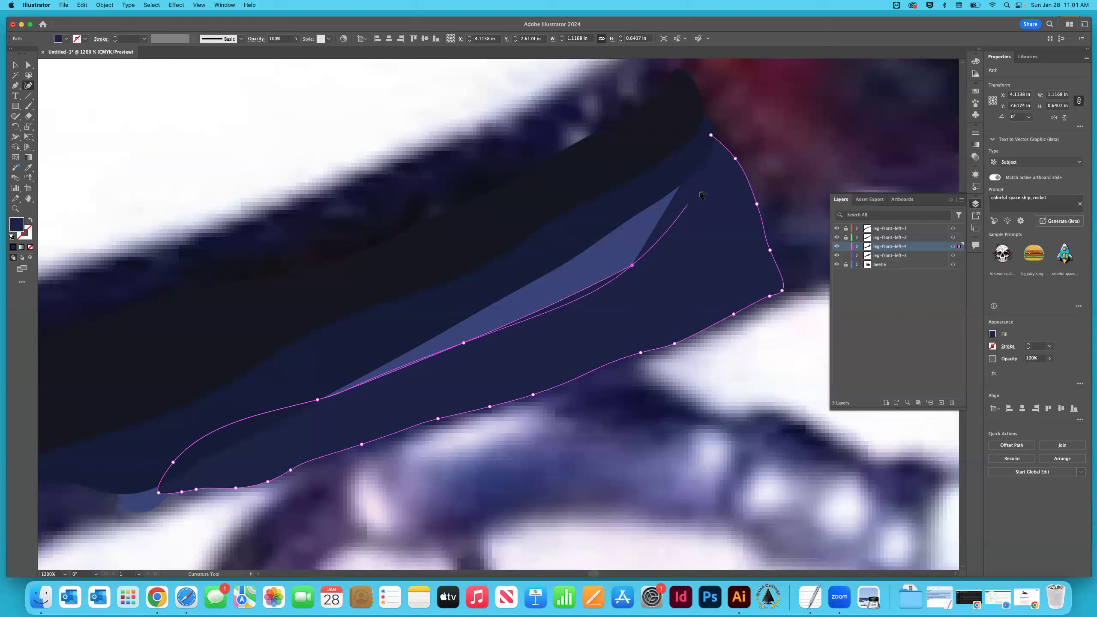
left_click(702, 192)
left_click(711, 135)
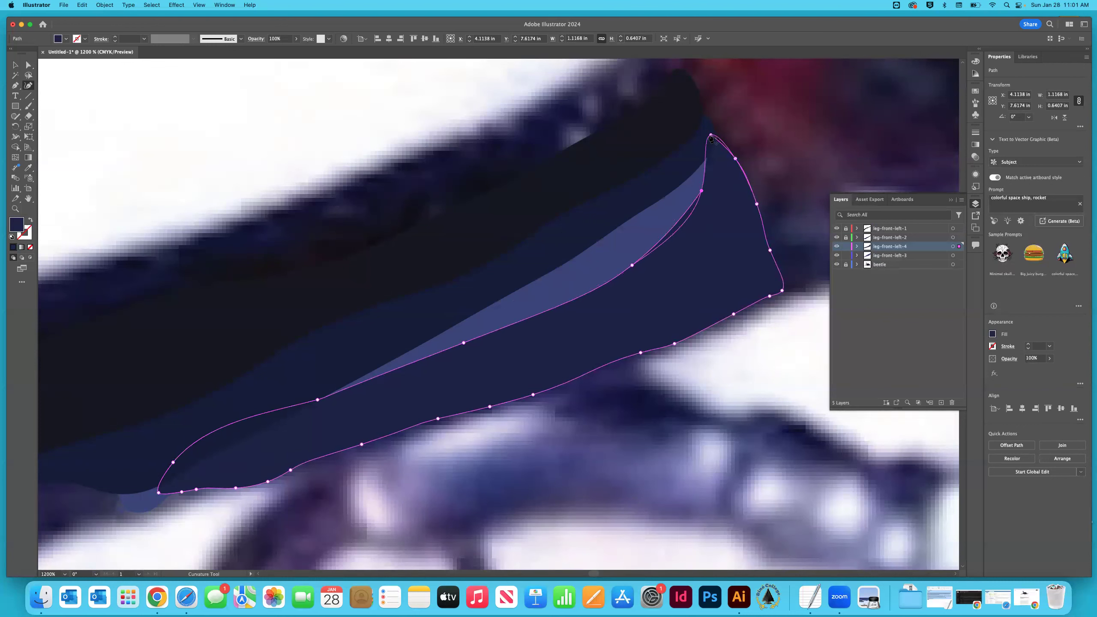
key("v")
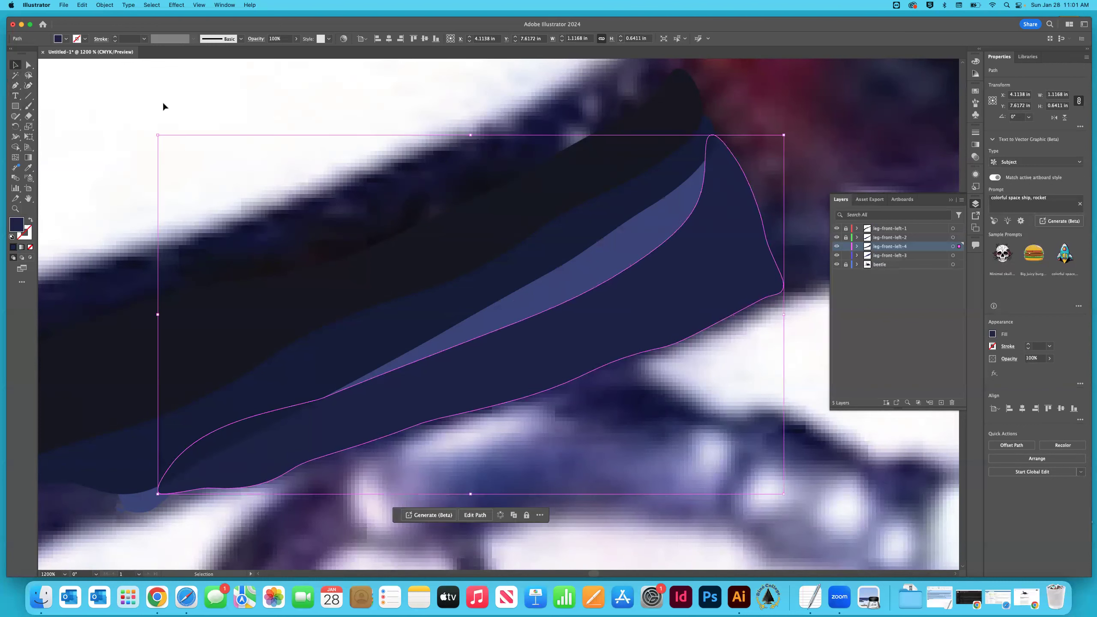
left_click(163, 101)
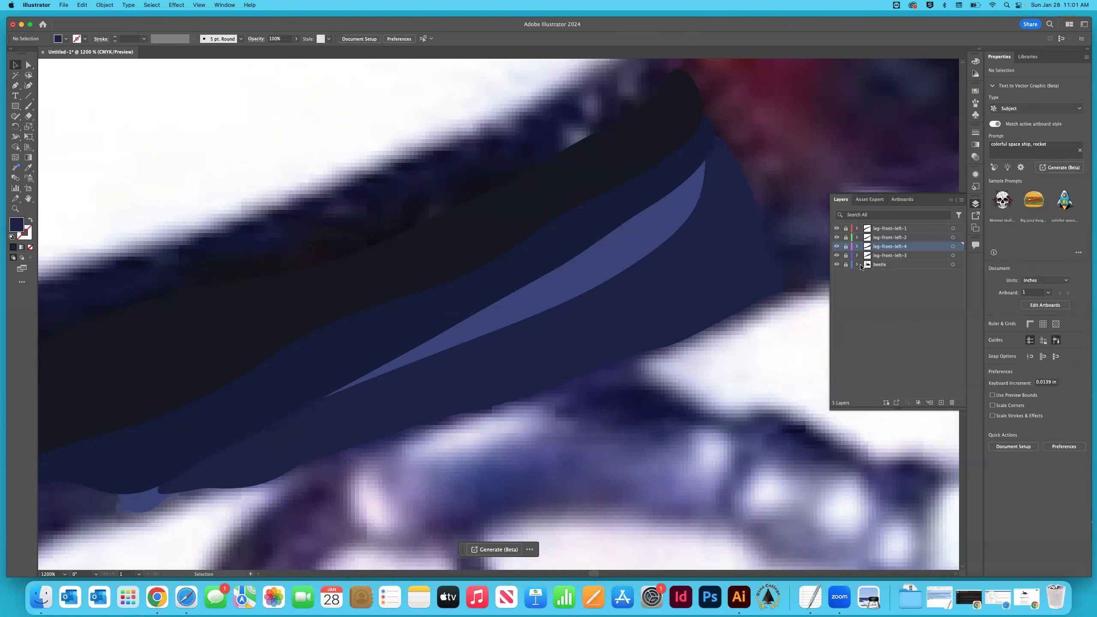
Move the leg-front-left-4 layer below leg-front-left-3.
left_click_drag(884, 249, 888, 261)
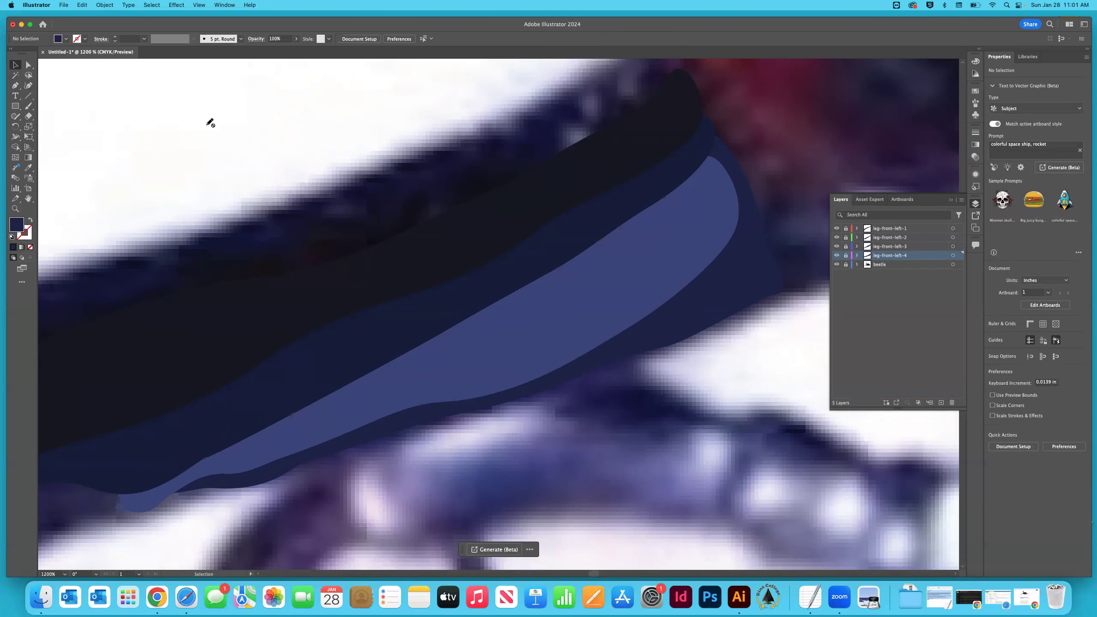
Compare the stacked leg shapes with the beetle photo hidden and shown, and examine the untraced lower section of the leg.
key("super+minus")
key("super+minus")
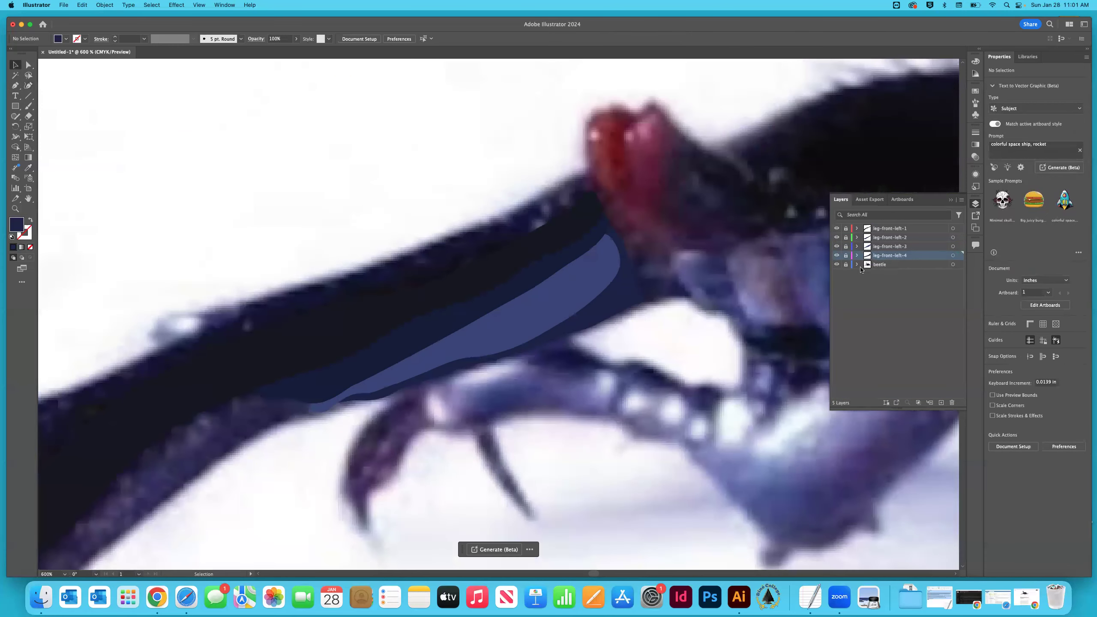
left_click(836, 264)
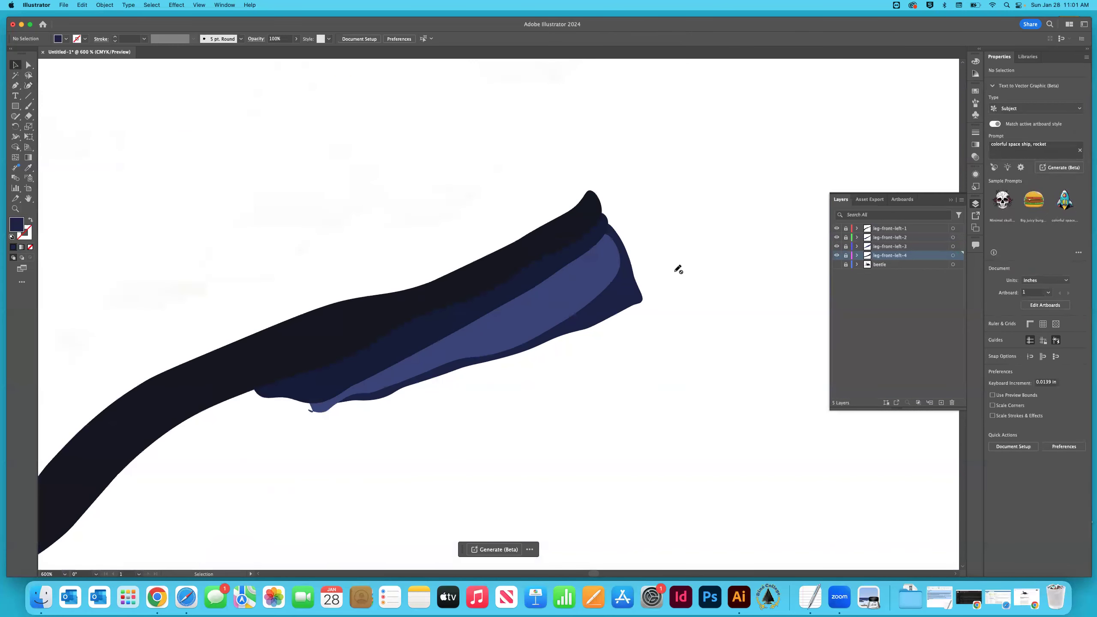
left_click(837, 265)
left_click(837, 265)
left_click(837, 266)
left_click(837, 266)
left_click(837, 265)
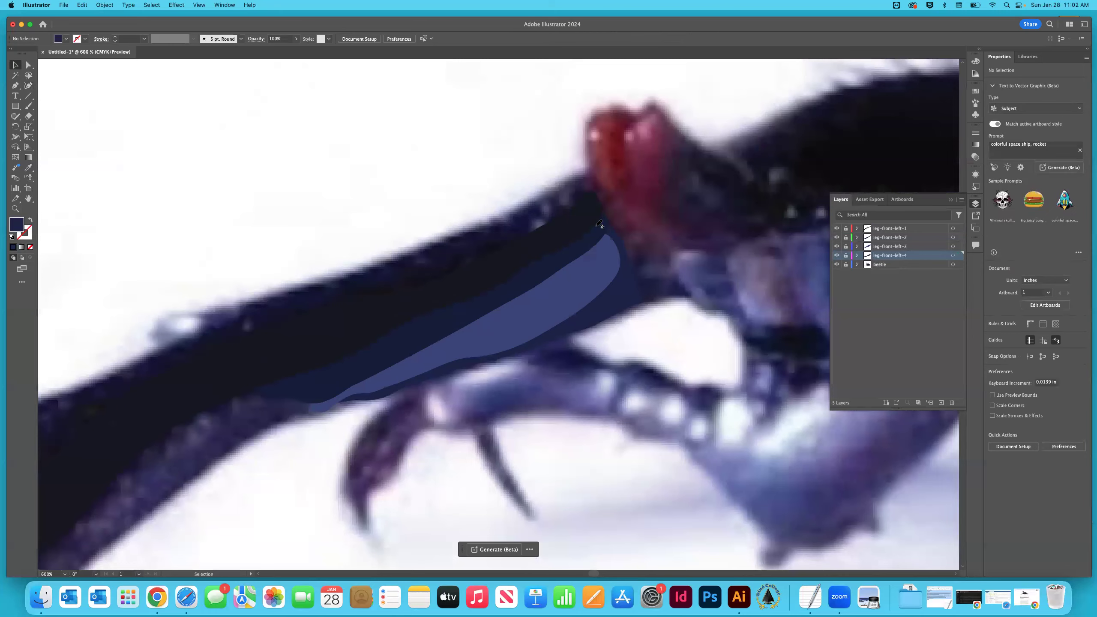
scroll(599, 224, "left", 10)
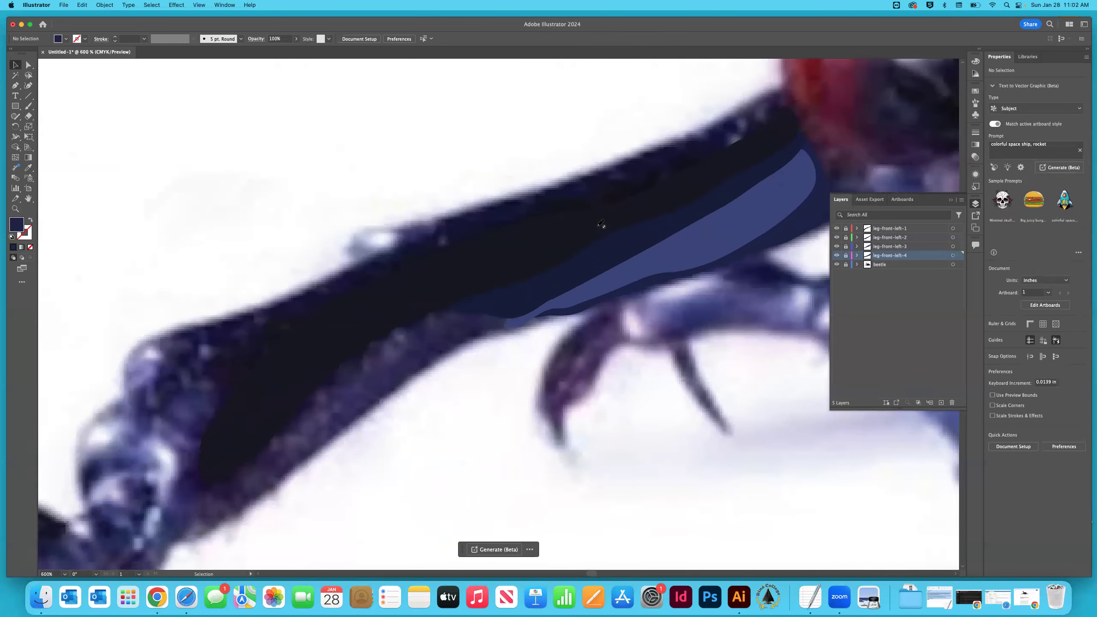
scroll(610, 227, "down", 5)
scroll(610, 226, "right", 5)
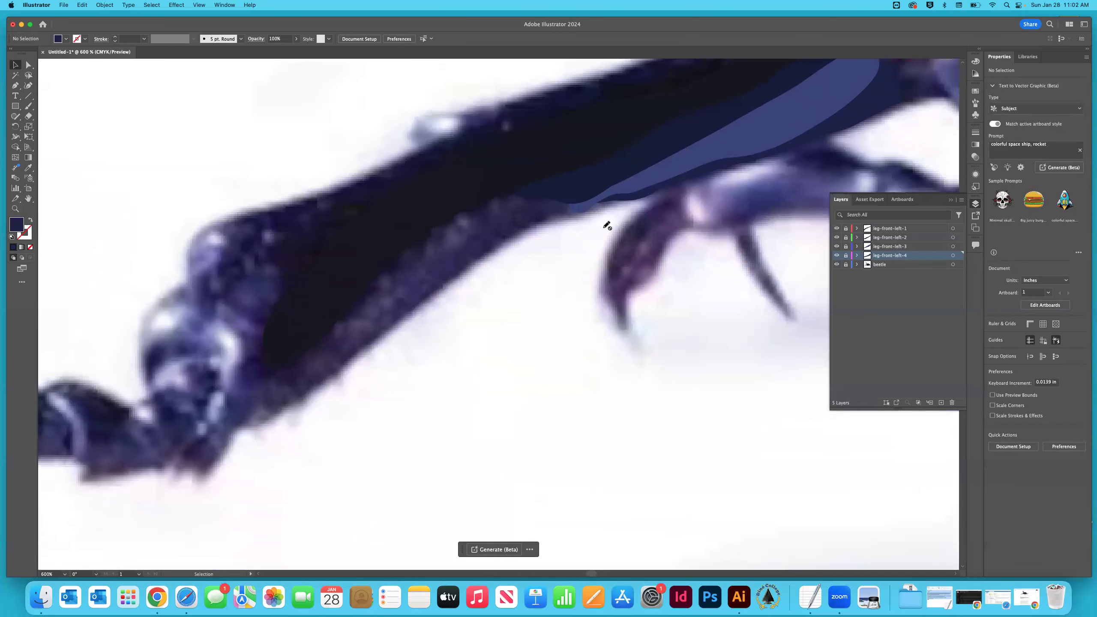
scroll(608, 224, "left", 10)
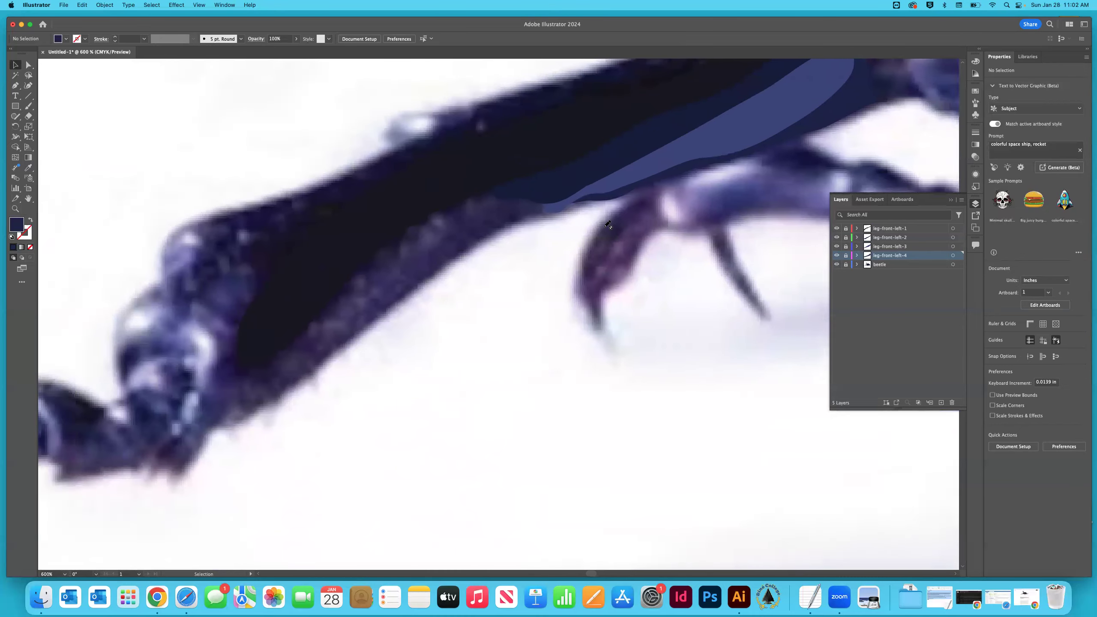
Add a new layer directly above leg-front-left-4 for the lower leg section.
scroll(607, 224, "left", 10)
scroll(608, 224, "down", 4)
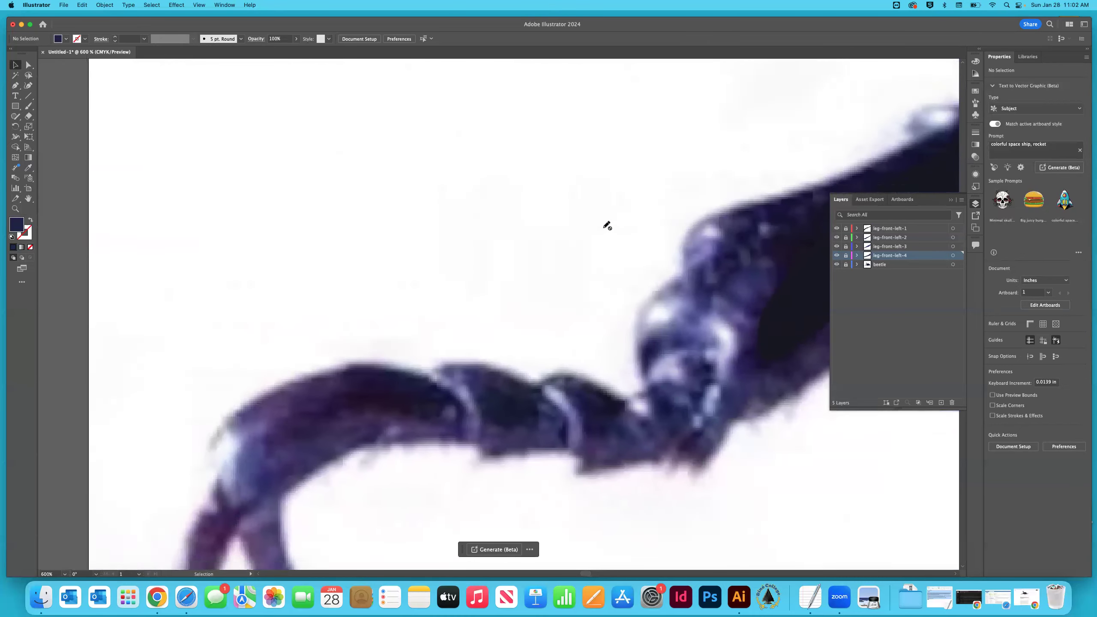
scroll(607, 225, "down", 4)
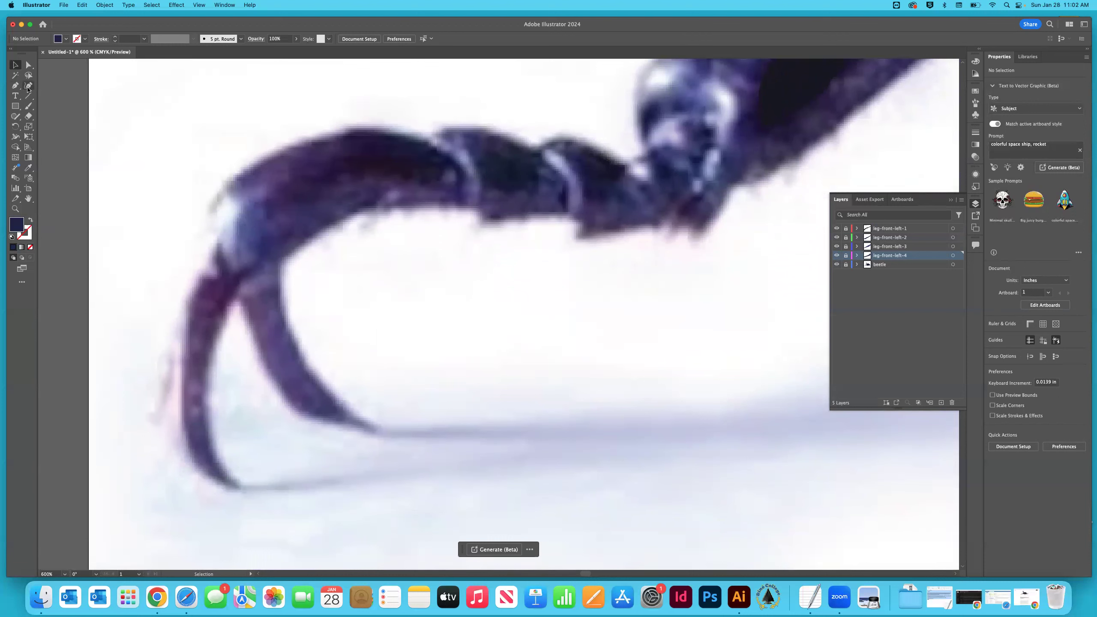
left_click(28, 87)
scroll(54, 123, "right", 1)
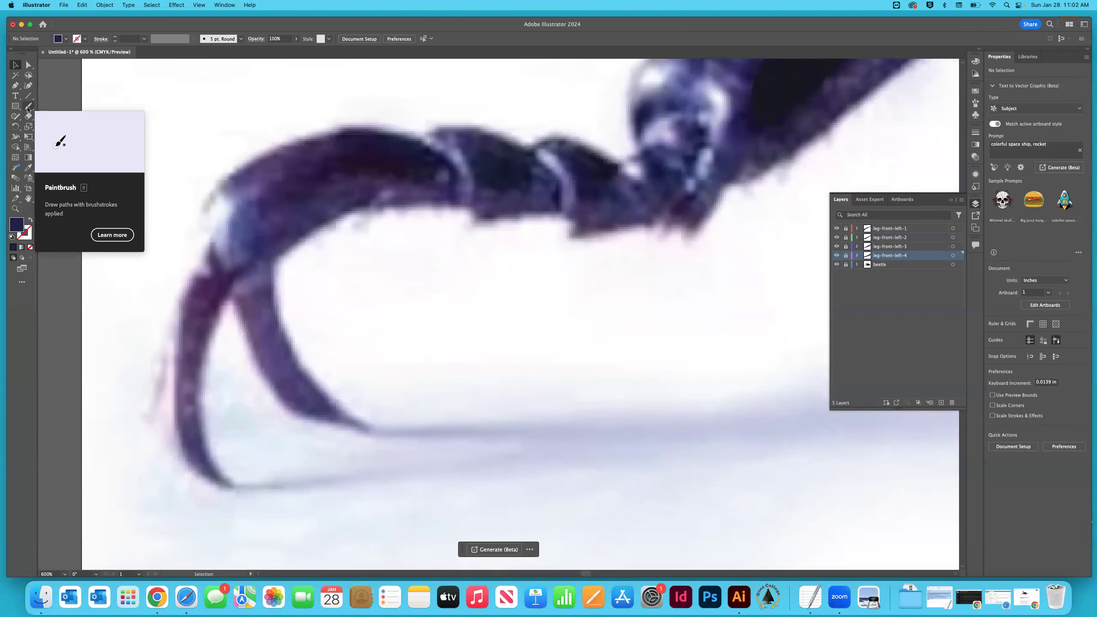
left_click(28, 107)
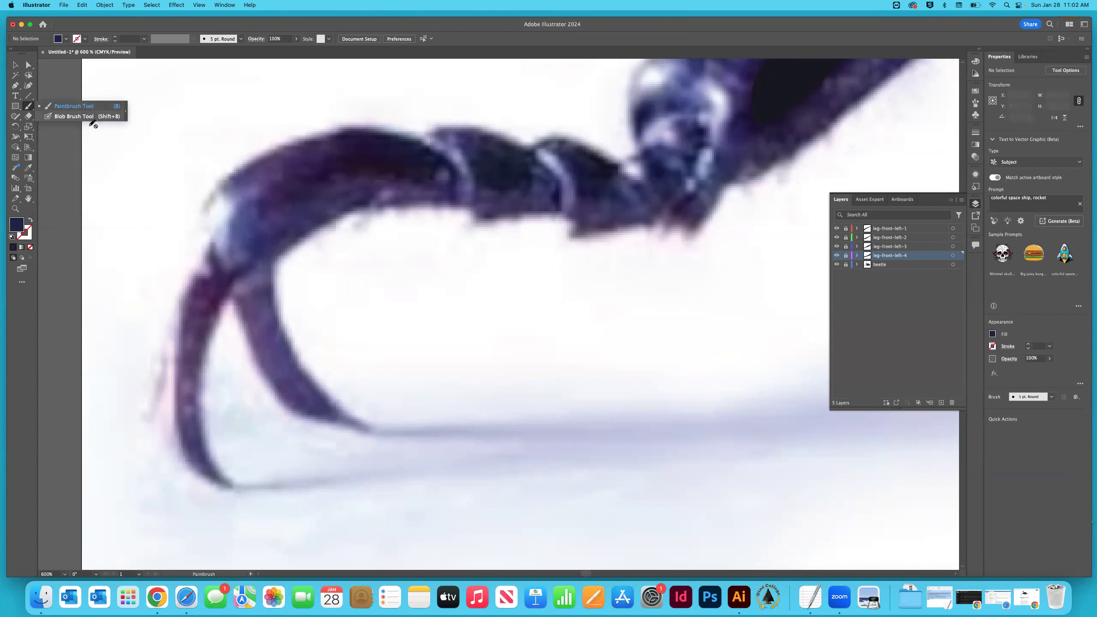
key("shift+b")
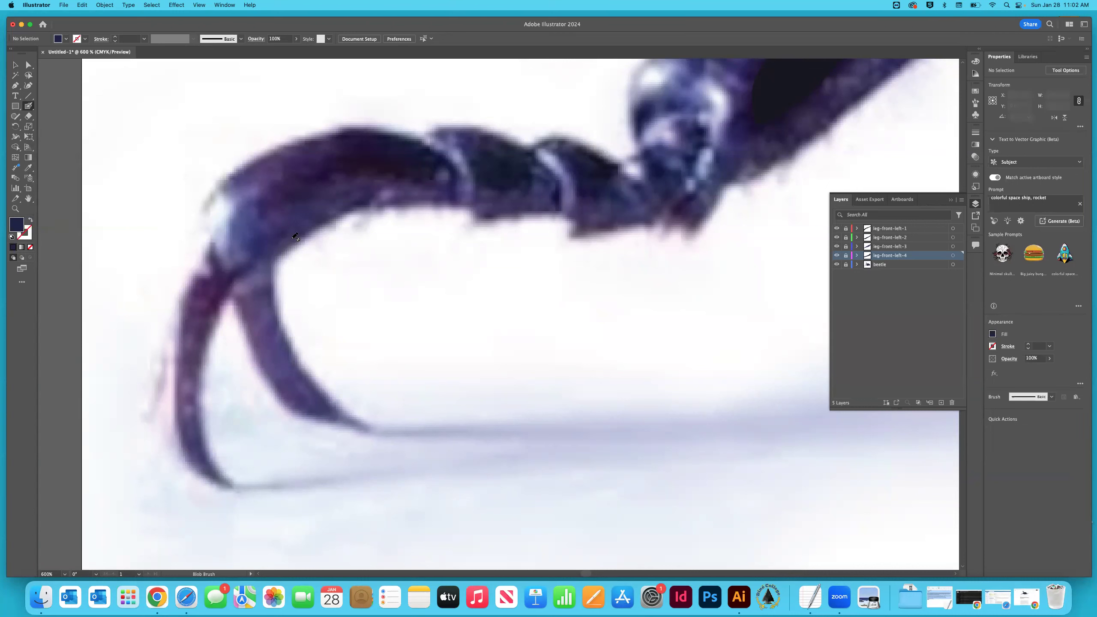
left_click(27, 108)
left_click(60, 106)
left_click(941, 403)
Paint a wavy navy test stroke about 1.00 by 0.22 in beneath the lower leg with the Paintbrush, shift it slightly, and raise its middle anchor point.
mouse_move(376, 282)
left_mouse_down()
mouse_move(409, 318)
mouse_move(461, 330)
mouse_move(566, 297)
mouse_move(608, 337)
mouse_move(669, 344)
left_mouse_up()
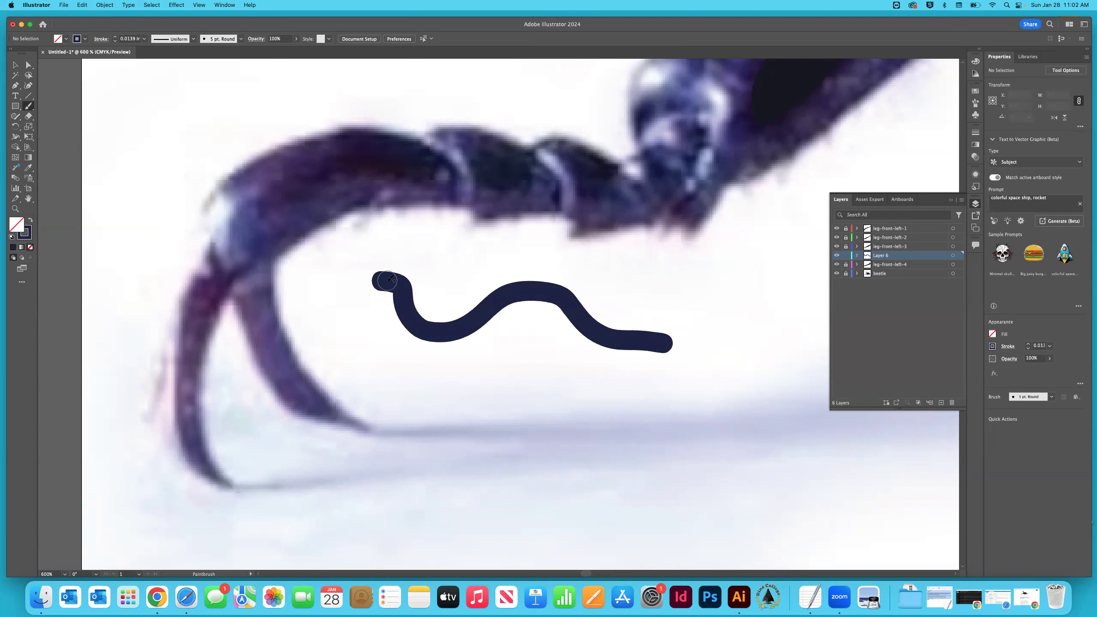
left_click(12, 66)
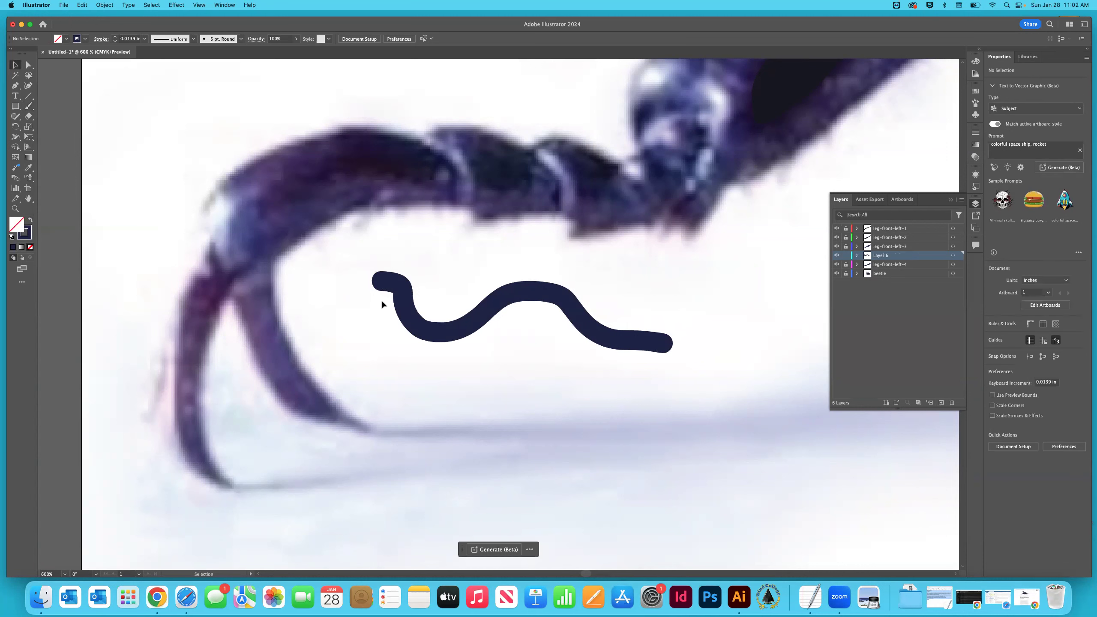
left_click(459, 339)
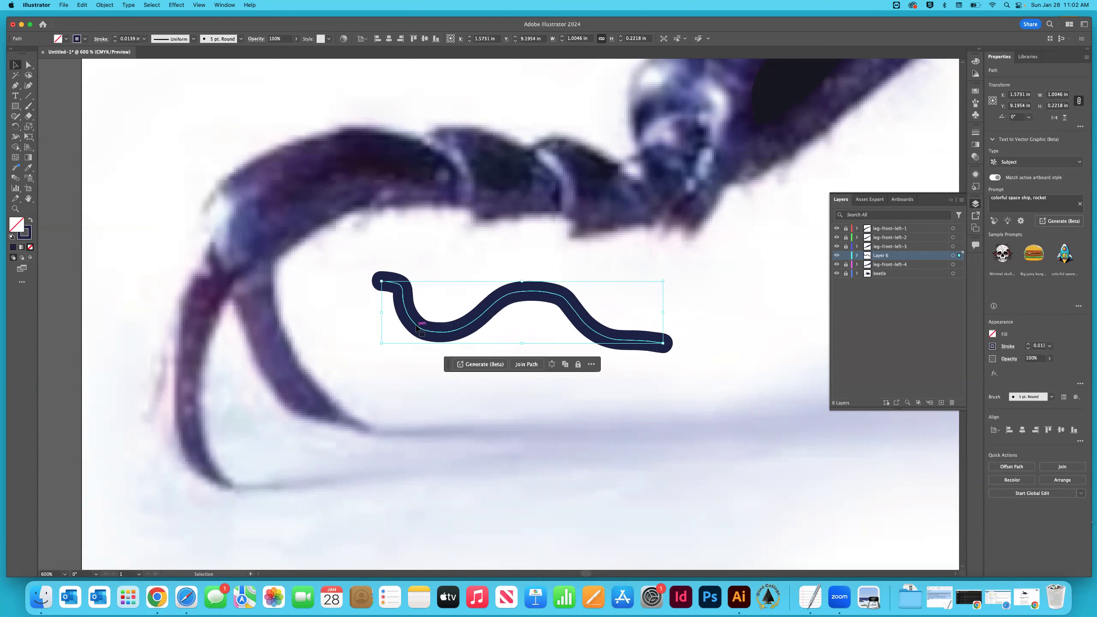
left_click_drag(417, 327, 394, 339)
scroll(221, 224, "down", 1)
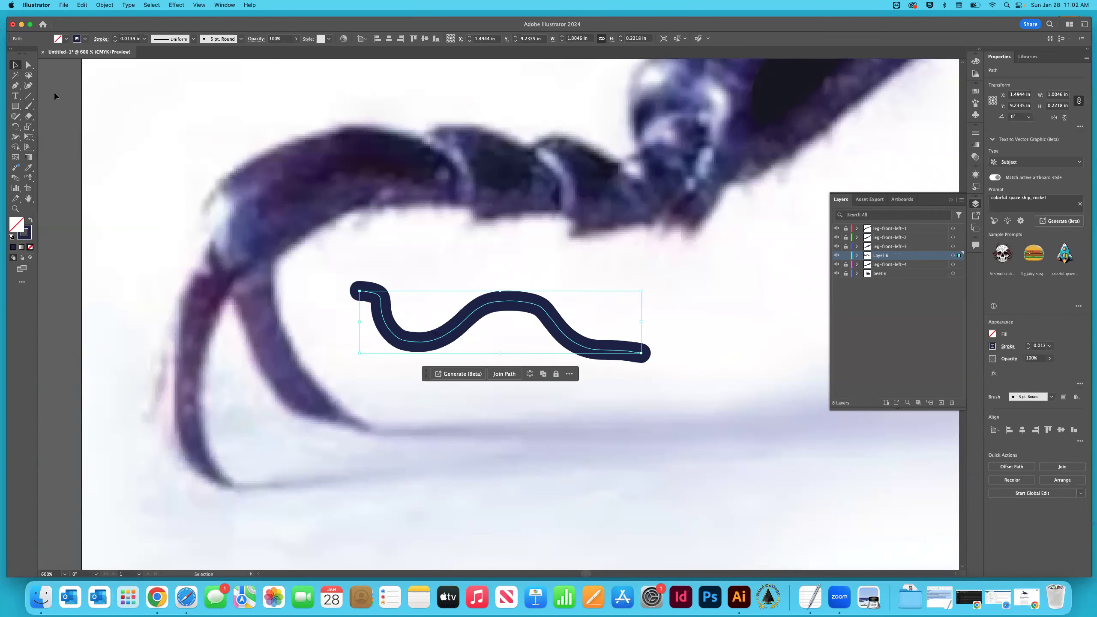
left_click(24, 65)
left_click_drag(500, 301, 500, 288)
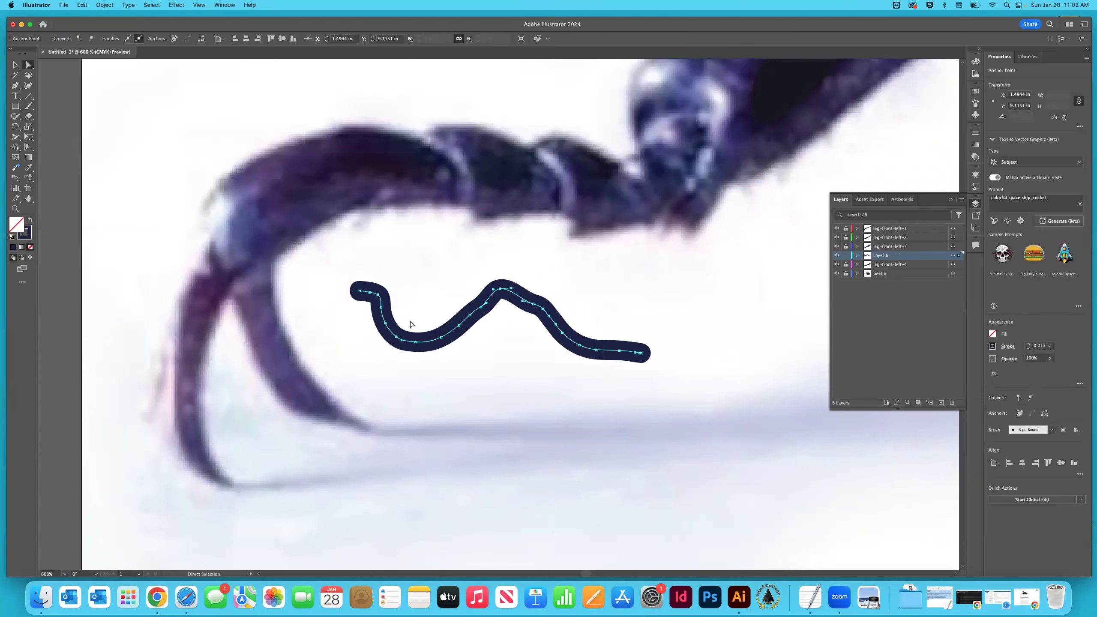
left_click(405, 281)
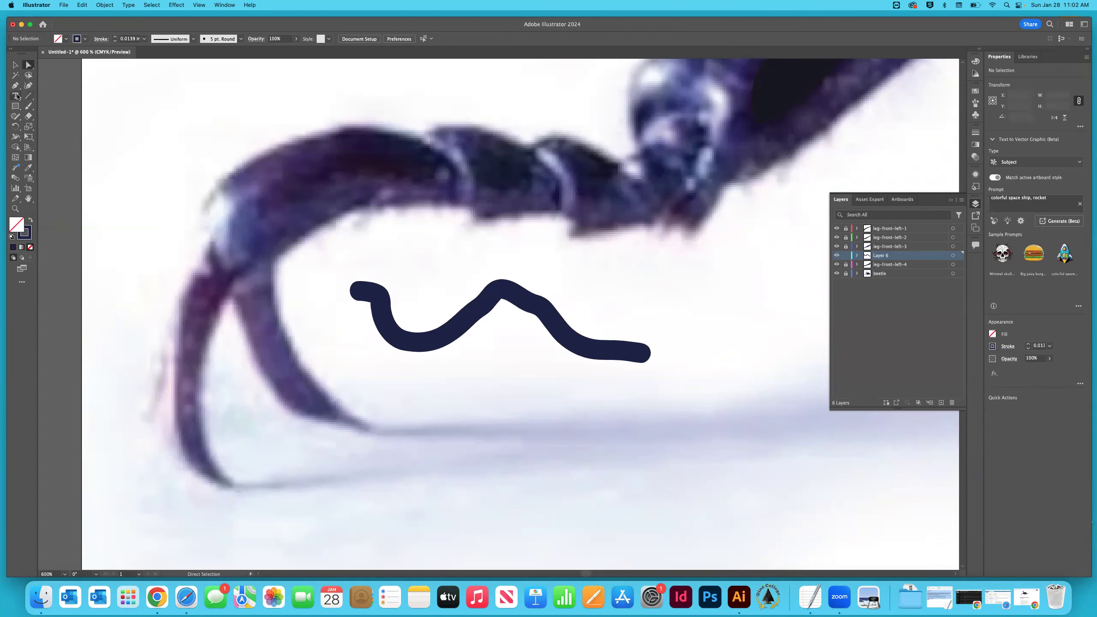
Paint a solid patch about 0.49 by 0.27 in below the wavy stroke with the Blob Brush, and compare the fill and stroke attributes of both.
left_click_drag(29, 106, 55, 117)
mouse_move(440, 392)
left_mouse_down()
mouse_move(534, 412)
mouse_move(448, 433)
mouse_move(439, 414)
mouse_move(553, 392)
mouse_move(509, 384)
left_mouse_up()
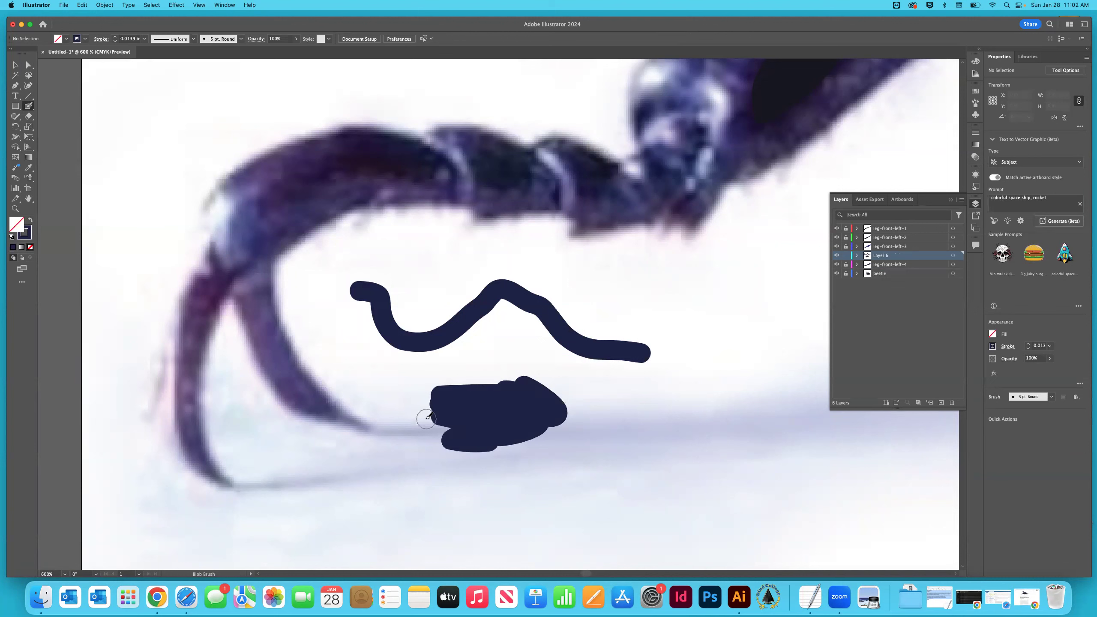
left_click(15, 64)
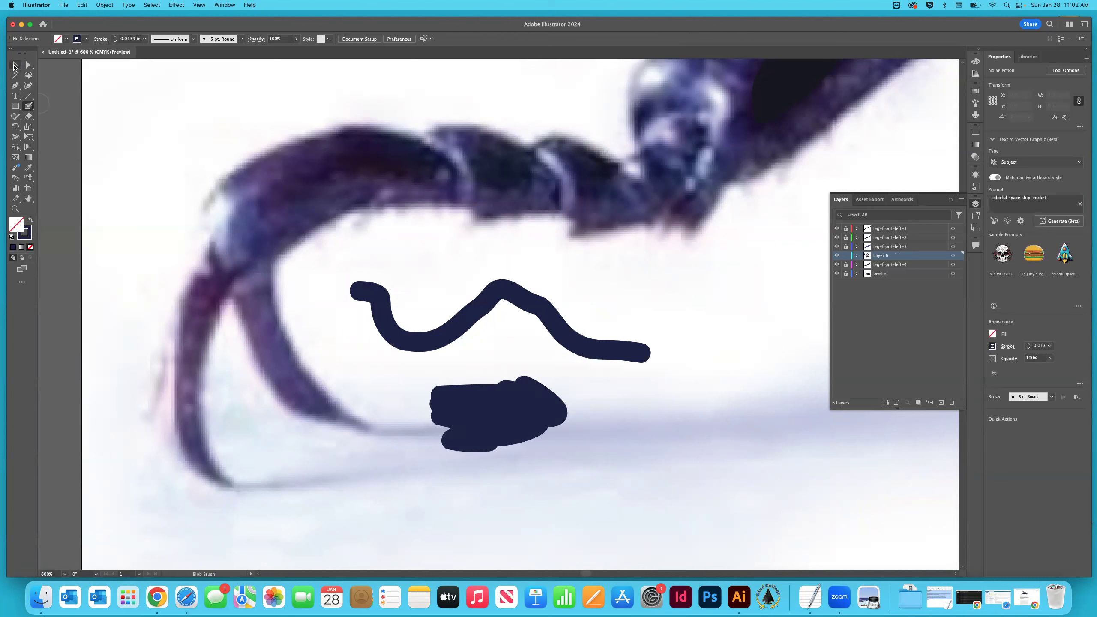
left_click(523, 432)
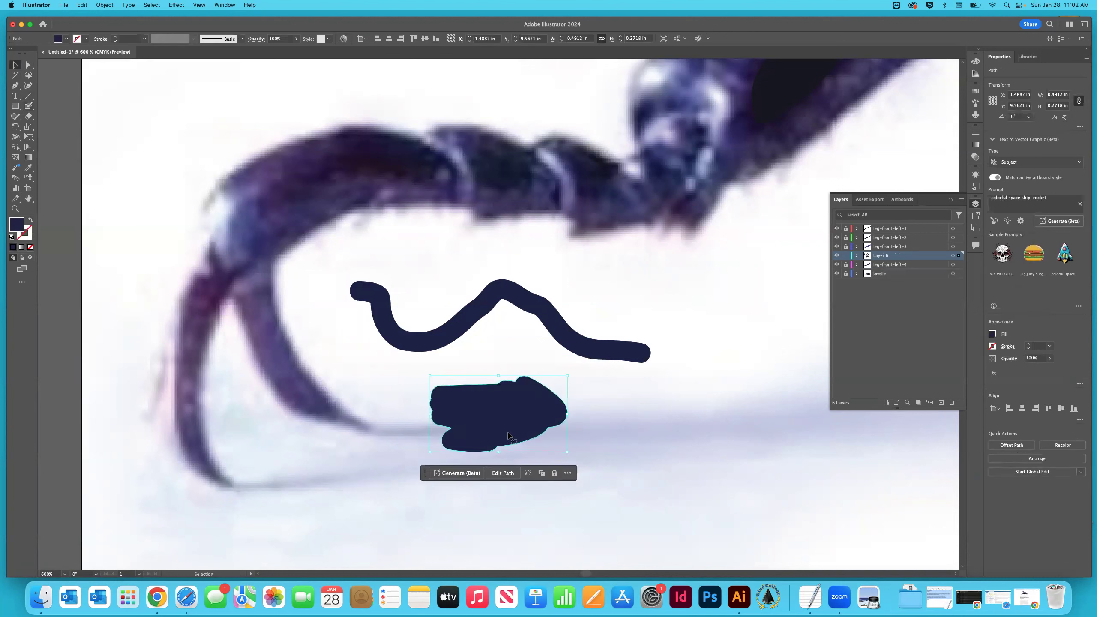
left_click(462, 329)
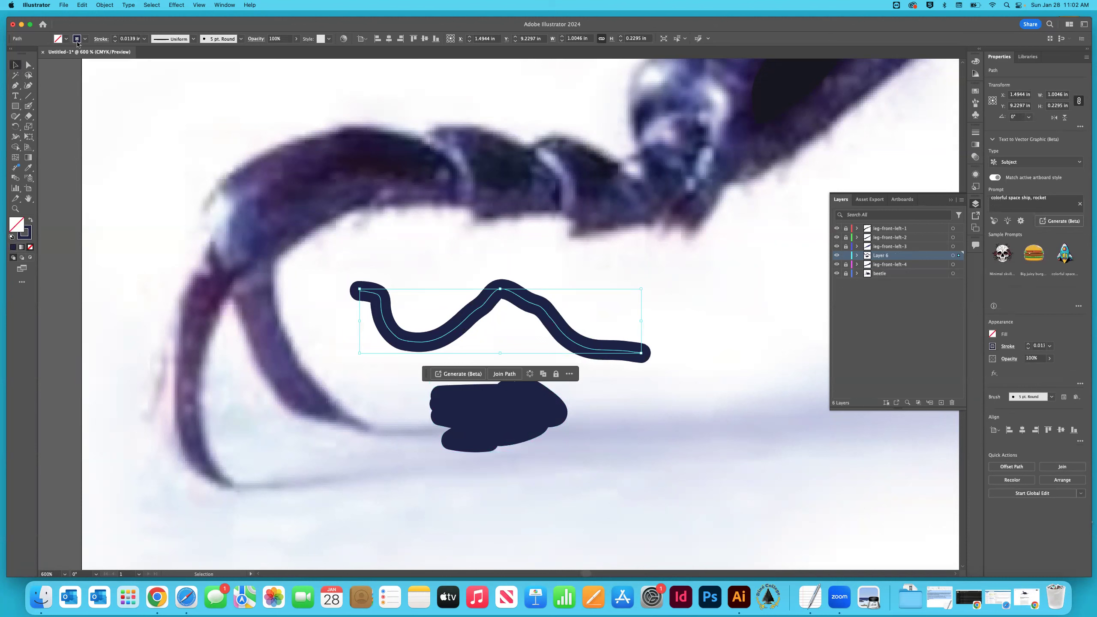
left_click(500, 414)
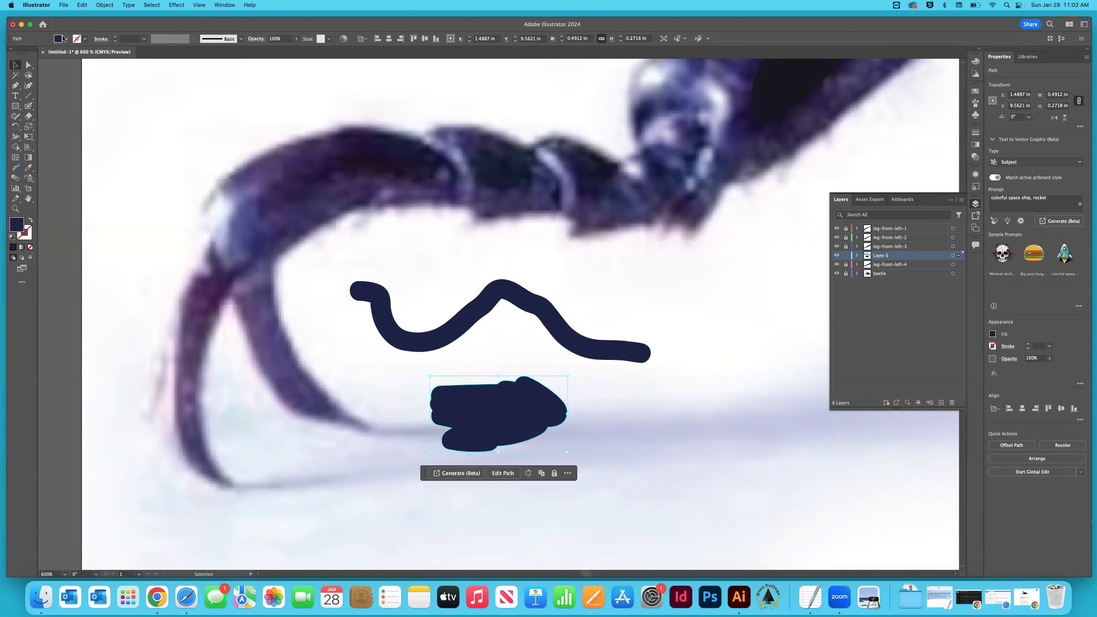
left_click(584, 421)
left_click(546, 413)
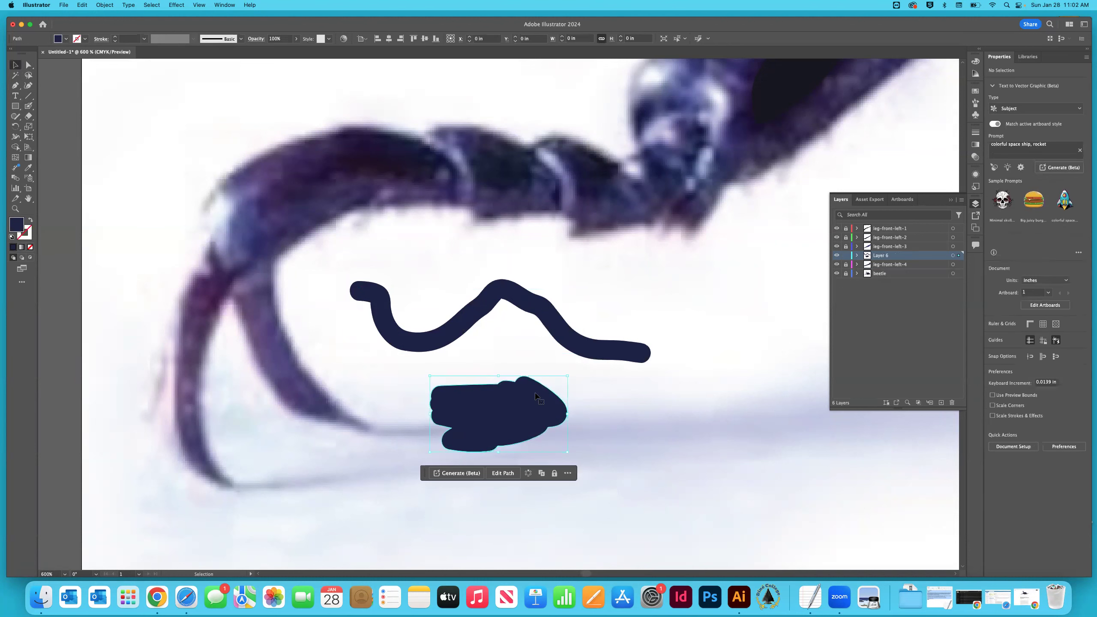
Delete the wavy Paintbrush stroke and the solid Blob Brush patch from the new layer.
left_click(563, 337)
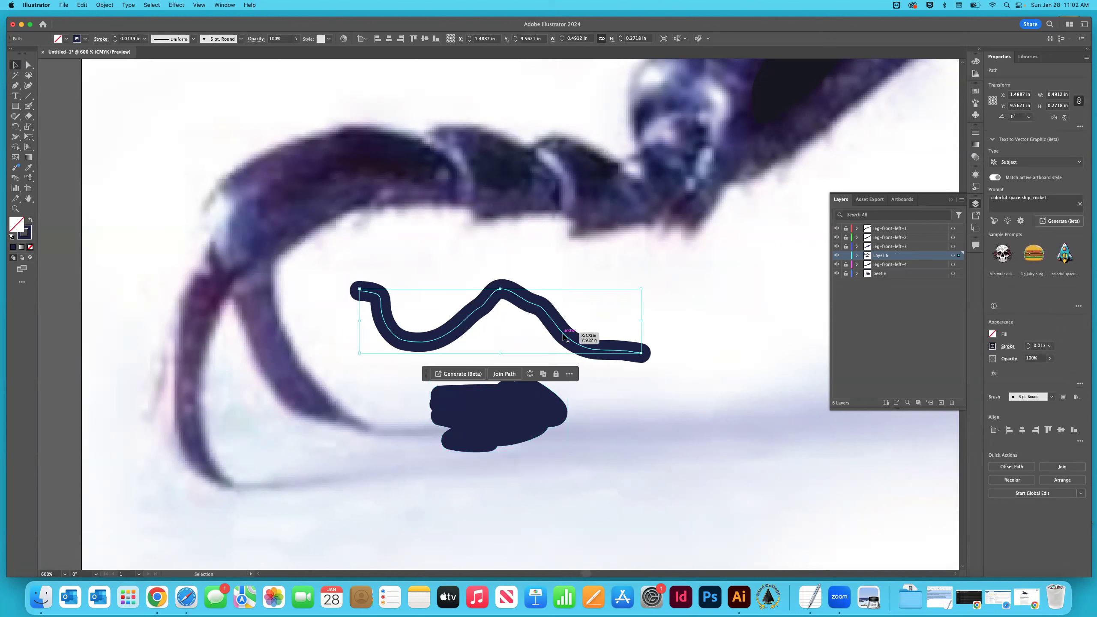
key("Delete")
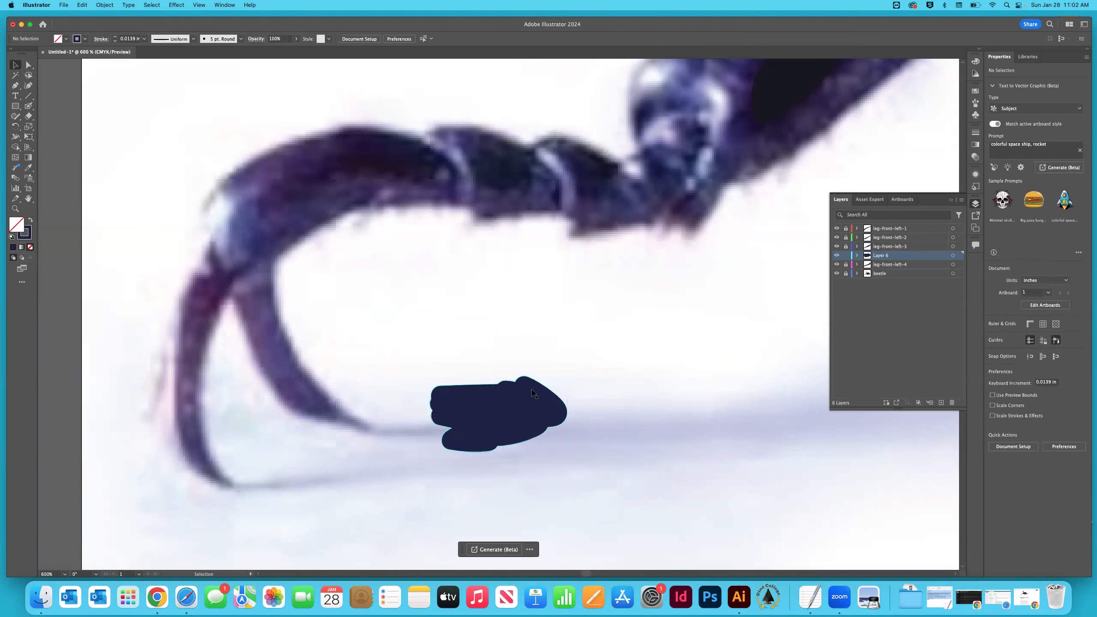
left_click(526, 371)
left_click_drag(526, 370, 494, 326)
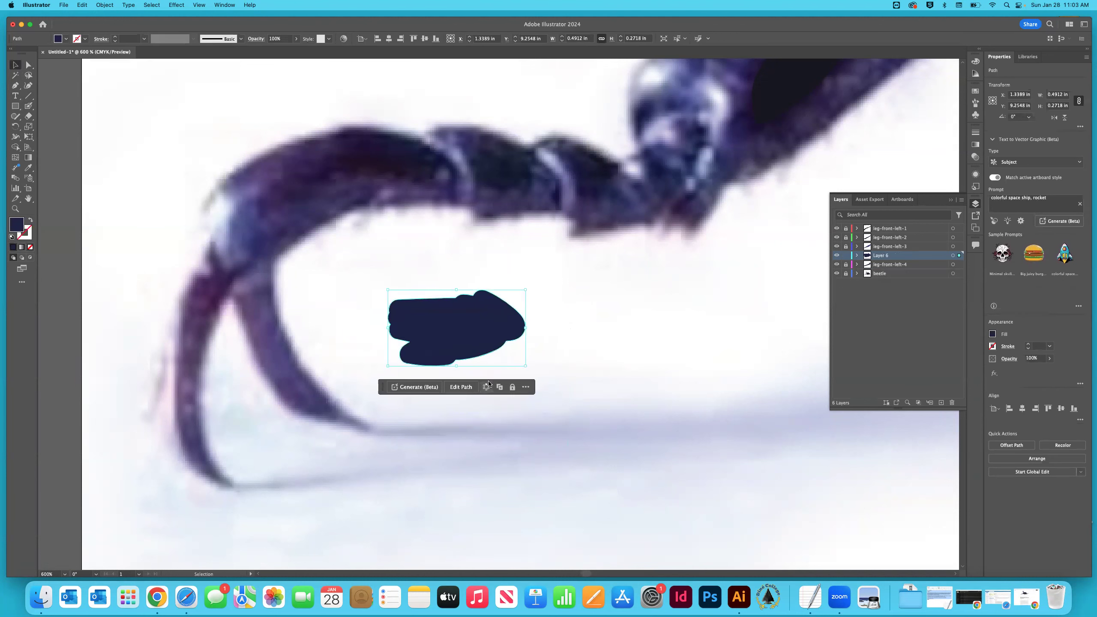
key("Delete")
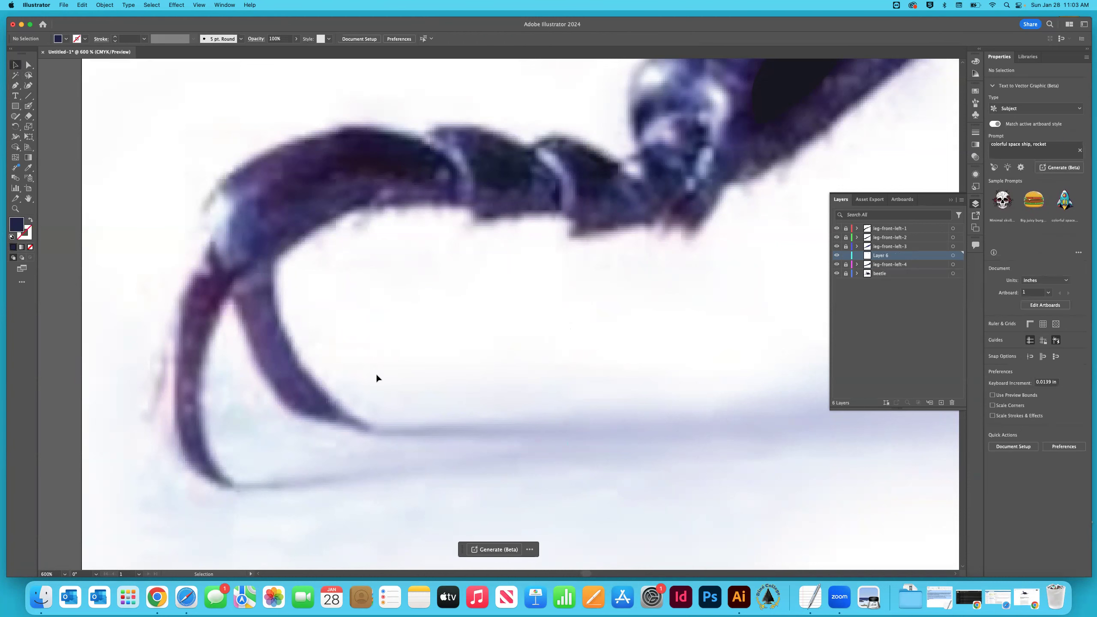
left_click(16, 87)
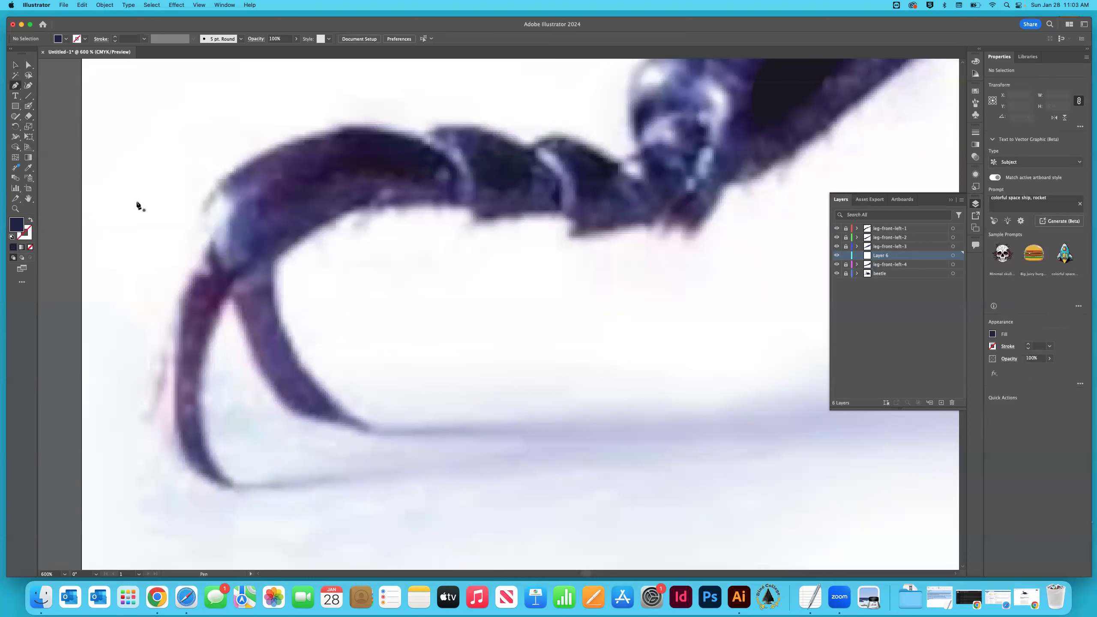
left_click(210, 239)
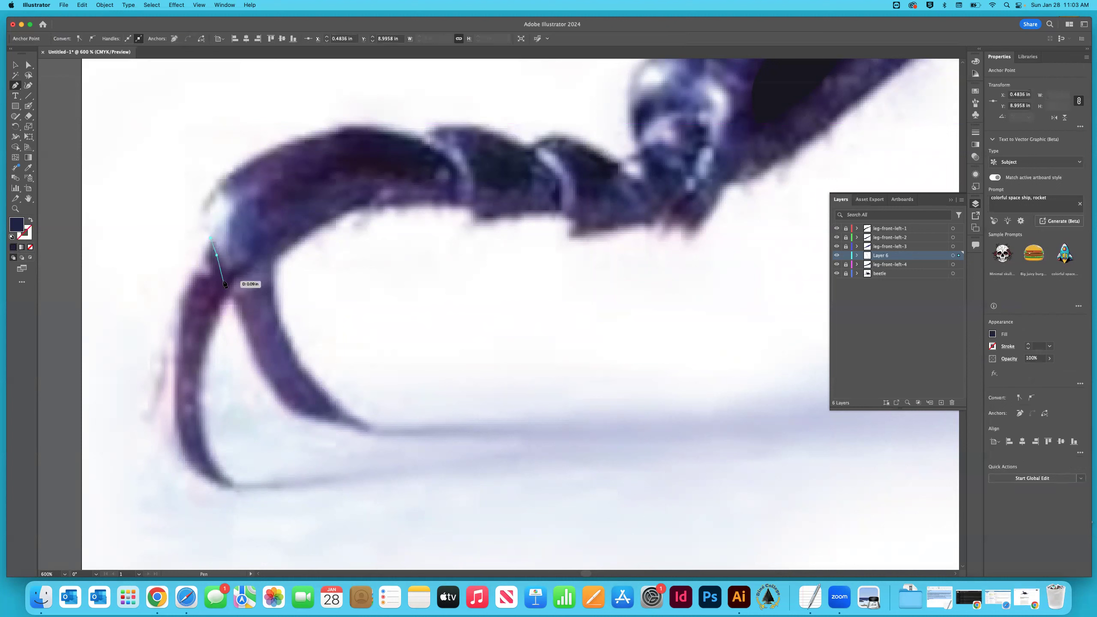
left_click(227, 274)
left_click(233, 283)
left_click(226, 297)
key("BackSpace")
key("BackSpace")
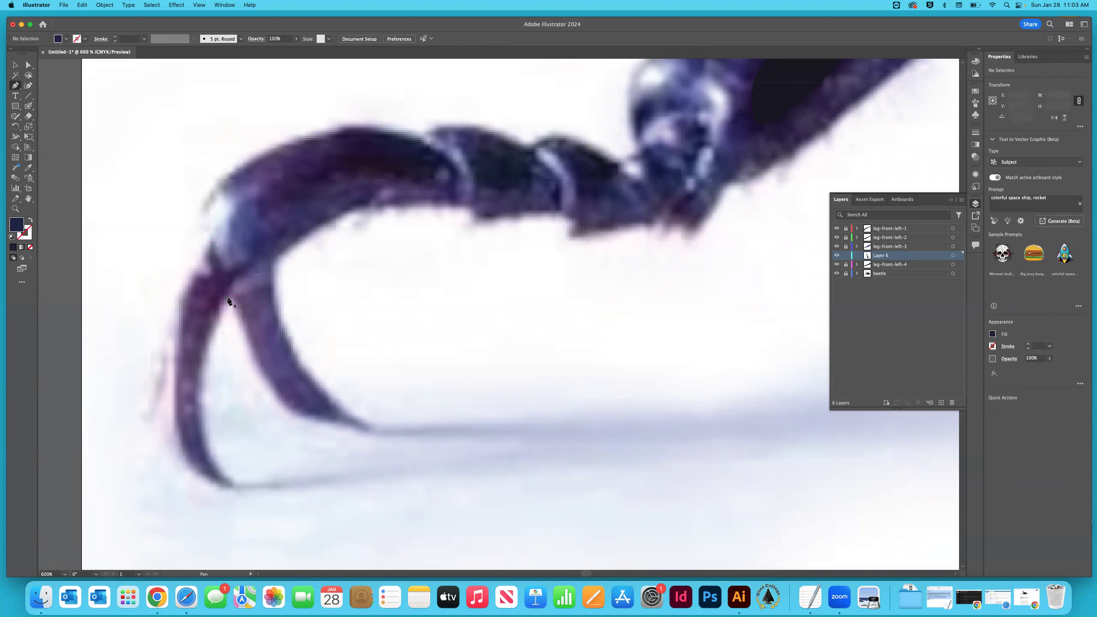
Sample the dark purple of the outer claw as fill and trace the upper half of its outer edge with the Pen tool, starting at the pale joint.
key("i")
left_click(203, 299)
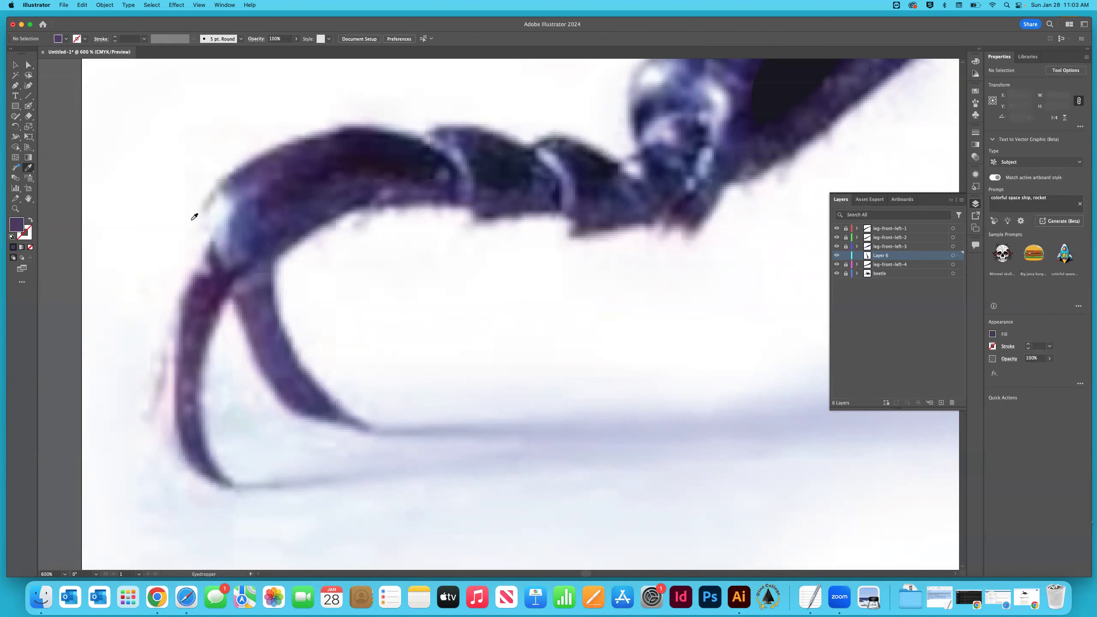
left_click(15, 86)
left_click(211, 235)
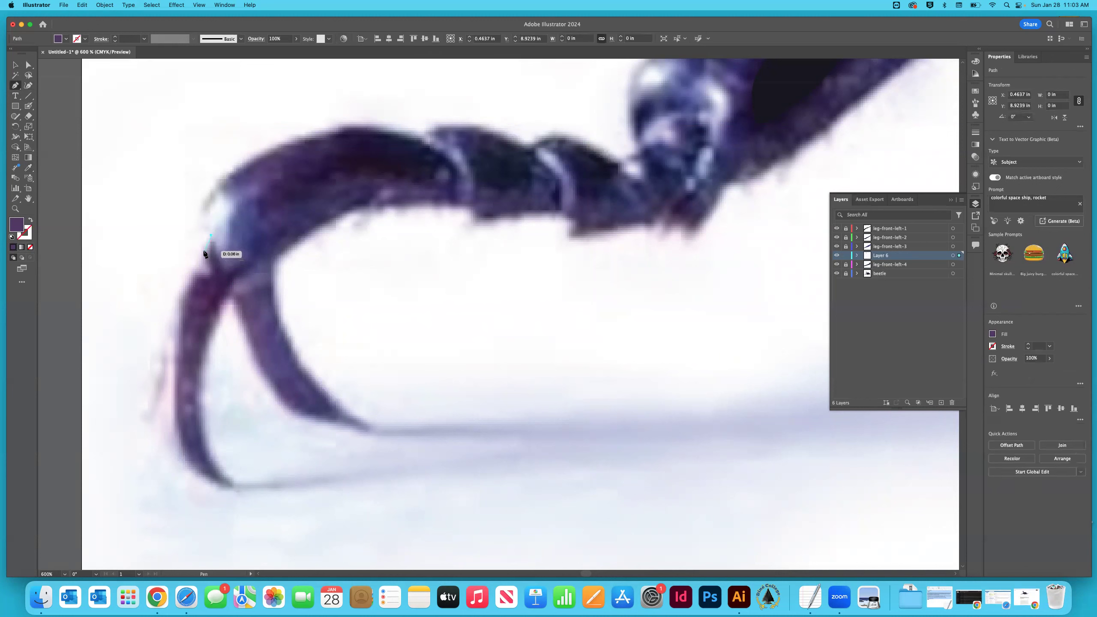
left_click_drag(202, 251, 194, 268)
left_click(194, 267)
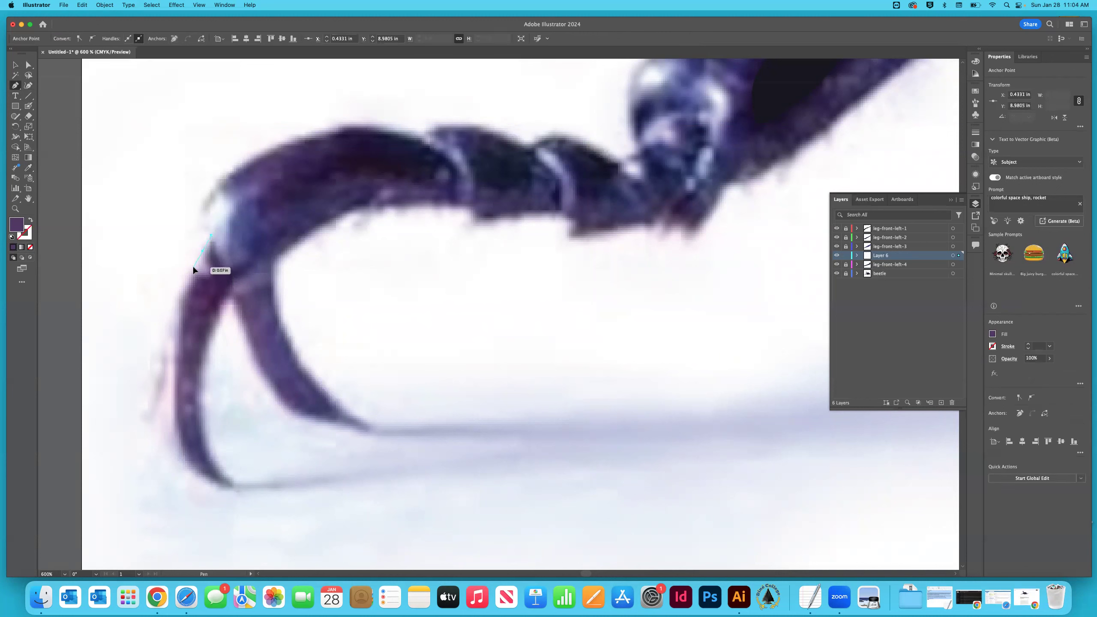
left_click(186, 289)
left_click(181, 303)
left_click(177, 331)
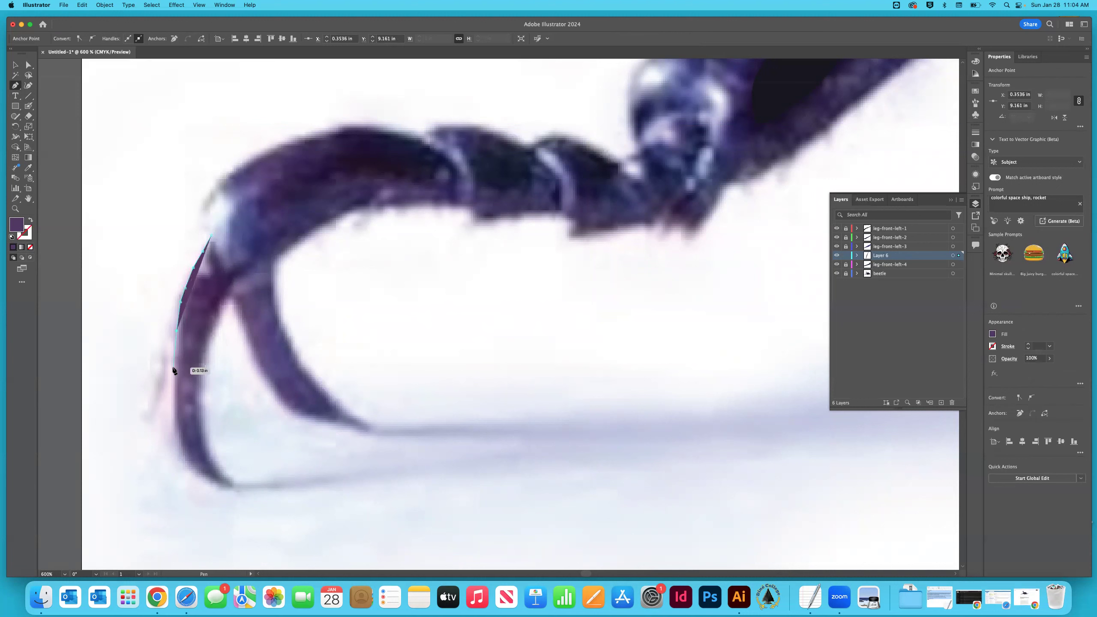
left_click(173, 364)
left_click(174, 392)
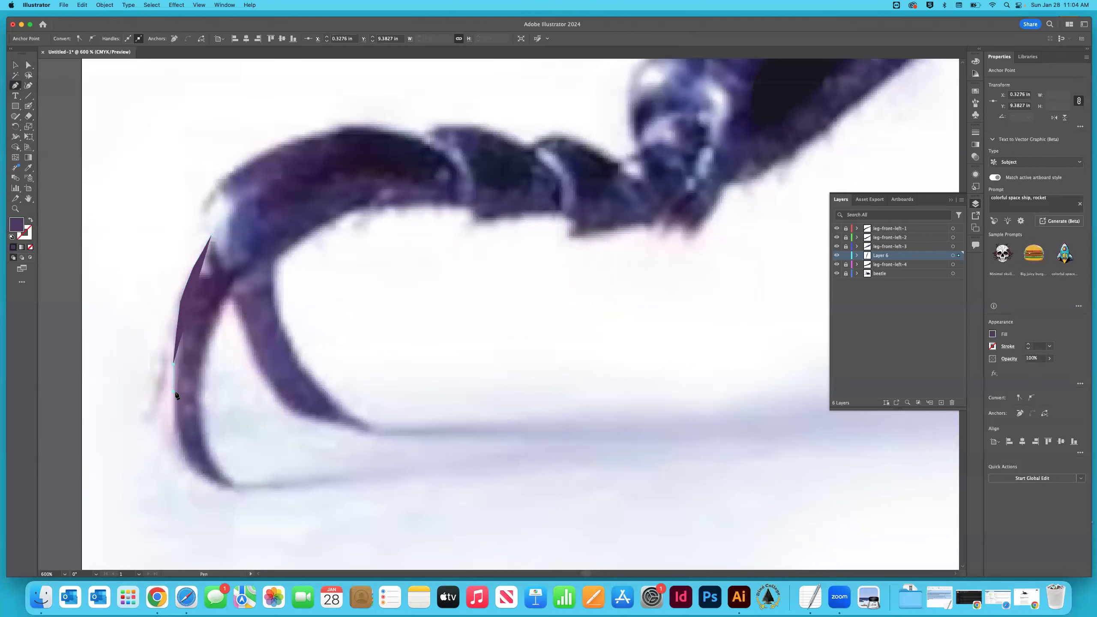
Extend the pen path around the lower outer curve of the claw to its pointed tip.
left_click(177, 424)
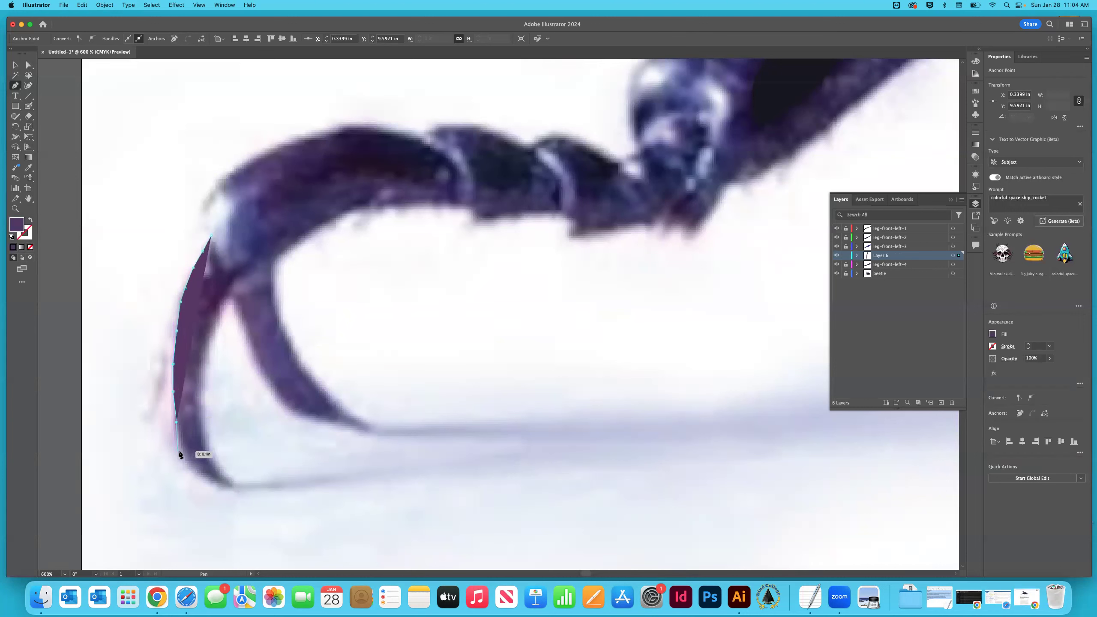
left_click(182, 453)
left_click(190, 467)
left_click(200, 478)
left_click(211, 487)
left_click(224, 490)
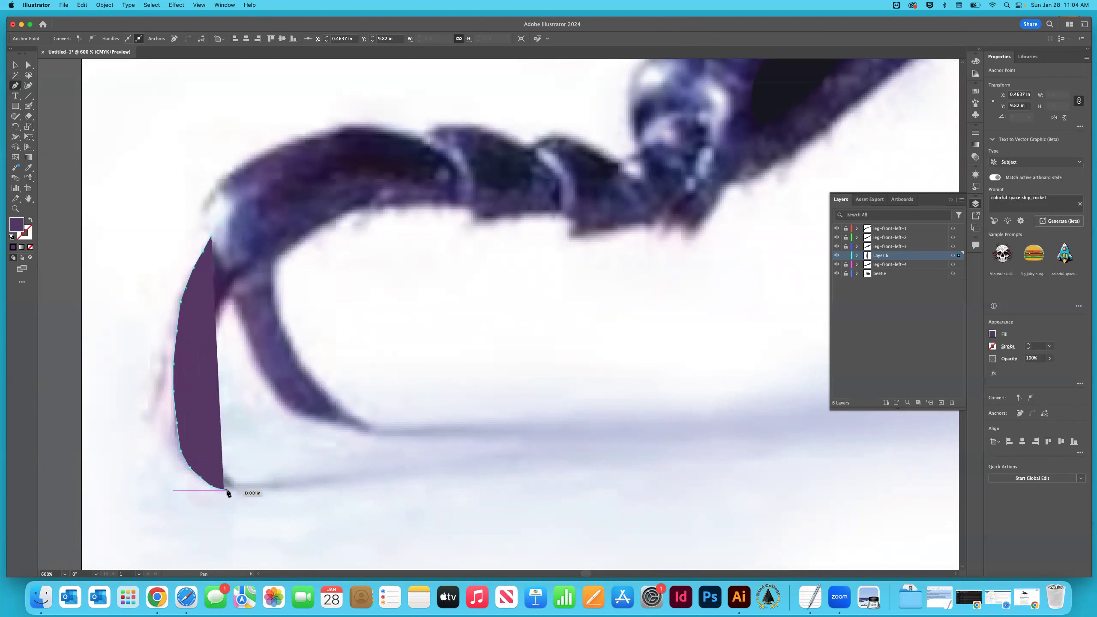
left_click(234, 490)
Continue the pen path from the outer claw's tip up its inner edge to the fork between the two claws.
left_click(219, 469)
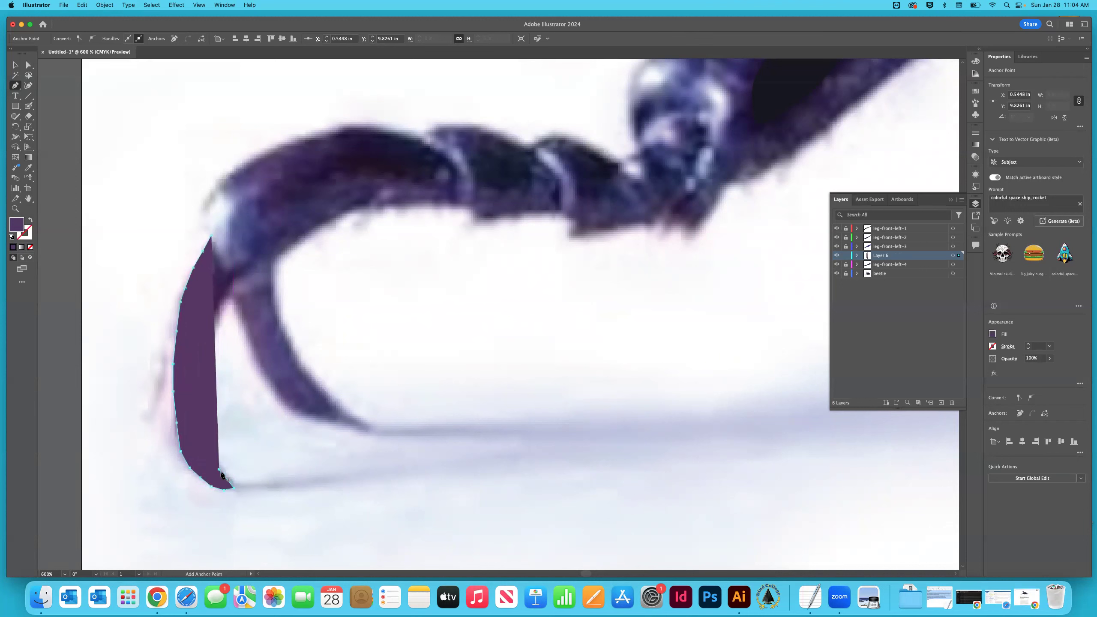
left_click(204, 451)
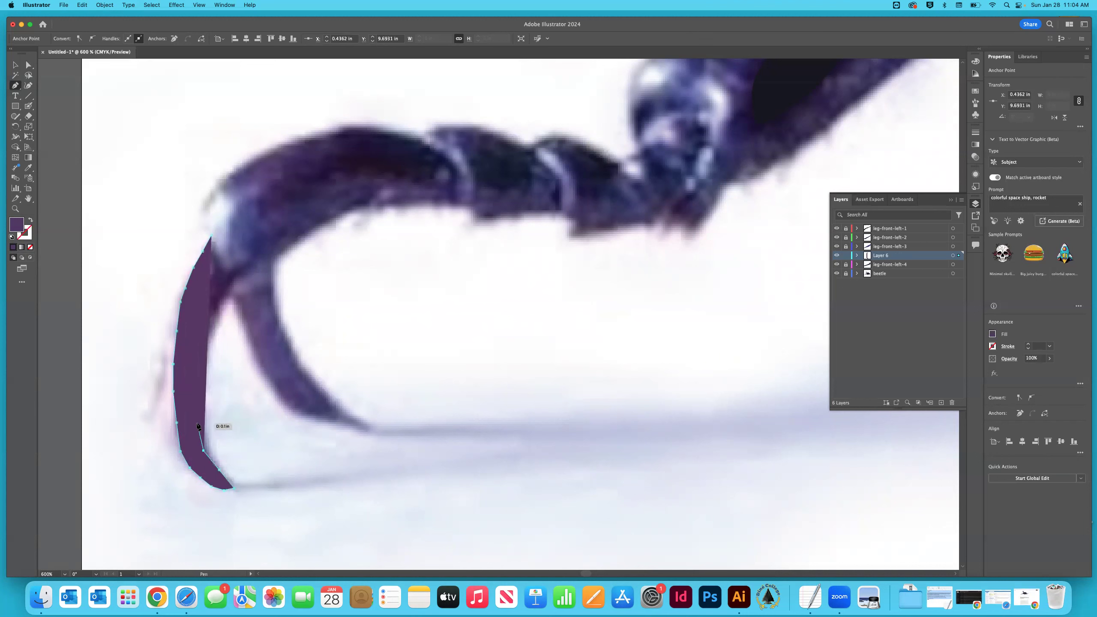
left_click(199, 417)
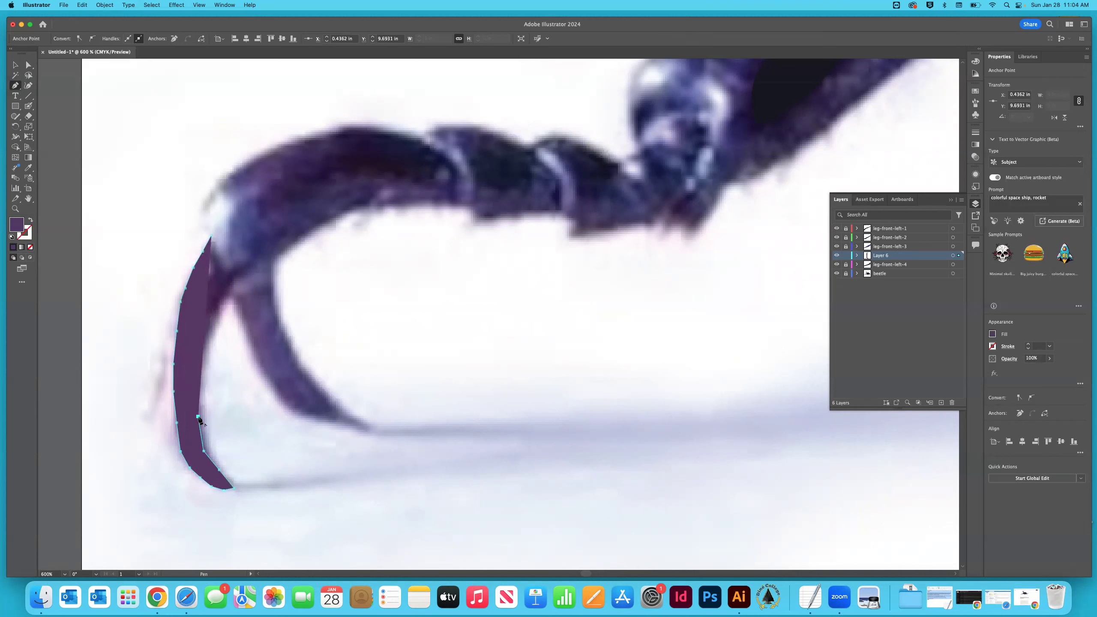
left_click(201, 366)
left_click(216, 325)
left_click(223, 301)
left_click(228, 296)
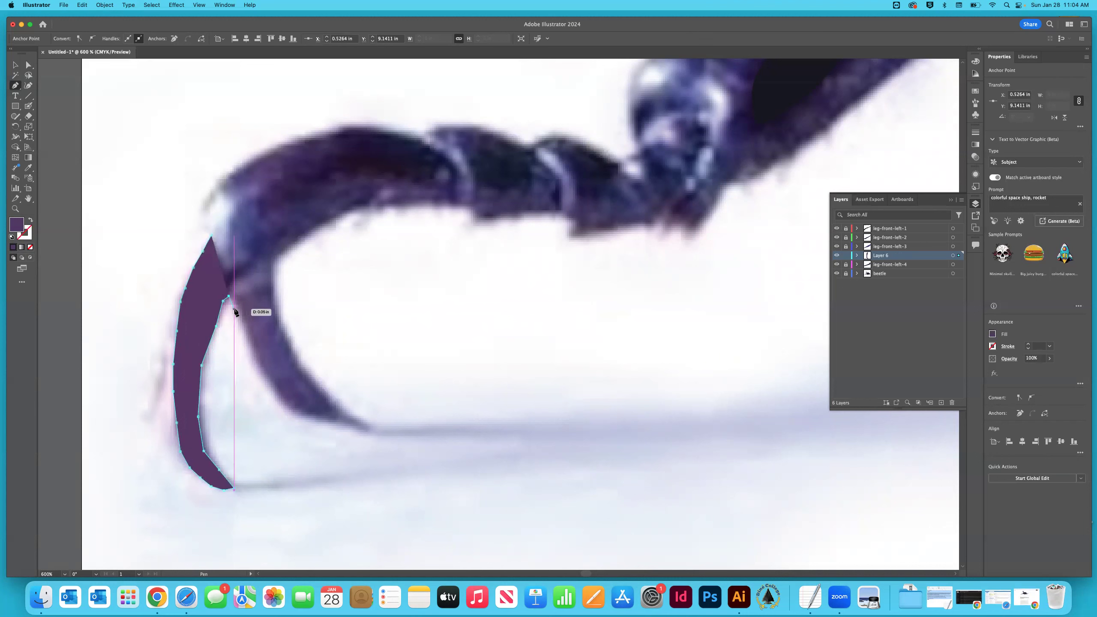
Extend the pen path from the fork down the lower edge of the inner claw to its pointed tip.
left_click(235, 303)
left_click(240, 322)
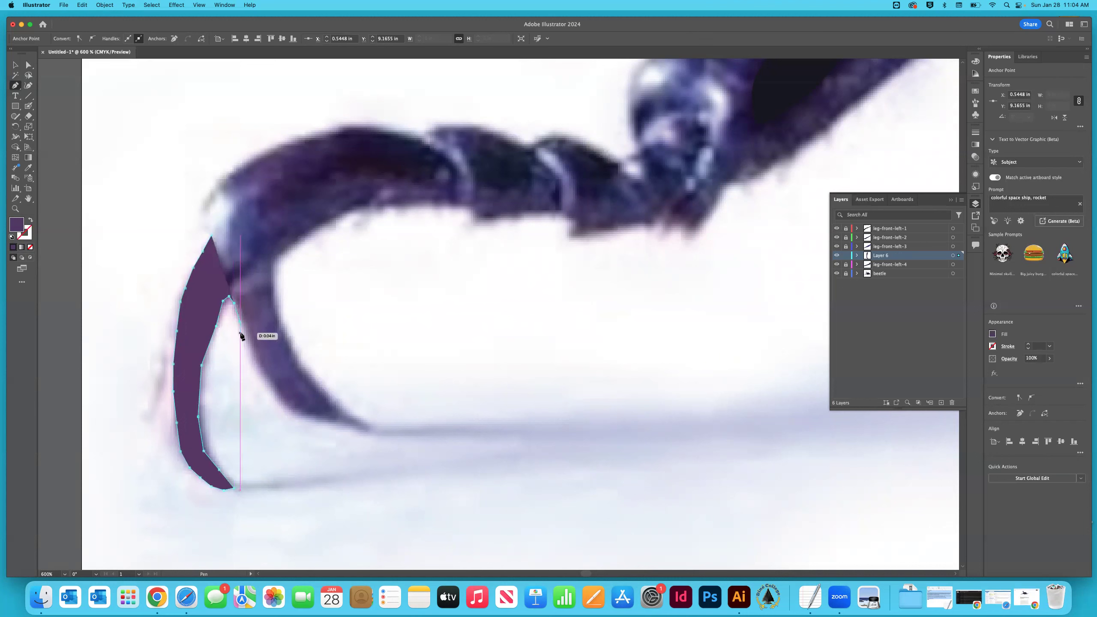
left_click(248, 351)
left_click(260, 376)
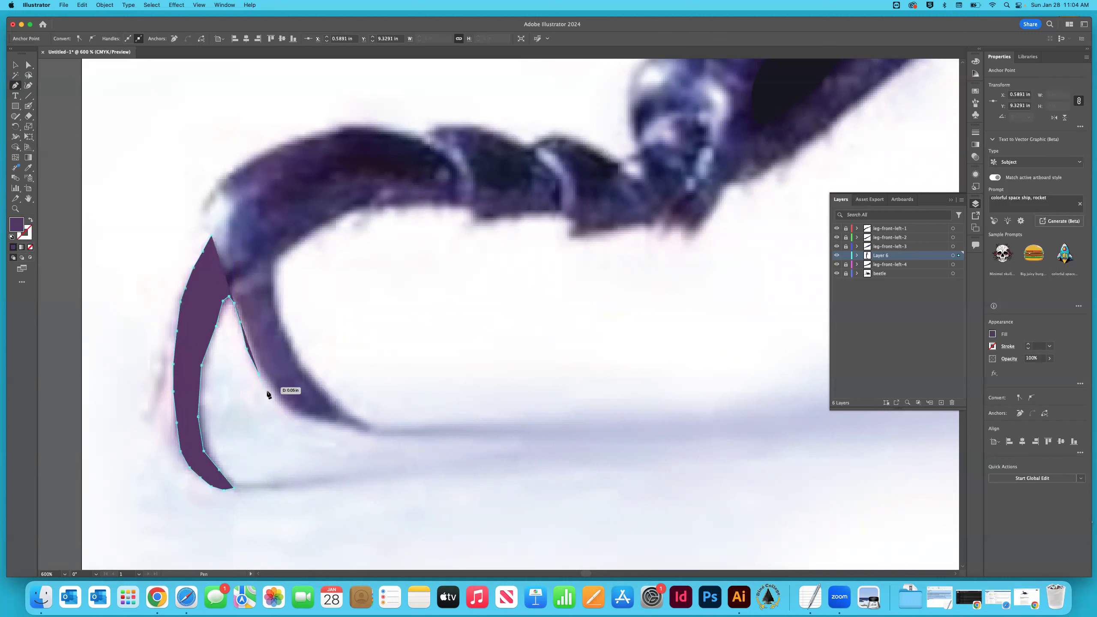
left_click(289, 410)
left_click(313, 418)
left_click(338, 425)
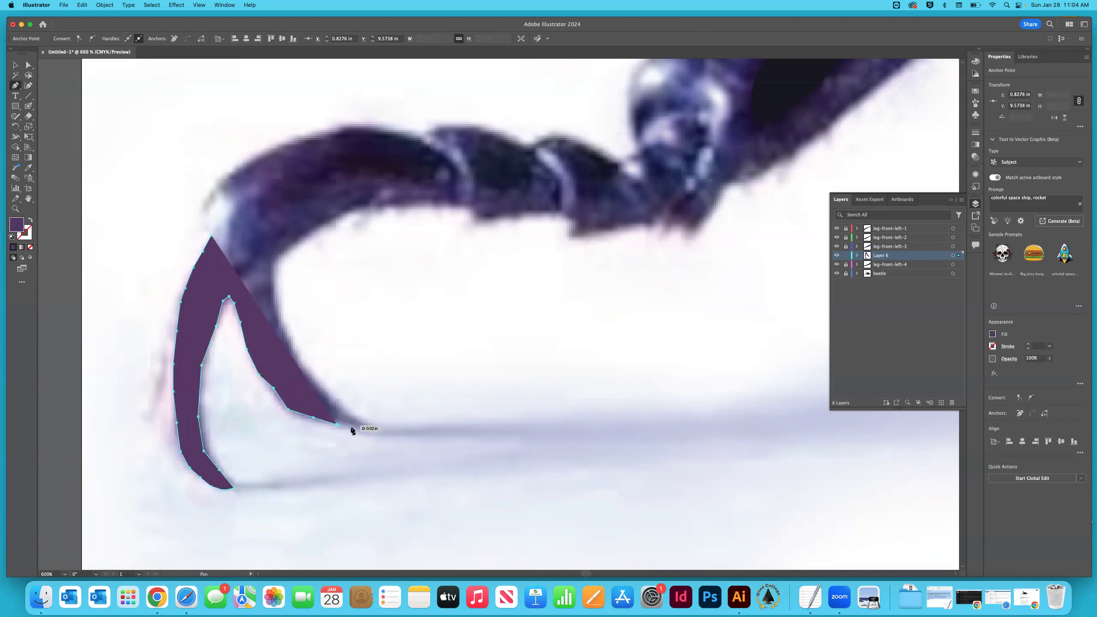
left_click(361, 429)
left_click(370, 430)
Trace the upper edge of the inner claw from its tip back toward the joint, replacing the misplaced anchor point.
left_click(348, 415)
left_click(314, 395)
key("super+z")
left_click(316, 383)
left_click(291, 351)
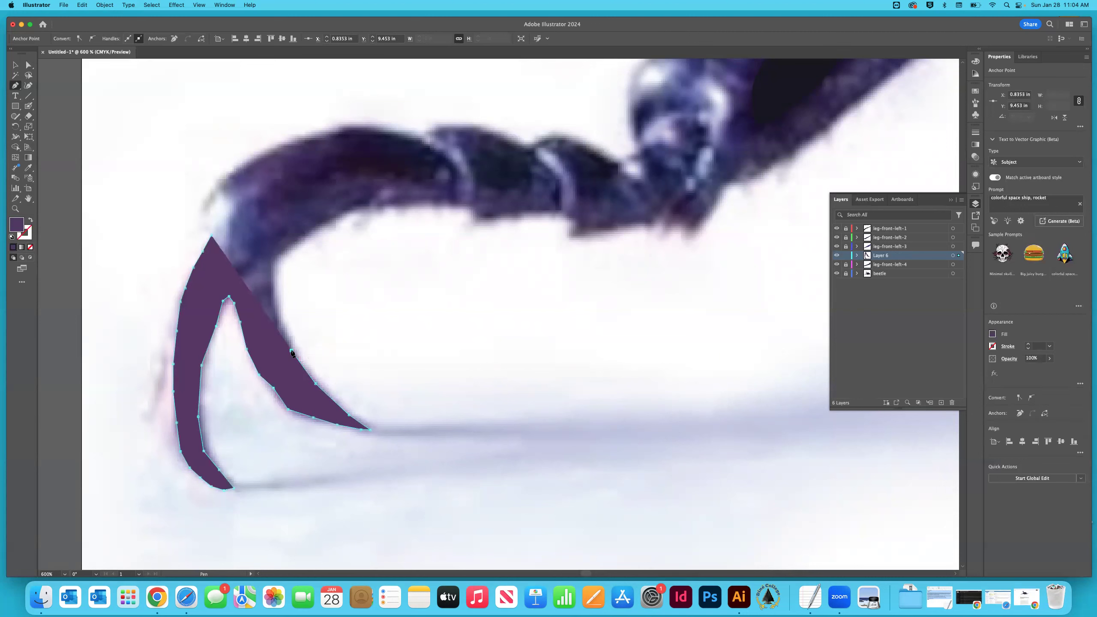
left_click(276, 316)
Try to extend the claw path past the joint and along the underside of the curved leg section.
left_click(272, 275)
left_click(272, 262)
left_click(293, 243)
left_click(330, 220)
left_click(347, 211)
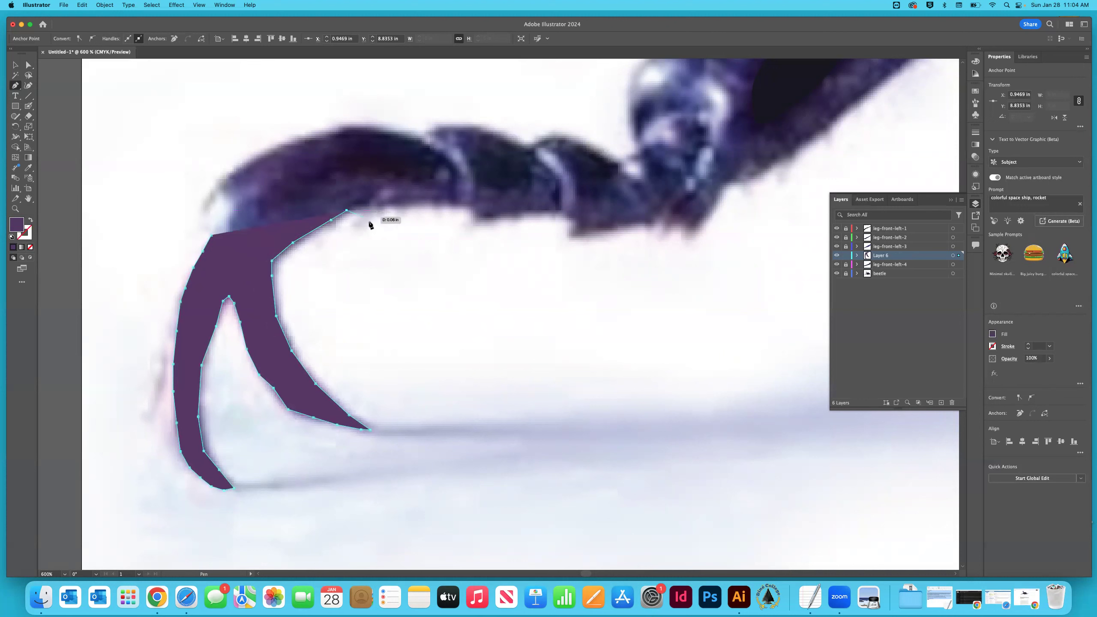
left_click(370, 207)
left_click(389, 207)
left_click(413, 203)
left_click(452, 204)
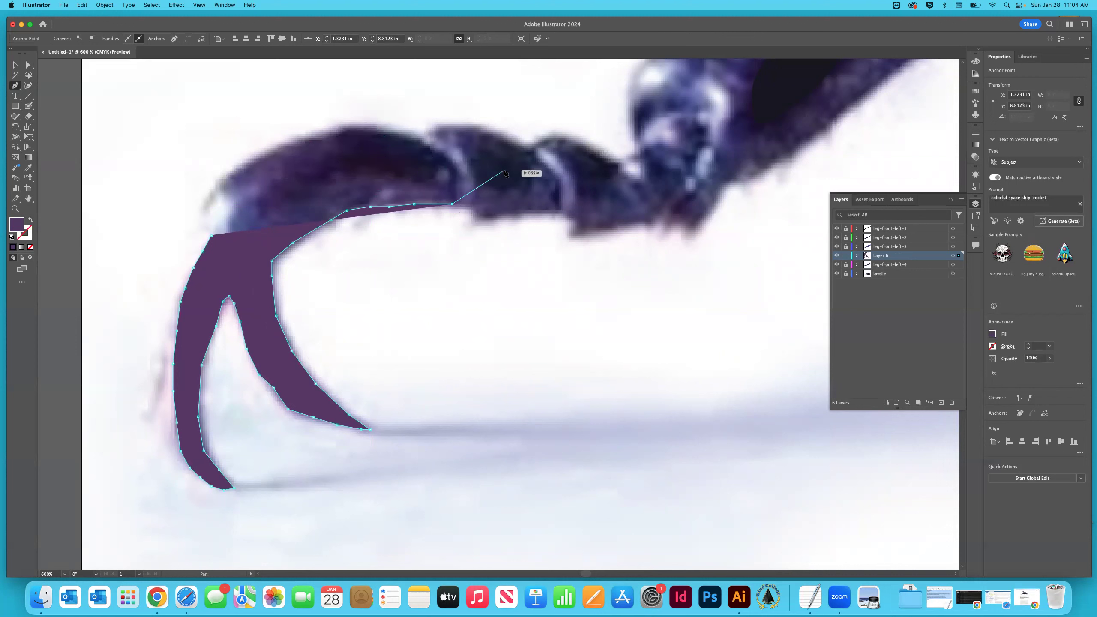
Remove the anchor points placed along the leg section's underside, back to the inner claw's upper edge.
key("BackSpace")
key("BackSpace")
key("BackSpace")
key("BackSpace")
key("BackSpace")
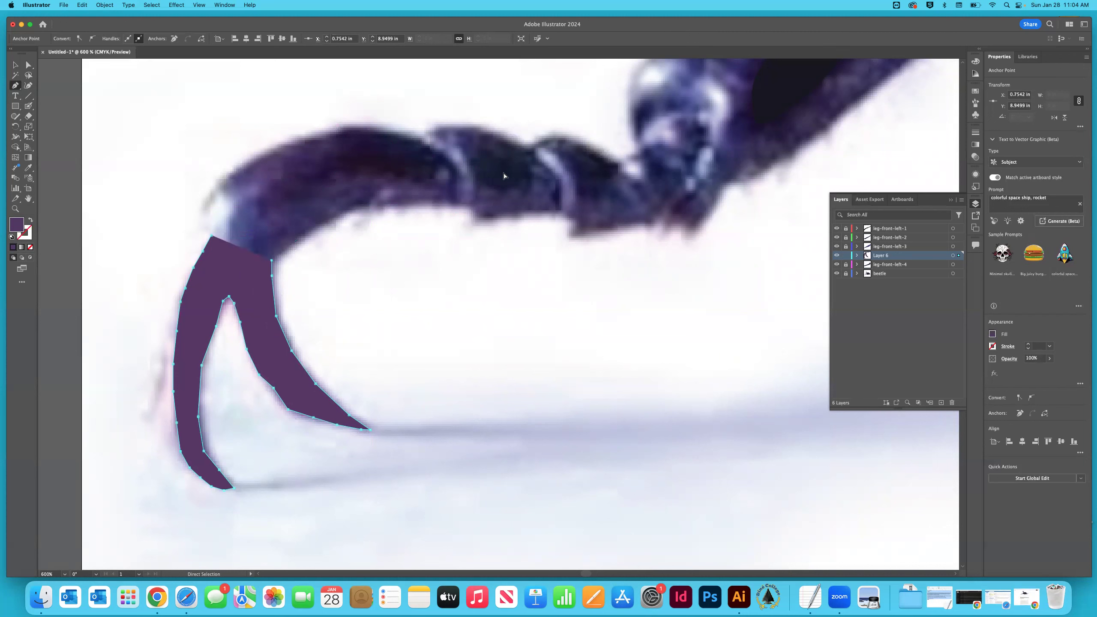
key("BackSpace")
key("BackSpace")
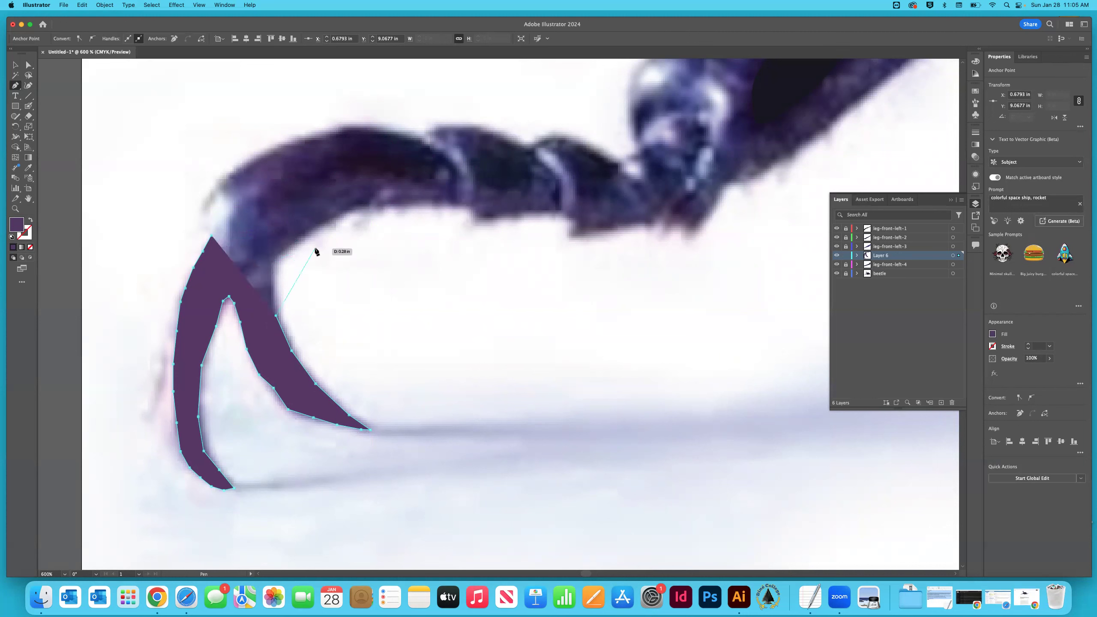
Continue the pen path up to and across the pale joint, close the two-pronged claw shape at its starting point and deselect it.
left_click(275, 294)
left_click(274, 276)
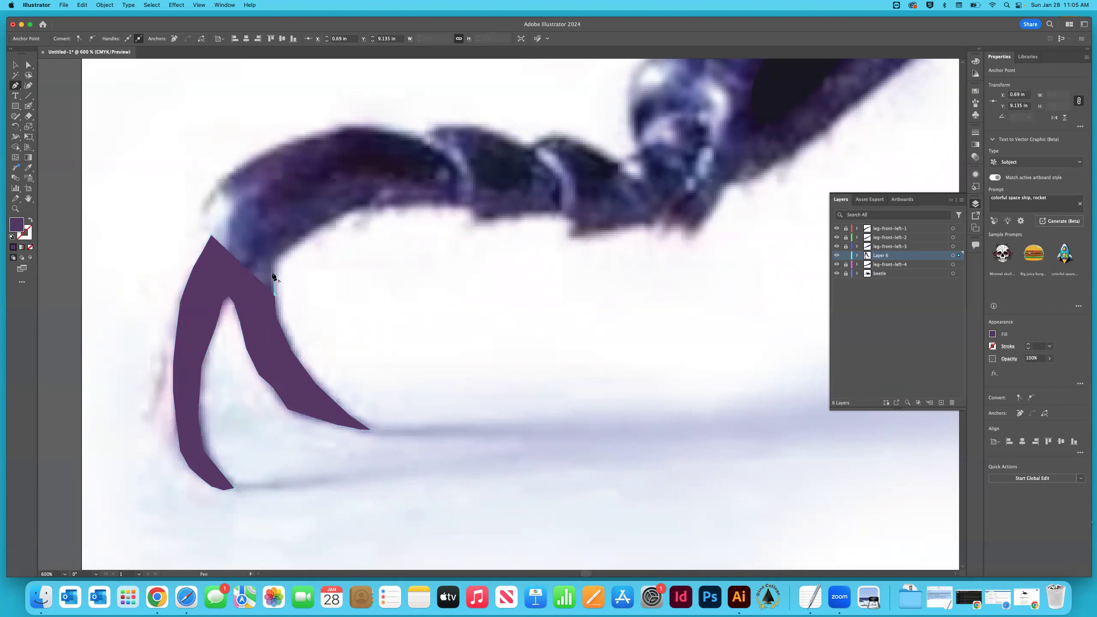
left_click(272, 262)
left_click(233, 209)
left_click(220, 220)
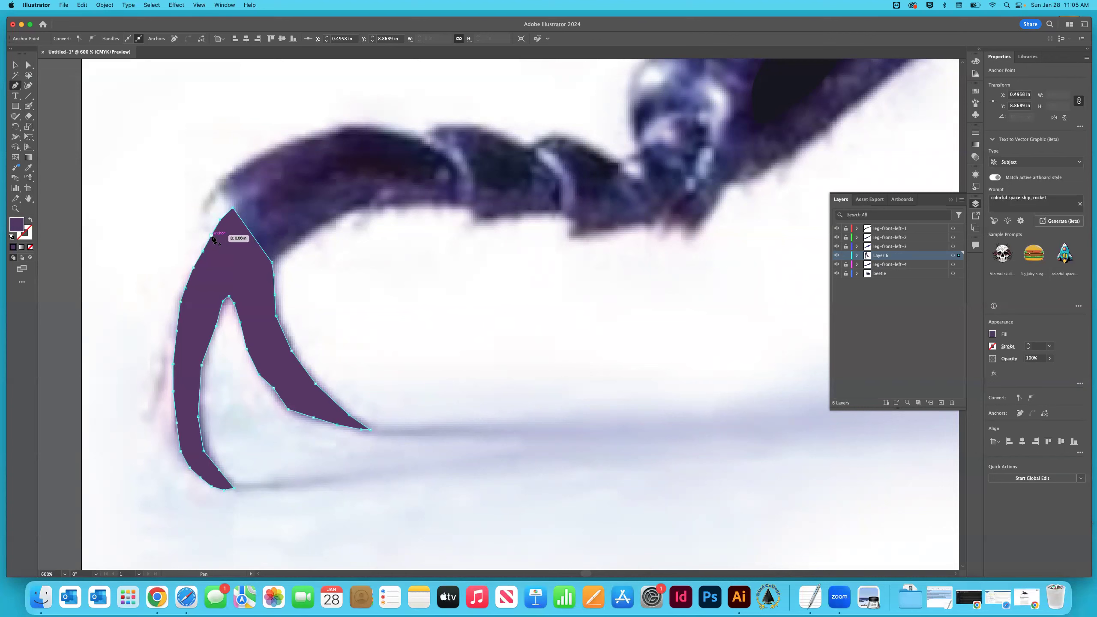
left_click(212, 235)
left_click(15, 64)
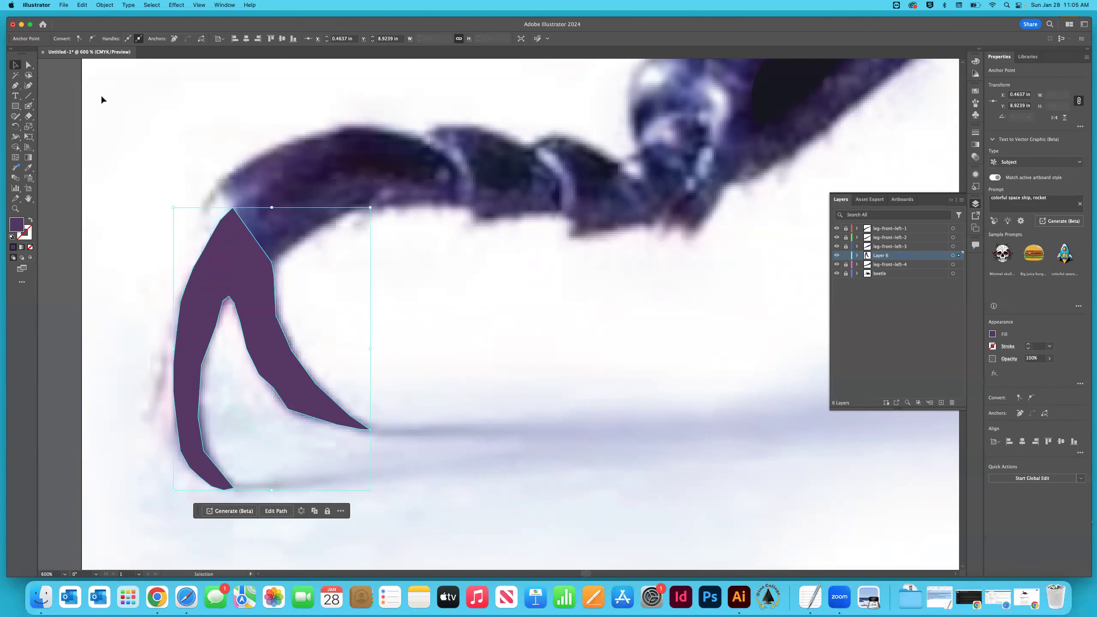
left_click(572, 282)
Compare the traced shapes with the photo across the whole artboard by repeatedly hiding and showing the beetle layer.
left_click(837, 273)
left_click(836, 274)
key("super+0")
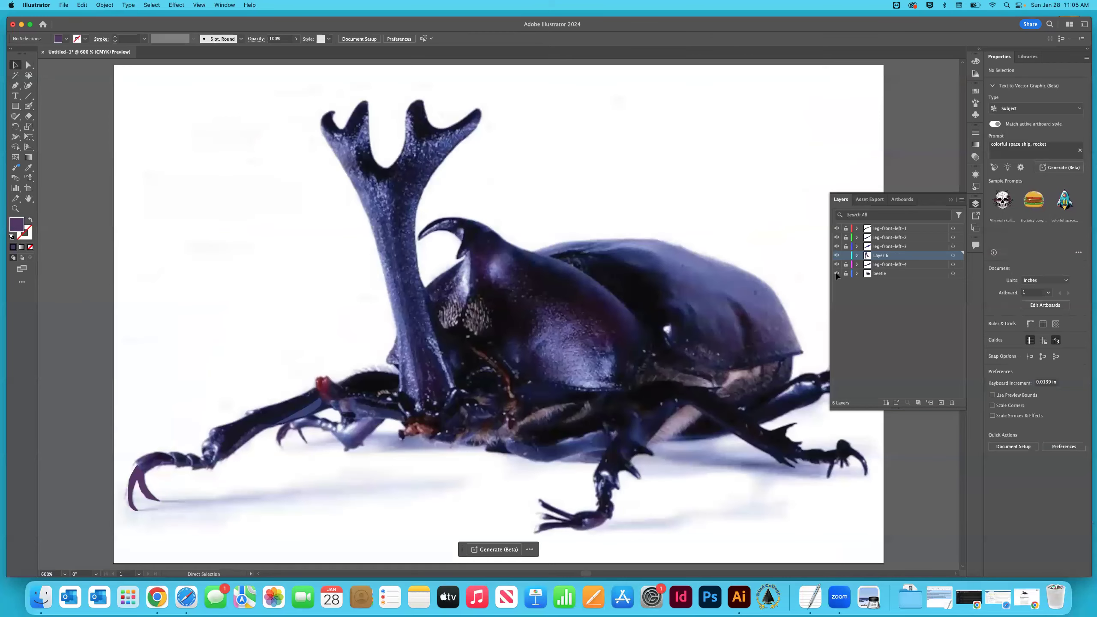
left_click(836, 273)
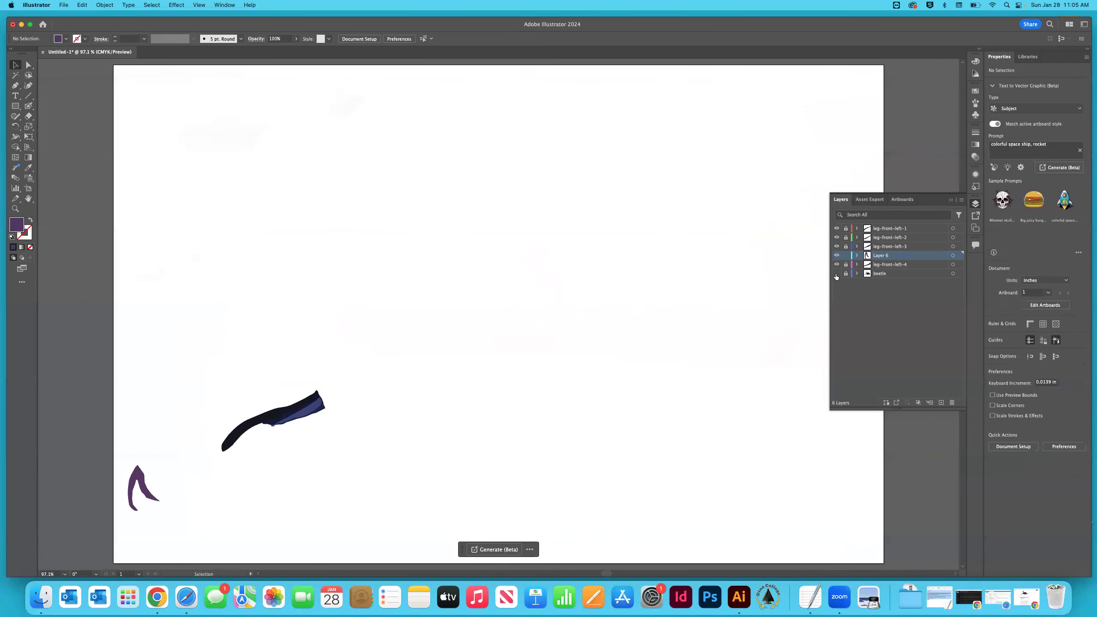
left_click(837, 274)
left_click(837, 273)
left_click(836, 275)
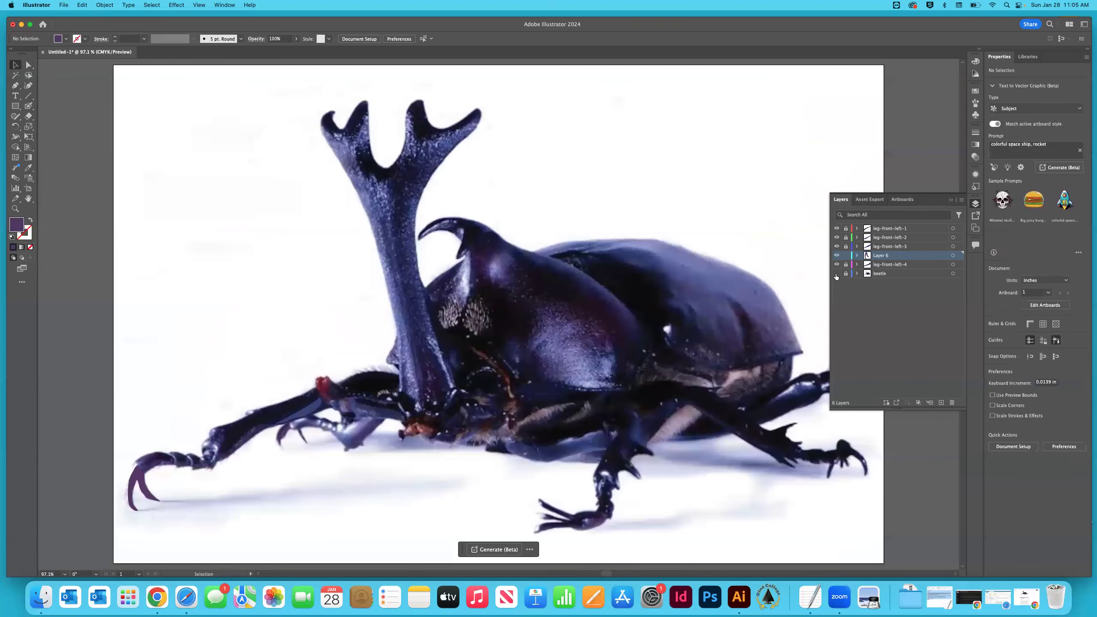
left_click(837, 275)
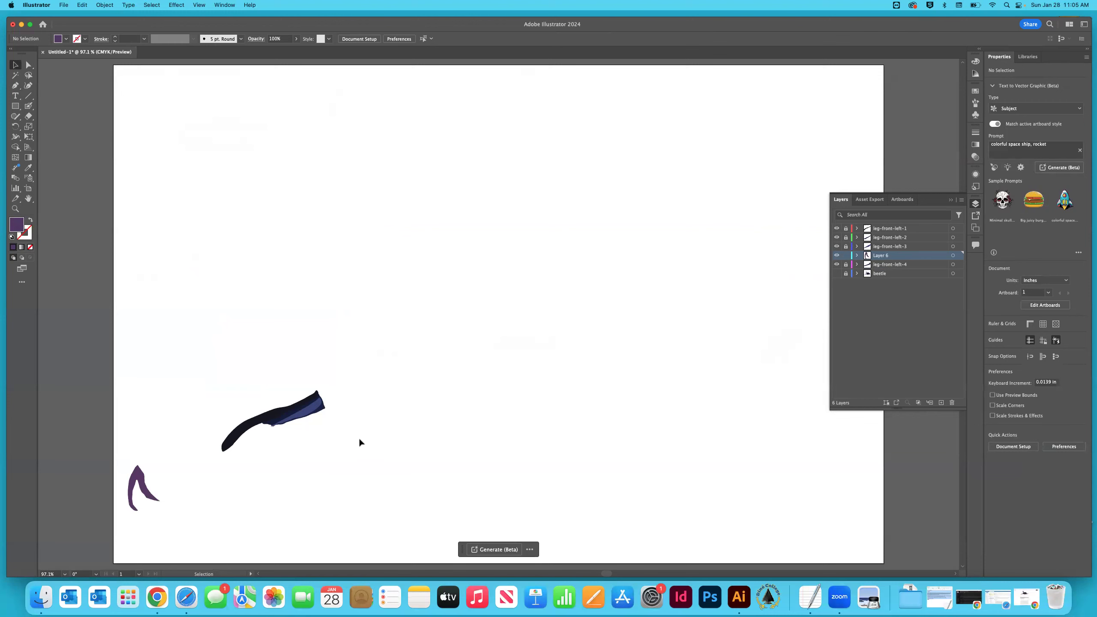
left_click(837, 274)
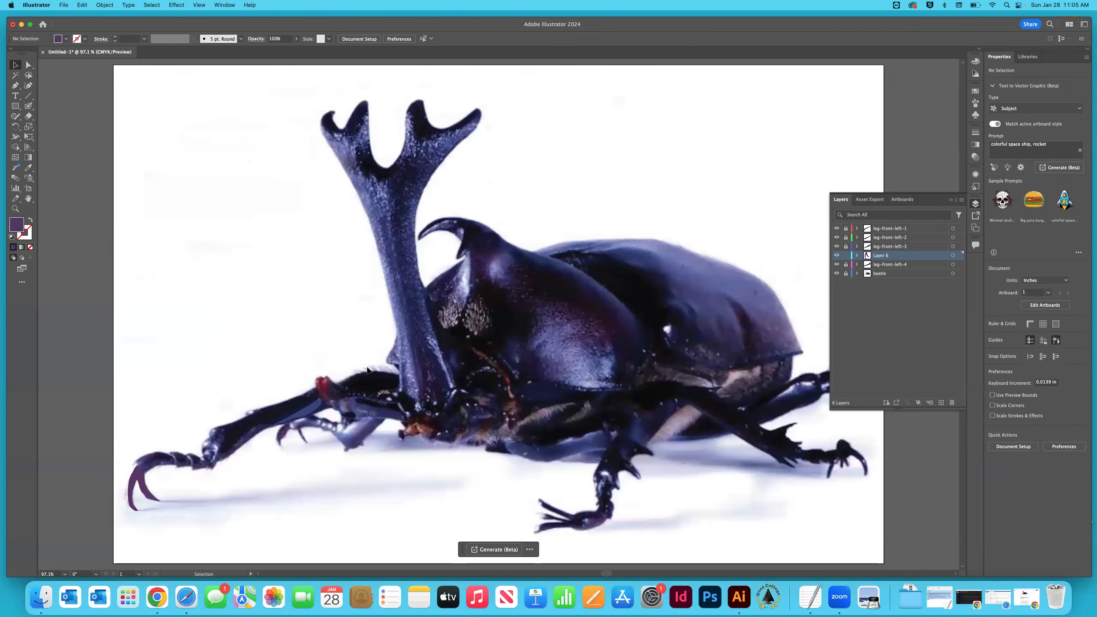
Rename Layer 6 as leg-front-left-claw, reusing the naming pattern of the neighbouring leg layers.
key("z")
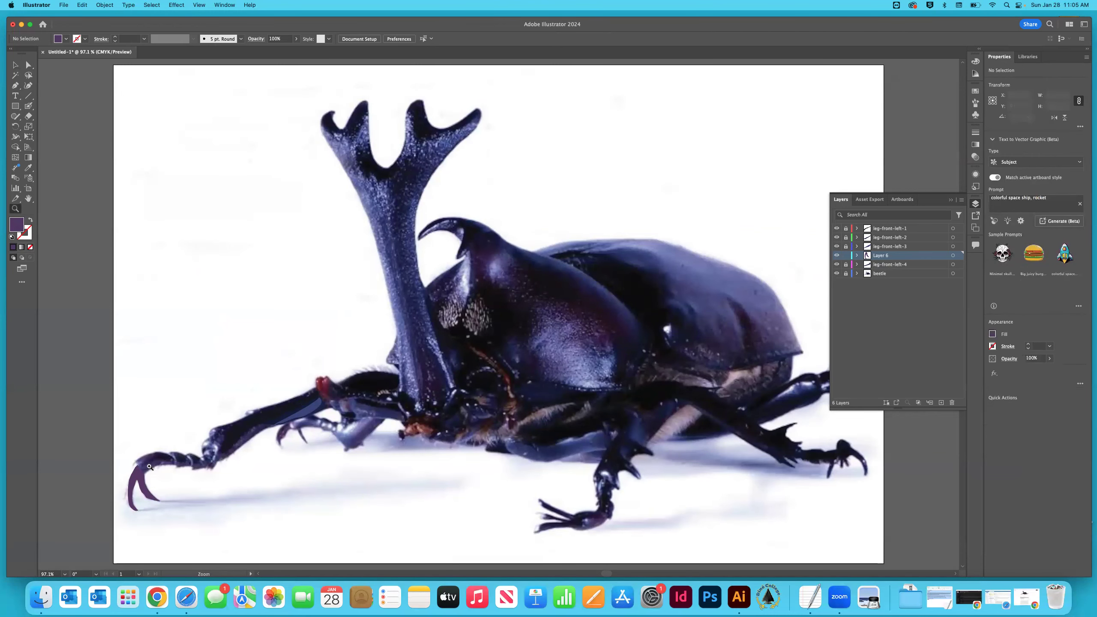
scroll(156, 464, "left", 10)
scroll(156, 465, "down", 4)
left_click(505, 321)
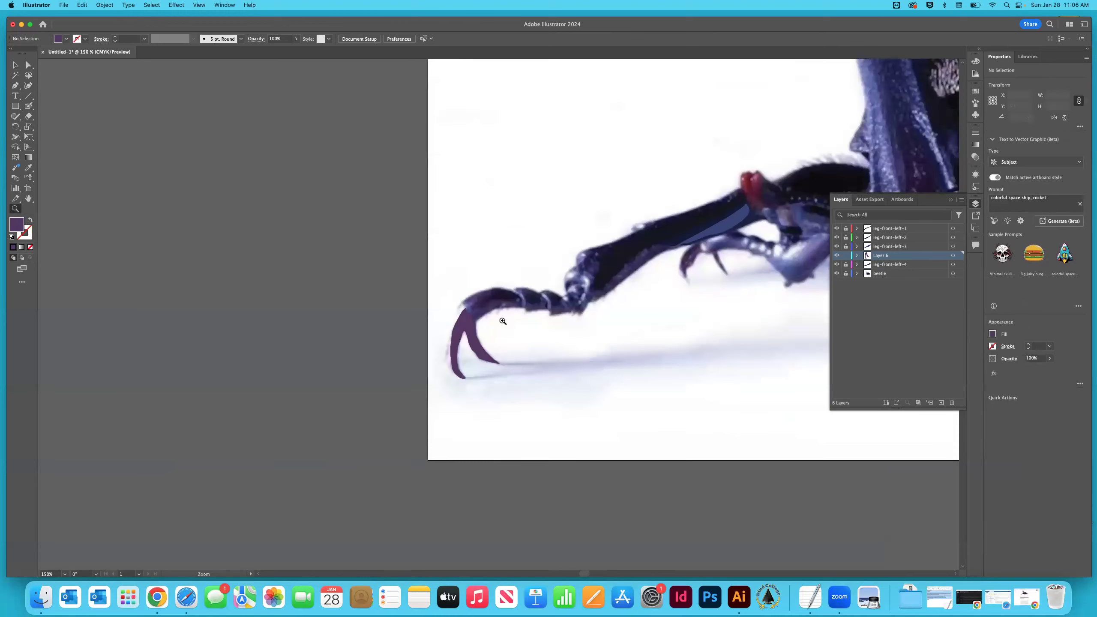
left_click(502, 321)
left_click(495, 315)
left_click(496, 318)
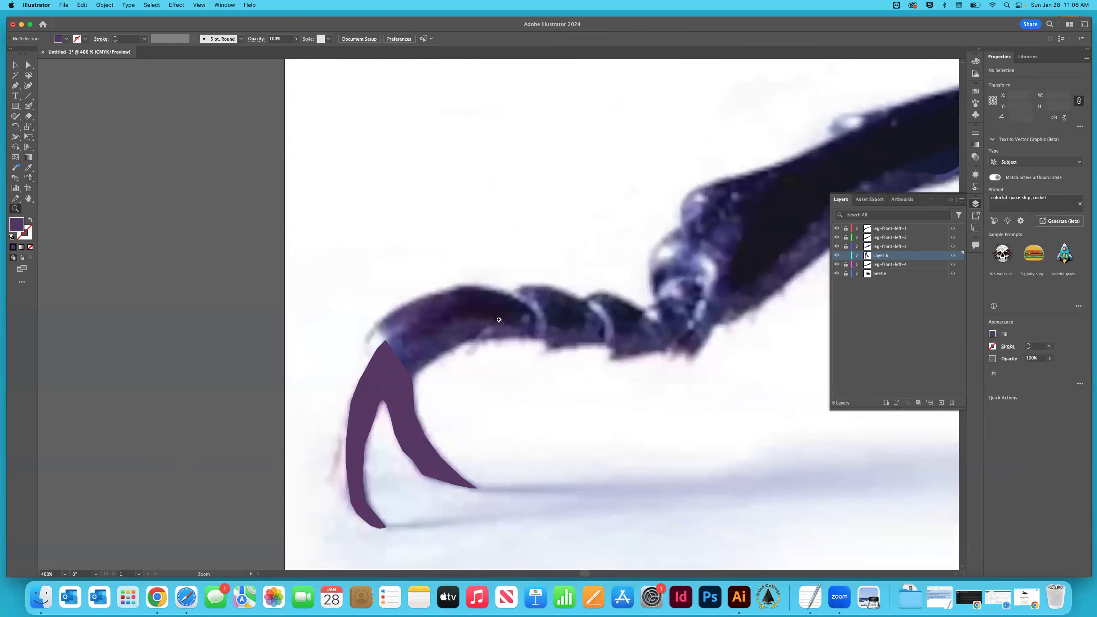
left_click(887, 247)
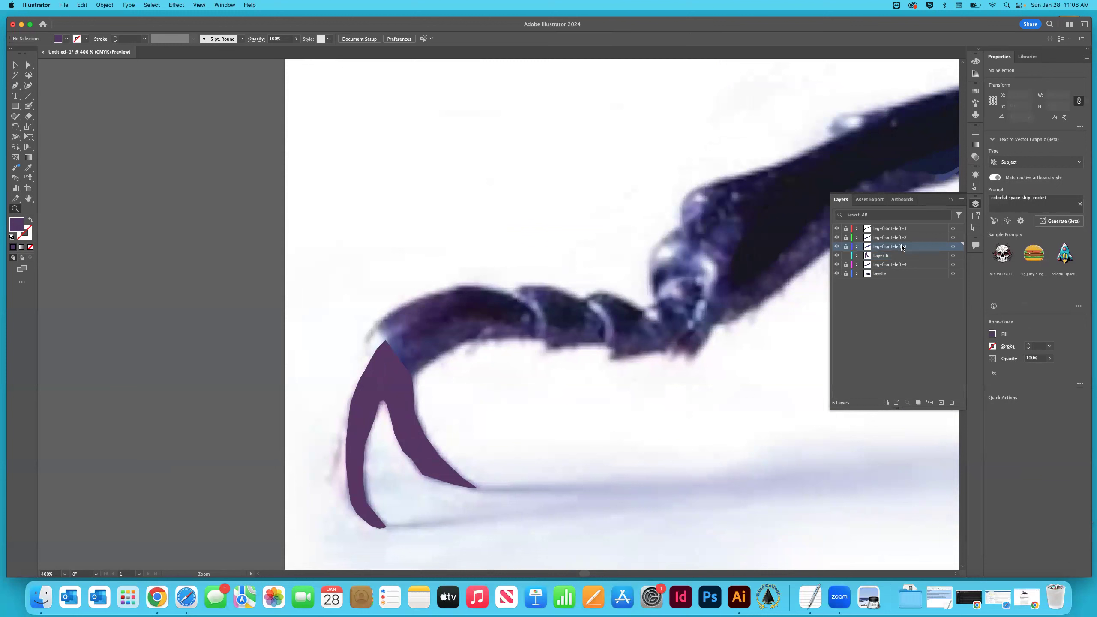
double_click(904, 246)
double_click(893, 255)
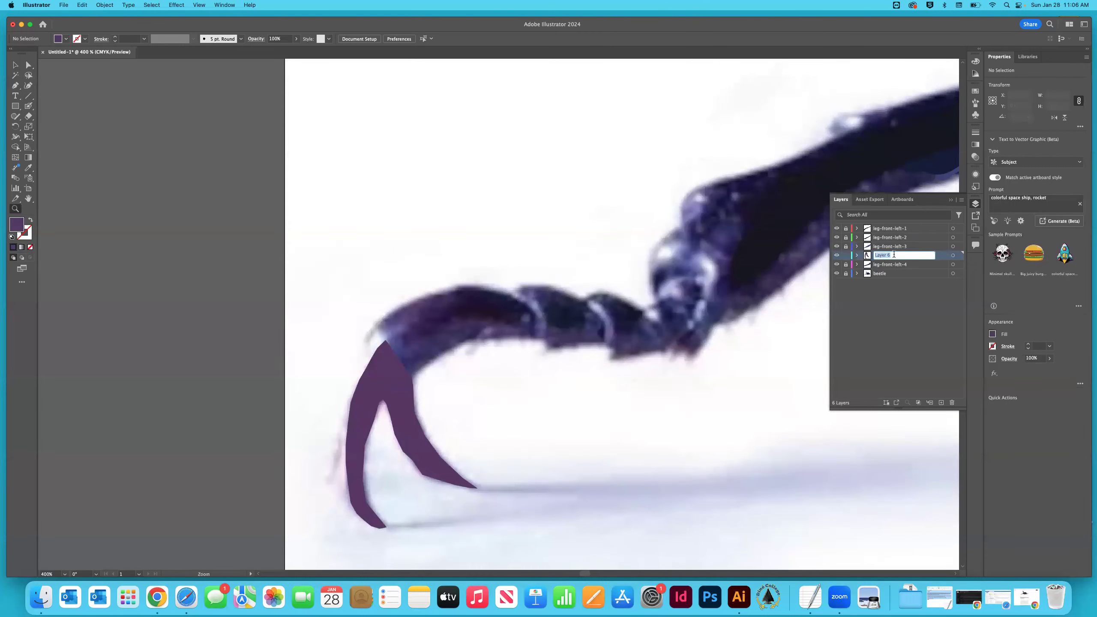
type("leg-front-left-3")
key("shift+Left")
type("claw")
key("Return")
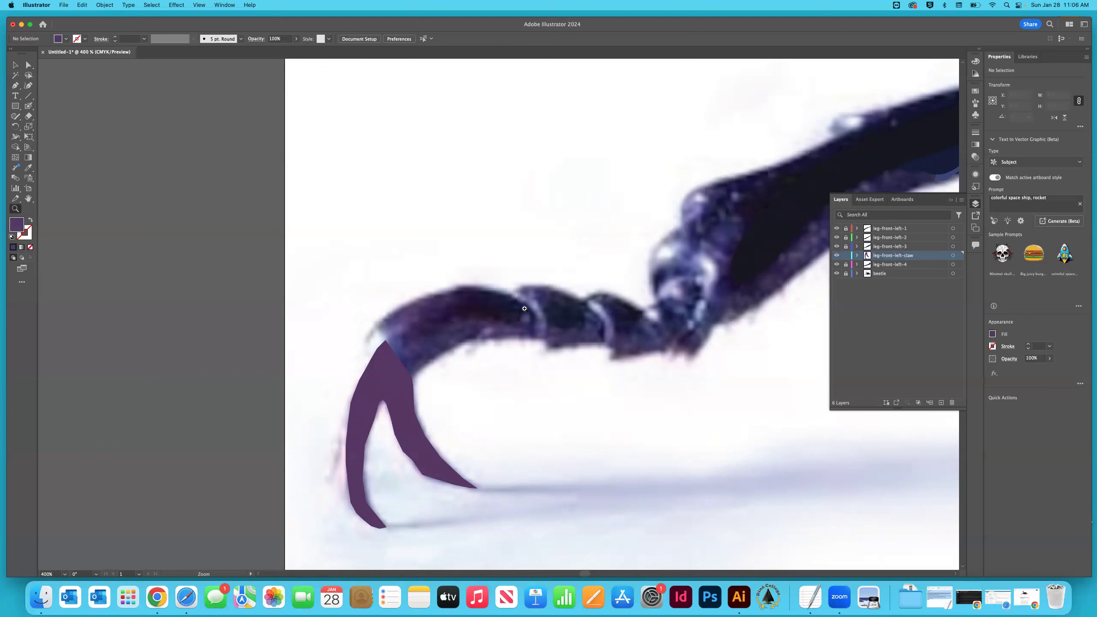
Try a short wavy Blob Brush stroke across the curved leg section above the claws, and undo it.
left_click(483, 347)
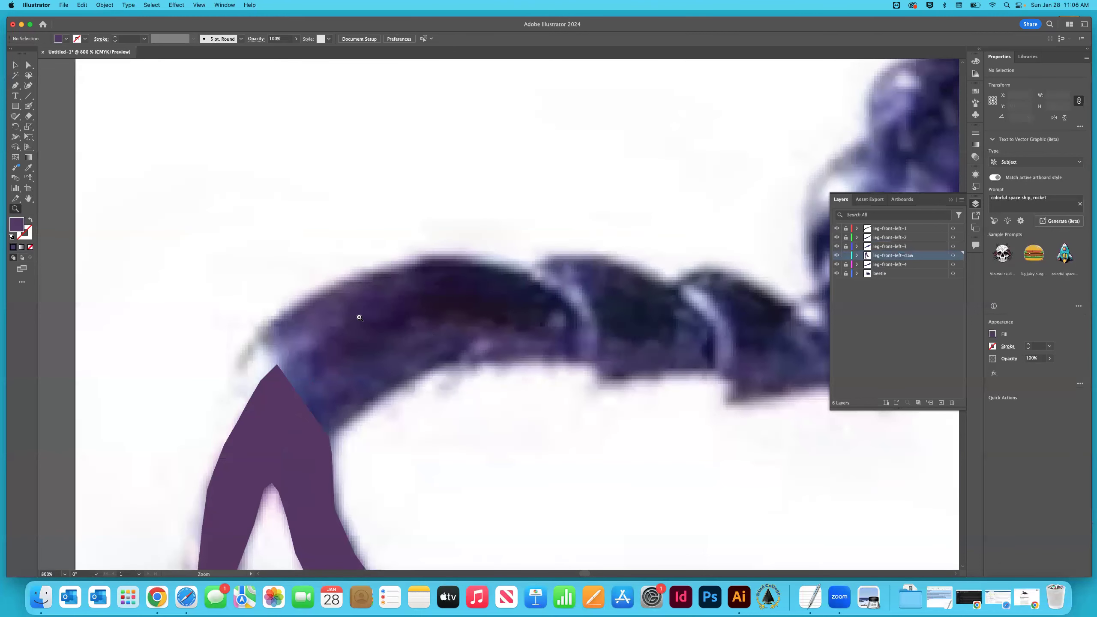
left_click(29, 106)
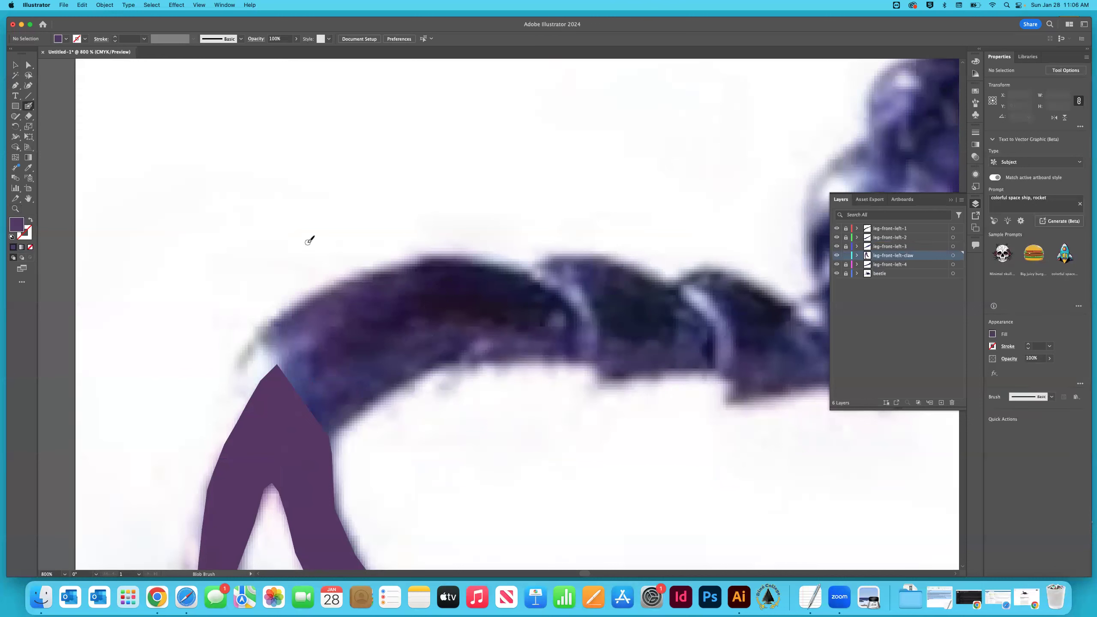
left_click_drag(347, 301, 426, 314)
key("shift+x")
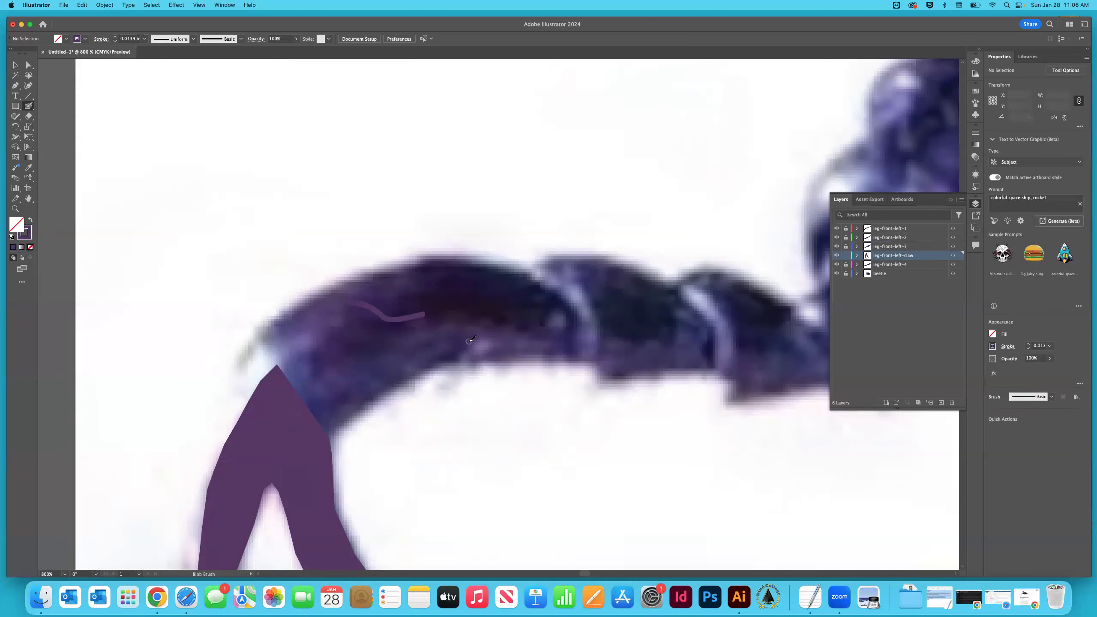
key("shift+x")
key("super+z")
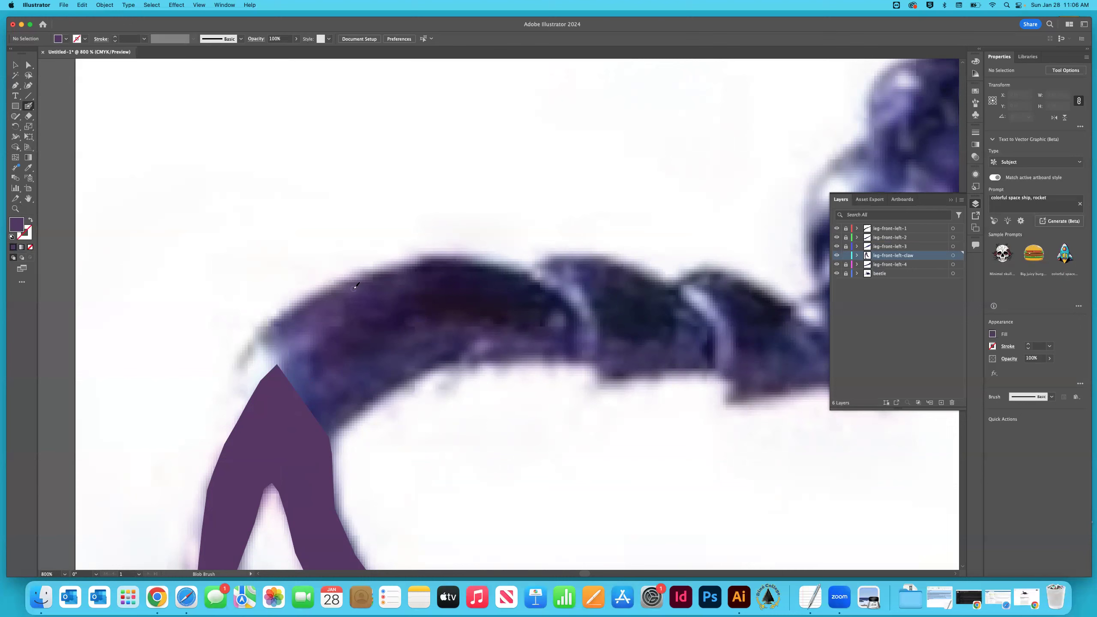
Try outlining the curved leg section's underside with a thin Blob Brush stroke down to the claw, and undo it.
mouse_move(577, 355)
left_mouse_down()
mouse_move(443, 367)
mouse_move(389, 384)
mouse_move(336, 428)
left_mouse_up()
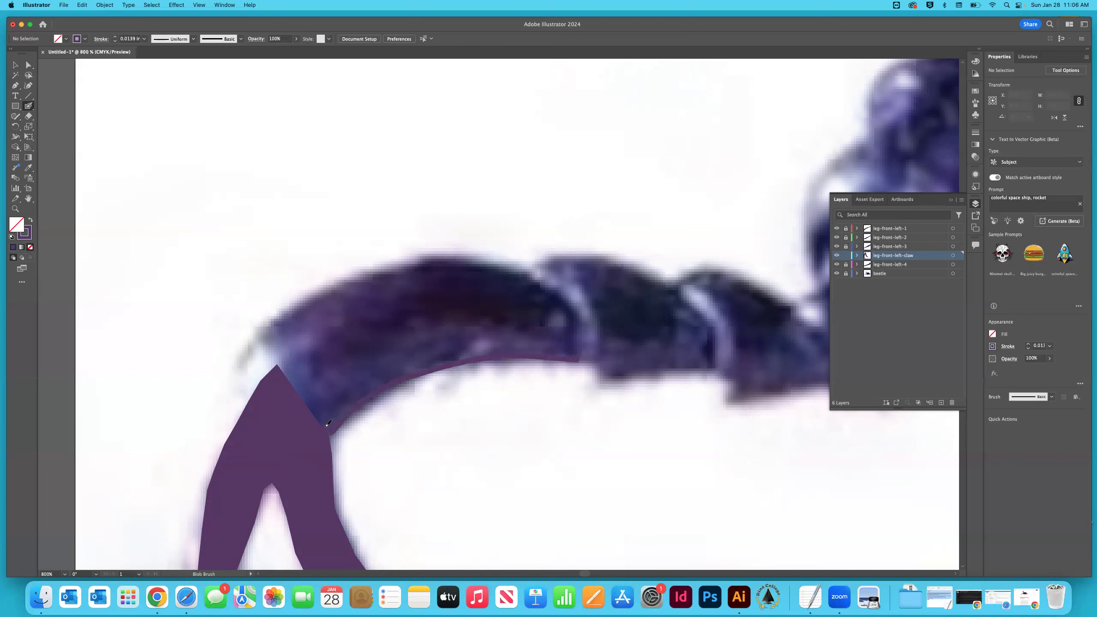
key("super+z")
key("super+z")
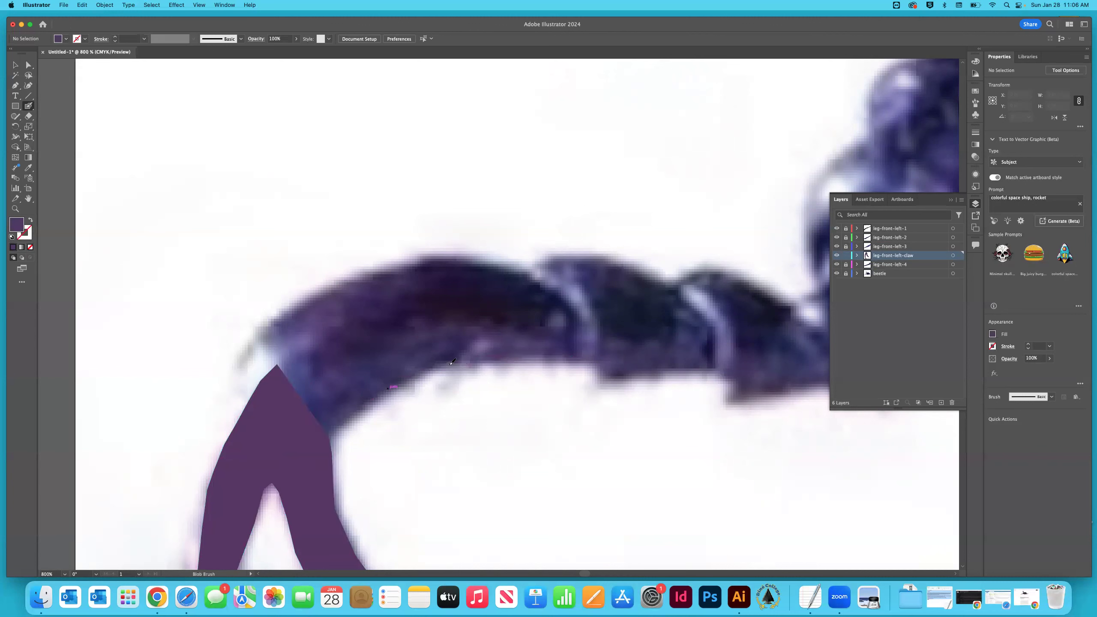
Resize the Blob Brush tip to about a third of the curved leg section's thickness.
key("i")
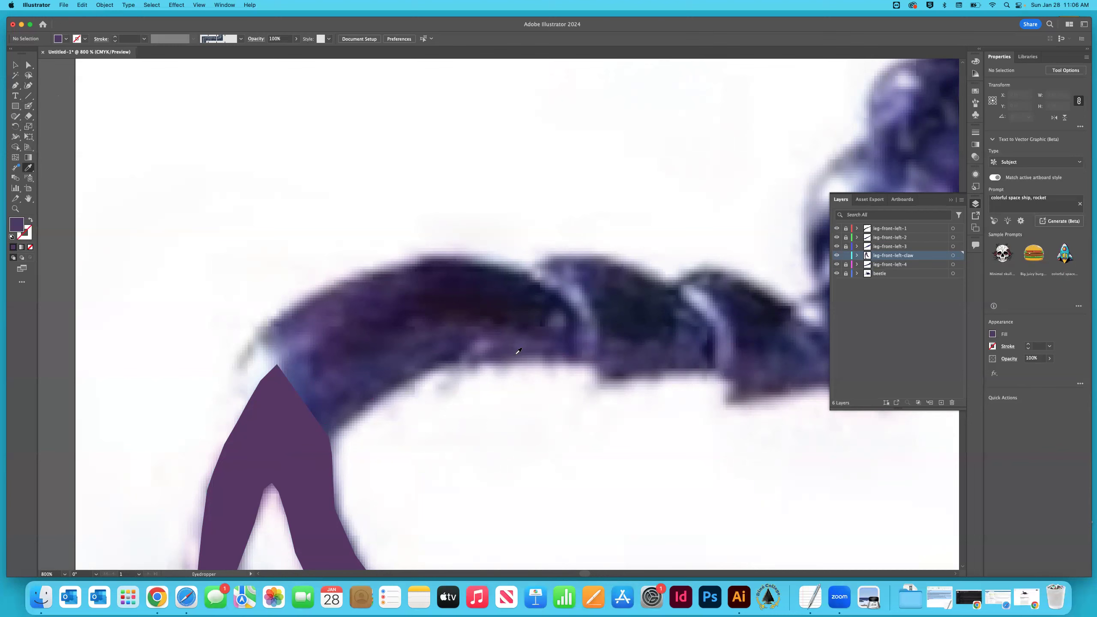
key("shift+b")
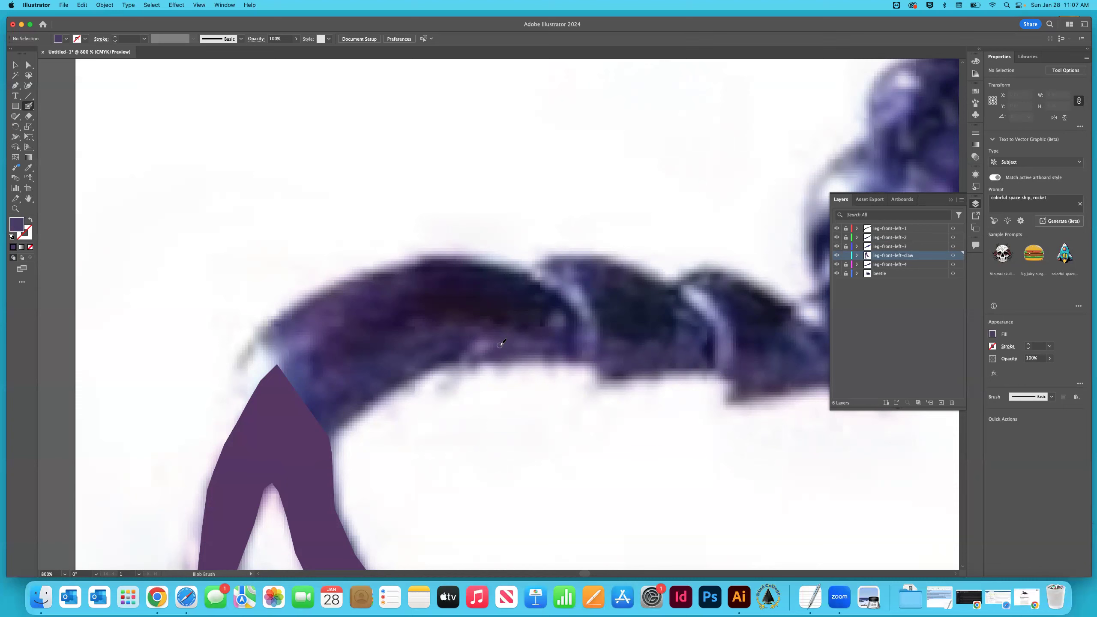
key("bracketright")
key("bracketright")
key("bracketright")
key("bracketright")
key("bracketright")
key("bracketright")
key("bracketright")
key("bracketright")
key("bracketright")
key("bracketright")
key("bracketleft")
key("bracketleft")
key("bracketleft")
key("bracketleft")
key("bracketleft")
key("bracketleft")
key("bracketleft")
key("bracketright")
key("bracketright")
key("bracketright")
key("bracketright")
key("bracketright")
key("bracketright")
key("bracketleft")
key("bracketleft")
key("bracketleft")
key("bracketleft")
key("bracketleft")
key("bracketleft")
key("bracketleft")
key("bracketright")
key("bracketright")
key("bracketright")
key("bracketright")
key("bracketright")
key("bracketright")
key("bracketright")
key("bracketleft")
key("bracketleft")
key("bracketleft")
key("bracketleft")
key("bracketleft")
key("bracketleft")
key("bracketleft")
key("bracketleft")
key("bracketleft")
key("bracketleft")
key("bracketright")
key("bracketright")
key("bracketright")
key("bracketright")
Try a short purple Blob Brush stroke along the underside of the curved leg section, and undo it.
mouse_move(564, 346)
left_mouse_down()
mouse_move(516, 349)
mouse_move(551, 346)
mouse_move(529, 353)
left_mouse_up()
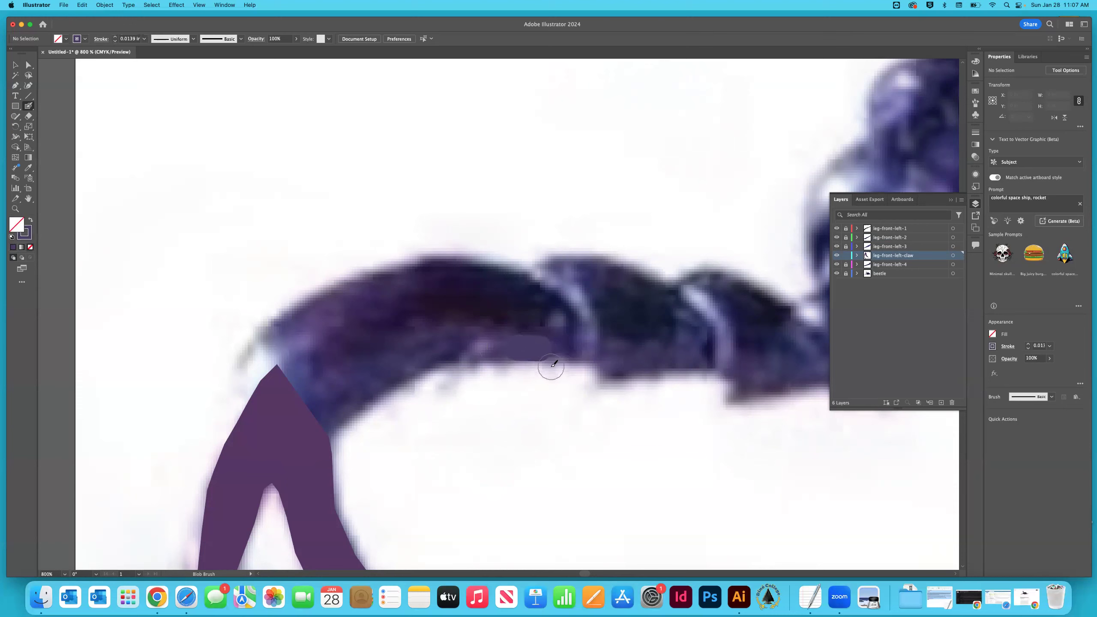
key("shift+x")
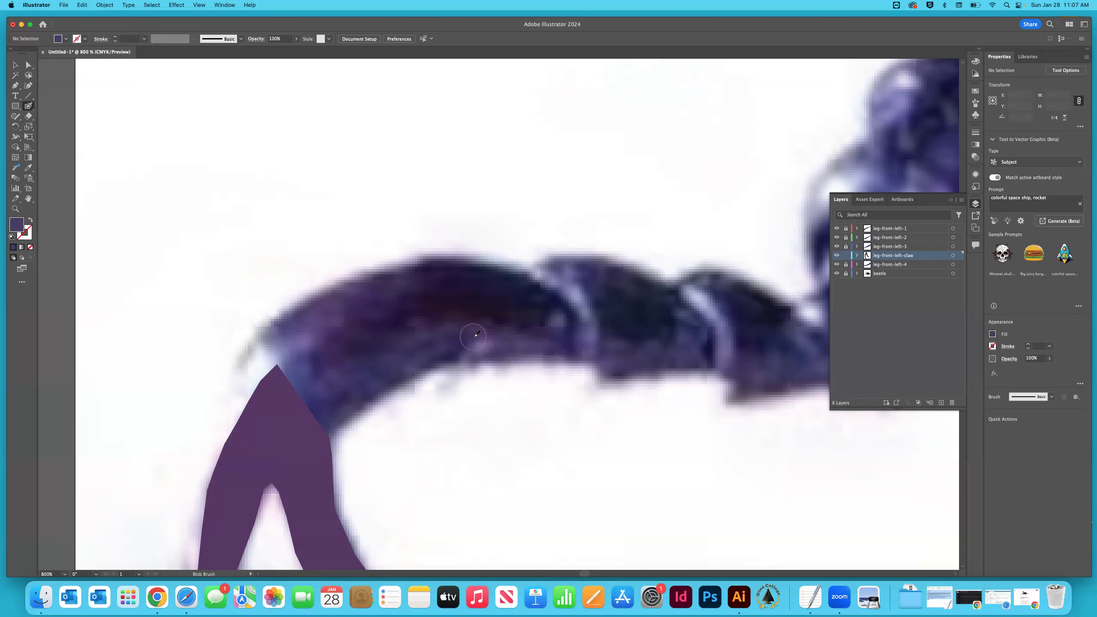
Sample the darkest tone of the curved leg section and paint an elongated dark patch along its middle.
key("i")
left_click(495, 314)
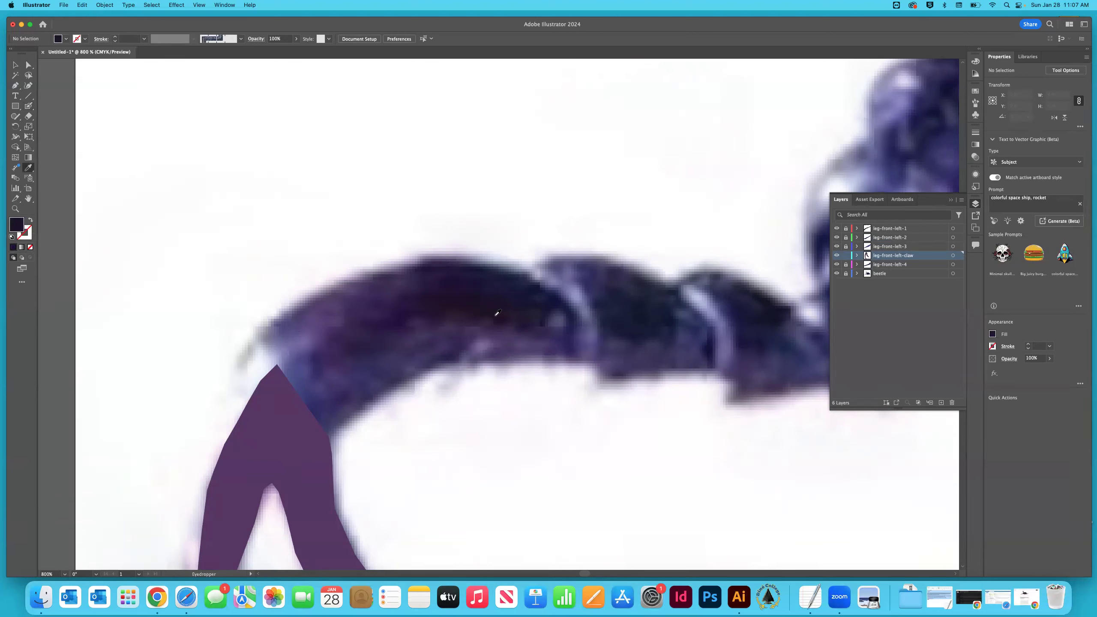
key("shift+b")
mouse_move(464, 297)
left_mouse_down()
mouse_move(405, 298)
mouse_move(400, 308)
mouse_move(527, 306)
left_mouse_up()
key("shift+x")
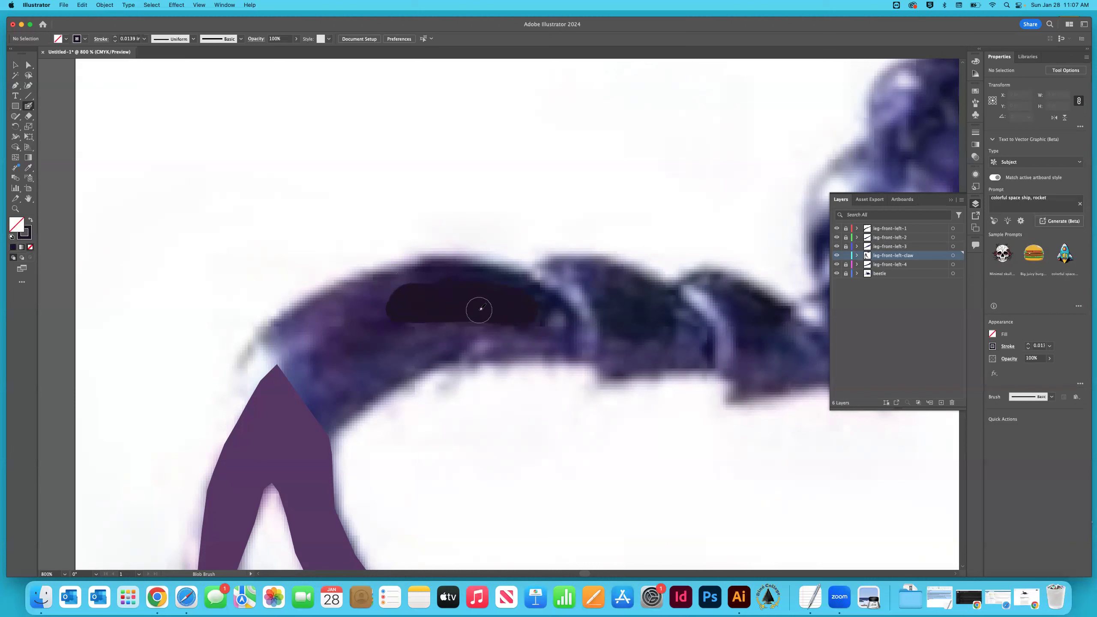
Sample the dark blue of the leg segment beside the curved section and paint a blob over its dark centre.
key("i")
left_click(642, 327)
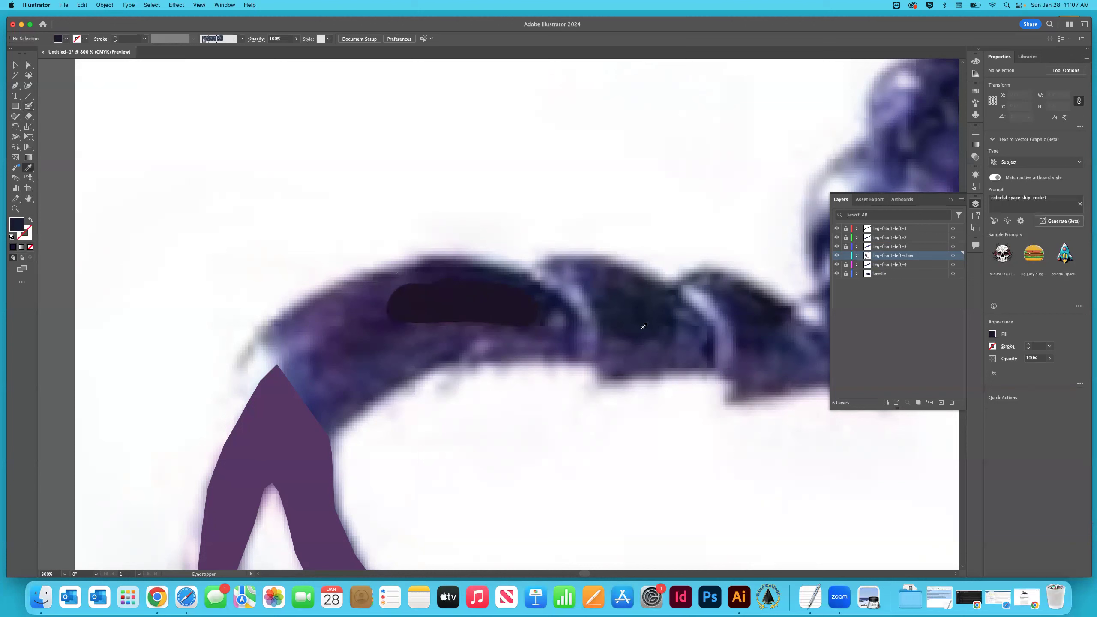
left_click(28, 107)
left_click_drag(610, 301, 608, 337)
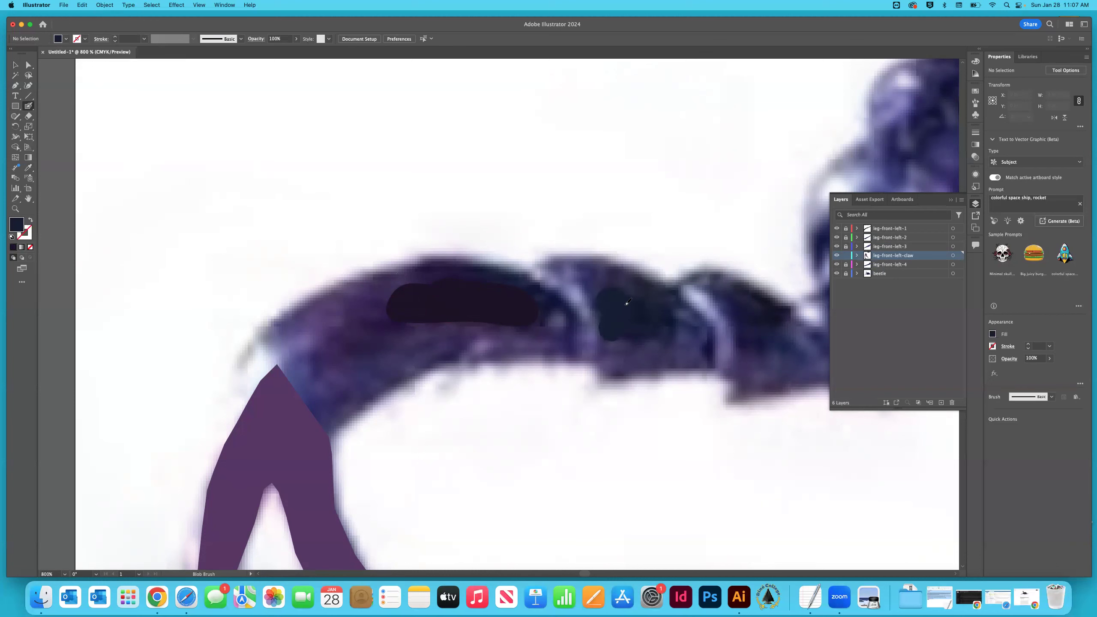
key("shift+x")
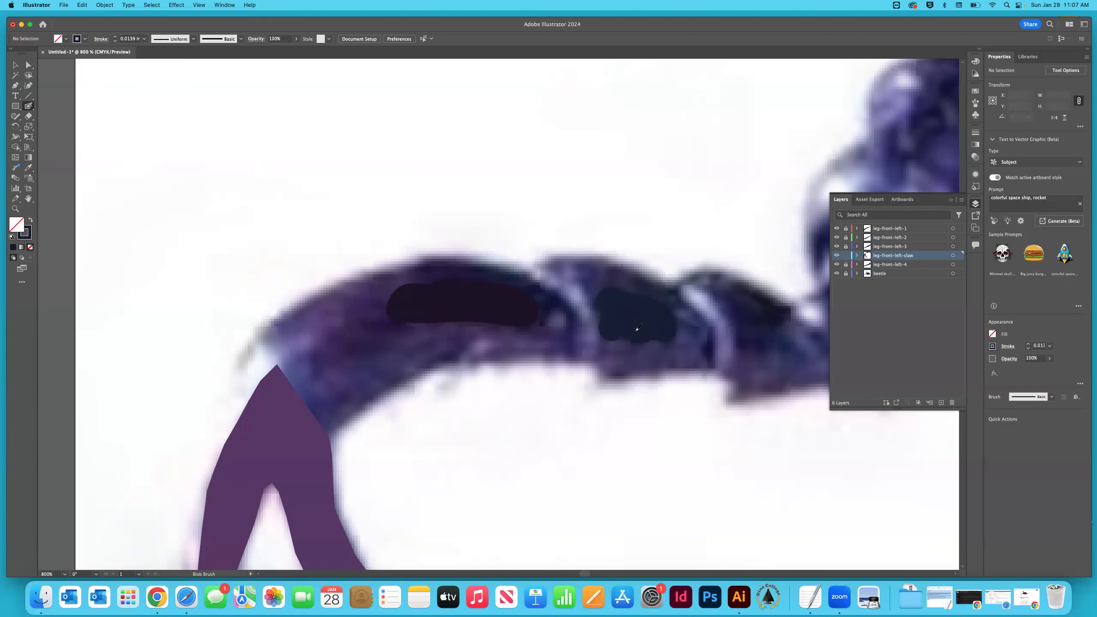
Sample the dark navy of the leg segment nearest the body and paint a small patch over its dark area.
scroll(613, 302, "right", 5)
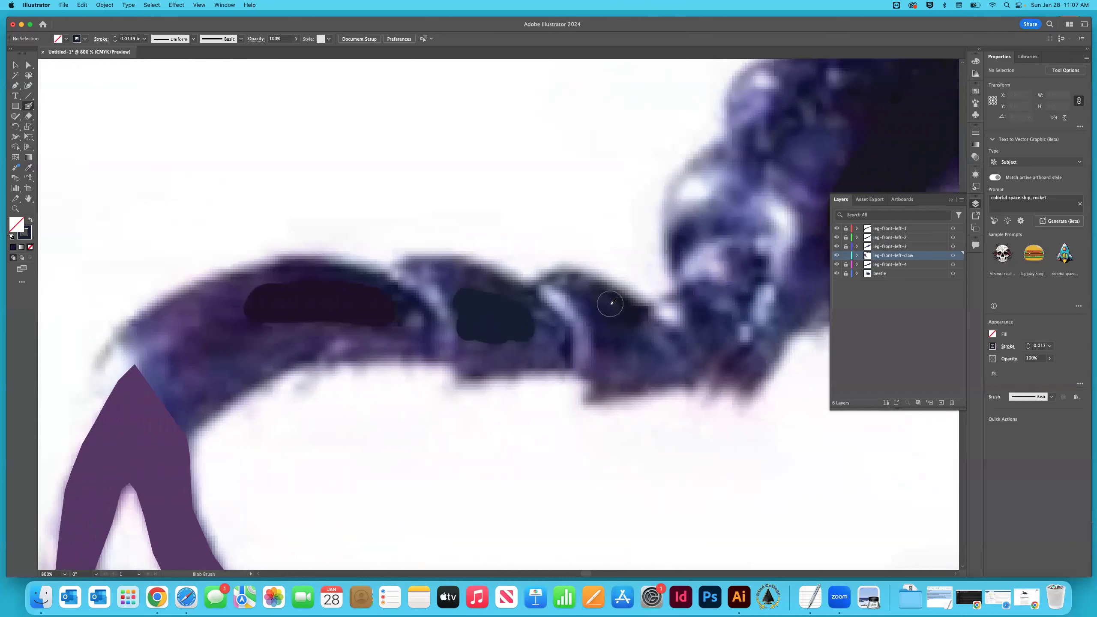
key("i")
left_click(616, 317)
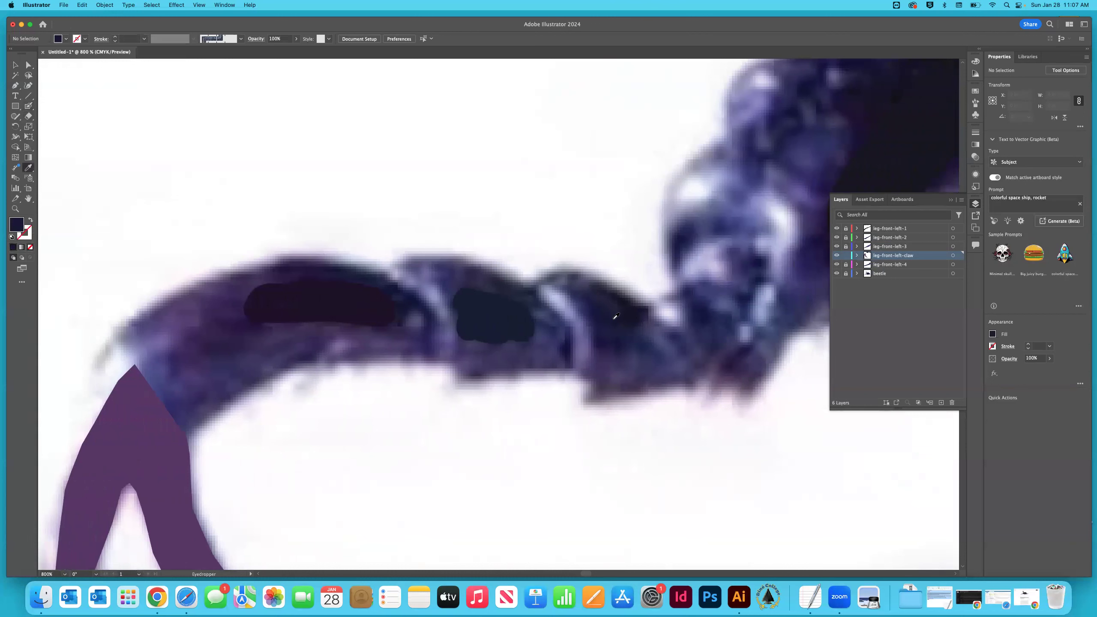
left_click(28, 106)
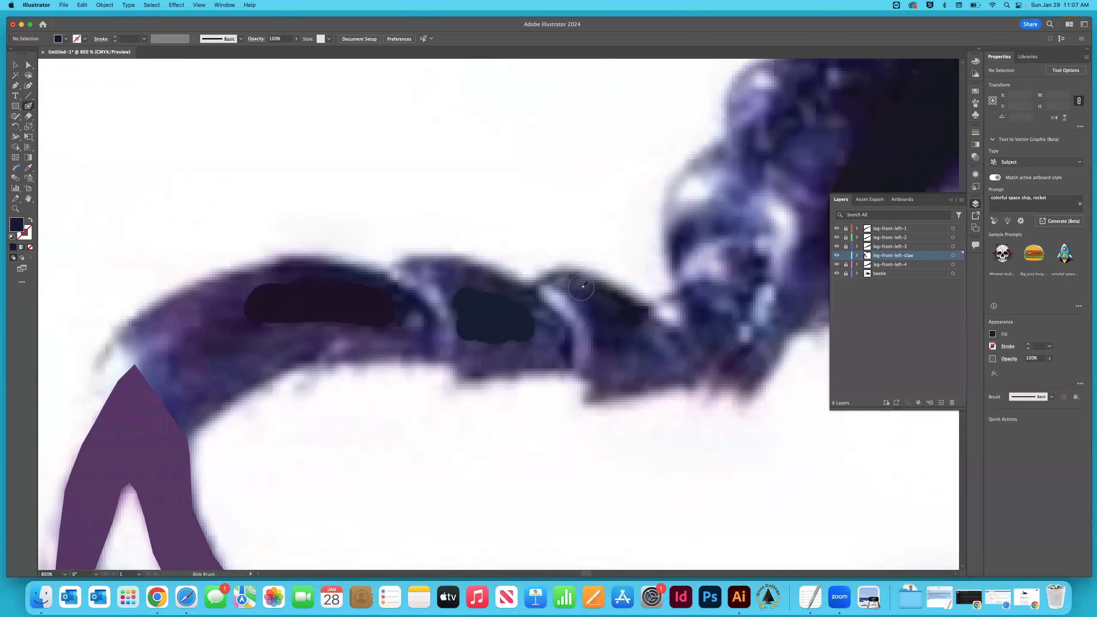
mouse_move(596, 306)
left_mouse_down()
mouse_move(617, 325)
mouse_move(613, 343)
mouse_move(606, 329)
mouse_move(635, 336)
left_mouse_up()
key("shift+x")
Sample a lighter purple near the claw end of the curved leg section and paint a highlight patch there.
scroll(417, 311, "left", 5)
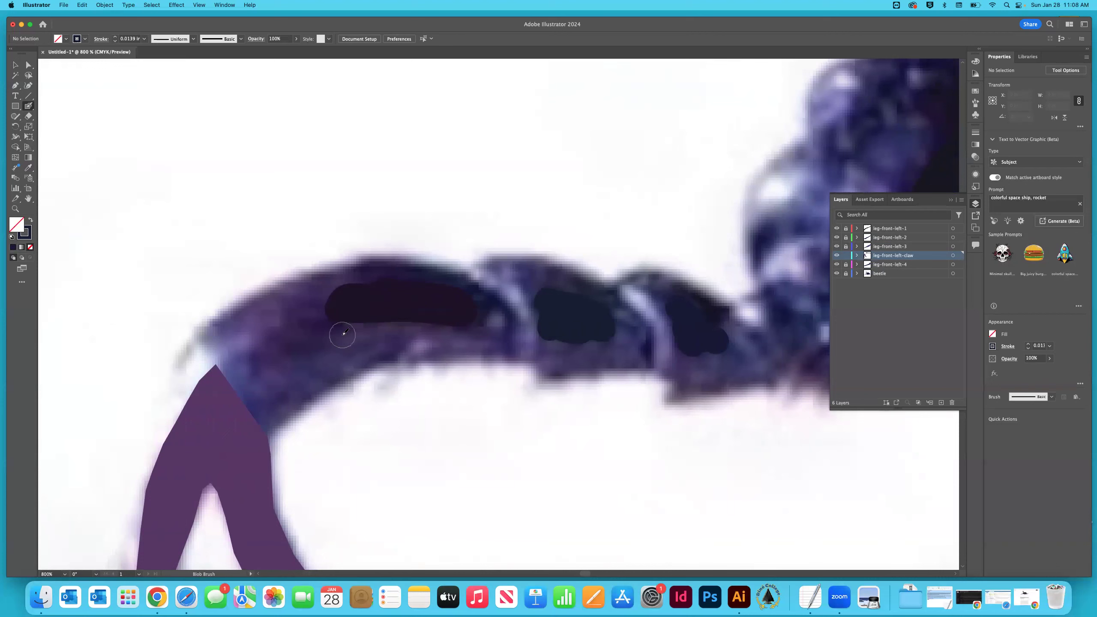
key("i")
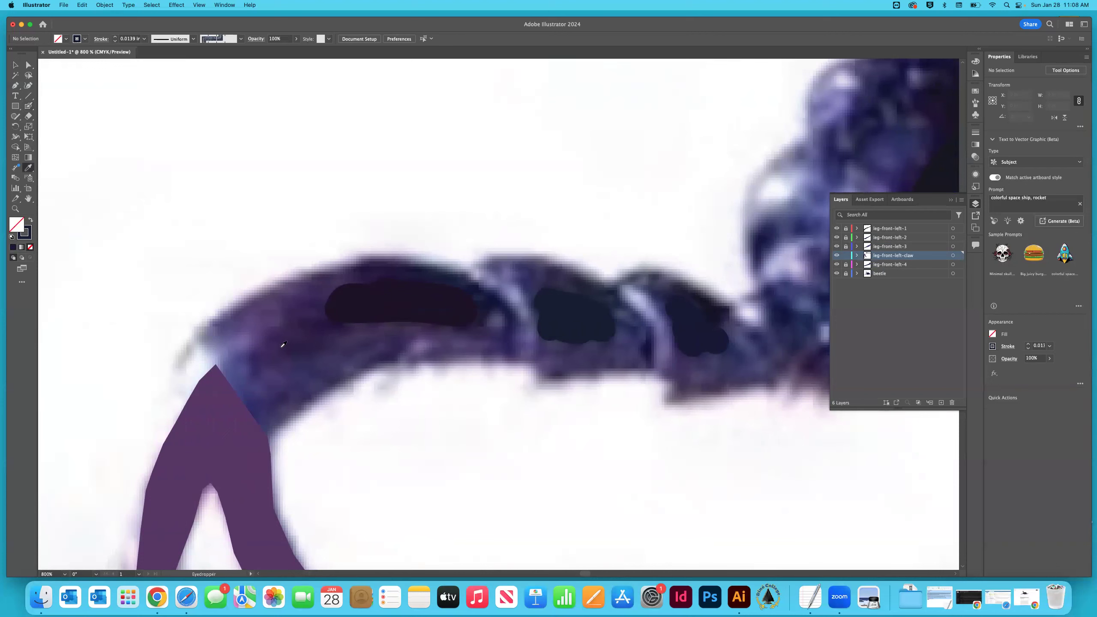
left_click(250, 330)
left_click(29, 105)
mouse_move(229, 345)
left_mouse_down()
mouse_move(272, 314)
mouse_move(242, 361)
left_mouse_up()
key("shift+x")
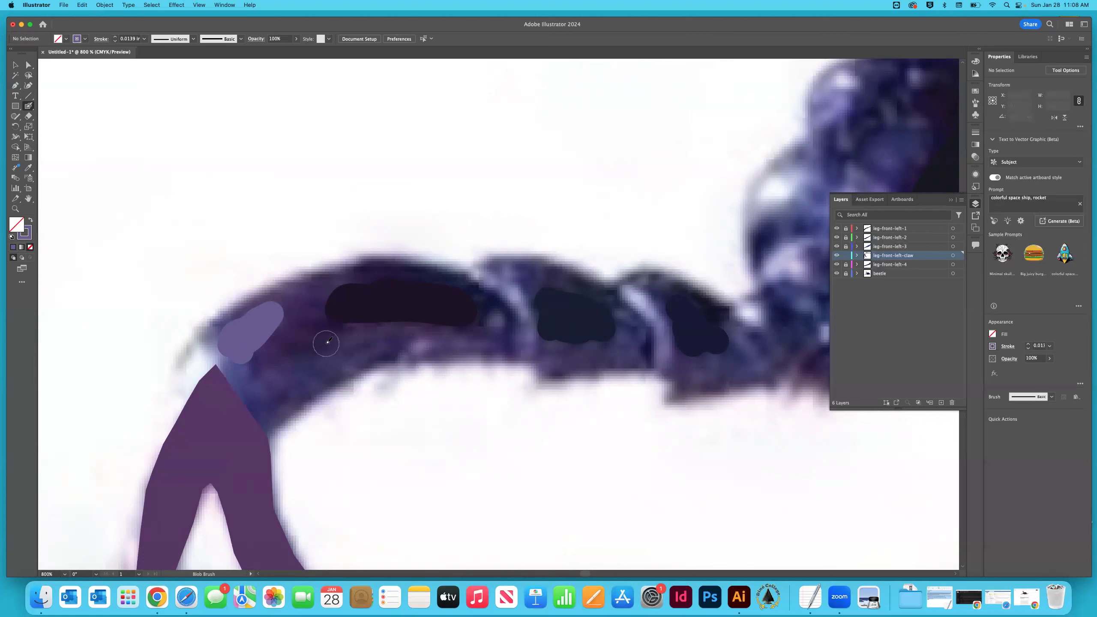
Sample a dark purple from the curved leg section and paint a patch beside the light purple highlight.
key("i")
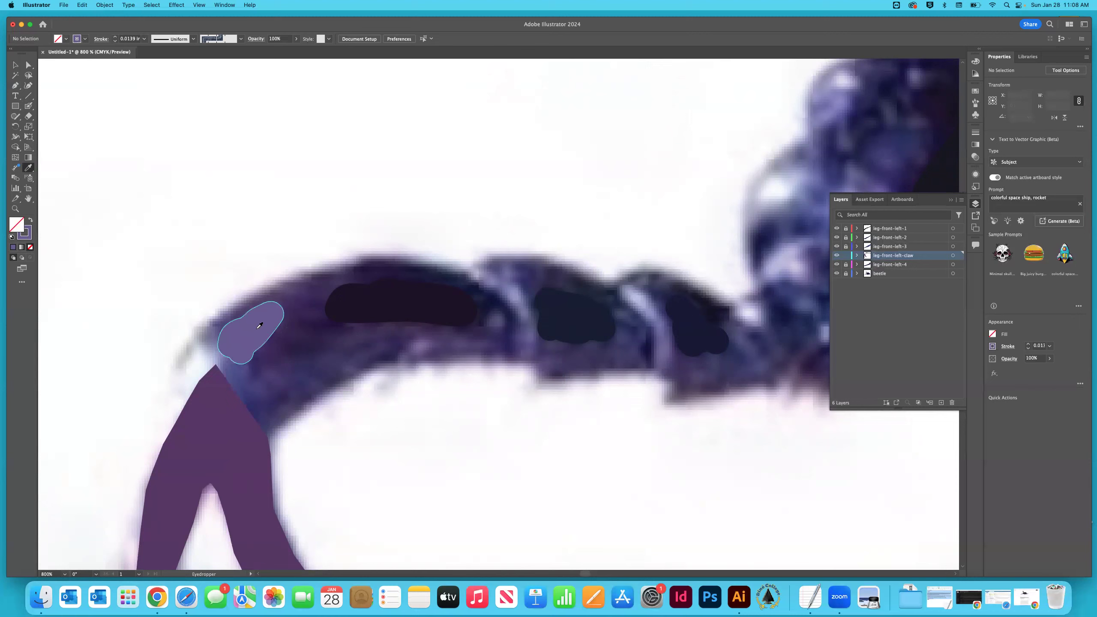
left_click(284, 339)
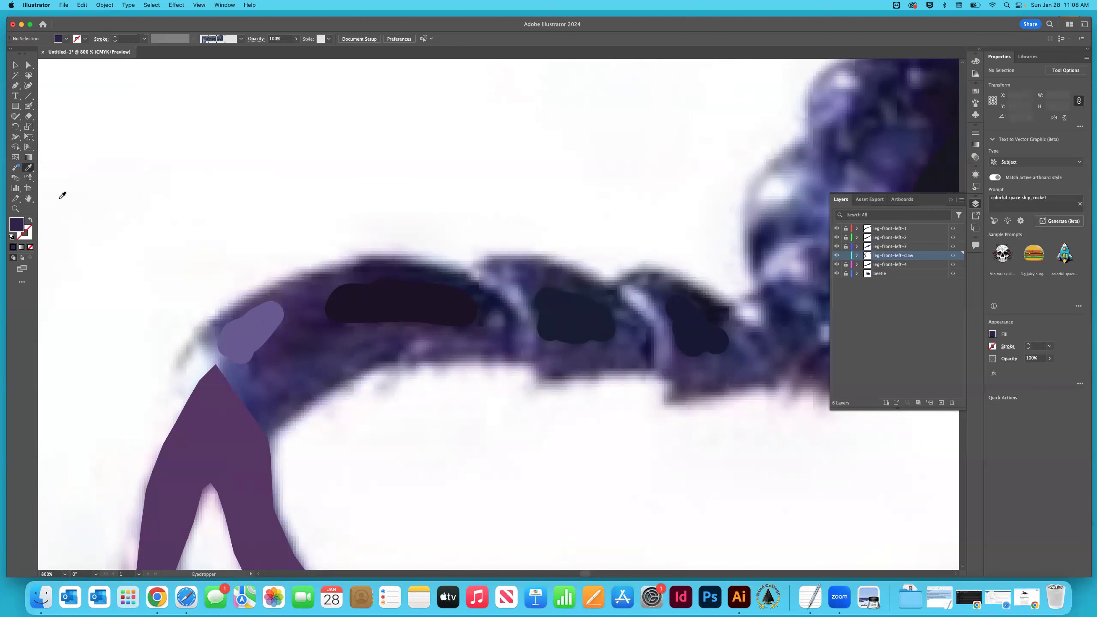
left_click(27, 107)
mouse_move(303, 327)
left_mouse_down()
mouse_move(278, 342)
mouse_move(288, 319)
mouse_move(308, 326)
mouse_move(255, 353)
left_mouse_up()
key("shift+x")
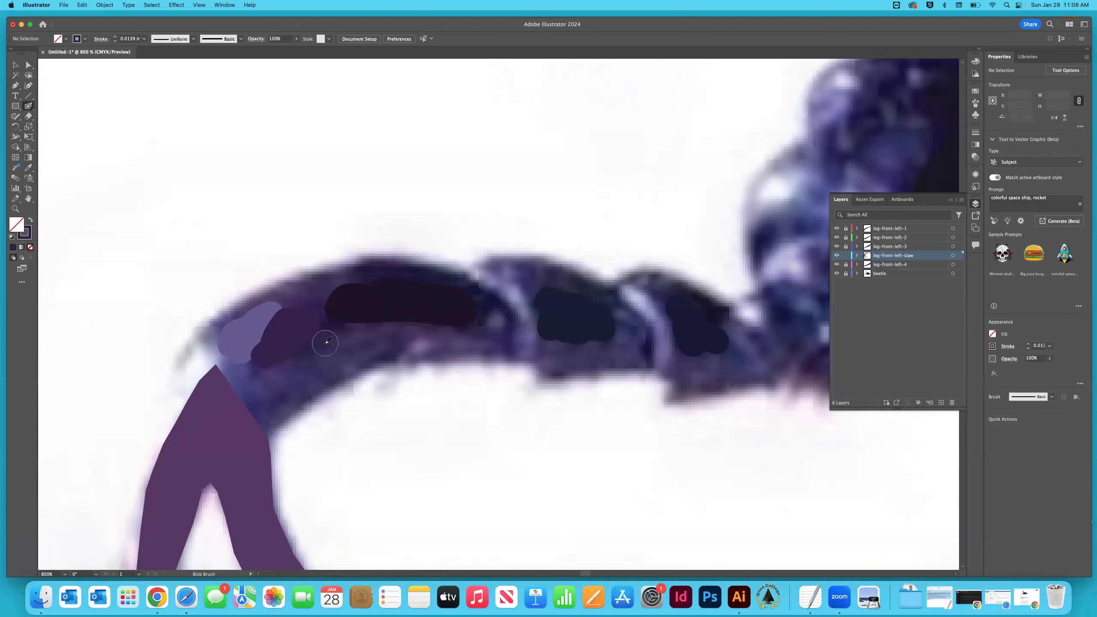
Sample a medium purple and paint an elongated patch below the dark patch on the curved leg section.
key("i")
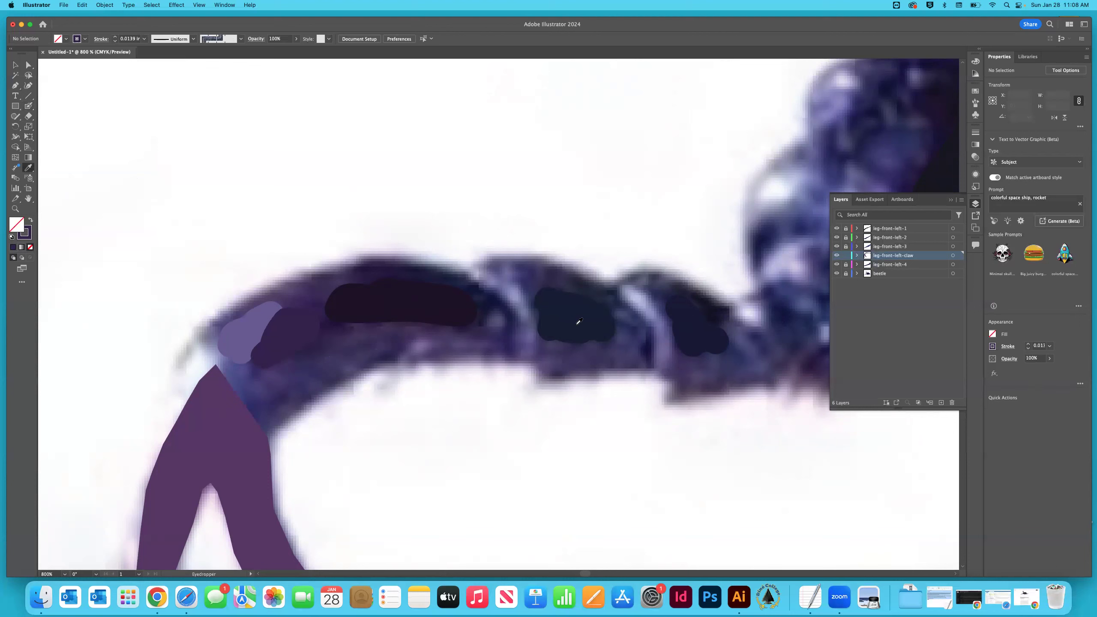
key("shift+x")
key("shift+b")
mouse_move(398, 330)
left_mouse_down()
mouse_move(484, 336)
mouse_move(396, 337)
left_mouse_up()
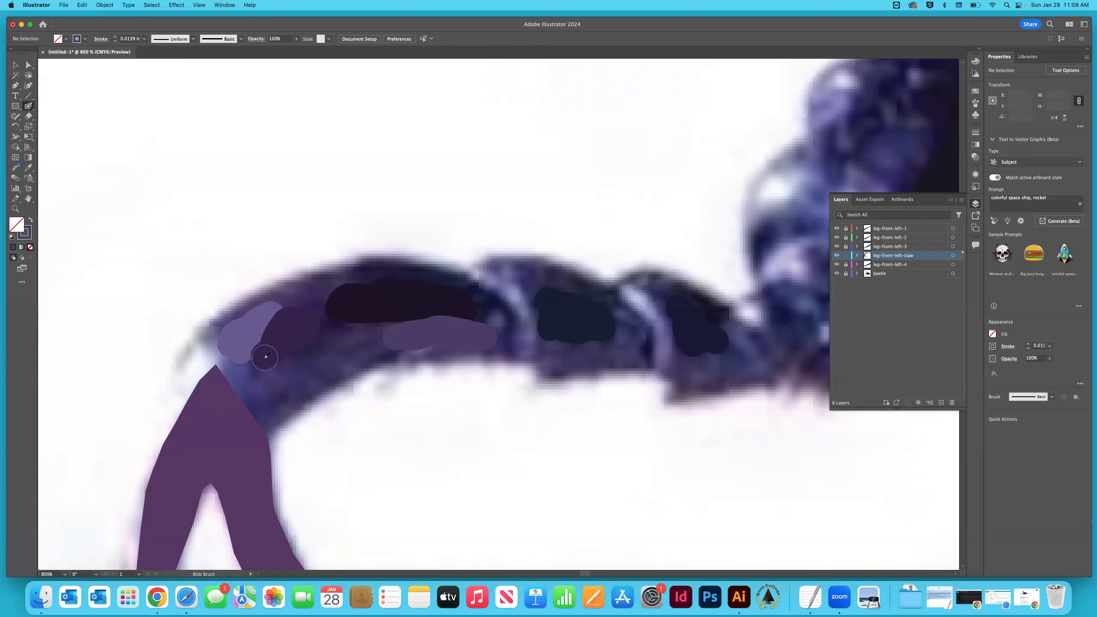
Sample a dark purple from the curved leg section and start its Curvature outline around the end joining the claws.
left_click(27, 86)
key("i")
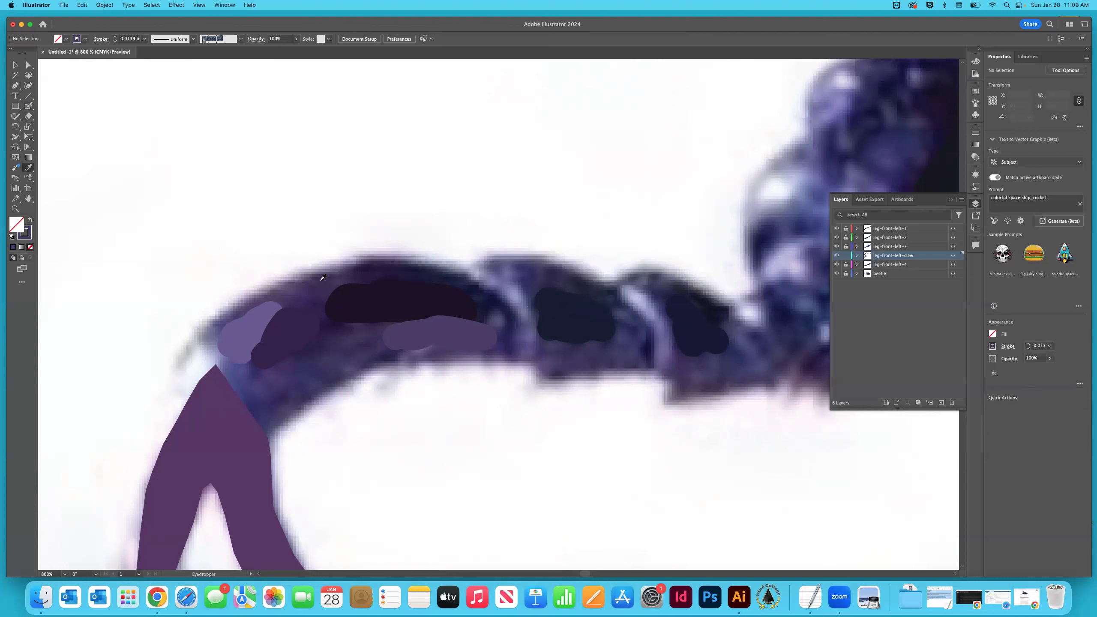
left_click(346, 335)
left_click(27, 86)
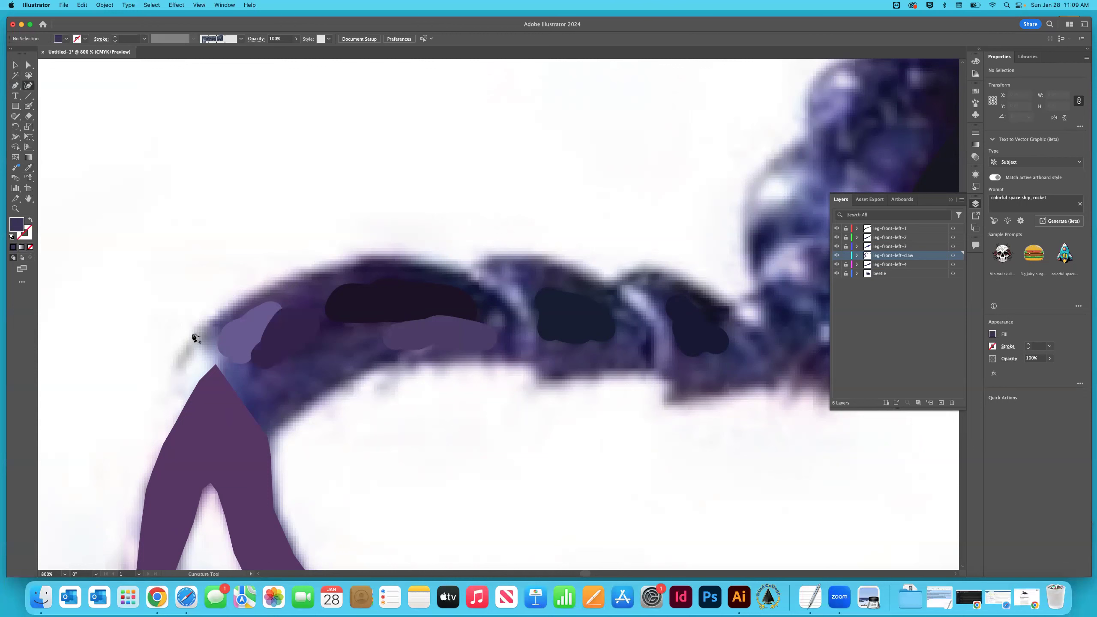
left_click(212, 319)
left_click(209, 360)
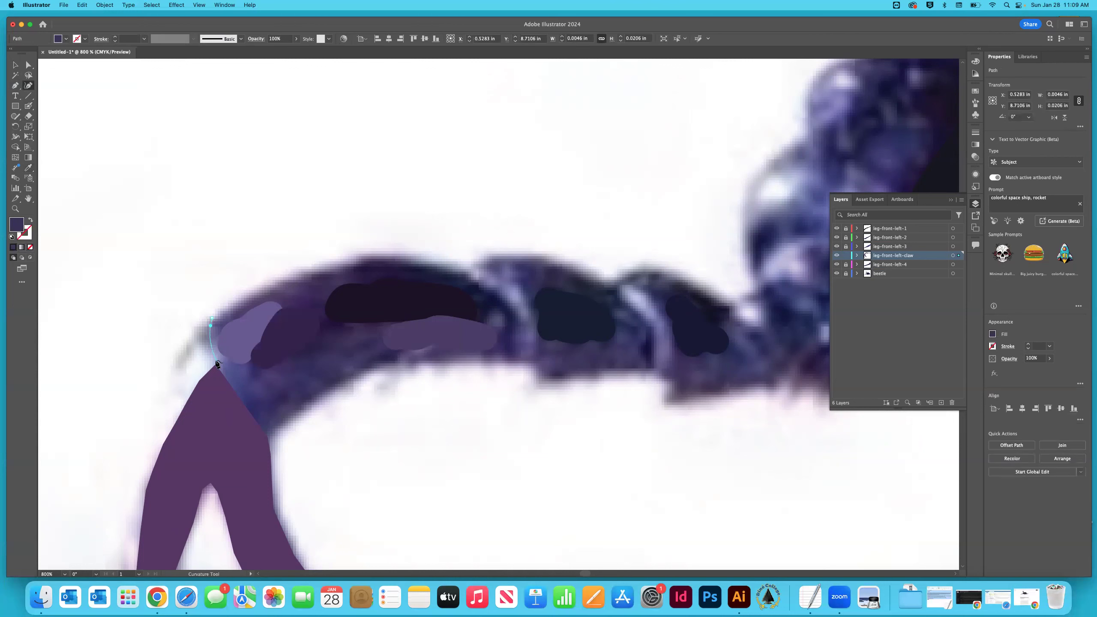
left_click(220, 388)
left_click(261, 441)
left_click(270, 434)
Continue the Curvature outline along the underside of the curved leg section to the next segment's joint.
scroll(268, 436, "down", 1)
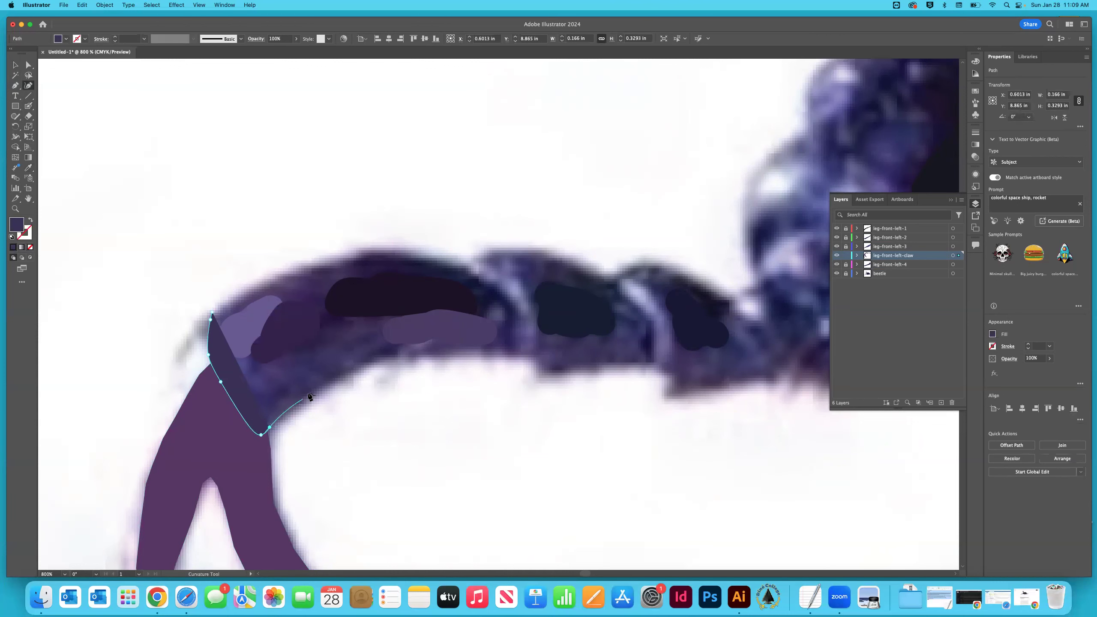
left_click(308, 395)
left_click(354, 366)
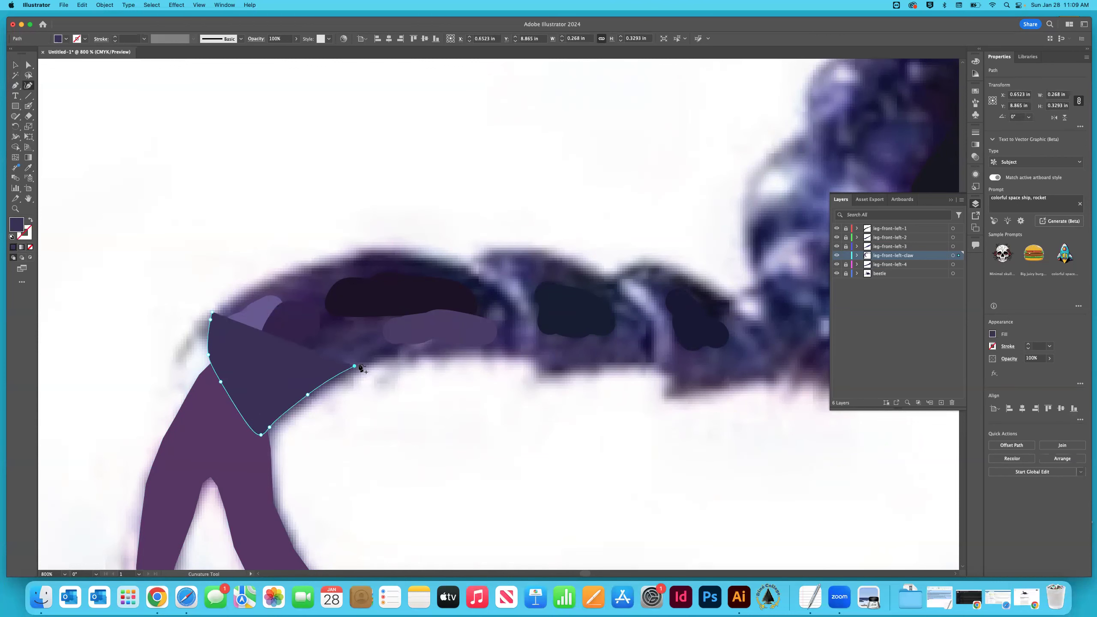
left_click(401, 354)
left_click(455, 354)
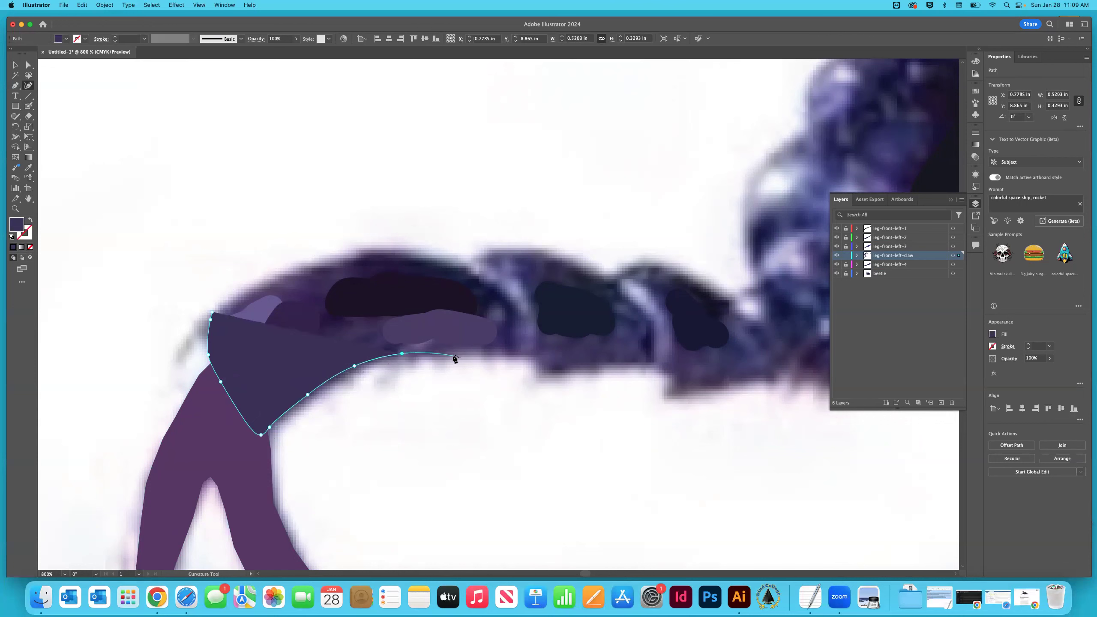
left_click(503, 355)
left_click(515, 354)
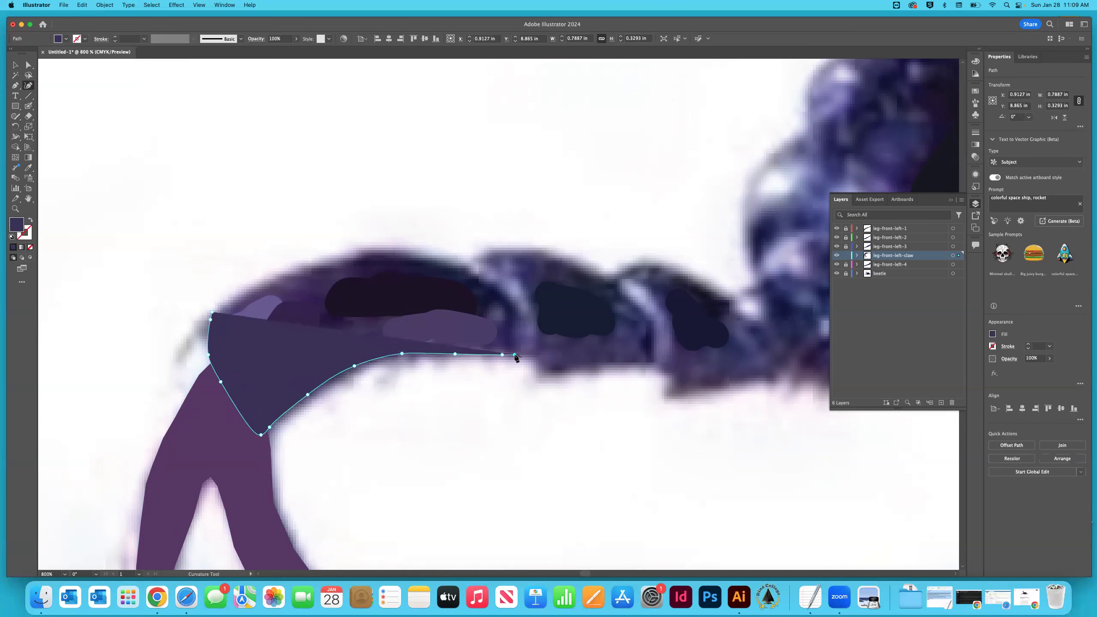
Carry the Curvature outline up and around the rounded joint end of the curved leg section.
left_click(518, 347)
left_click(519, 329)
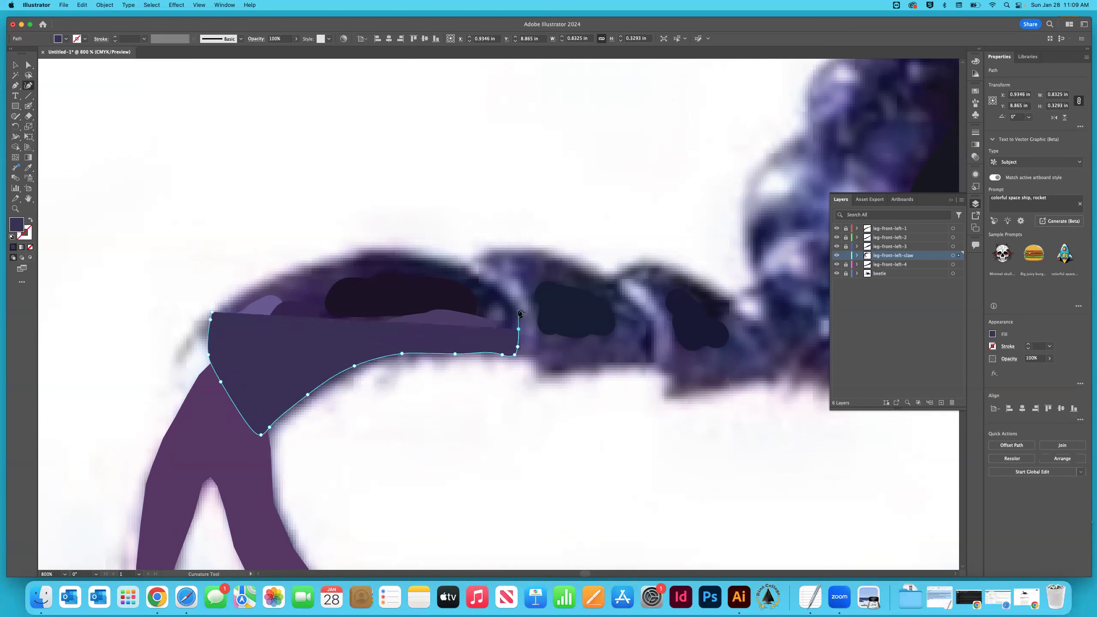
left_click(517, 310)
left_click(508, 296)
left_click(491, 284)
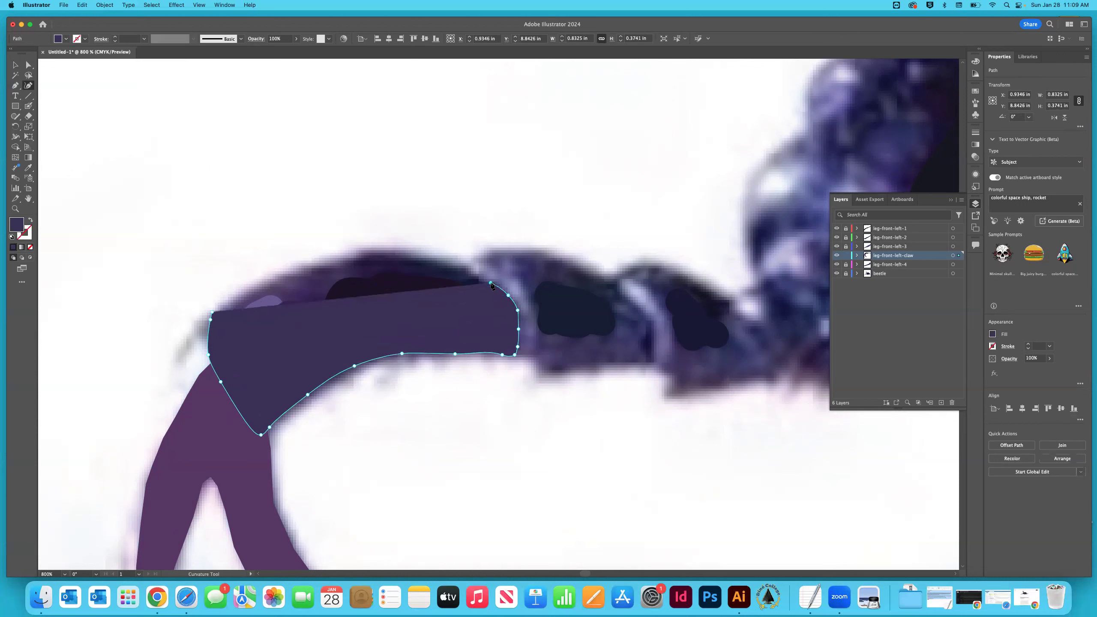
left_click(478, 274)
left_click(464, 268)
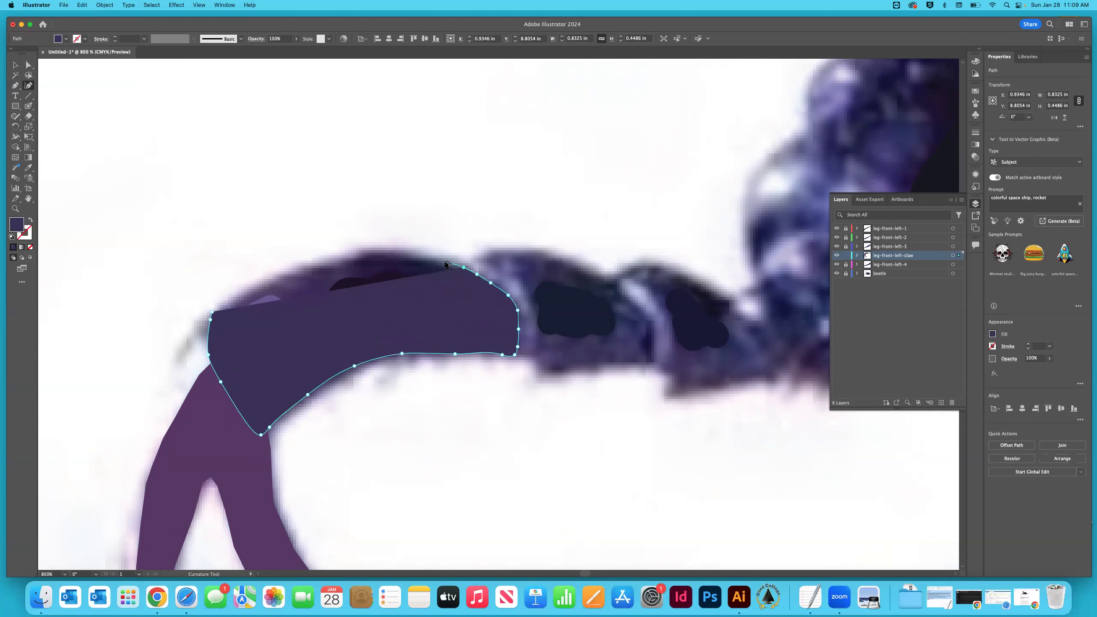
Trace the upper edge of the curved leg section back to the starting point, close the shape and deselect it.
left_click(442, 261)
left_click(424, 256)
left_click(393, 251)
left_click(341, 255)
left_click(281, 277)
left_click(253, 291)
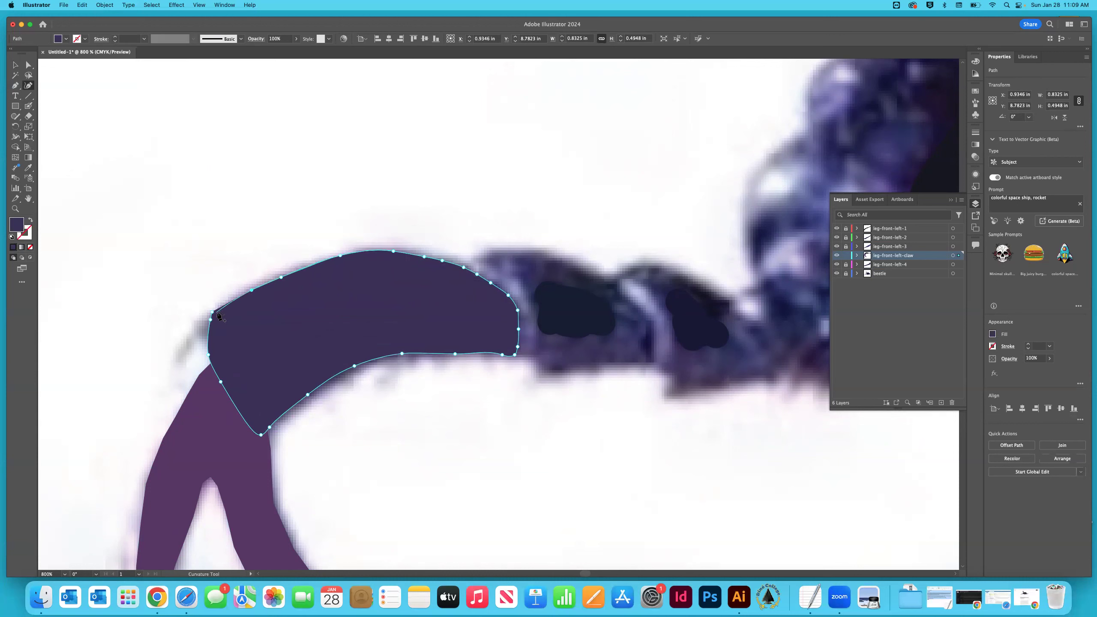
left_click(213, 314)
left_click(15, 64)
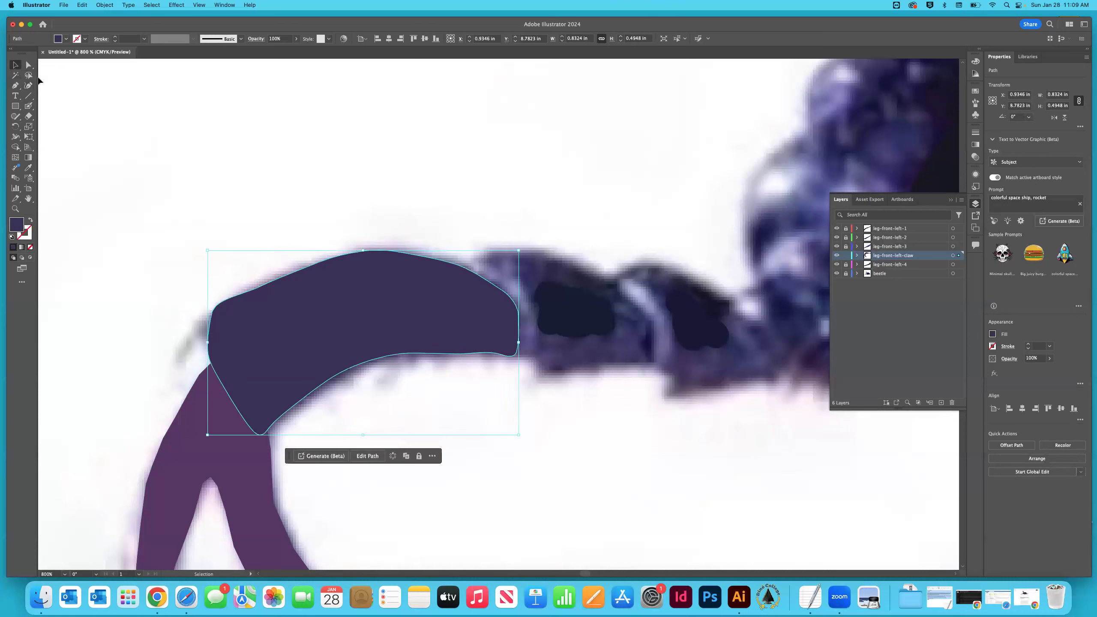
left_click(271, 213)
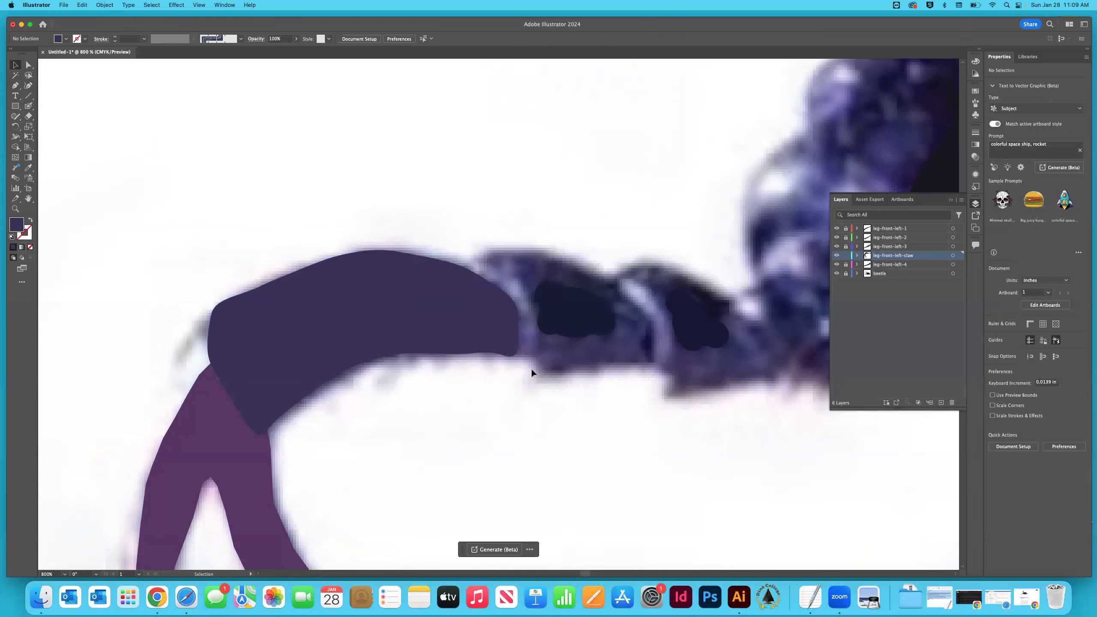
Send the curved leg section's base shape to the back of its layer so its highlight and shadow blobs lie above it, and deselect it.
left_click(437, 357)
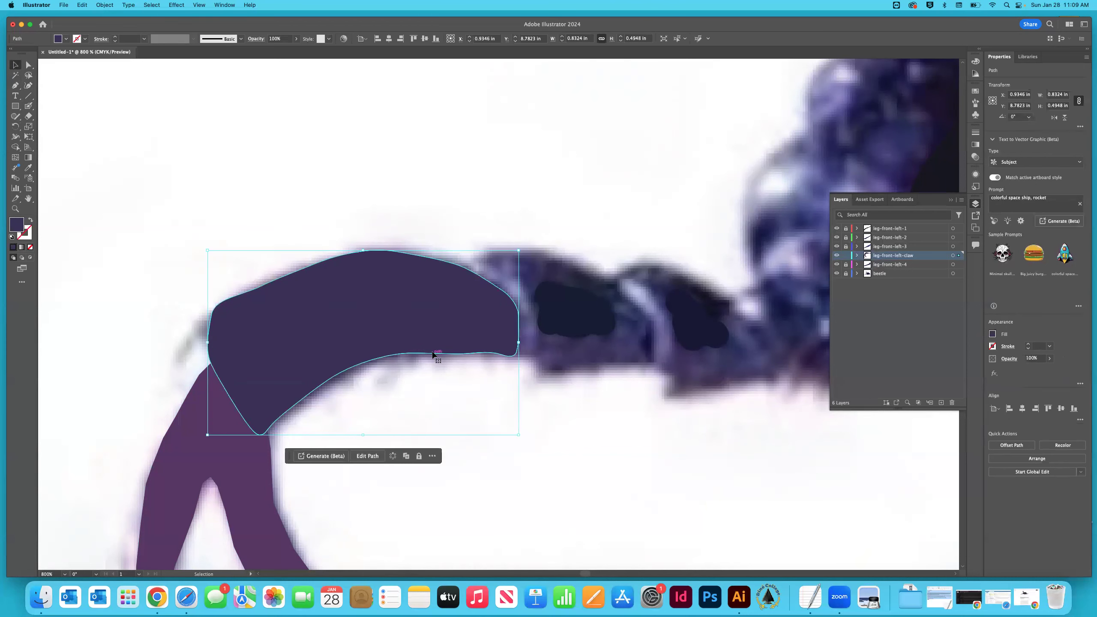
right_click(427, 348)
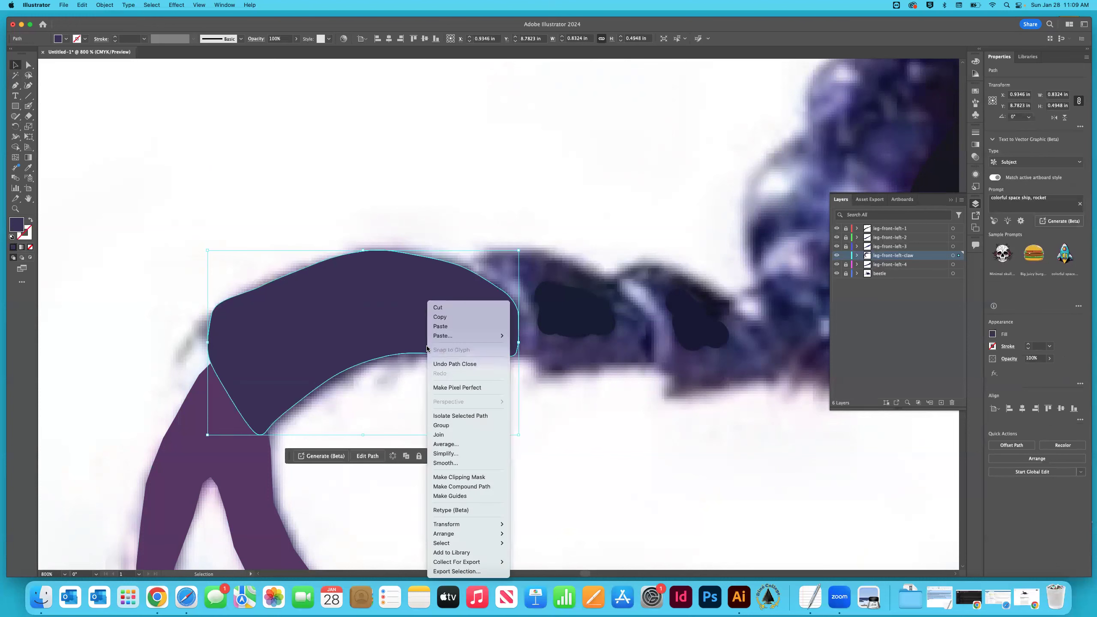
left_click(406, 373)
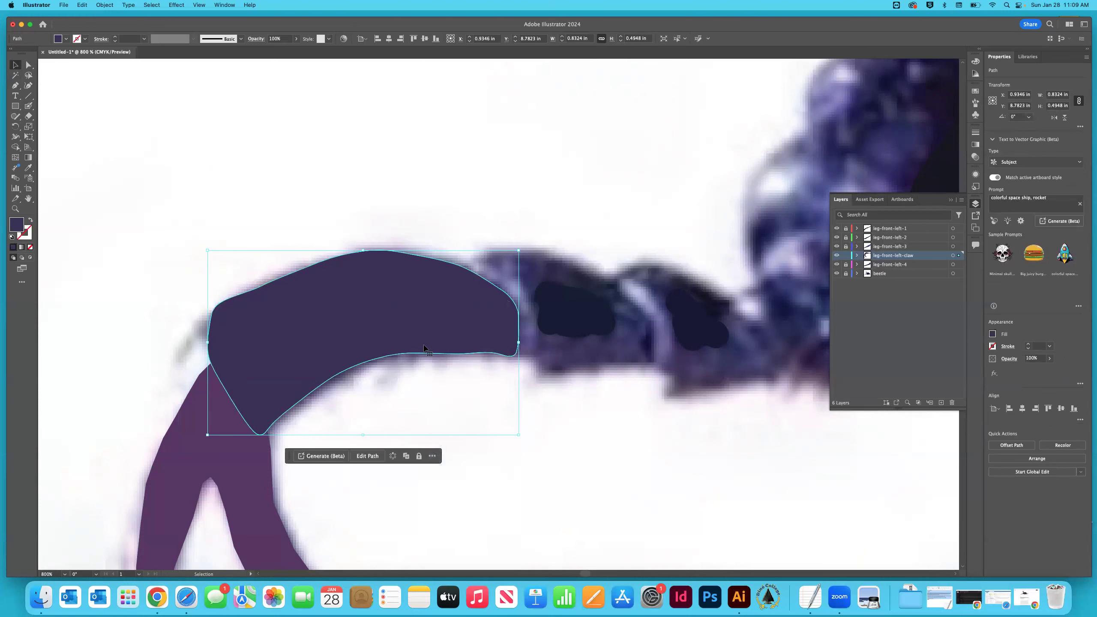
right_click(425, 348)
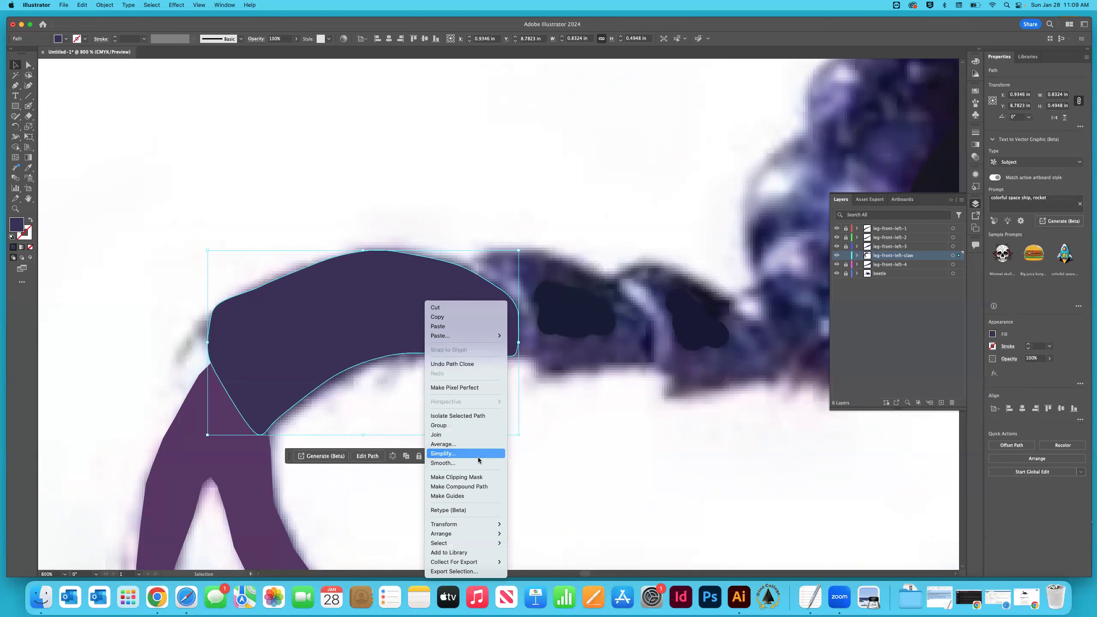
mouse_move(481, 532)
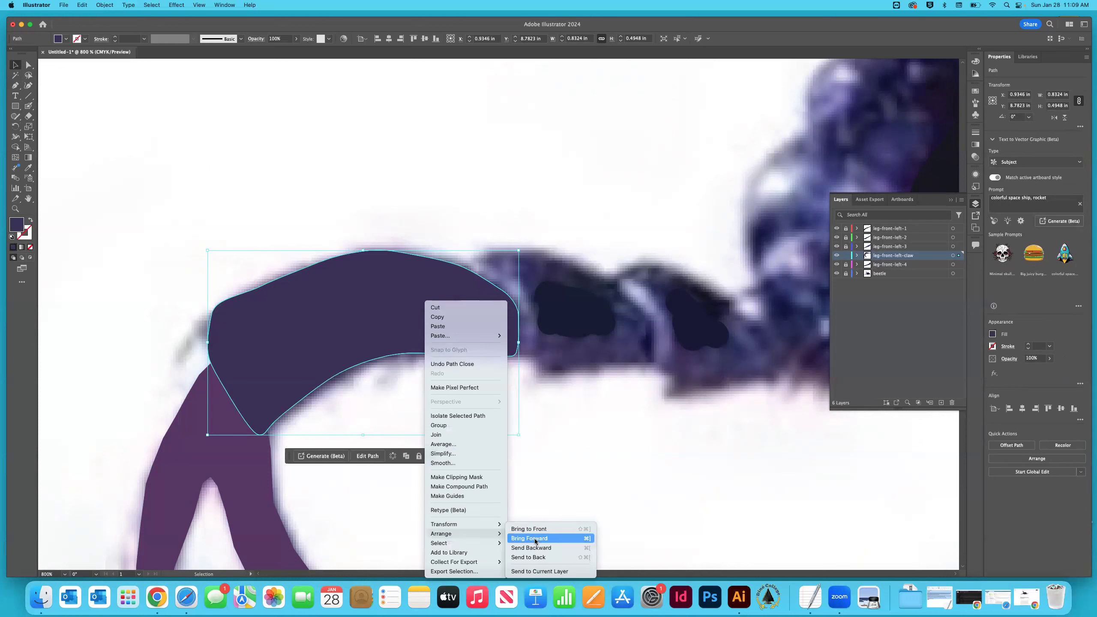
left_click(538, 557)
left_click(582, 497)
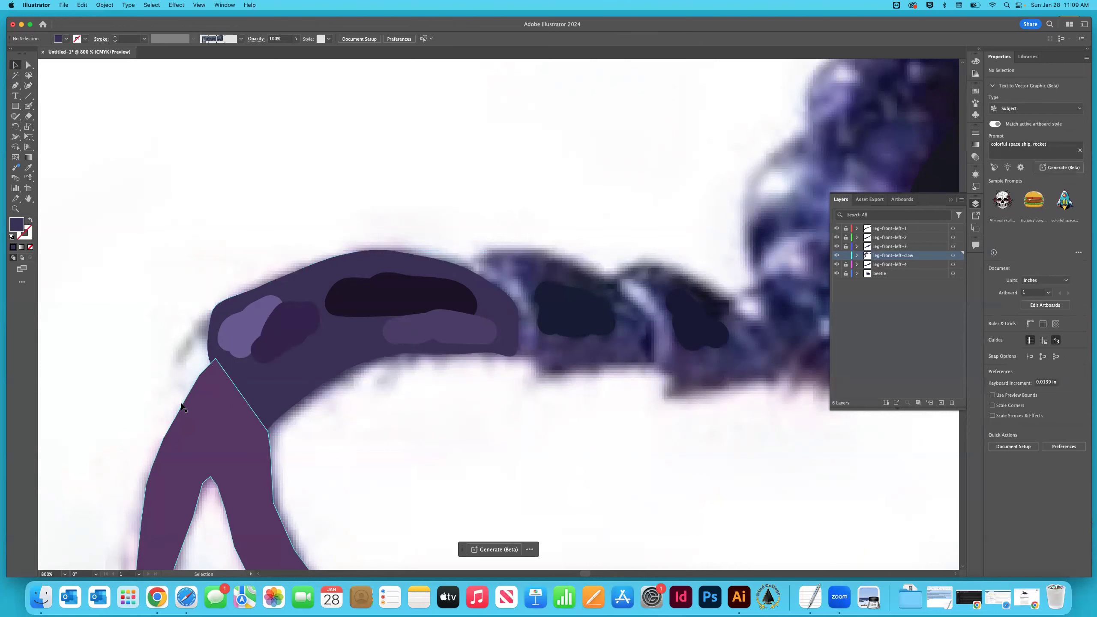
Examine the traced claws and curved leg section against the whole beetle photo, and inspect the joint with the next segment up close.
scroll(536, 345, "down", 3)
scroll(524, 351, "down", 3)
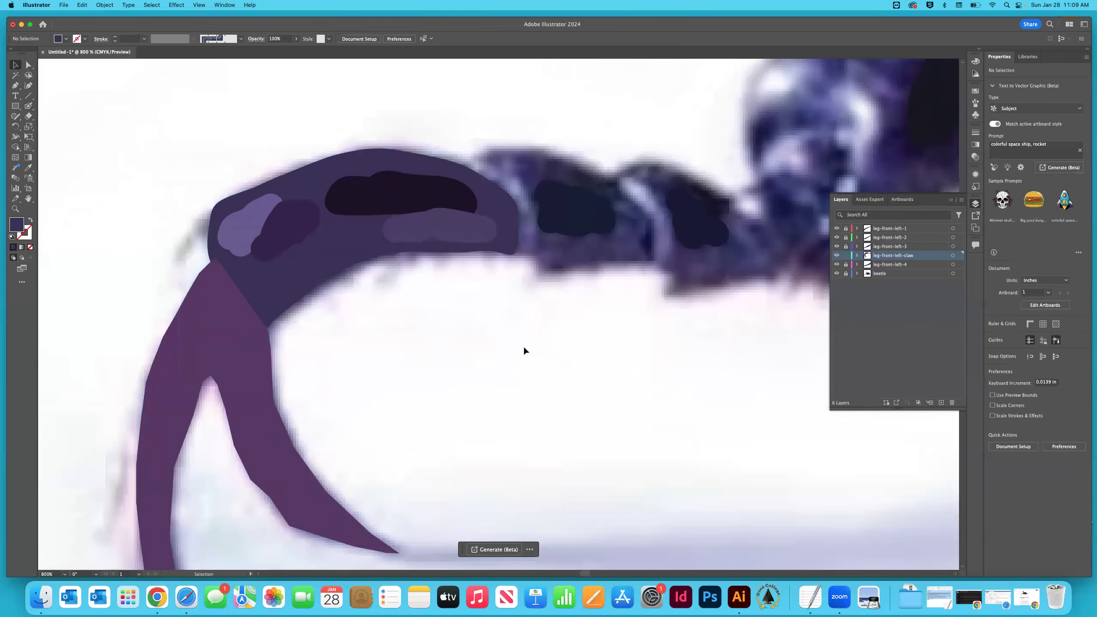
key("super+0")
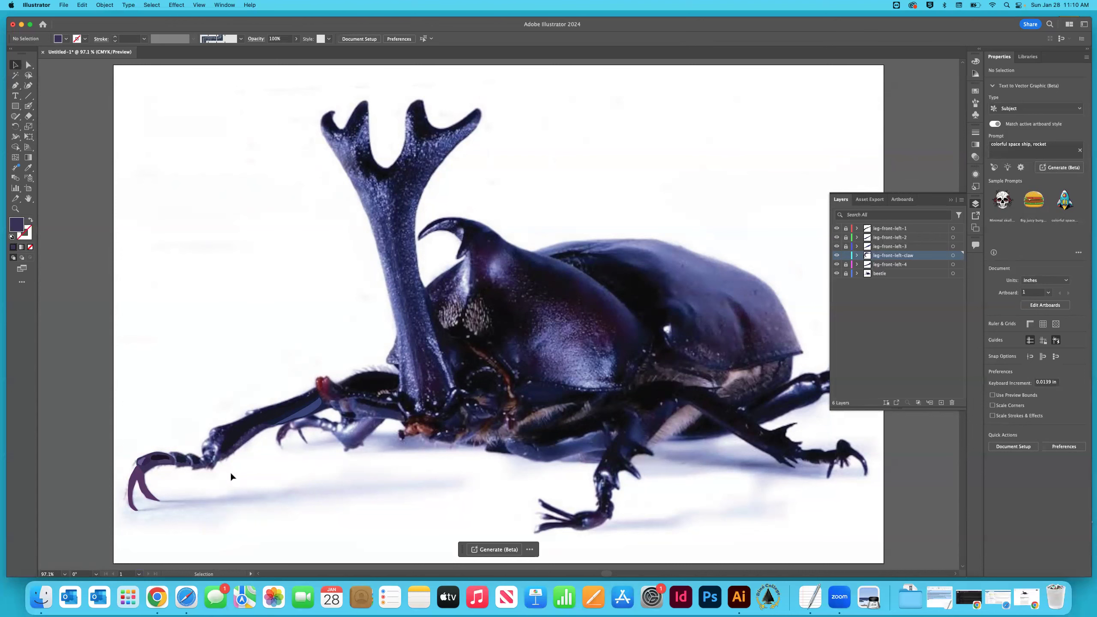
key("z")
left_click(193, 473)
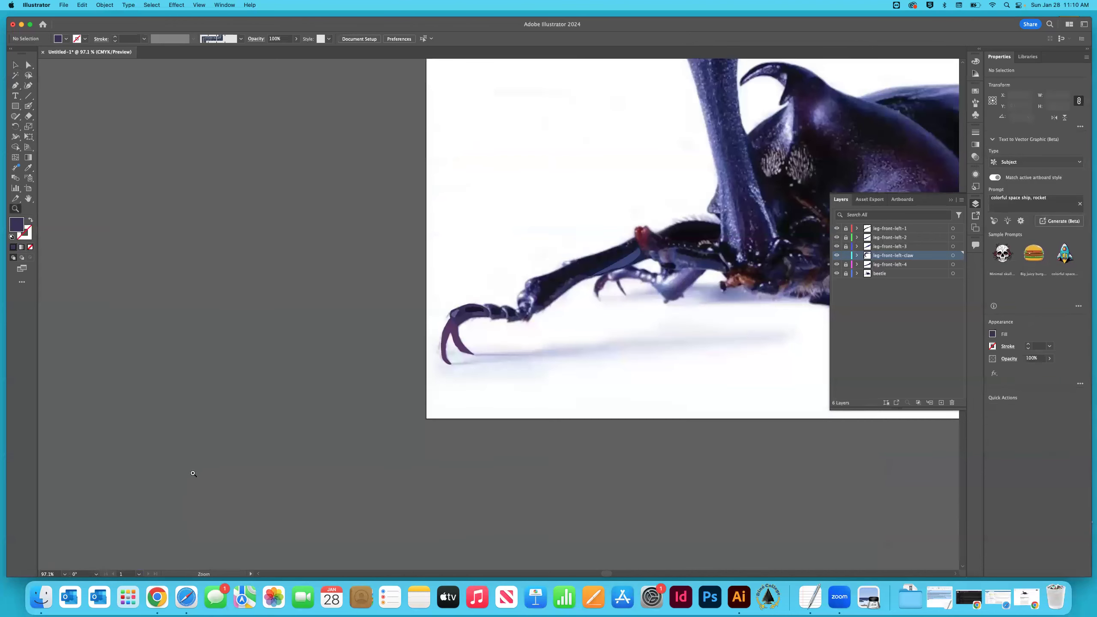
left_click(490, 317)
left_click(499, 320)
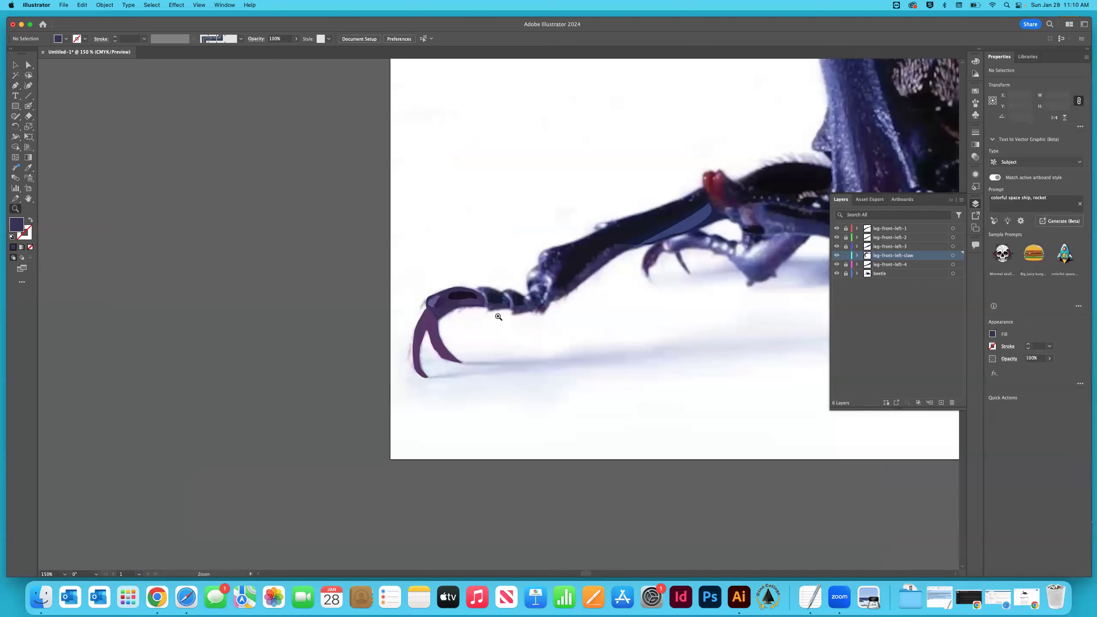
left_click(498, 318)
left_click(495, 320)
left_click(490, 324)
left_click(485, 328)
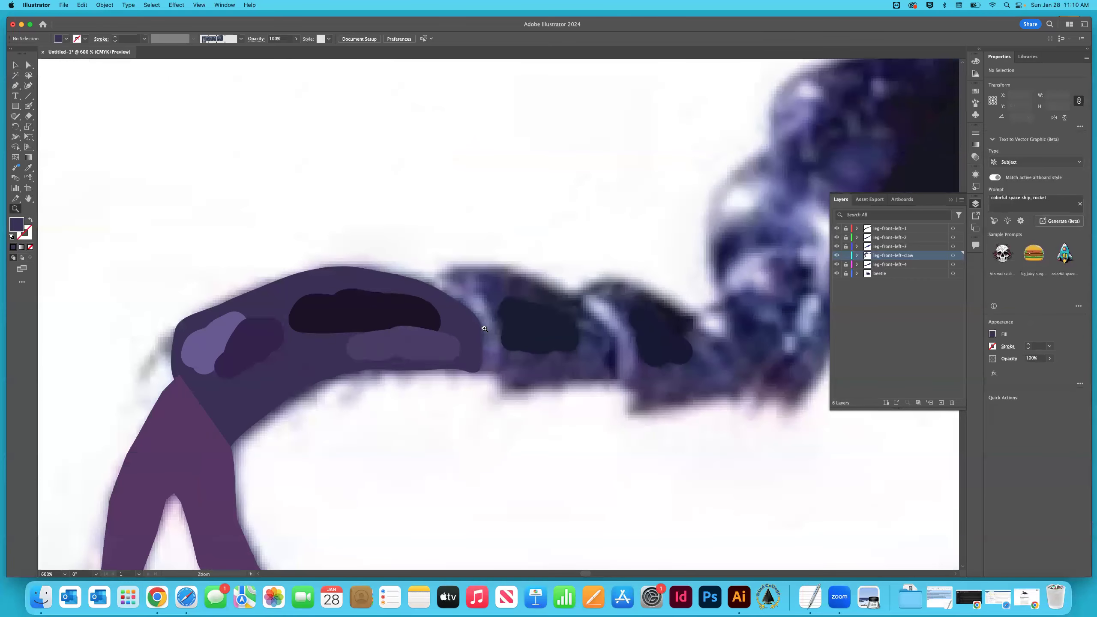
left_click(485, 328)
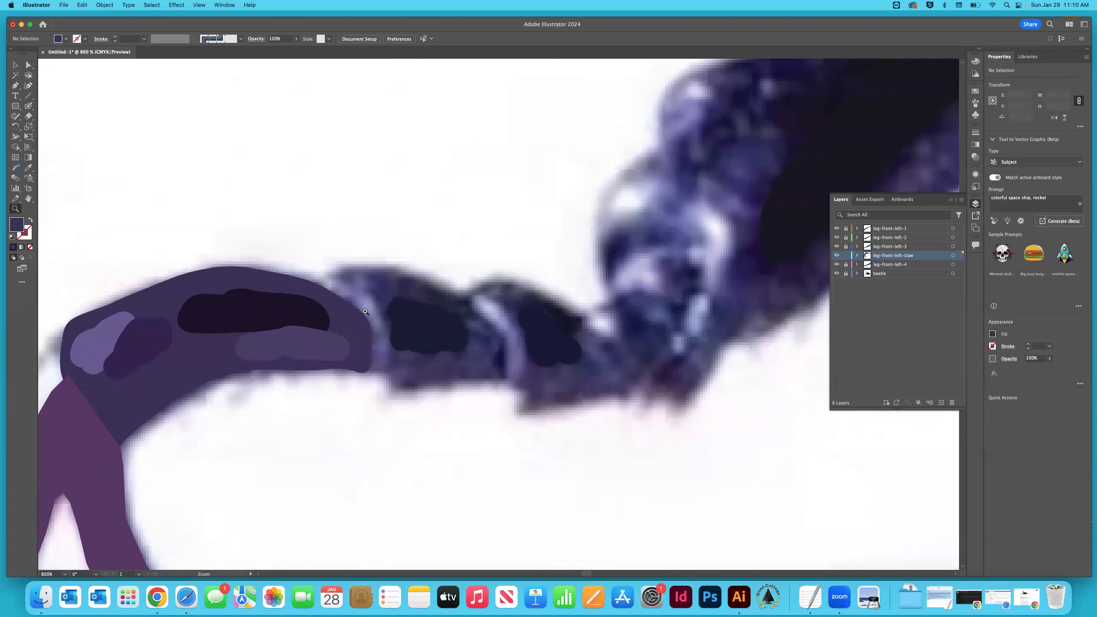
Sample the light blue-purple of the joint beside the curved leg section and paint a Blob Brush band along that joint.
key("i")
left_click(354, 293)
left_click(28, 106)
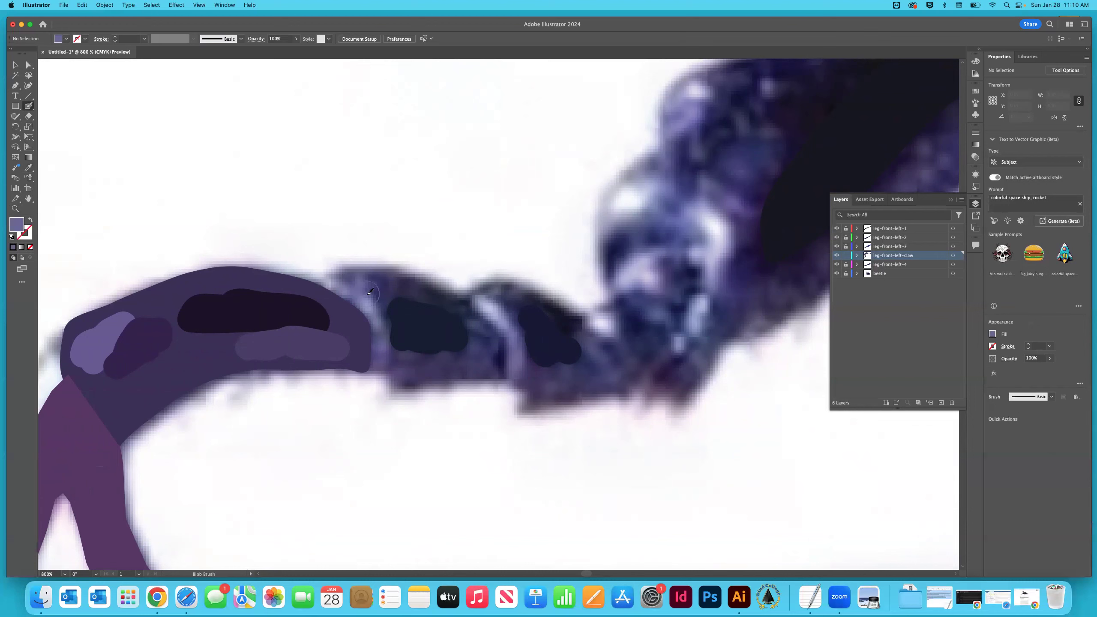
mouse_move(329, 284)
left_mouse_down()
mouse_move(367, 308)
mouse_move(375, 364)
left_mouse_up()
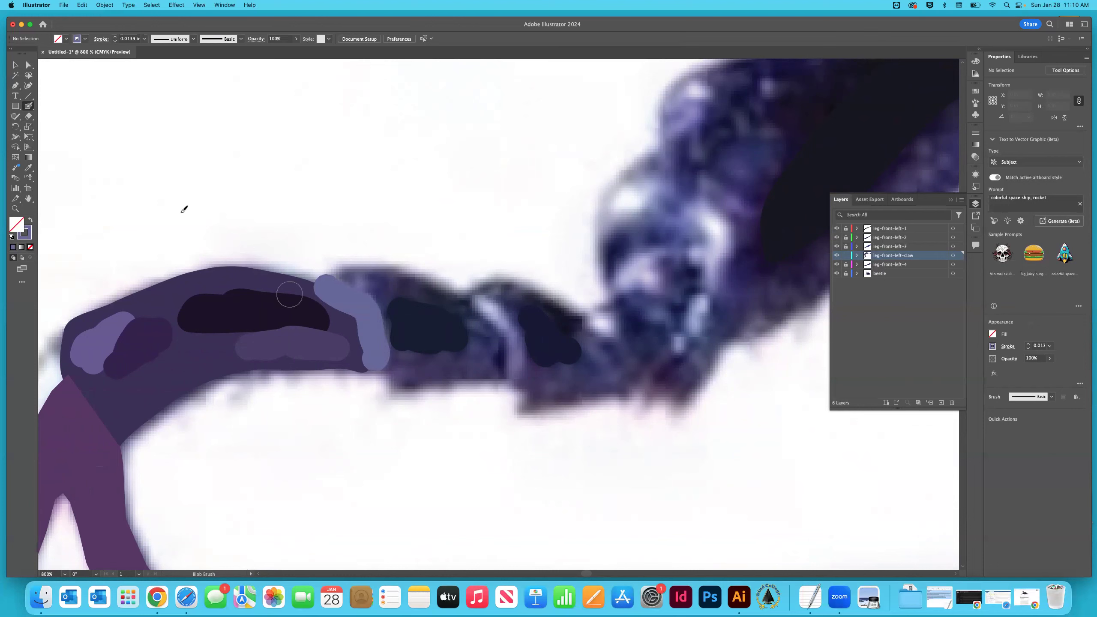
Send the light joint band to the back, behind the curved leg section, and deselect it.
left_click(15, 65)
left_click(365, 309)
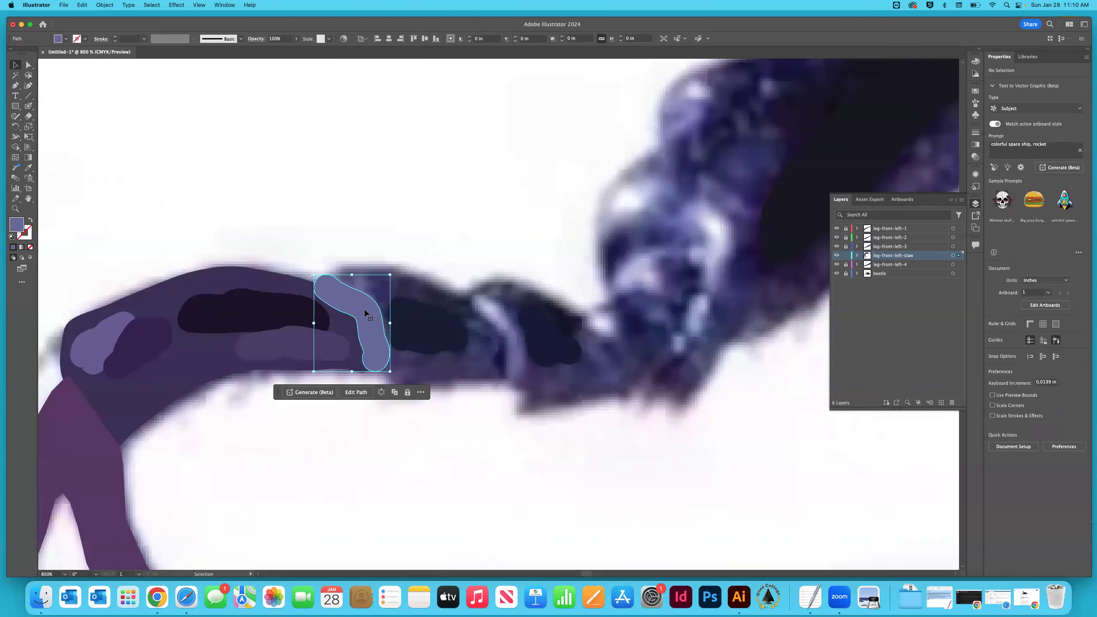
right_click(365, 309)
mouse_move(402, 535)
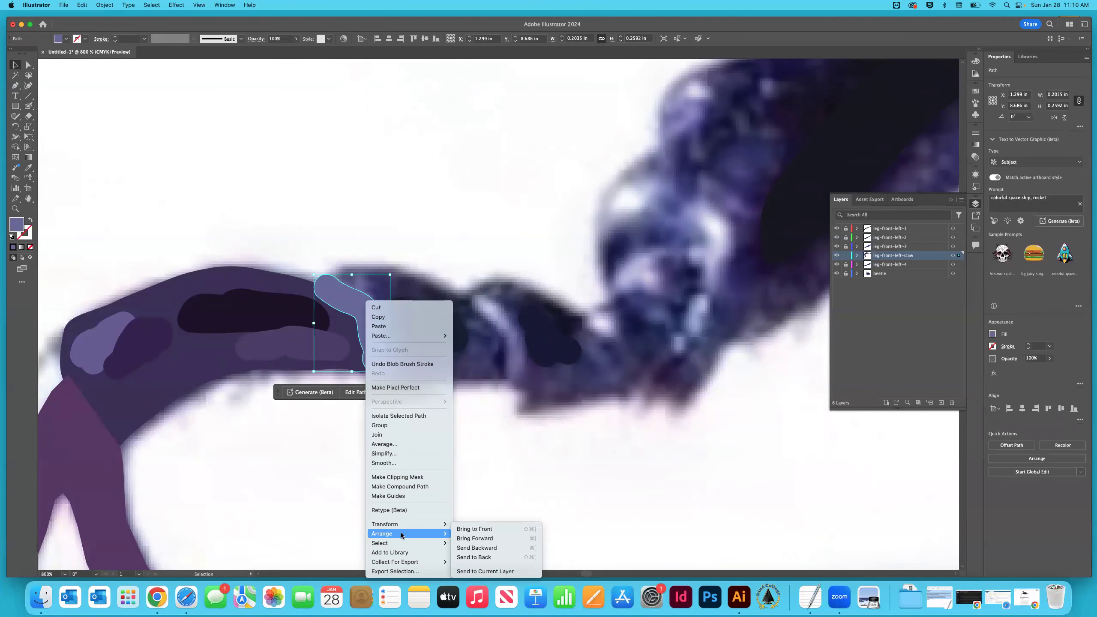
left_click(474, 558)
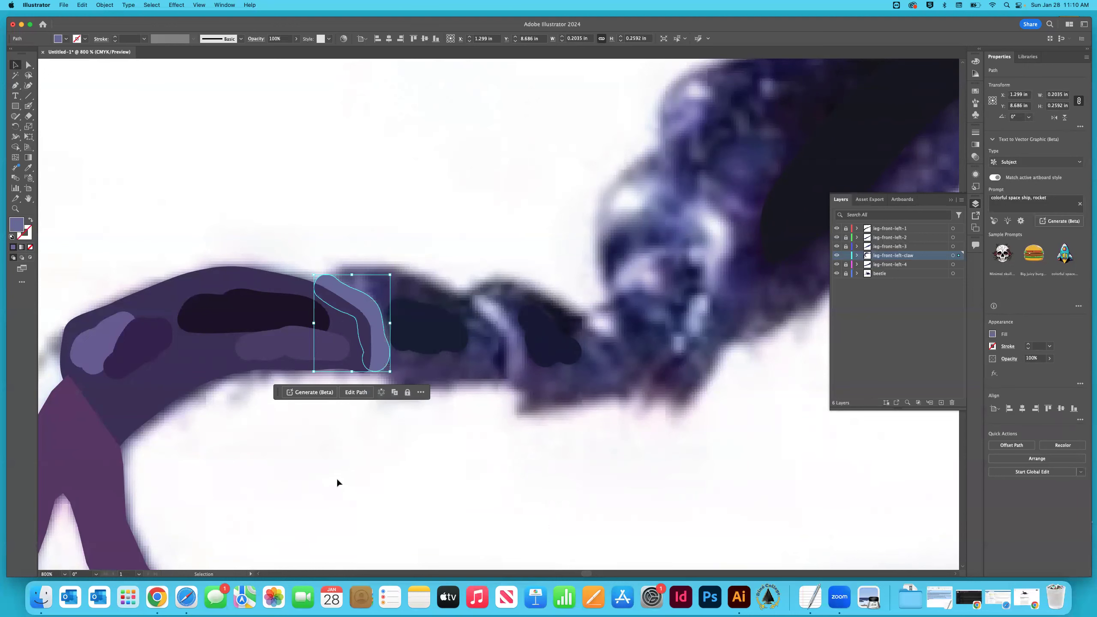
left_click(308, 435)
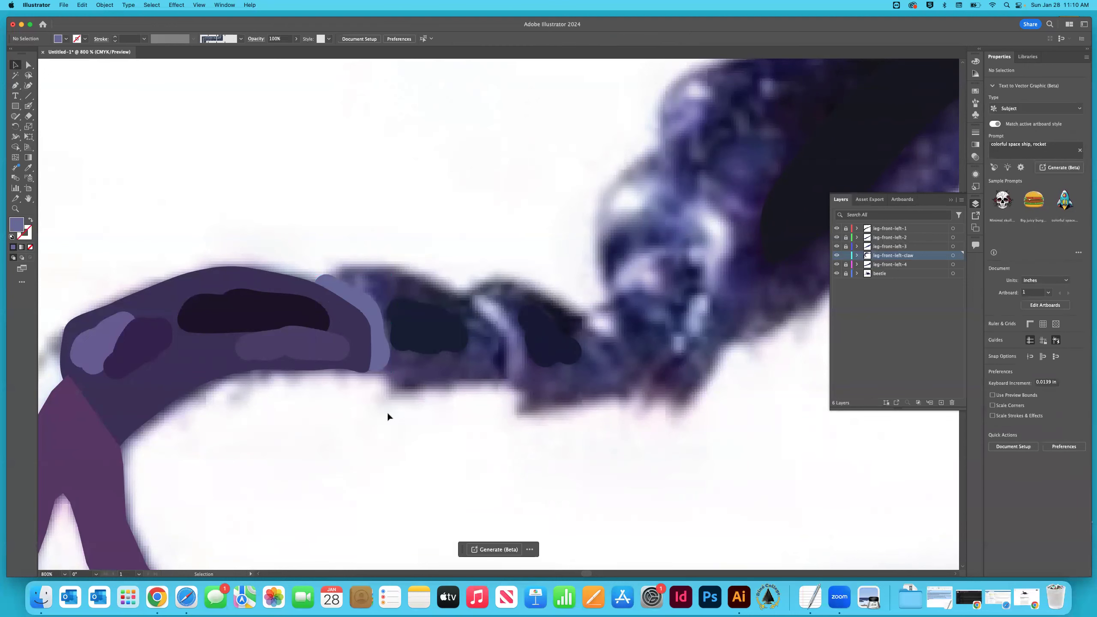
scroll(354, 378, "left", 3)
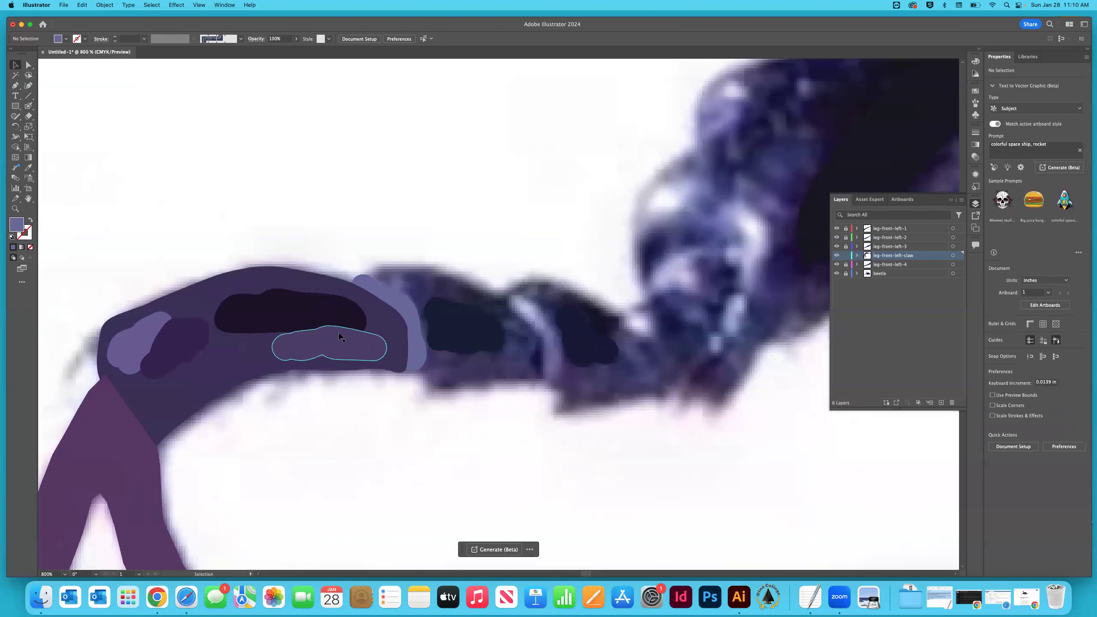
scroll(377, 400, "left", 5)
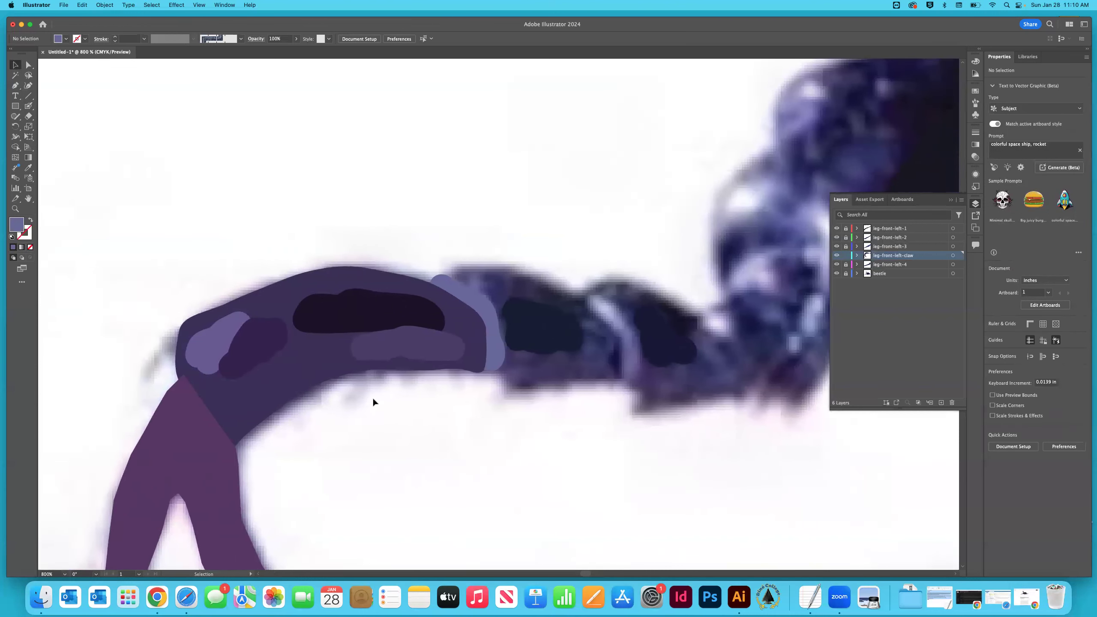
scroll(373, 399, "right", 5)
scroll(374, 402, "left", 1)
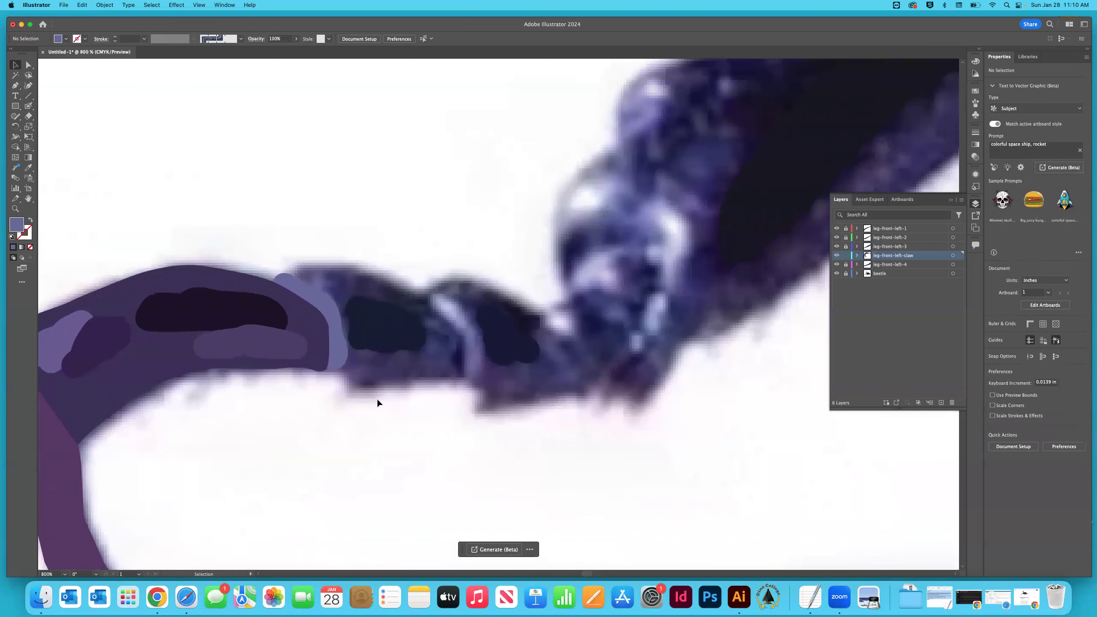
scroll(377, 401, "right", 8)
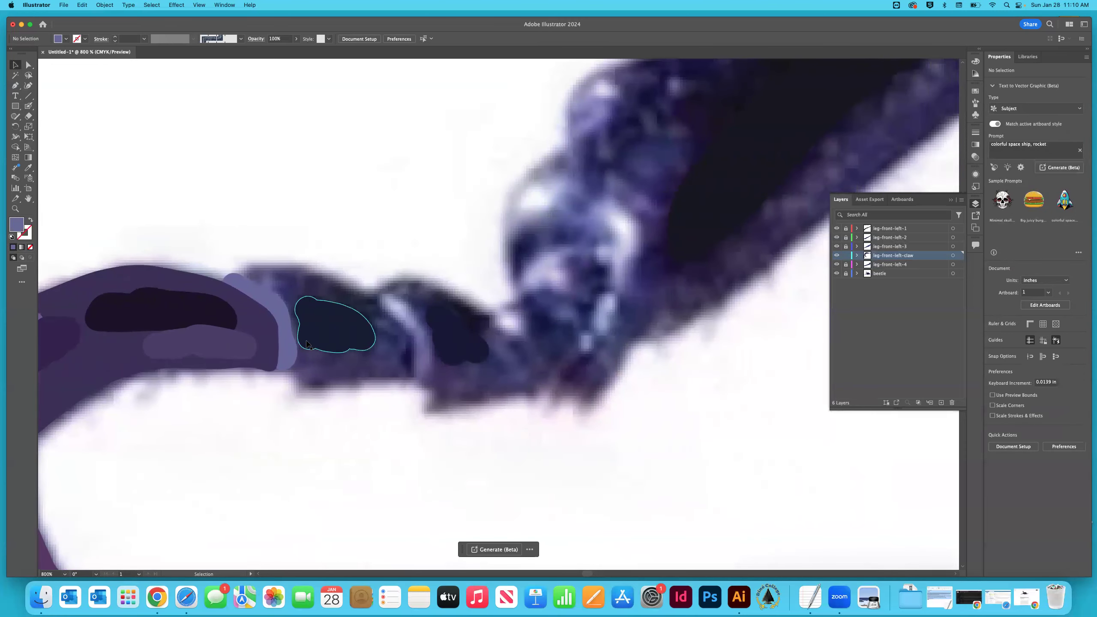
scroll(259, 341, "left", 9)
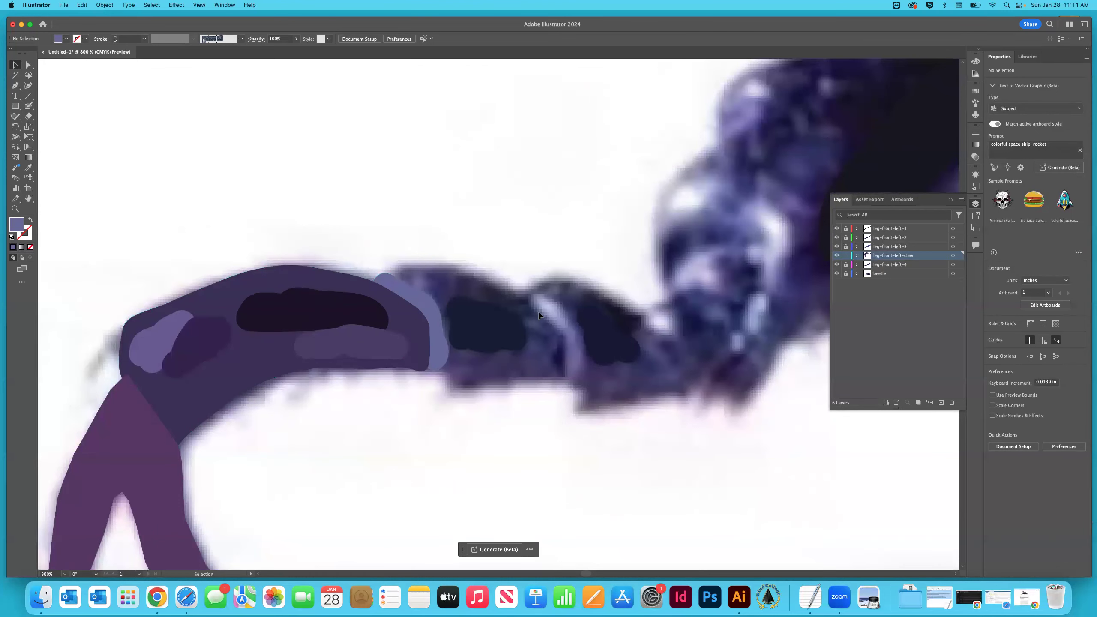
Sample a dark navy from the segment beyond the light joint band and start its Curvature outline over its upper corner.
key("i")
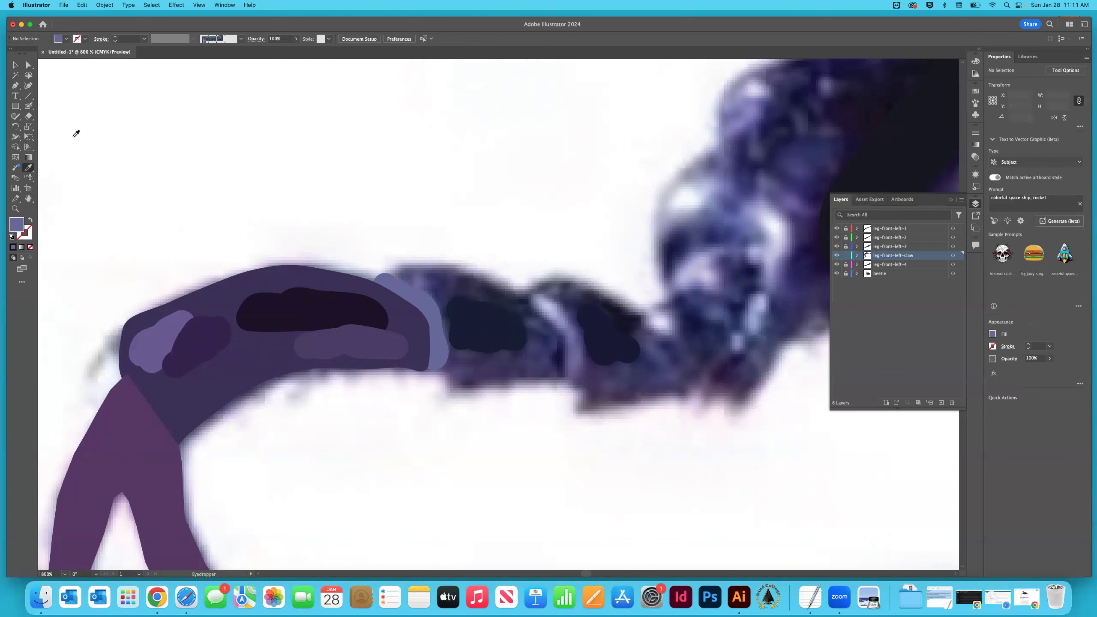
left_click(461, 285)
left_click(28, 85)
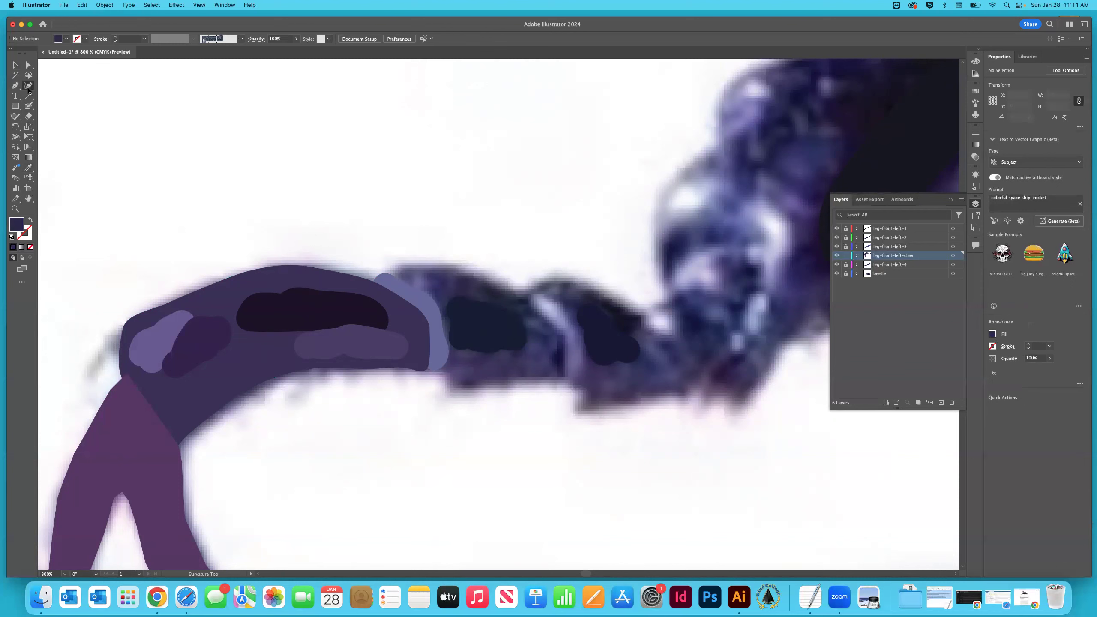
left_click(393, 280)
left_click(399, 272)
left_click(404, 266)
left_click(426, 267)
left_click(454, 270)
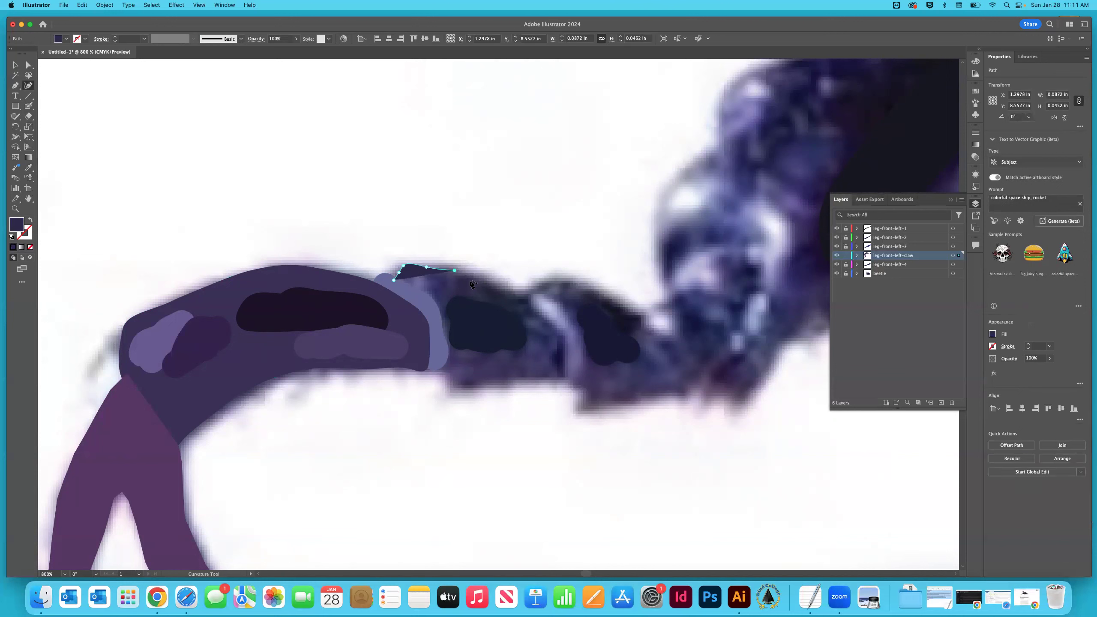
Continue the Curvature outline along the navy segment's sloping upper edge to the following light joint.
left_click(483, 282)
left_click(508, 295)
left_click(527, 306)
left_click(543, 320)
left_click(551, 327)
left_click(562, 338)
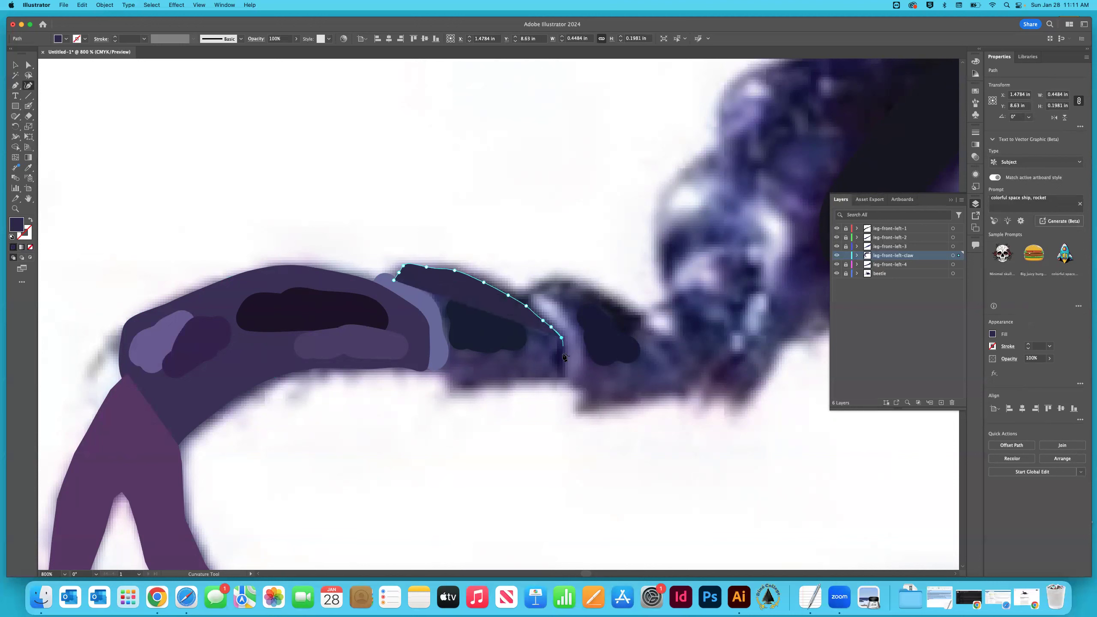
Carry the Curvature outline down the navy segment's far end and back along its underside.
left_click(564, 356)
left_click(566, 369)
left_click(563, 377)
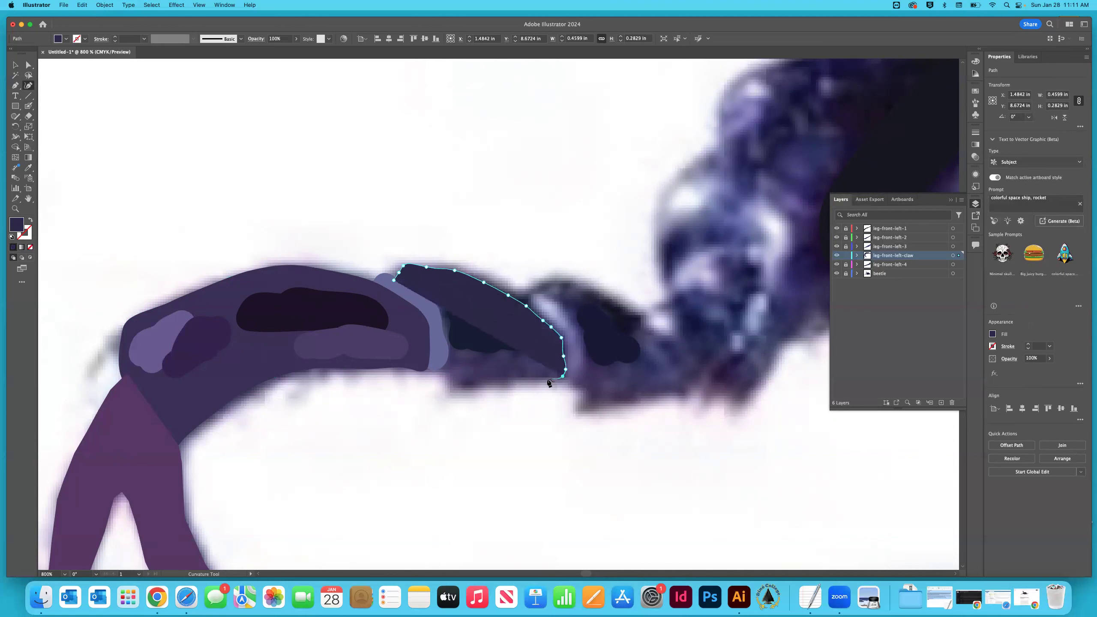
left_click(541, 377)
left_click(498, 379)
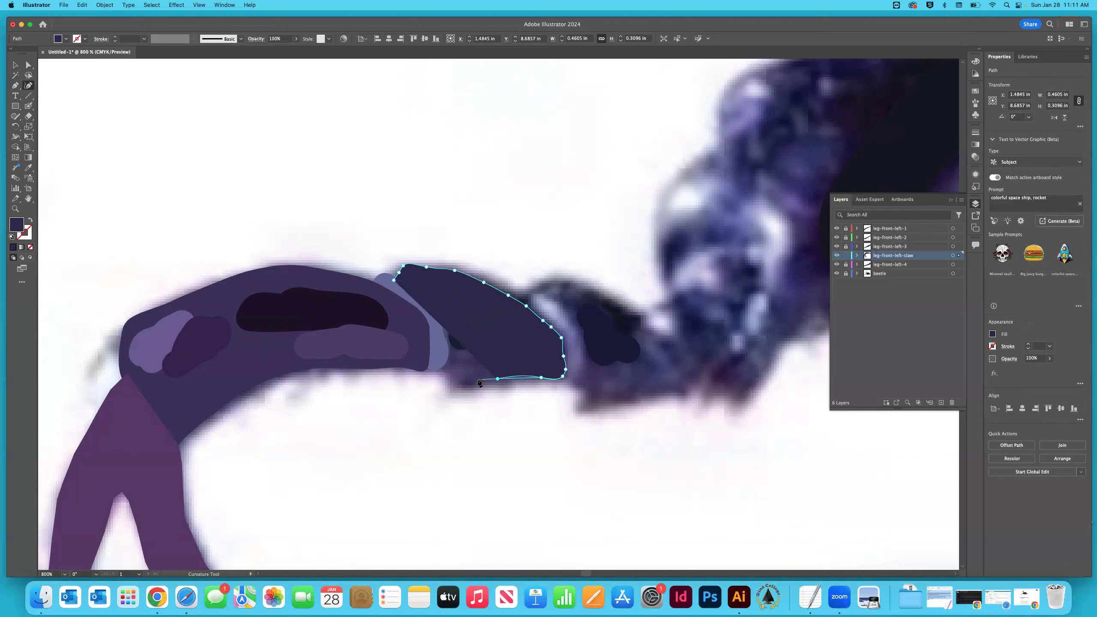
Trace the navy segment's pointed lower corner and its edge along the light joint band, close the shape and deselect it.
right_click(451, 381)
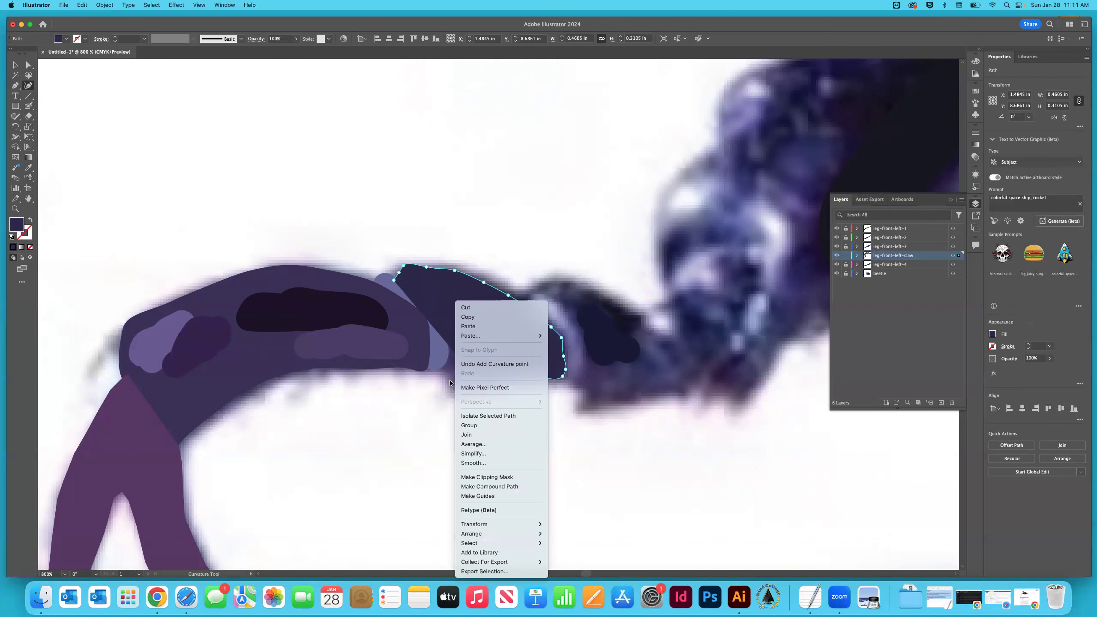
left_click(449, 382)
left_click(455, 389)
left_click(450, 382)
left_click(447, 375)
left_click(438, 361)
left_click(439, 345)
left_click(427, 320)
left_click(417, 300)
left_click(404, 294)
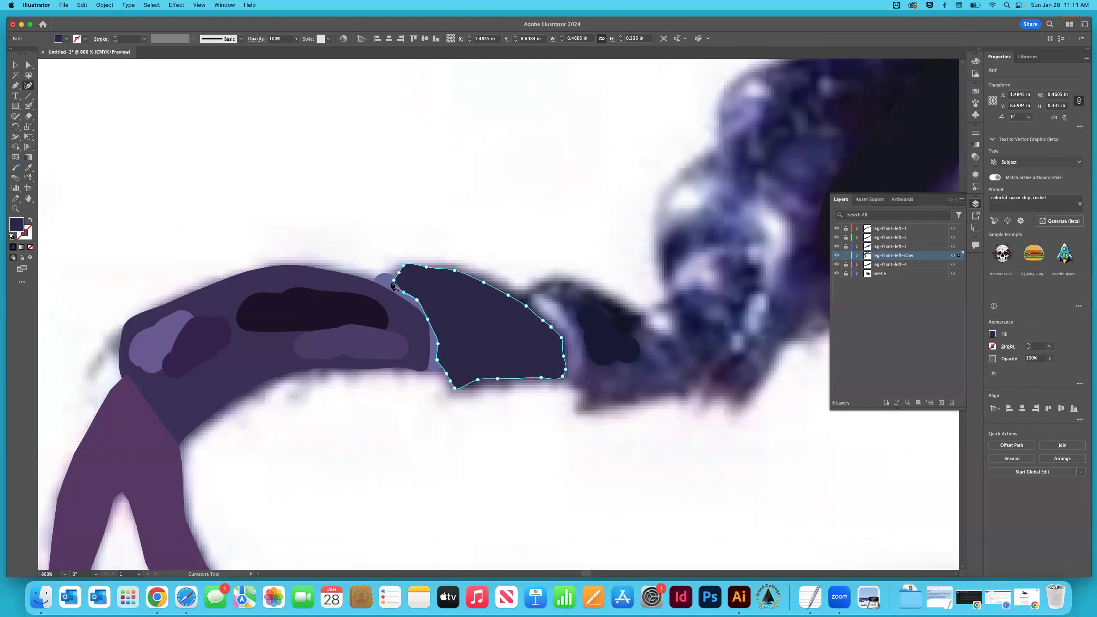
key("v")
left_click(474, 262)
Send the navy segment shape to the back, behind its dark blob and the light joint band, and deselect it.
left_click(500, 323)
right_click(501, 323)
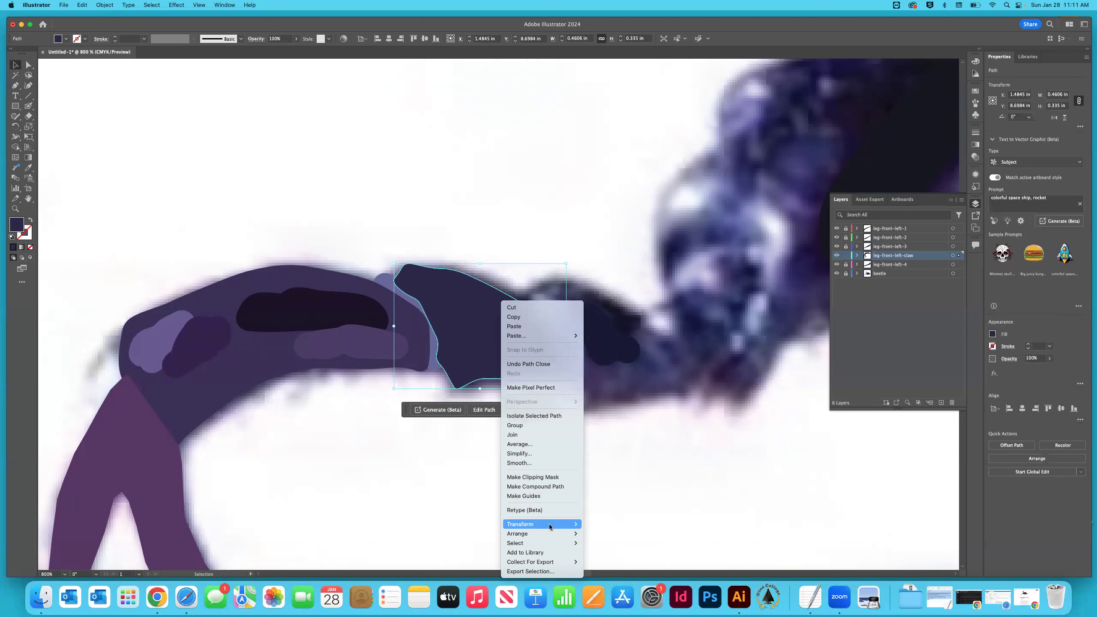
mouse_move(546, 533)
left_click(604, 558)
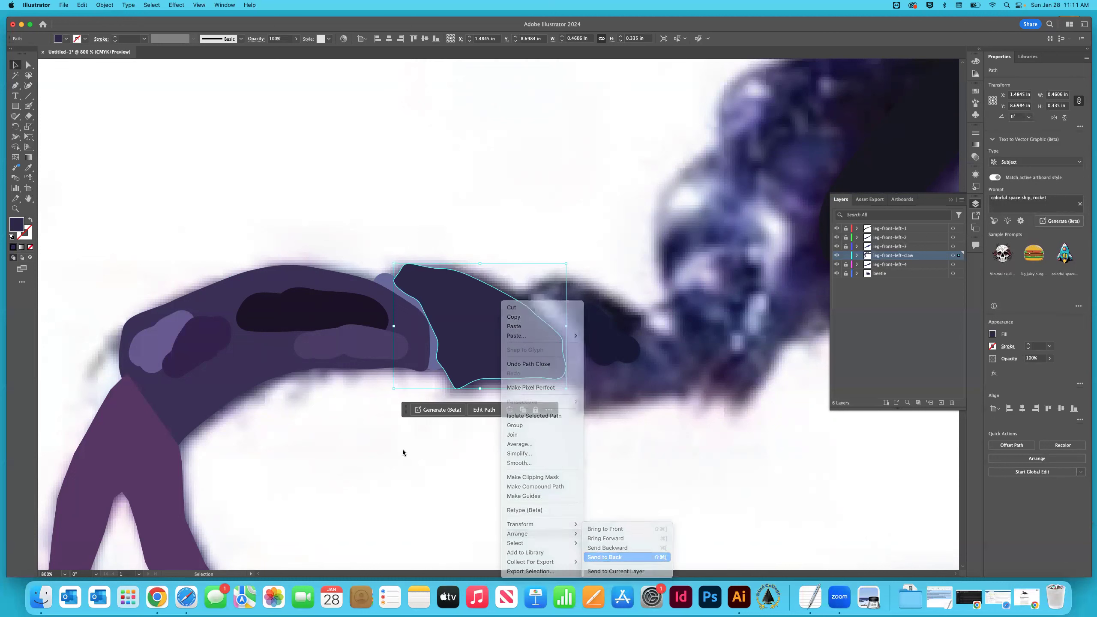
left_click(353, 449)
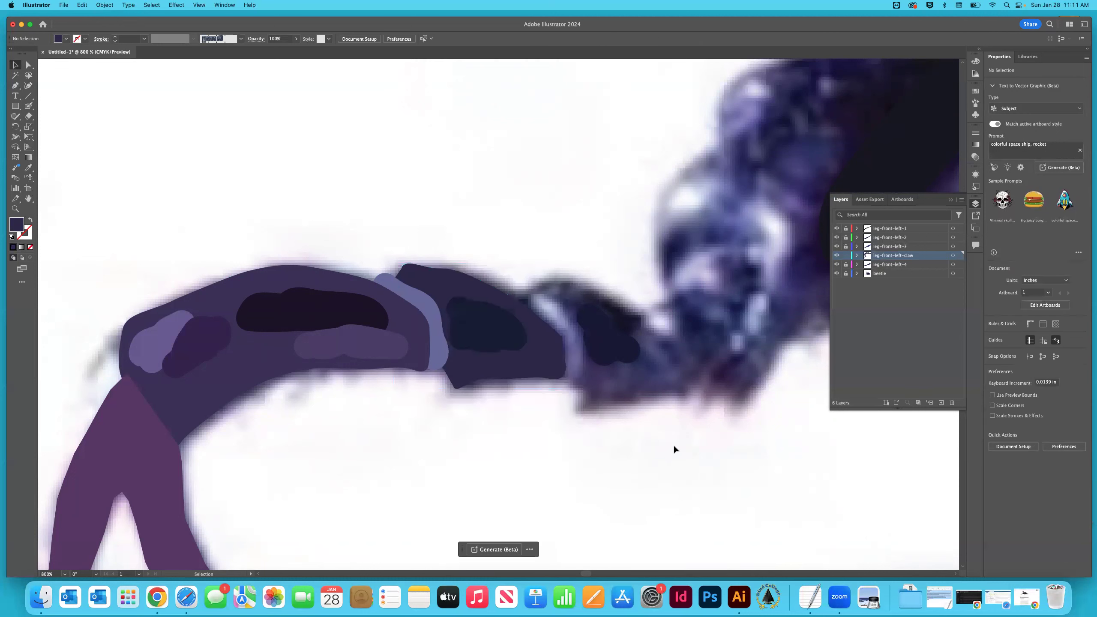
Hide the beetle photo layer to view the traced leg shapes on their own.
left_click(837, 274)
key("super+minus")
key("super+minus")
key("super+minus")
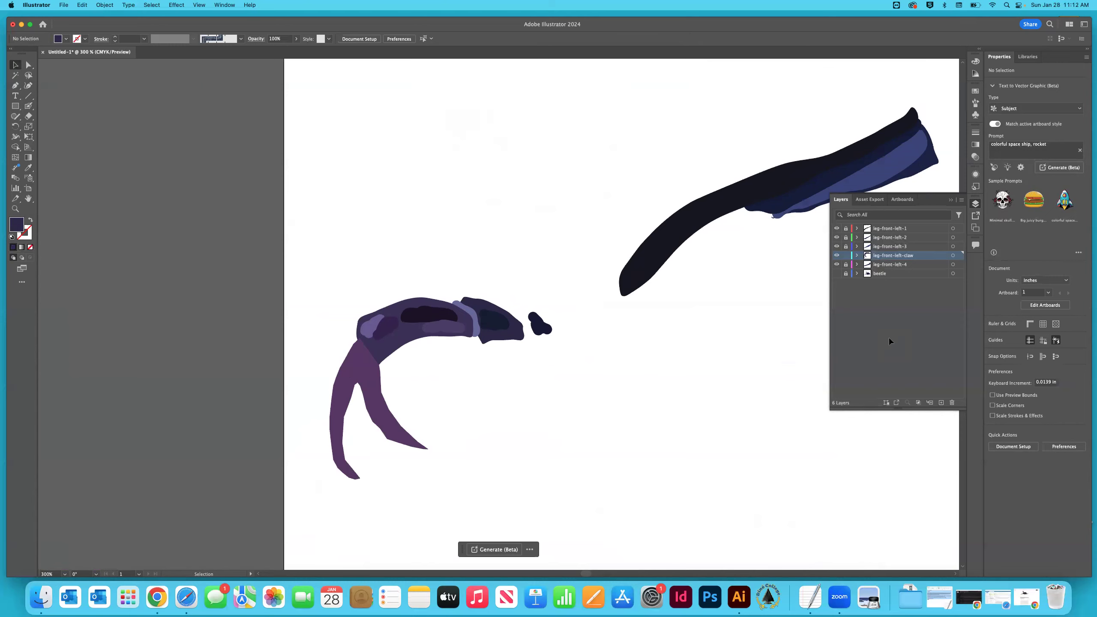
Show the beetle photo layer again and enlarge the small leg segments up to 1200%.
left_click(837, 273)
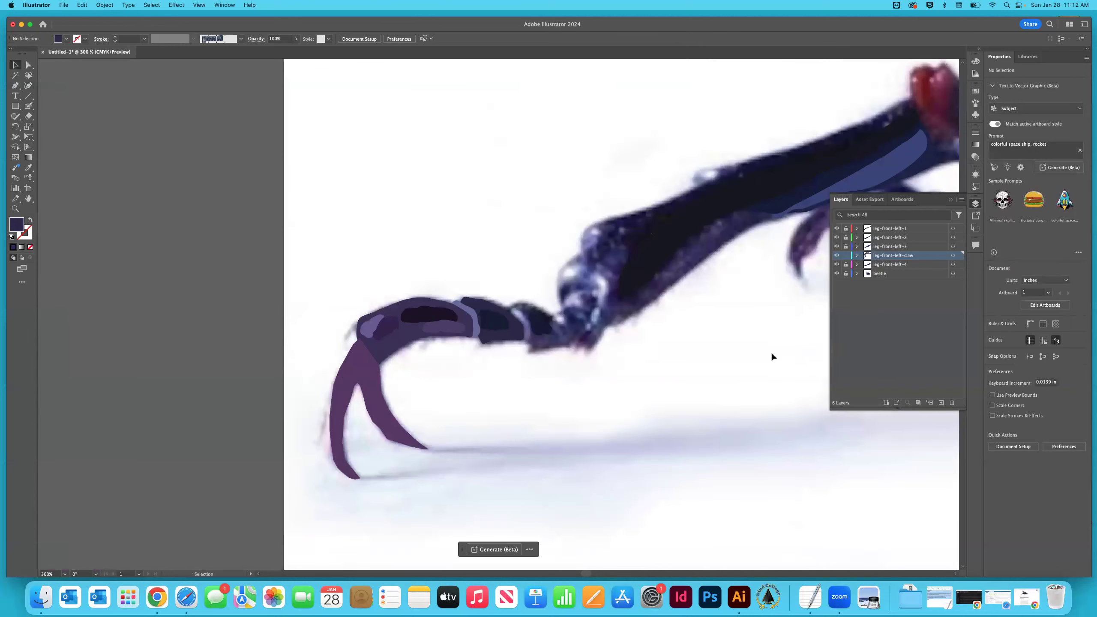
key("super+equal")
key("super+equal")
key("super+equal")
key("super+equal")
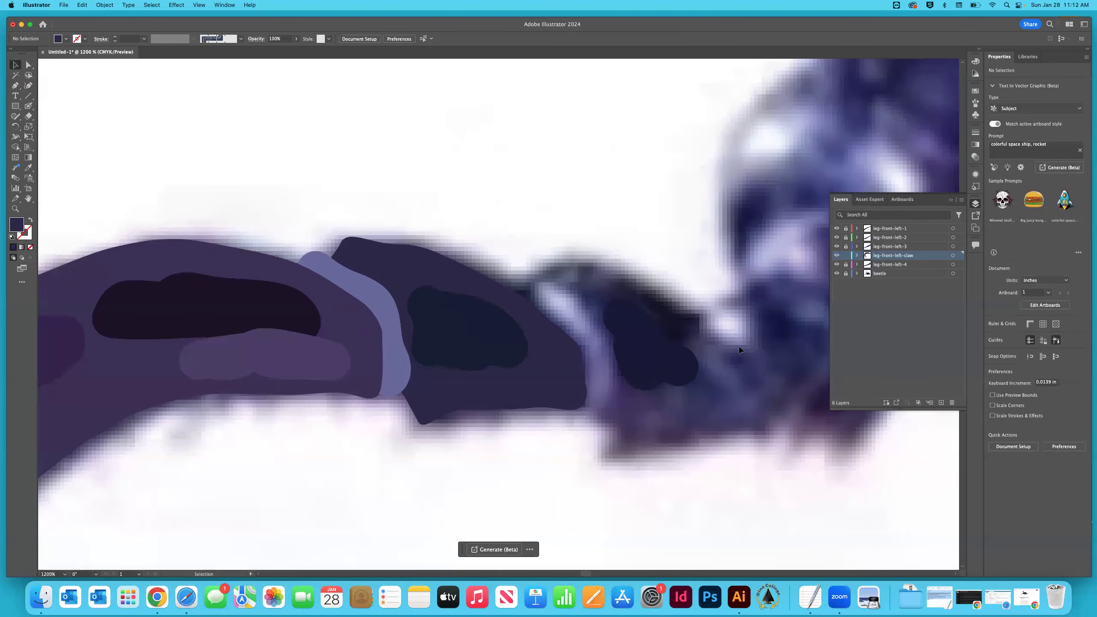
Sample the light lavender of the next joint from the photo and paint a curved Blob Brush band along the navy segment's far end.
key("i")
left_click(538, 316)
left_click(516, 309)
left_click(538, 319)
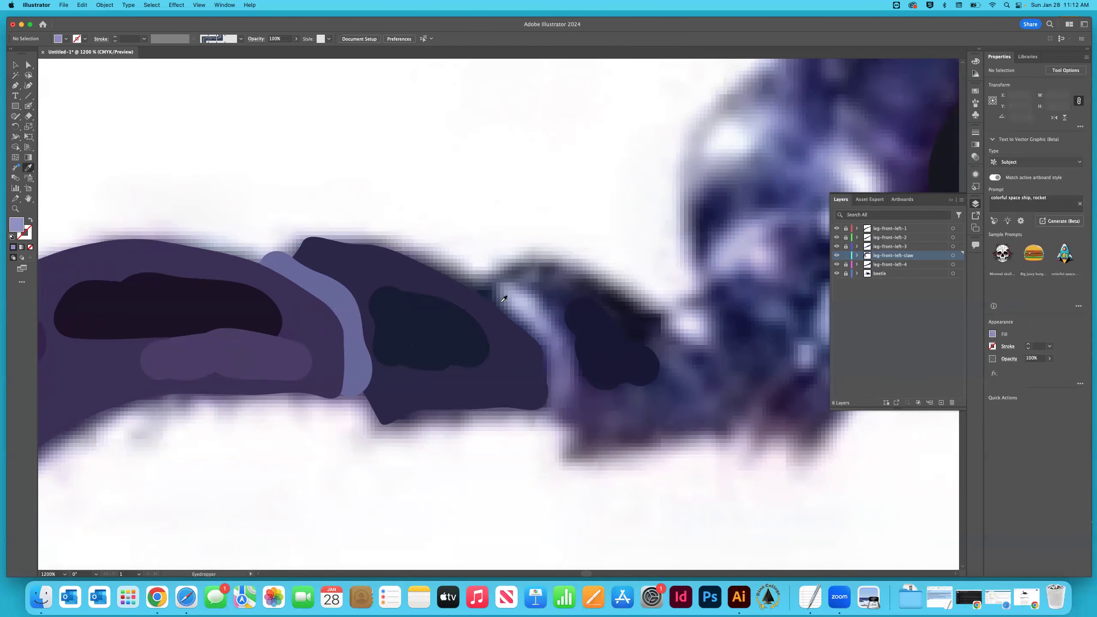
left_click(28, 106)
mouse_move(503, 292)
left_mouse_down()
mouse_move(557, 354)
mouse_move(559, 389)
left_mouse_up()
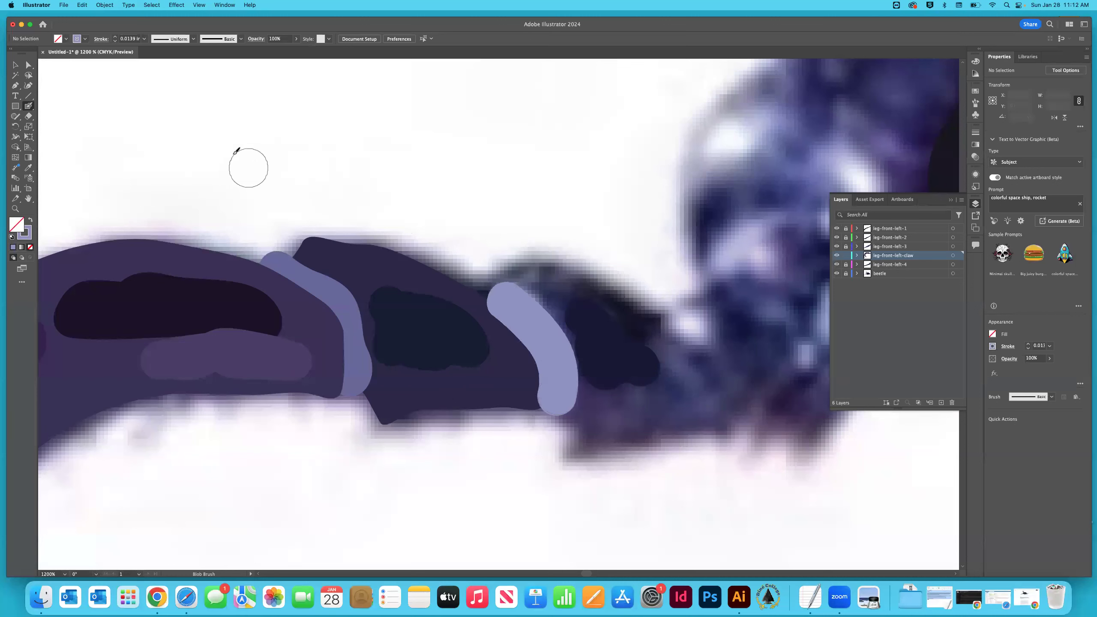
Arrange the lavender joint band behind the navy segment and deselect it.
left_click(16, 65)
left_click(547, 337)
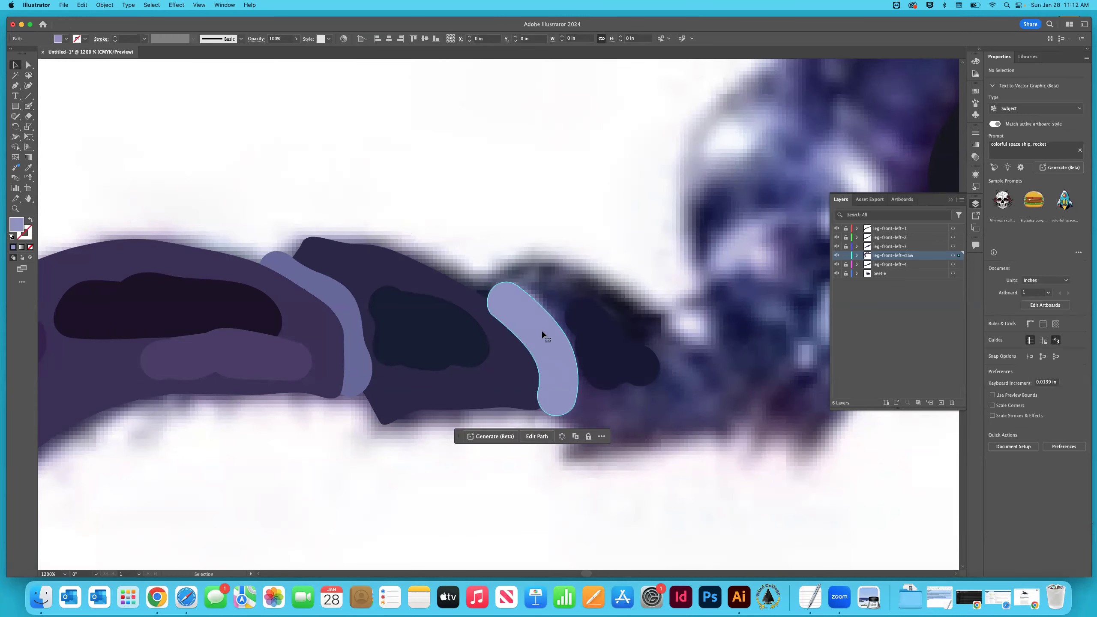
right_click(545, 330)
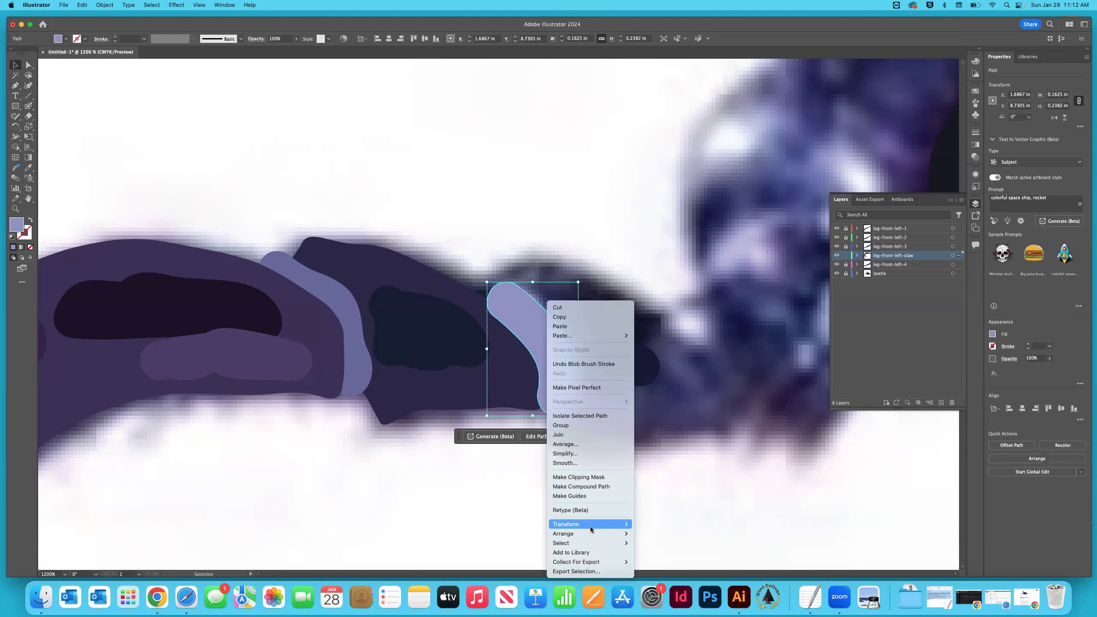
mouse_move(583, 533)
left_click(660, 549)
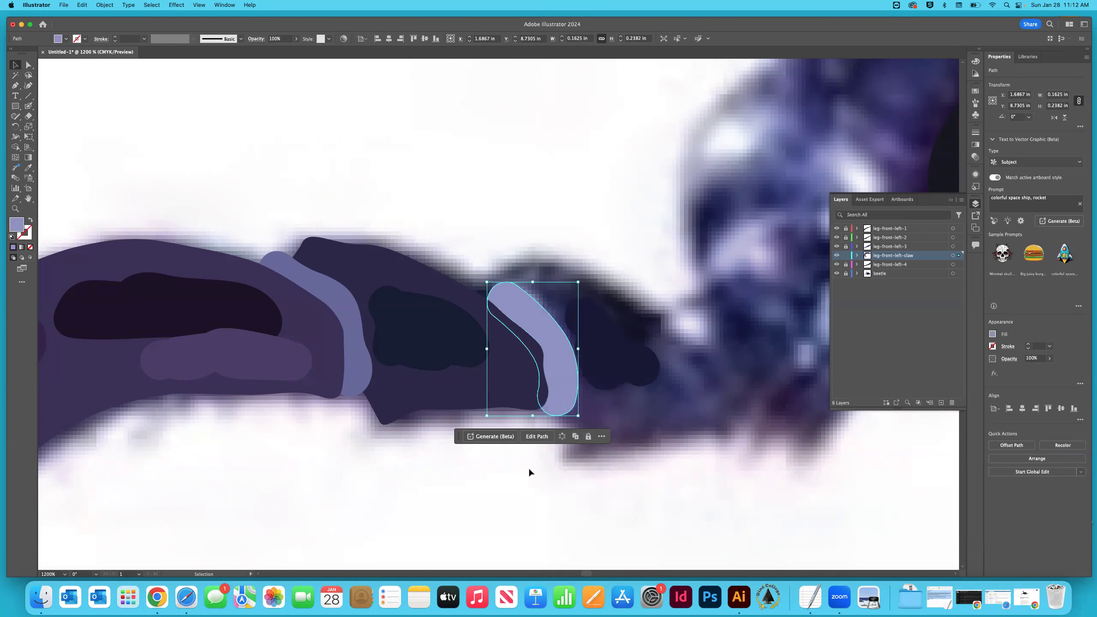
left_click(526, 468)
scroll(520, 433, "right", 3)
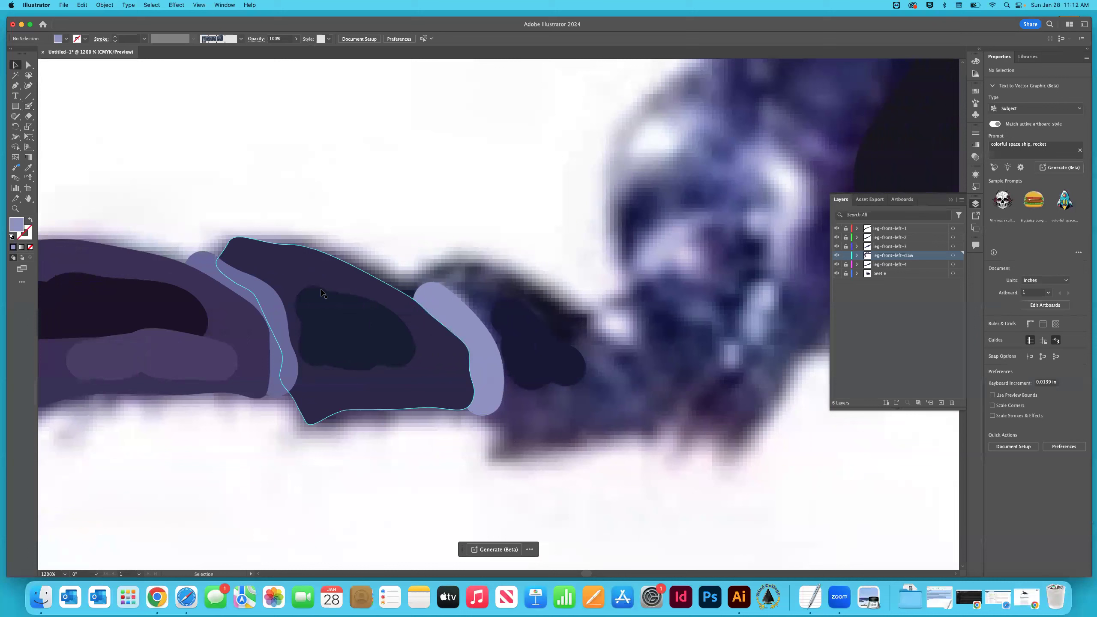
left_click(28, 86)
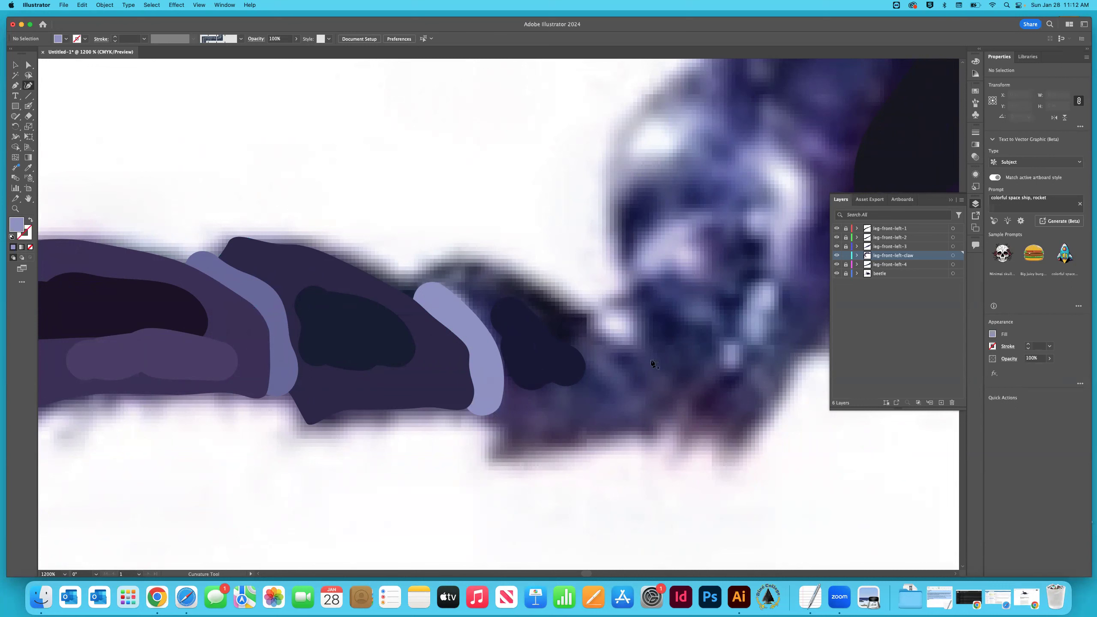
left_click(484, 406)
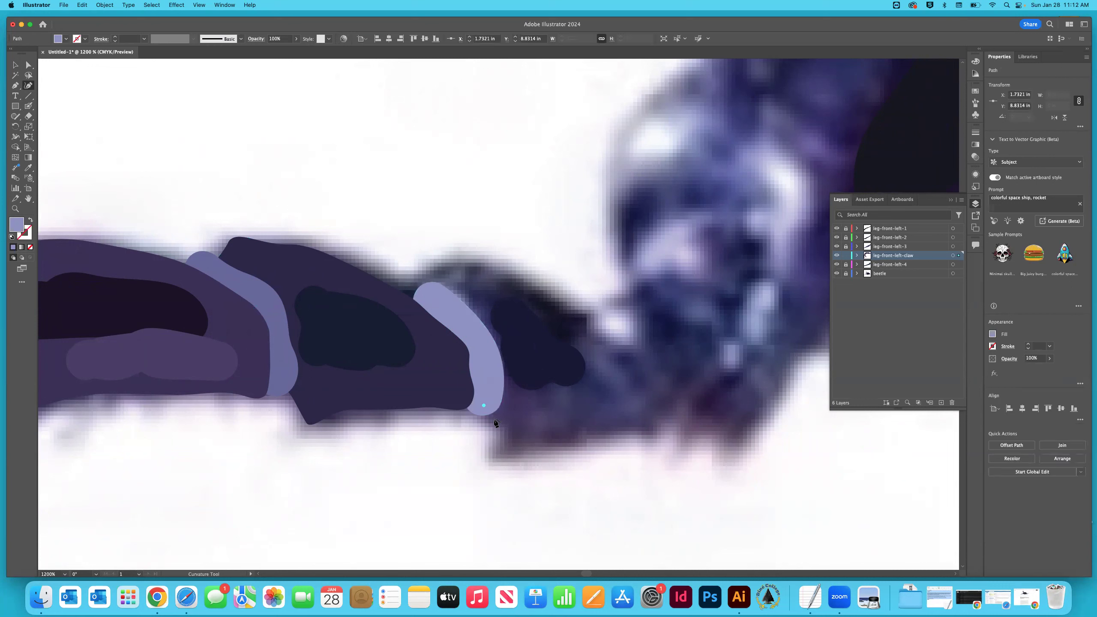
key("Escape")
Sample a slate navy and start a Curvature outline of the next segment, from the lavender band's upper end over its rounded top.
key("i")
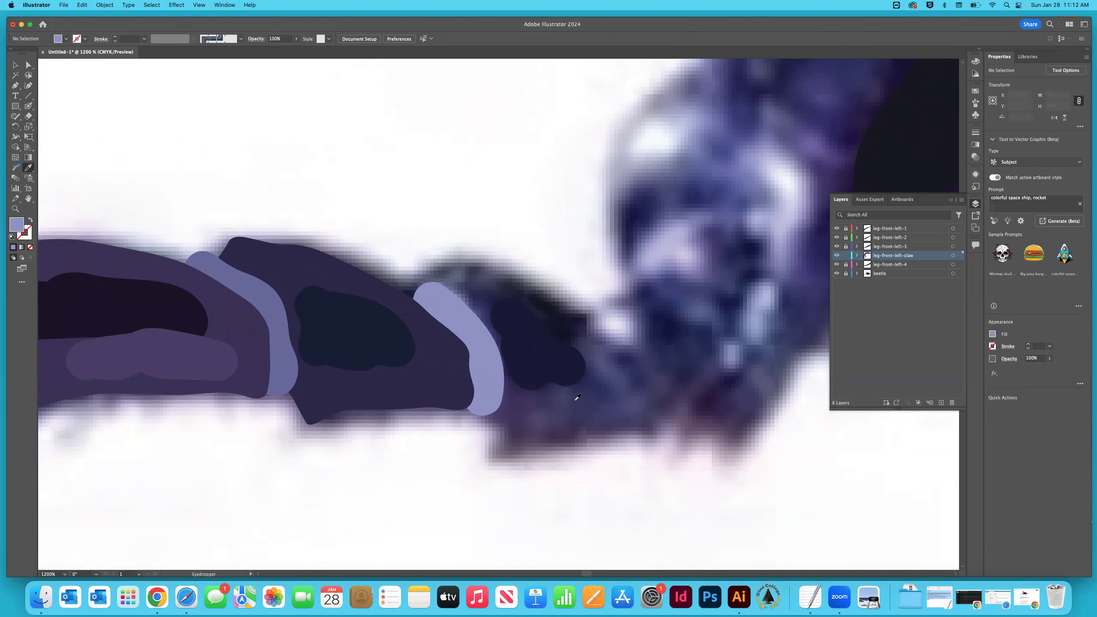
left_click(479, 419)
left_click(28, 86)
left_click(423, 290)
left_click(423, 276)
left_click(435, 263)
left_click(460, 258)
left_click(496, 265)
left_click(513, 281)
left_click(550, 301)
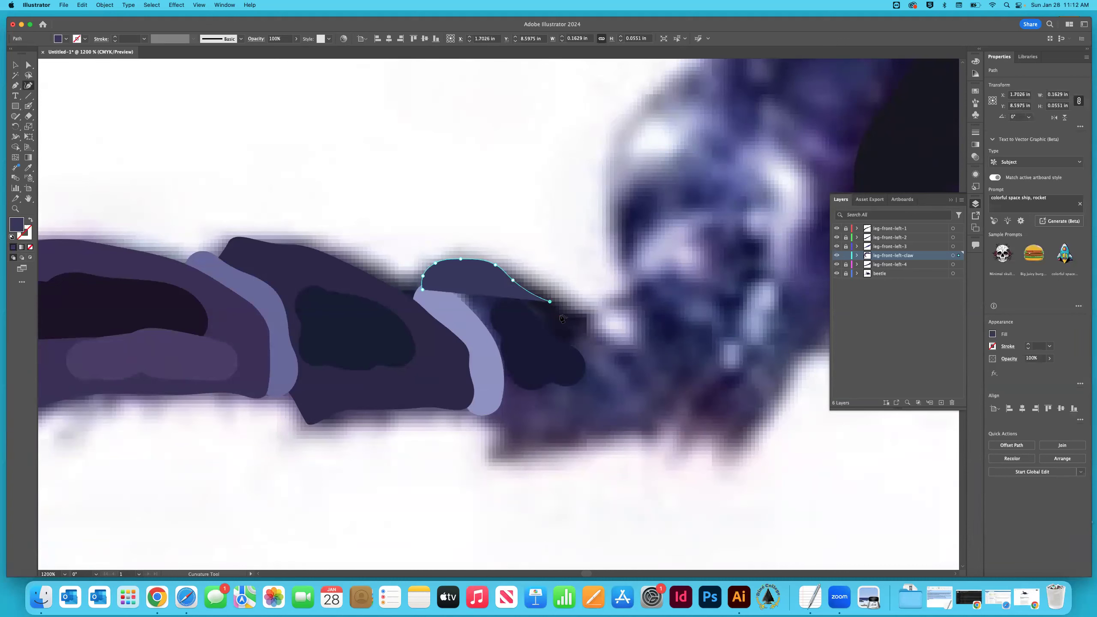
Continue the slate navy outline down the segment's upper slope and around the start of its far end.
left_click(568, 317)
left_click(594, 337)
left_click(605, 346)
left_click(621, 346)
left_click(634, 347)
left_click(650, 348)
left_click(657, 358)
left_click(667, 373)
left_click(668, 385)
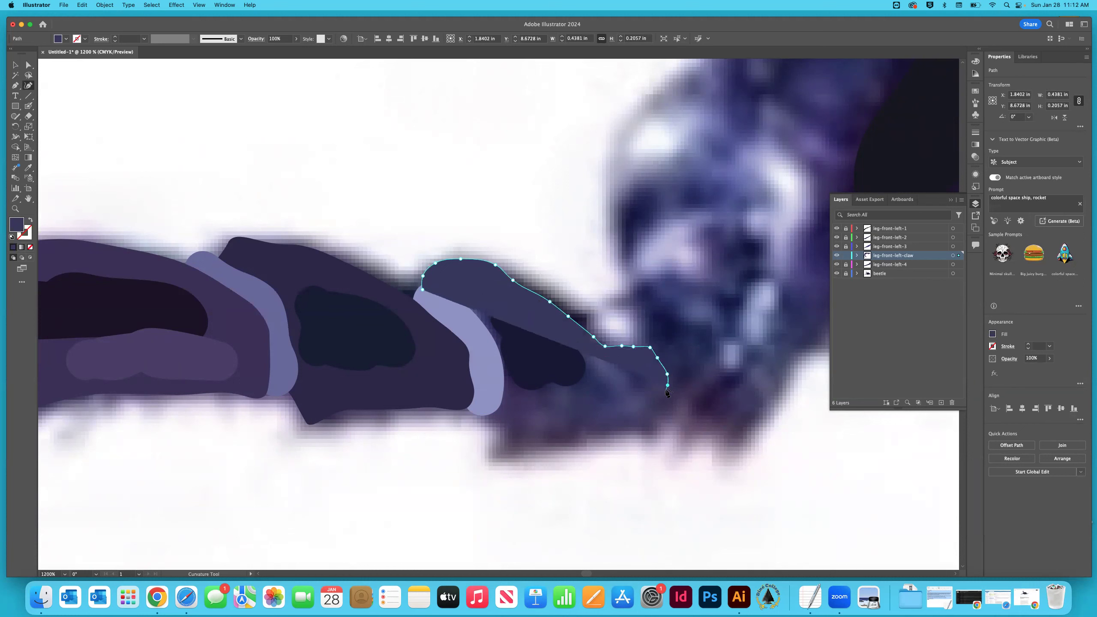
Carry the slate navy outline around the rest of the far end and back along the segment's underside.
left_click(657, 409)
left_click(643, 428)
left_click(621, 427)
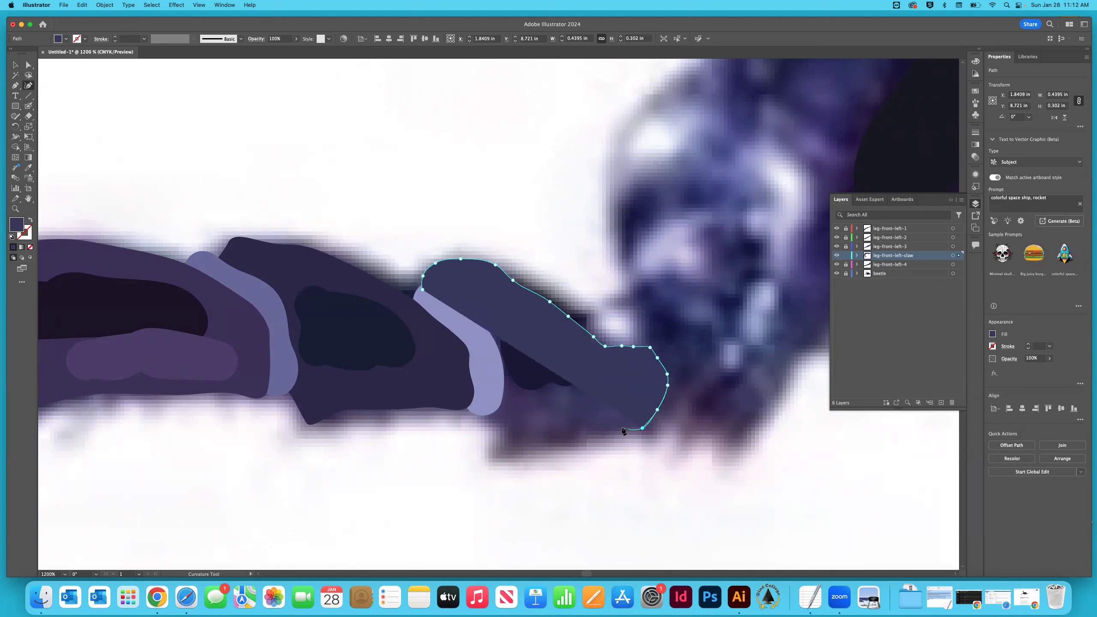
left_click(588, 430)
left_click(574, 440)
left_click(554, 445)
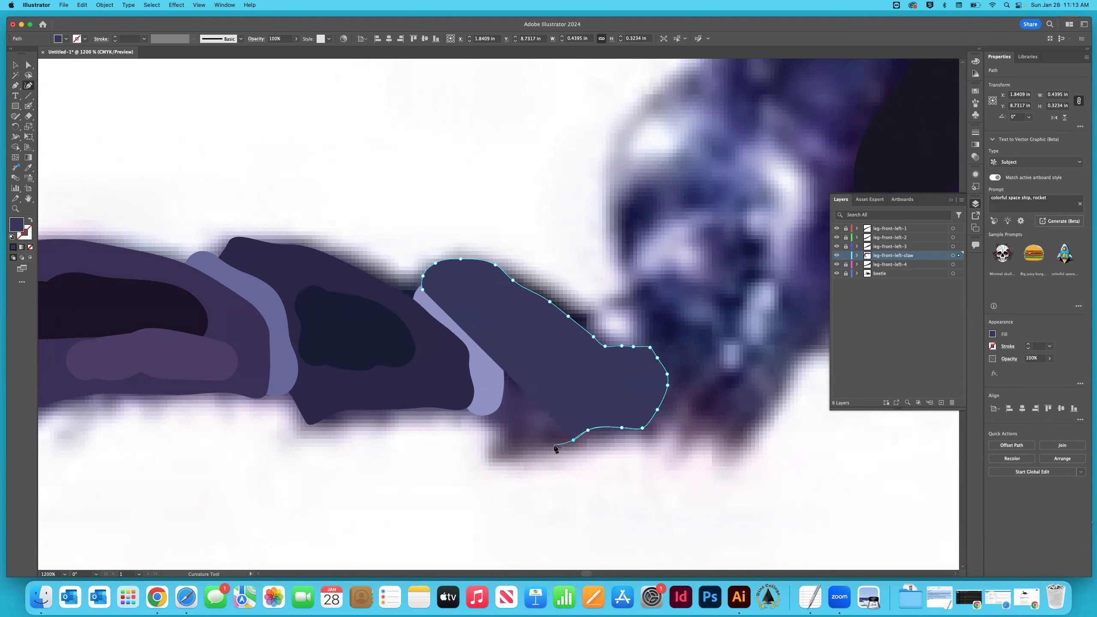
Trace the slate navy segment's pointed lower corner and bring the outline up to the lavender band's lower end.
left_click(537, 447)
left_click(525, 448)
left_click(506, 458)
left_click(507, 442)
left_click(510, 430)
left_click(500, 423)
left_click(501, 414)
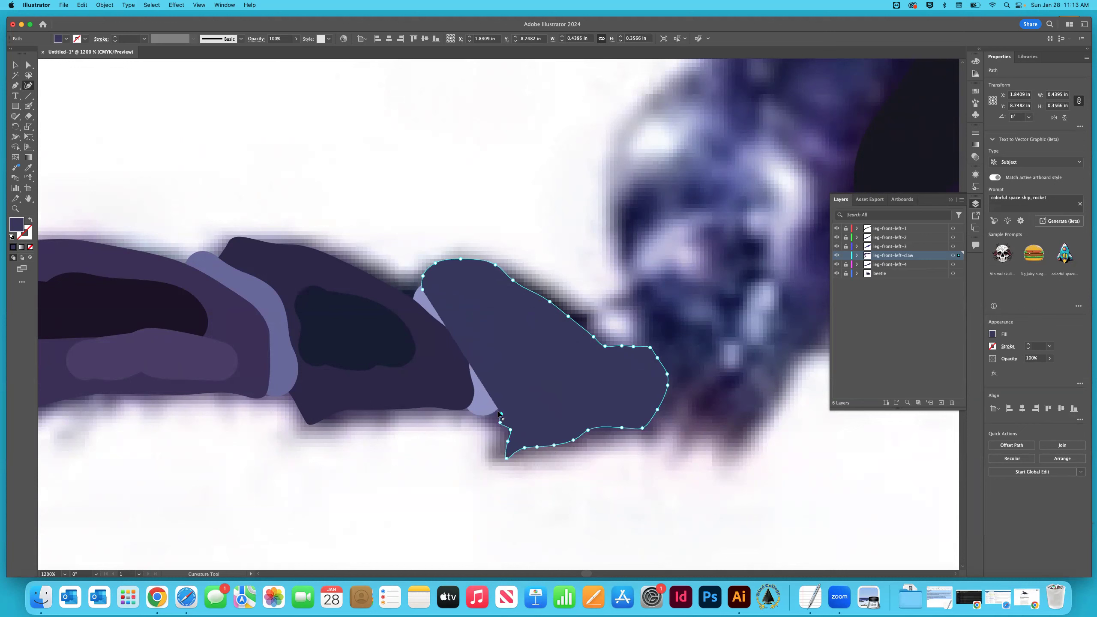
Finish and close the curved outline of the dark claw segment along its inner edge beside the lavender band, and deselect it.
left_click(486, 402)
left_click(471, 363)
left_click(451, 327)
left_click(430, 302)
left_click(423, 290)
left_click(15, 64)
left_click(457, 200)
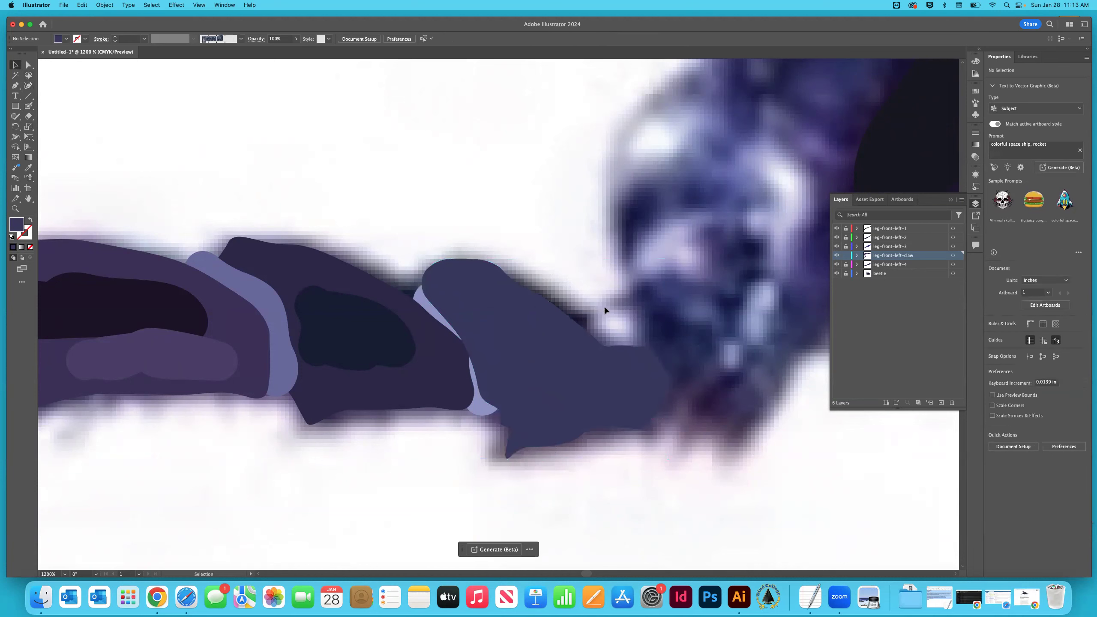
Send the new dark claw segment to the back of its layer, behind the lavender band and dark detail shape.
left_click(581, 350)
right_click(580, 351)
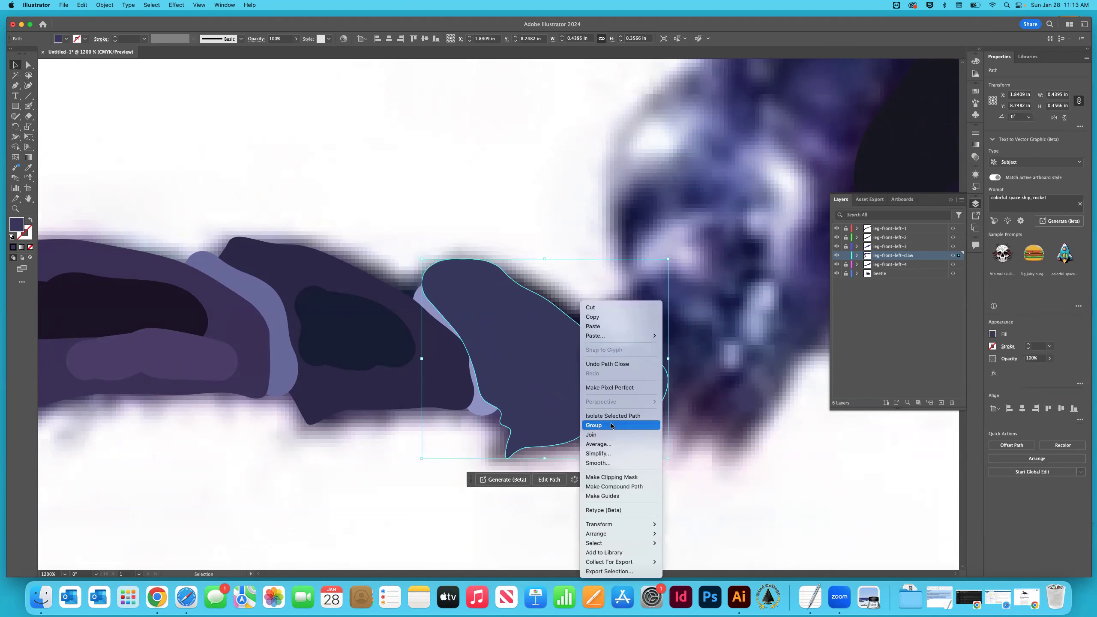
mouse_move(640, 535)
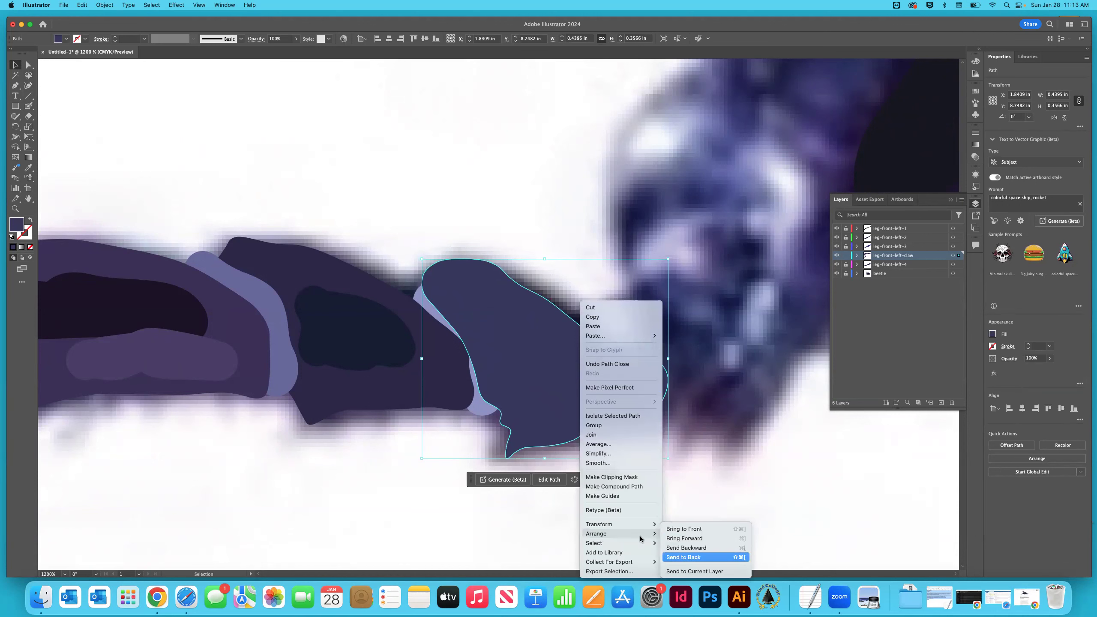
left_click(691, 558)
left_click(515, 473)
scroll(506, 471, "right", 5)
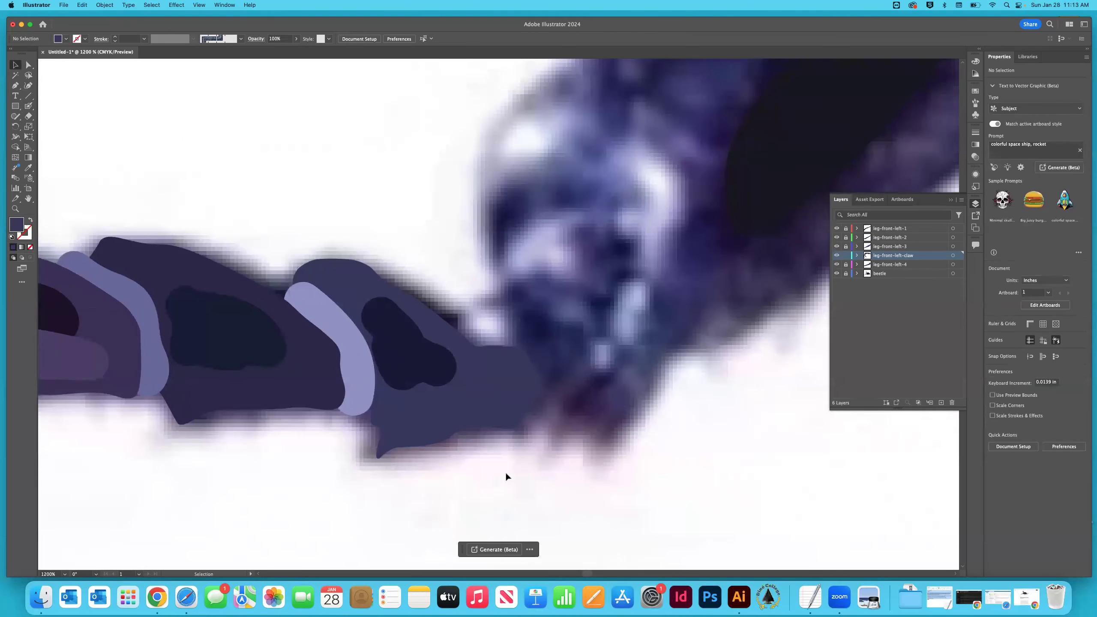
Check the traced artwork on the whole artboard by temporarily hiding the beetle reference layer.
key("super+0")
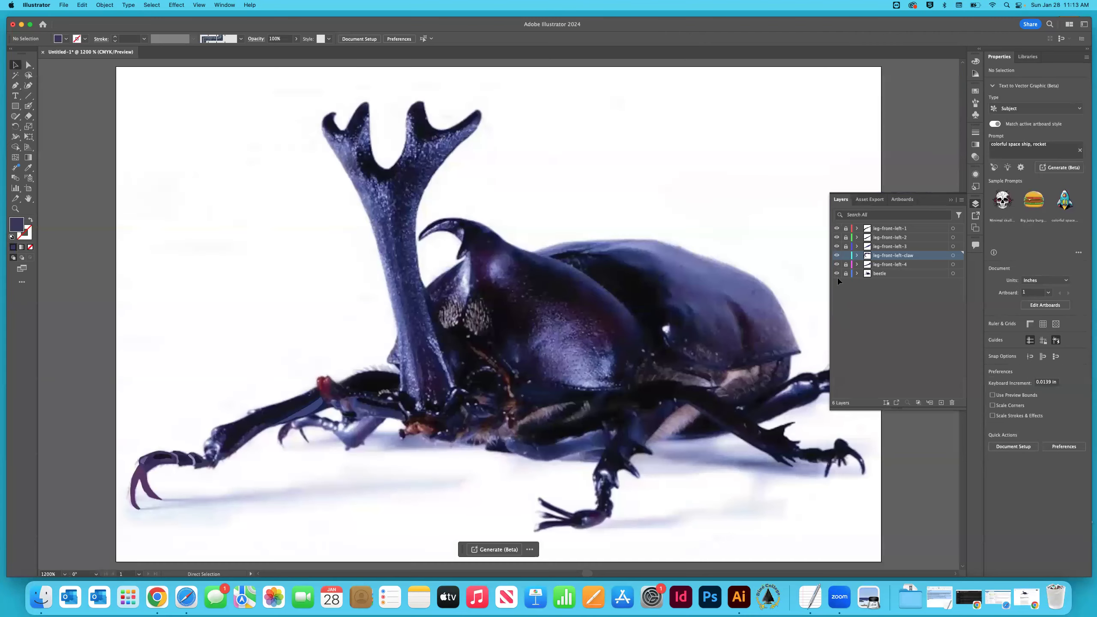
left_click(836, 274)
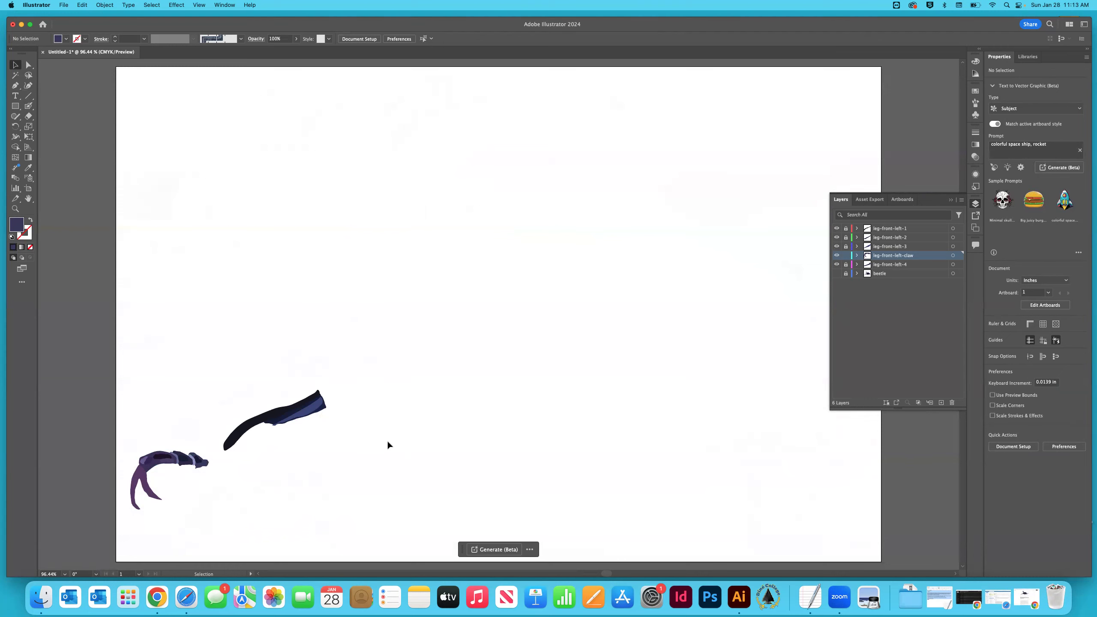
left_click(836, 273)
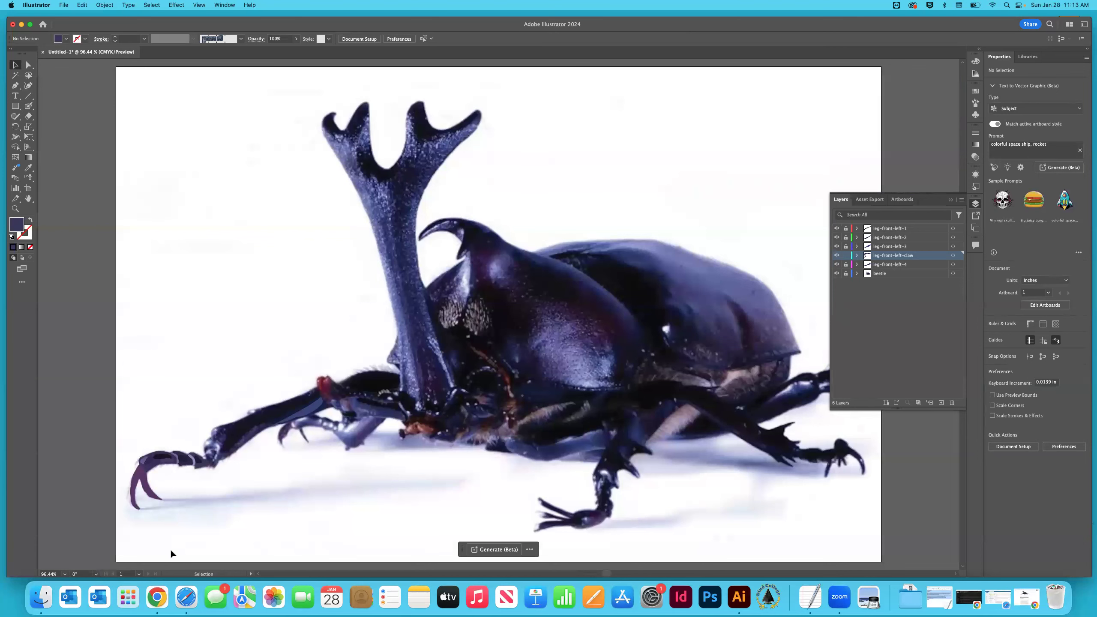
Paint a dark blue Blob Brush patch on the lower part of the joint beyond the last claw segment, using a colour sampled from the photo.
key("z")
left_click(212, 459)
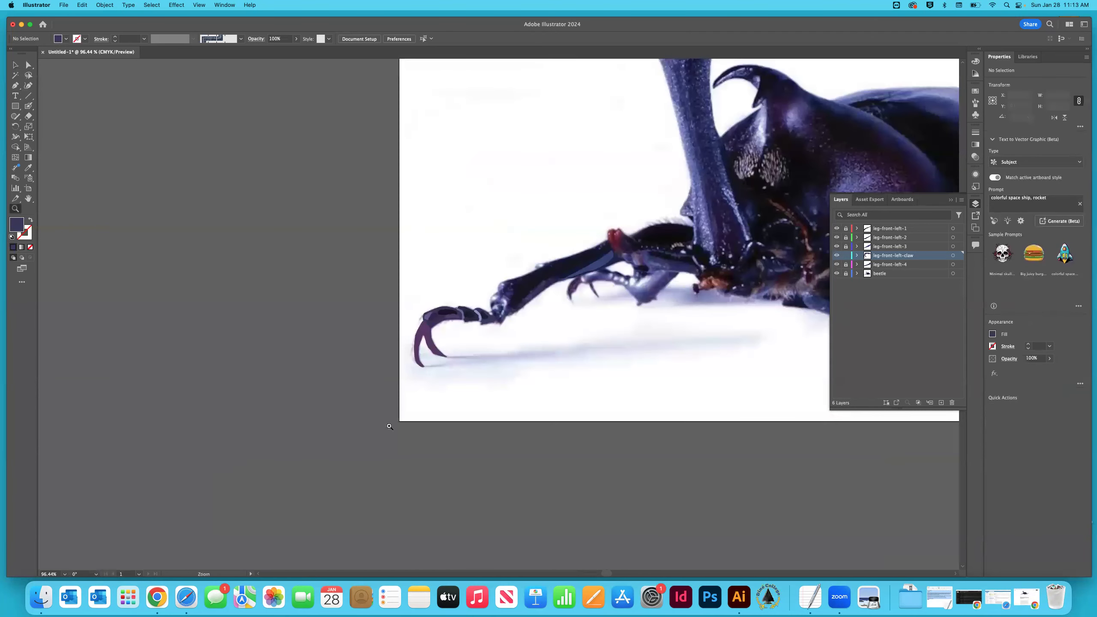
left_click(486, 344)
left_click(504, 305)
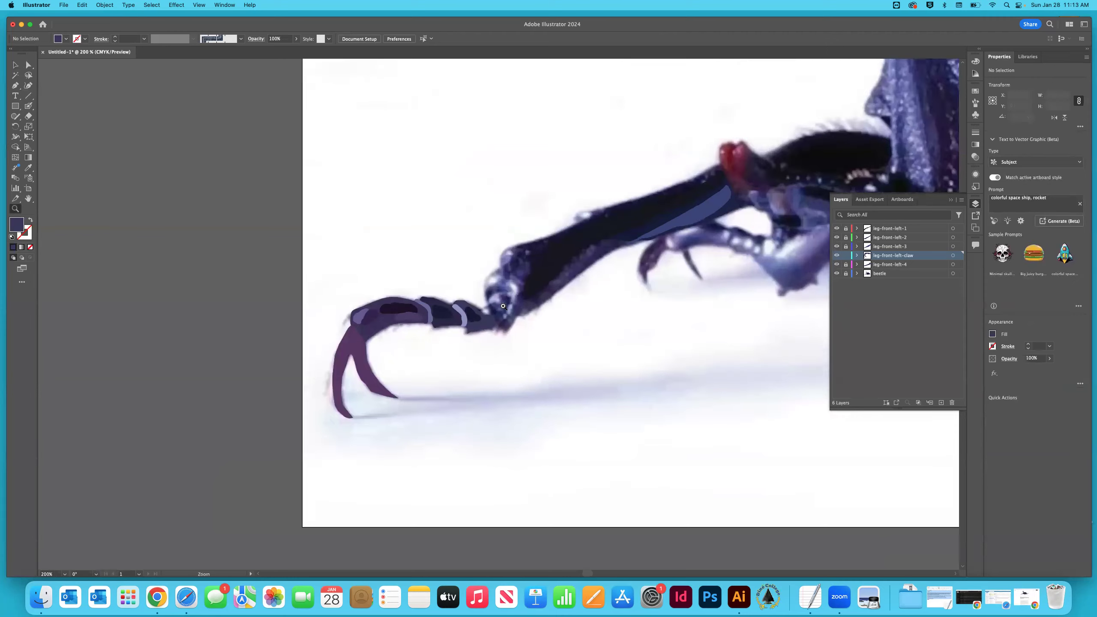
left_click(502, 322)
left_click(499, 323)
scroll(496, 325, "up", 2)
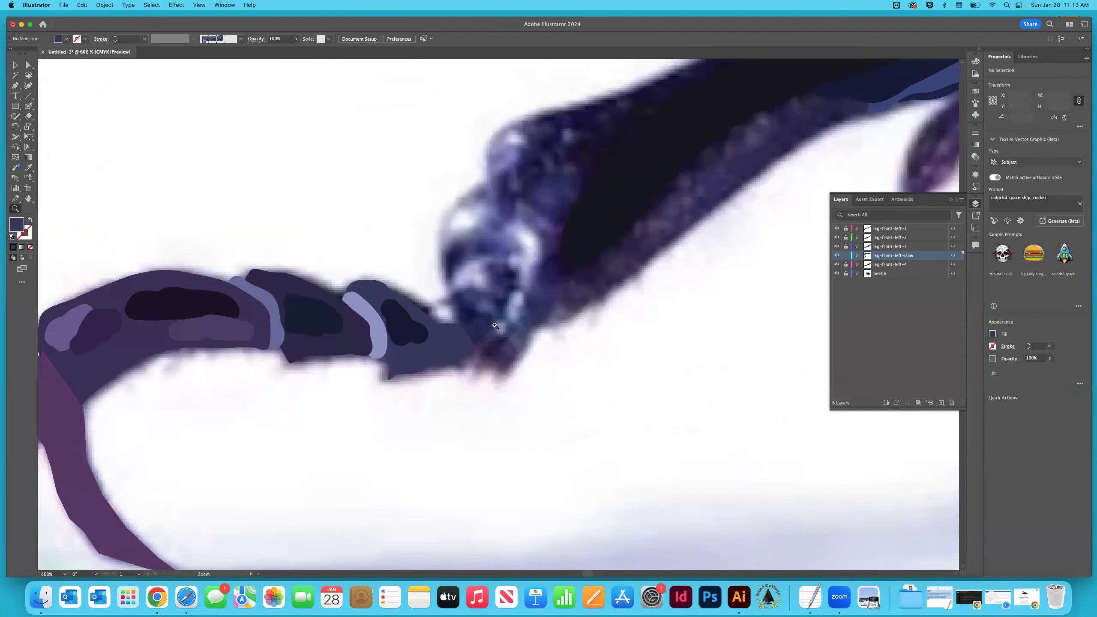
scroll(496, 325, "right", 4)
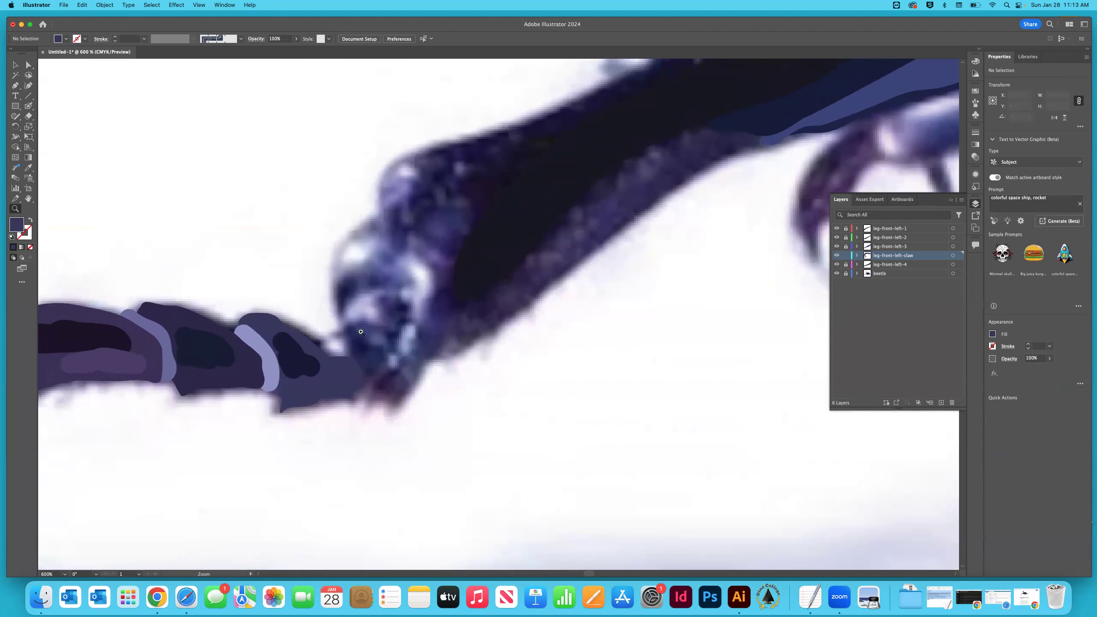
key("shift+b")
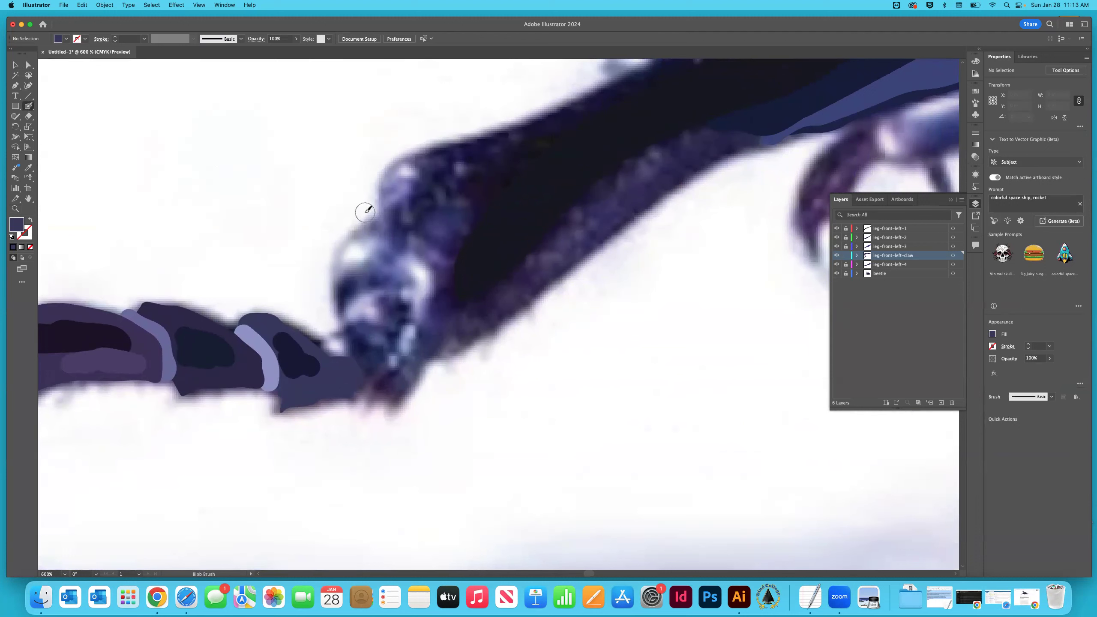
key("i")
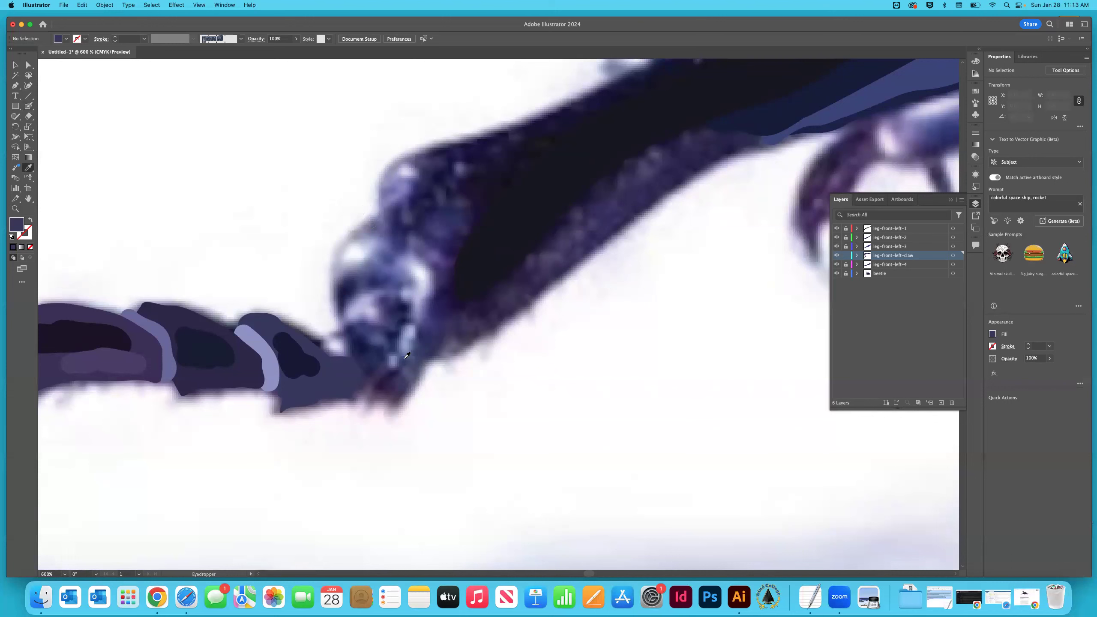
left_click(368, 343)
left_click(29, 106)
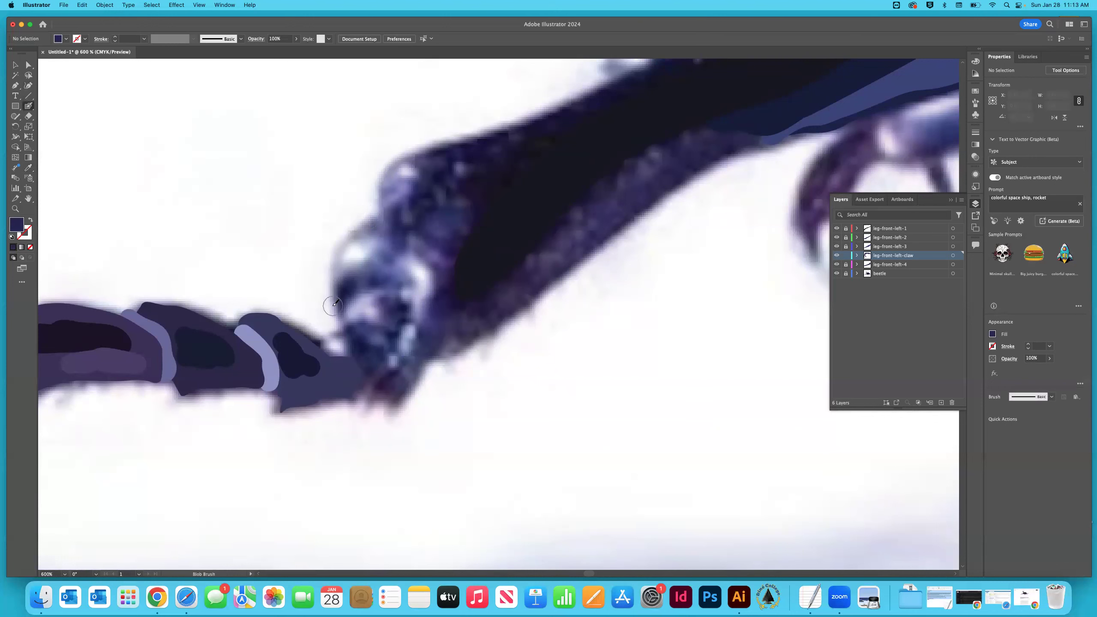
left_click_drag(353, 333, 377, 336)
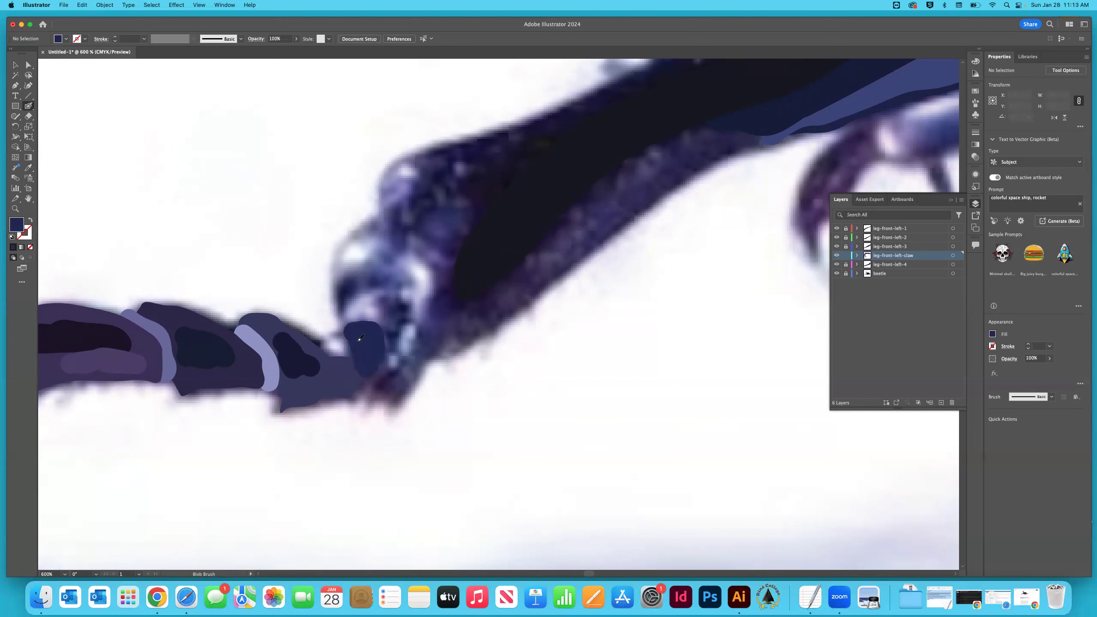
key("shift+x")
key("v")
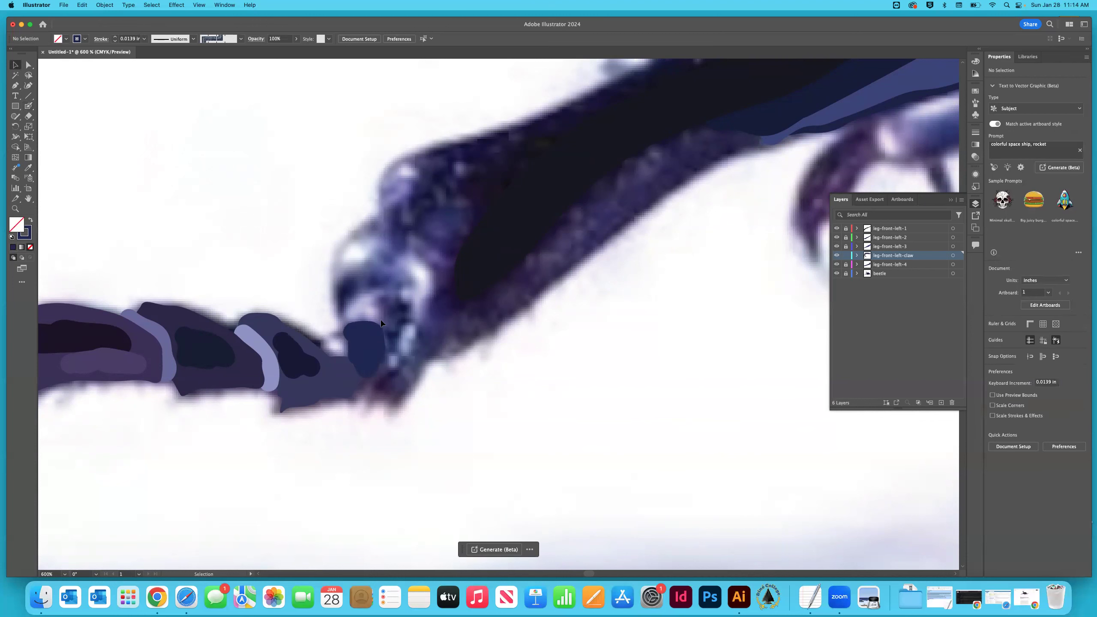
Sample the light lavender of the joint's highlight and paint a small blob just above the dark blue patch.
key("i")
left_click(368, 309)
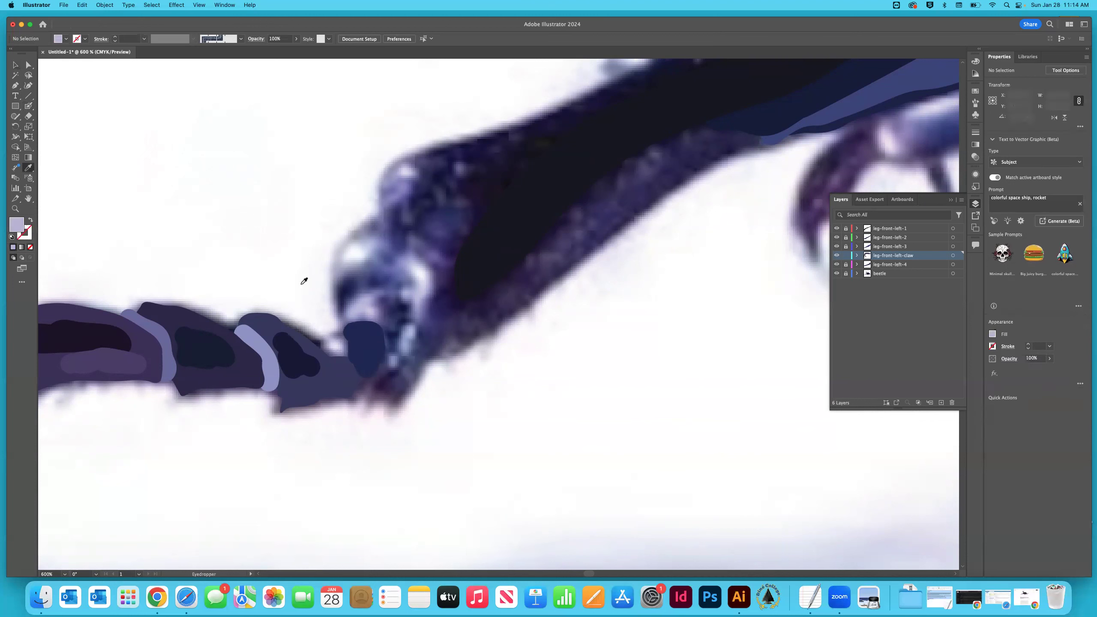
left_click(26, 106)
mouse_move(350, 312)
left_mouse_down()
mouse_move(361, 301)
mouse_move(372, 310)
mouse_move(353, 314)
left_mouse_up()
Send the light lavender blob to the back, behind the dark blue patch.
key("v")
left_click(357, 308)
right_click(357, 308)
mouse_move(392, 534)
left_click(466, 558)
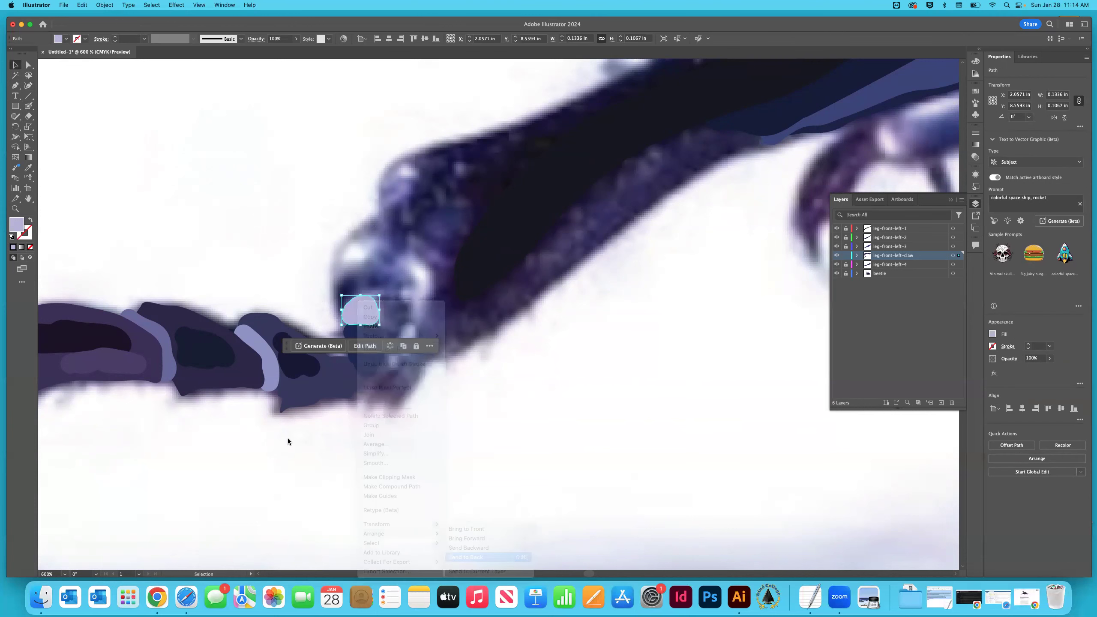
left_click(261, 281)
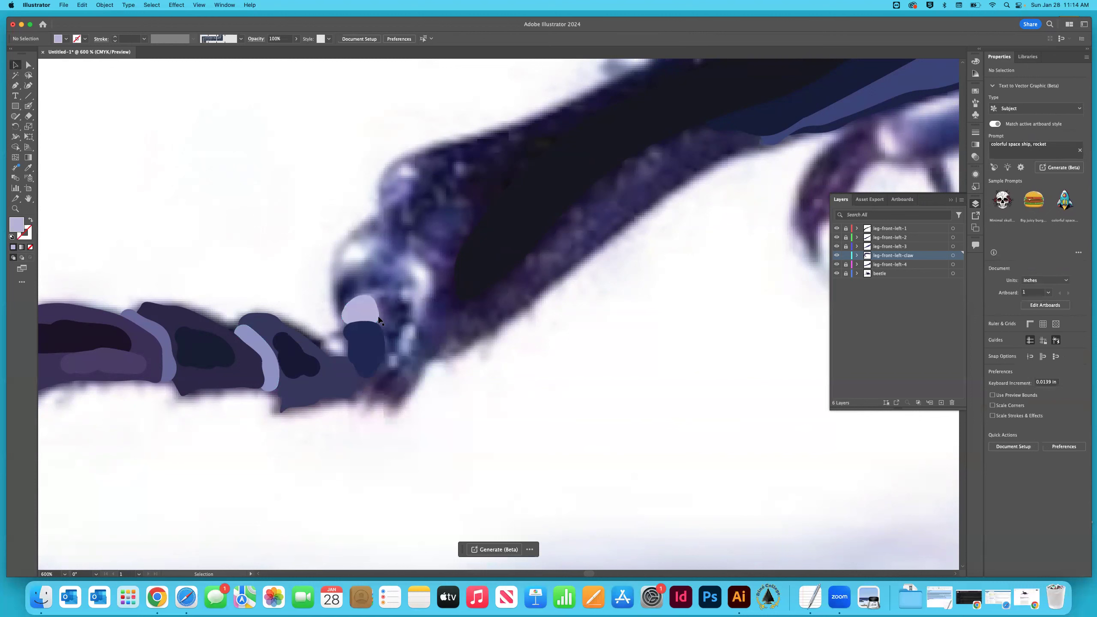
Sample the joint's muted blue and paint a Blob Brush shape over and around the lavender highlight, down beside the dark blue patch.
key("i")
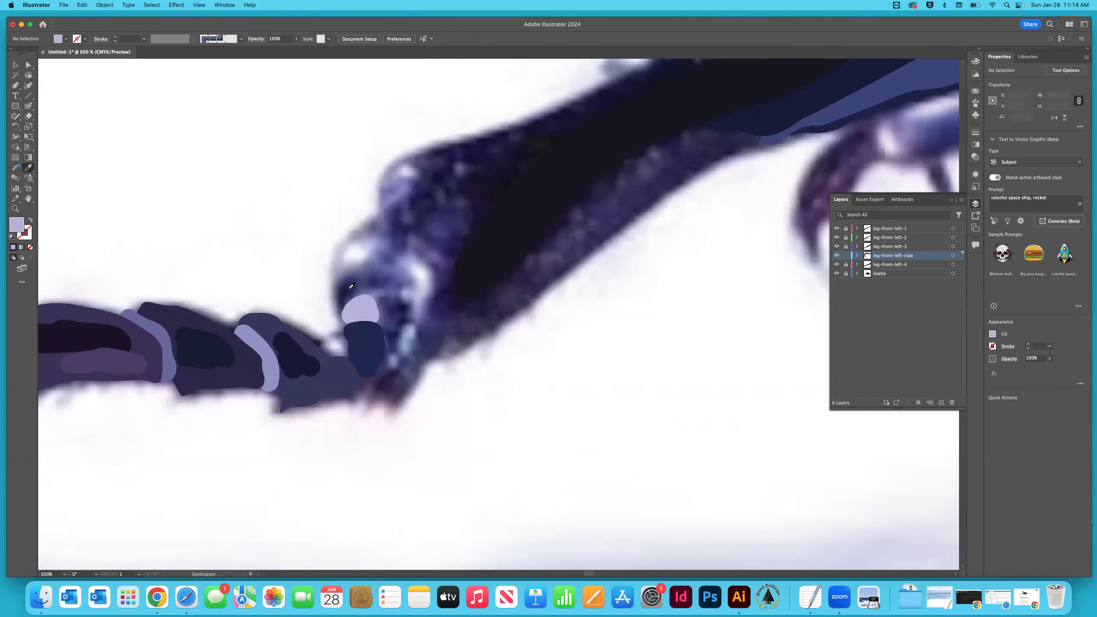
left_click(361, 280)
left_click(30, 108)
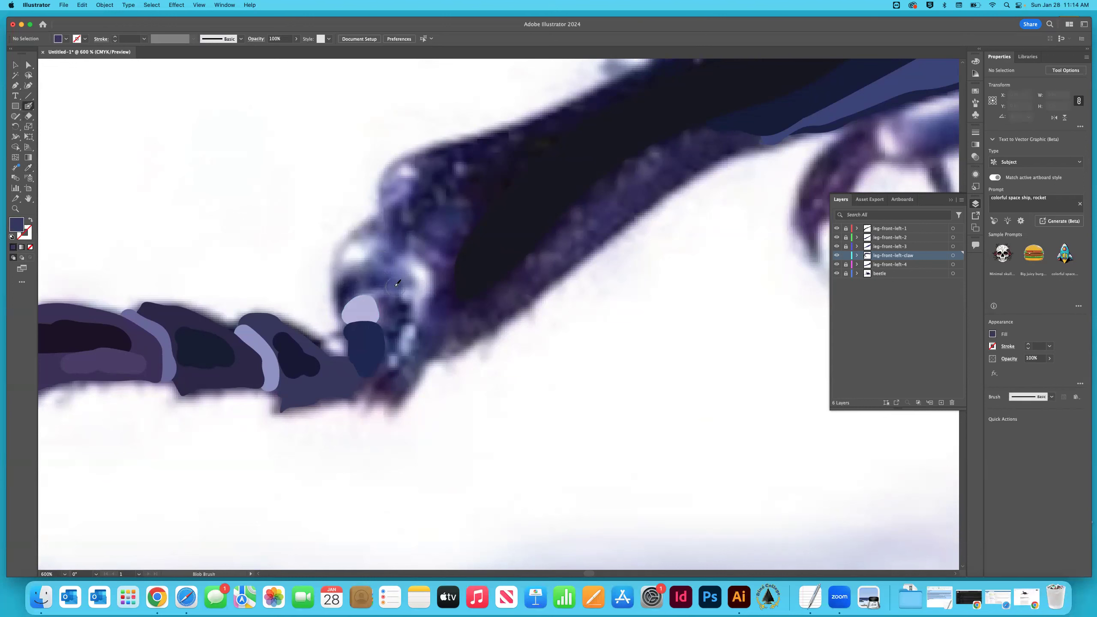
mouse_move(345, 305)
left_mouse_down()
mouse_move(341, 294)
mouse_move(366, 271)
mouse_move(405, 275)
mouse_move(393, 299)
mouse_move(410, 318)
mouse_move(396, 321)
mouse_move(393, 352)
mouse_move(383, 293)
mouse_move(361, 288)
left_mouse_up()
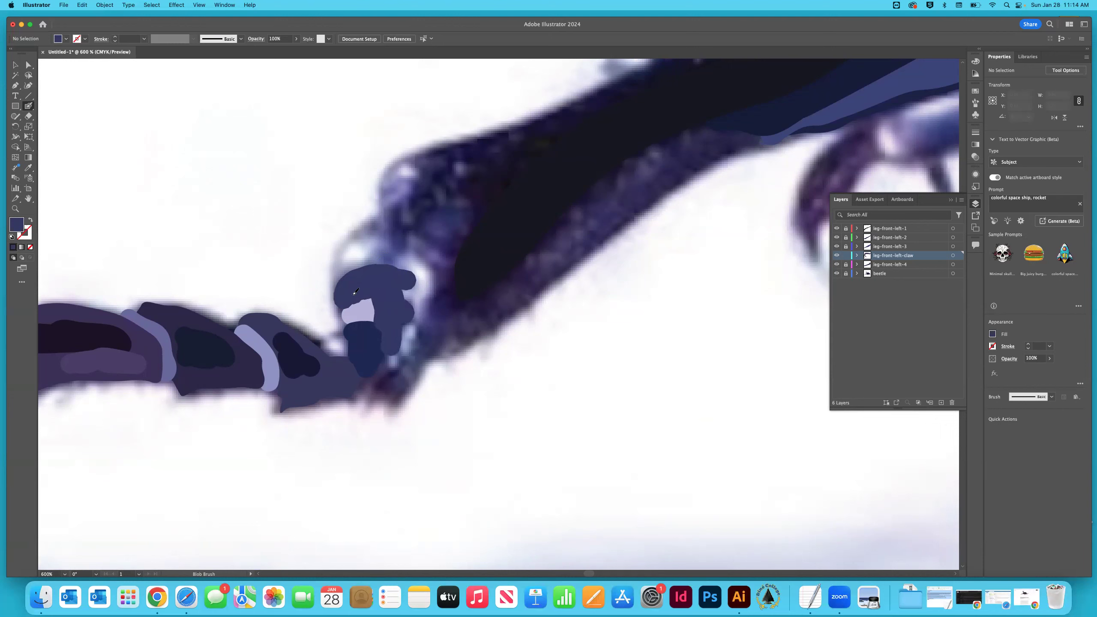
Send the muted blue joint shape to the back, behind the lavender highlight and dark blue patch.
key("v")
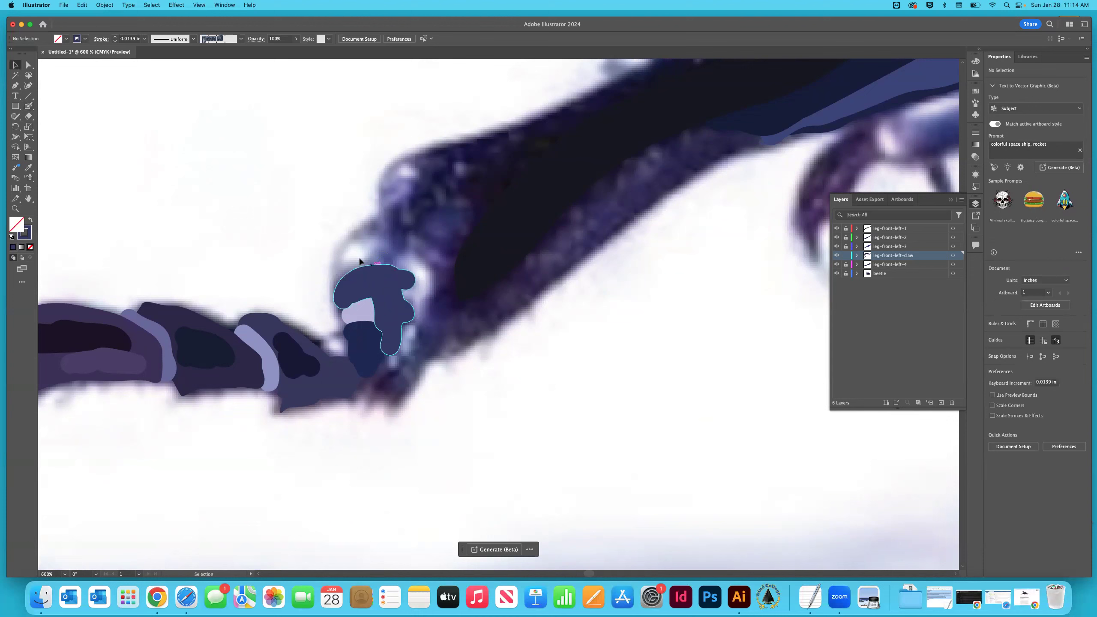
left_click(390, 286)
right_click(389, 286)
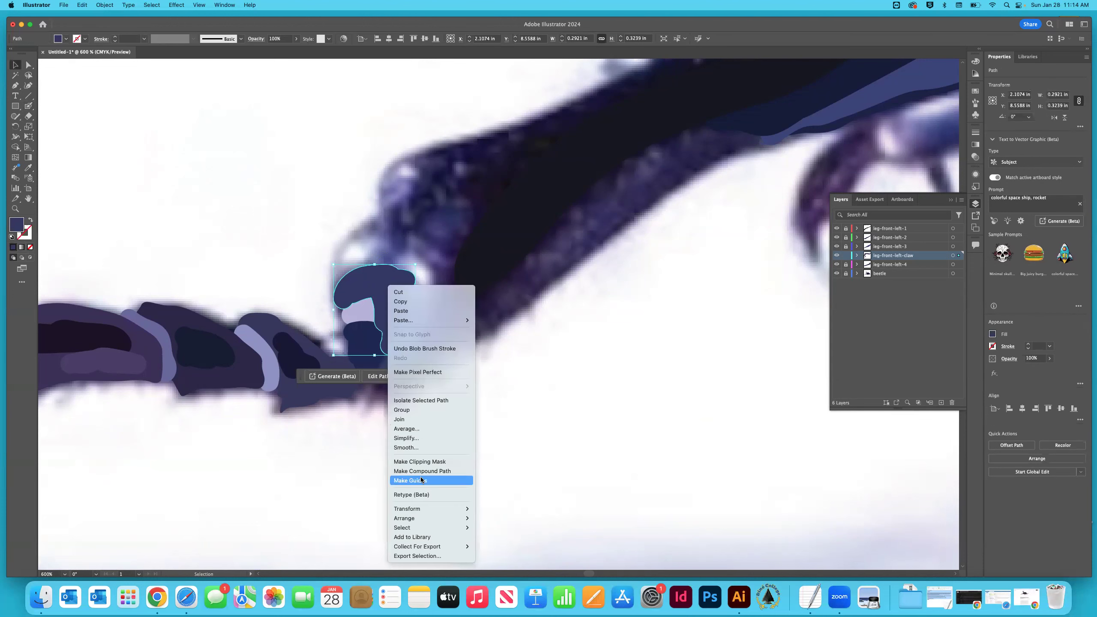
mouse_move(417, 518)
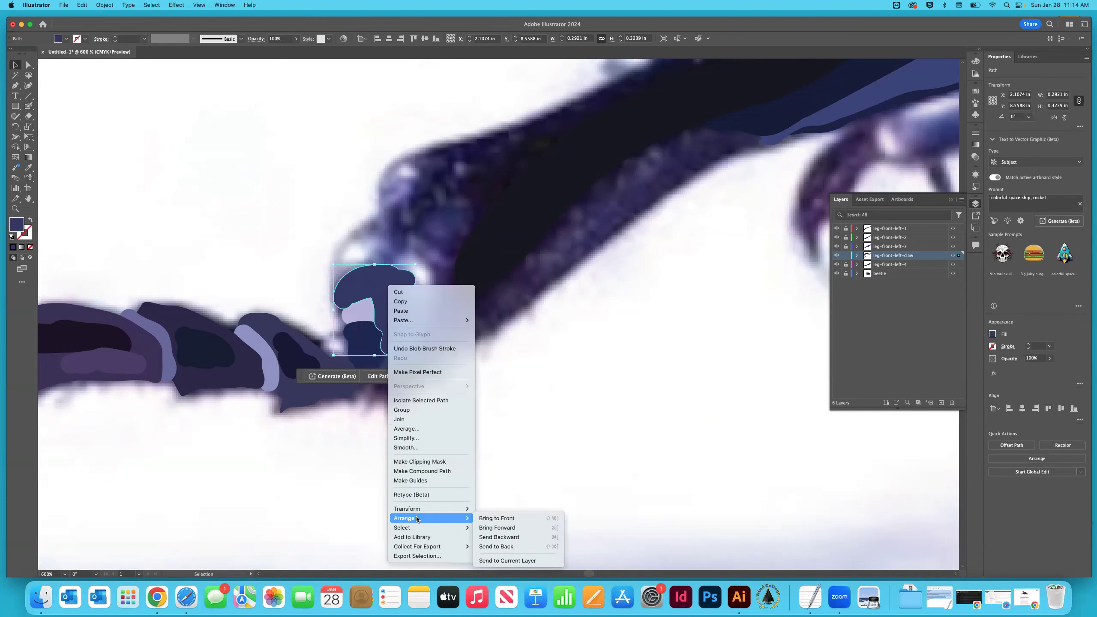
left_click(502, 546)
left_click(317, 299)
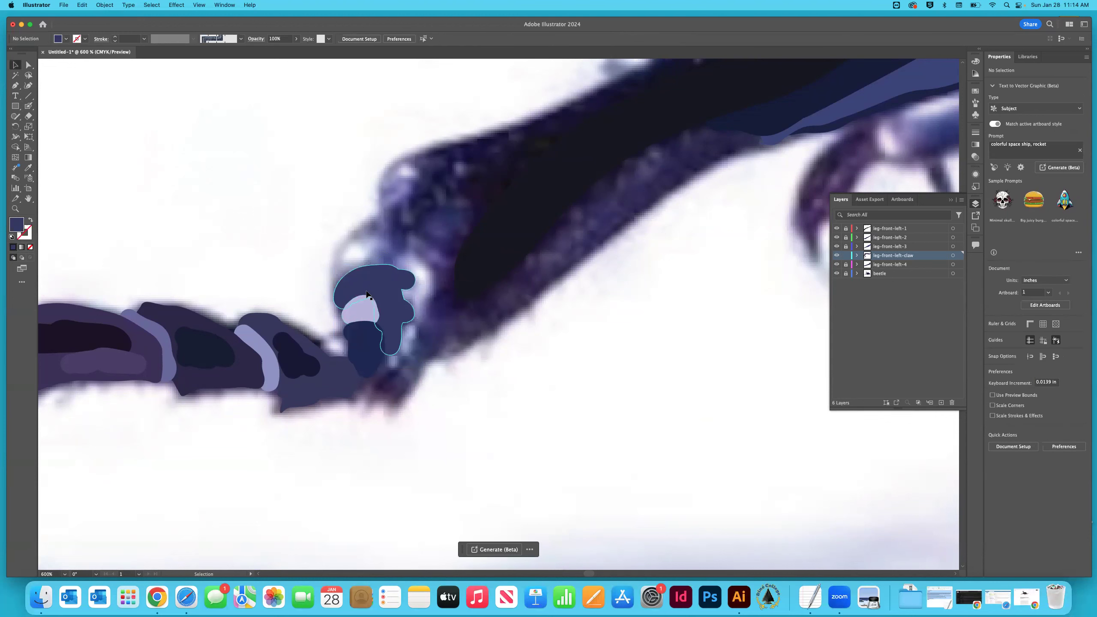
Sample the pale highlight colour from the photo beside the upper edge of the muted blue joint shape.
key("i")
left_click(417, 263)
left_click(29, 115)
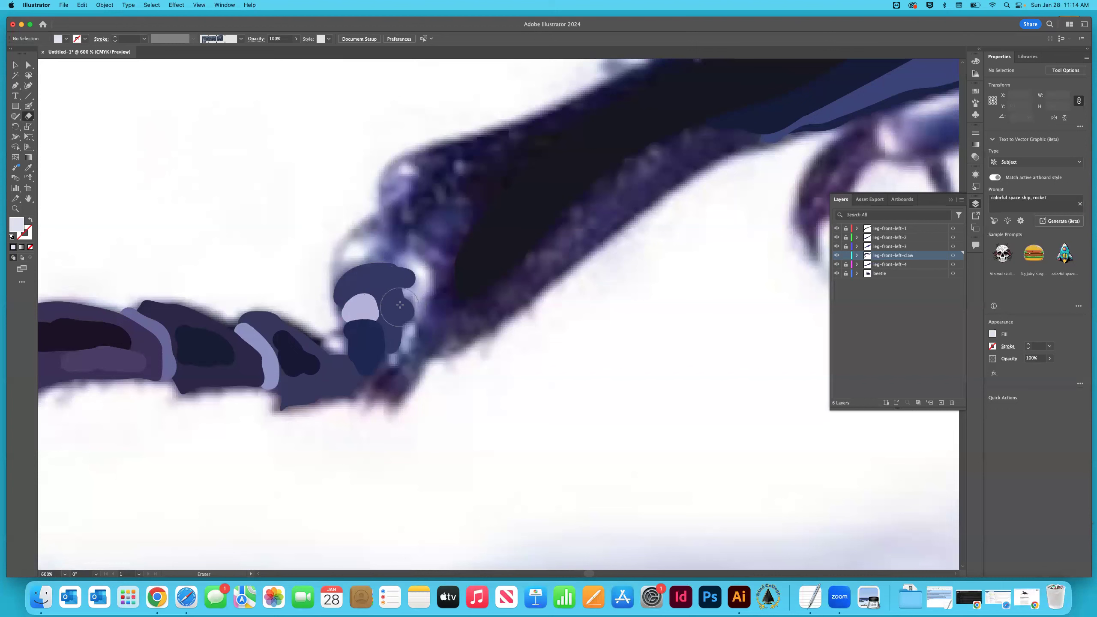
left_click_drag(401, 264, 424, 273)
left_click_drag(417, 287, 405, 311)
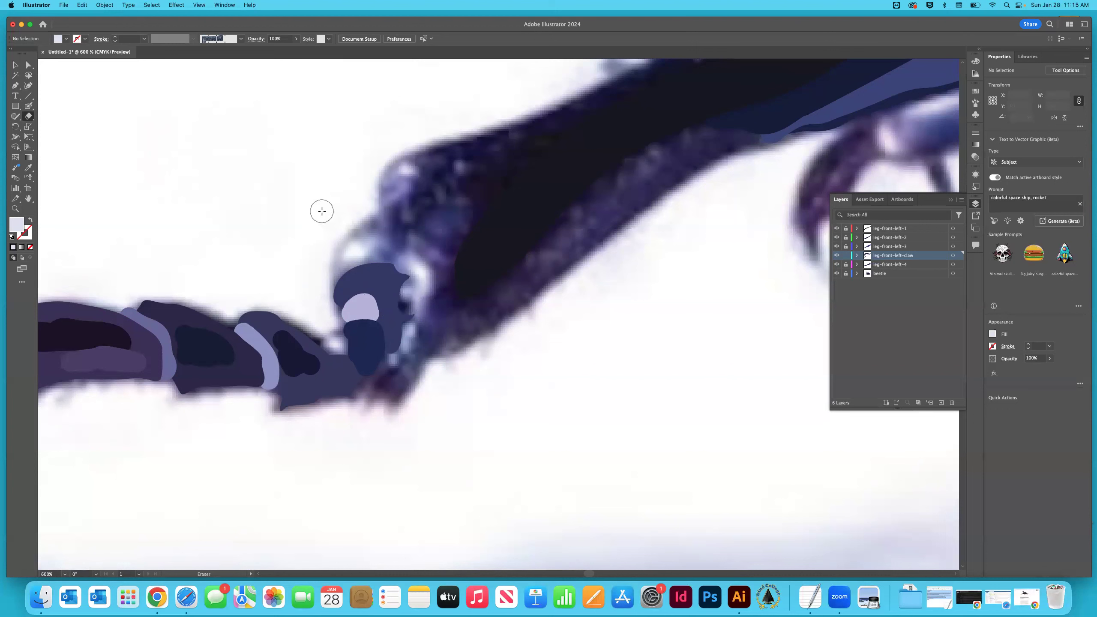
key("cmd+z")
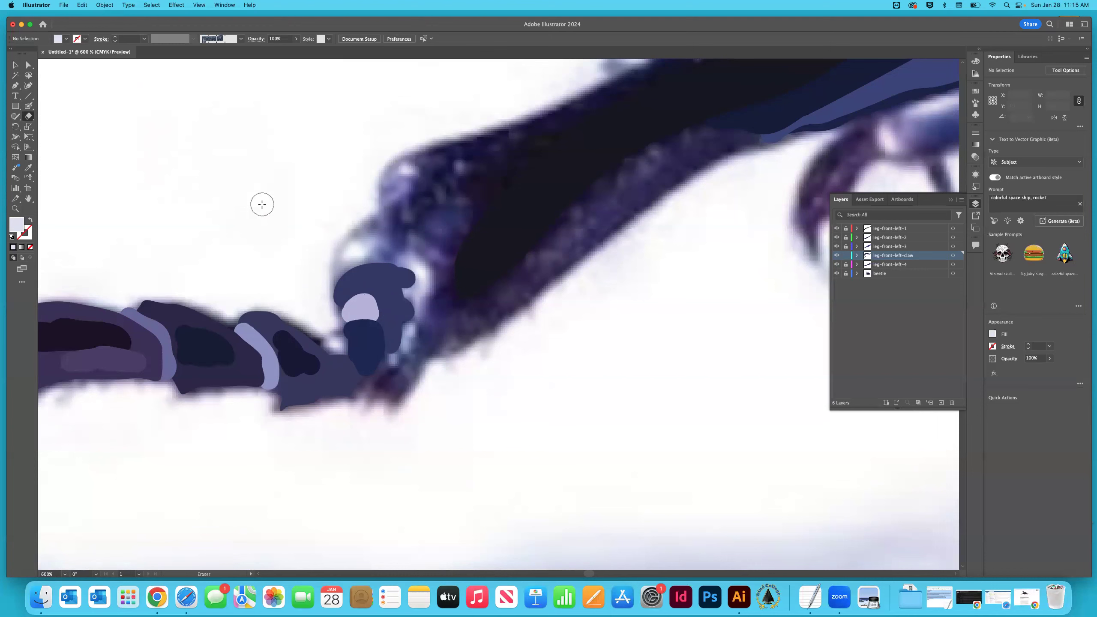
Paint a pale Blob Brush highlight along the outer edge of the muted blue joint shape, facing the leg.
key("shift+b")
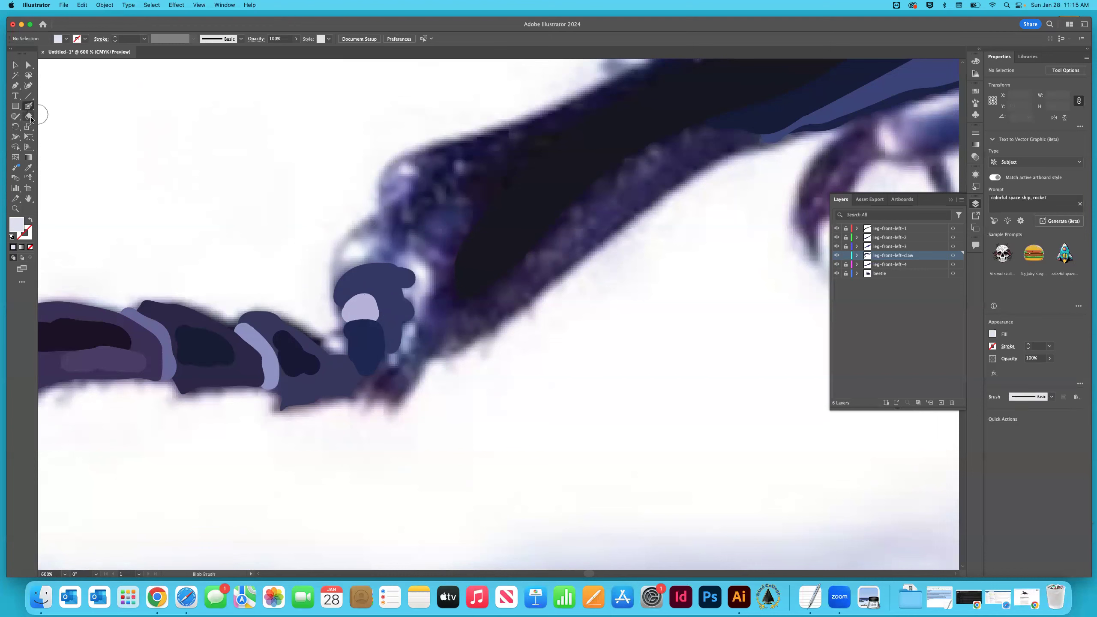
mouse_move(399, 258)
left_mouse_down()
mouse_move(427, 271)
mouse_move(409, 289)
mouse_move(404, 326)
left_mouse_up()
key("shift+x")
left_click(15, 64)
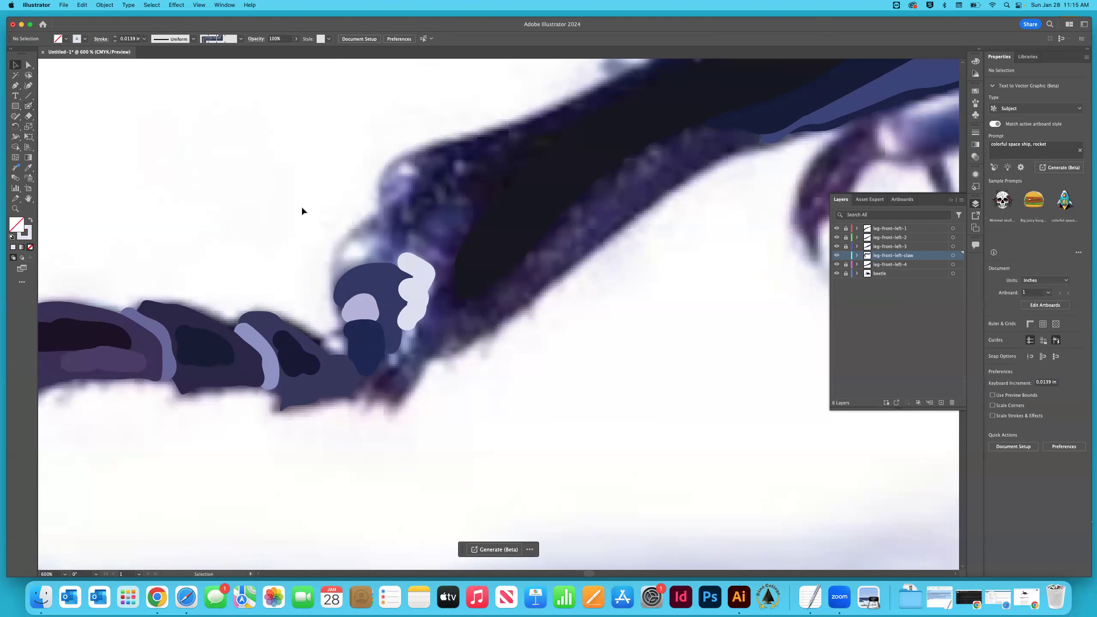
Send the pale highlight to the back, behind the muted blue joint shape.
left_click(415, 273)
right_click(425, 274)
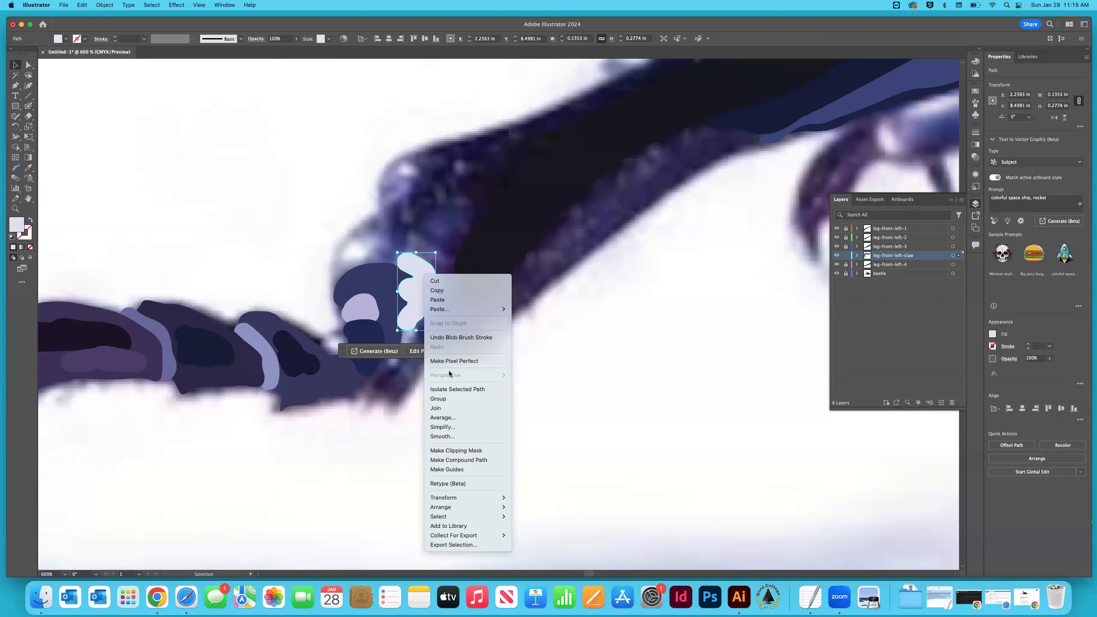
mouse_move(458, 512)
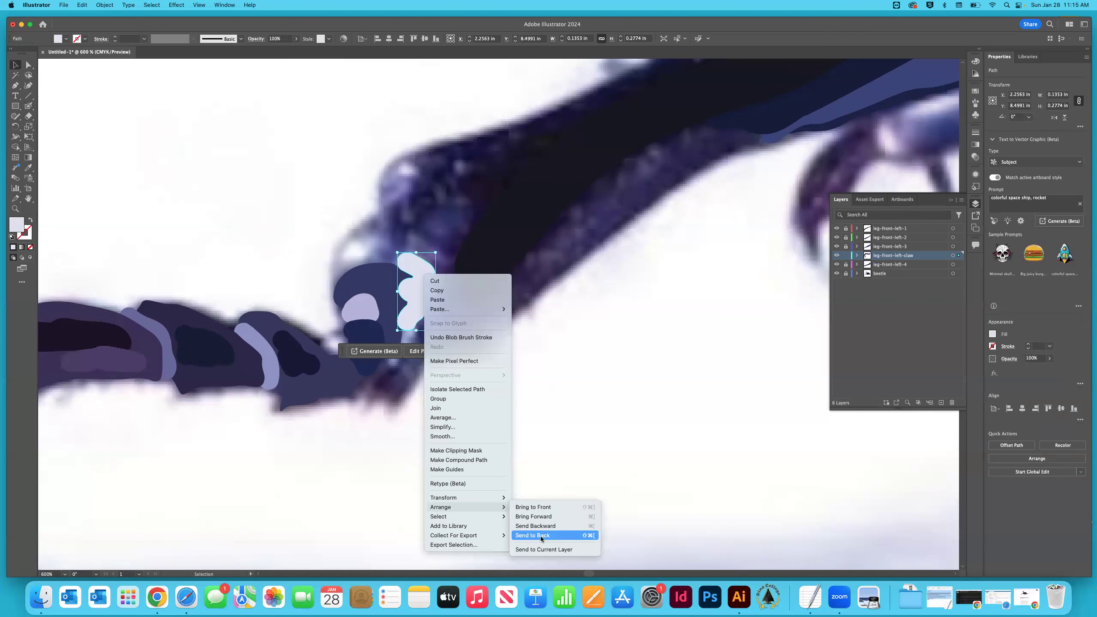
left_click(540, 536)
left_click(251, 248)
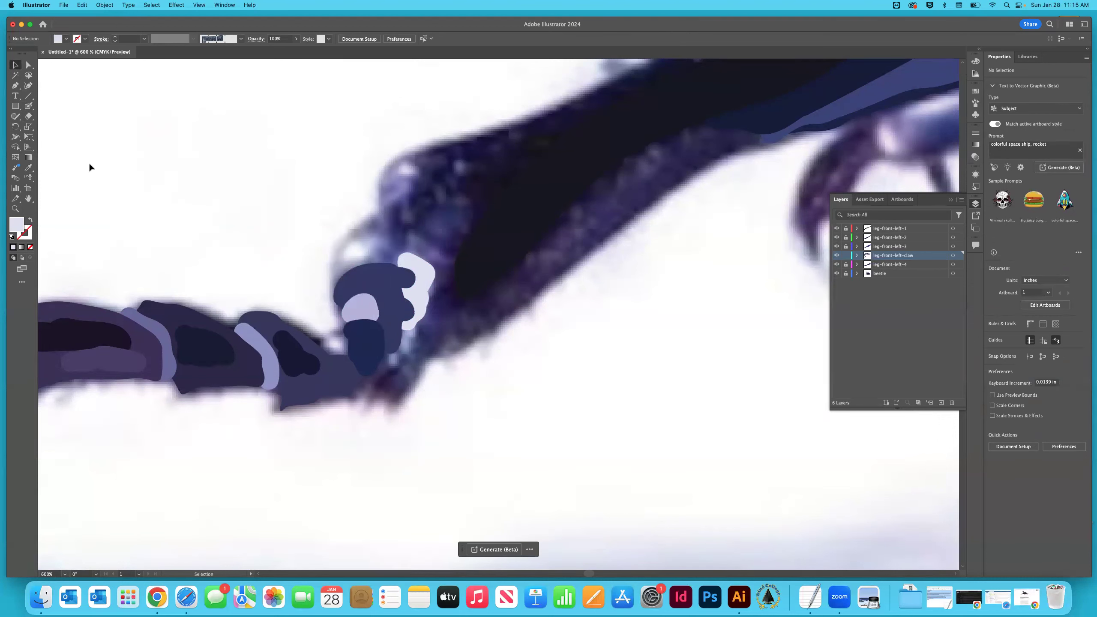
Sample the dark purple from the photo beneath the claw joint and paint a Blob Brush shape along the joint's underside toward the leg.
key("i")
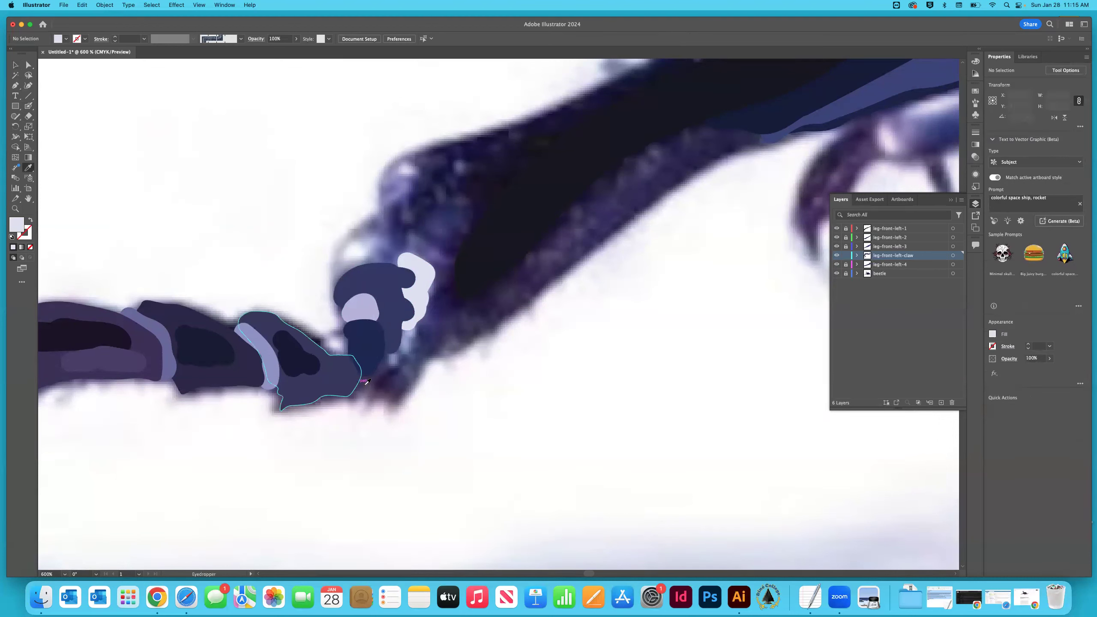
left_click(388, 379)
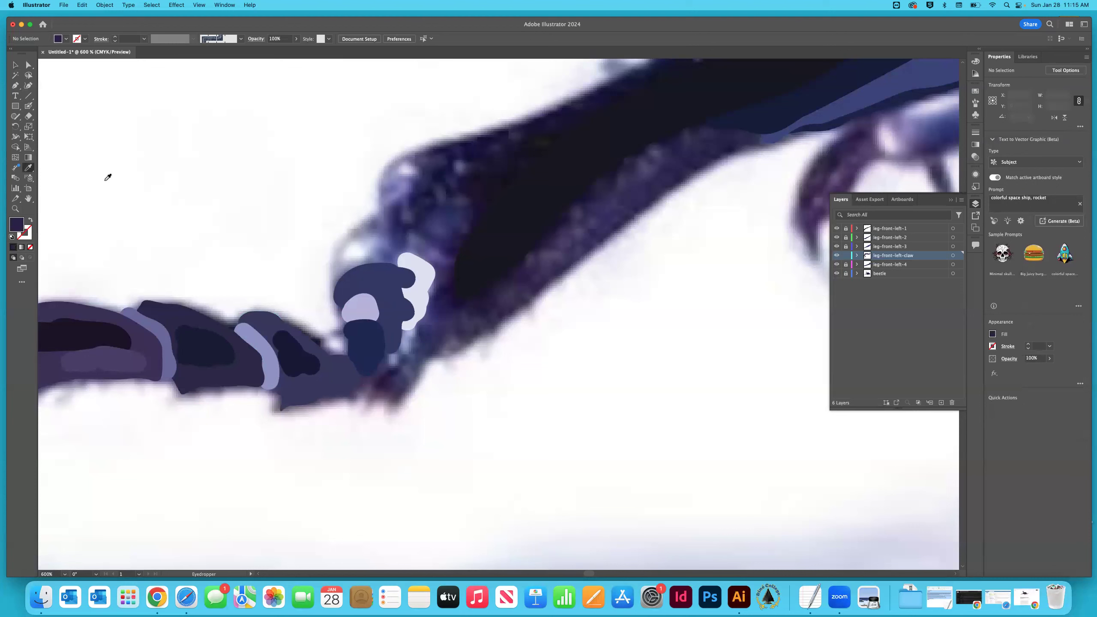
left_click(25, 107)
mouse_move(382, 360)
left_mouse_down()
mouse_move(360, 387)
mouse_move(397, 402)
mouse_move(416, 356)
mouse_move(393, 384)
mouse_move(416, 355)
mouse_move(492, 316)
mouse_move(449, 336)
left_mouse_up()
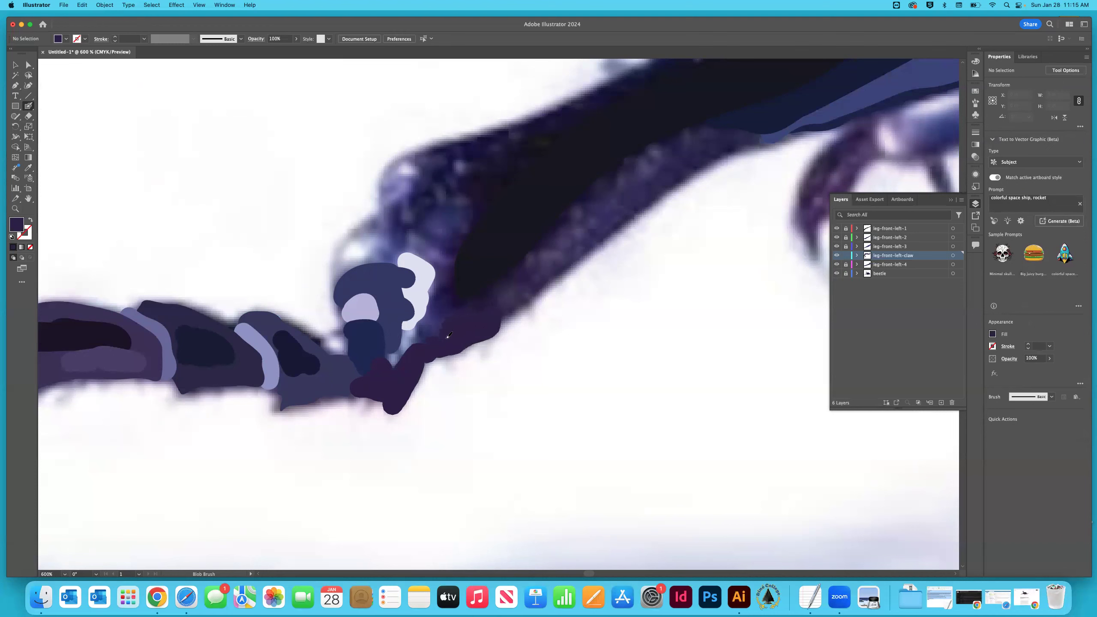
key("shift+x")
key("v")
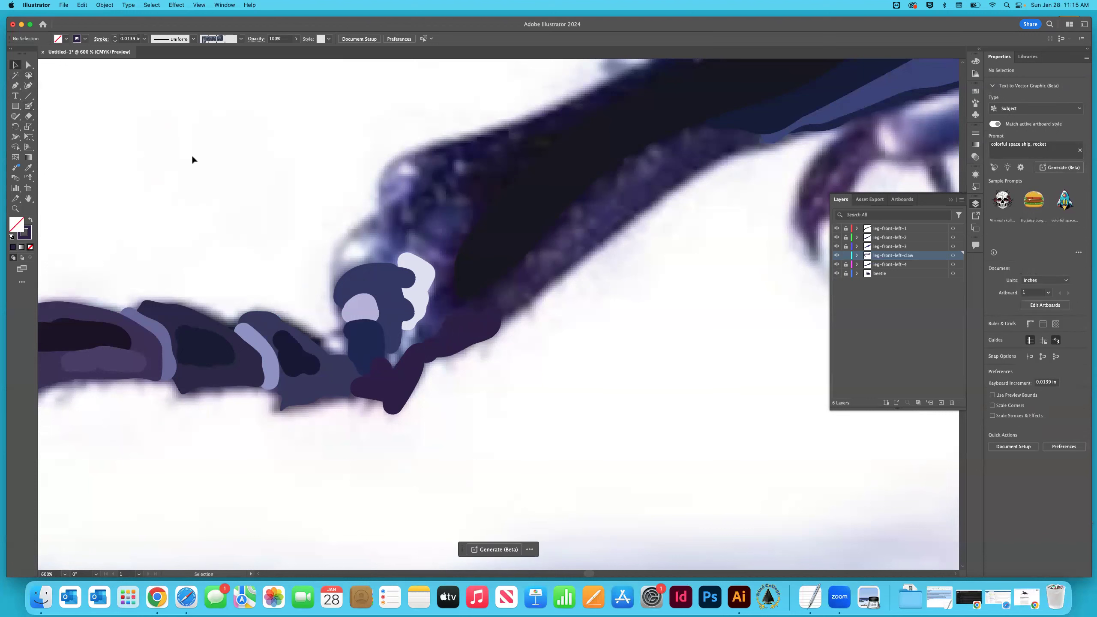
left_click(410, 367)
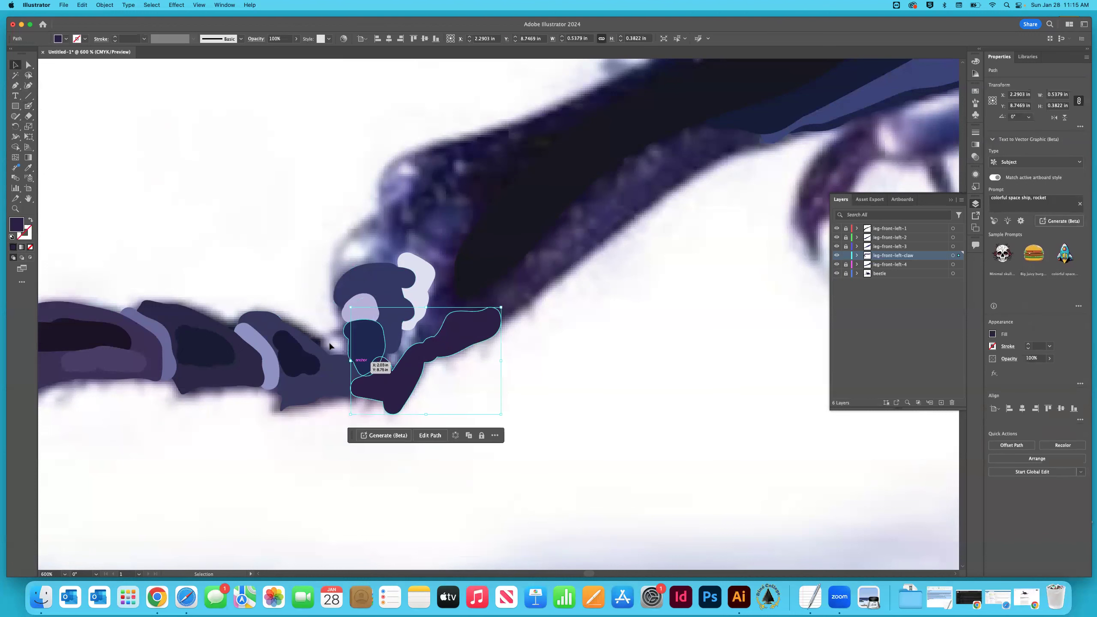
left_click(226, 259)
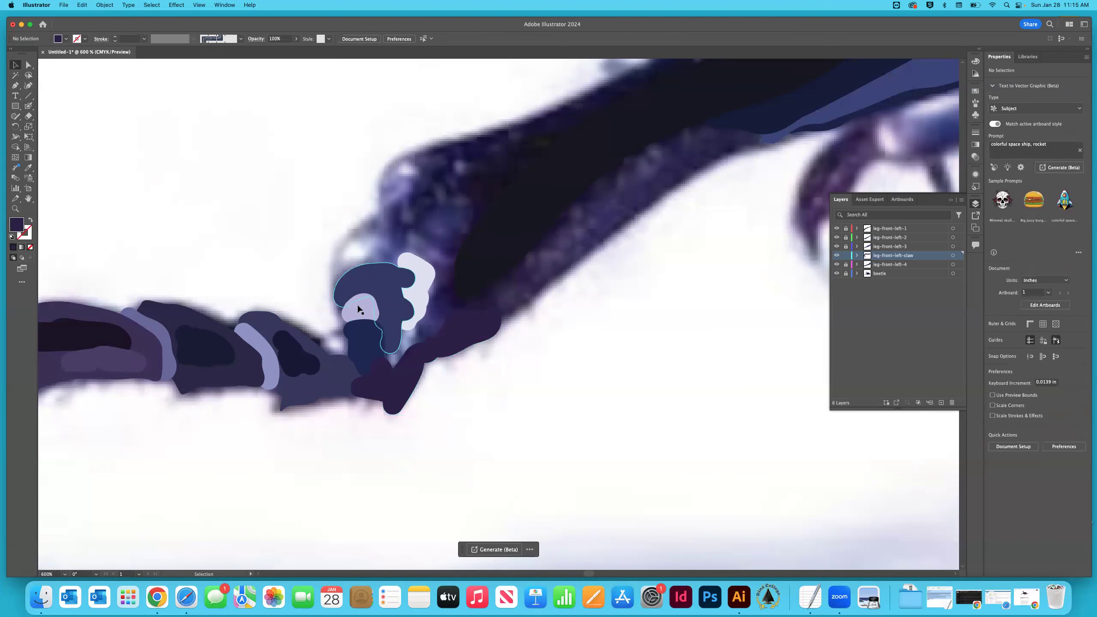
Sample the greyish blue between the joint and the dark purple underside and paint a short Blob Brush strip there.
key("i")
left_click(406, 342)
left_click(28, 106)
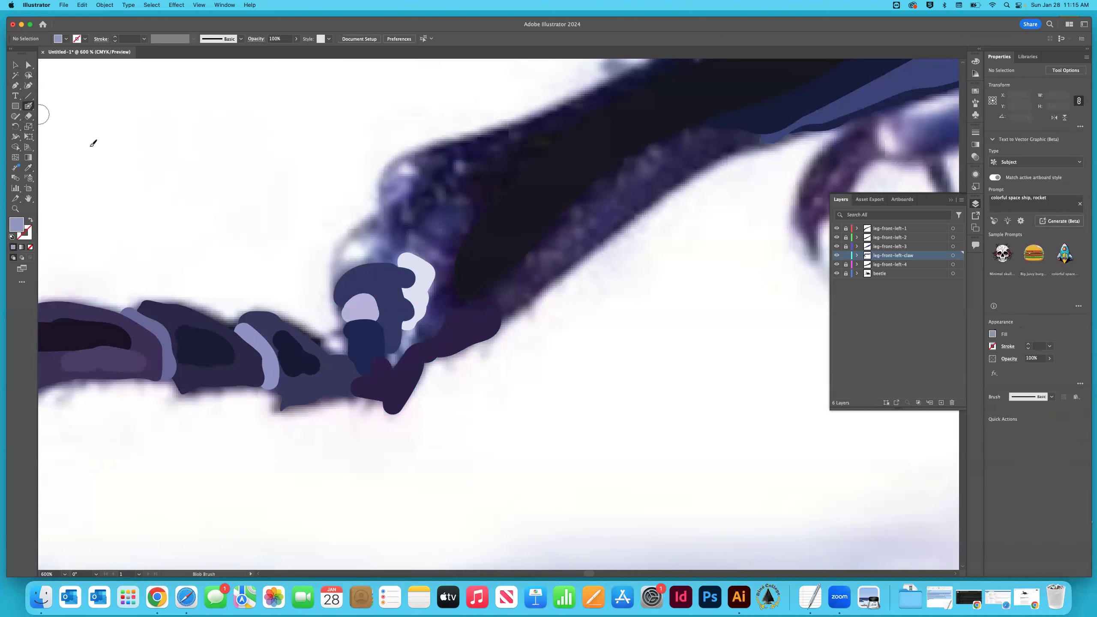
left_click_drag(391, 357, 413, 324)
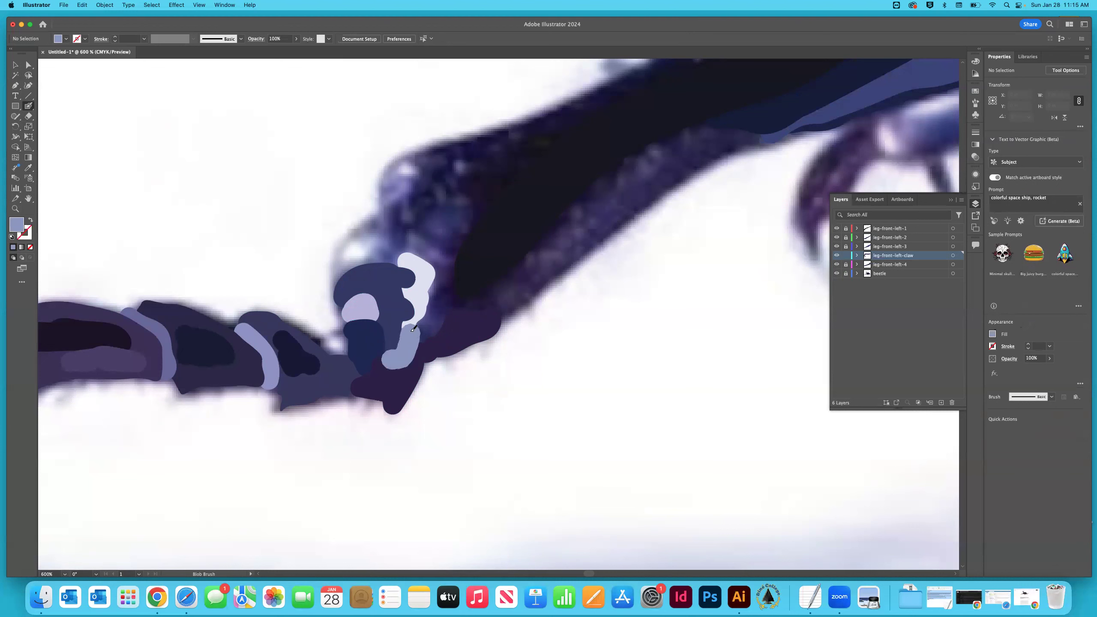
Send the greyish blue strip to the back, behind the other joint shapes.
key("shift+x")
left_click(15, 65)
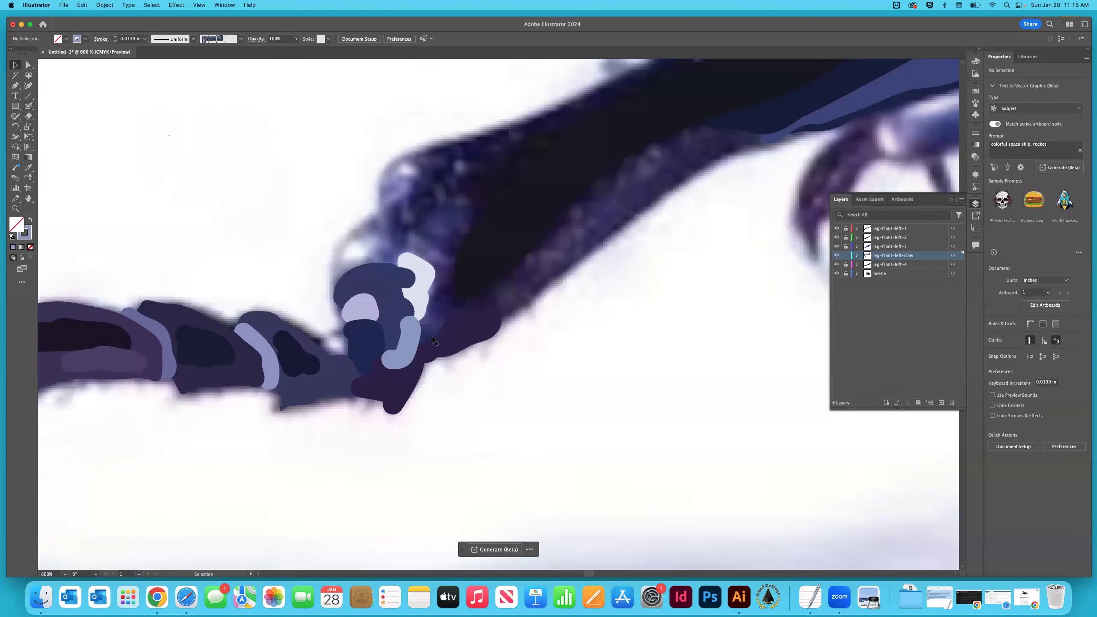
left_click(406, 337)
right_click(407, 341)
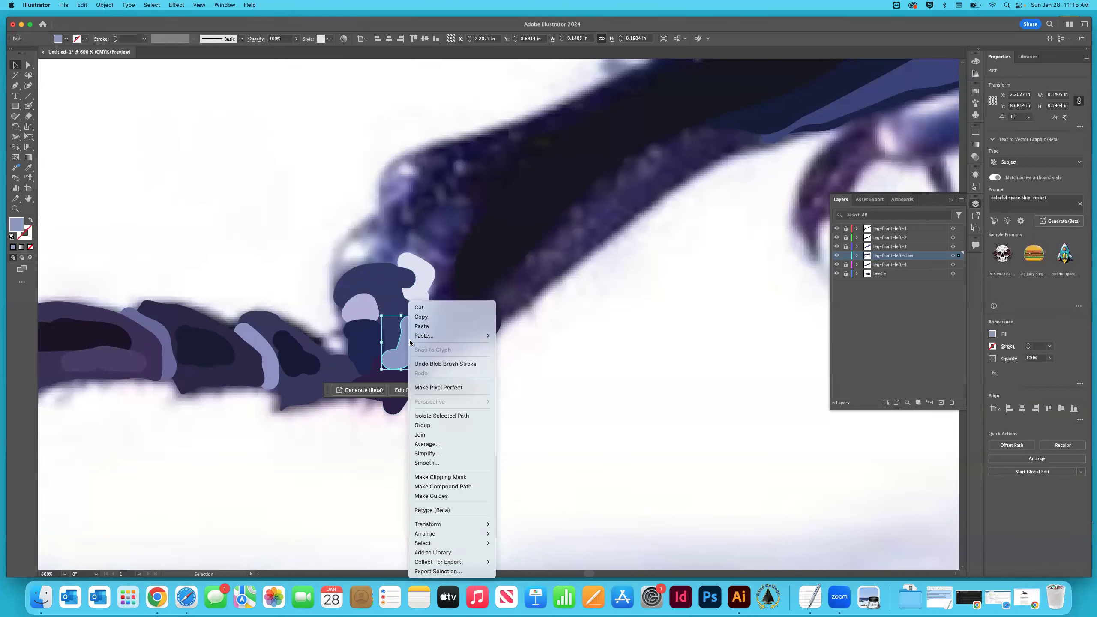
mouse_move(440, 543)
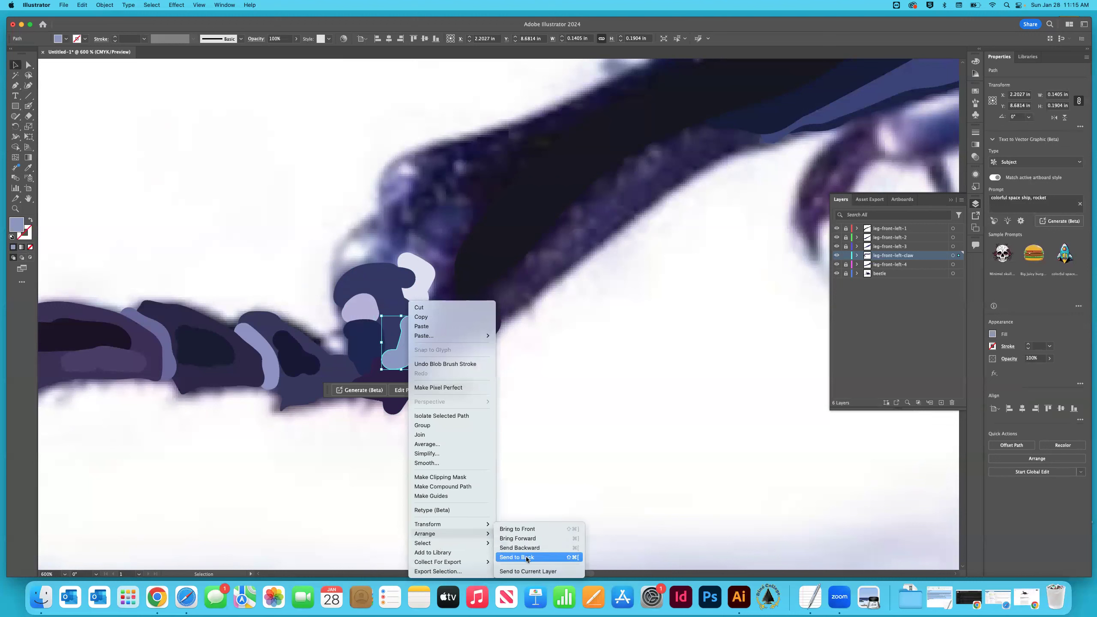
left_click(526, 556)
left_click(199, 193)
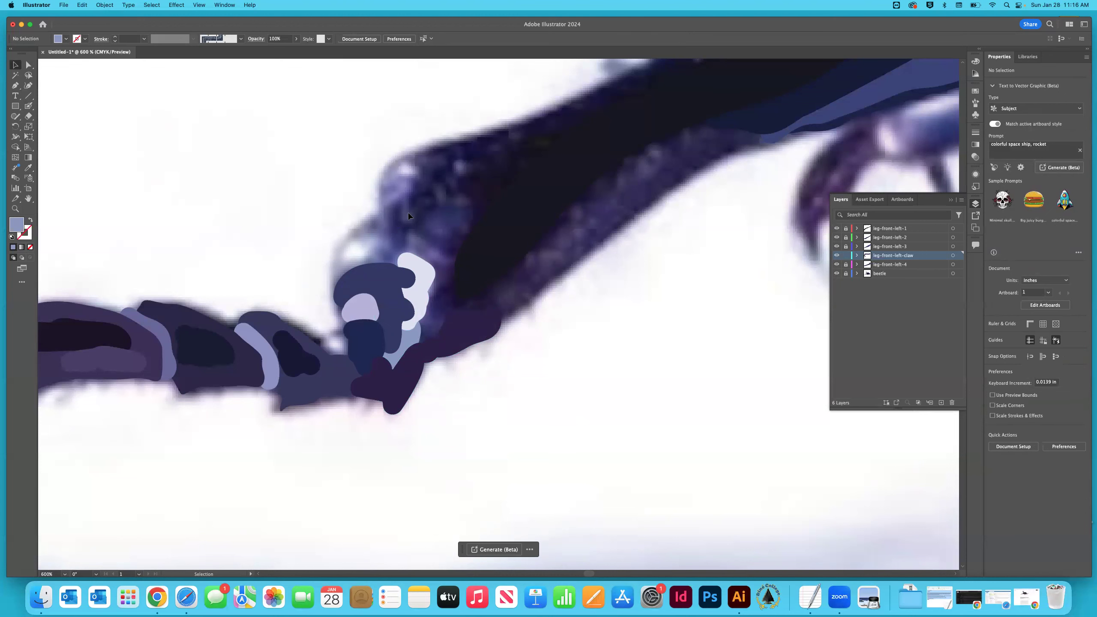
Sample the medium purple from the photo above the joint and paint a Blob Brush shape over the lower end of the leg.
key("i")
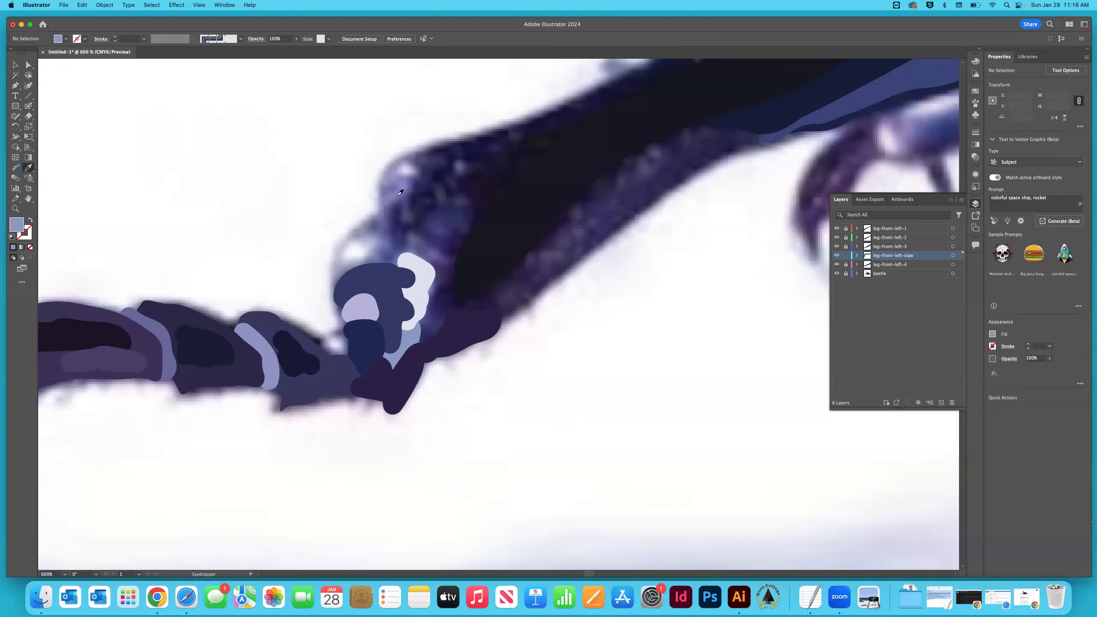
left_click(27, 108)
mouse_move(413, 187)
left_mouse_down()
mouse_move(378, 256)
mouse_move(394, 258)
mouse_move(397, 237)
mouse_move(435, 217)
mouse_move(464, 213)
mouse_move(450, 276)
mouse_move(429, 290)
mouse_move(448, 226)
mouse_move(425, 259)
mouse_move(440, 236)
left_mouse_up()
key("shift+x")
Send the medium purple shape to the back, behind the pale highlight and blue joint shapes.
key("v")
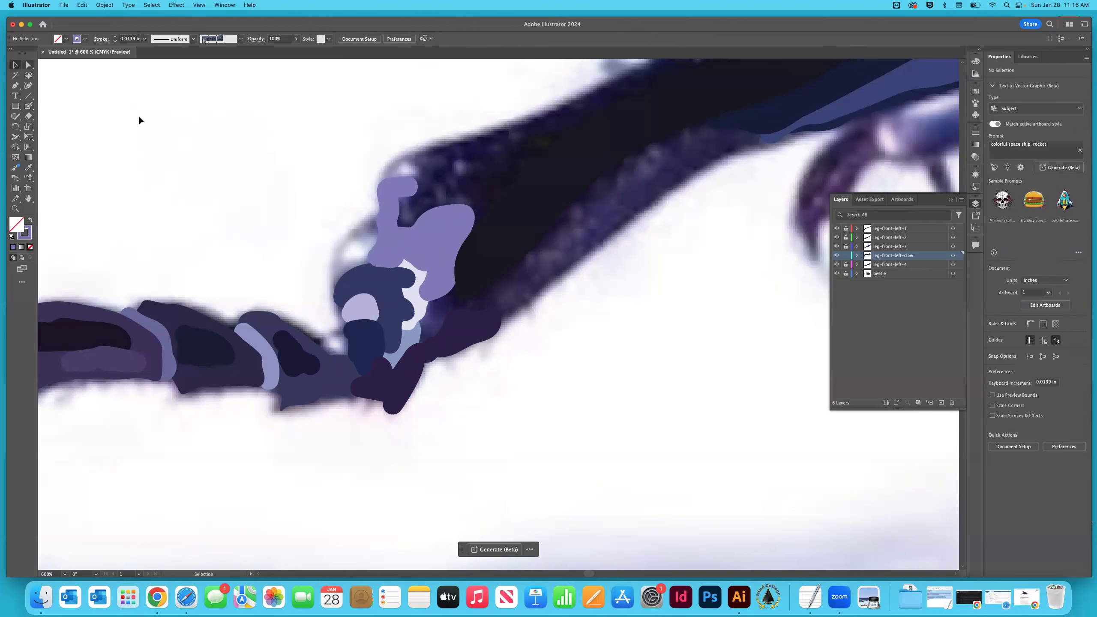
left_click(426, 235)
right_click(439, 237)
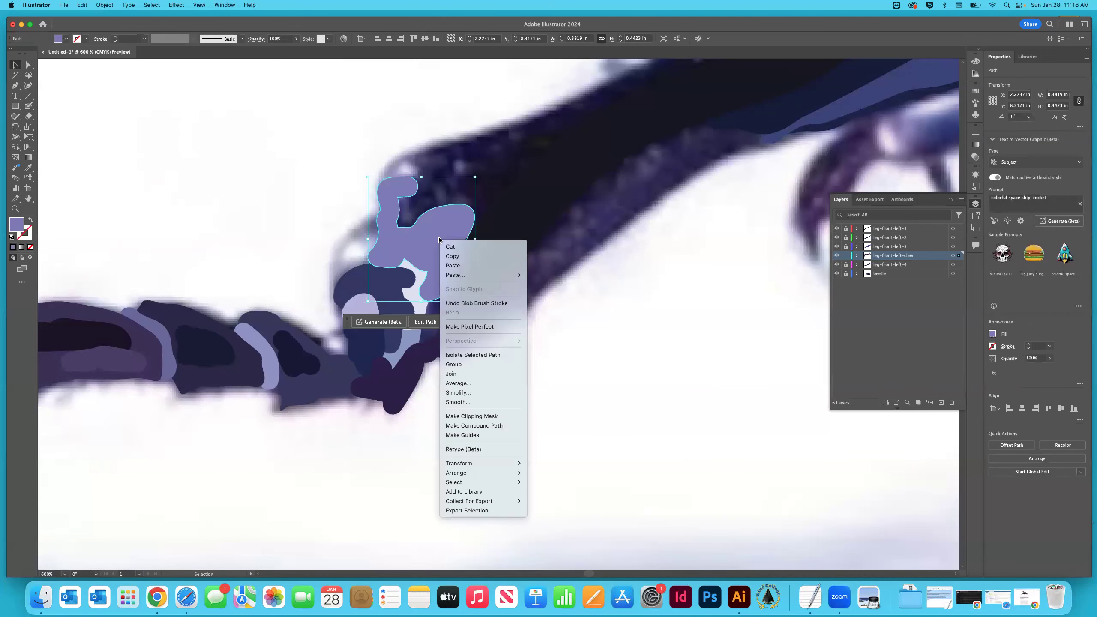
mouse_move(473, 472)
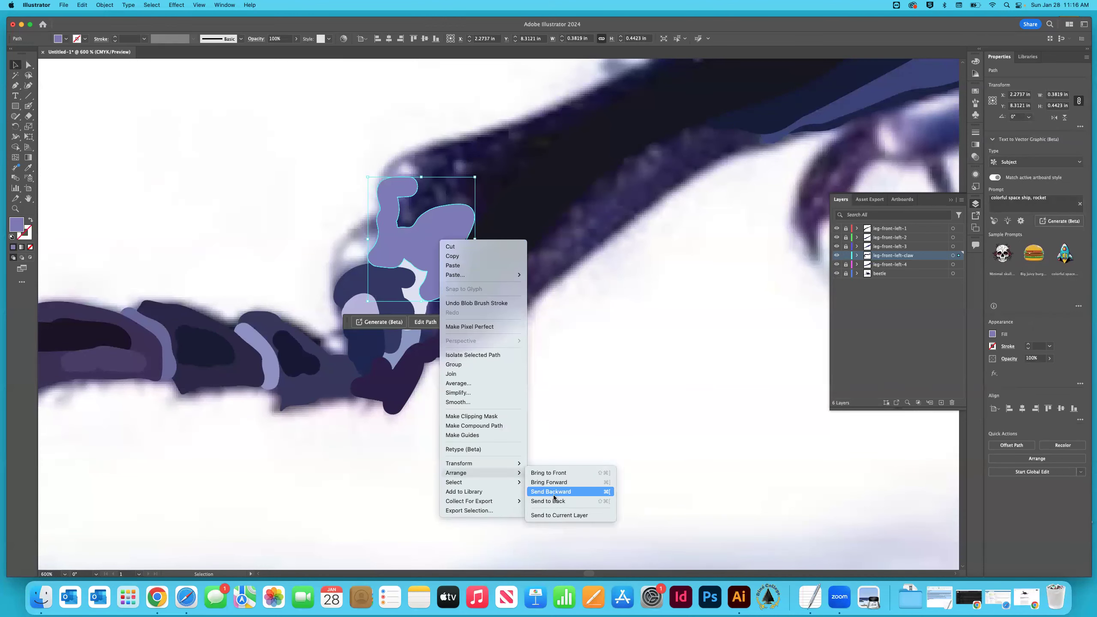
left_click(250, 221)
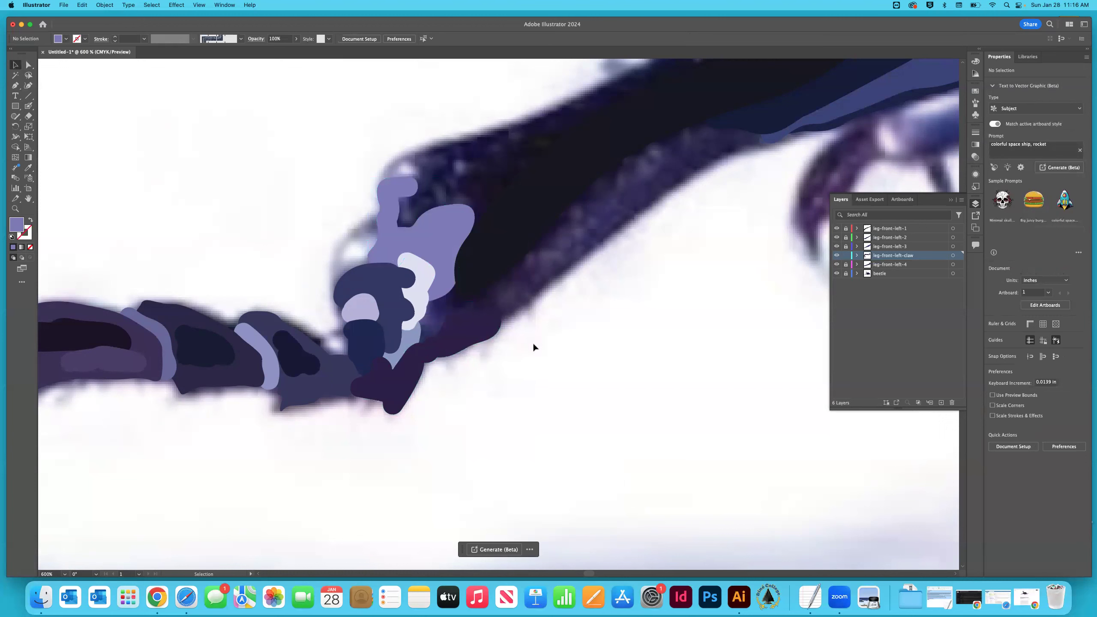
Sample the pale lavender from the photo and paint a Blob Brush highlight on the joint's outer upper side, beside the medium purple shape.
key("i")
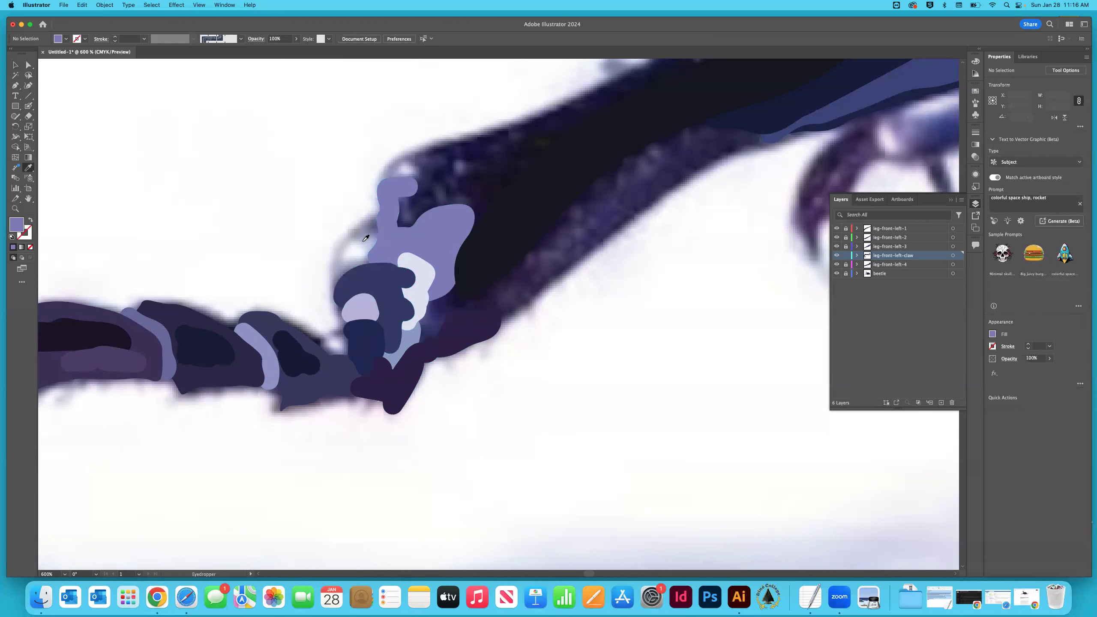
left_click(154, 157)
key("shift+b")
mouse_move(379, 227)
left_mouse_down()
mouse_move(373, 218)
mouse_move(340, 275)
mouse_move(379, 228)
left_mouse_up()
key("shift+x")
Send the pale lavender highlight to the back, behind the purple and blue joint shapes.
left_click(15, 65)
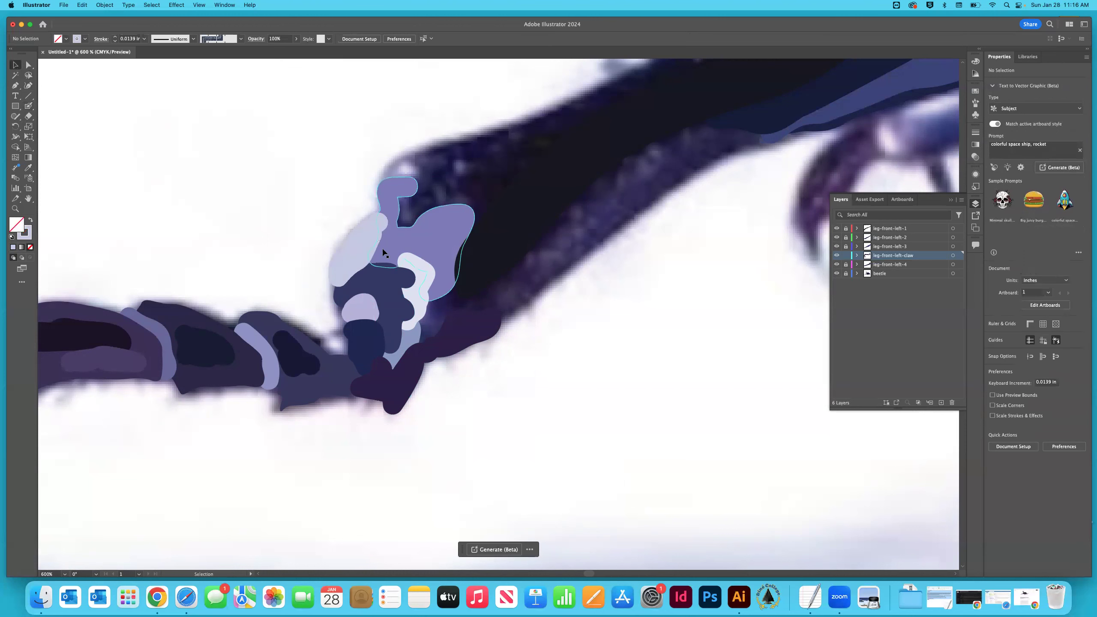
left_click(368, 244)
right_click(367, 241)
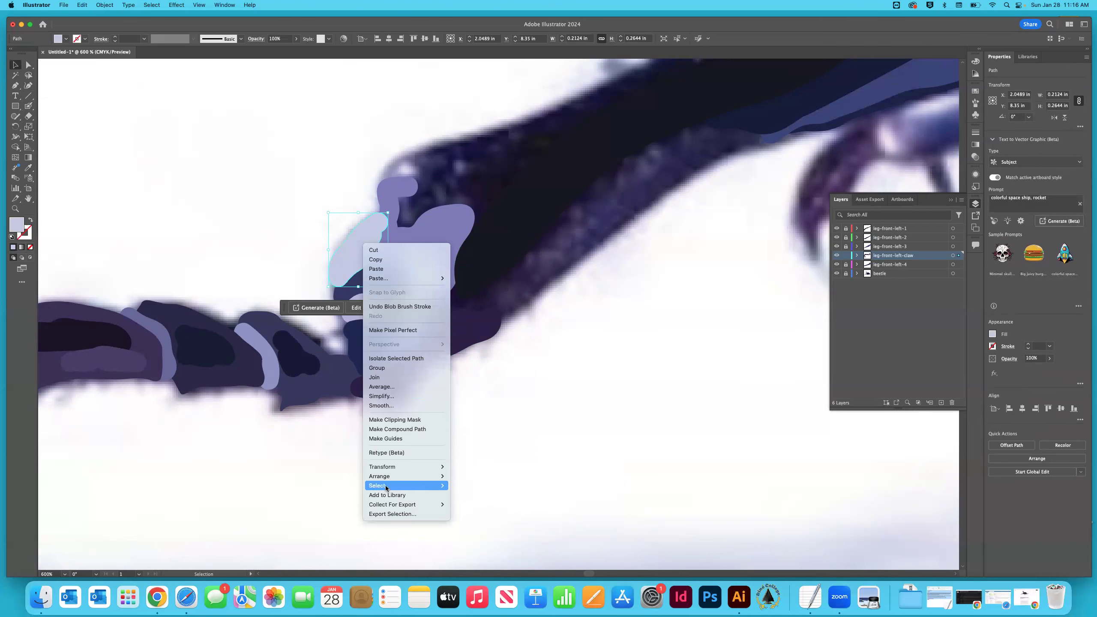
mouse_move(401, 476)
left_click(471, 505)
left_click(196, 229)
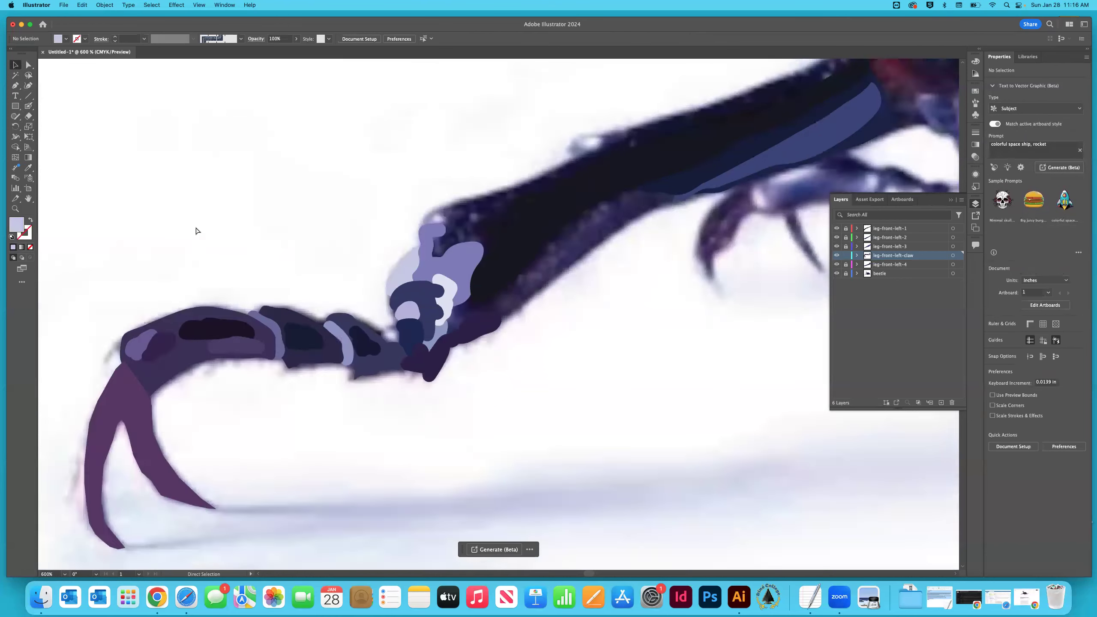
Hide the beetle photo layer and review the traced leg and claw shapes on the whole artboard.
key("super+minus")
key("super+minus")
key("super+minus")
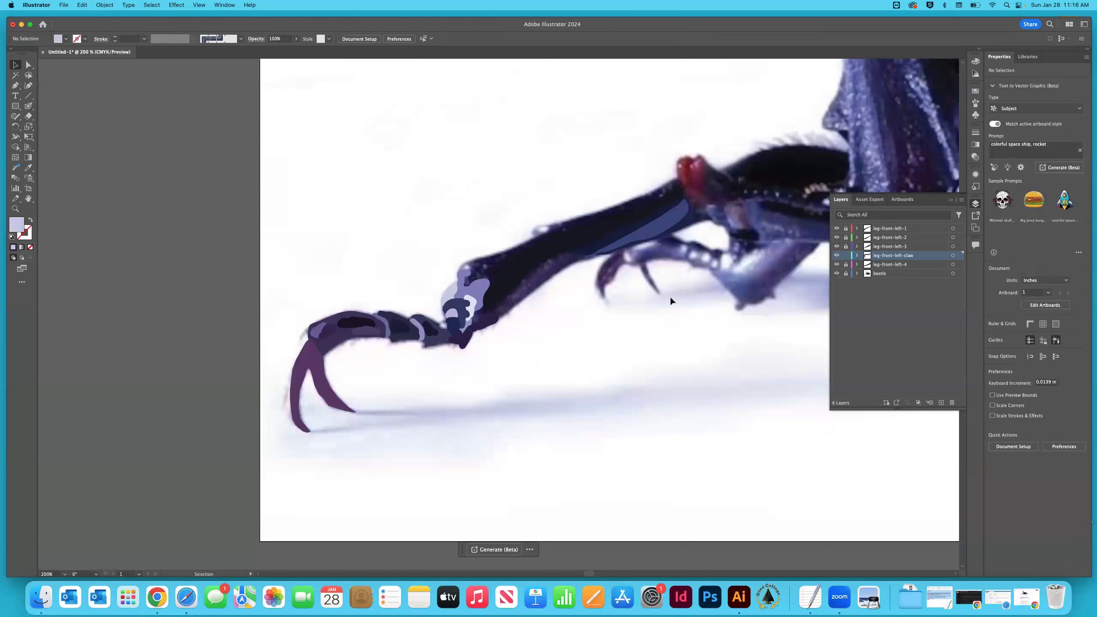
left_click(837, 274)
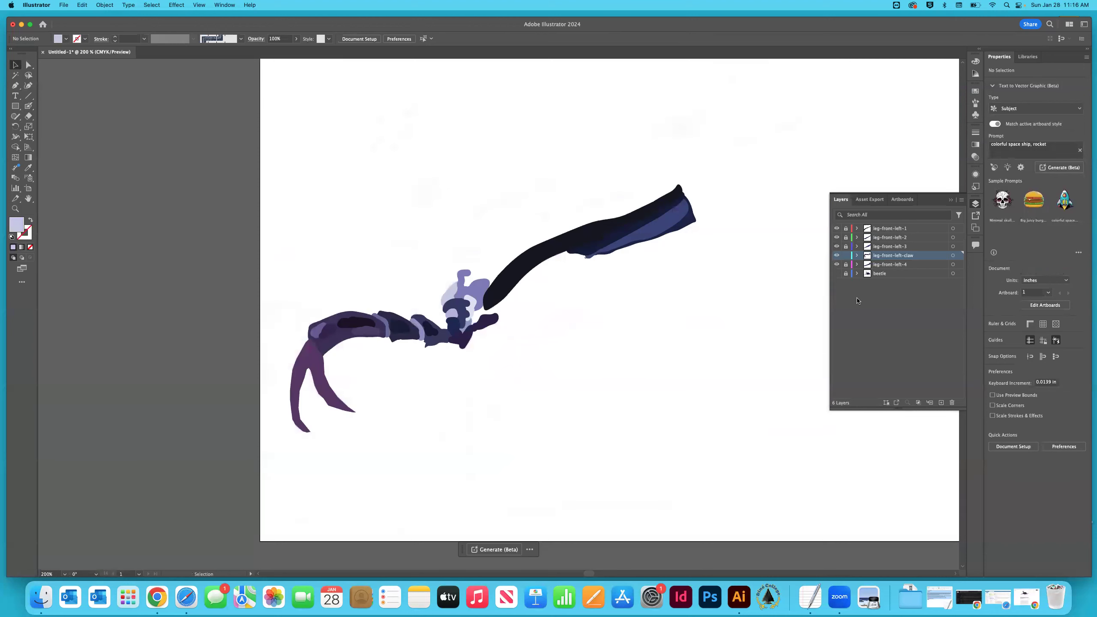
key("super+0")
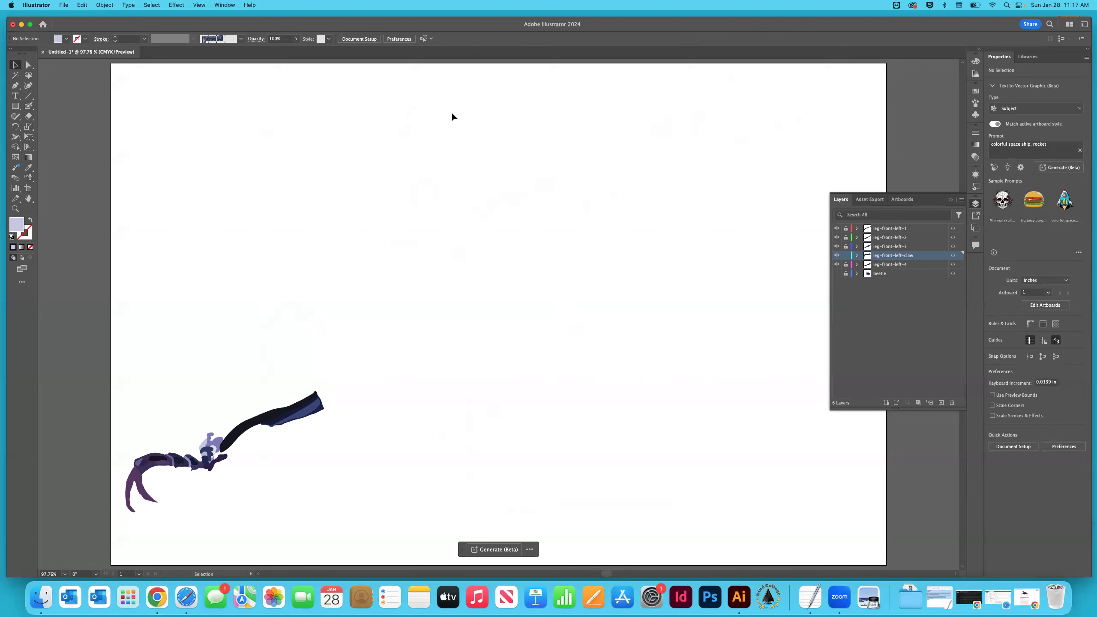
Save the document as beetle-japanese.ai in the tutorial-beetle-japanese folder, in Adobe Illustrator format with the default Illustrator options.
key("super+s")
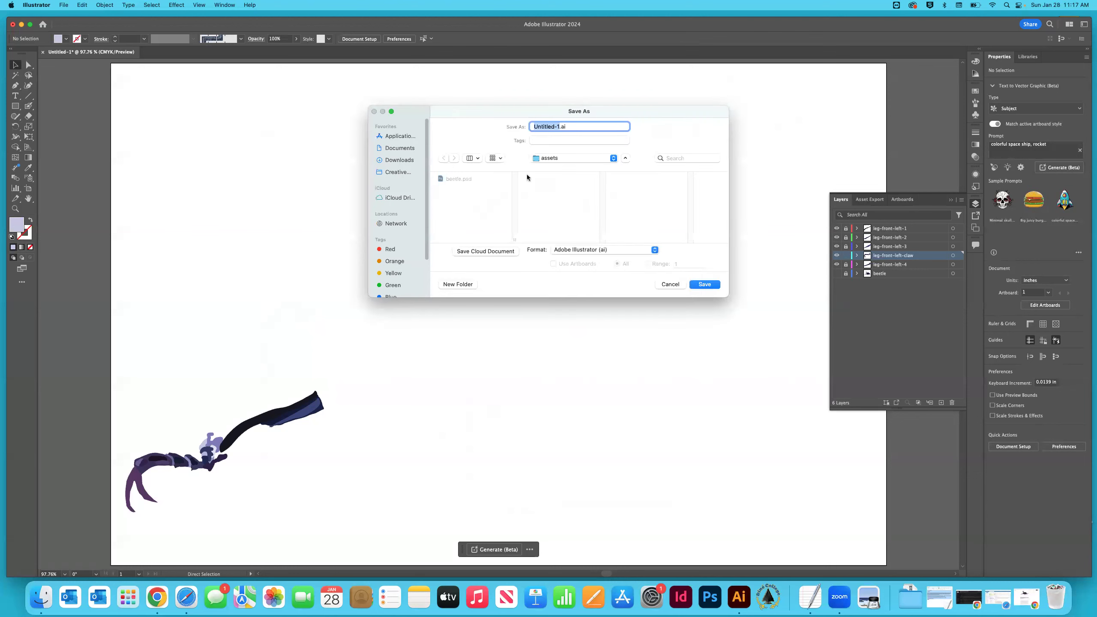
left_click(547, 126)
left_click_drag(559, 127, 529, 128)
type("beetle-japanese")
left_click(538, 159)
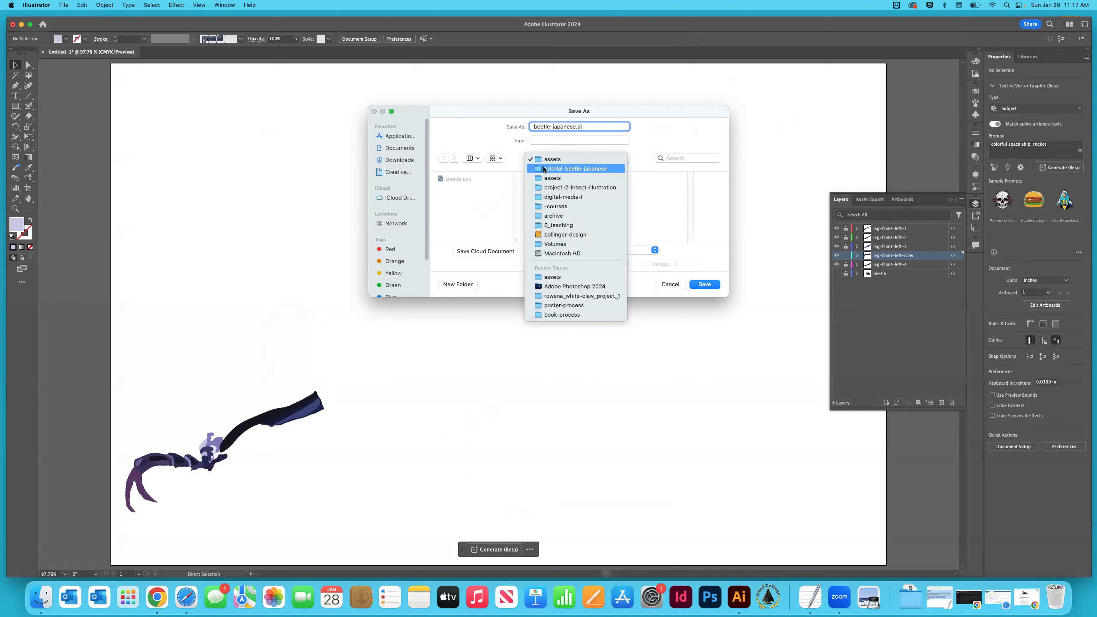
left_click(544, 168)
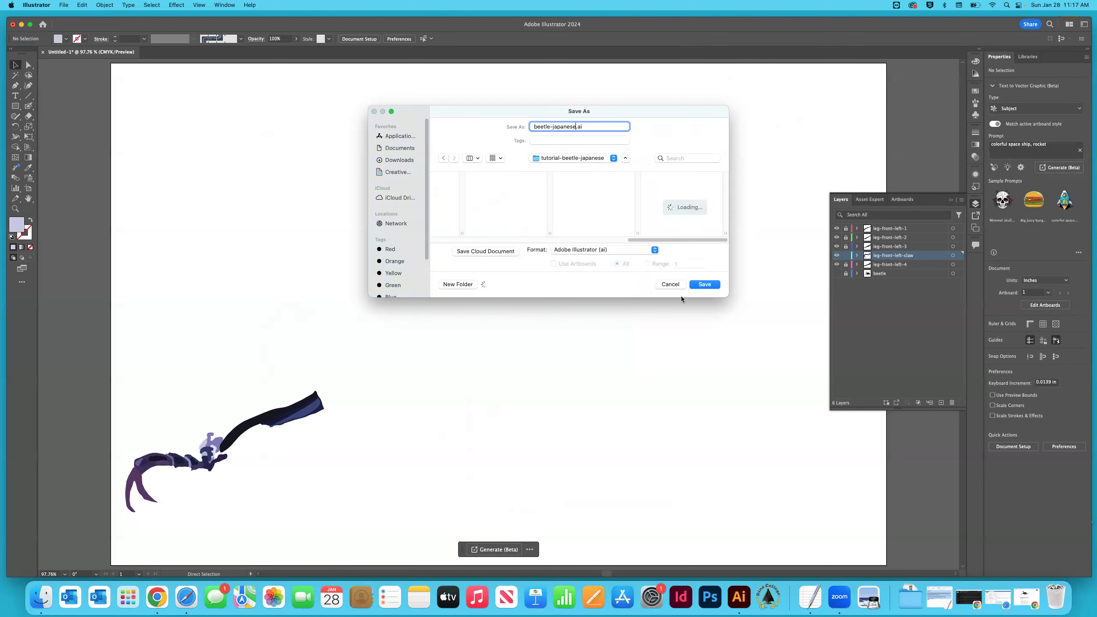
key("Return")
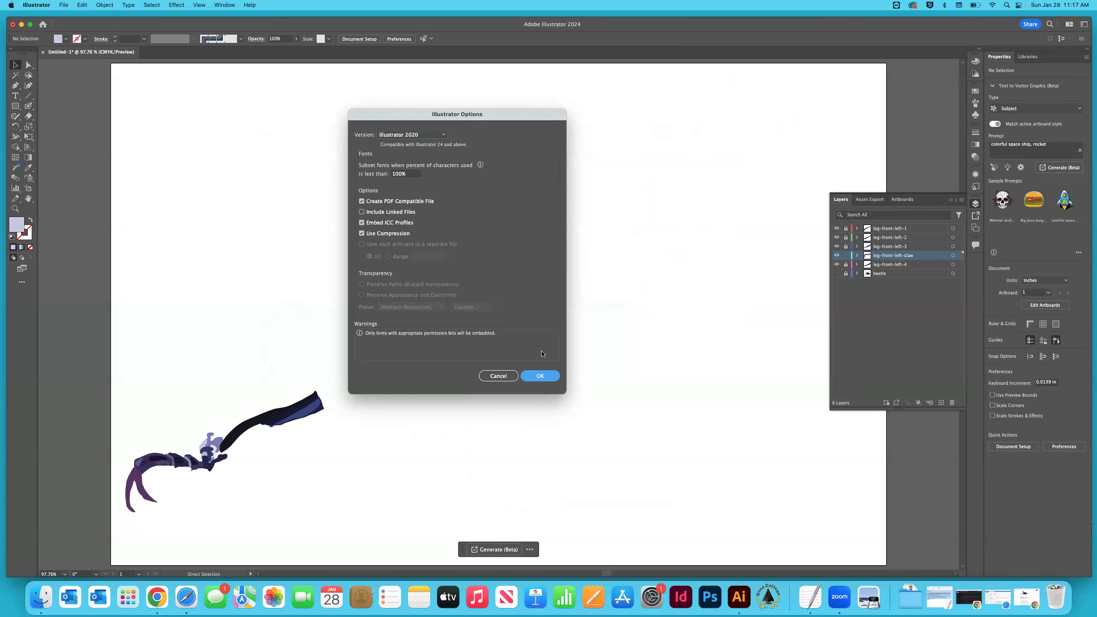
key("Return")
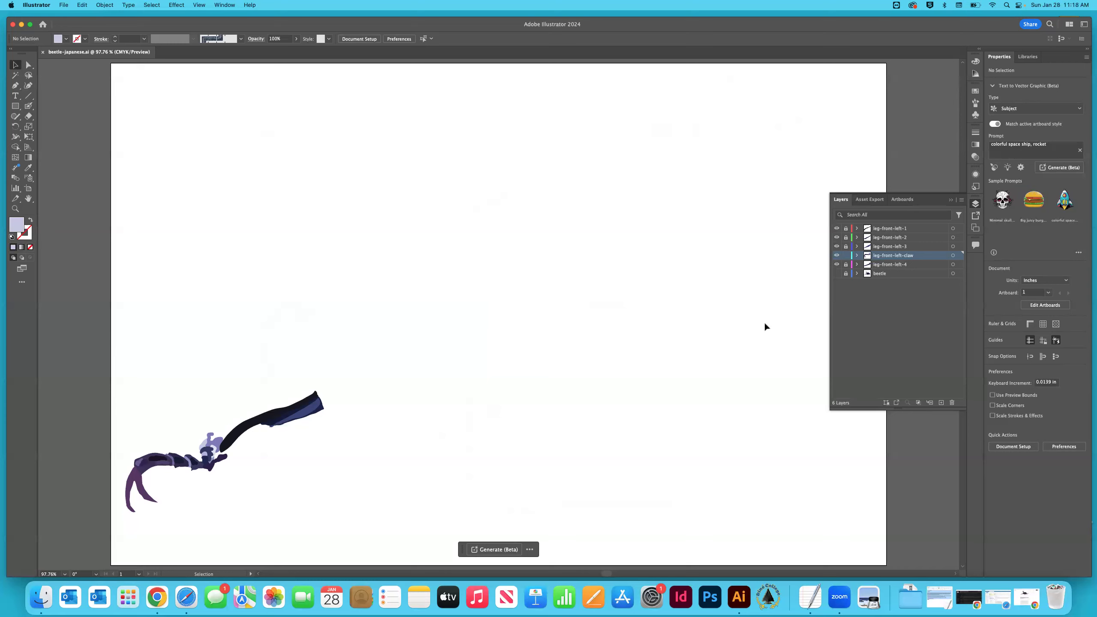
Show the beetle photo layer again for tracing the front-left leg at 400% zoom.
left_click(836, 273)
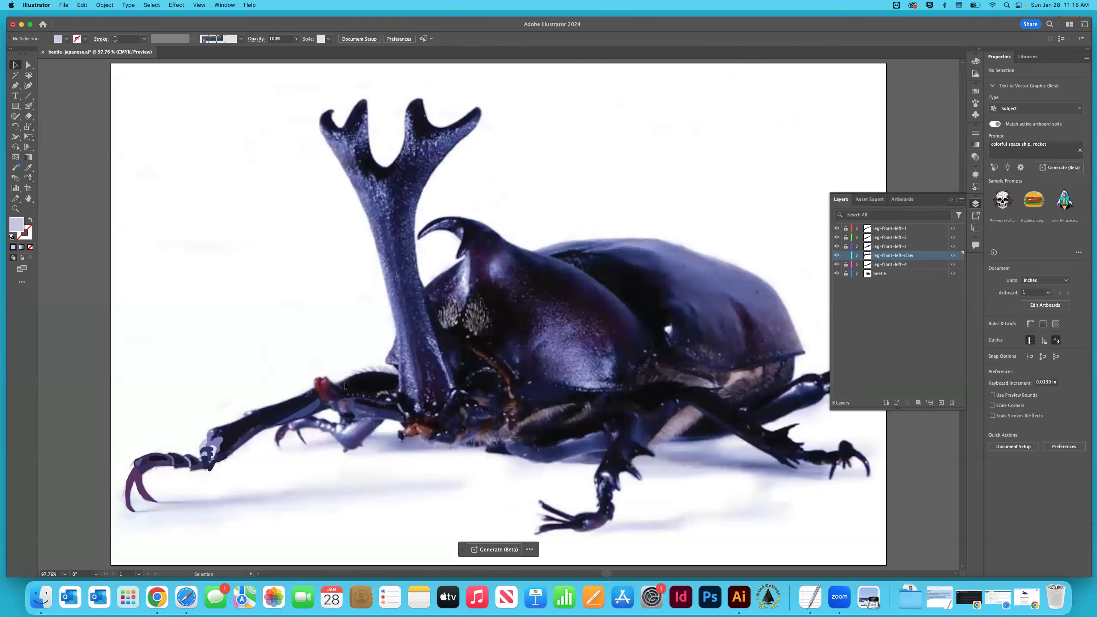
key("z")
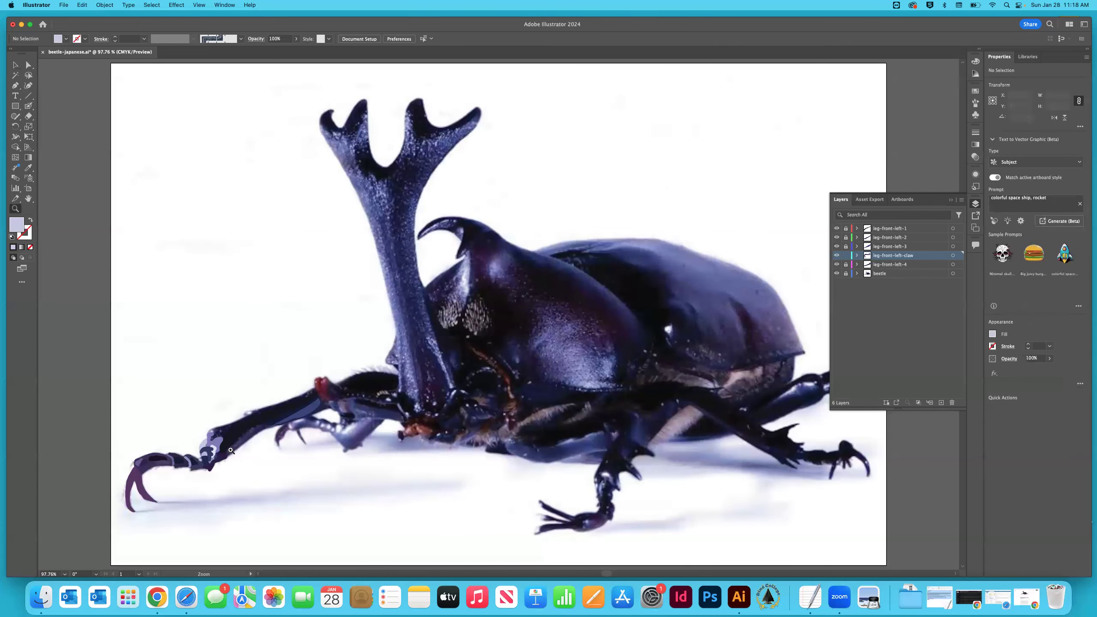
left_click(232, 454)
left_click(517, 310)
left_click(510, 293)
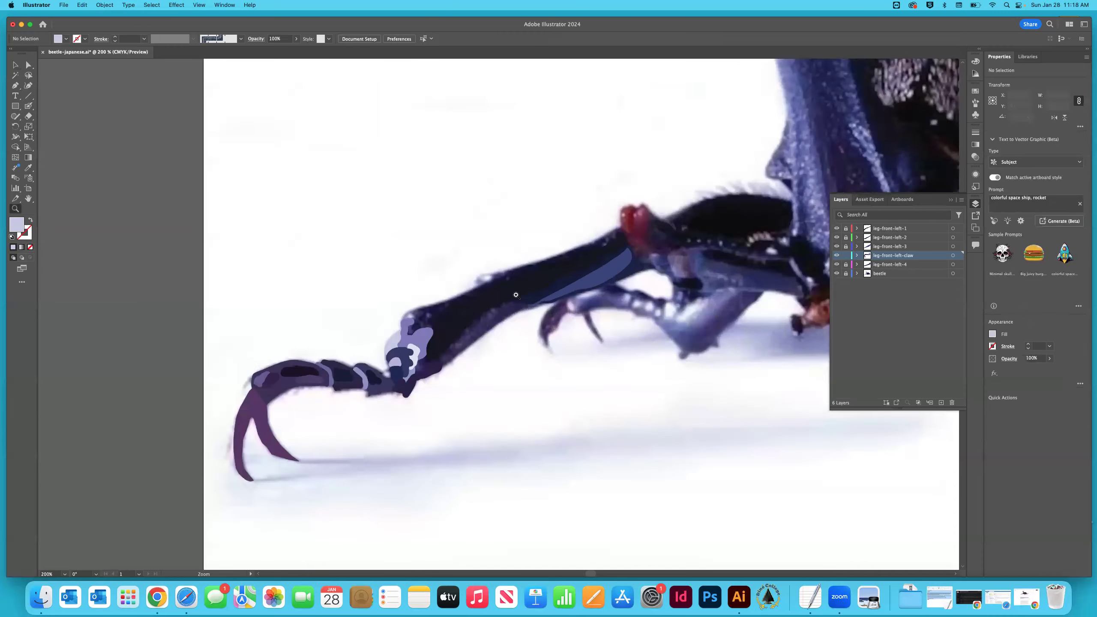
left_click(514, 298)
left_click(514, 298)
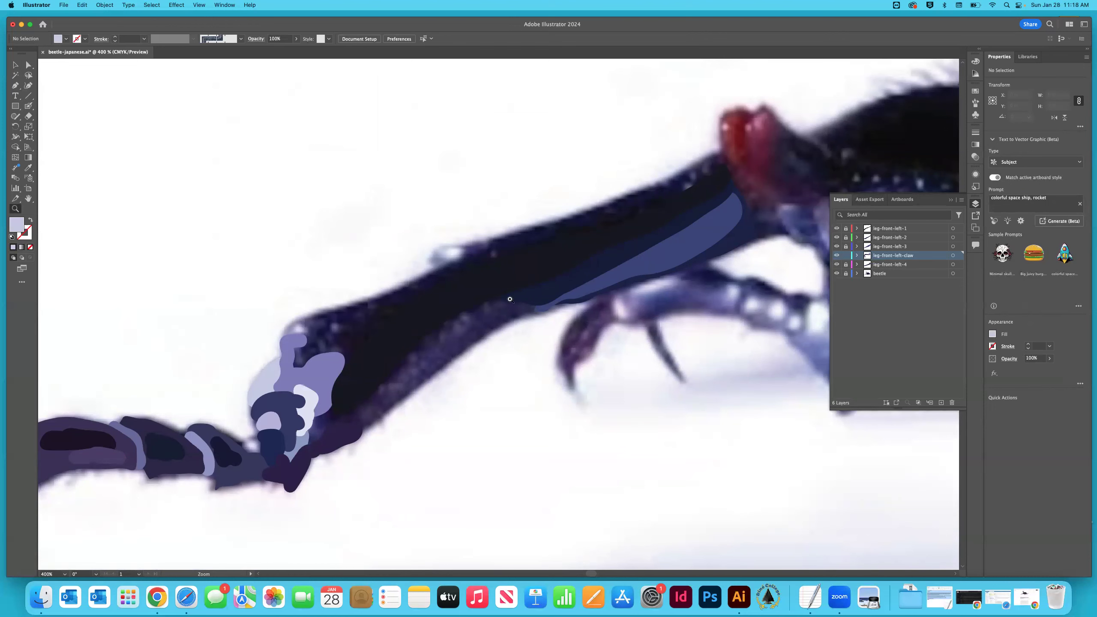
Toggle the beetle photo layer off and on to compare the traced leg shapes with the photo.
left_click(836, 273)
left_click(836, 273)
left_click(837, 273)
left_click(836, 273)
left_click(837, 273)
left_click(836, 273)
Sample the dark purple from the front-left leg's underside and start a Curvature path along its lower edge from the blue highlight's tip.
key("i")
left_click(448, 355)
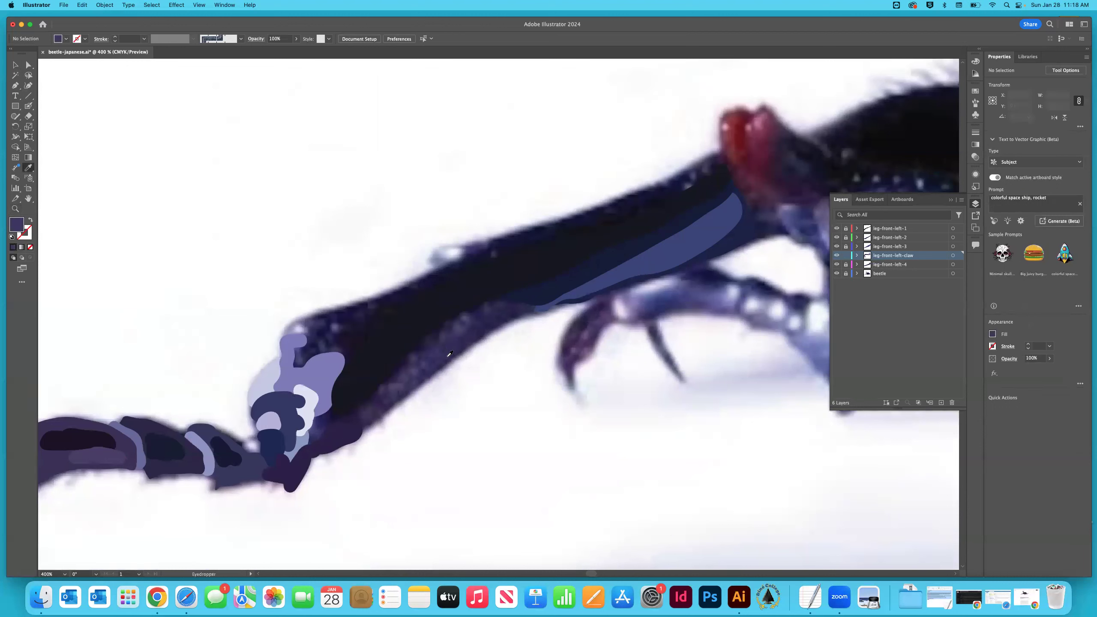
left_click(28, 106)
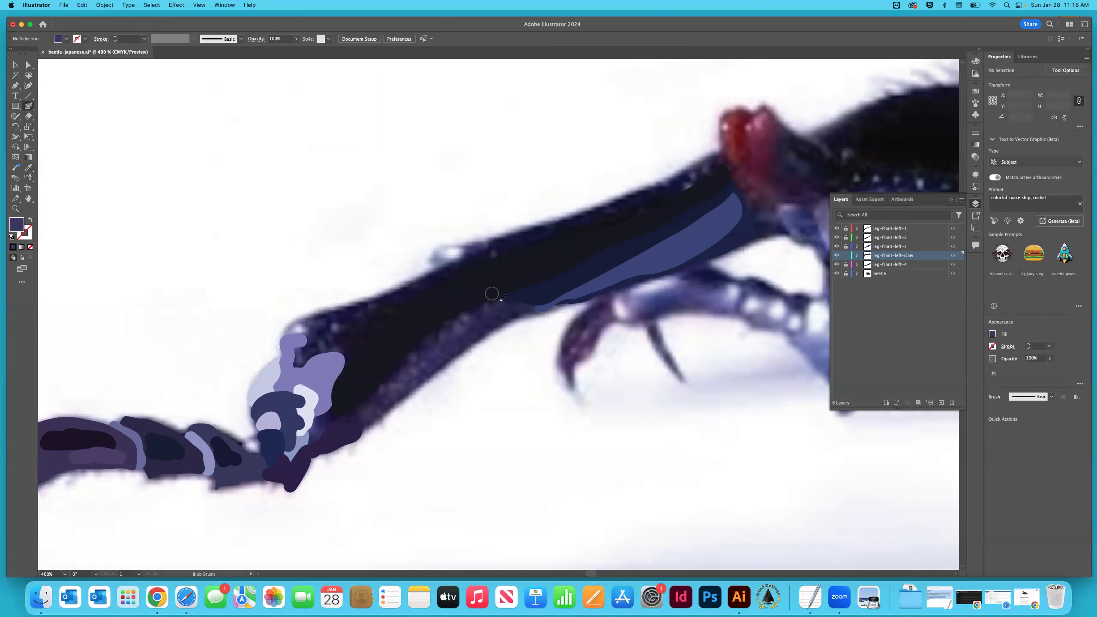
left_click(28, 87)
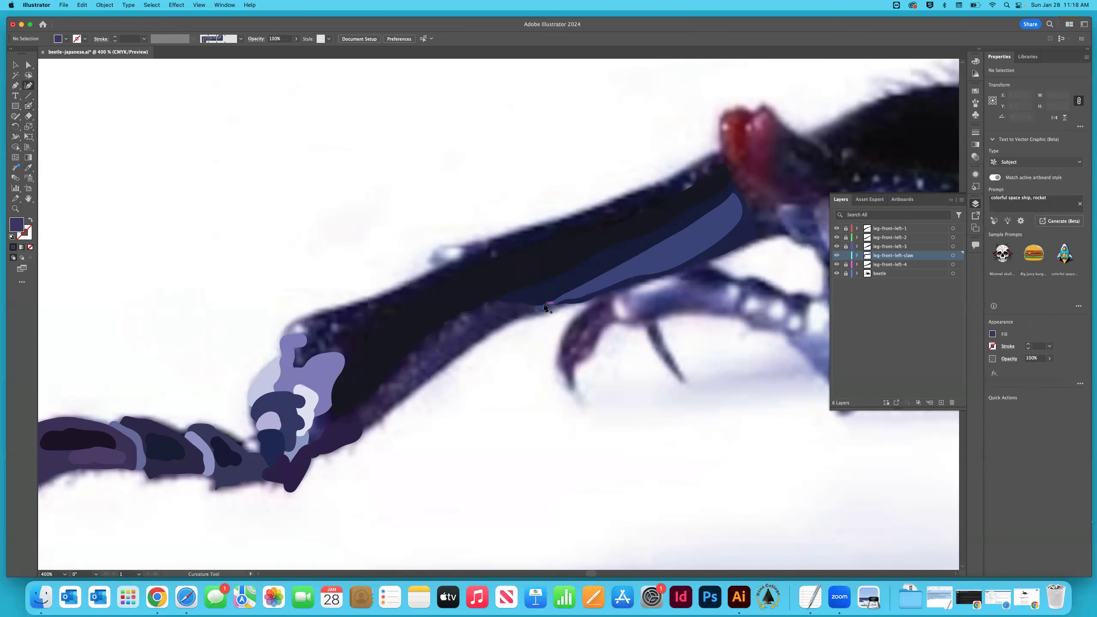
scroll(535, 318, "up", 2)
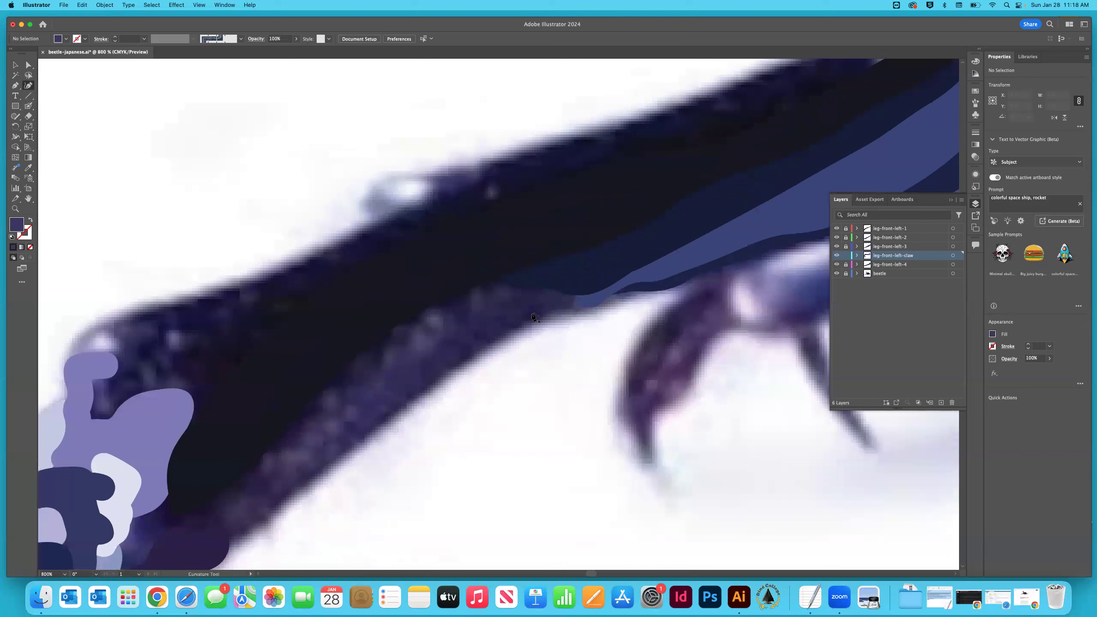
left_click(596, 302)
left_click(562, 311)
left_click(518, 331)
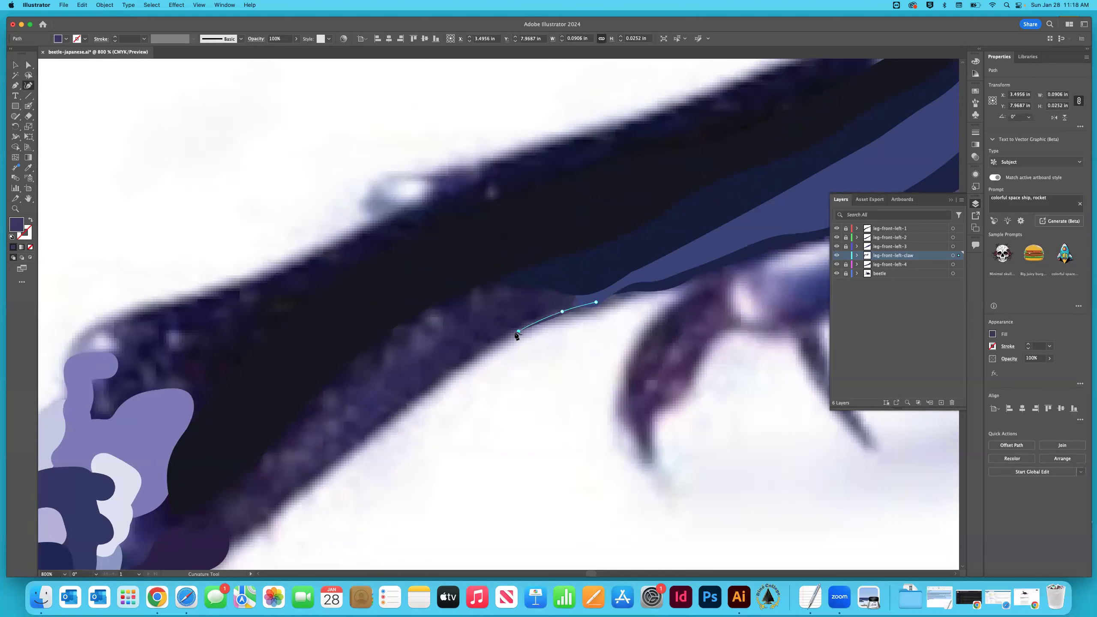
left_click(474, 356)
left_click(414, 396)
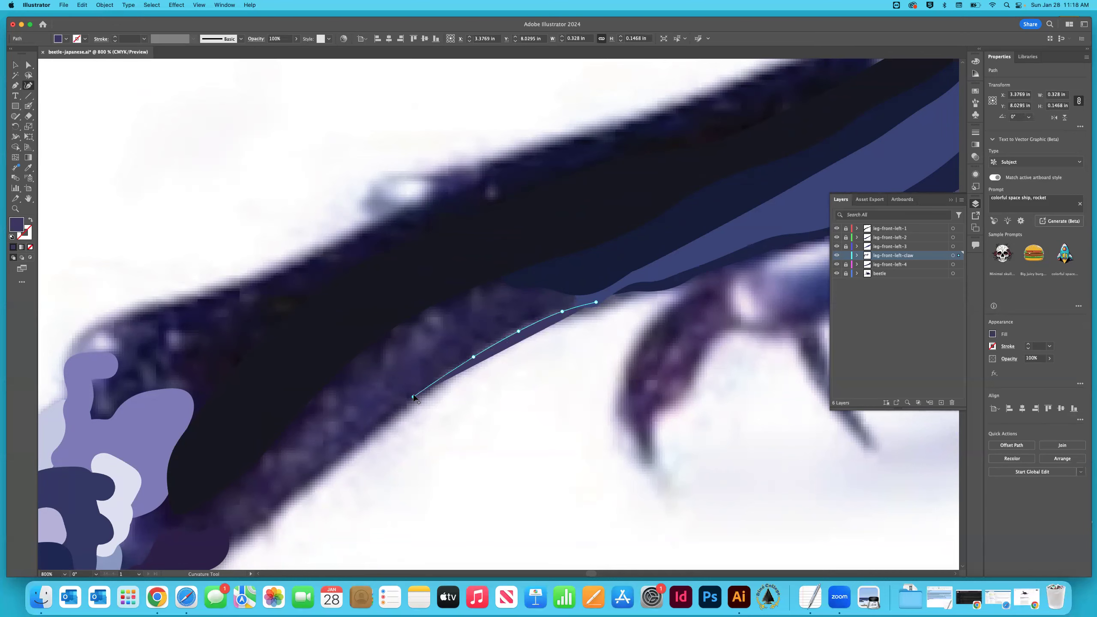
Continue the curved path along the leg's lower edge down to the dark purple shape at the claw joint.
scroll(413, 395, "down", 2)
left_click(383, 381)
scroll(337, 387, "down", 3)
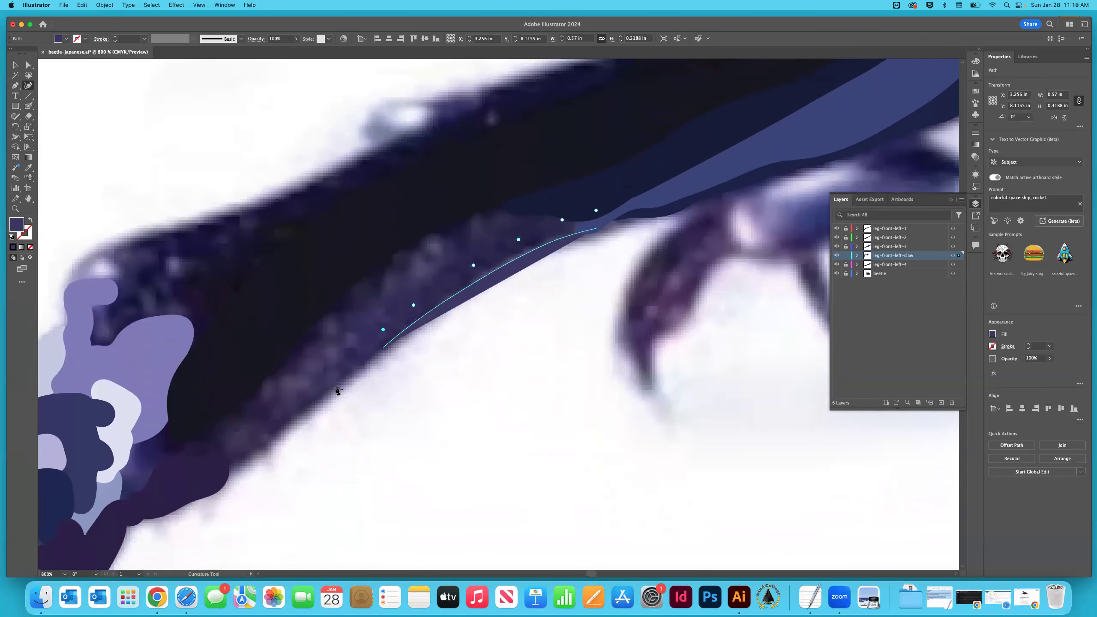
left_click(360, 357)
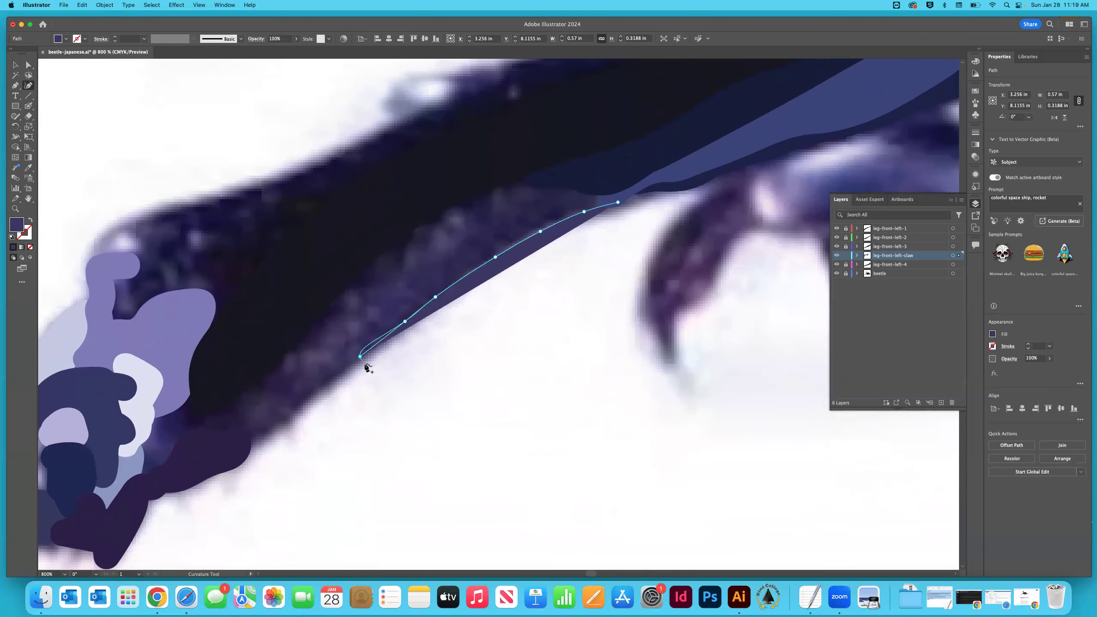
left_click(330, 379)
left_click(299, 409)
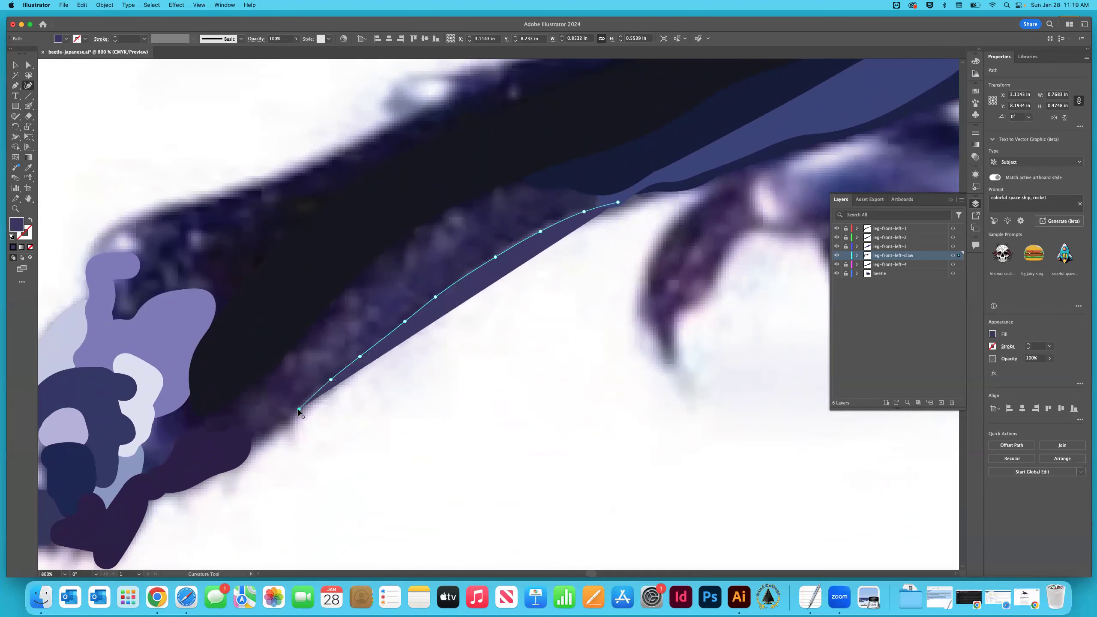
left_click(265, 431)
scroll(267, 432, "right", 2)
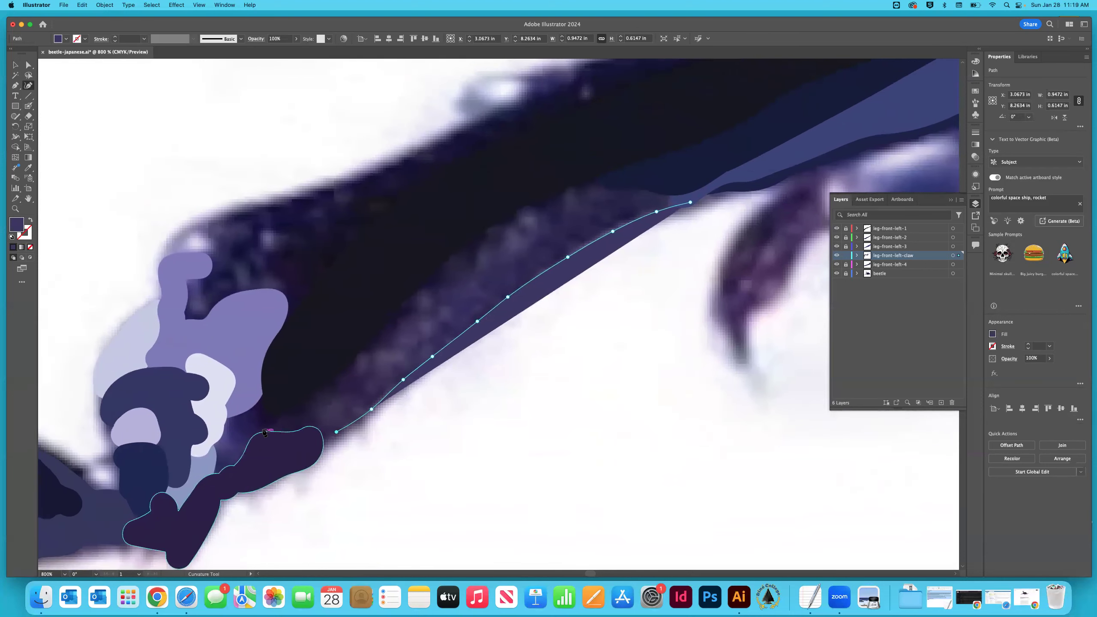
scroll(267, 432, "right", 2)
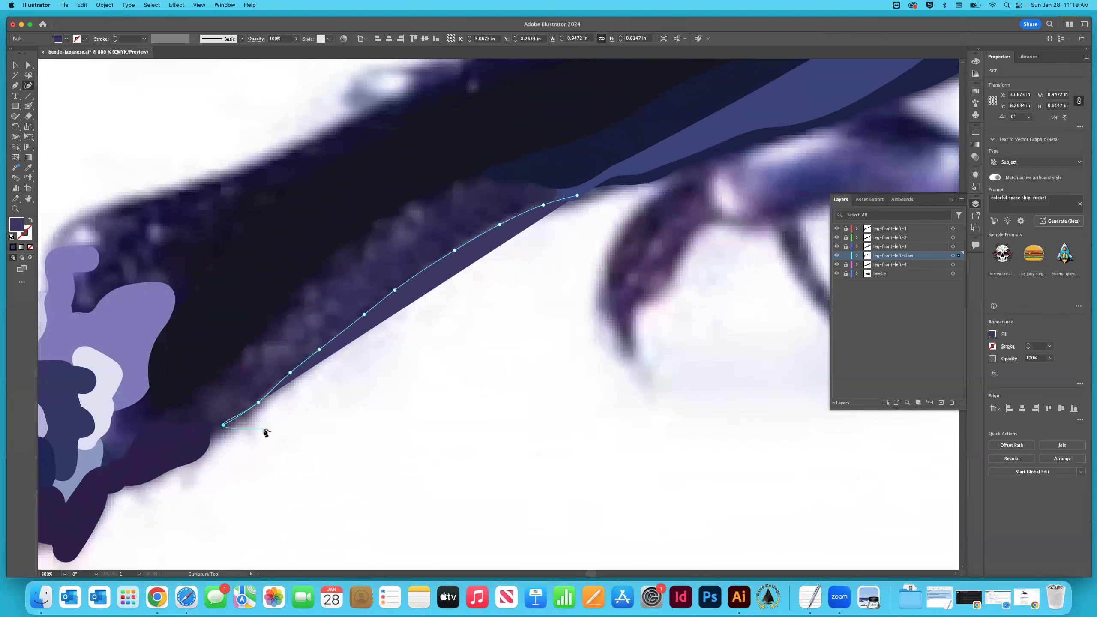
left_click(201, 438)
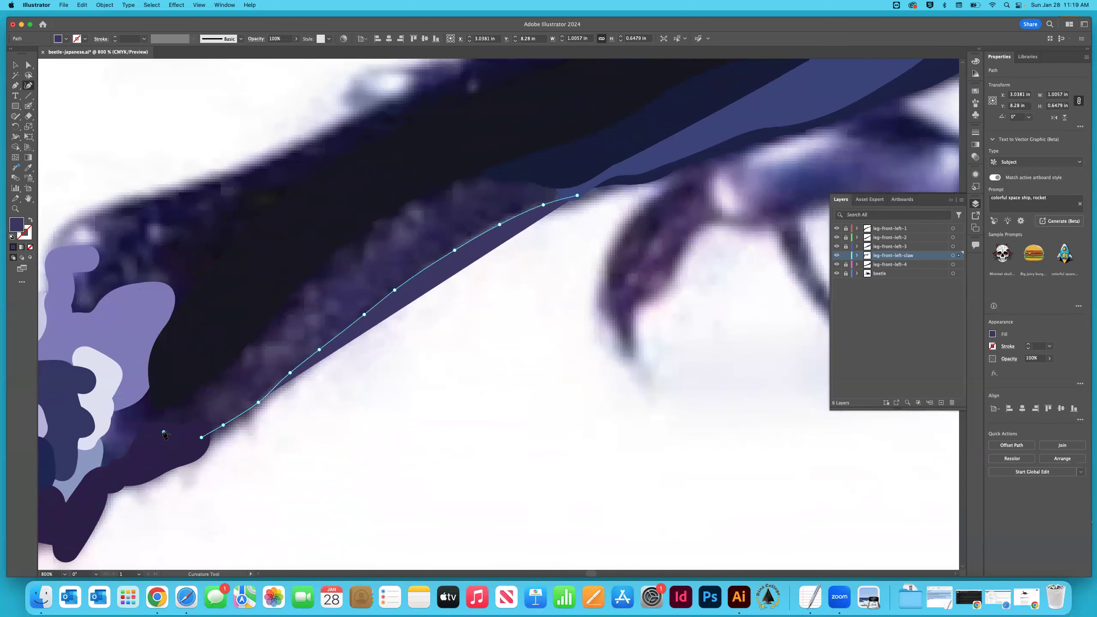
Carry the path around the joint end and back beneath the black leg shape, close it at its starting point, and deselect it.
left_click(163, 432)
left_click(157, 412)
left_click(145, 383)
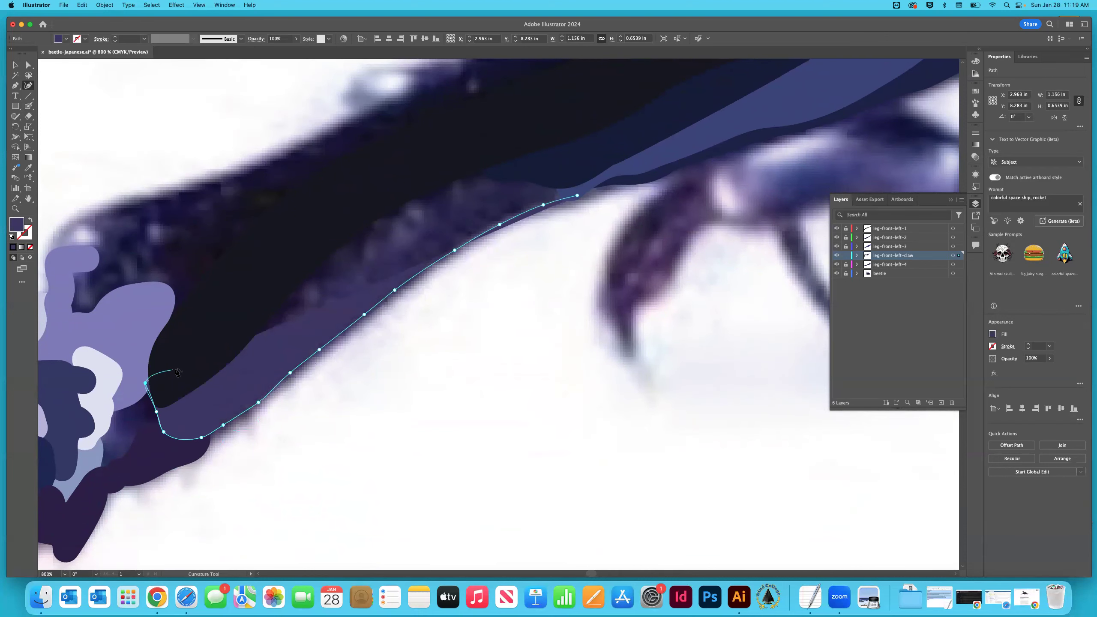
left_click(183, 371)
left_click(273, 306)
left_click(333, 246)
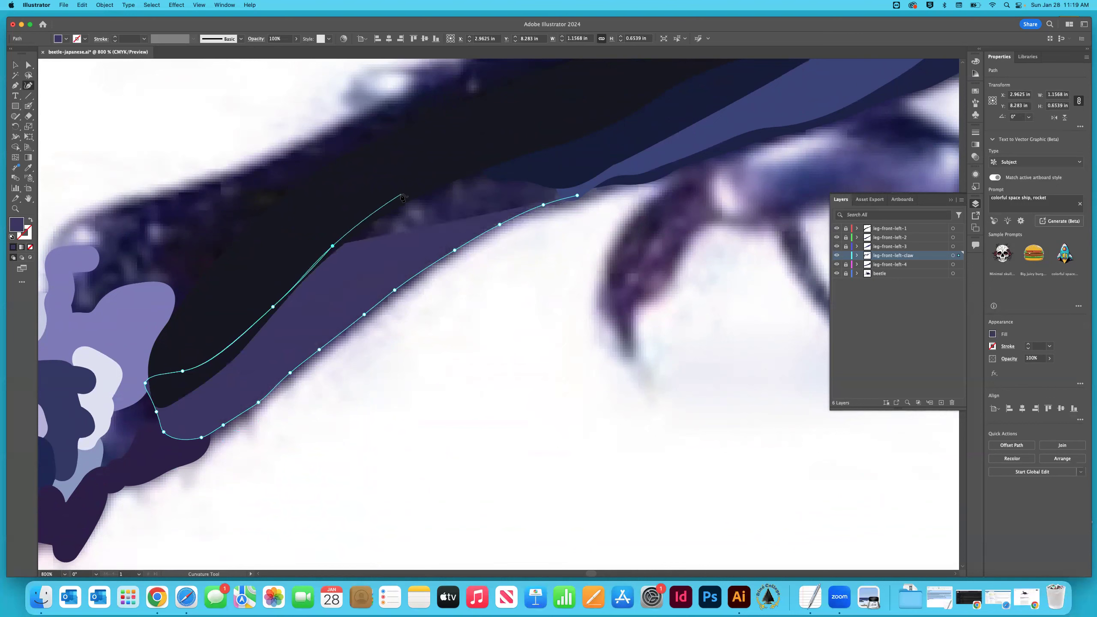
left_click(401, 195)
left_click(462, 165)
left_click(489, 157)
left_click(528, 170)
left_click(560, 175)
left_click(578, 197)
left_click(15, 64)
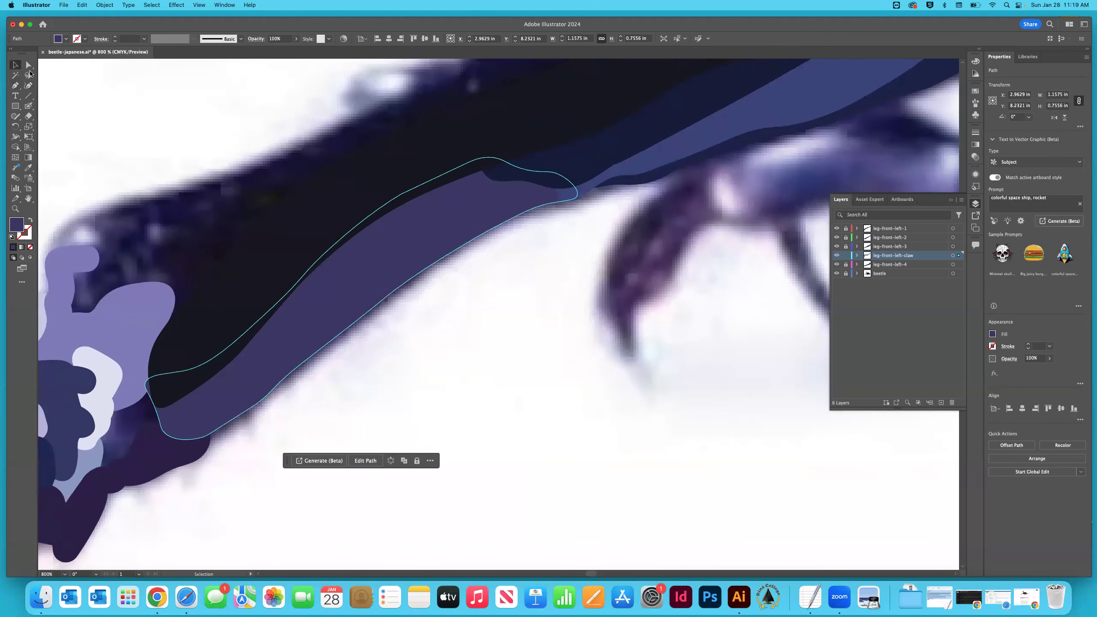
left_click(202, 170)
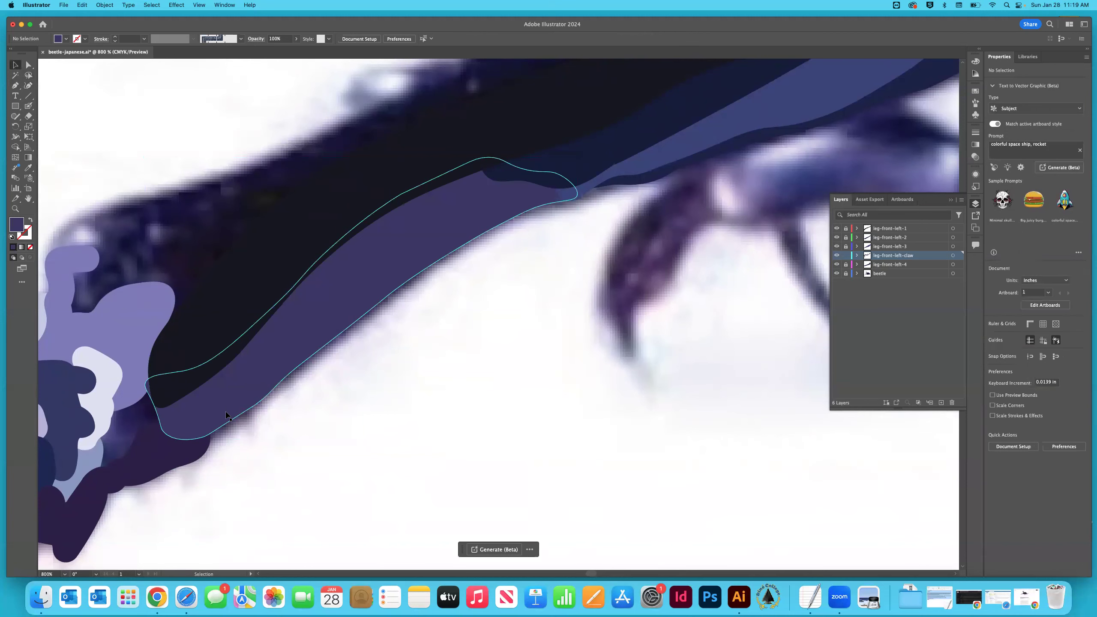
Sample the medium purple in the gap between the joint shapes and the leg, and paint the gap's lower part with the Blob Brush.
scroll(420, 303, "left", 5)
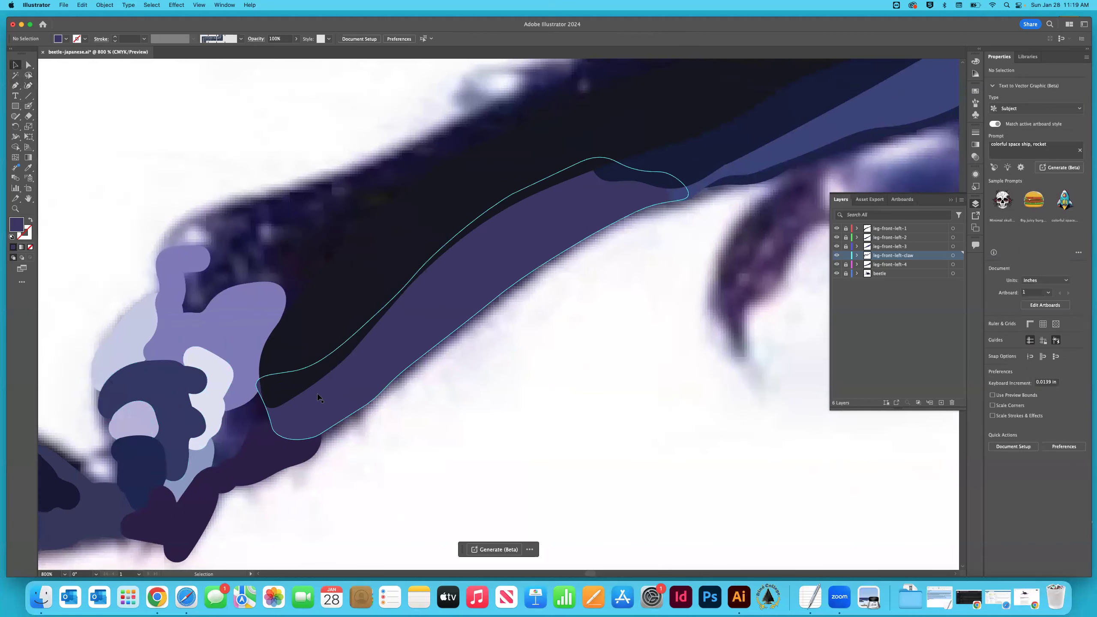
key("i")
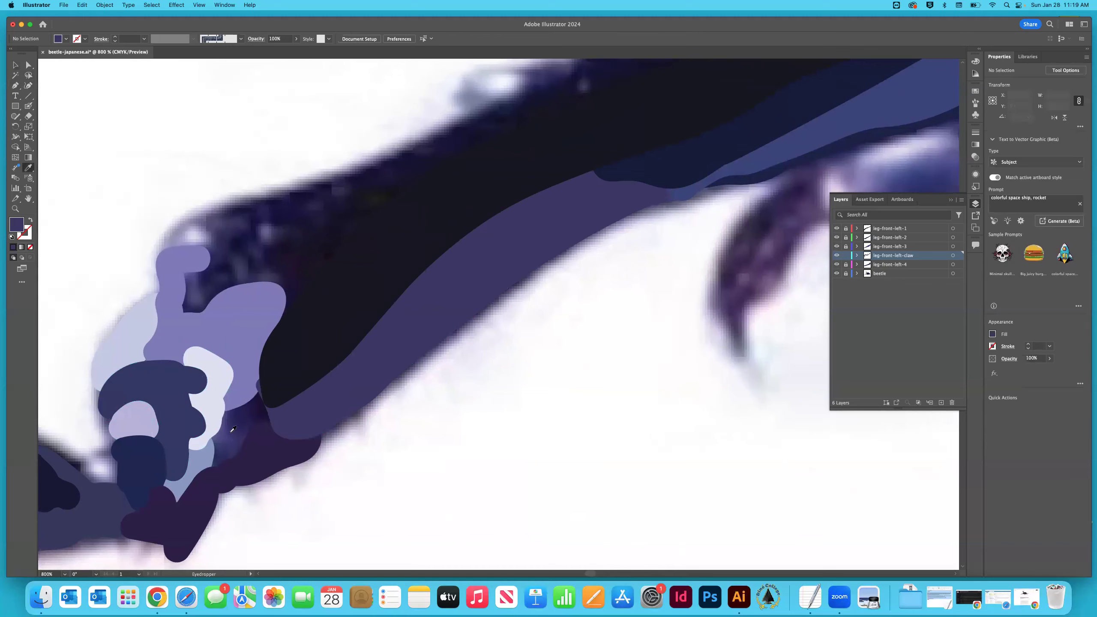
scroll(237, 428, "down", 2)
key("z")
left_click(251, 399)
scroll(450, 323, "right", 4)
scroll(450, 323, "up", 1)
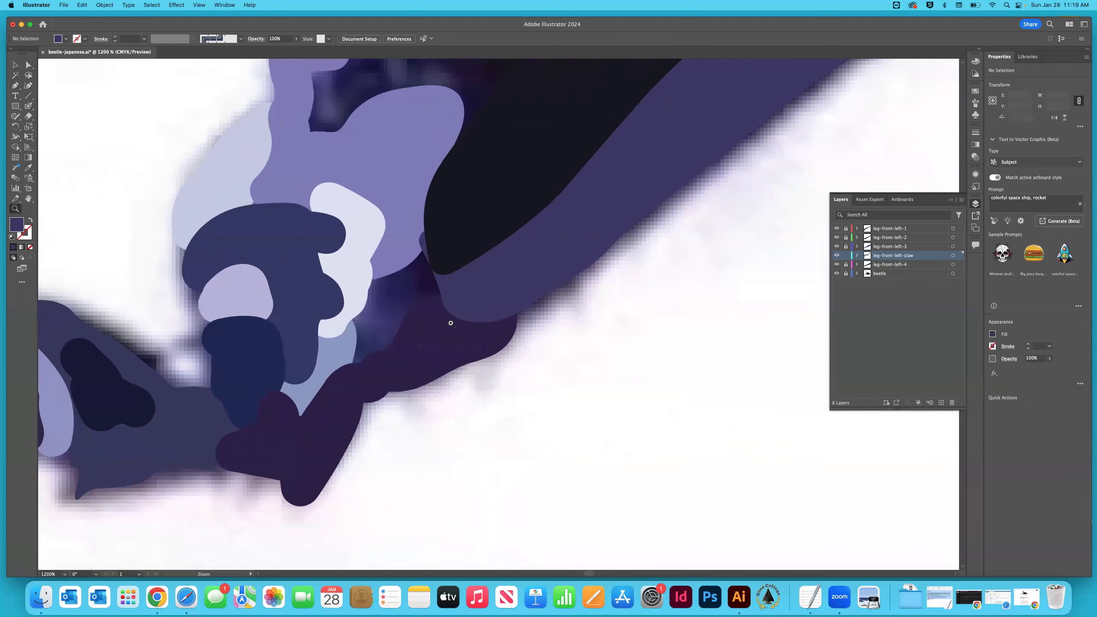
scroll(450, 323, "up", 2)
key("i")
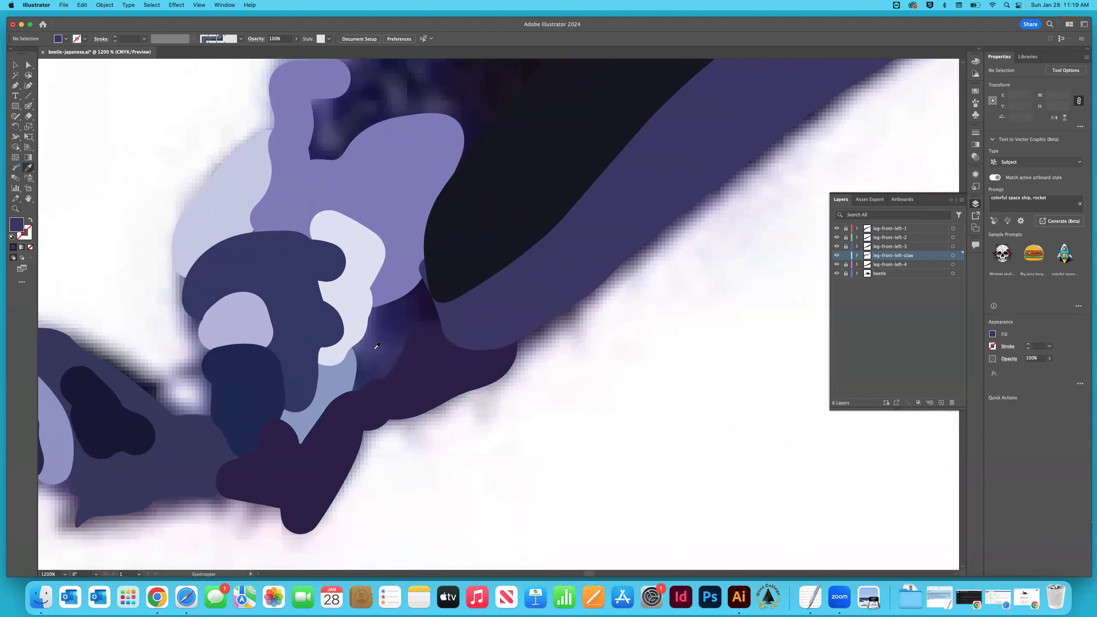
left_click(385, 350)
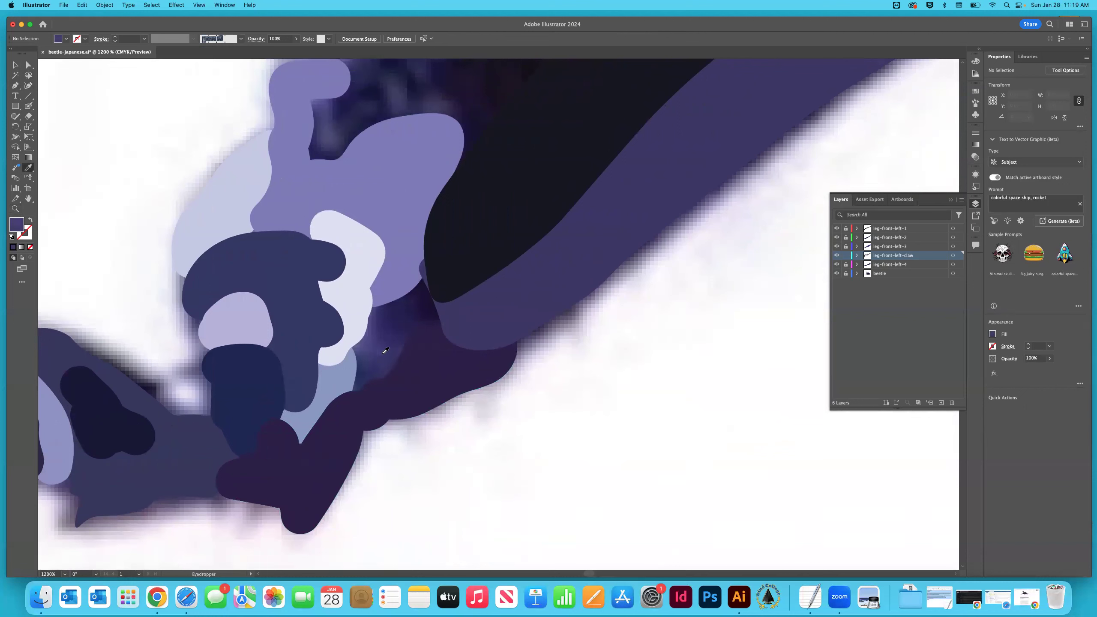
left_click(28, 106)
mouse_move(348, 332)
left_mouse_down()
mouse_move(403, 352)
mouse_move(369, 376)
mouse_move(372, 357)
left_mouse_up()
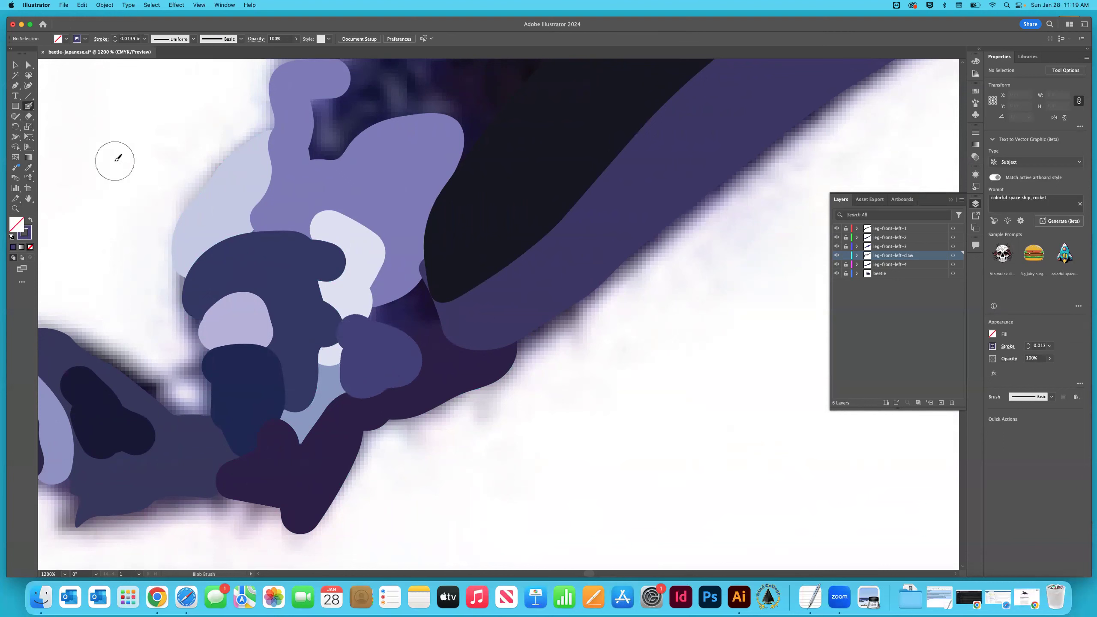
Send the new medium purple blob to the back of the claw layer, behind the other joint shapes.
key("v")
left_click(358, 349)
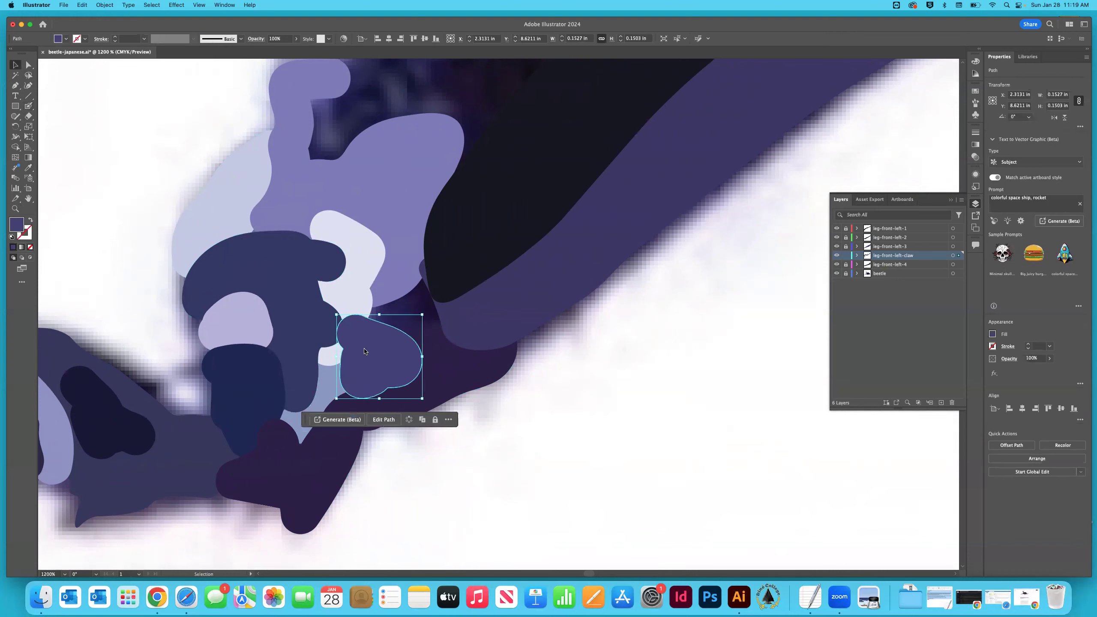
right_click(366, 348)
mouse_move(390, 534)
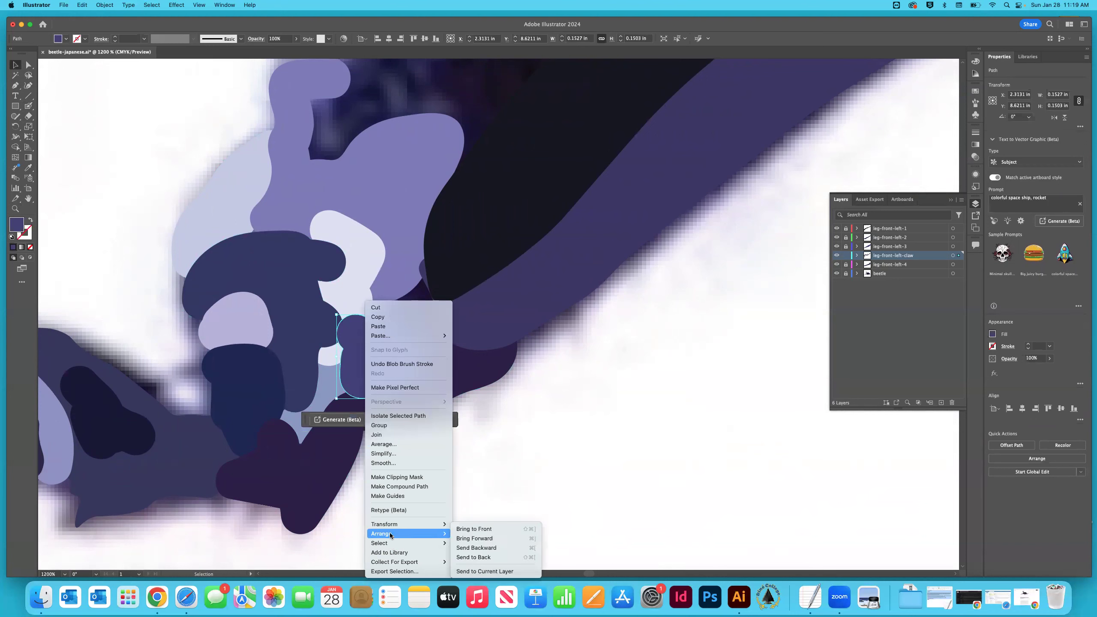
left_click(473, 557)
left_click(403, 312)
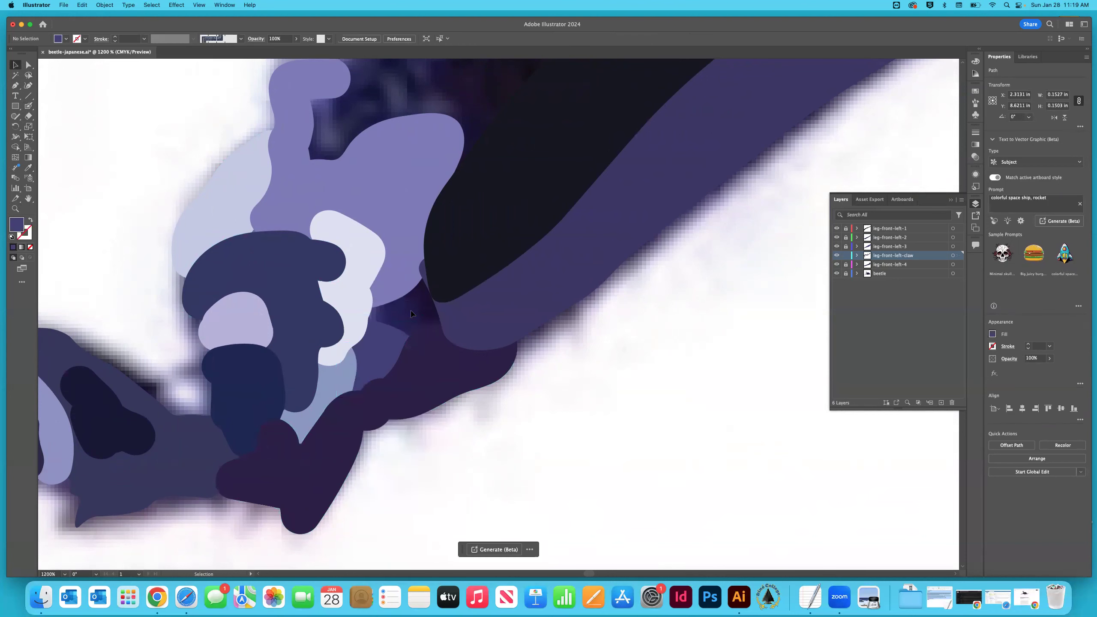
Sample the dark navy from the remaining gap beside the leg and paint over that gap with the Blob Brush.
key("i")
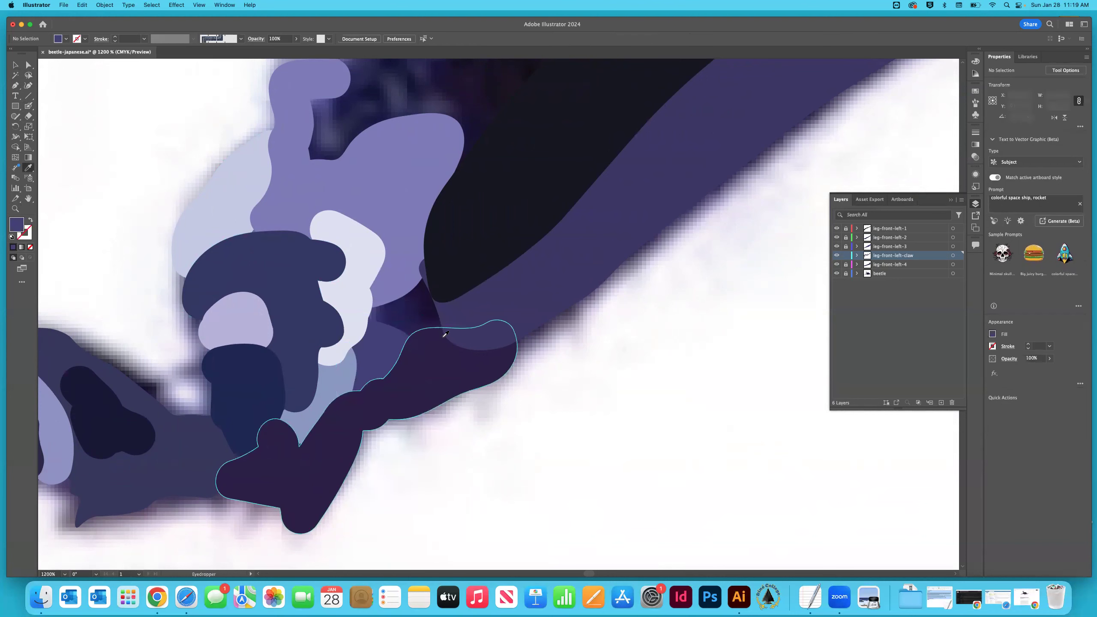
left_click(409, 307)
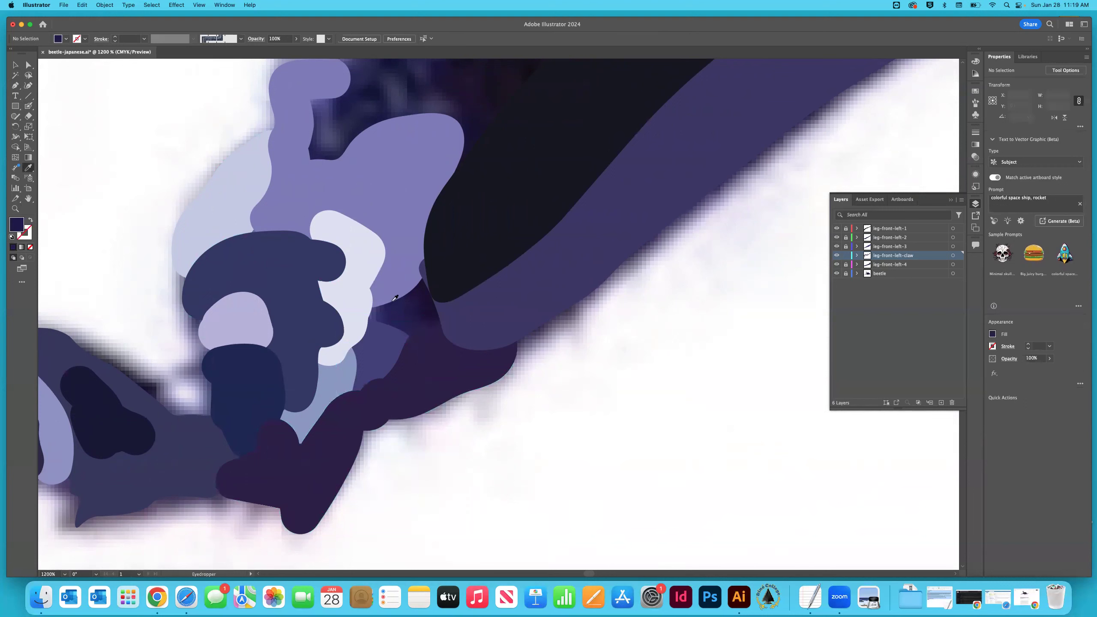
left_click(28, 106)
mouse_move(430, 322)
left_mouse_down()
mouse_move(389, 309)
mouse_move(417, 296)
mouse_move(430, 315)
mouse_move(395, 341)
left_mouse_up()
key("shift+x")
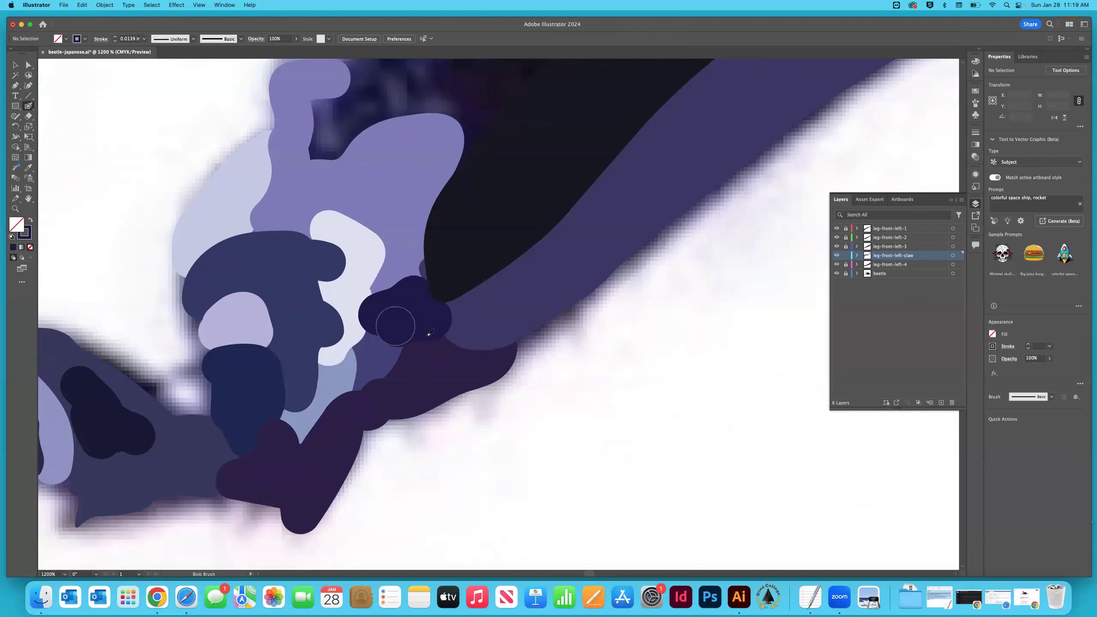
Send the dark navy blob to the back, behind the joint and leg shapes, and deselect it.
left_click(16, 66)
left_click(400, 309)
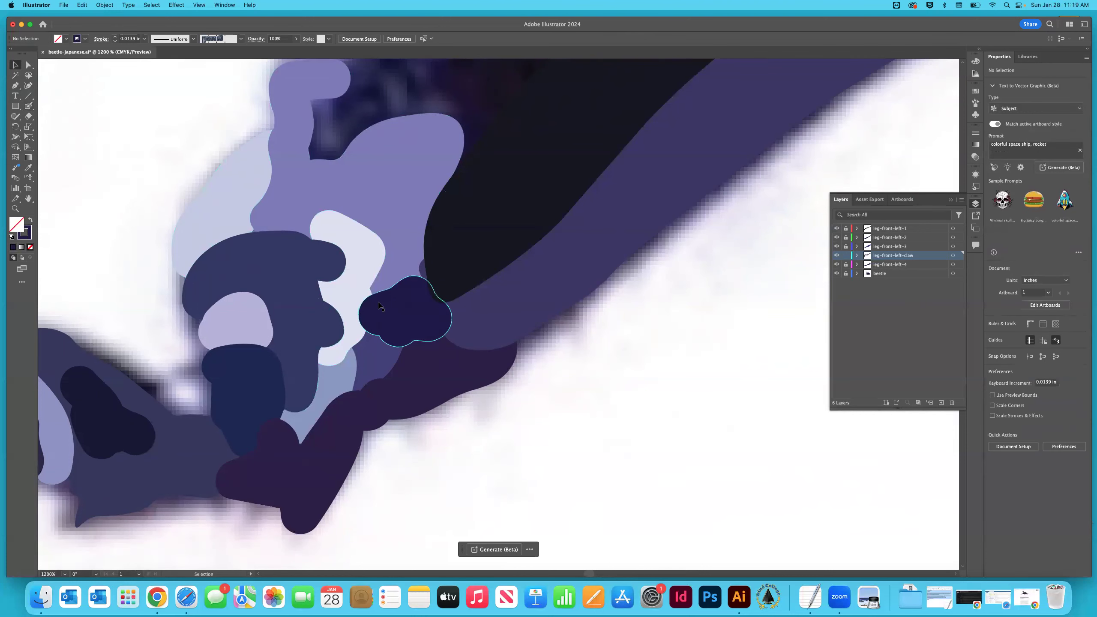
right_click(399, 309)
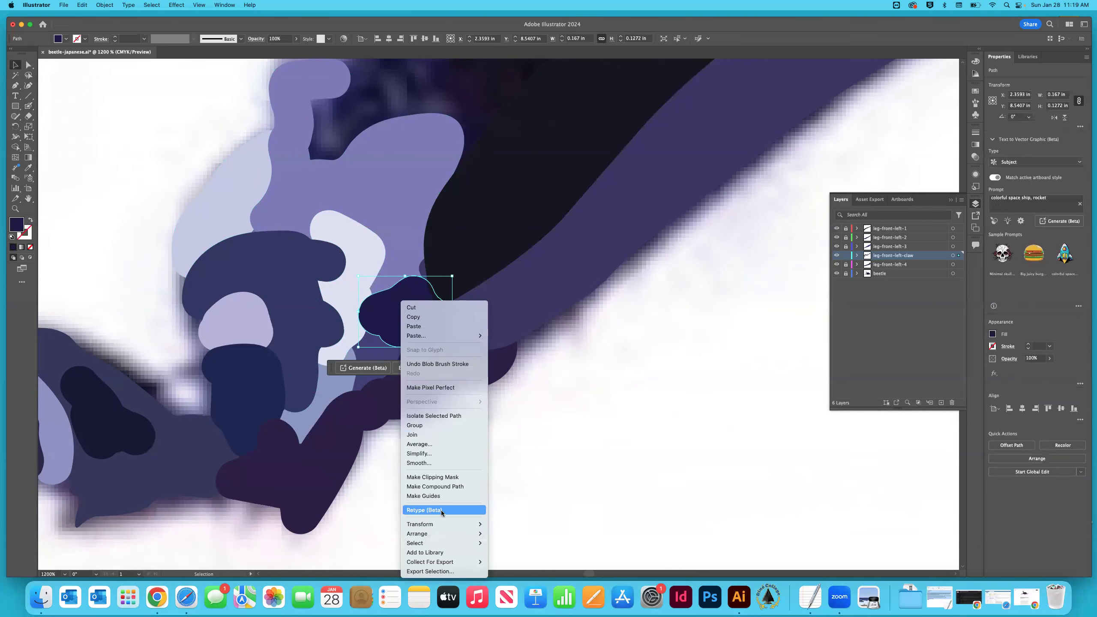
mouse_move(445, 536)
left_click(508, 557)
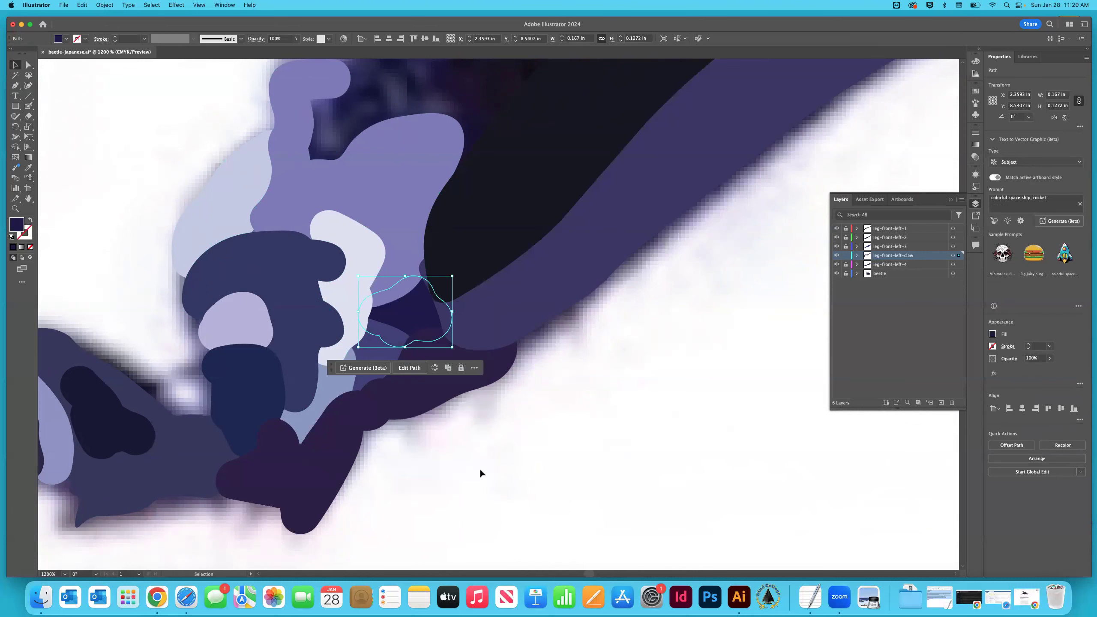
left_click(479, 473)
Review the traced claw joint and leg underside against the beetle photo at 400% zoom.
key("super+minus")
key("super+minus")
key("super+minus")
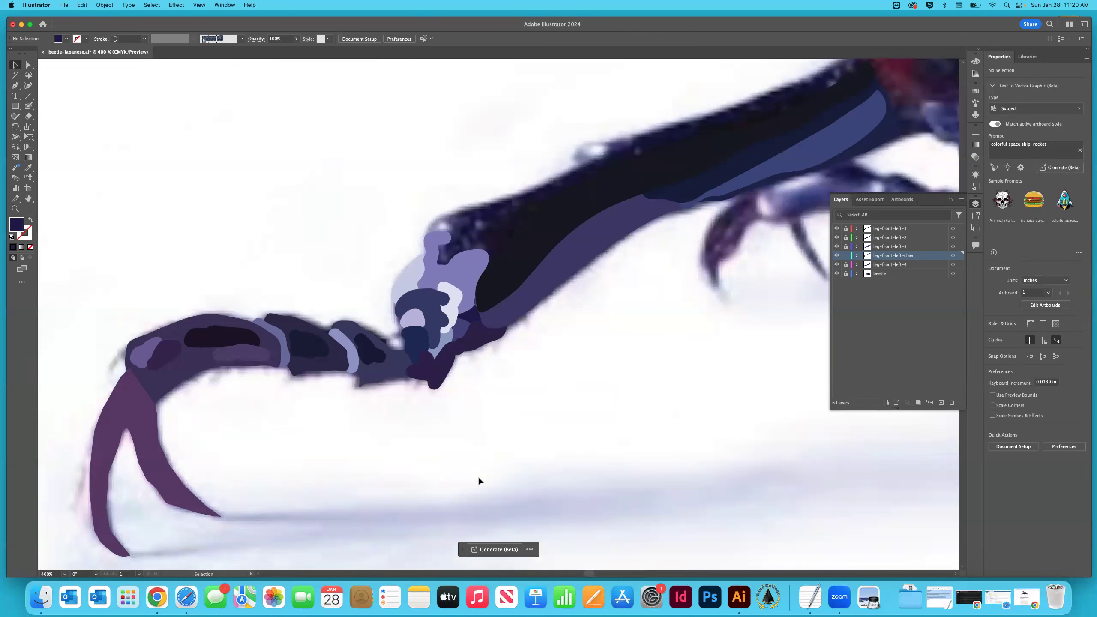
scroll(389, 318, "up", 2)
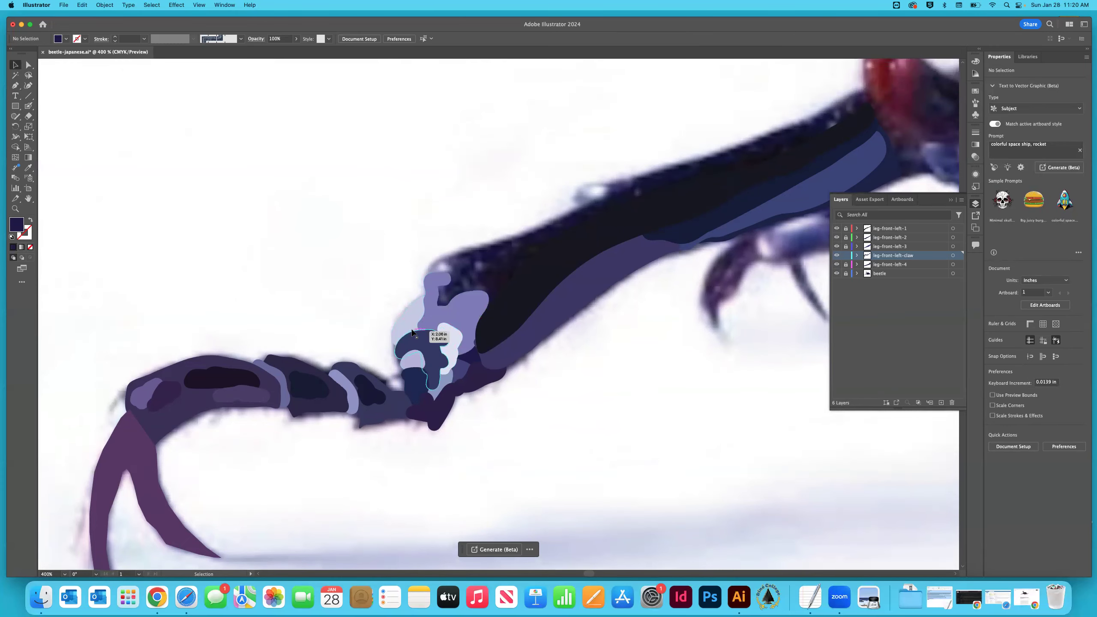
scroll(412, 331, "right", 8)
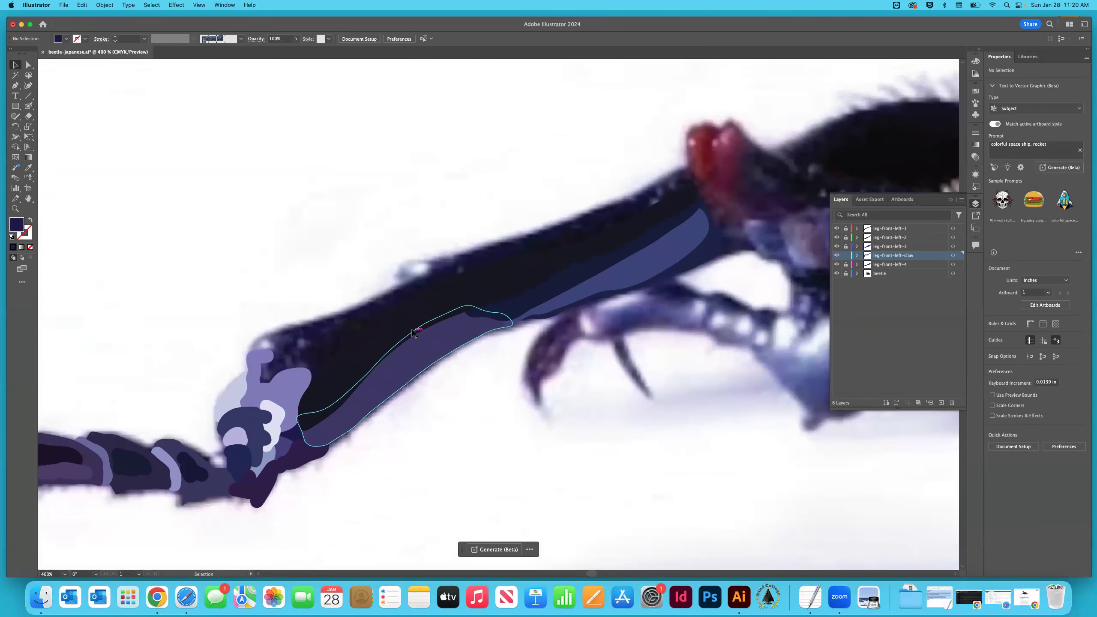
scroll(413, 333, "up", 1)
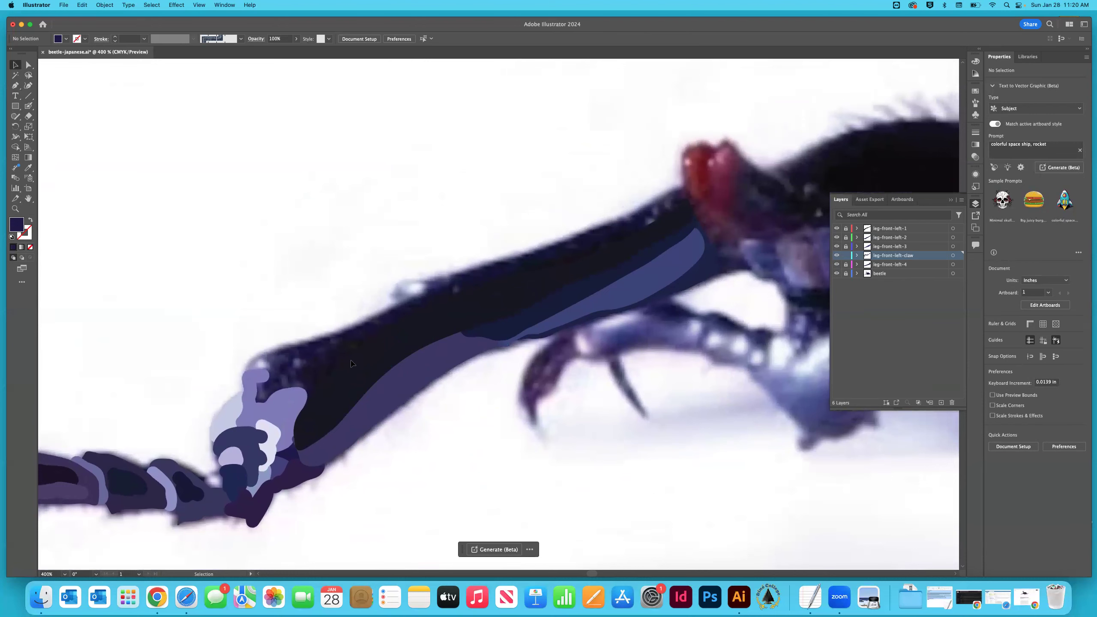
Sample the pale lavender highlight above the claw joint and paint it with a Blob Brush shape about 0.14 by 0.13 in.
key("z")
left_click(264, 363)
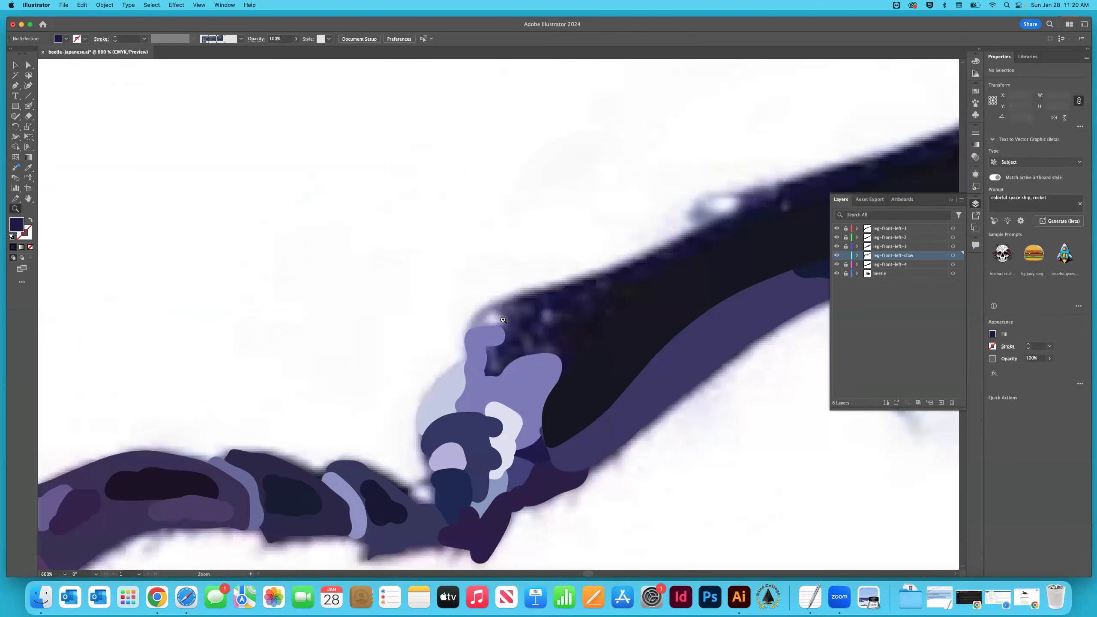
left_click(504, 320)
left_click(501, 318)
left_click(501, 319)
key("i")
left_click(468, 304)
left_click(28, 106)
mouse_move(459, 314)
left_mouse_down()
mouse_move(496, 280)
mouse_move(482, 314)
left_mouse_up()
Send the pale lavender blob to the back of the claw layer and deselect it.
left_click(15, 64)
right_click(487, 310)
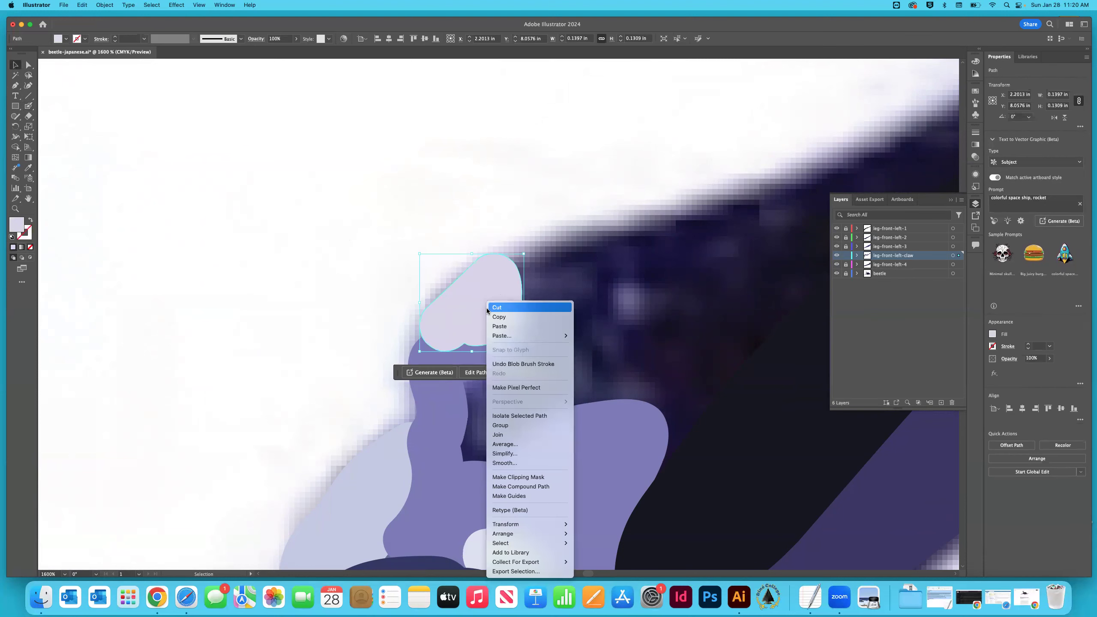
mouse_move(510, 540)
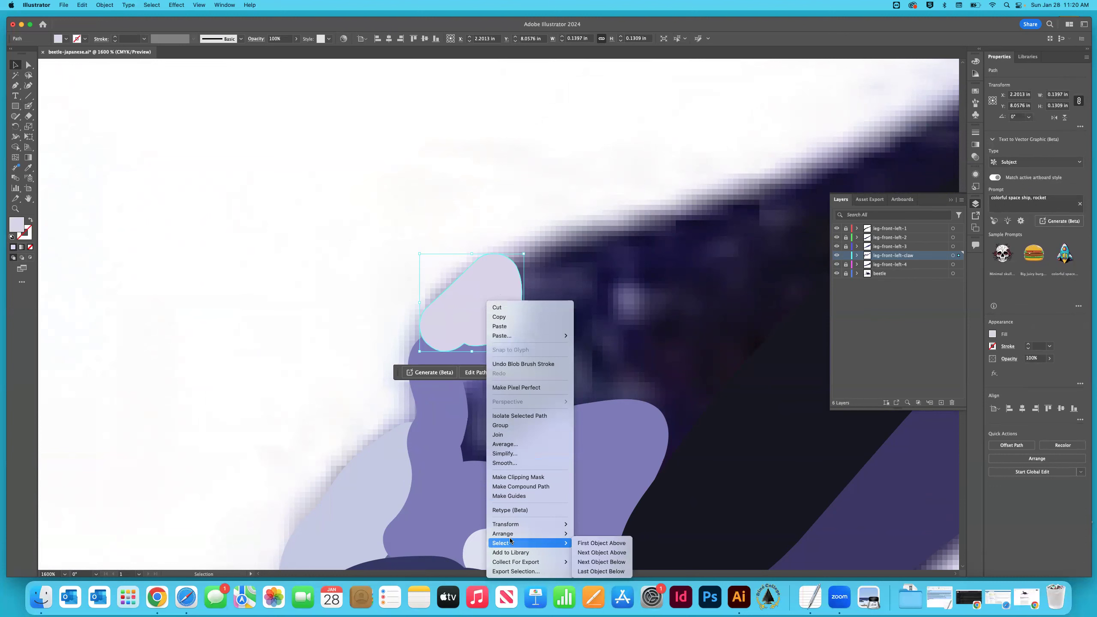
left_click(592, 558)
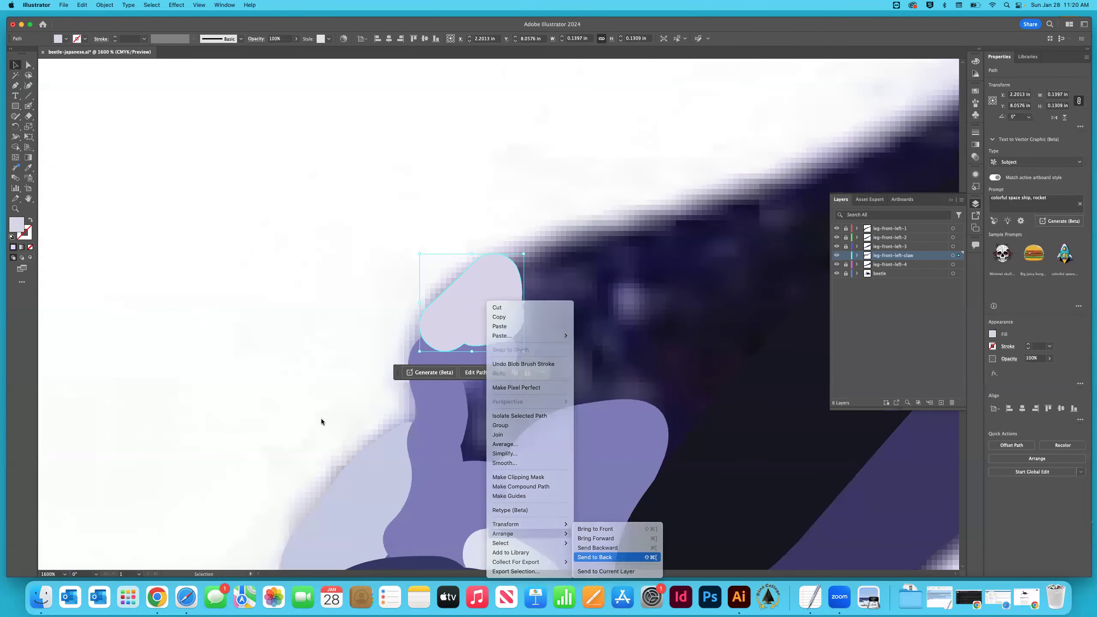
scroll(319, 415, "right", 5)
left_click(402, 383)
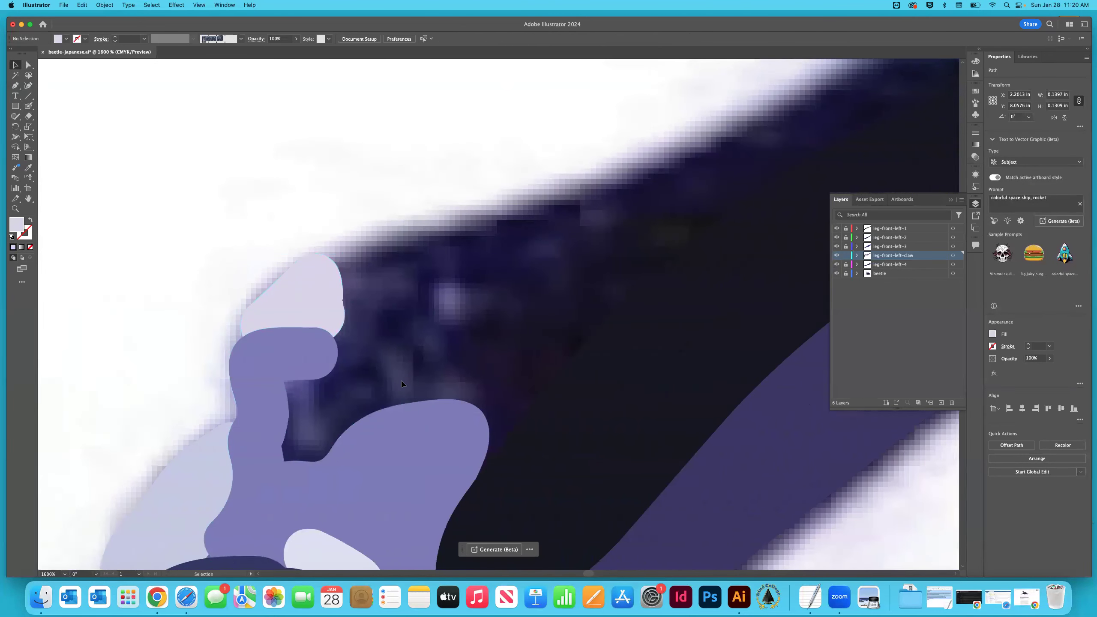
Compare the leg tracing with the beetle photo hidden and shown, and sample the near-black from the leg's unfilled upper area.
scroll(401, 383, "right", 3)
scroll(367, 368, "right", 2)
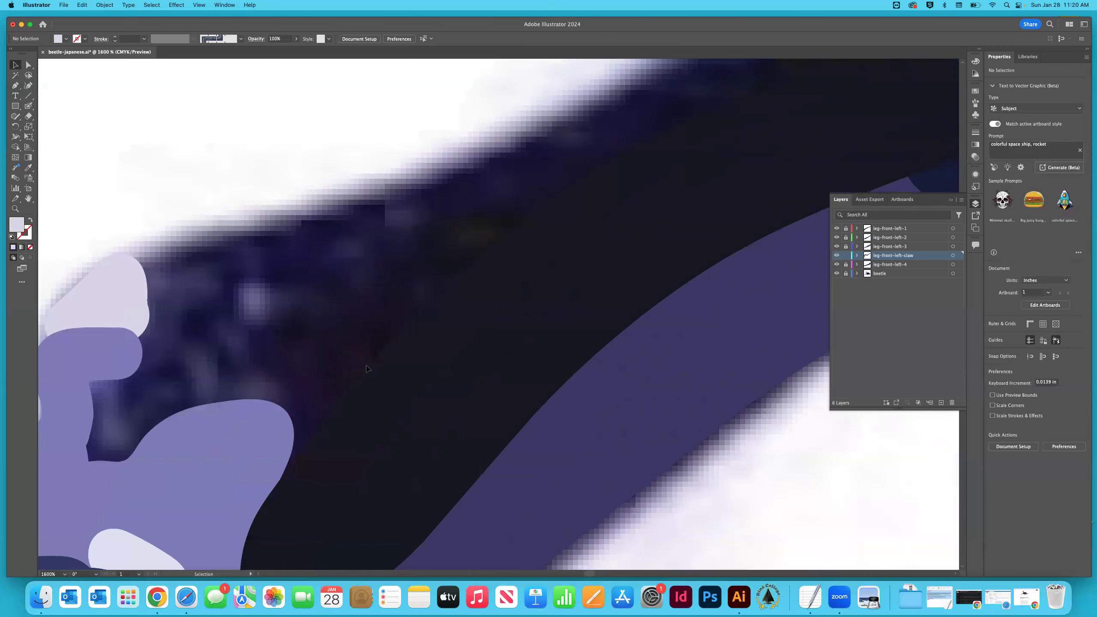
scroll(366, 368, "down", 3)
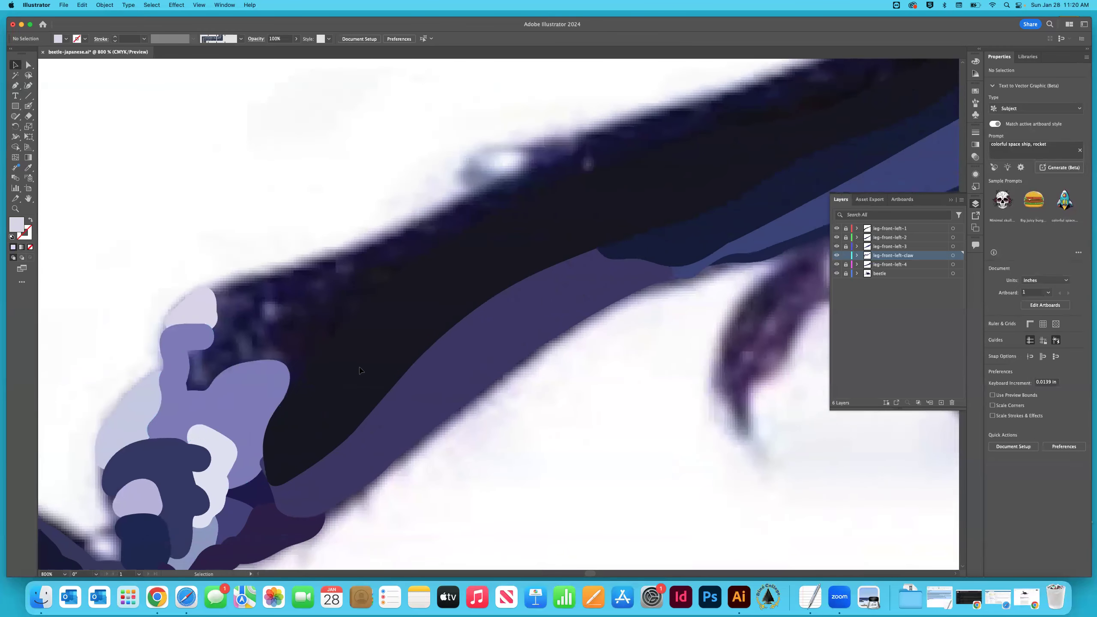
scroll(460, 255, "up", 2)
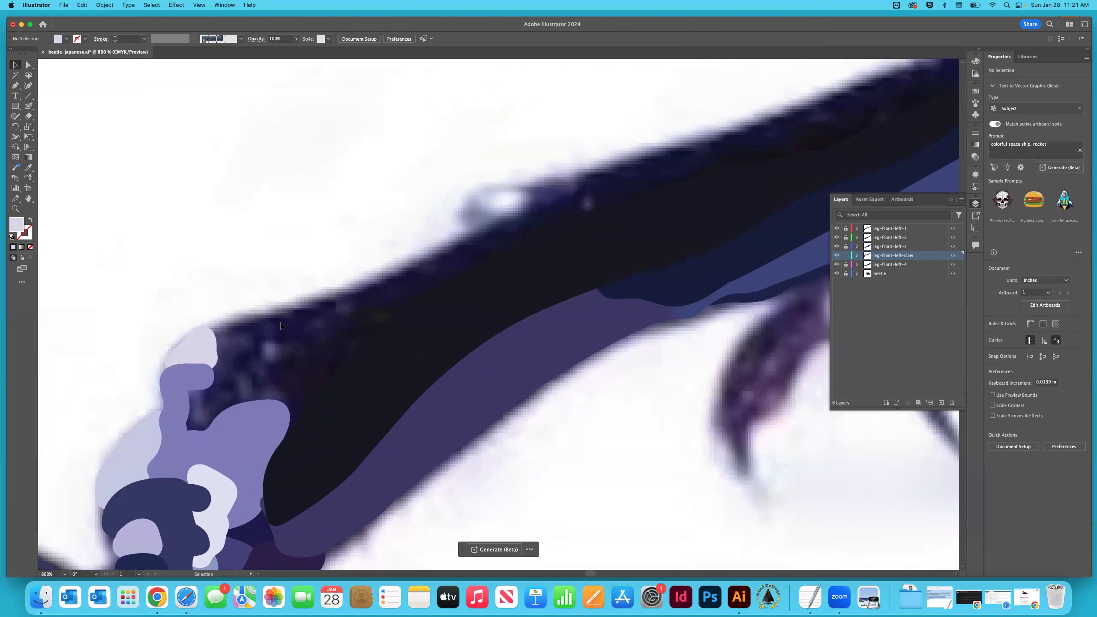
key("i")
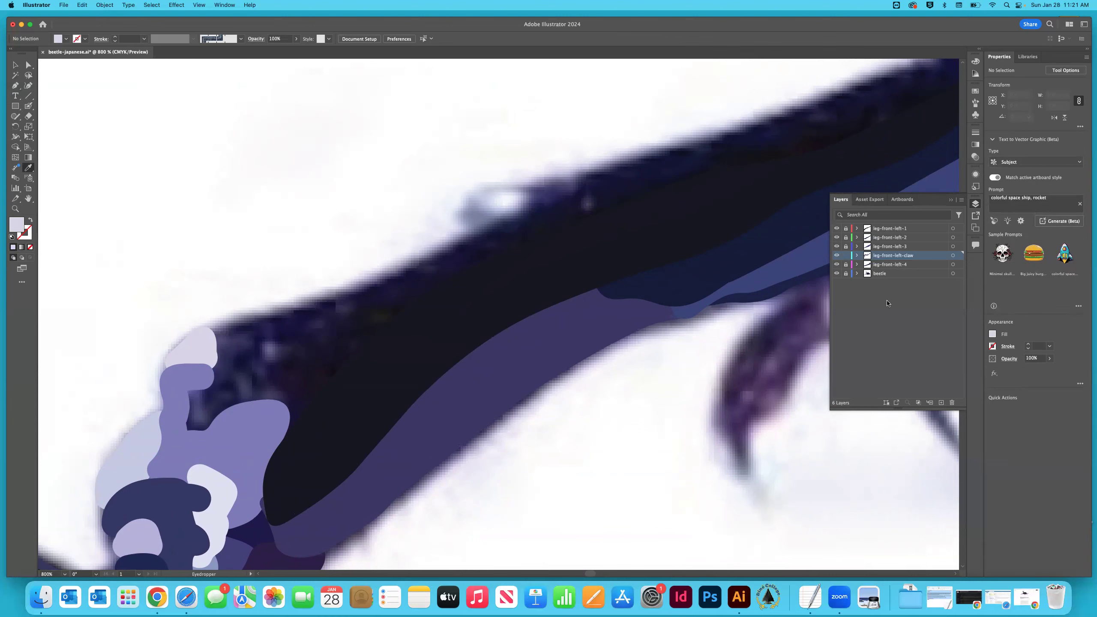
left_click(837, 273)
left_click(837, 274)
left_click(837, 274)
left_click(837, 273)
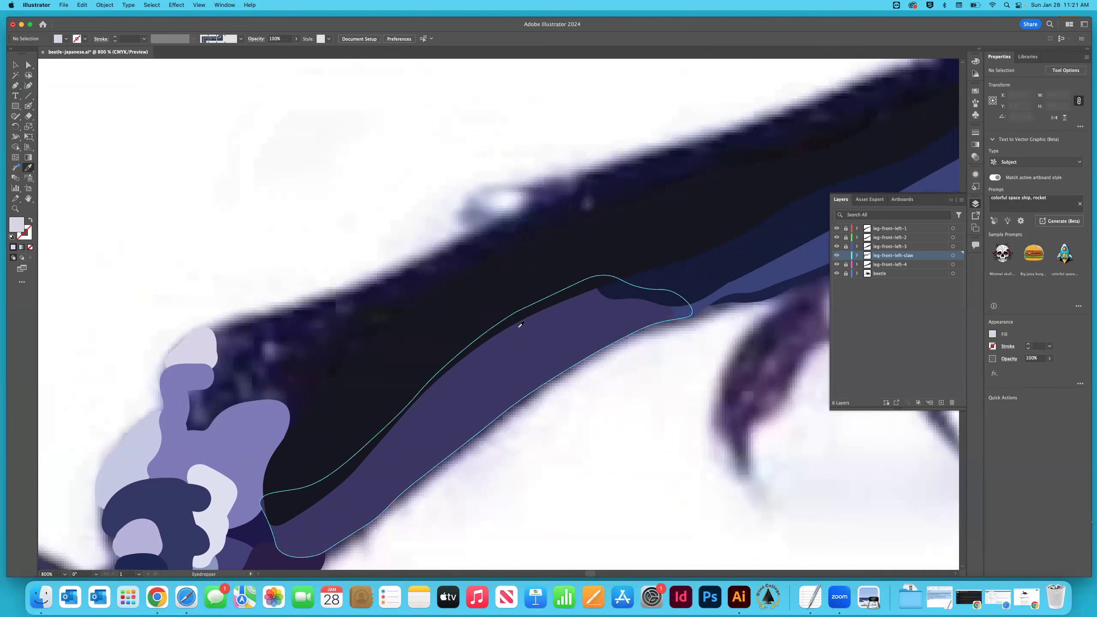
left_click(341, 346)
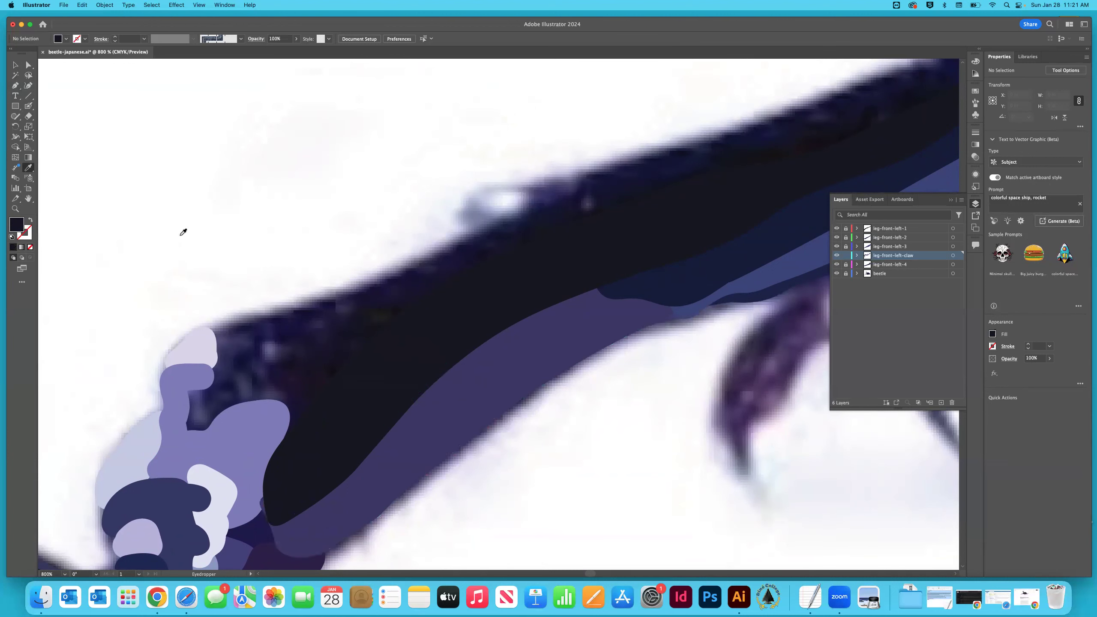
Start a near-black Curvature shape beside the claw joint, curving around the leg's lower end and up along its dark upper area.
left_click(28, 86)
left_click(269, 425)
left_click(295, 432)
left_click(271, 406)
left_click(289, 380)
left_click(297, 350)
left_click(350, 315)
left_click(420, 282)
left_click(518, 232)
left_click(588, 190)
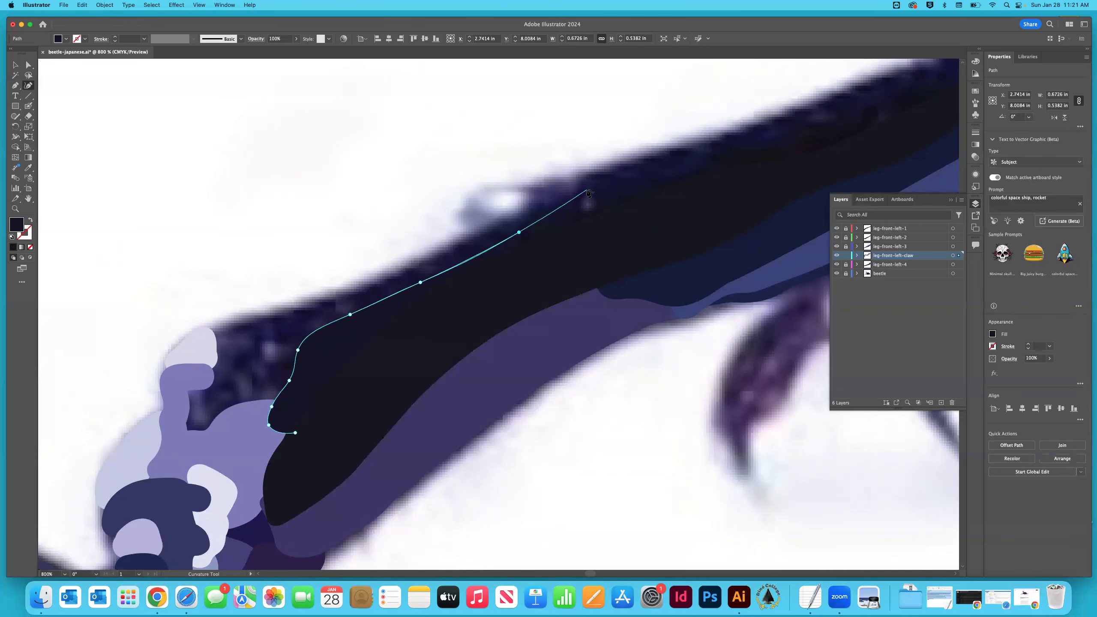
Extend the upper edge of the near-black outline along the leg towards the red joint.
scroll(588, 192, "right", 5)
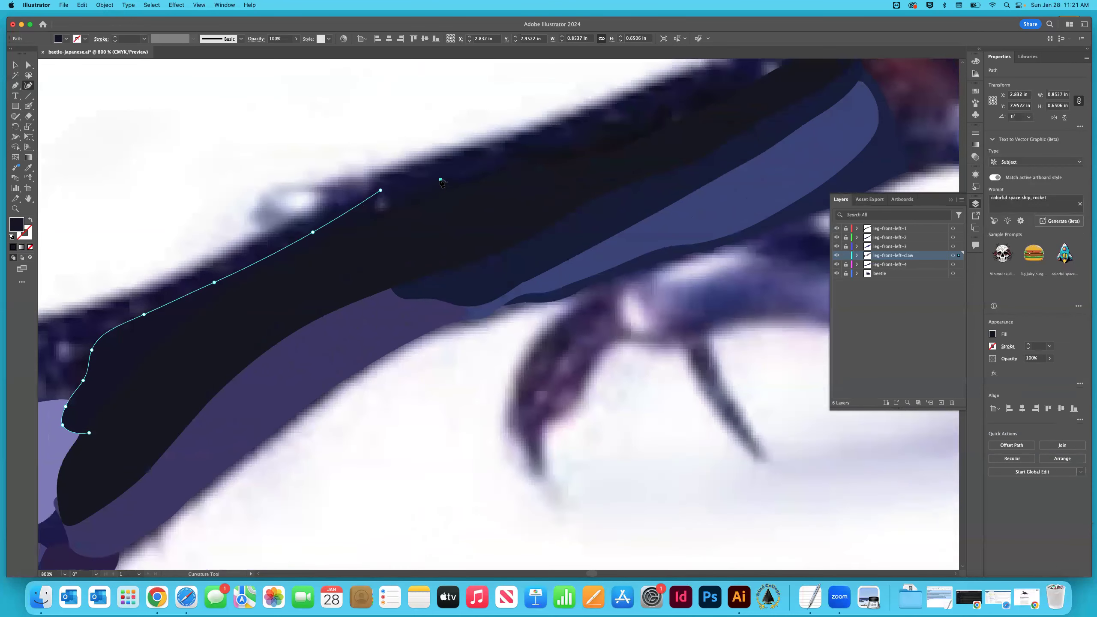
left_click(440, 181)
scroll(441, 186, "up", 2)
scroll(441, 186, "right", 2)
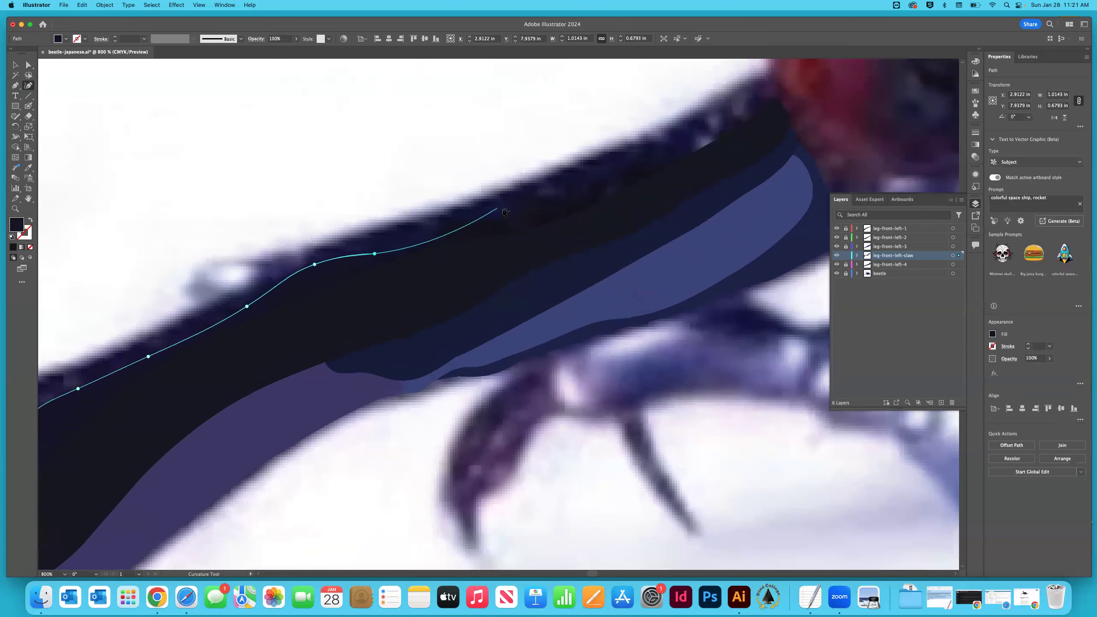
left_click(521, 208)
left_click(612, 176)
left_click(679, 145)
Run the near-black outline back over the existing dark leg shape and close it at about 1.89 by 0.97 in.
left_click(700, 155)
left_click(542, 241)
left_click(375, 300)
left_click(276, 344)
scroll(334, 397, "left", 5)
left_click(322, 392)
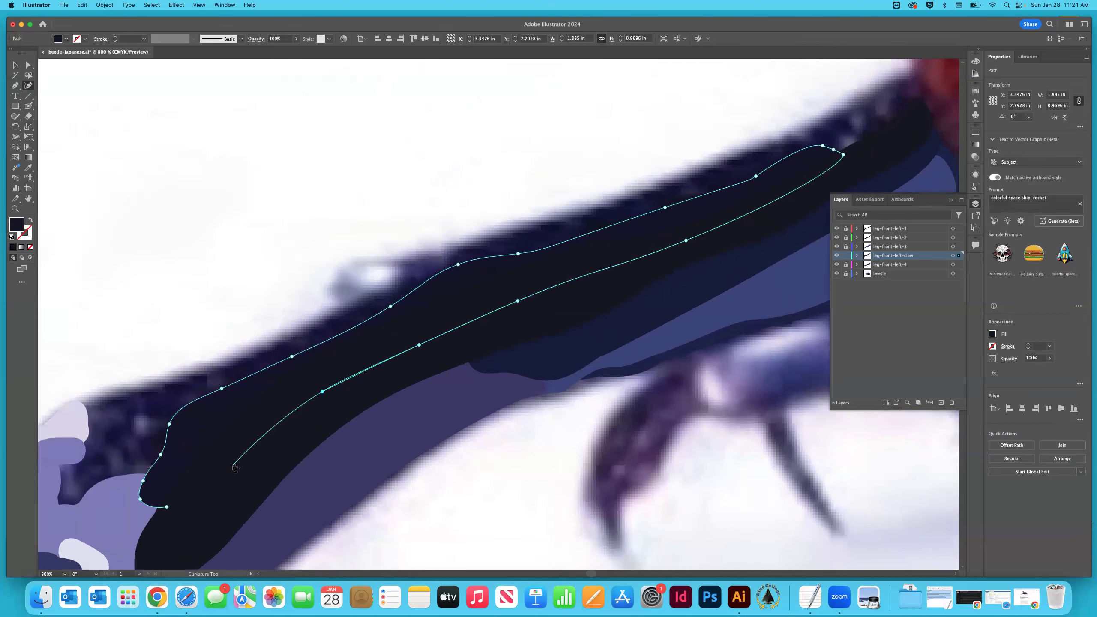
left_click(232, 467)
left_click(167, 506)
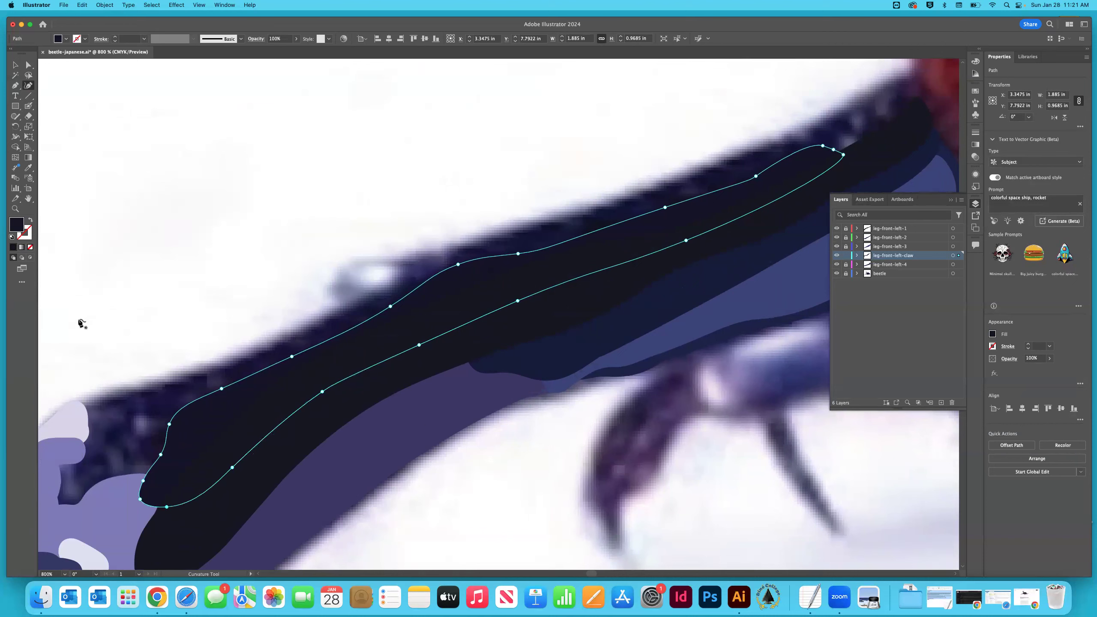
Send the new near-black leg shape to the back of the claw layer and deselect it.
left_click(15, 65)
left_click(365, 316)
left_click(340, 352)
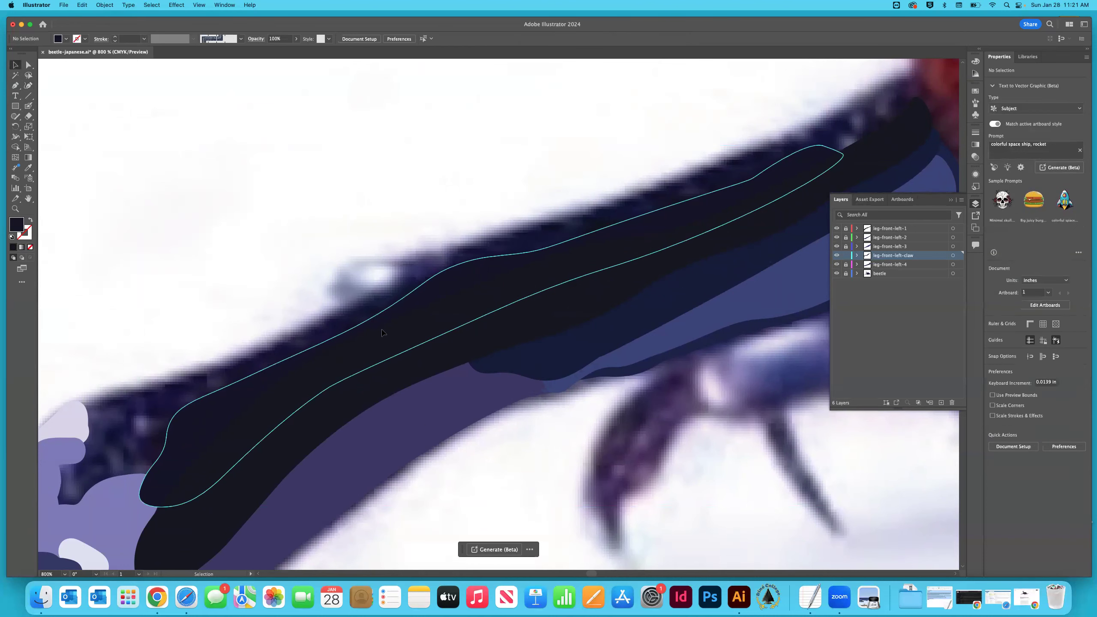
right_click(229, 398)
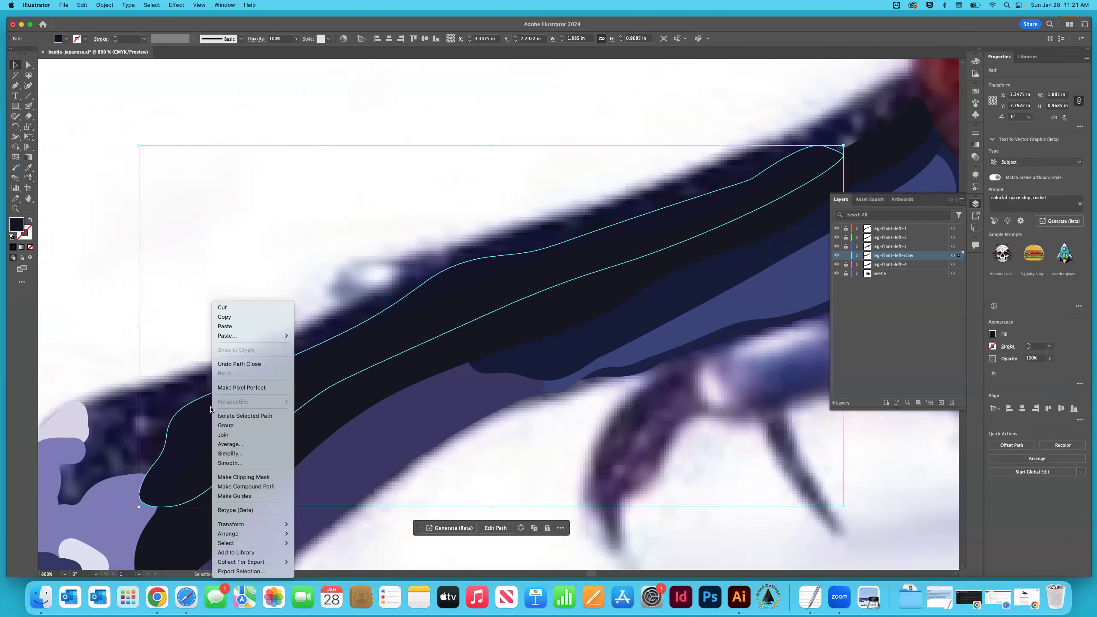
mouse_move(268, 533)
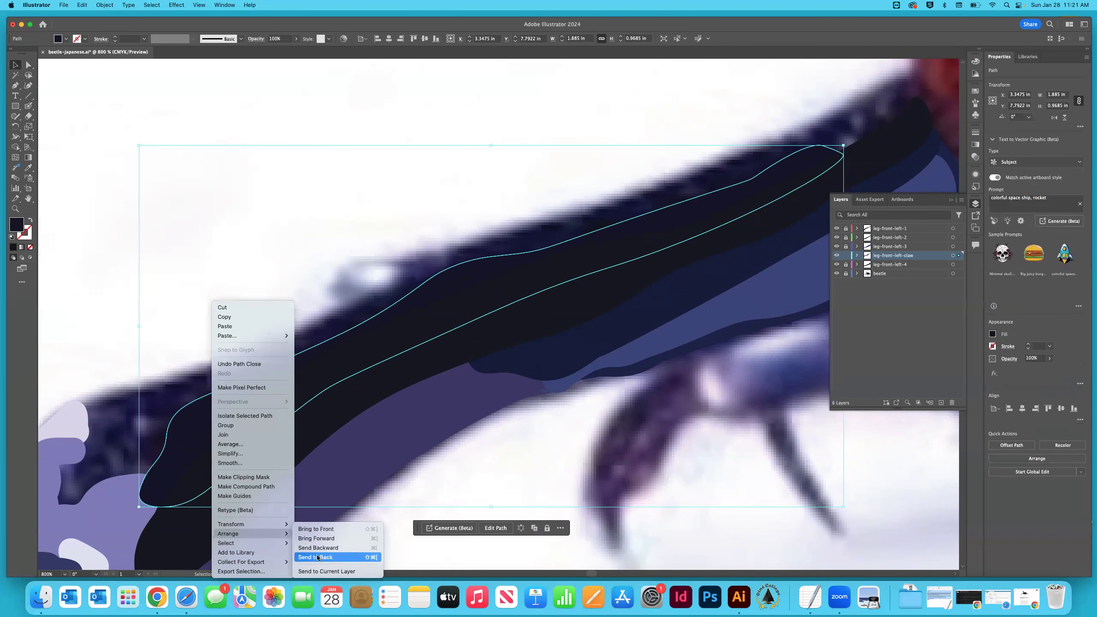
left_click(318, 557)
left_click(119, 336)
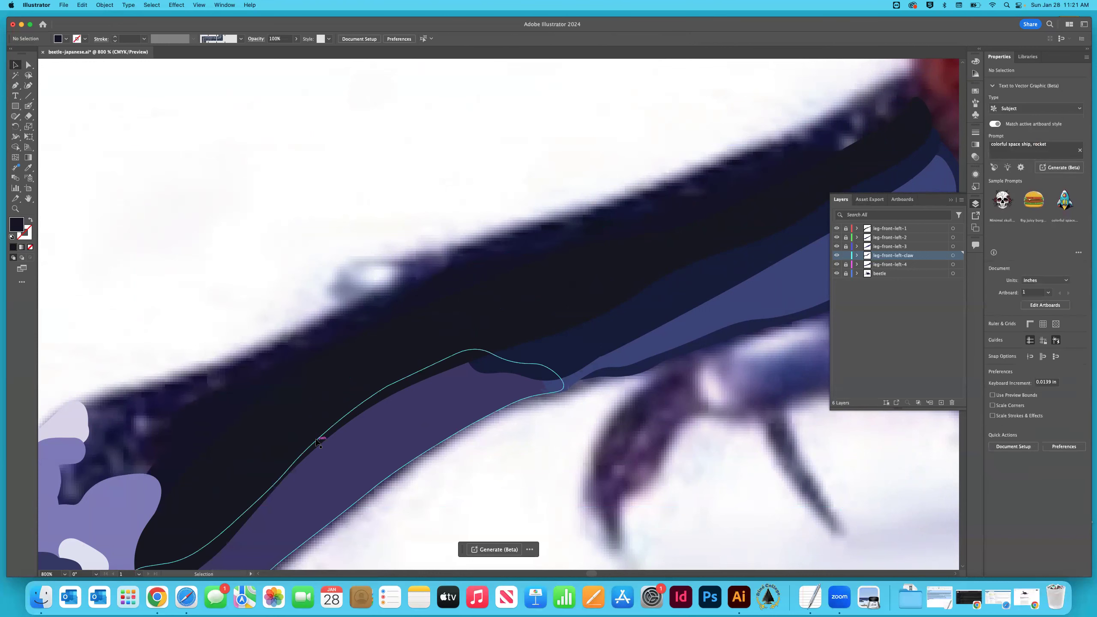
Check the leg shapes with the beetle photo hidden, show the photo again, and sample the dark navy of the leg's upper edge.
left_click(836, 274)
left_click(836, 273)
left_click(836, 274)
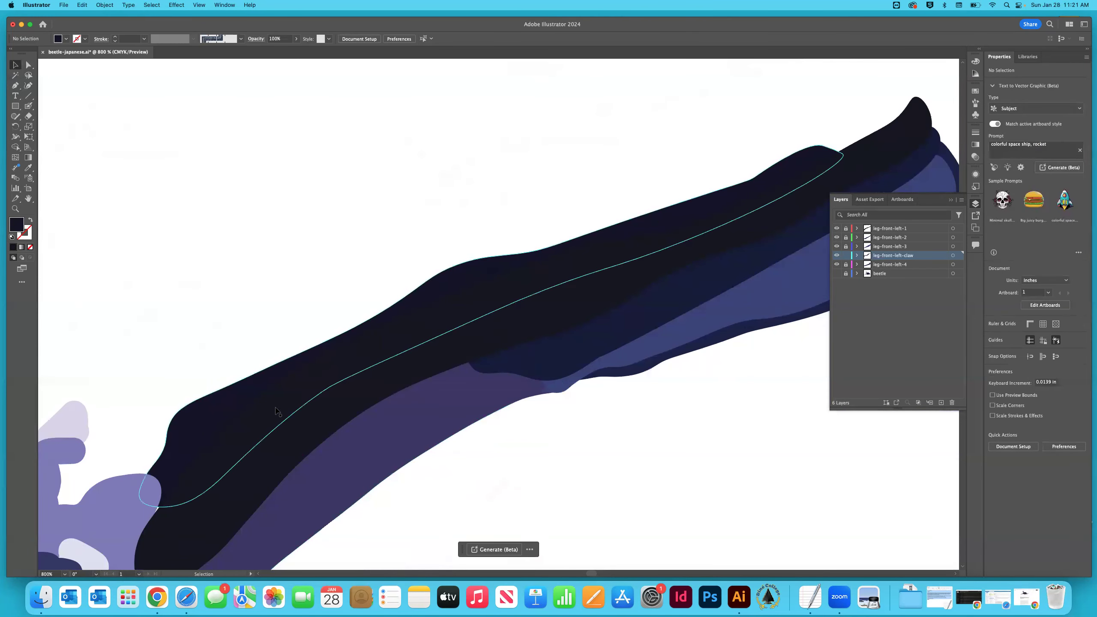
scroll(207, 322, "left", 3)
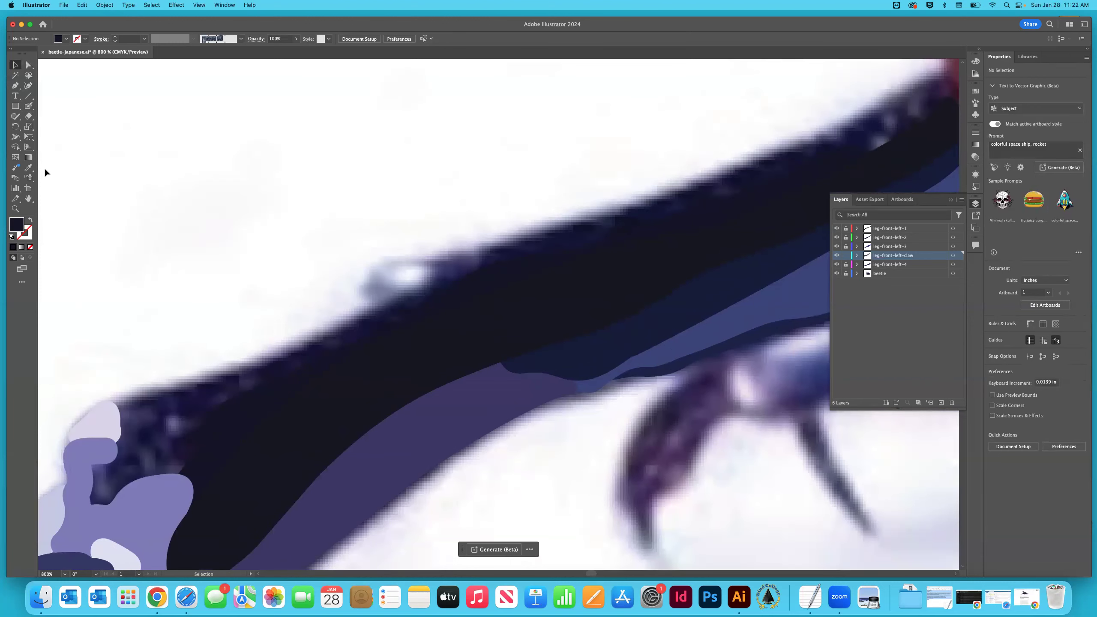
key("i")
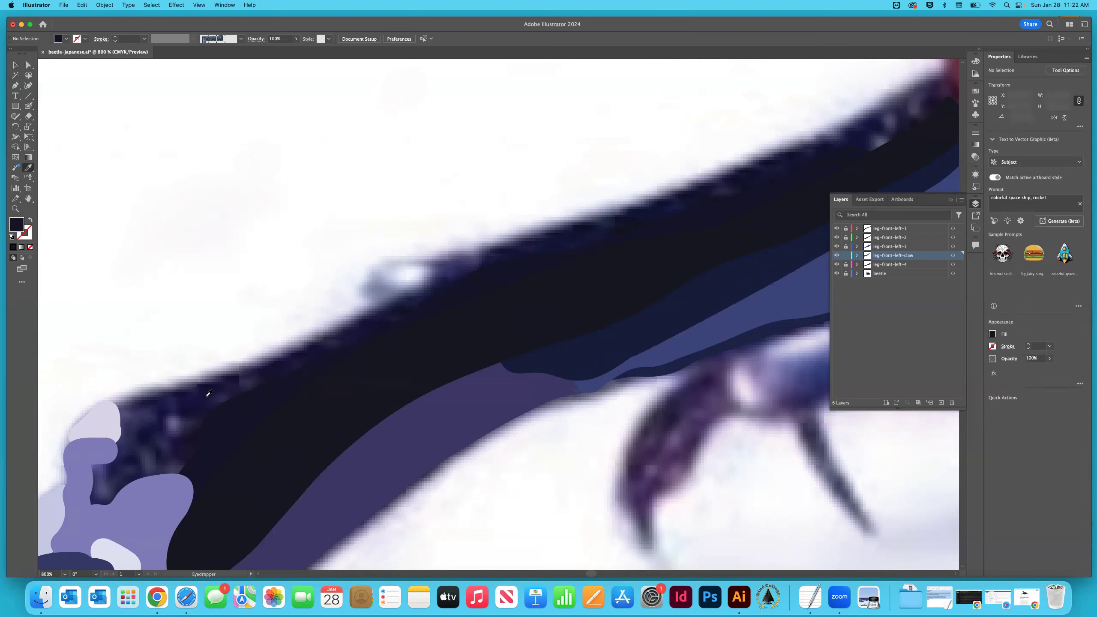
Start a dark navy Curvature outline at the pale lavender blob, following the leg's upper edge to below the white highlight bump.
left_click(29, 86)
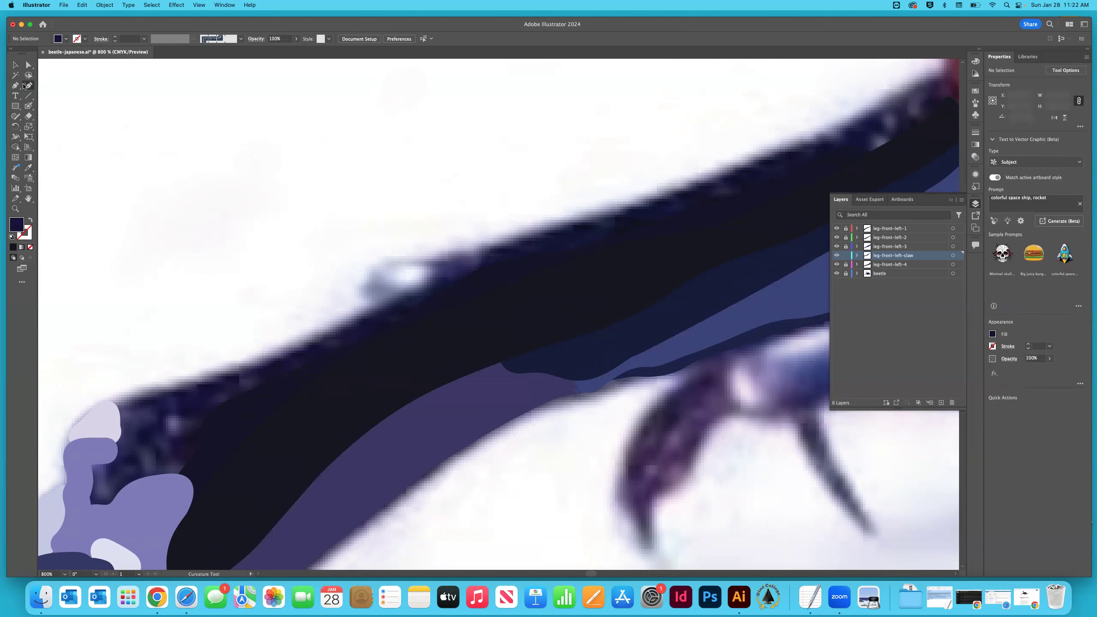
left_click(103, 403)
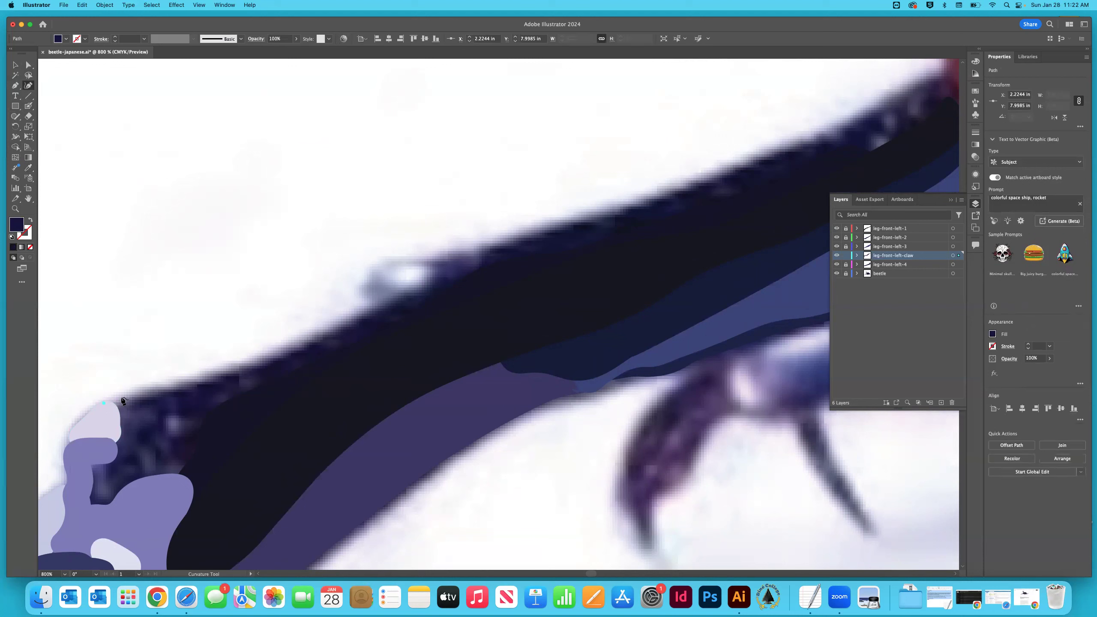
left_click(121, 397)
left_click(244, 373)
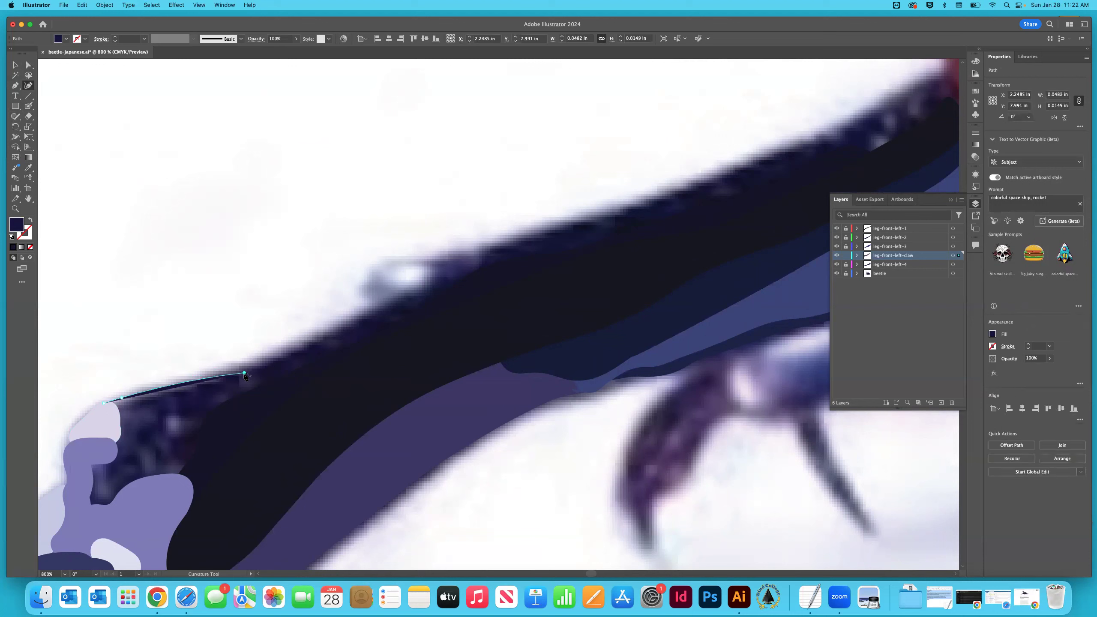
left_click(295, 351)
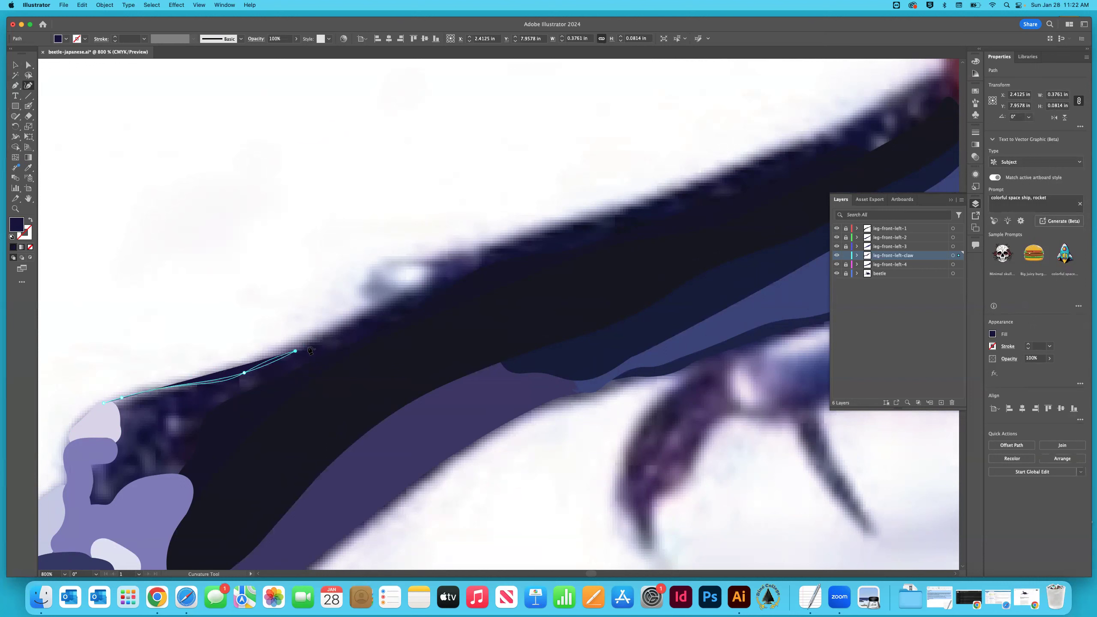
left_click(391, 301)
left_click(431, 285)
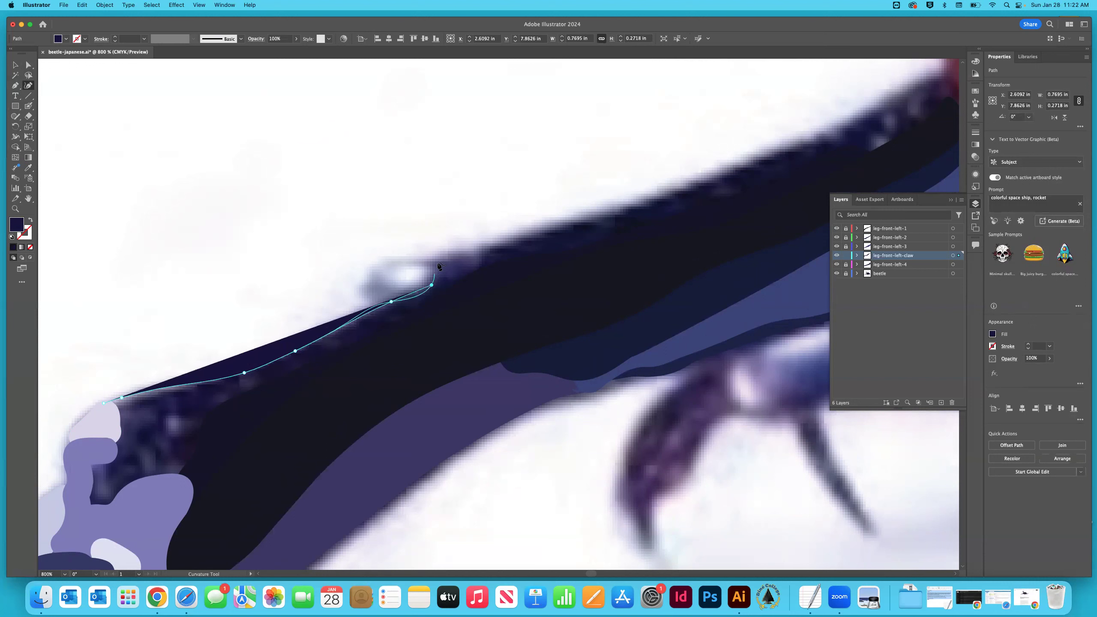
Carry the navy outline around the end of the white highlight bump and on along the leg's upper edge.
left_click(437, 262)
left_click(447, 260)
left_click(465, 252)
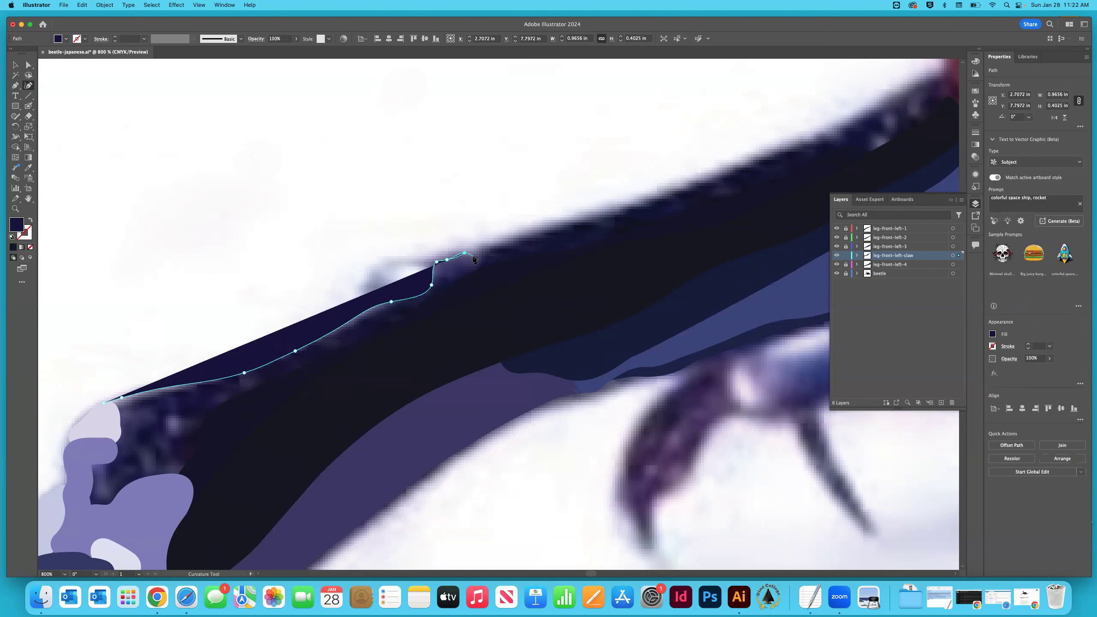
left_click(496, 246)
left_click(540, 240)
left_click(614, 216)
scroll(606, 221, "right", 5)
scroll(581, 237, "up", 3)
scroll(581, 237, "right", 2)
left_click(567, 227)
left_click(643, 200)
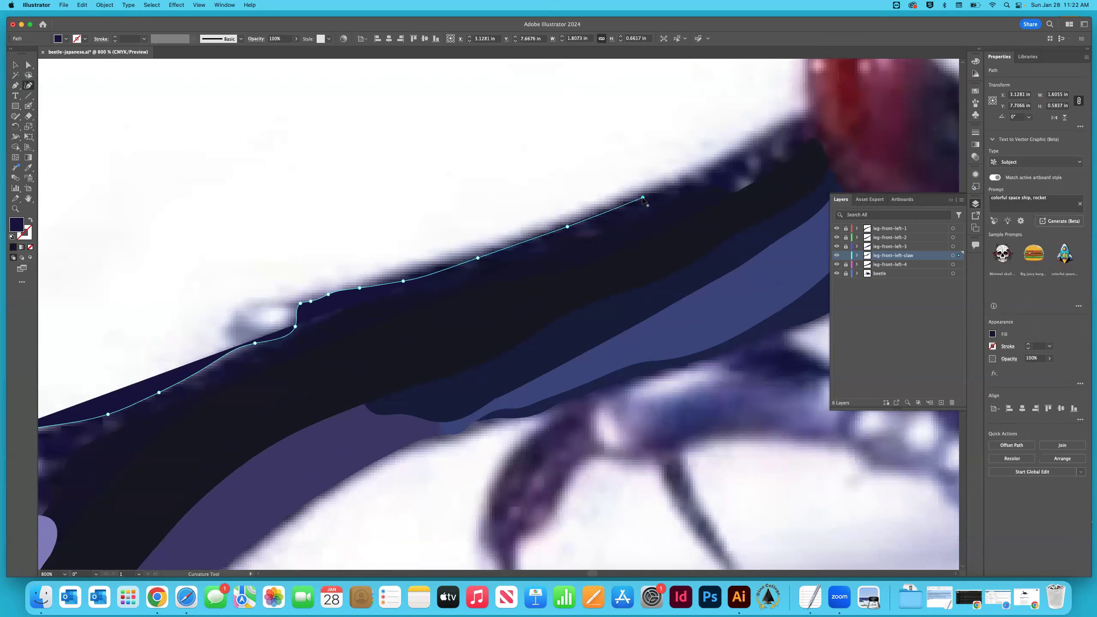
Continue the navy outline up to the red joint and turn it down across the leg's end.
scroll(630, 192, "right", 5)
left_click(599, 175)
left_click(636, 155)
left_click(677, 131)
left_click(702, 120)
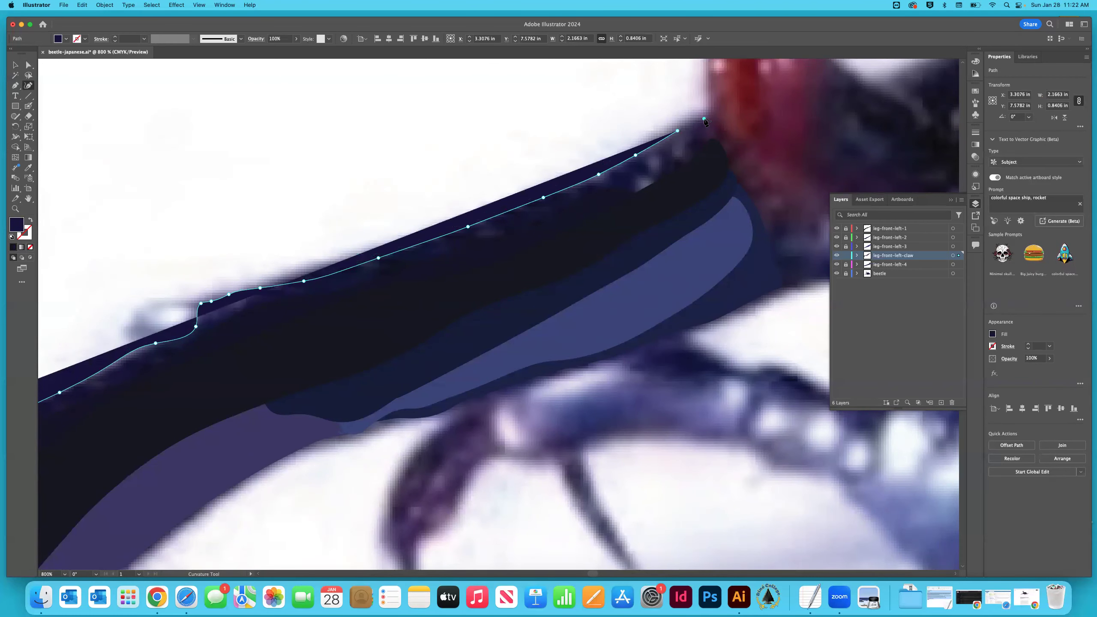
left_click(698, 133)
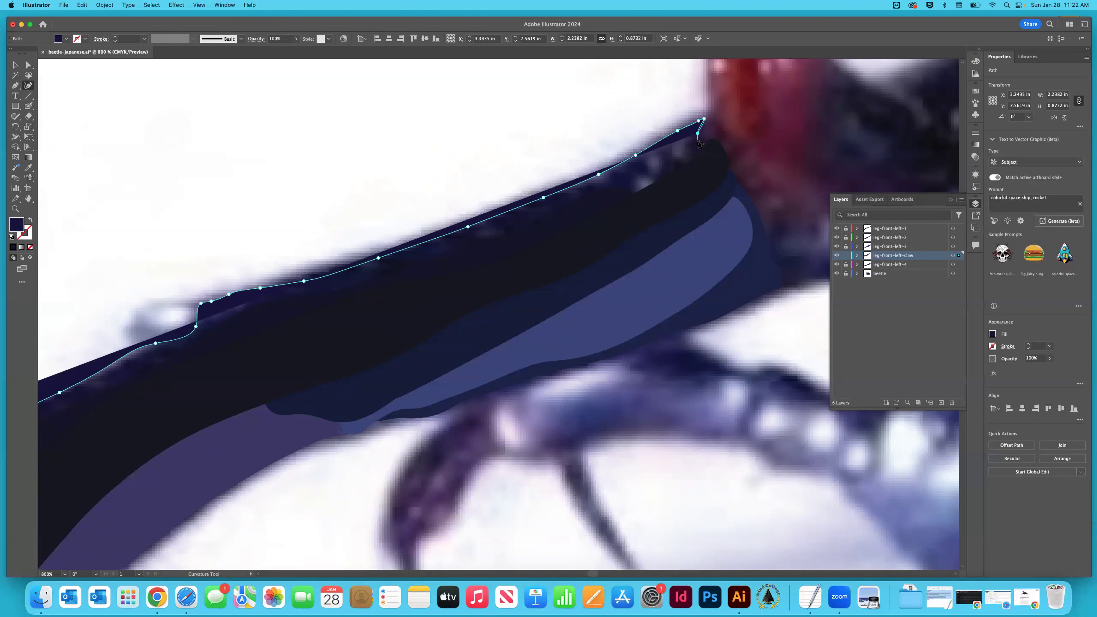
left_click(703, 168)
Run the navy outline back from the red joint along the black band's upper edge to the dark gap by the claw joint.
left_click(650, 209)
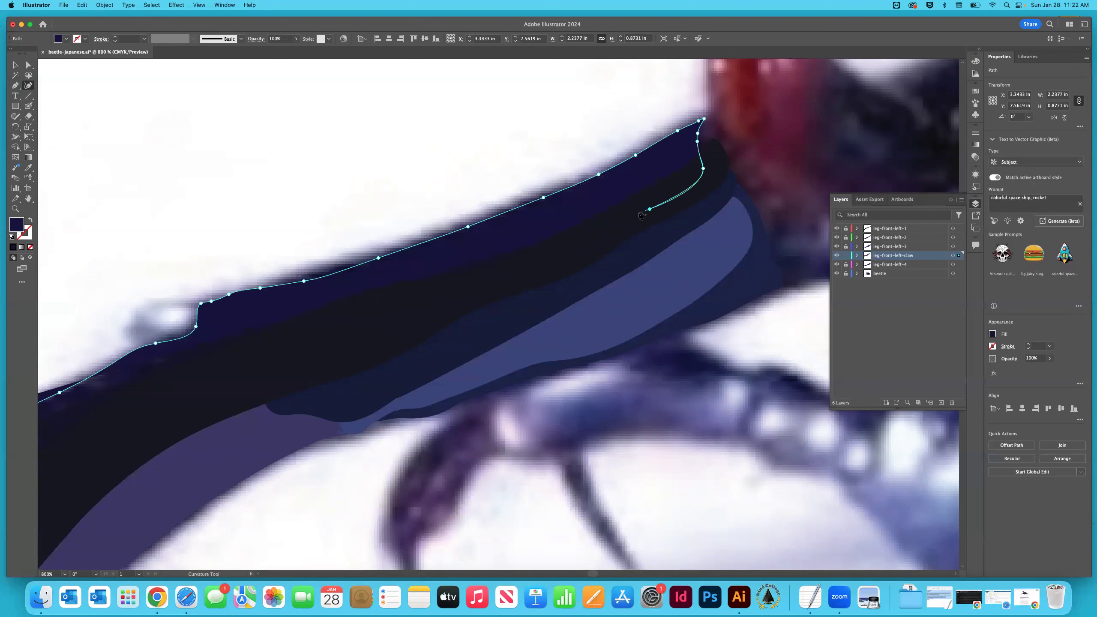
left_click(580, 210)
left_click(444, 269)
left_click(311, 316)
scroll(311, 316, "left", 3)
left_click(291, 358)
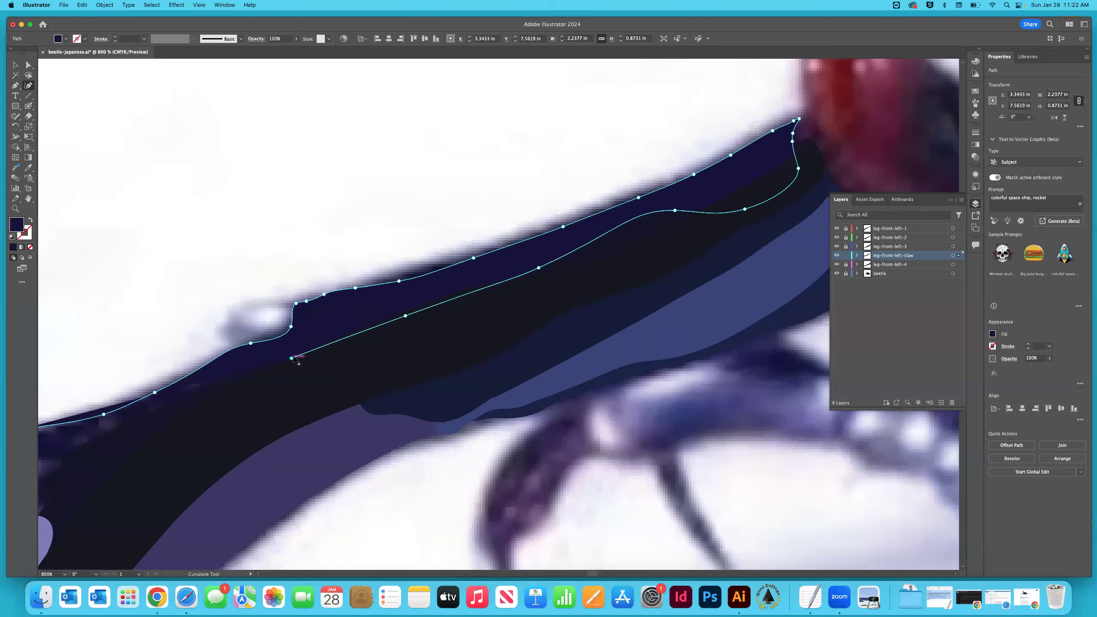
scroll(290, 358, "left", 3)
left_click(281, 412)
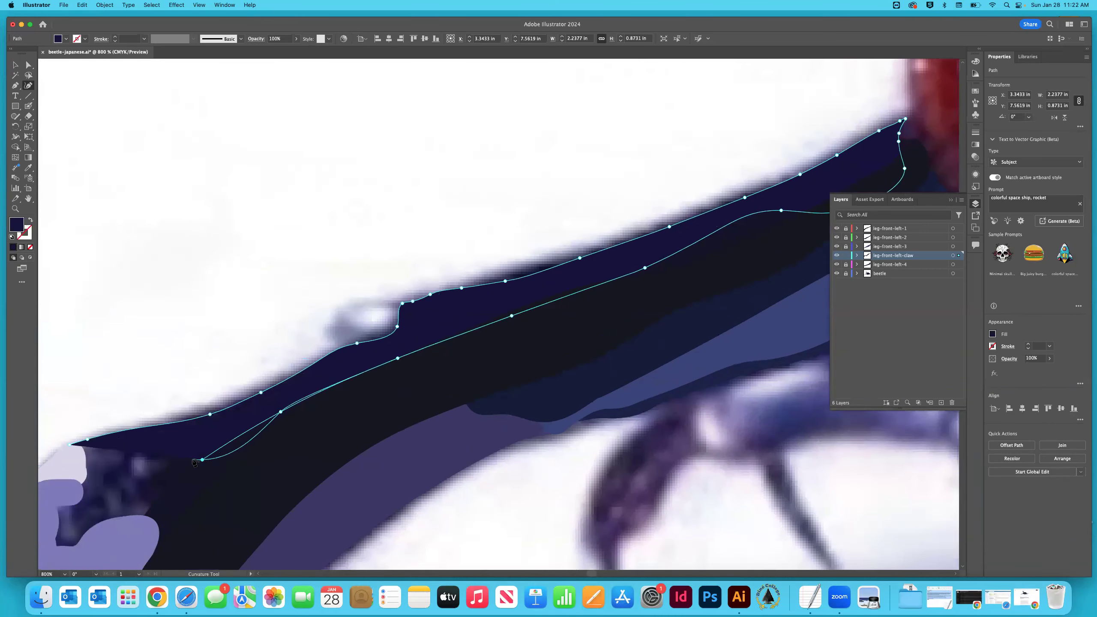
left_click(202, 459)
scroll(197, 457, "down", 2)
scroll(198, 458, "left", 3)
scroll(197, 458, "left", 2)
left_click(294, 455)
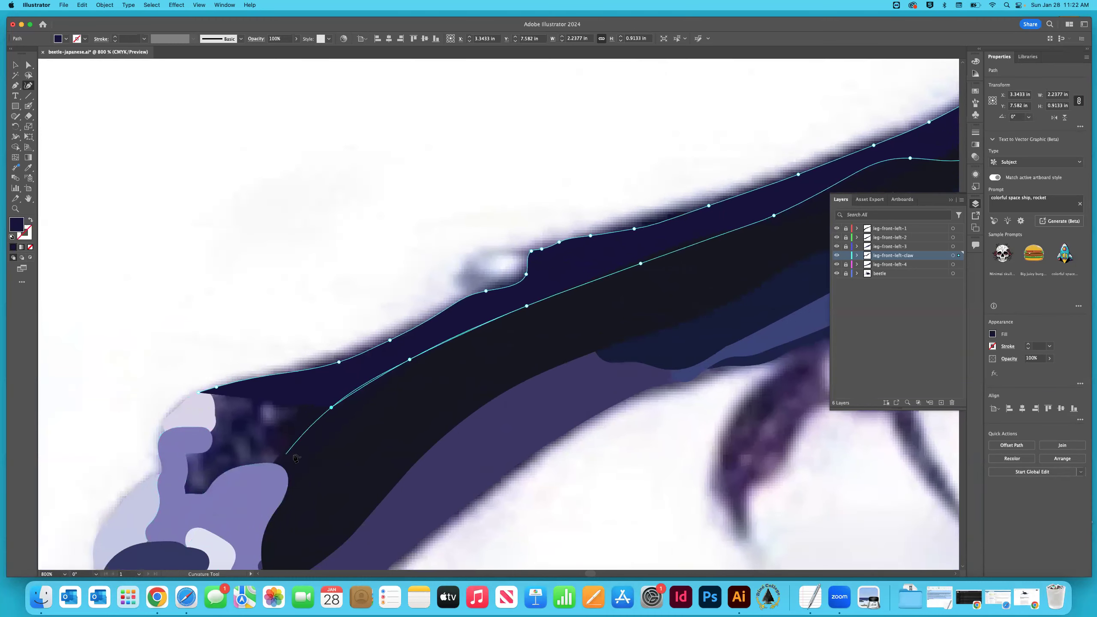
left_click(269, 484)
left_click(195, 509)
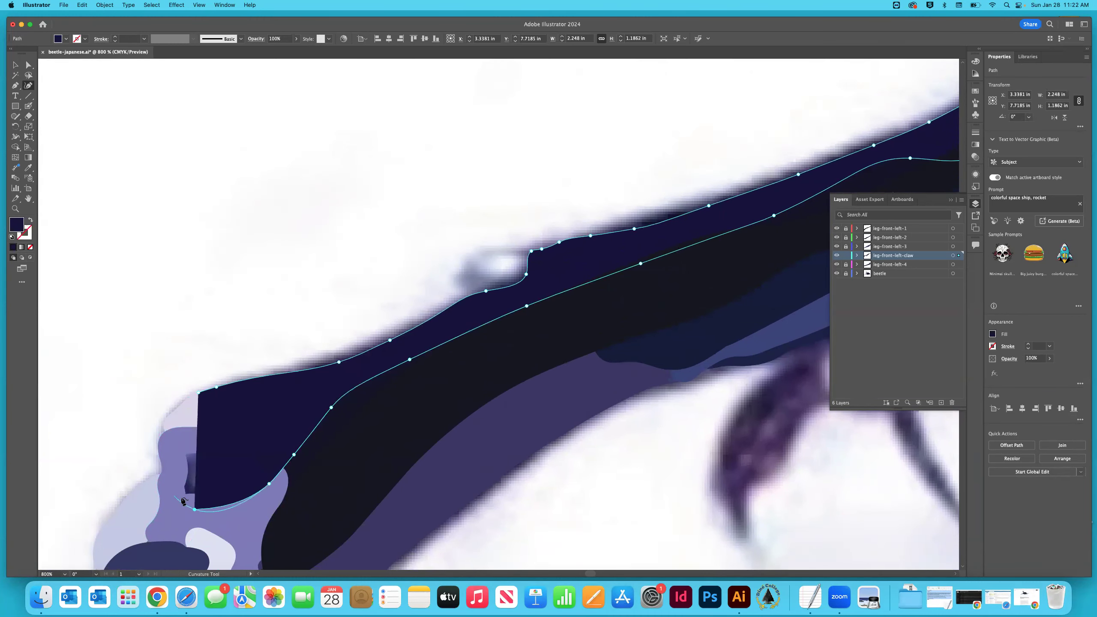
key("super+z")
key("super+z")
key("super+z")
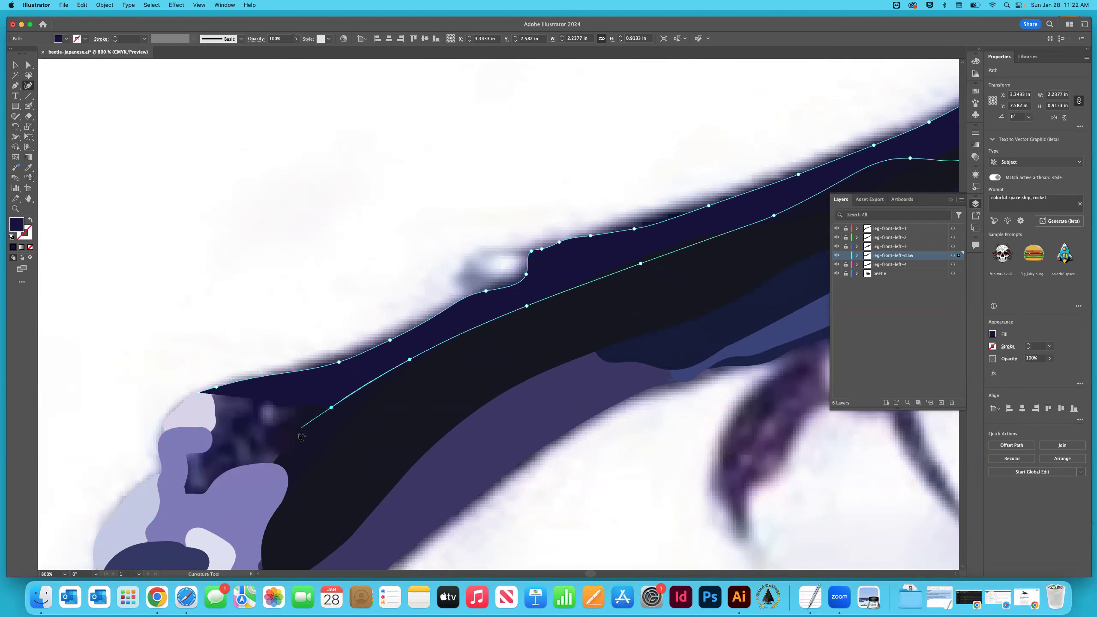
Round the navy outline up beside the mottled gap, close it at the pale lavender blob, and deselect it.
left_click(299, 449)
left_click(263, 450)
left_click(249, 419)
left_click(235, 400)
left_click(201, 395)
left_click(15, 65)
left_click(182, 177)
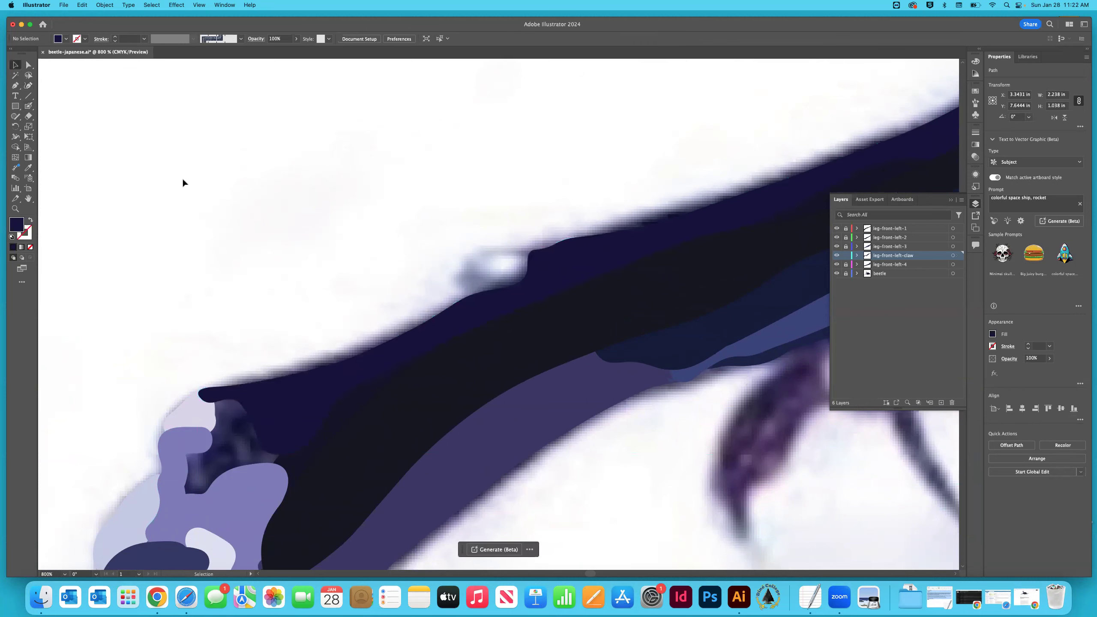
Paint over the mottled gap between the navy shape and the lavender claw-joint shapes with a navy Blob Brush stroke.
scroll(182, 177, "down", 5)
scroll(185, 178, "left", 3)
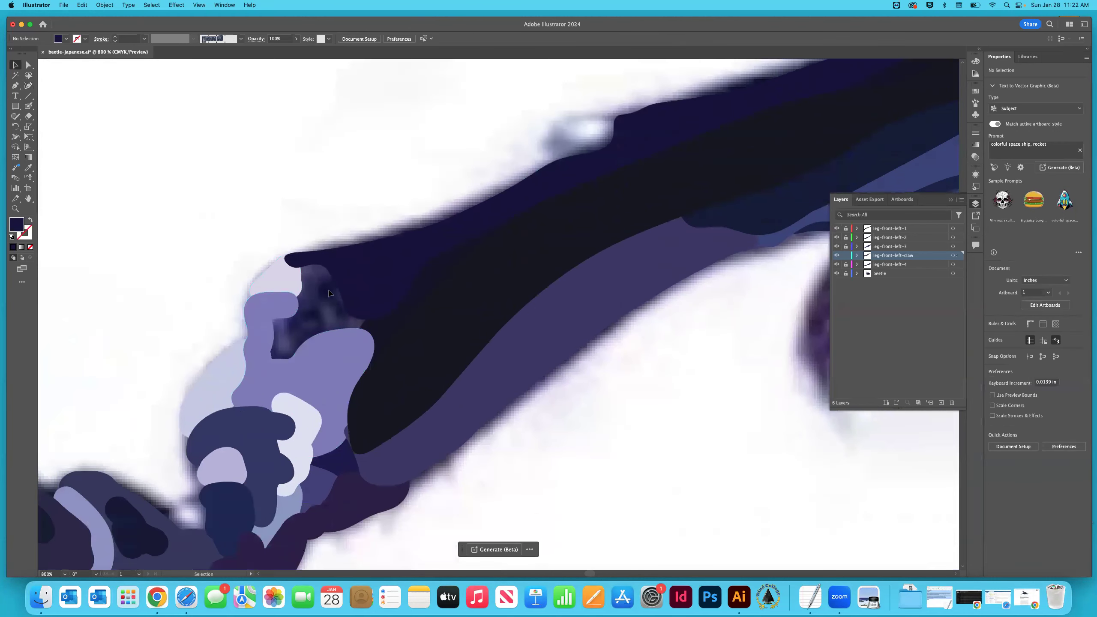
key("i")
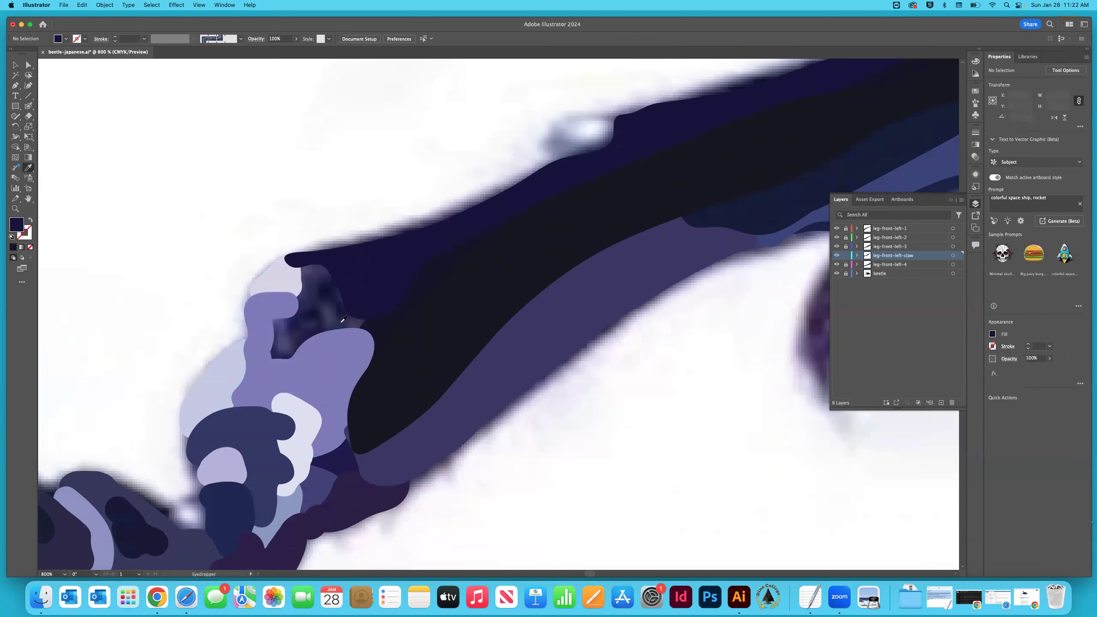
left_click(26, 108)
mouse_move(321, 307)
left_mouse_down()
mouse_move(304, 275)
mouse_move(335, 281)
mouse_move(358, 321)
mouse_move(318, 327)
mouse_move(274, 354)
mouse_move(277, 327)
mouse_move(323, 308)
mouse_move(298, 285)
left_mouse_up()
key("shift+x")
key("v")
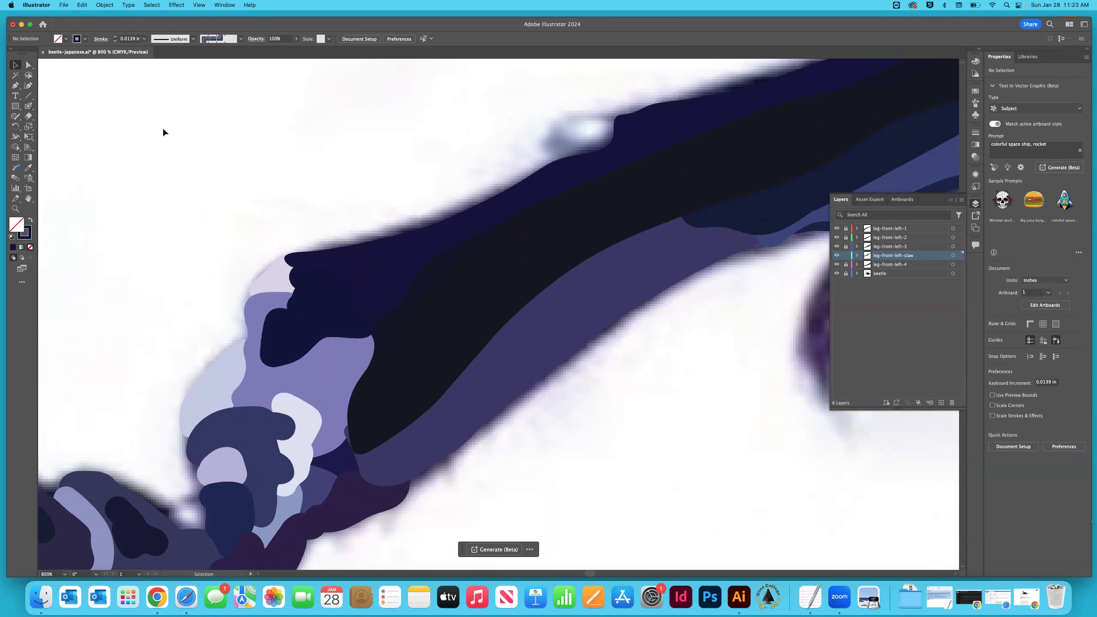
Send the painted navy patch behind the other shapes on its layer and deselect it.
left_click(319, 294)
right_click(323, 295)
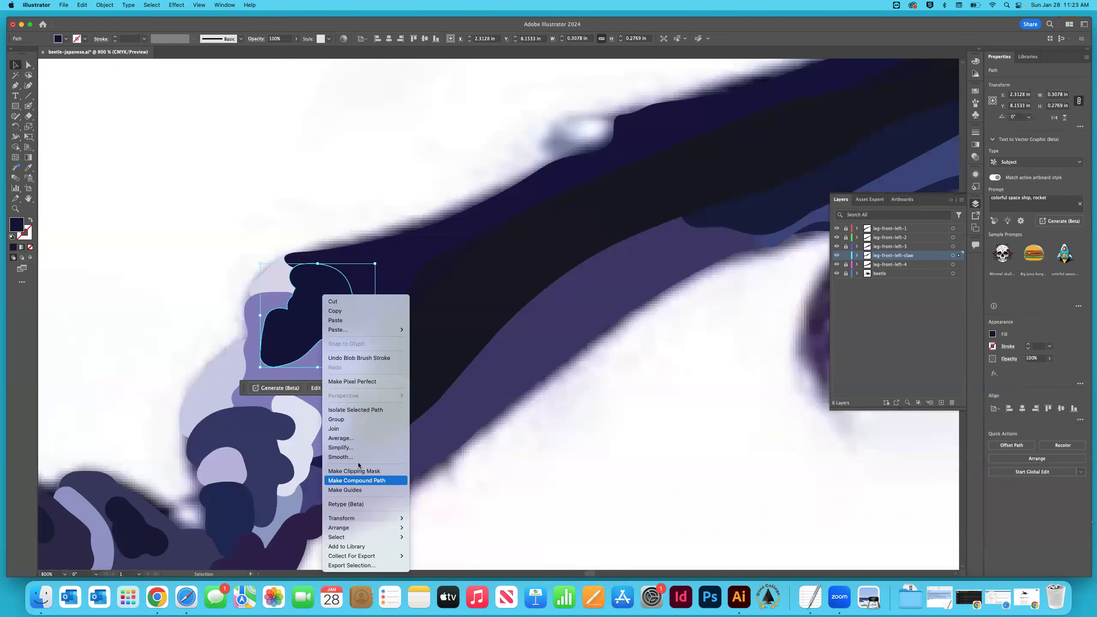
mouse_move(363, 528)
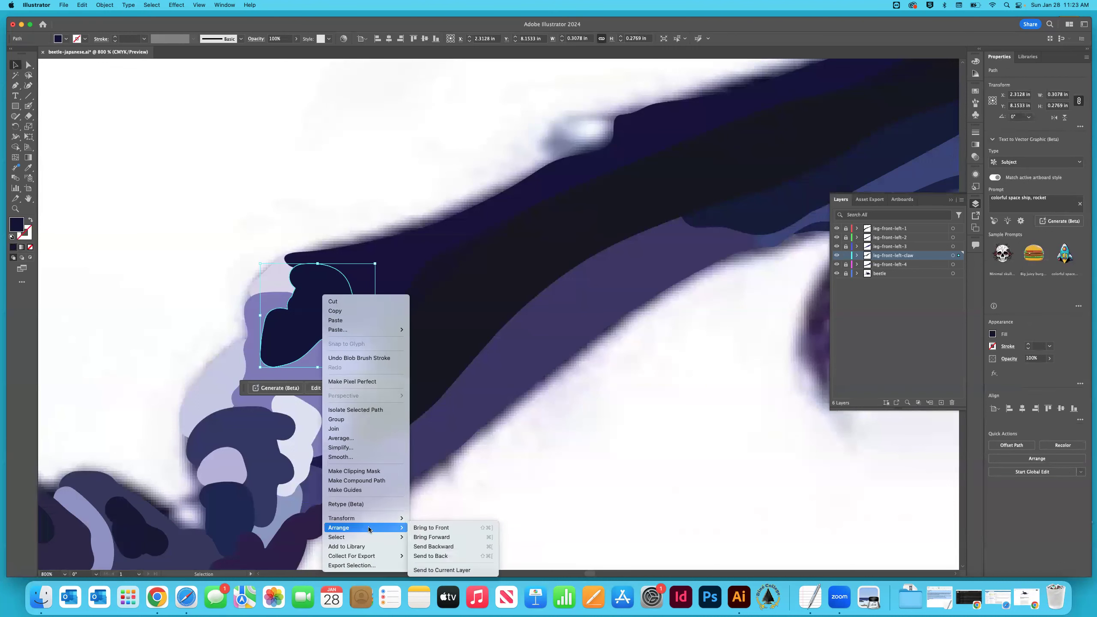
left_click(426, 555)
left_click(168, 395)
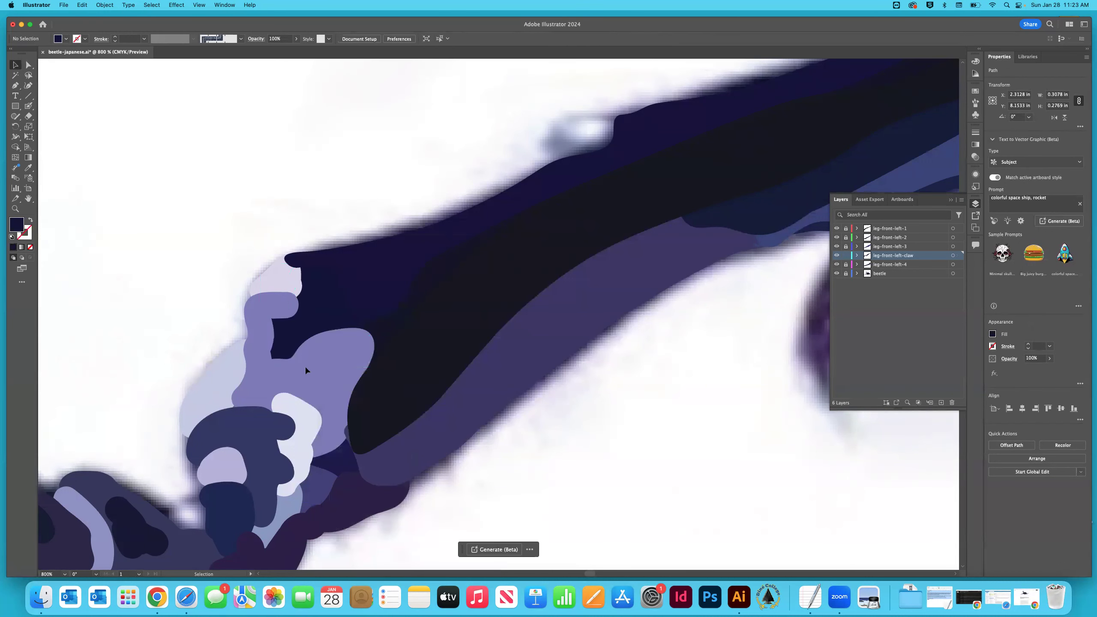
Check the finished leg shapes across the whole artboard with the beetle photo hidden, and save the document.
left_click(837, 274)
key("super+minus")
key("super+minus")
key("super+minus")
key("super+minus")
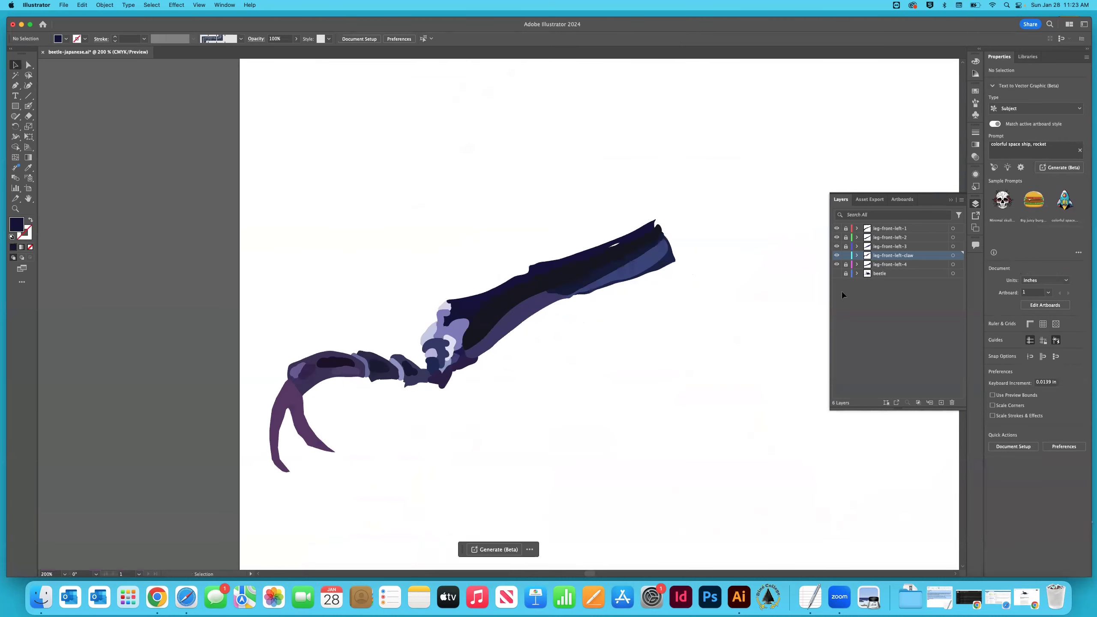
key("super+0")
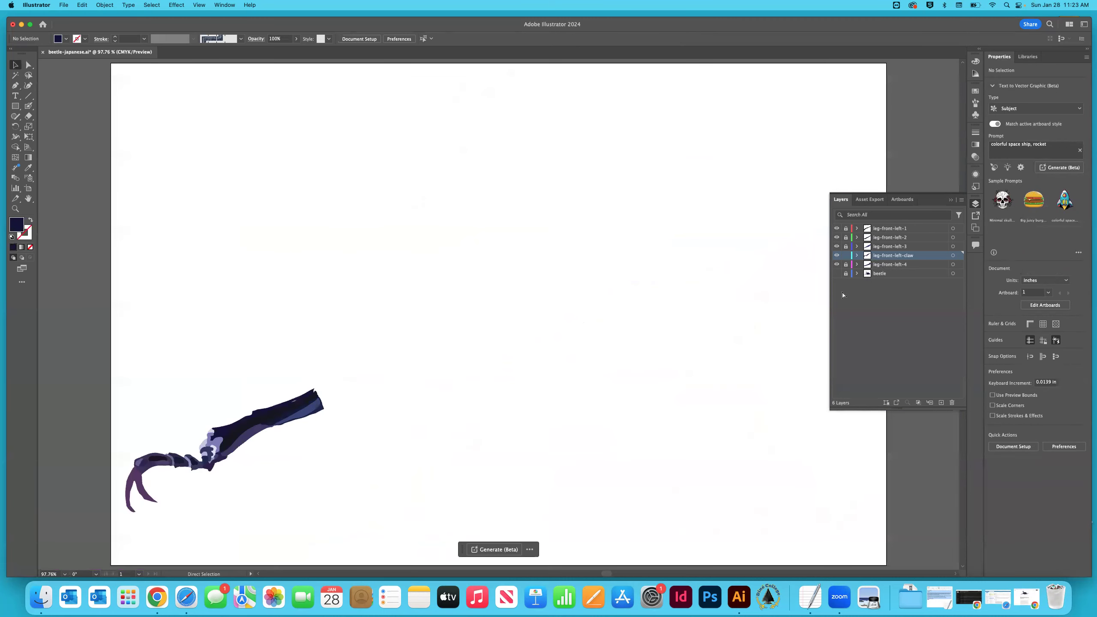
key("super+s")
Reshape the navy shape's lower edge near the leg's upper end to cover the white sliver above the black band.
key("super+=")
key("super+=")
key("super+=")
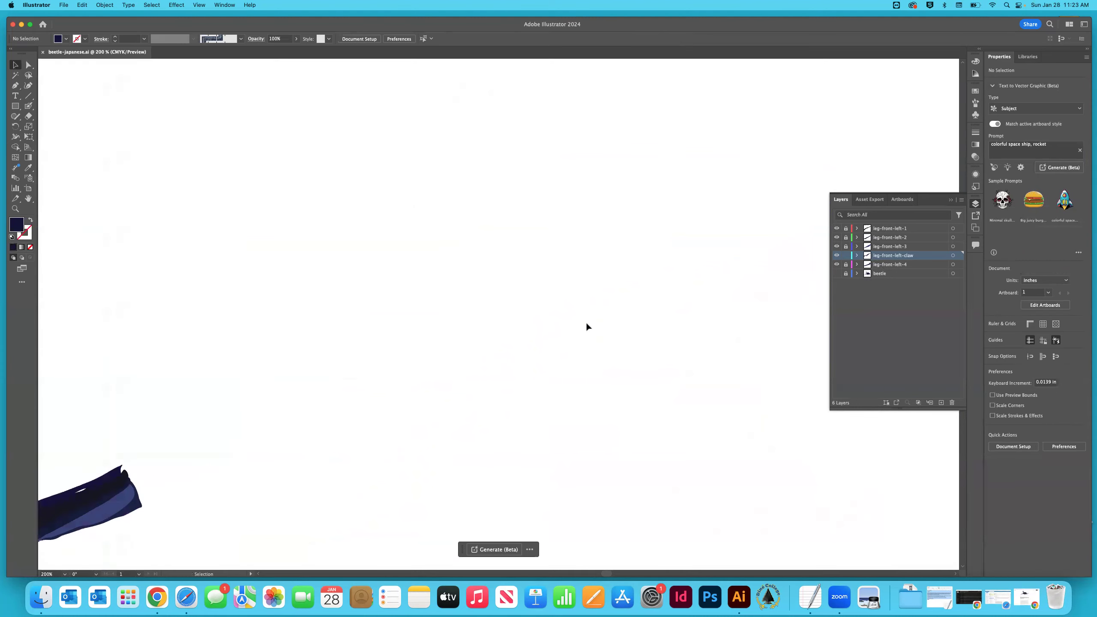
scroll(575, 315, "down", 5)
scroll(578, 312, "left", 8)
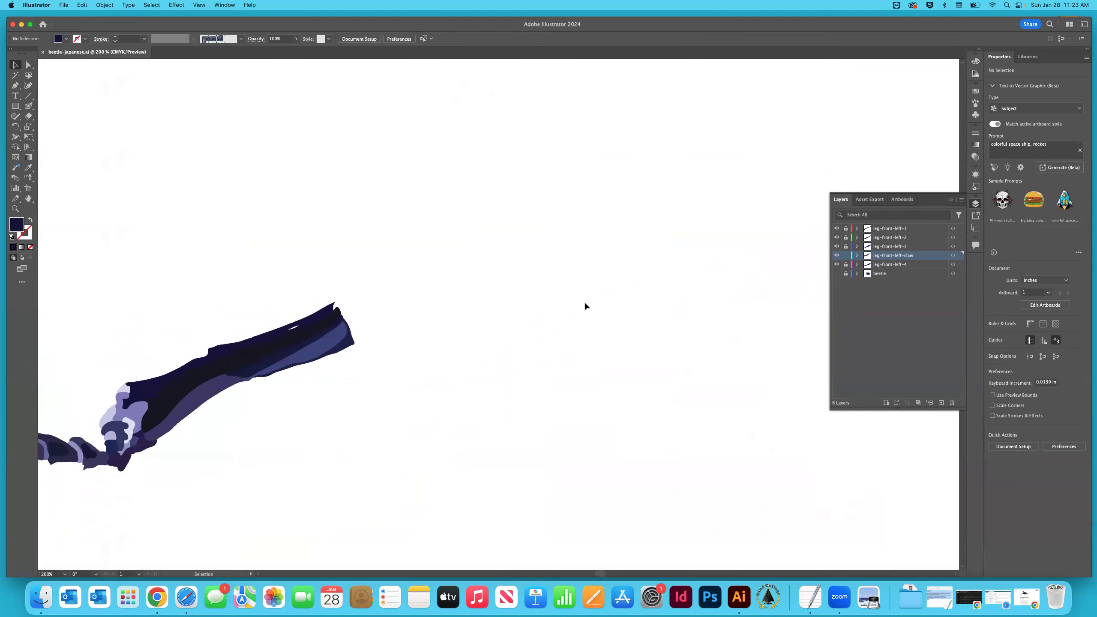
key("z")
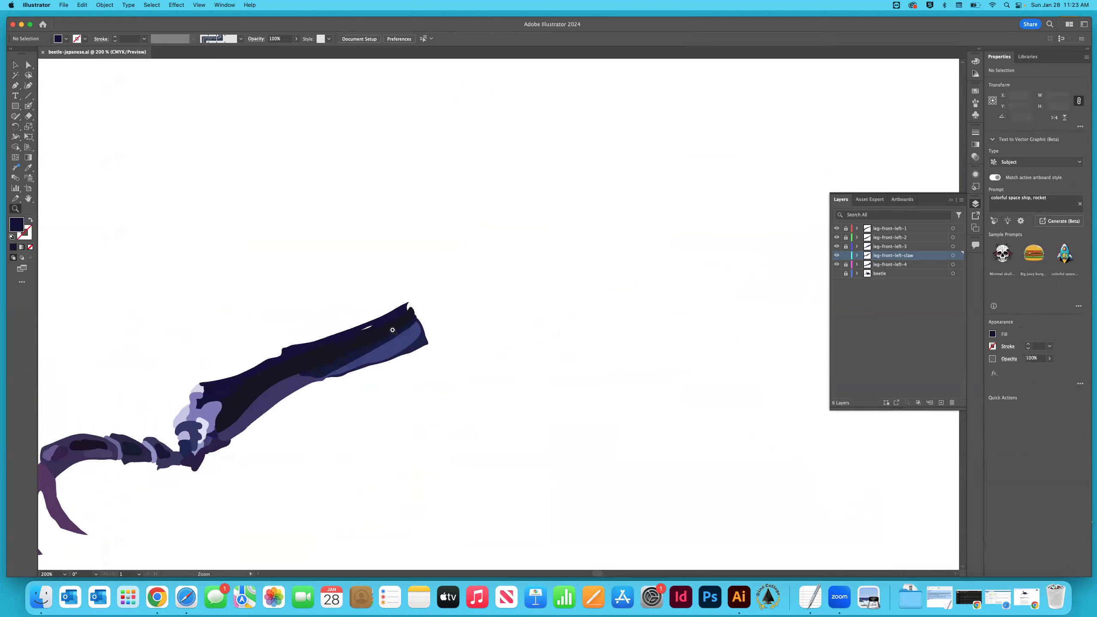
left_click(369, 327)
left_click(374, 335)
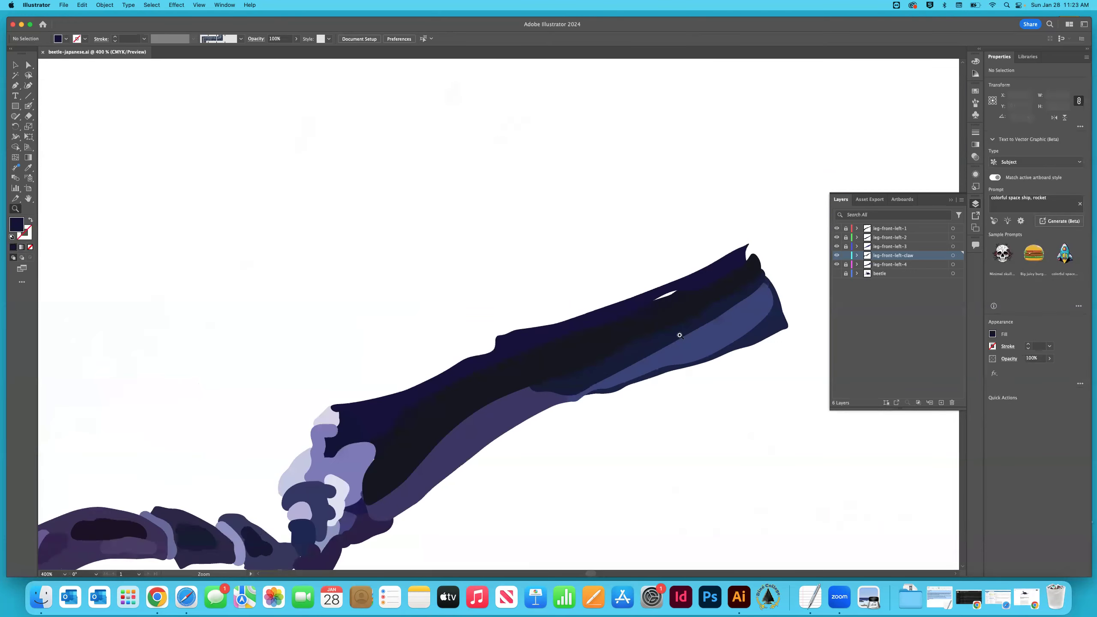
left_click(687, 295)
left_click_drag(483, 314, 476, 315)
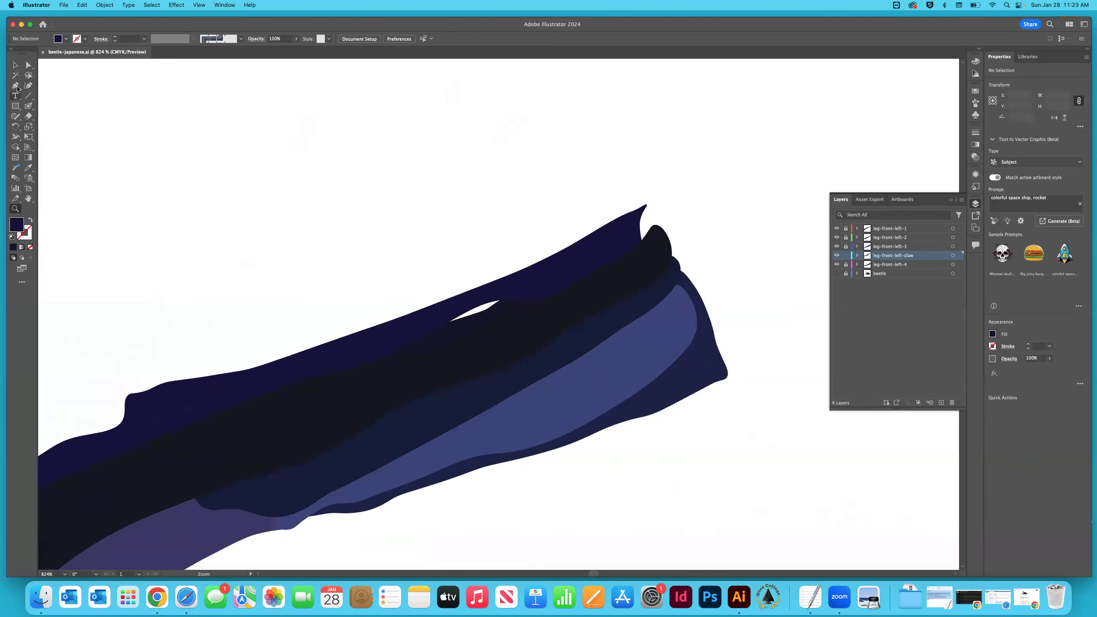
left_click(15, 65)
left_click(516, 298)
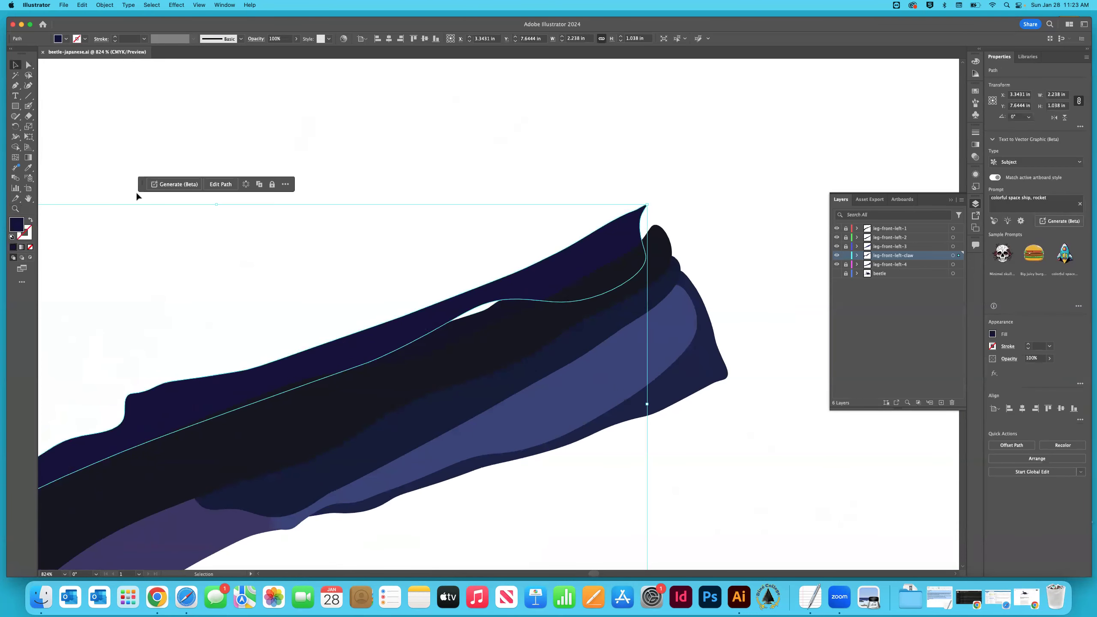
key("a")
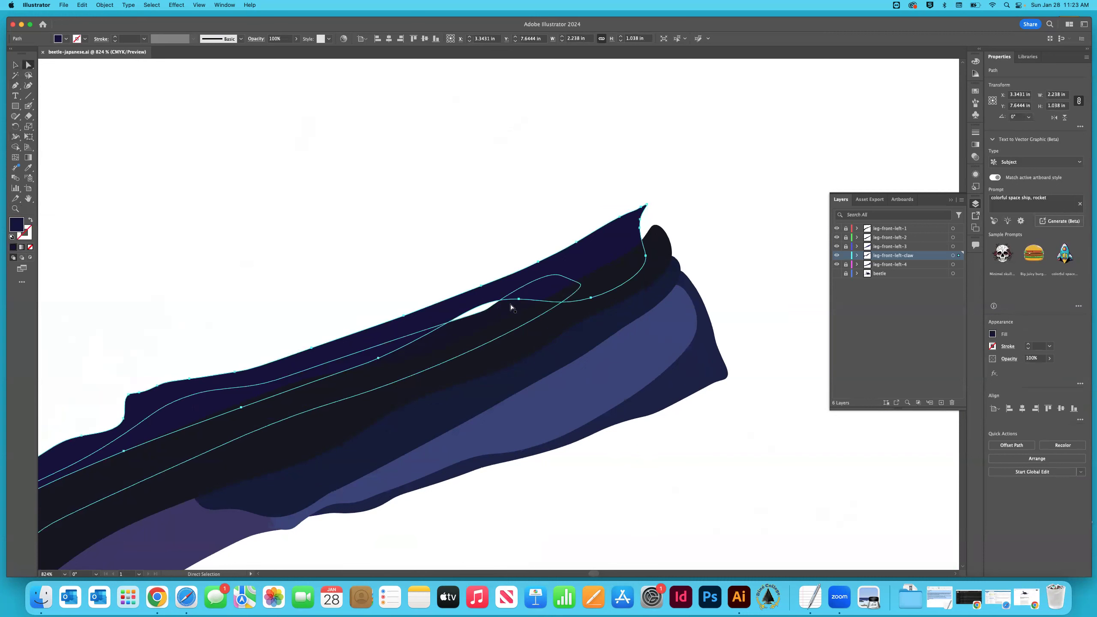
left_click_drag(518, 299, 479, 325)
key("super+z")
left_click(476, 308)
left_click(325, 247)
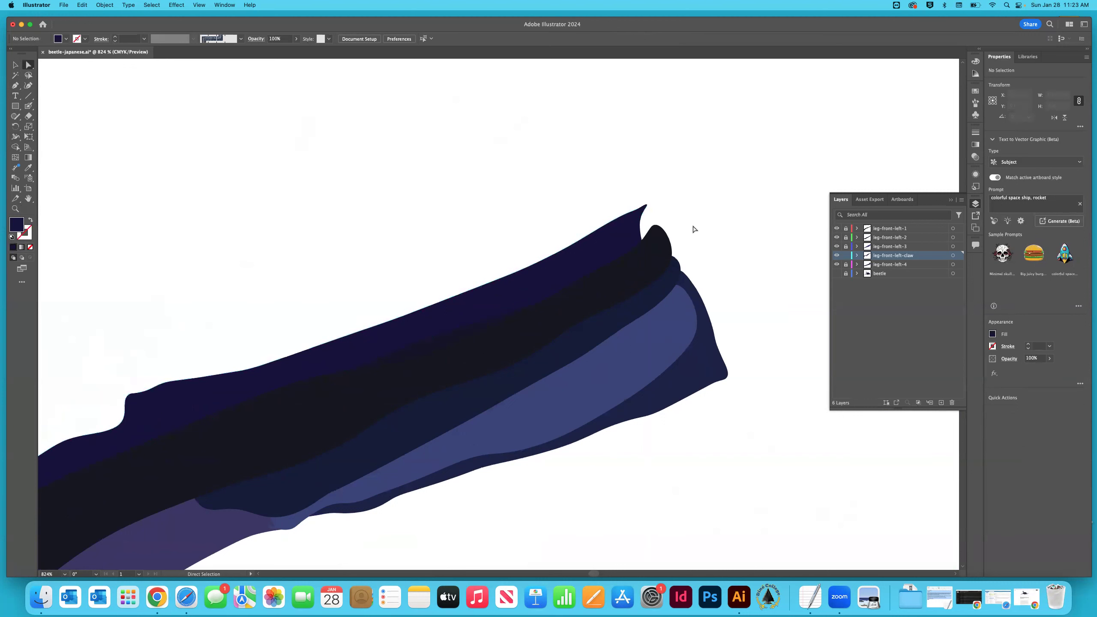
Show the beetle photo again and sample the dark red of the joint's outer lobe as the fill.
left_click(838, 273)
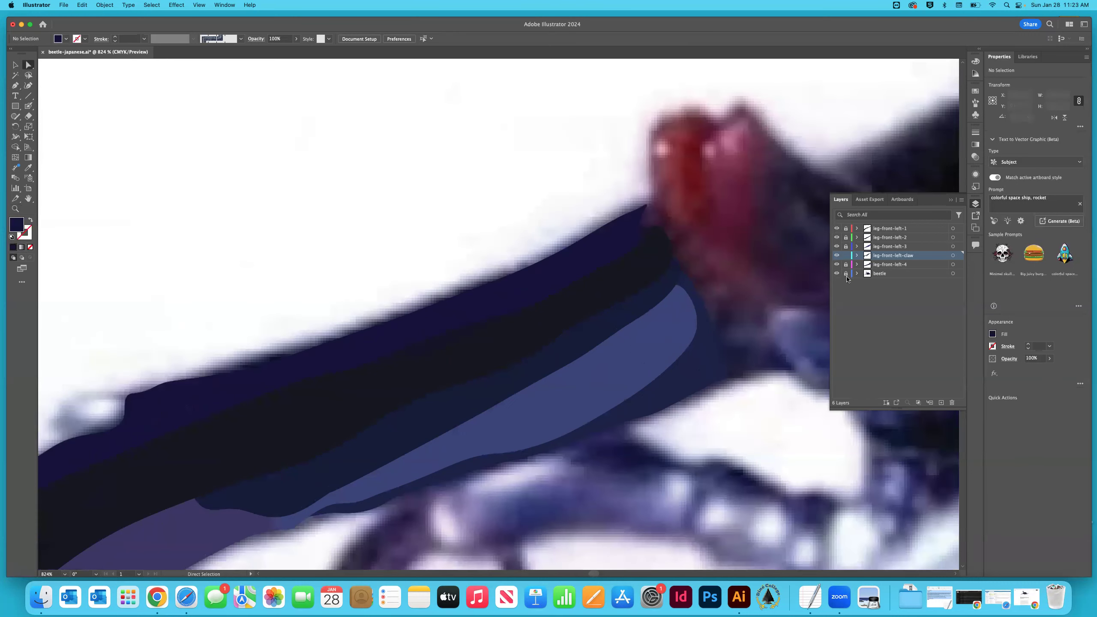
key("super+minus")
key("super+minus")
key("super+minus")
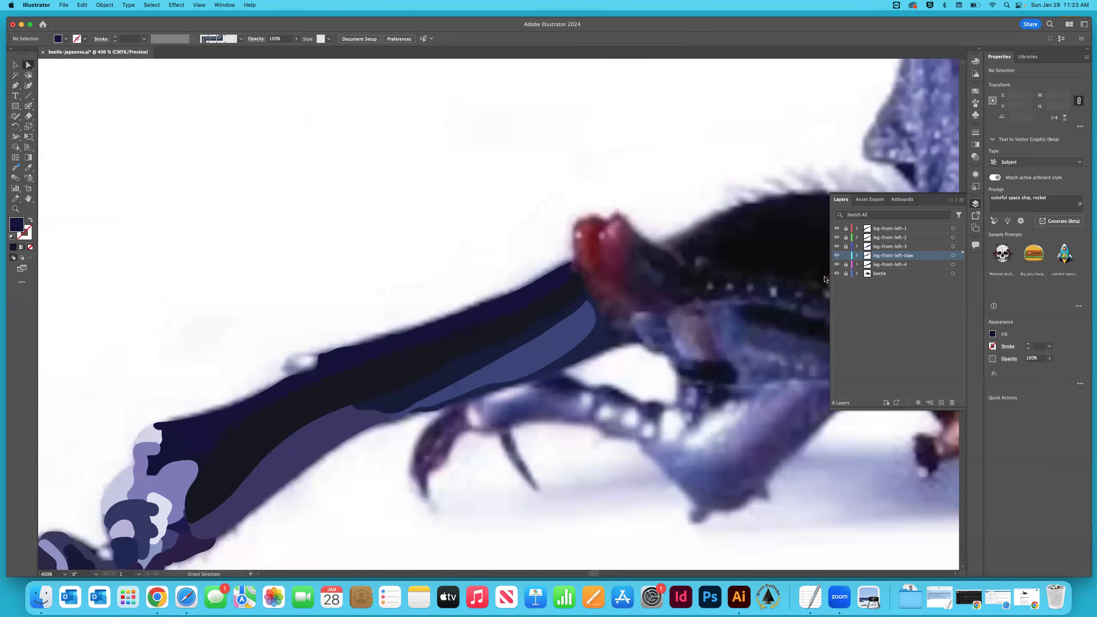
scroll(718, 277, "right", 10)
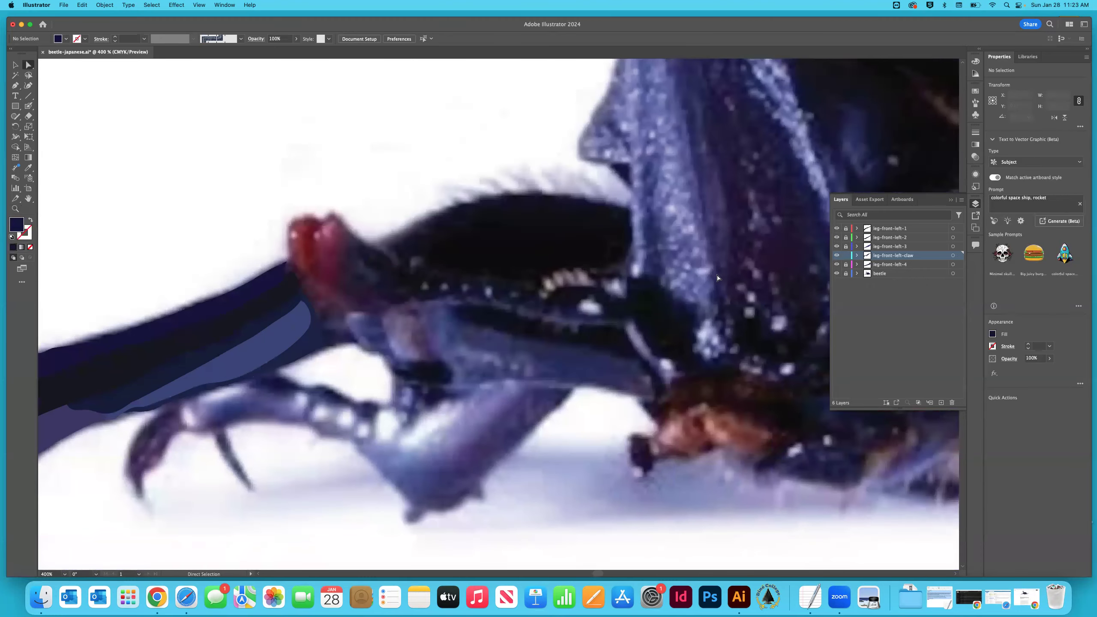
scroll(717, 277, "down", 4)
scroll(718, 278, "up", 6)
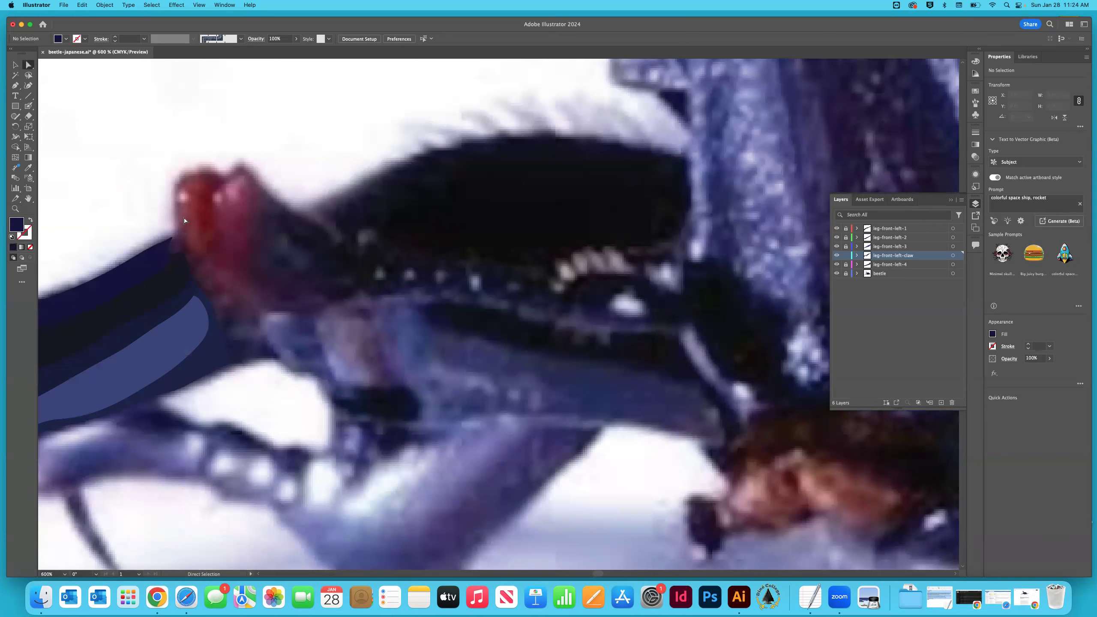
key("z")
left_click_drag(185, 210, 244, 229)
scroll(222, 226, "left", 10)
scroll(222, 227, "up", 2)
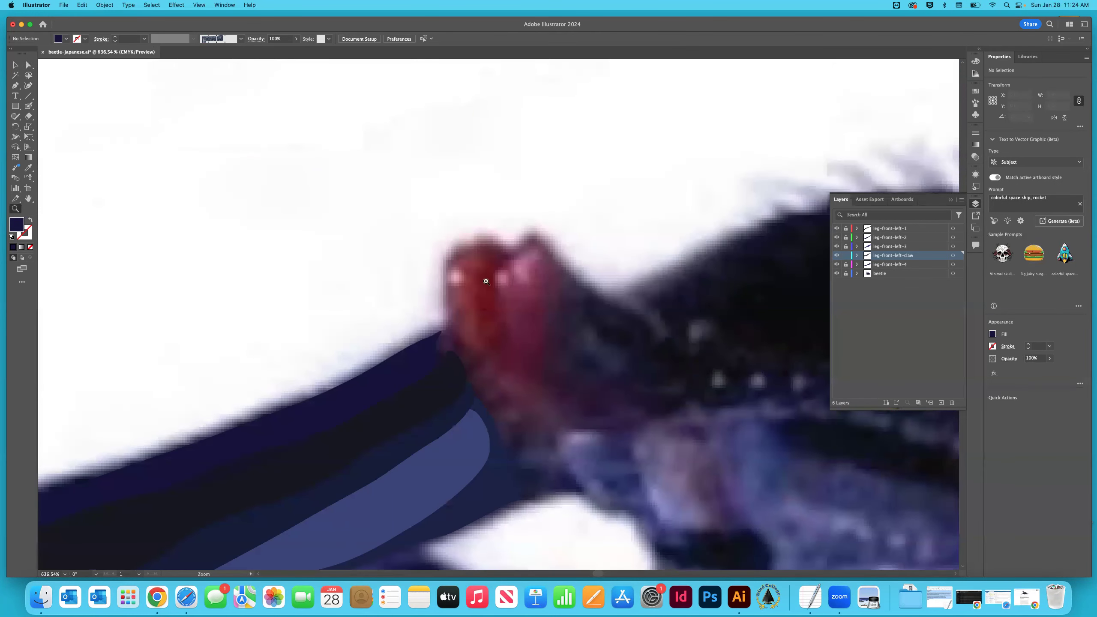
left_click(514, 292)
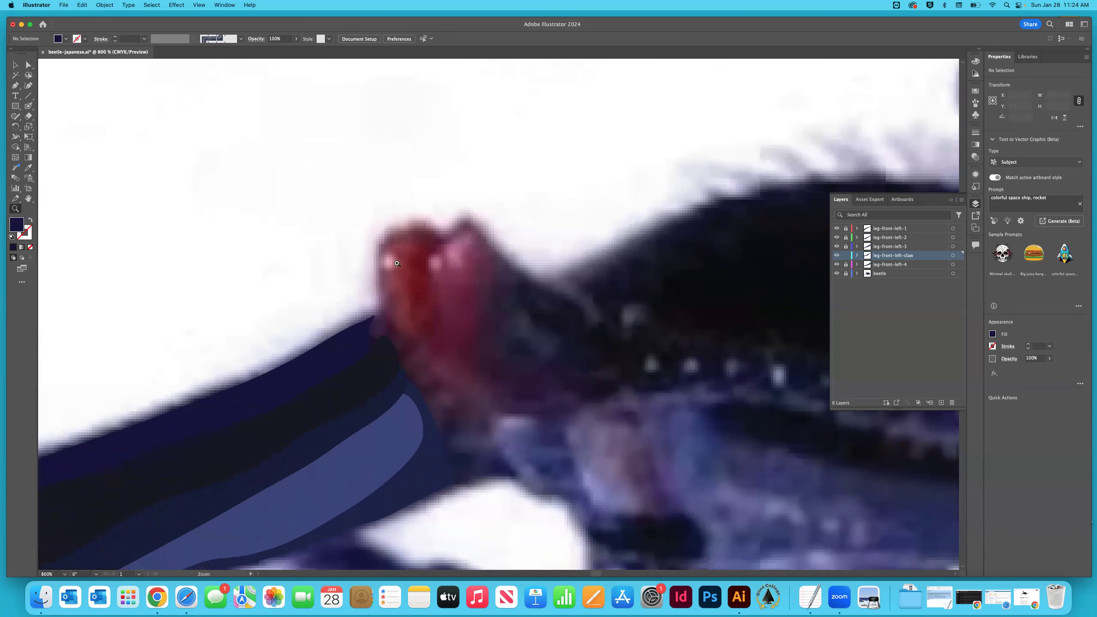
left_click(15, 85)
key("i")
left_click(409, 252)
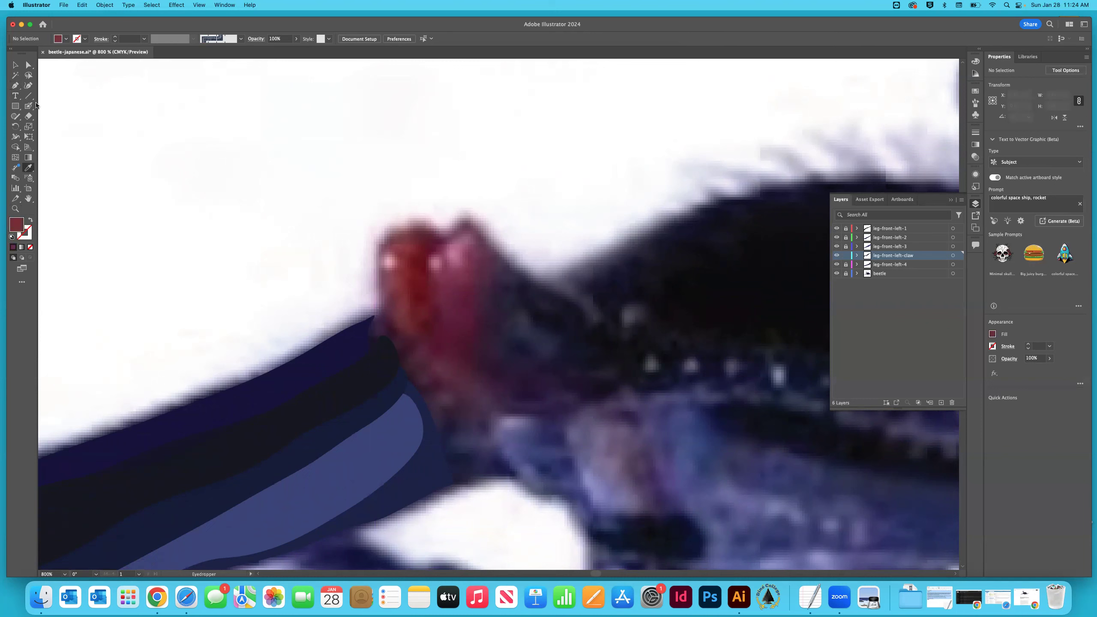
Start a dark red Curvature outline over the rounded top of the joint's outer lobe and down its outer side.
left_click(29, 86)
left_click(440, 243)
left_click(425, 224)
left_click(414, 223)
left_click(403, 225)
left_click(395, 232)
left_click(384, 244)
left_click(381, 261)
left_click(382, 302)
Continue the red outline from the navy shape's corner diagonally along the leg's end to a narrow lower tip.
left_click(376, 311)
left_click(391, 321)
left_click(405, 332)
left_click(423, 355)
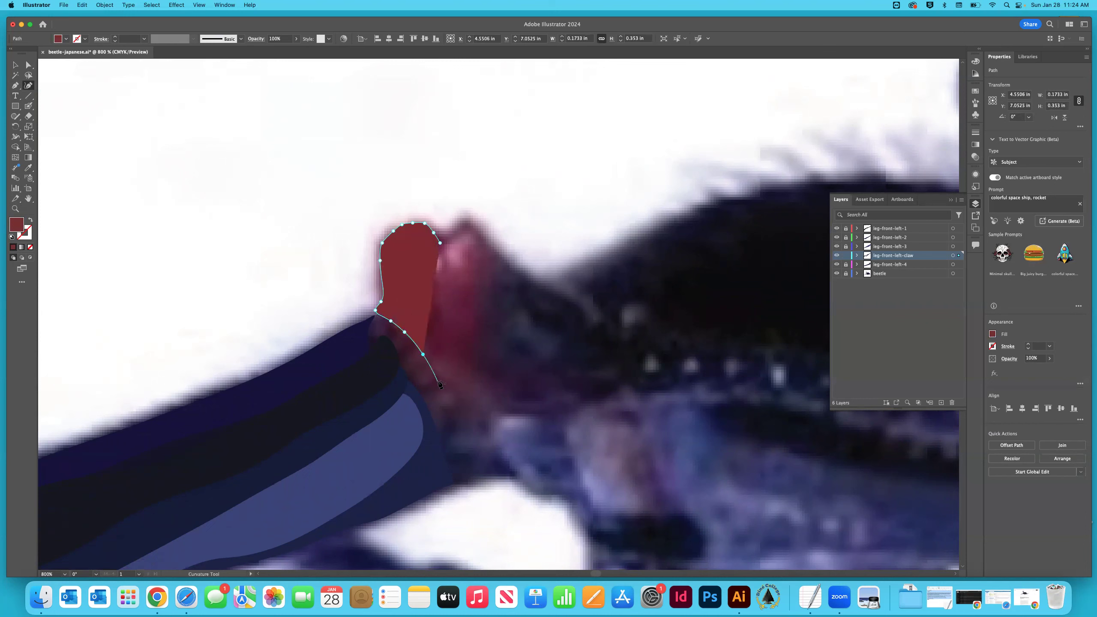
left_click(442, 383)
left_click(452, 395)
left_click(459, 398)
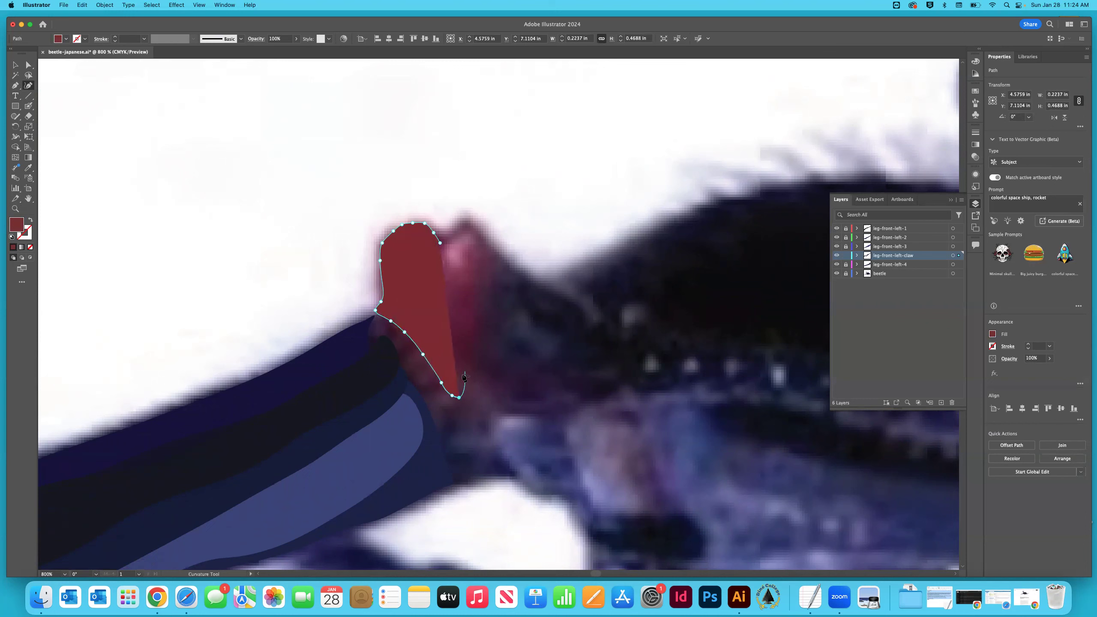
Bring the red outline back up the lobe's inner side, close it at its starting point, and deselect it.
left_click(432, 310)
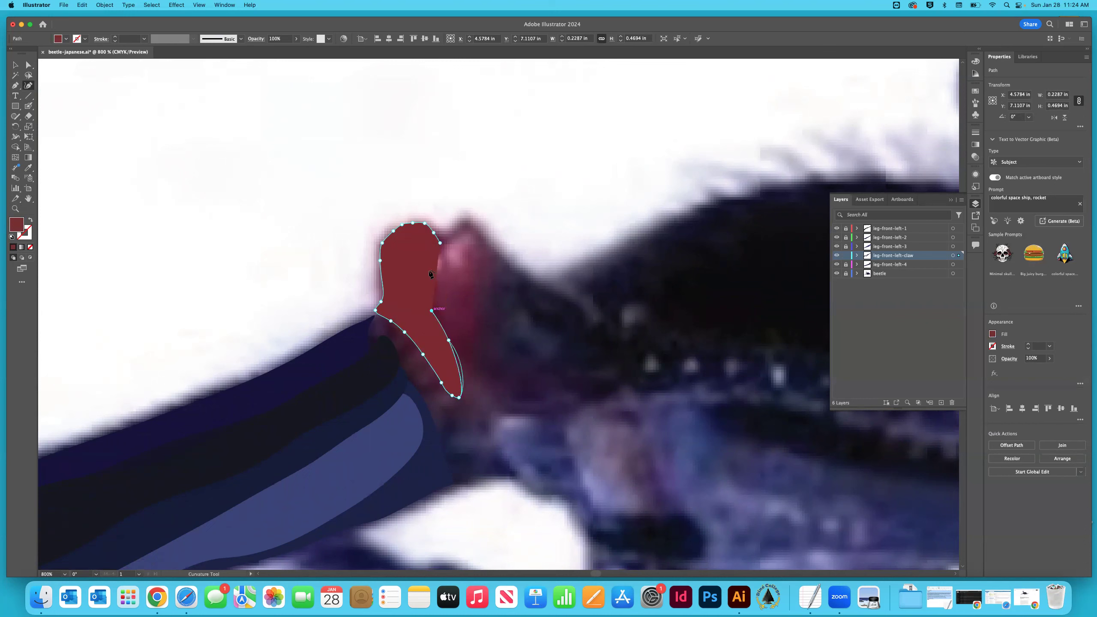
left_click(426, 269)
left_click(435, 255)
left_click(440, 244)
left_click(15, 65)
left_click(306, 216)
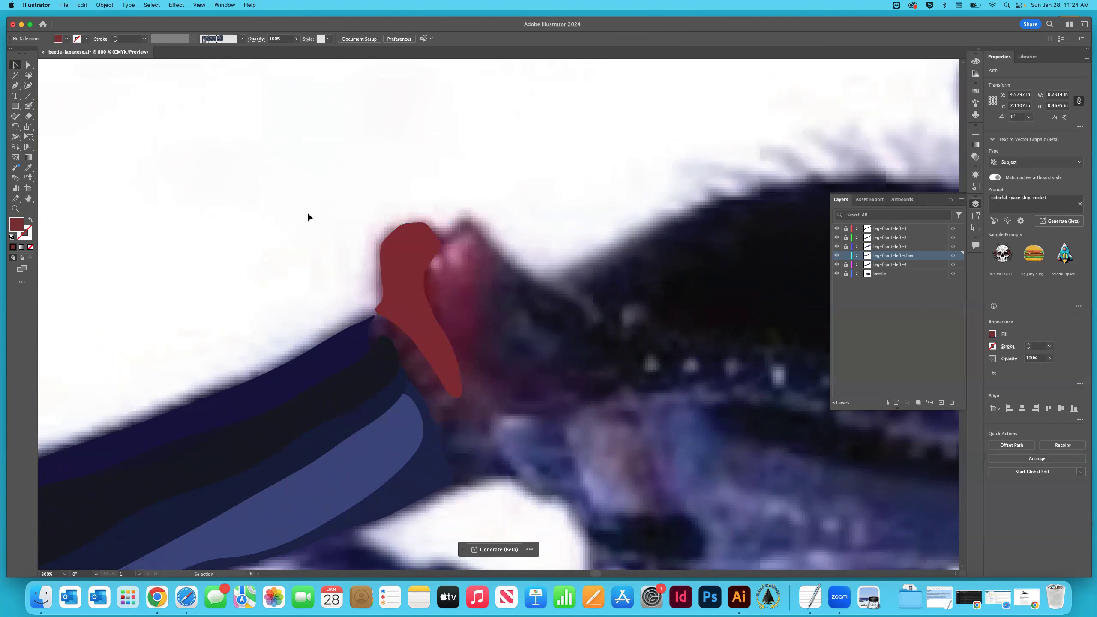
Sample the plum of the joint's inner lobe and start a Curvature outline over its pointed top and down its right side.
key("i")
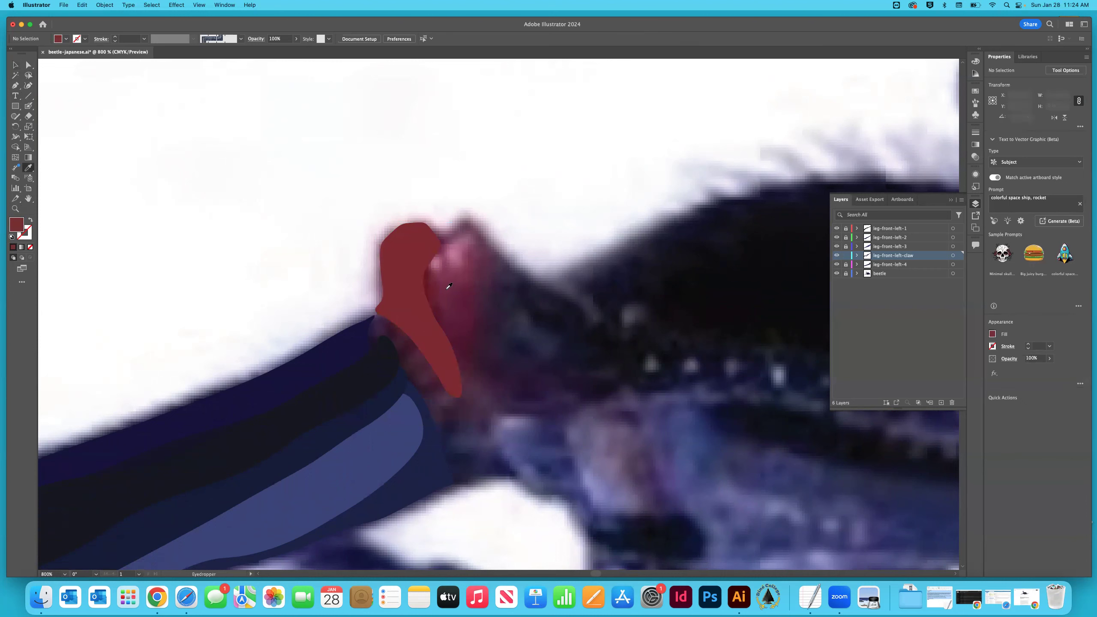
left_click(29, 85)
left_click(434, 246)
left_click(448, 240)
left_click(477, 231)
left_click(478, 248)
left_click(475, 267)
left_click(473, 306)
left_click(479, 329)
Round the plum outline's lower tip, close it up the left side as a shape about 0.18 × 0.41 in, and deselect it.
left_click(472, 357)
left_click(467, 373)
left_click(454, 375)
left_click(436, 336)
left_click(418, 295)
left_click(416, 258)
left_click(434, 247)
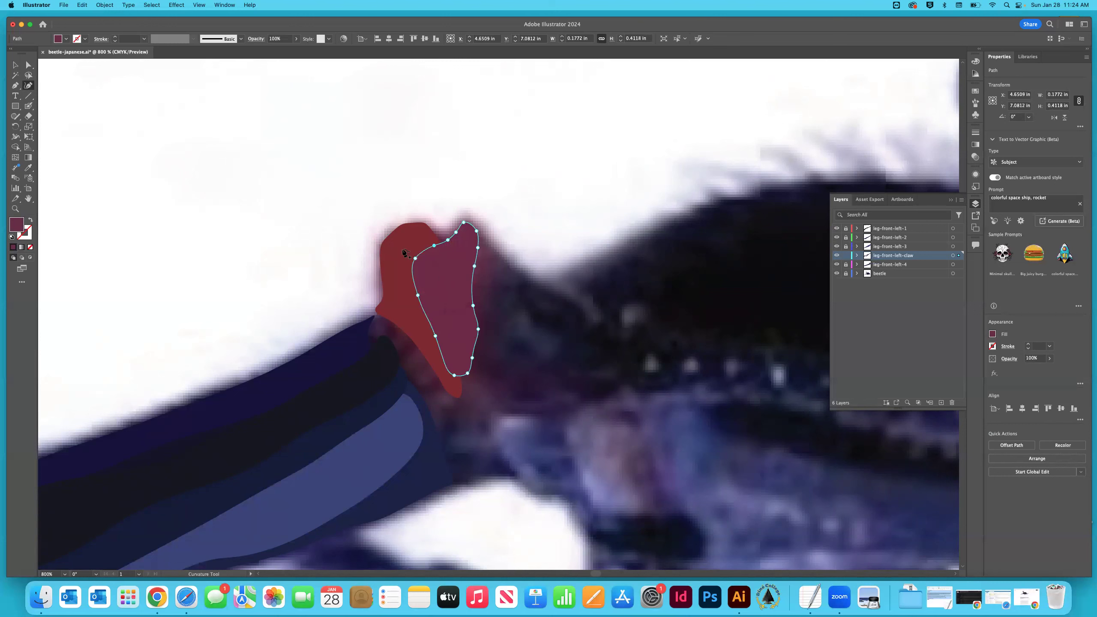
left_click(14, 65)
left_click(244, 140)
Send the plum inner lobe to the back so it sits behind the red outer lobe, and deselect it.
left_click(461, 257)
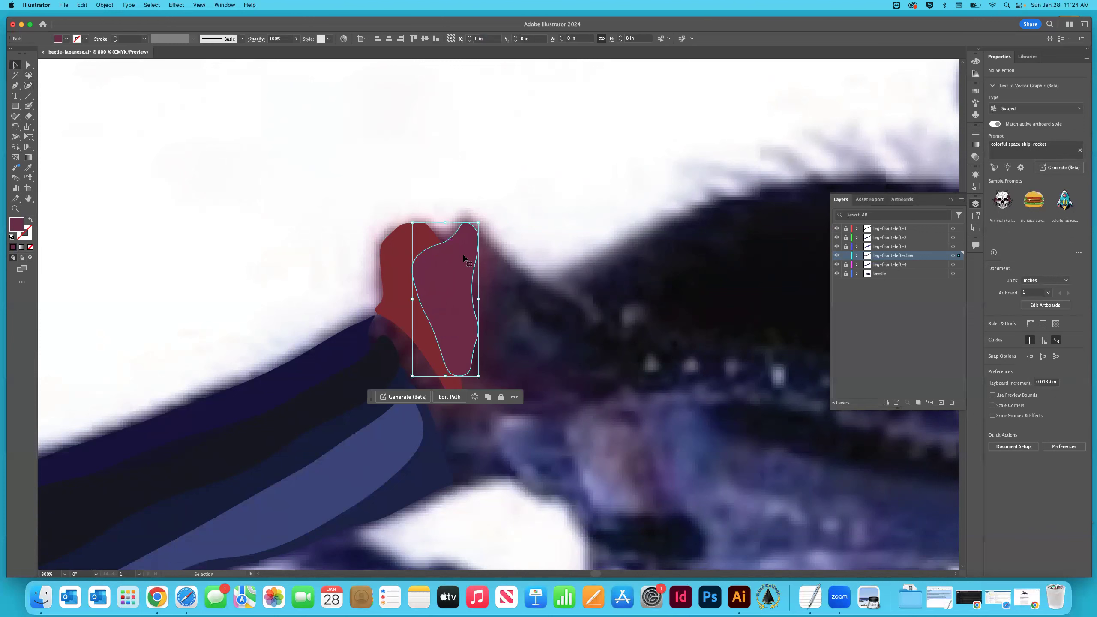
right_click(462, 255)
mouse_move(480, 490)
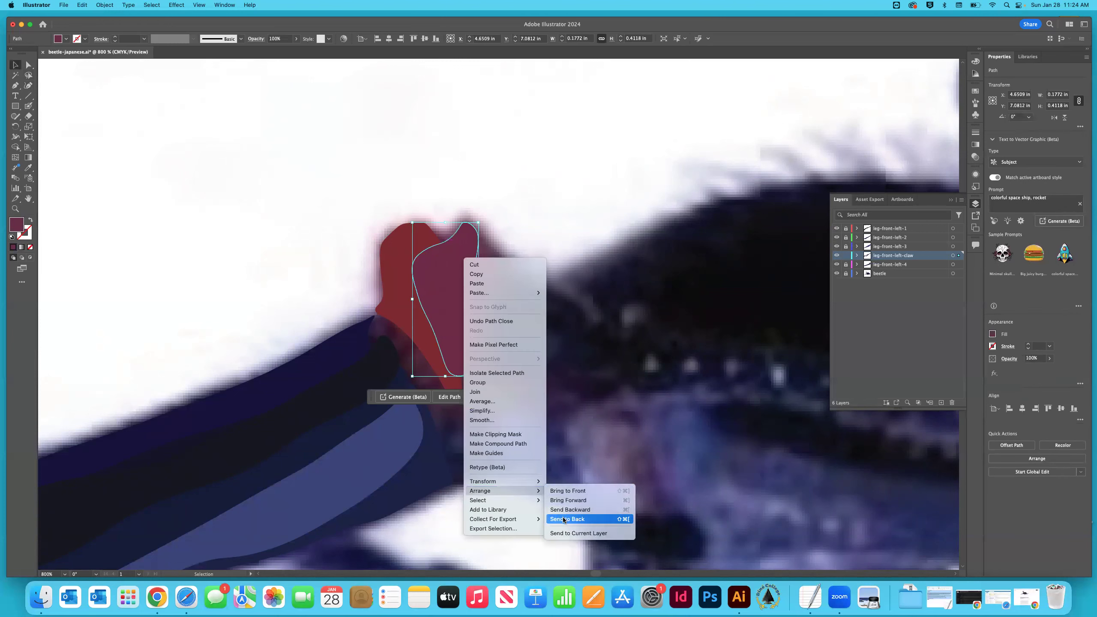
left_click(575, 519)
left_click(337, 274)
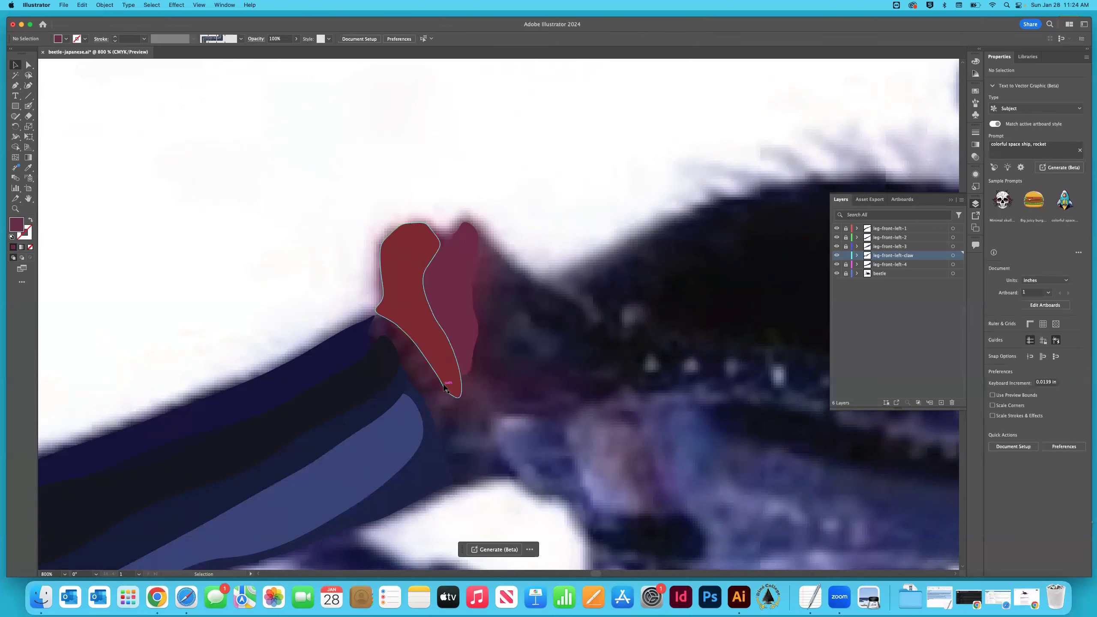
Sample the dark maroon between leg and outer lobe and paint a curved Blob Brush band there, about 0.23 × 0.32 in.
key("i")
left_click(418, 358)
left_click(28, 106)
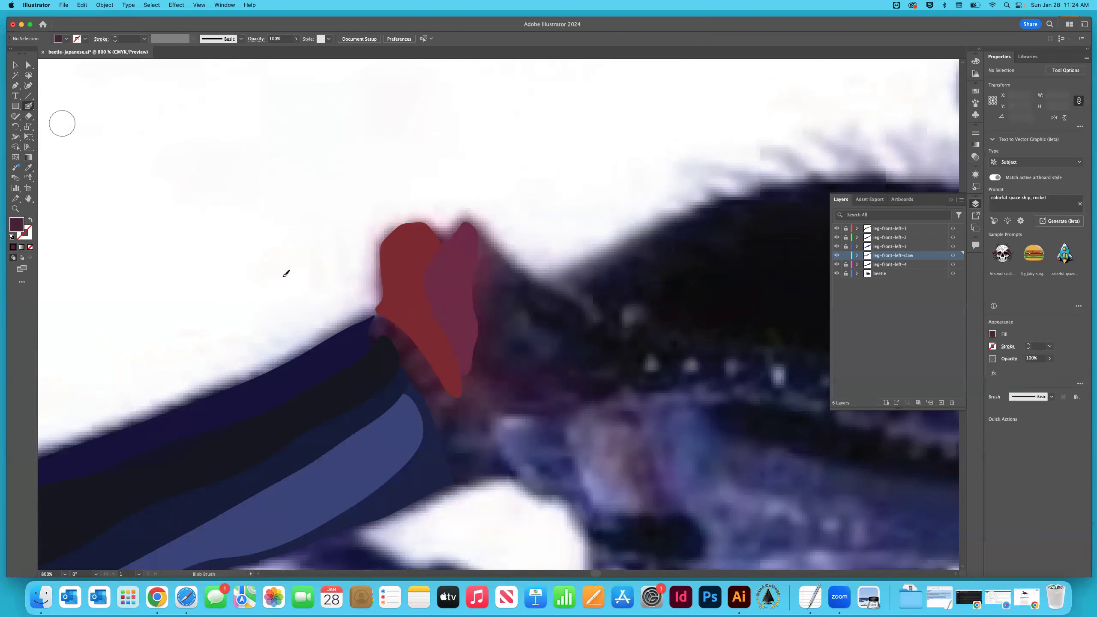
mouse_move(391, 324)
left_mouse_down()
mouse_move(423, 359)
mouse_move(436, 415)
mouse_move(390, 336)
left_mouse_up()
left_click(15, 65)
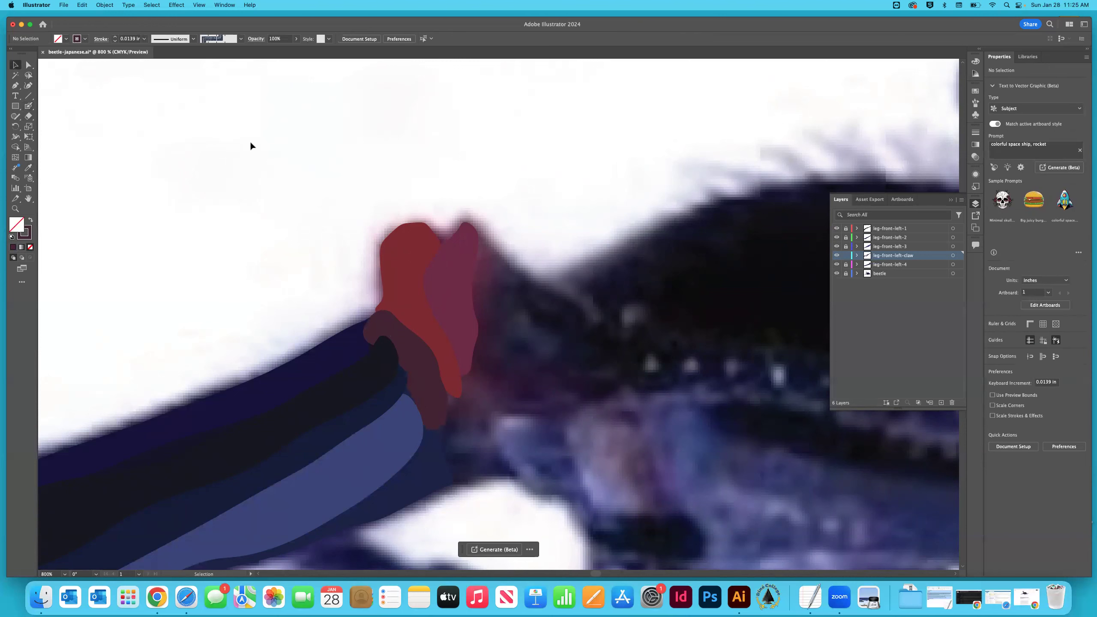
Send the maroon band to the back, behind the red lobe and the leg shapes, and deselect it.
left_click(416, 359)
right_click(417, 360)
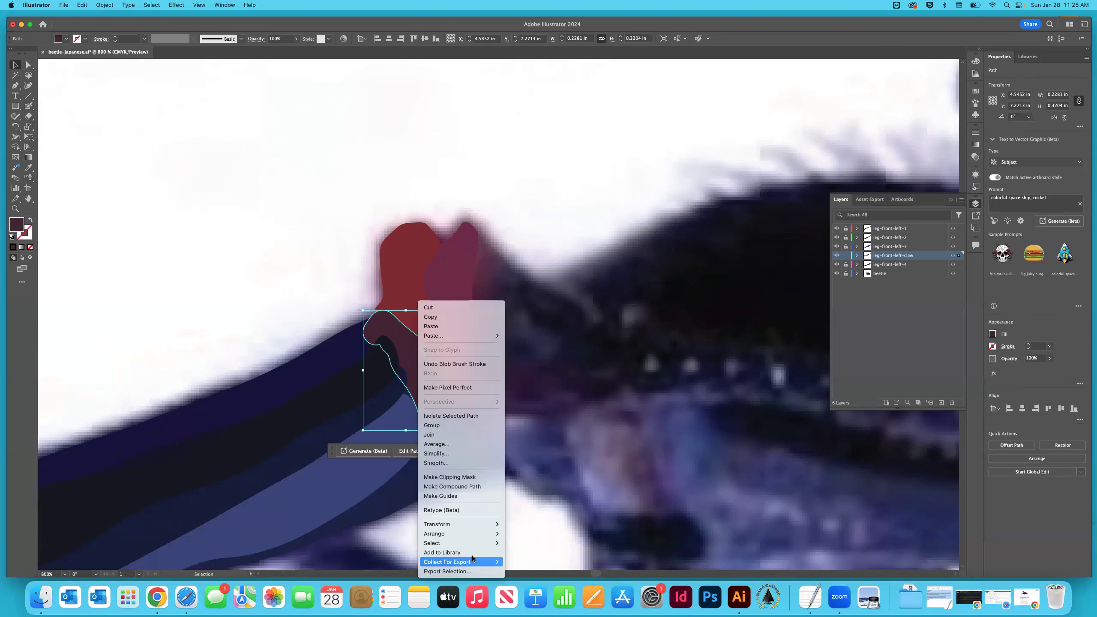
mouse_move(474, 534)
left_click(528, 558)
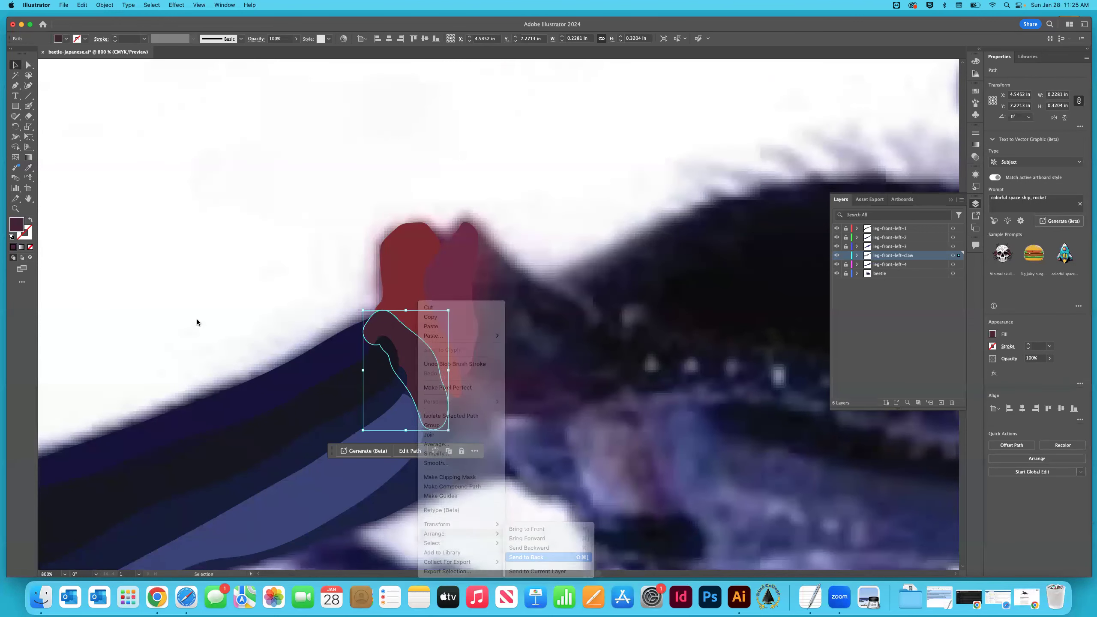
left_click(179, 270)
Sample the dark plum at the inner lobe's right edge and paint a Blob Brush strip down it, about 0.10 × 0.25 in.
scroll(288, 266, "right", 5)
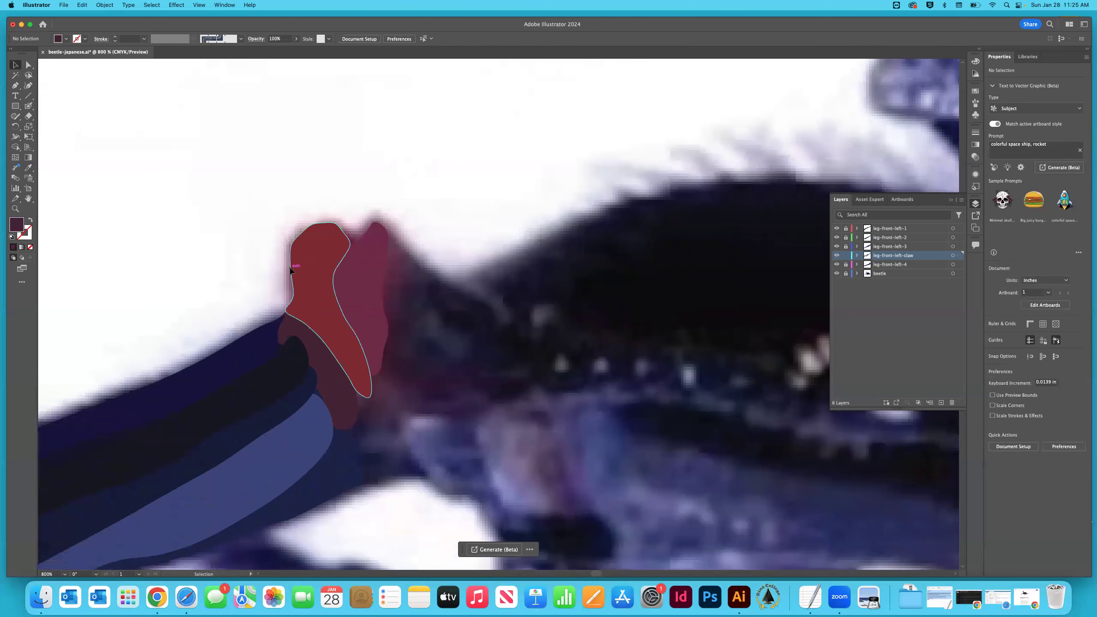
scroll(290, 270, "down", 1)
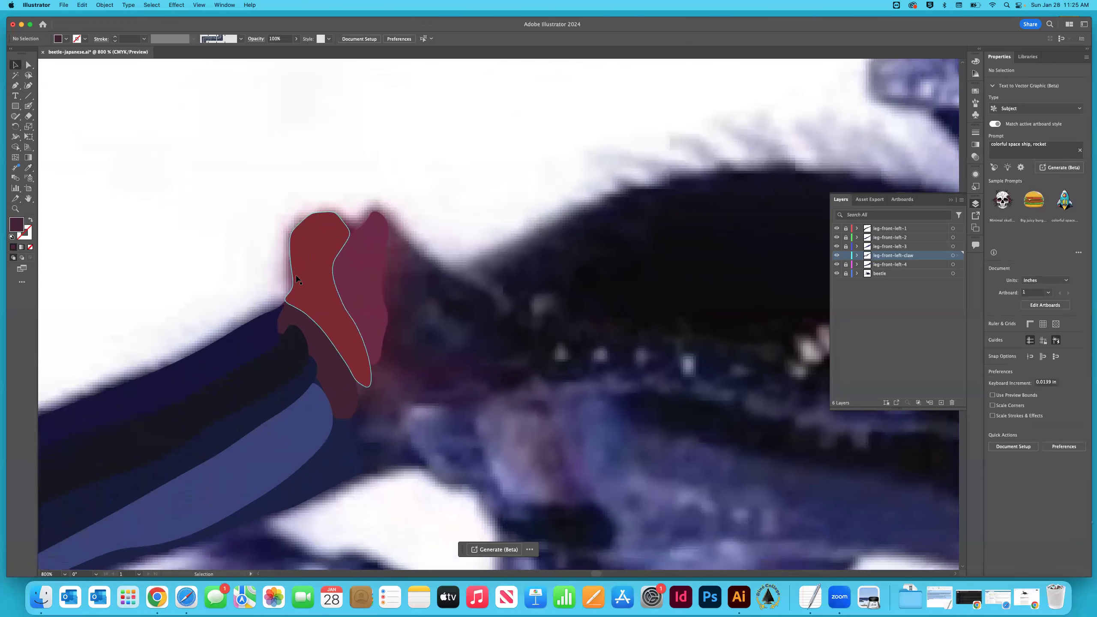
key("i")
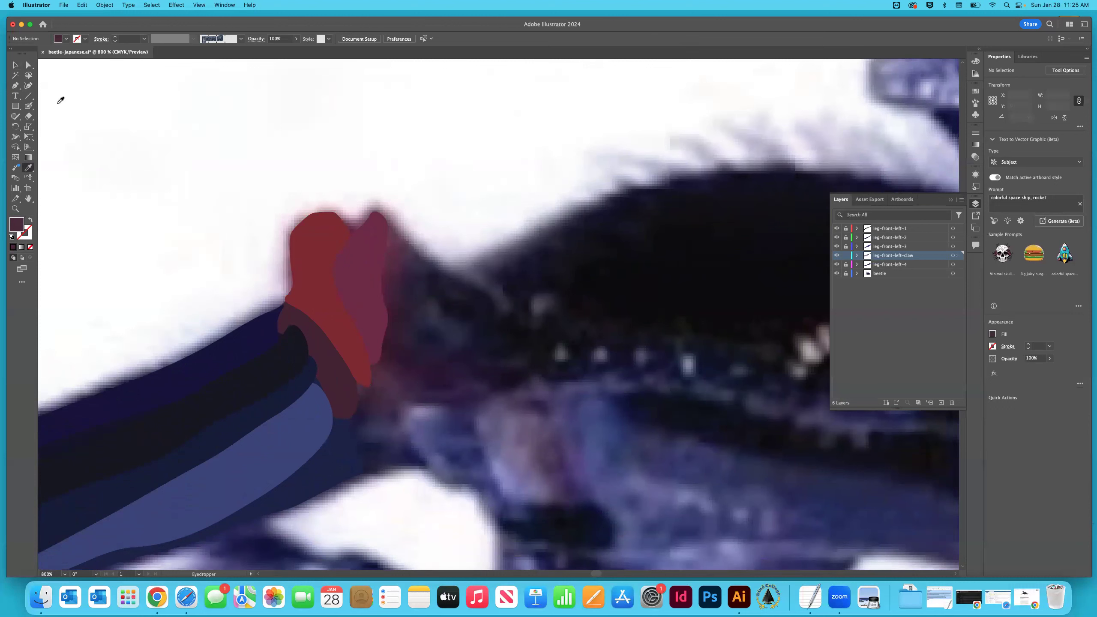
left_click(30, 106)
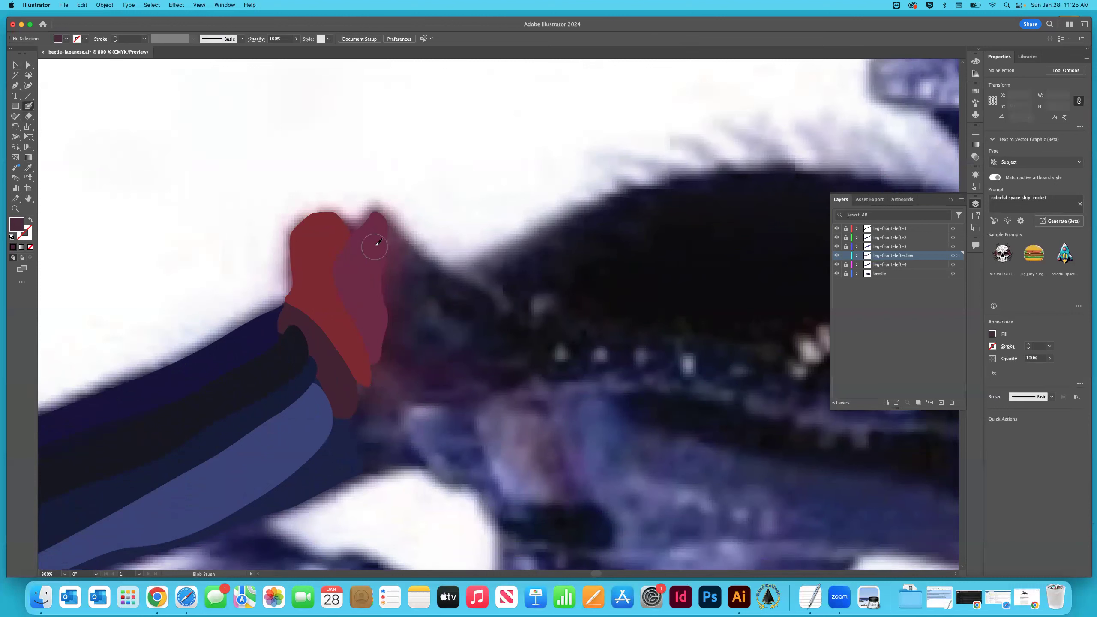
left_click_drag(385, 238, 379, 308)
key("shift+x")
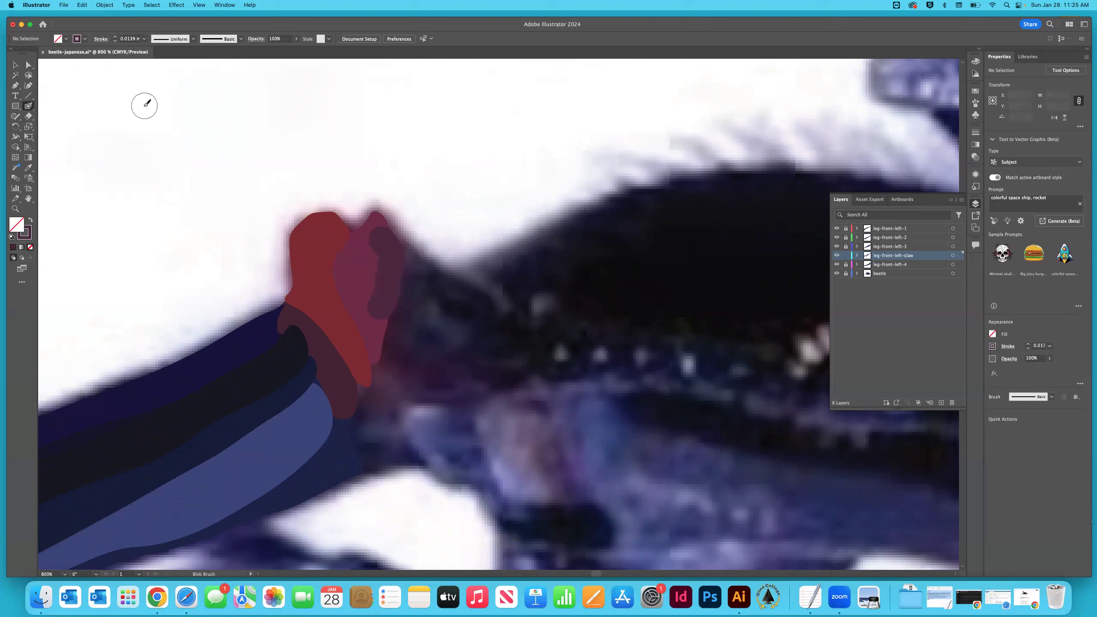
Send the dark plum strip to the back, behind the inner lobe, and deselect it.
left_click(16, 65)
left_click(388, 272)
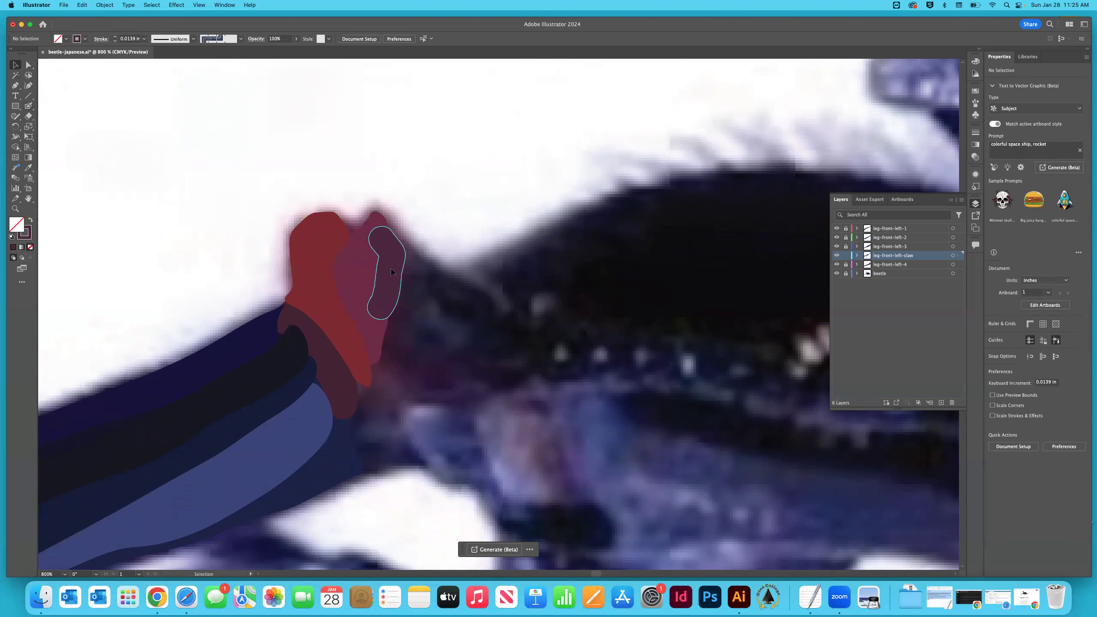
right_click(391, 270)
mouse_move(461, 502)
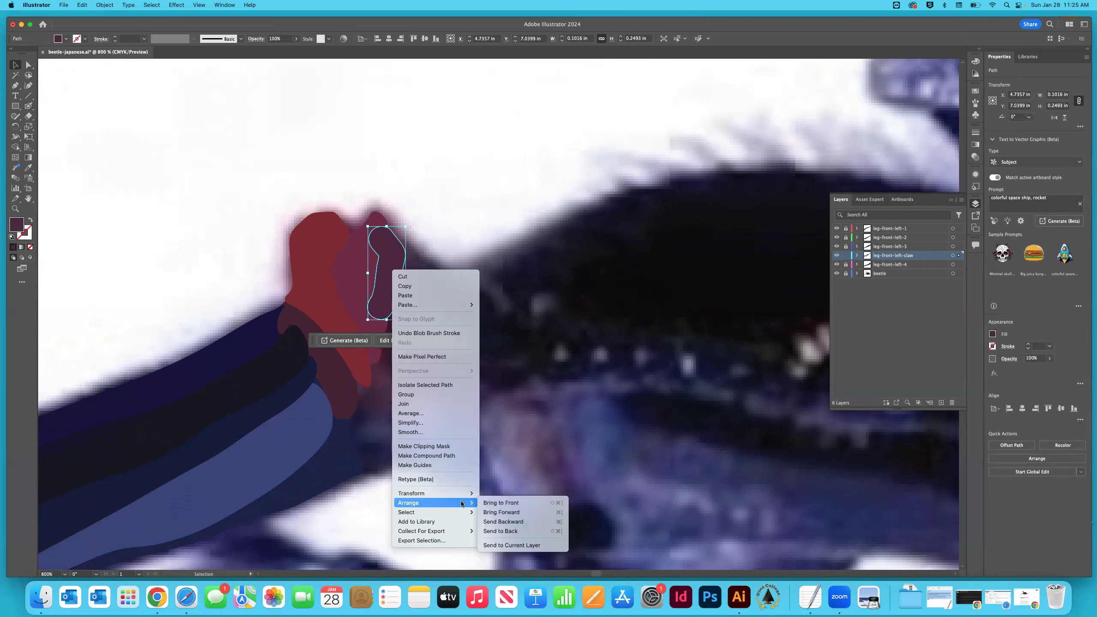
left_click(504, 531)
left_click(215, 271)
Sample the dull maroon below the lobes and paint a Blob Brush patch around their lower tips, about 0.18 × 0.16 in.
scroll(216, 272, "down", 2)
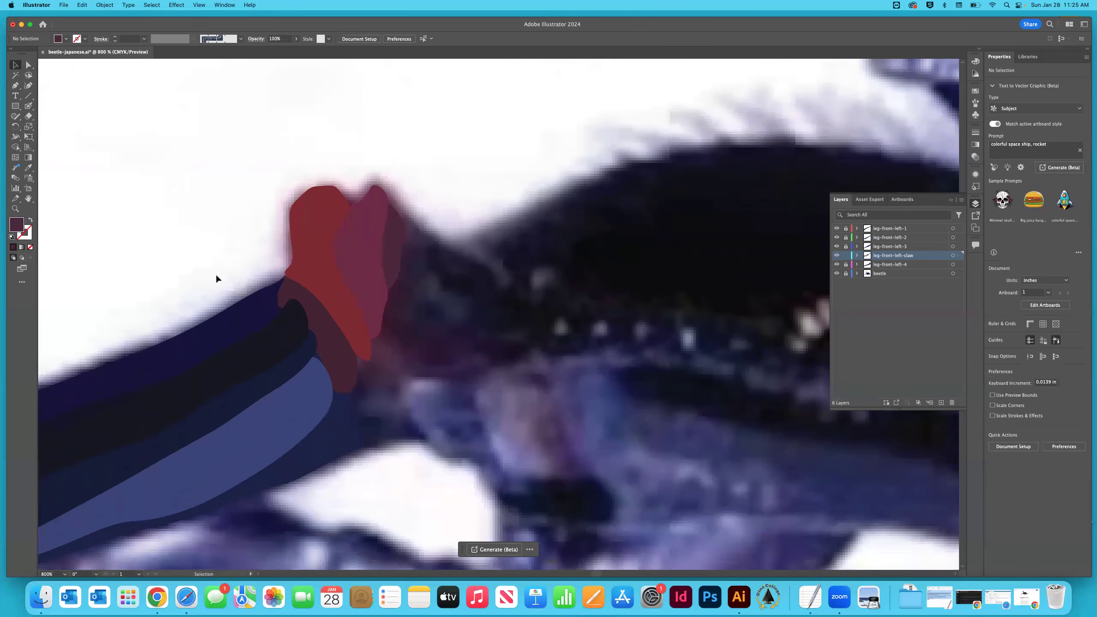
key("i")
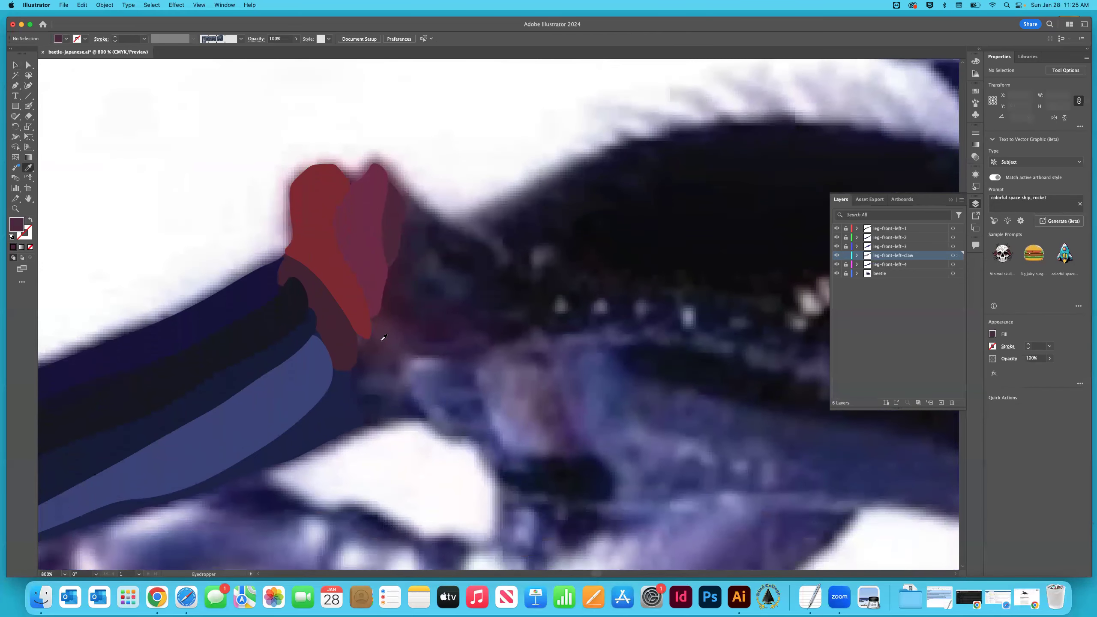
left_click(28, 106)
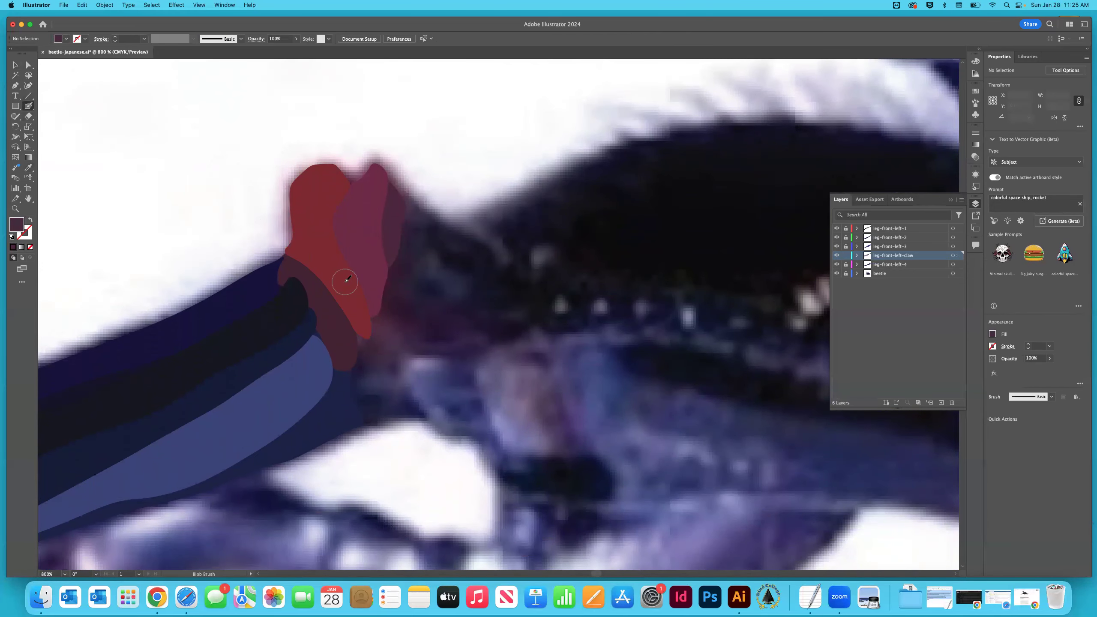
left_click_drag(363, 314, 391, 346)
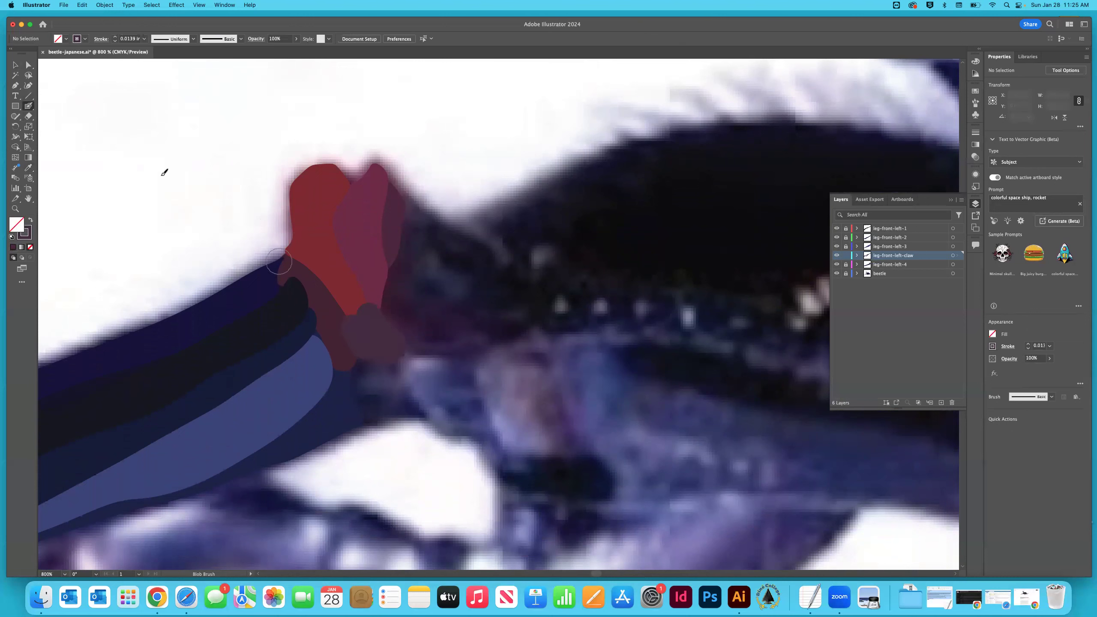
Send the dull maroon patch to the back, behind the lobes' lower tips, and deselect it.
left_click(15, 65)
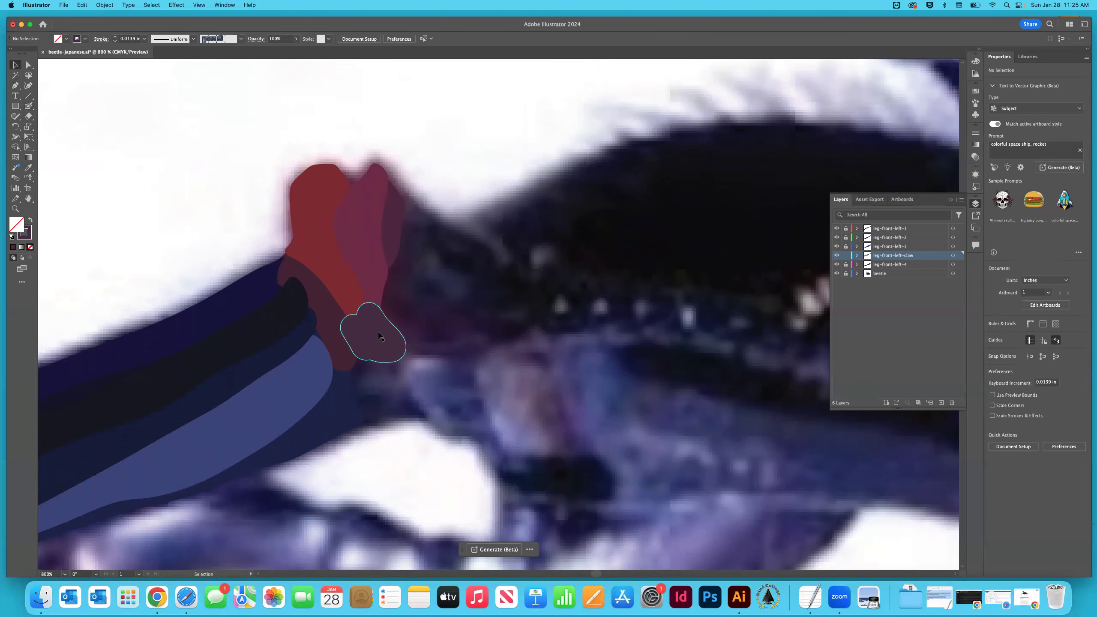
left_click(370, 324)
right_click(374, 331)
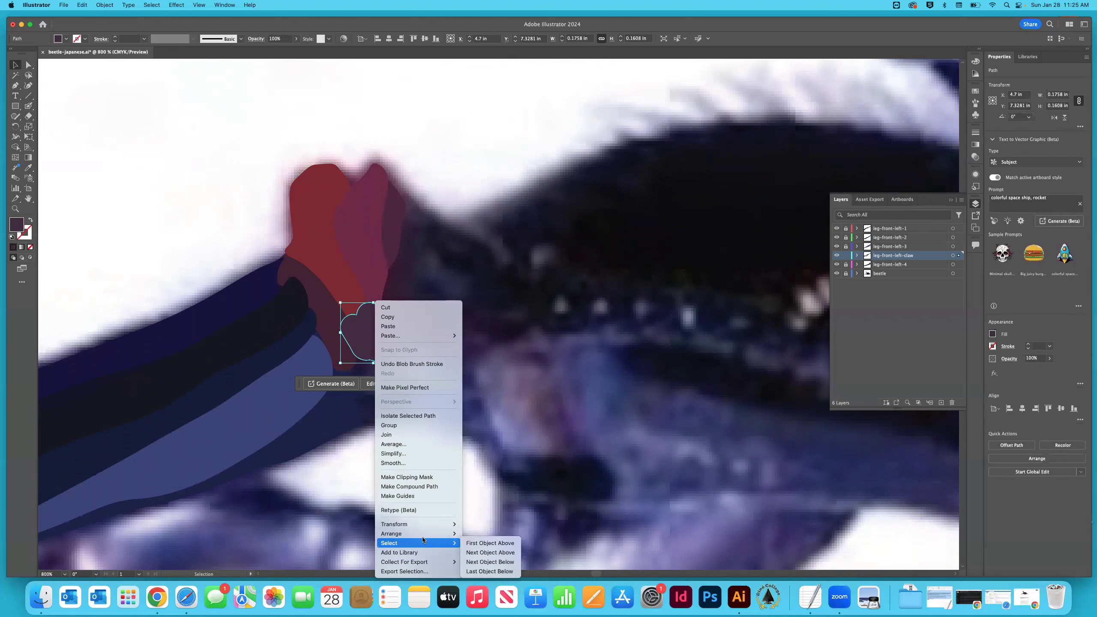
mouse_move(432, 534)
left_click(483, 557)
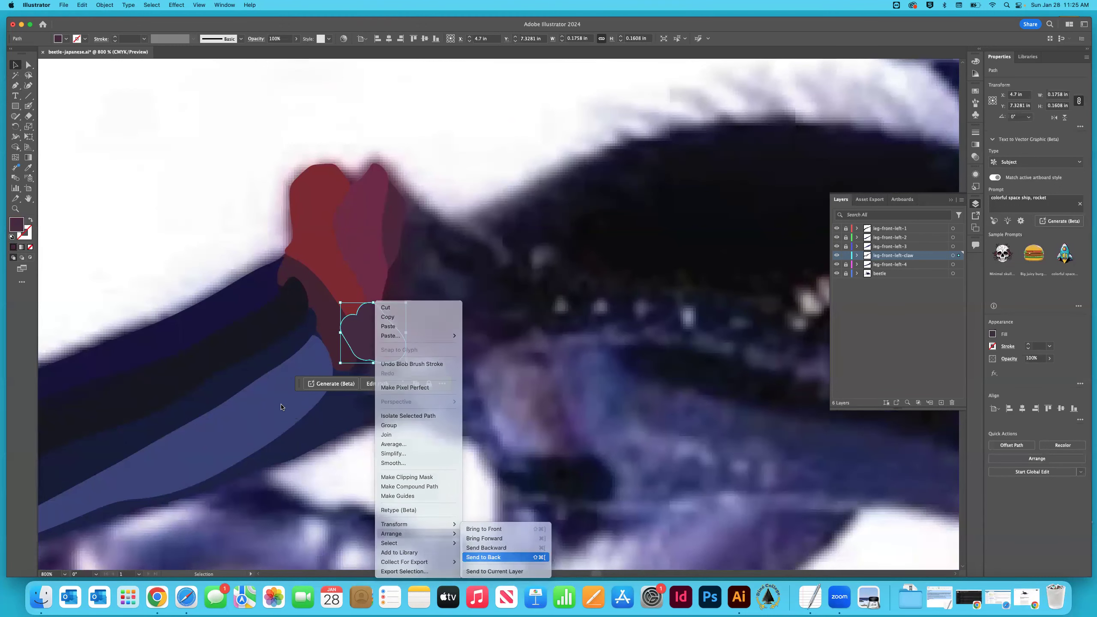
left_click(157, 257)
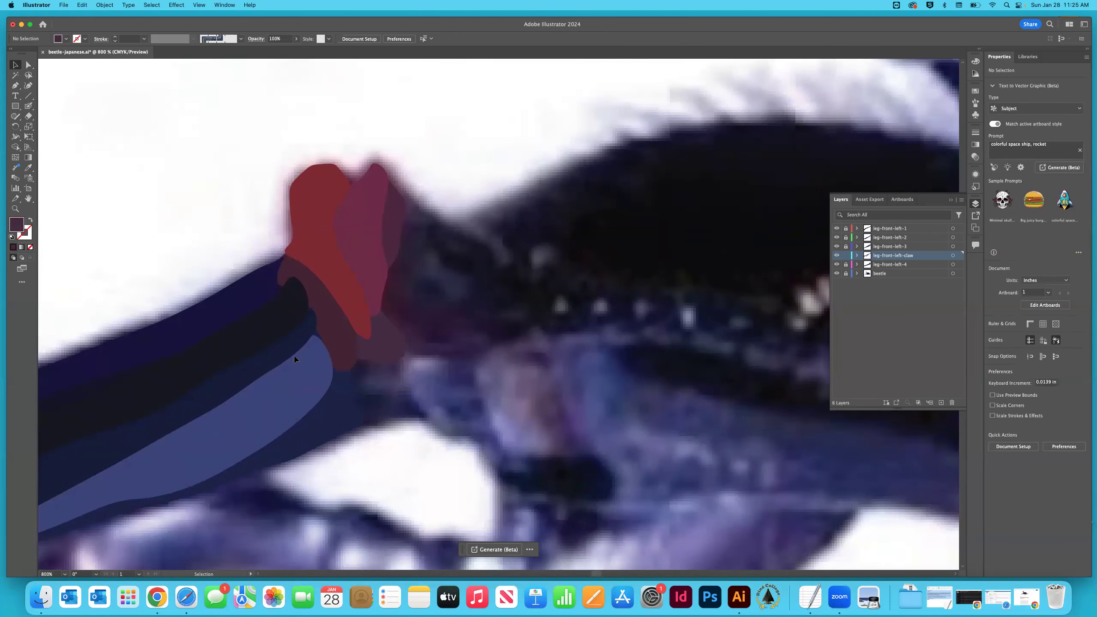
Sample the dark navy below the joint and fill that area with a Blob Brush patch about 0.22 × 0.21 in.
key("i")
left_click(377, 396)
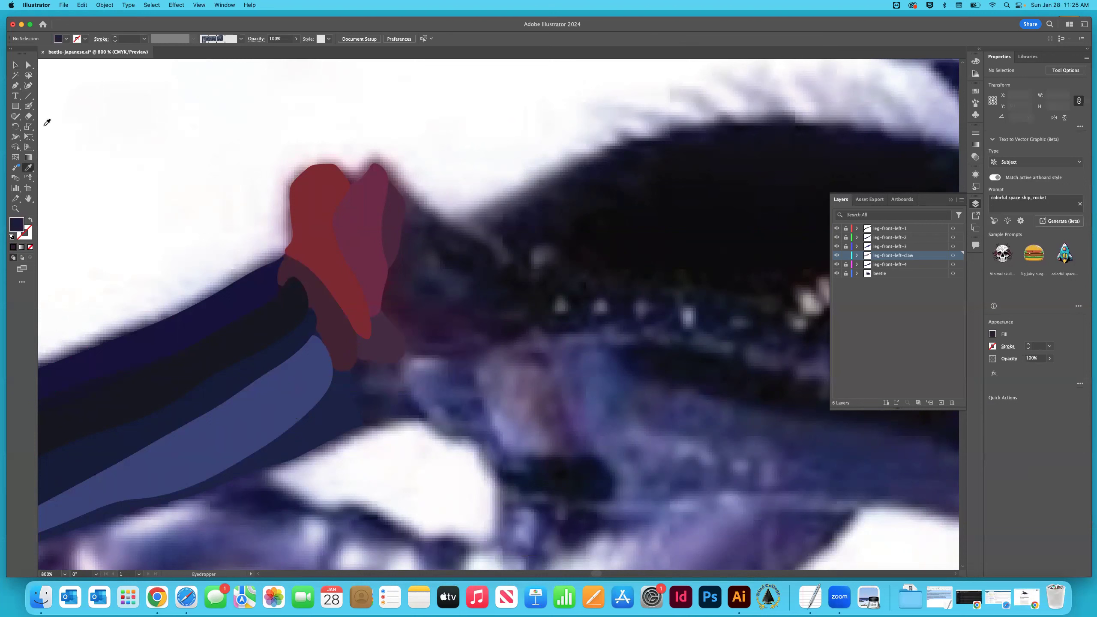
left_click(28, 106)
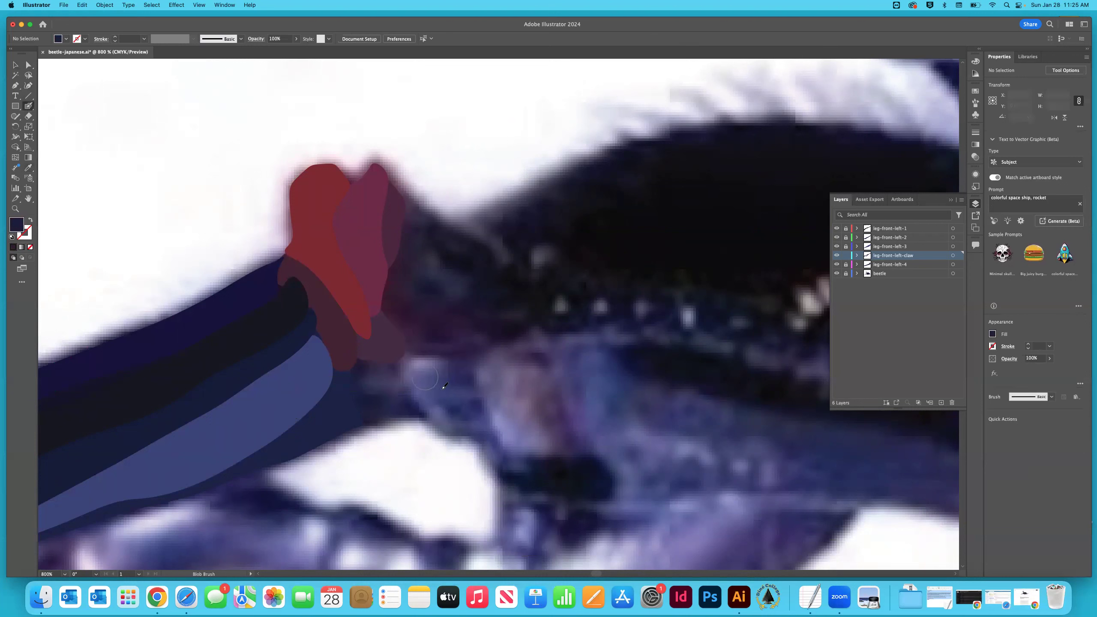
mouse_move(379, 358)
left_mouse_down()
mouse_move(413, 410)
mouse_move(373, 410)
mouse_move(358, 355)
left_mouse_up()
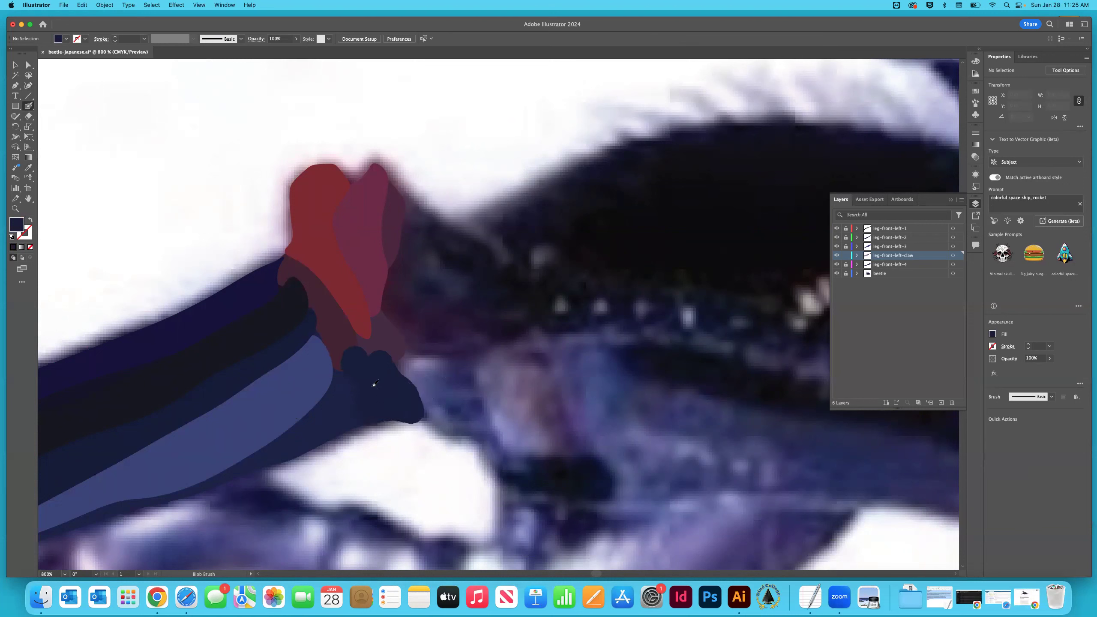
Send the dark navy patch to the back, behind the maroon patches, and deselect it.
left_click(15, 64)
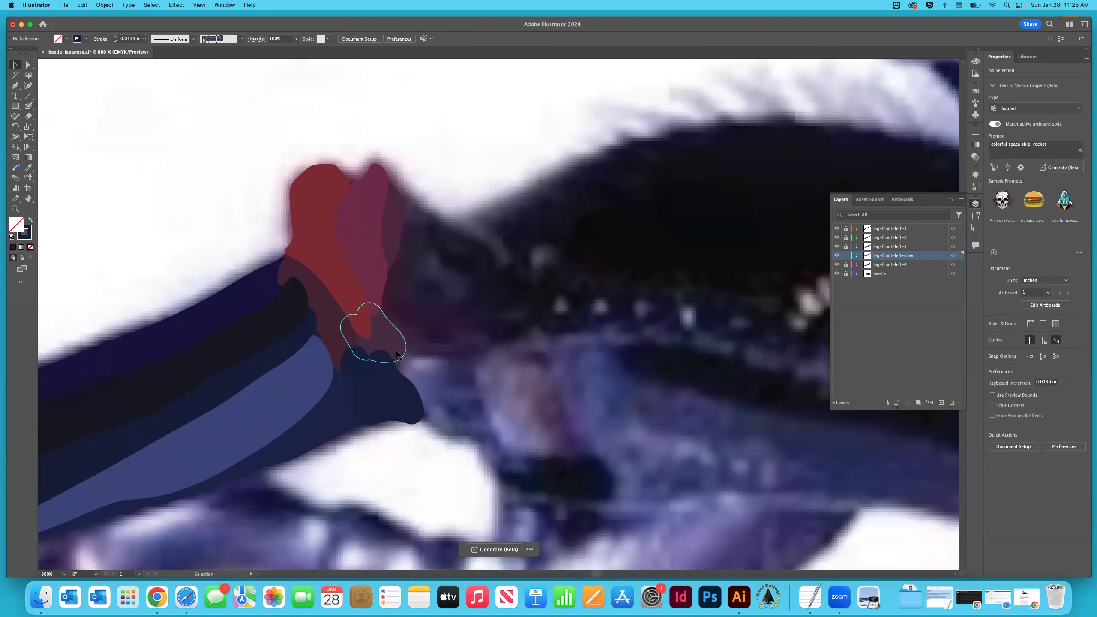
left_click(387, 375)
right_click(388, 375)
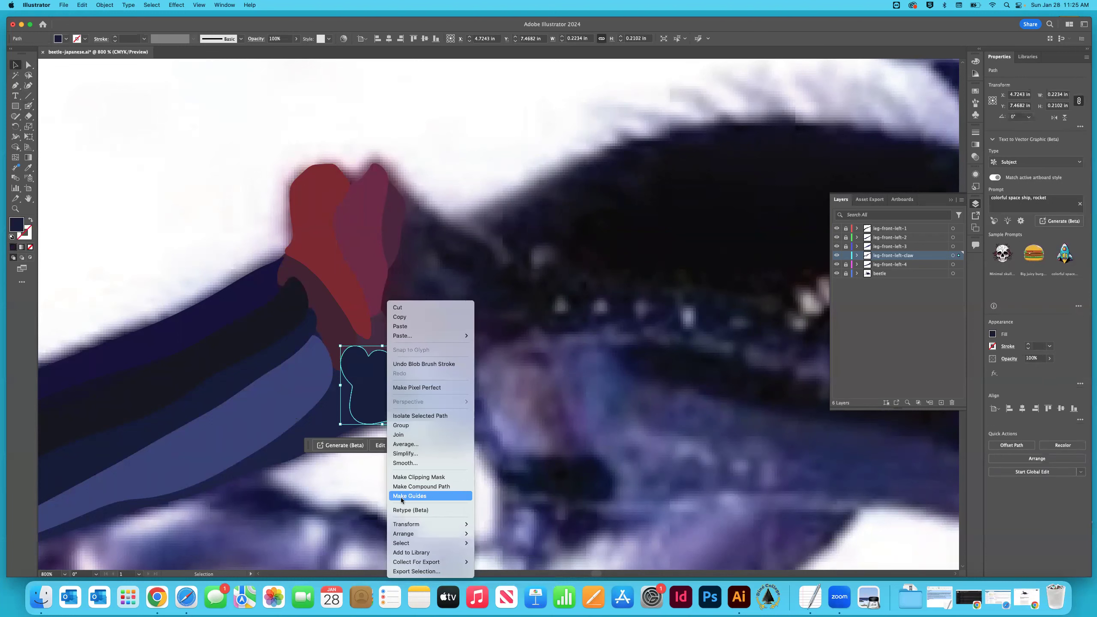
mouse_move(404, 534)
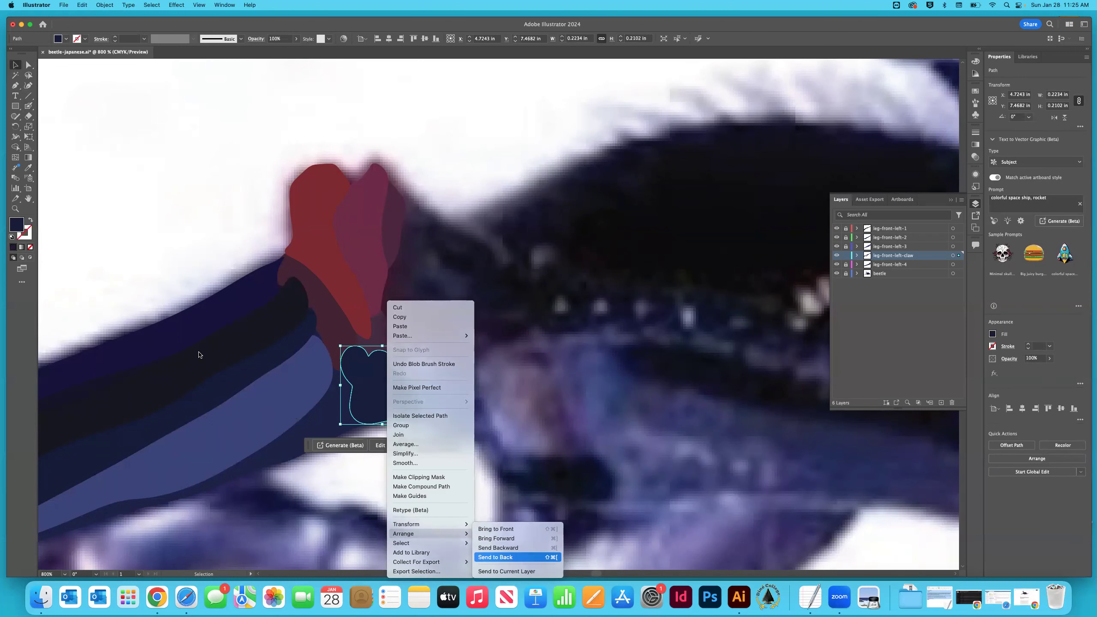
left_click(495, 558)
left_click(151, 209)
Sample the dark purple right of the joint and paint a Blob Brush patch beside the lobes' lower half, about 0.28 × 0.27 in.
scroll(275, 272, "right", 4)
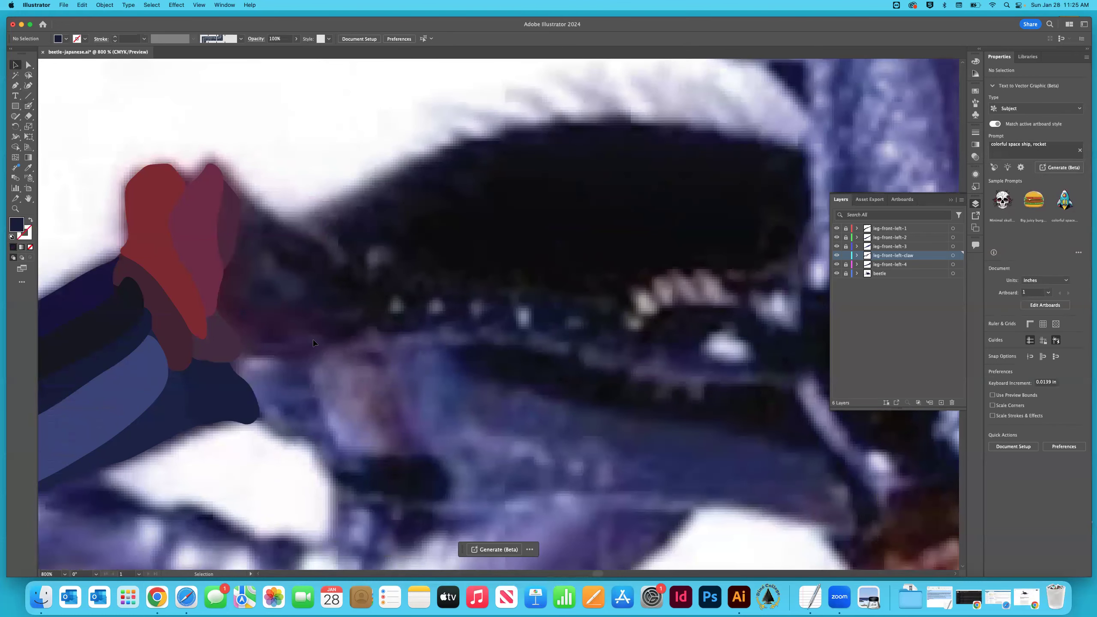
key("i")
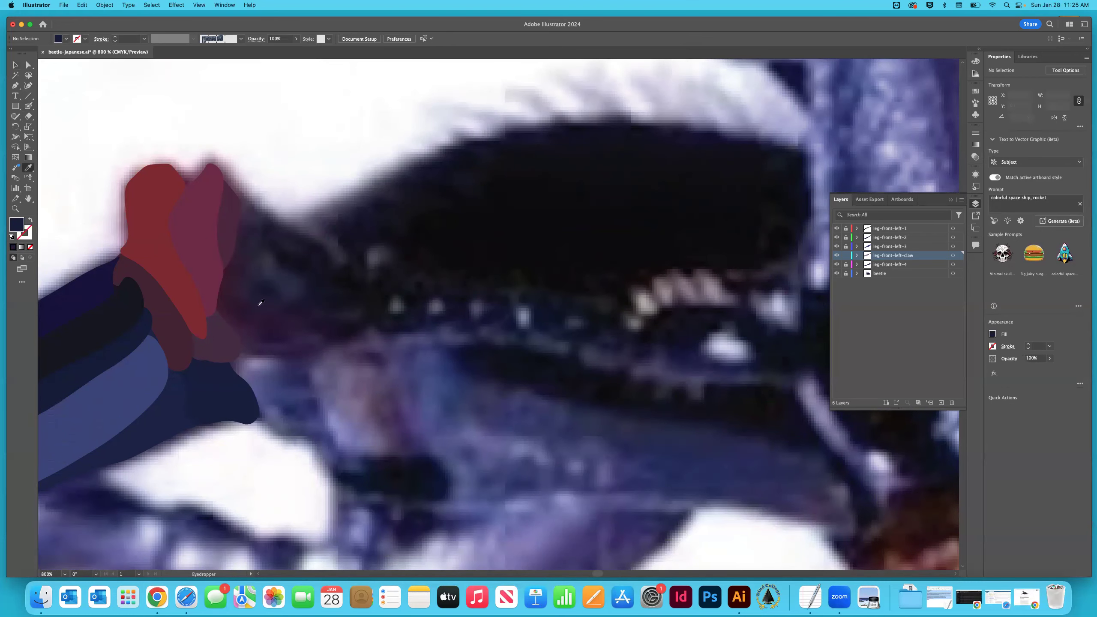
left_click(249, 298)
left_click(27, 107)
mouse_move(240, 279)
left_mouse_down()
mouse_move(226, 262)
mouse_move(219, 296)
left_mouse_up()
mouse_move(291, 323)
left_mouse_down()
mouse_move(264, 348)
mouse_move(242, 339)
mouse_move(214, 294)
left_mouse_up()
key("shift+x")
Send the dark purple patch beside the lobes to the back, behind the maroon patches, and deselect it.
left_click(15, 75)
left_click(238, 301)
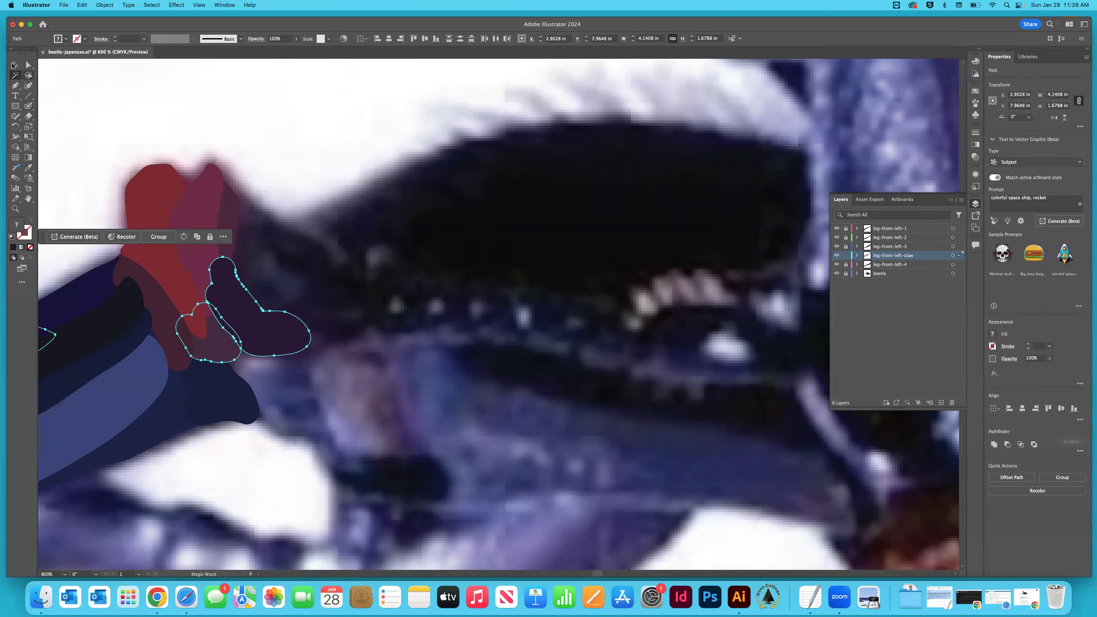
left_click(14, 64)
right_click(234, 295)
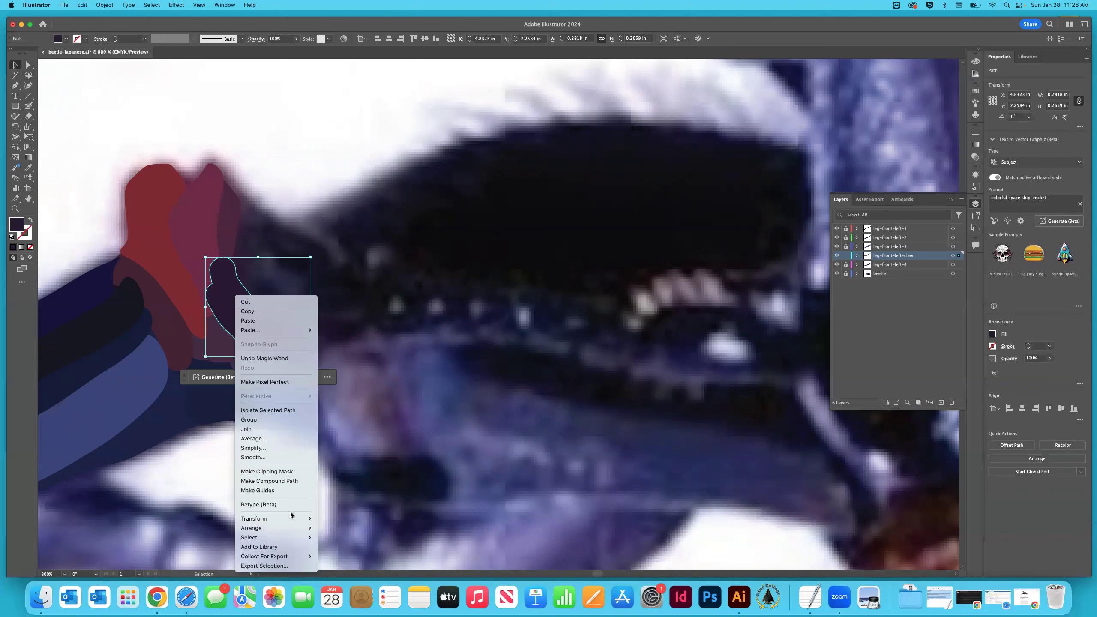
mouse_move(277, 528)
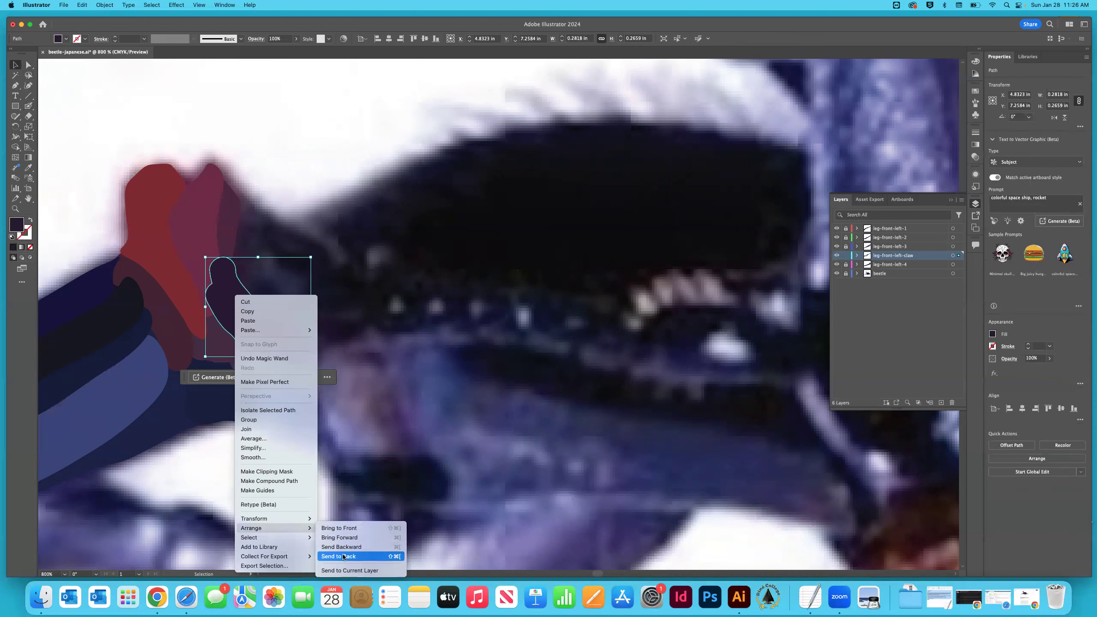
left_click(343, 556)
left_click(93, 208)
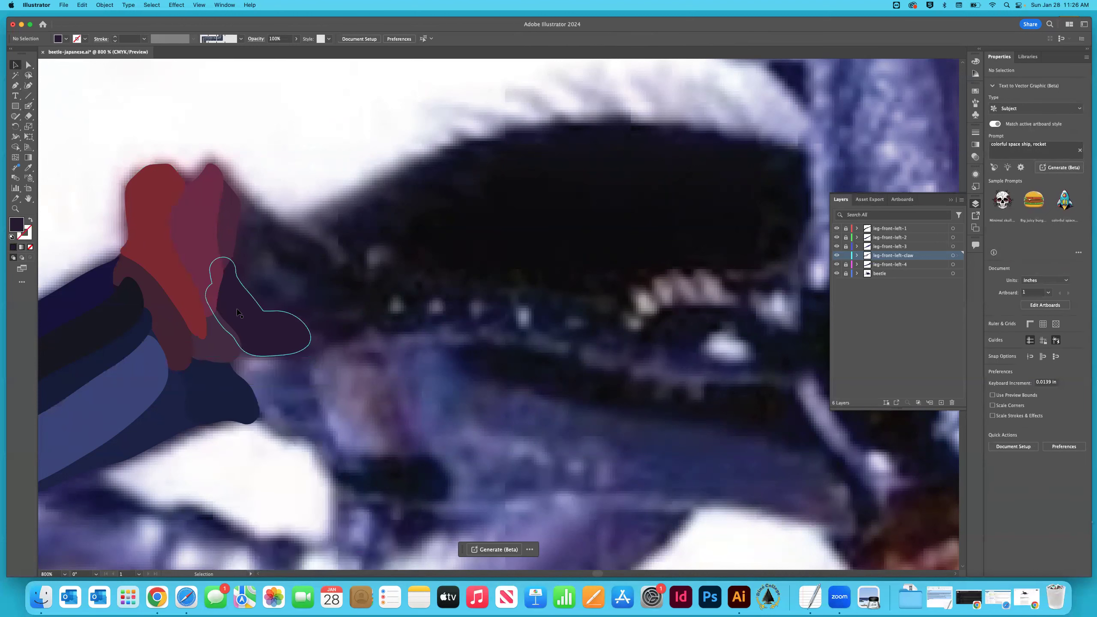
Sample the medium blue below the dark purple patch and paint that area with a Blob Brush patch about 0.32 × 0.34 in.
key("i")
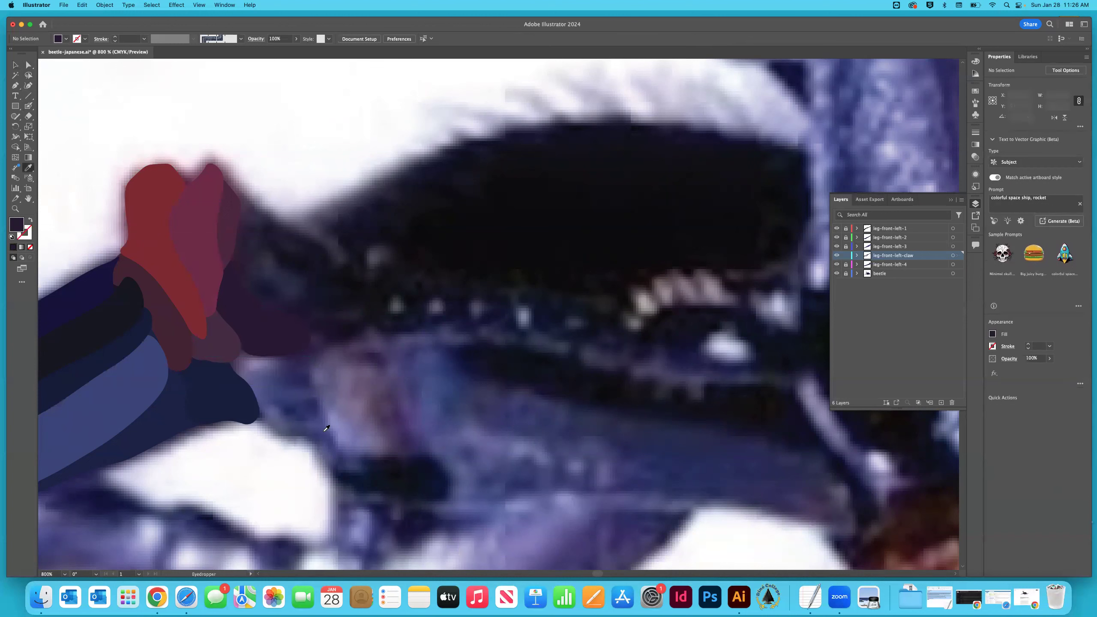
left_click(284, 387)
left_click(29, 106)
mouse_move(243, 354)
left_mouse_down()
mouse_move(299, 366)
mouse_move(331, 457)
mouse_move(321, 436)
mouse_move(270, 410)
mouse_move(242, 366)
left_mouse_up()
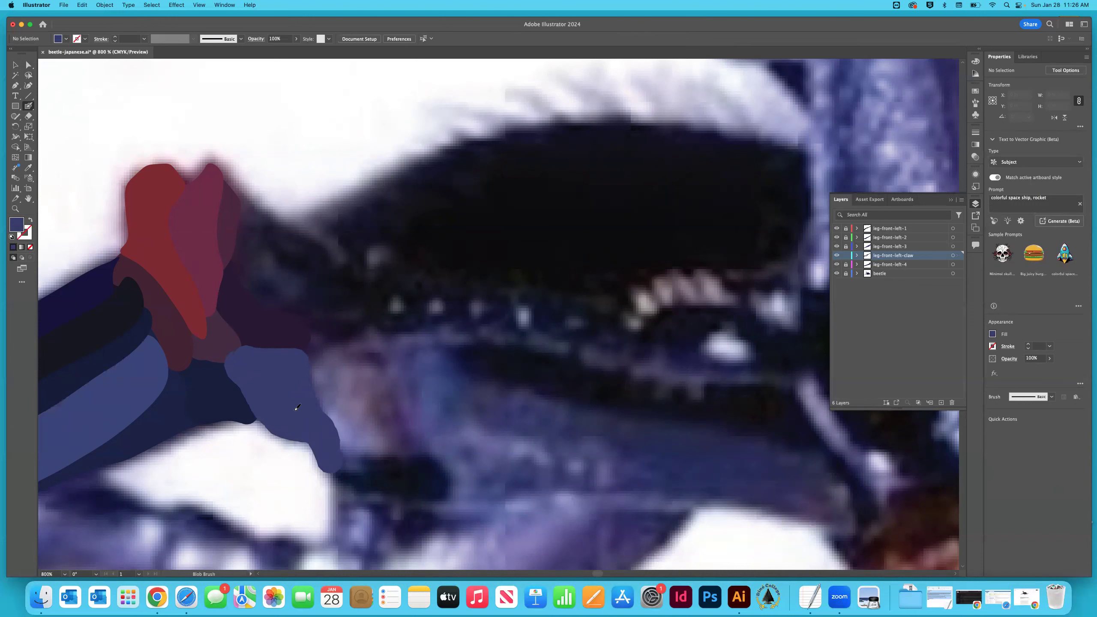
key("shift+x")
Send the medium blue patch to the back, behind the navy and dark purple patches, and deselect it.
key("v")
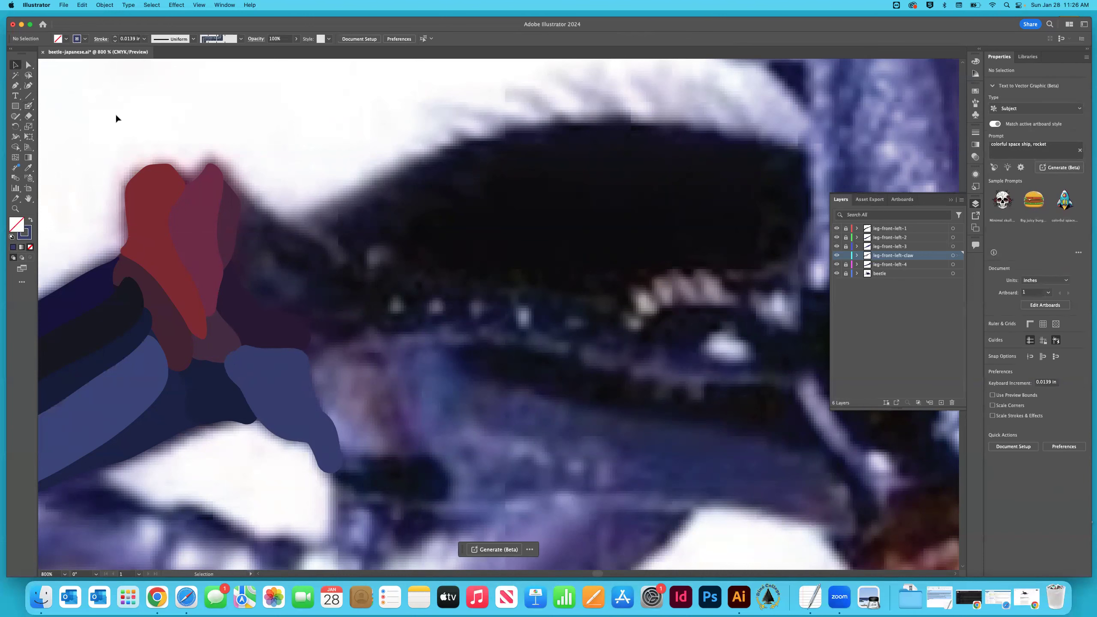
left_click(286, 382)
right_click(286, 382)
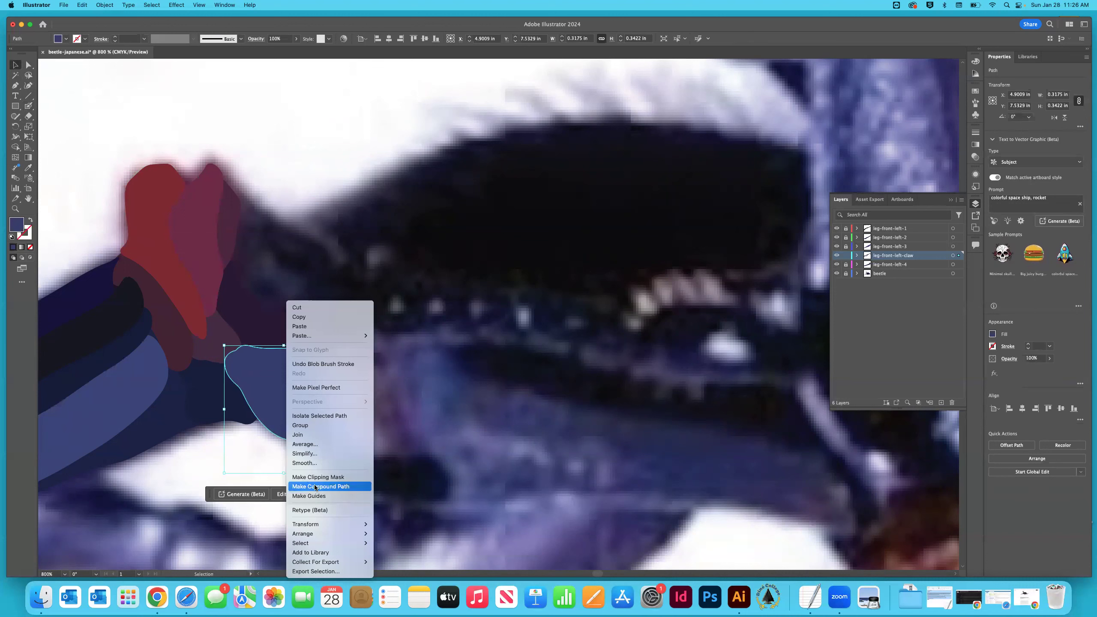
mouse_move(328, 534)
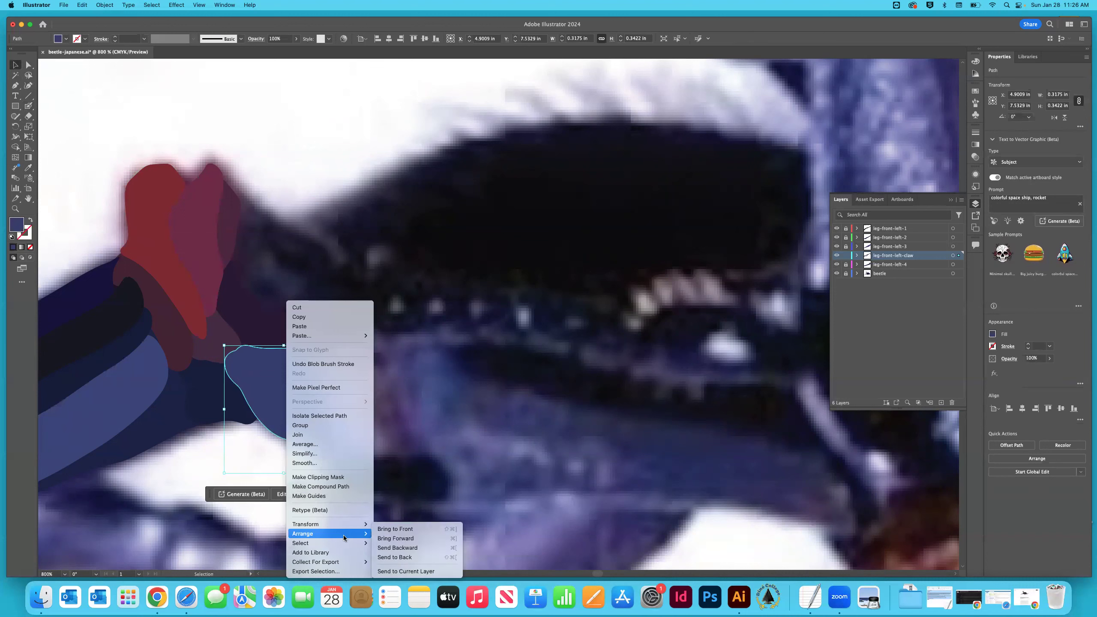
left_click(398, 558)
left_click(83, 188)
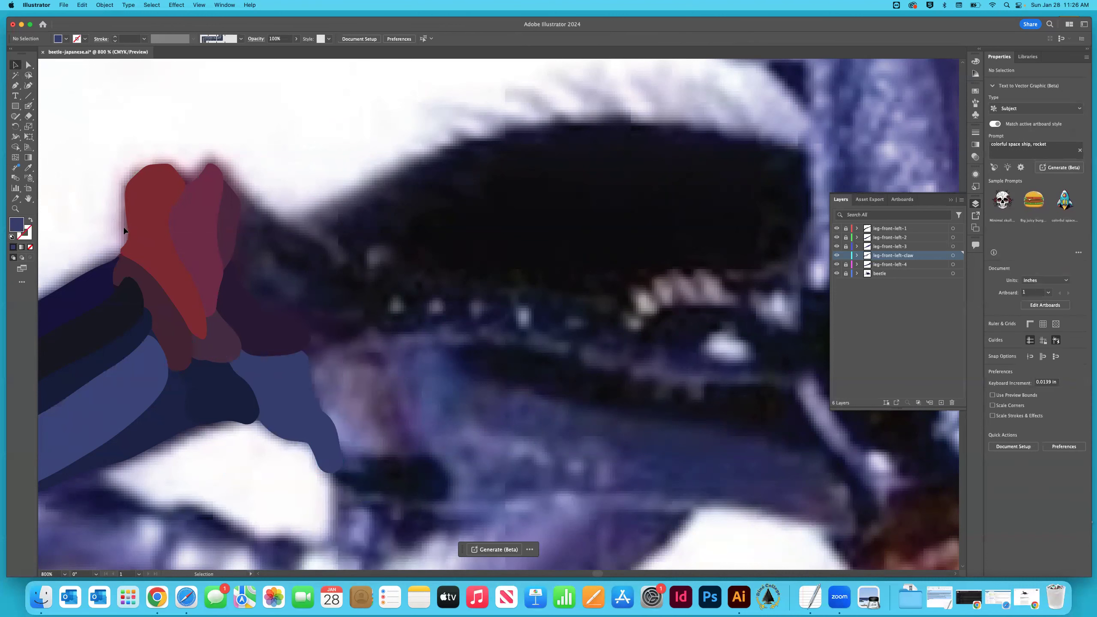
Sample the dark slate right of the joint's upper half and paint a Blob Brush patch there, about 0.23 × 0.32 in.
key("i")
left_click(258, 275)
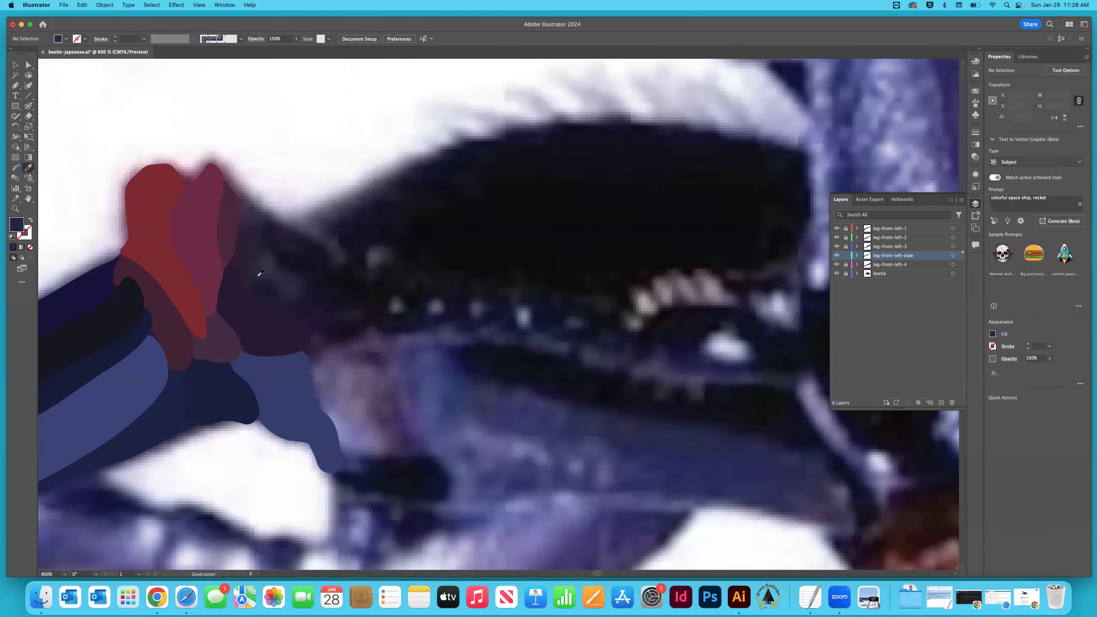
left_click(28, 106)
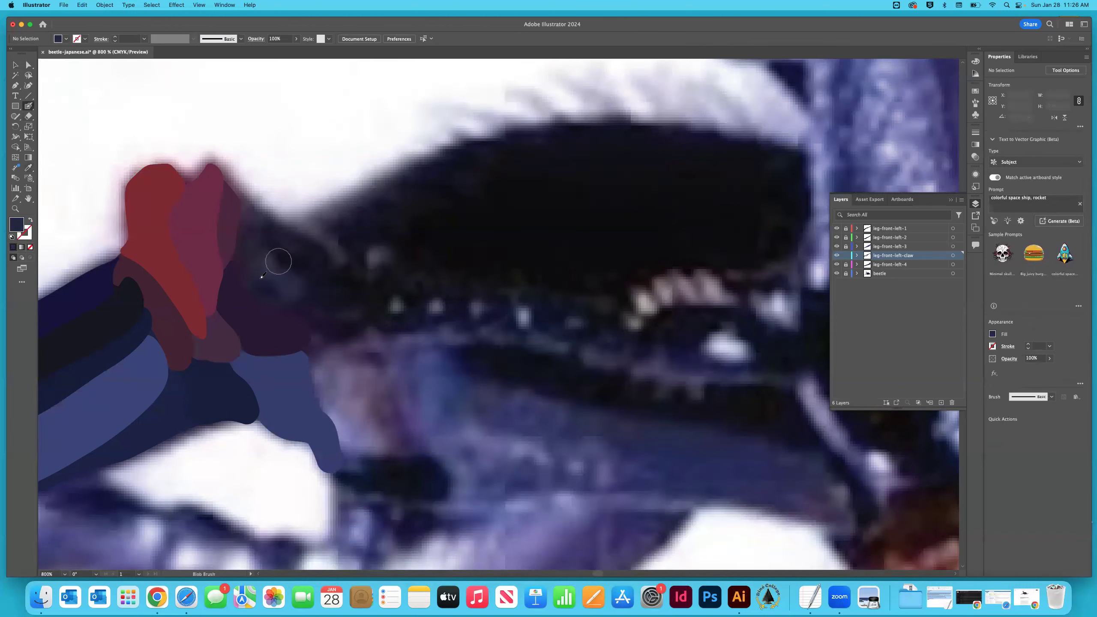
mouse_move(234, 208)
left_mouse_down()
mouse_move(275, 271)
mouse_move(296, 279)
left_mouse_up()
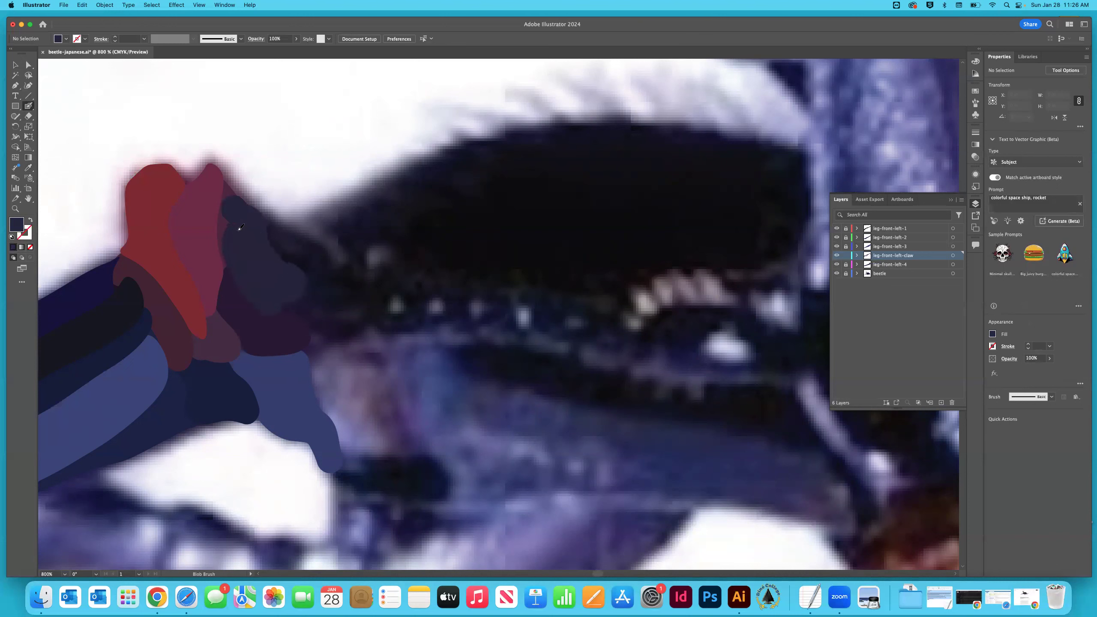
key("shift+x")
Send the dark slate patch to the back, behind the red lobes and dark purple patch, and deselect it.
left_click(15, 65)
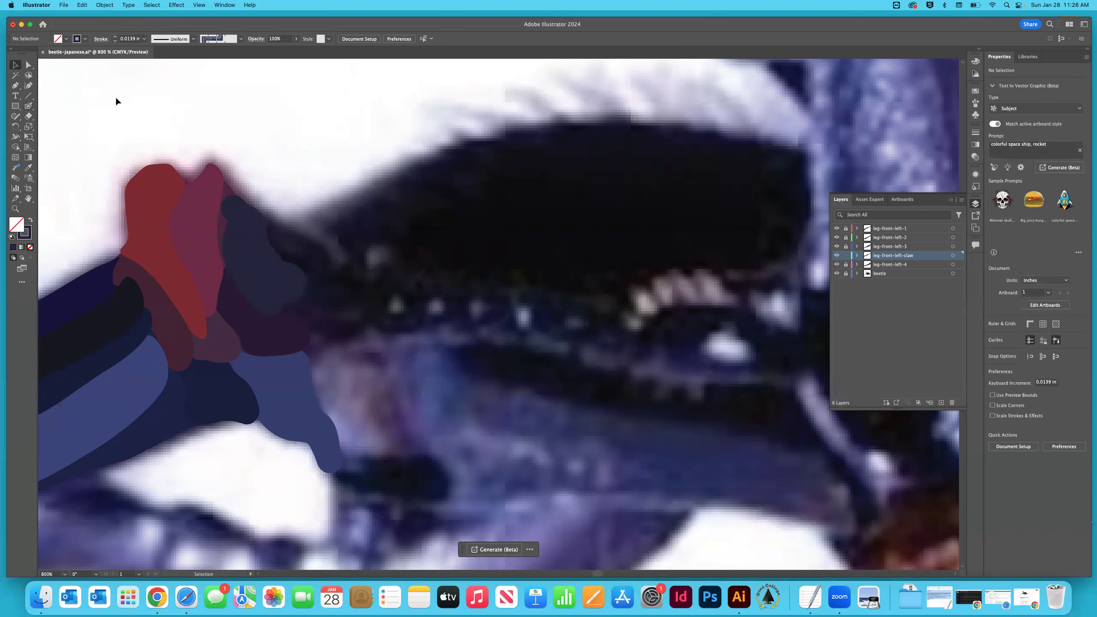
left_click(250, 259)
right_click(250, 260)
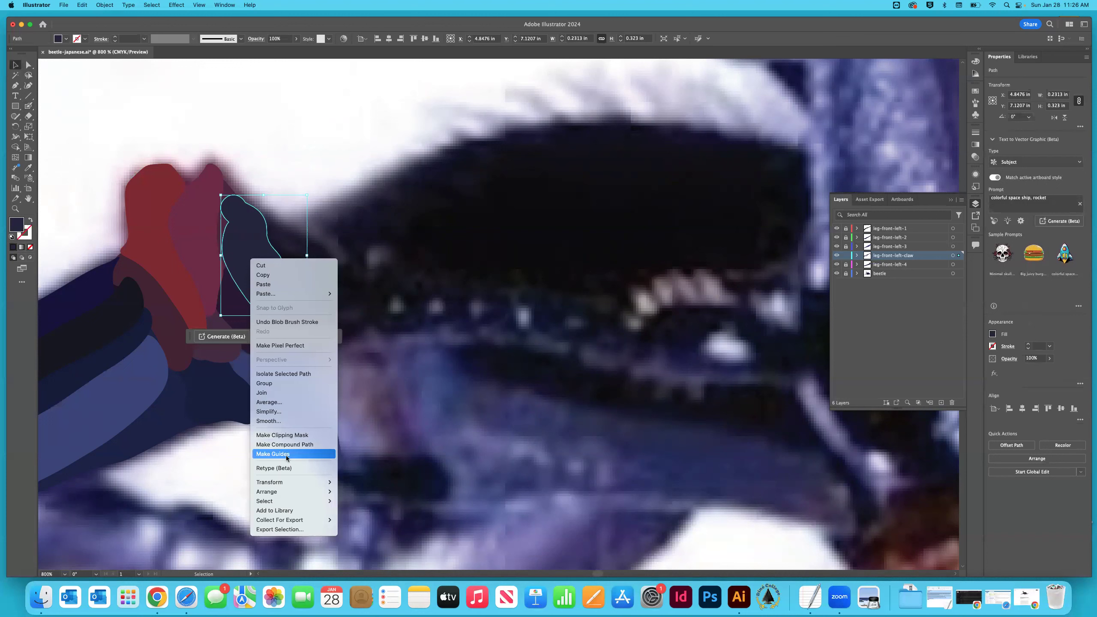
mouse_move(288, 492)
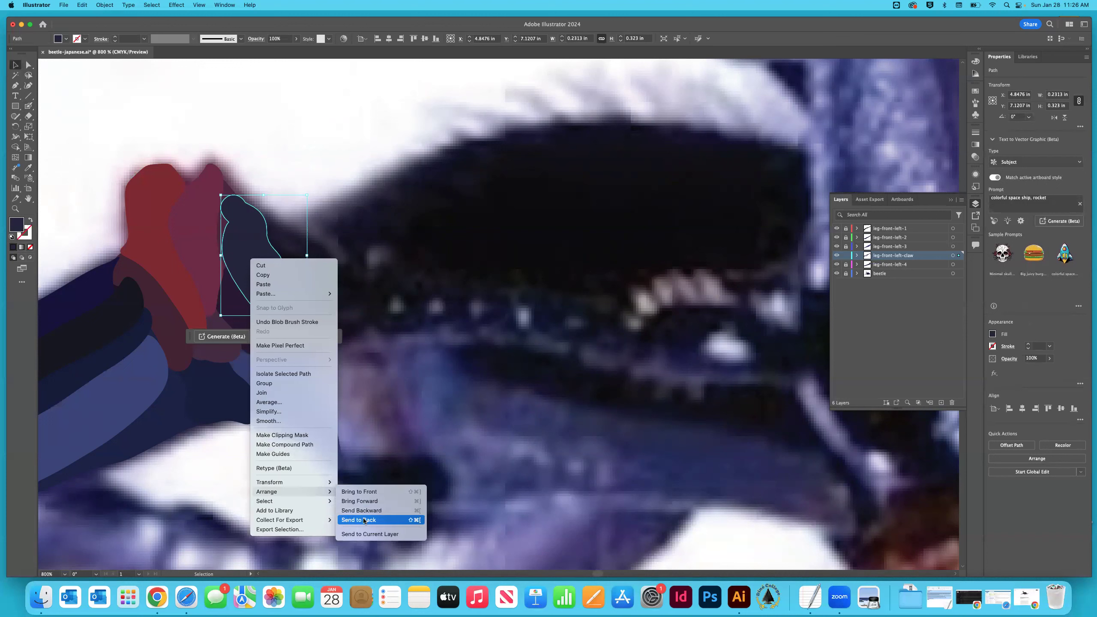
left_click(363, 520)
left_click(92, 155)
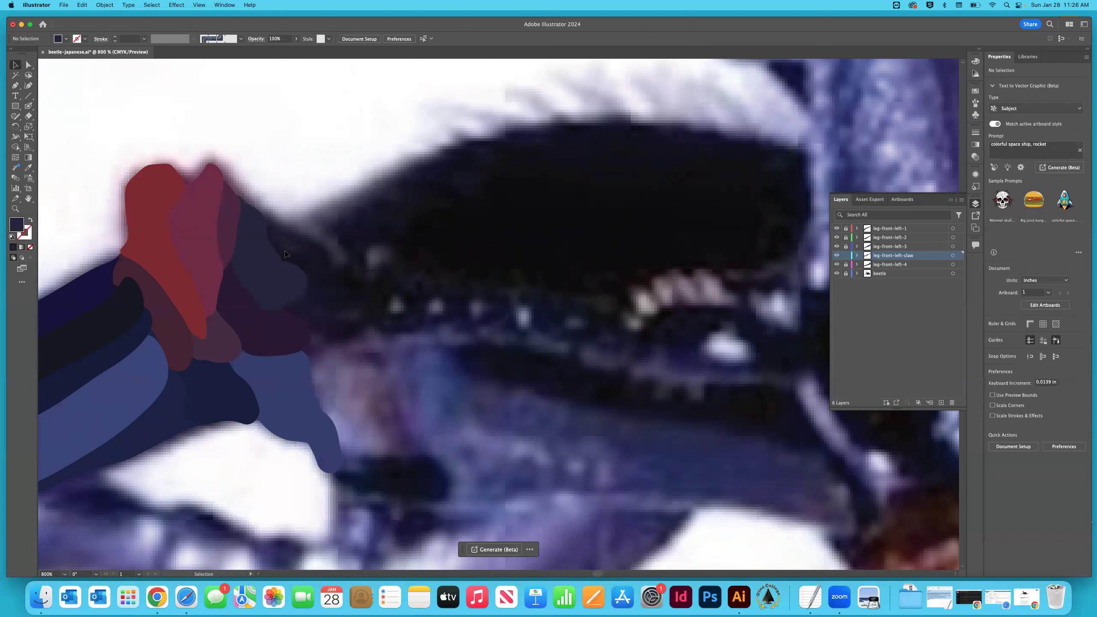
Sample the greyish purple right of the medium blue patch and fill that area with a Blob Brush patch.
key("i")
left_click(348, 406)
left_click(29, 106)
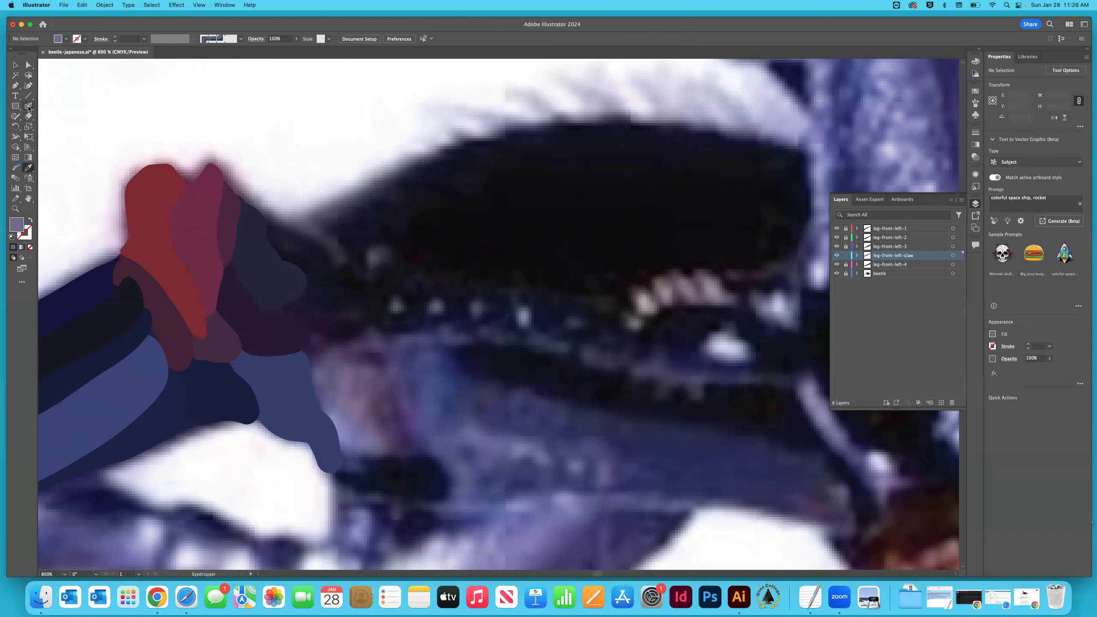
mouse_move(318, 377)
left_mouse_down()
mouse_move(338, 360)
mouse_move(368, 378)
mouse_move(377, 446)
mouse_move(351, 444)
mouse_move(346, 391)
mouse_move(331, 378)
mouse_move(334, 413)
mouse_move(314, 390)
left_mouse_up()
key("shift+x")
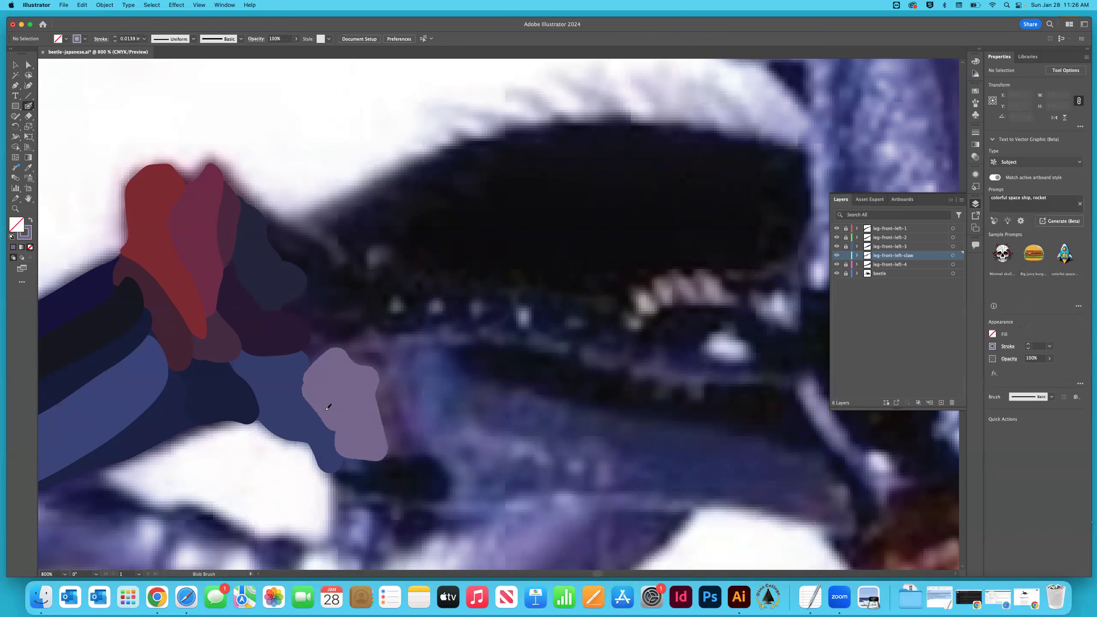
Send the greyish purple patch to the back, behind the medium blue patch, and deselect it.
left_click(16, 64)
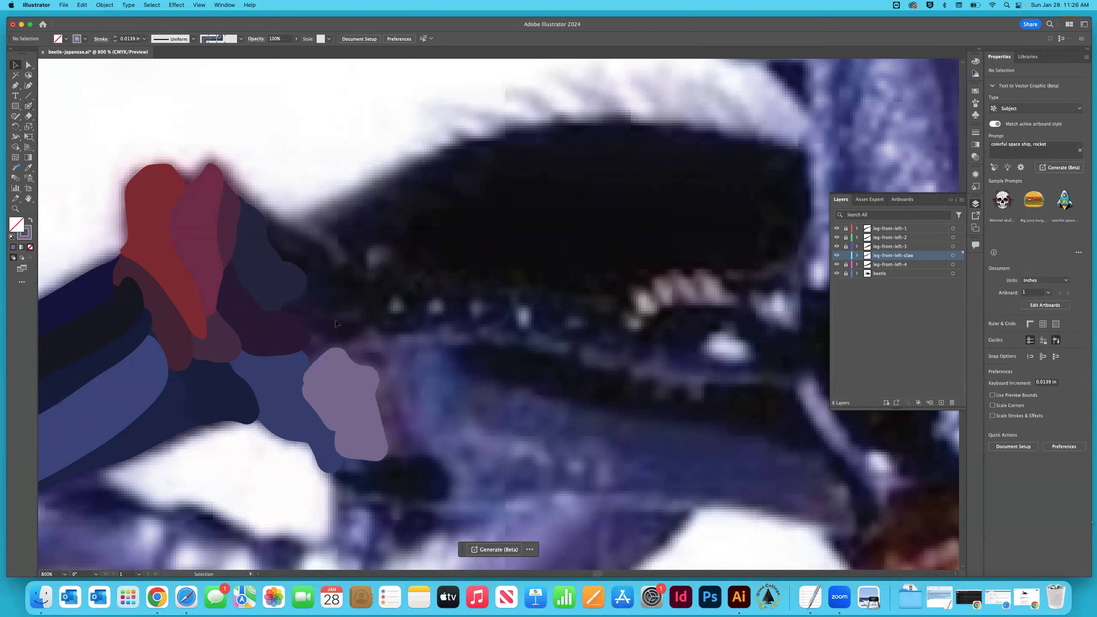
left_click(345, 383)
right_click(345, 383)
mouse_move(389, 534)
left_click(475, 557)
left_click(283, 462)
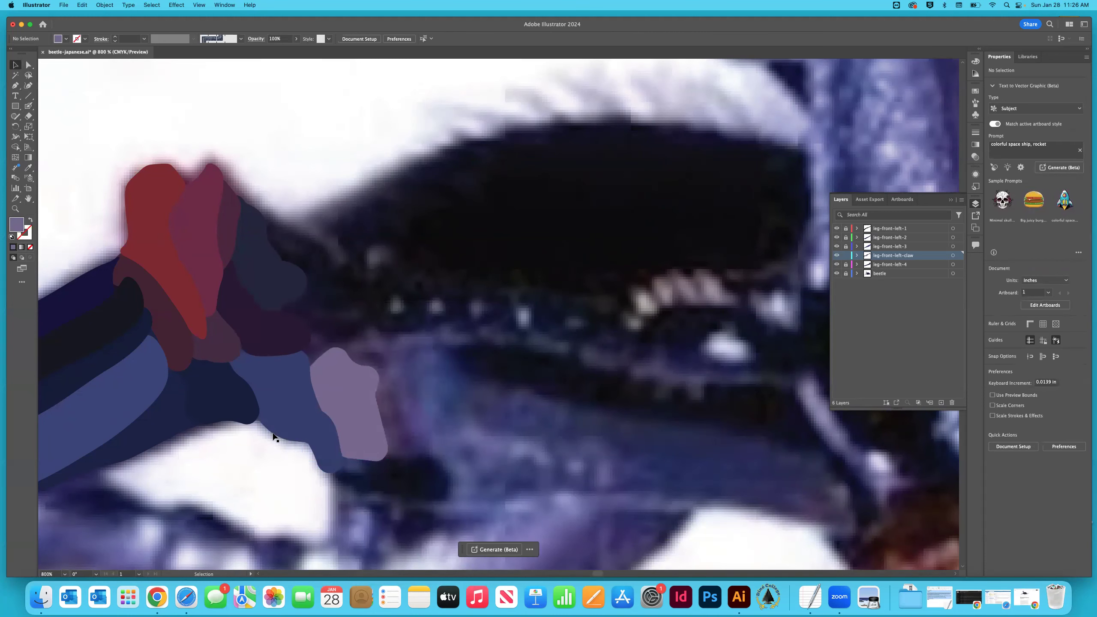
Sample the darker purple beside the greyish patch and paint a Blob Brush band around its upper and right edges, about 0.33 × 0.35 in.
key("i")
left_click(408, 438)
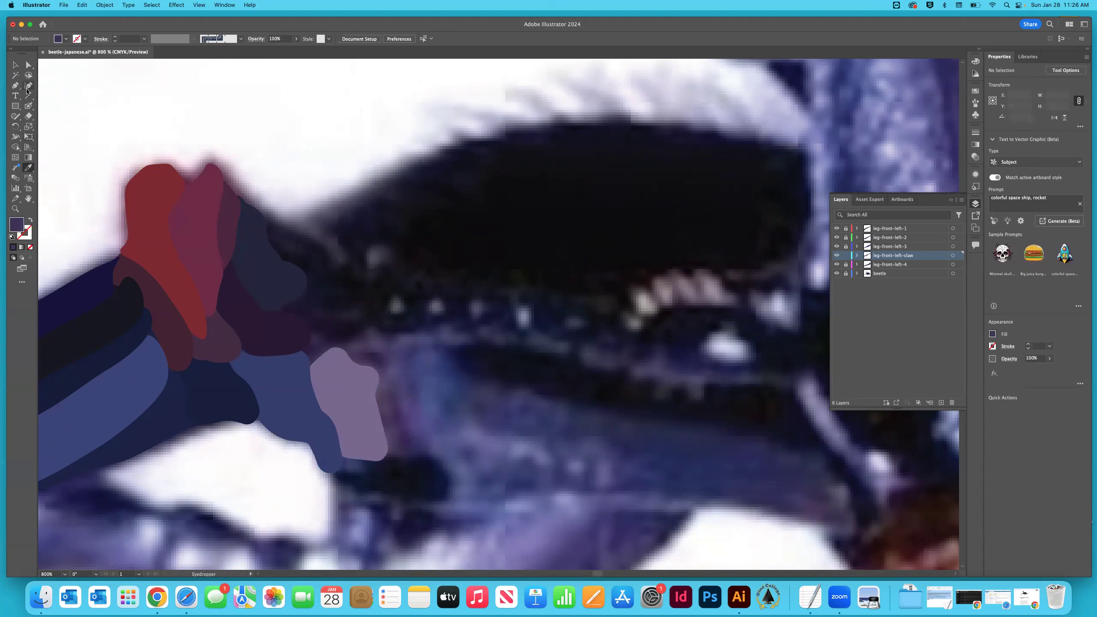
left_click(28, 106)
mouse_move(311, 362)
left_mouse_down()
mouse_move(370, 343)
mouse_move(383, 364)
mouse_move(402, 445)
mouse_move(370, 443)
left_mouse_up()
Send the darker purple band to the back, behind the greyish purple patch, and deselect it.
left_click(15, 65)
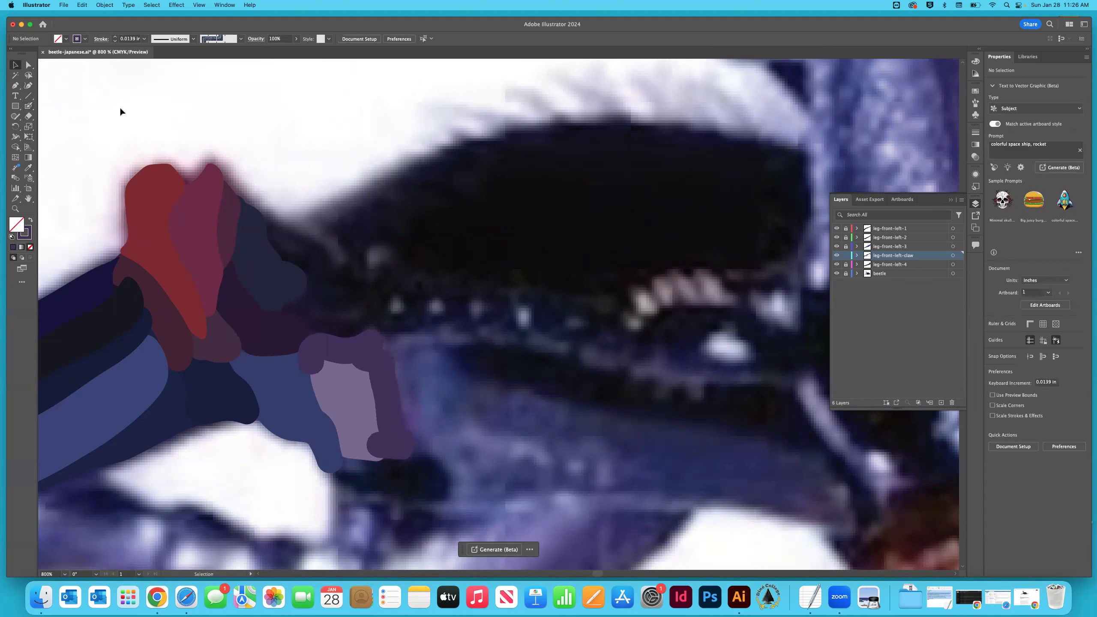
left_click(370, 361)
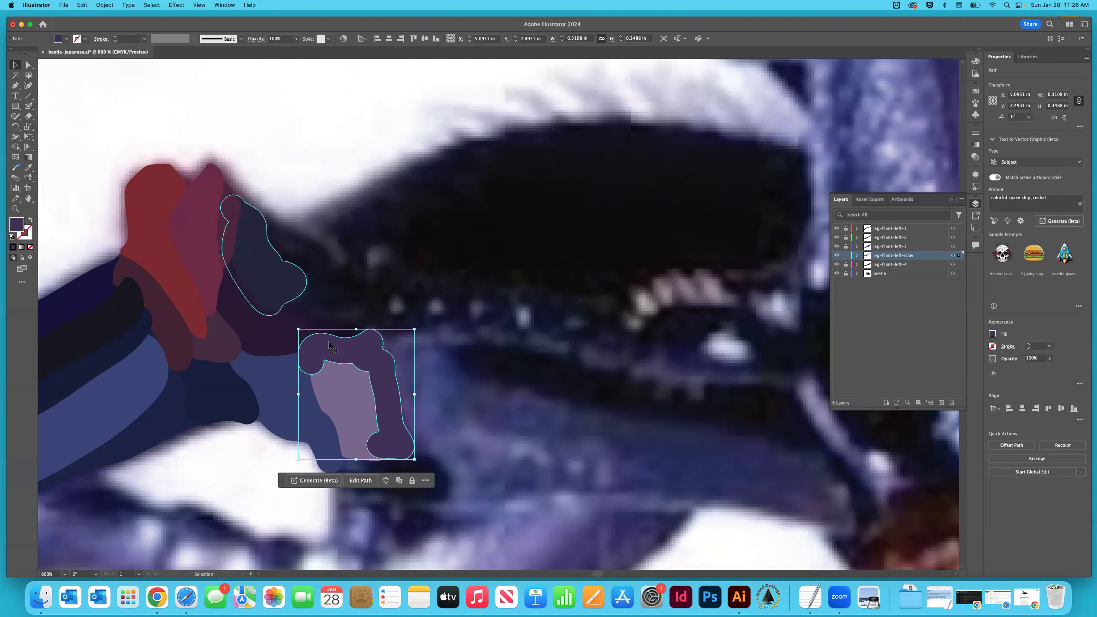
right_click(346, 344)
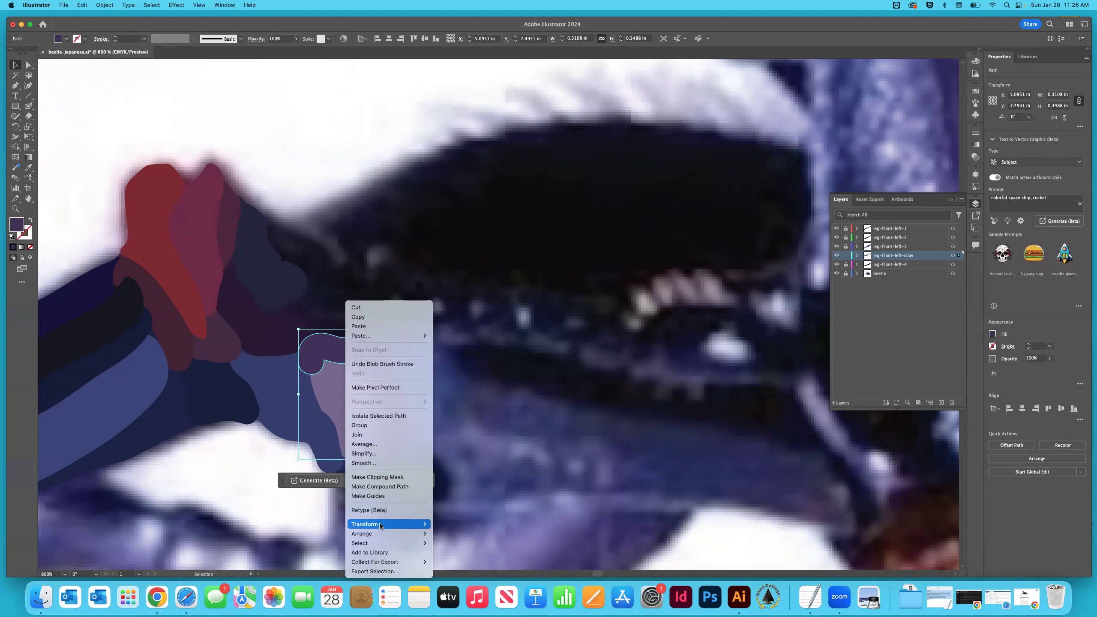
mouse_move(380, 533)
left_click(454, 557)
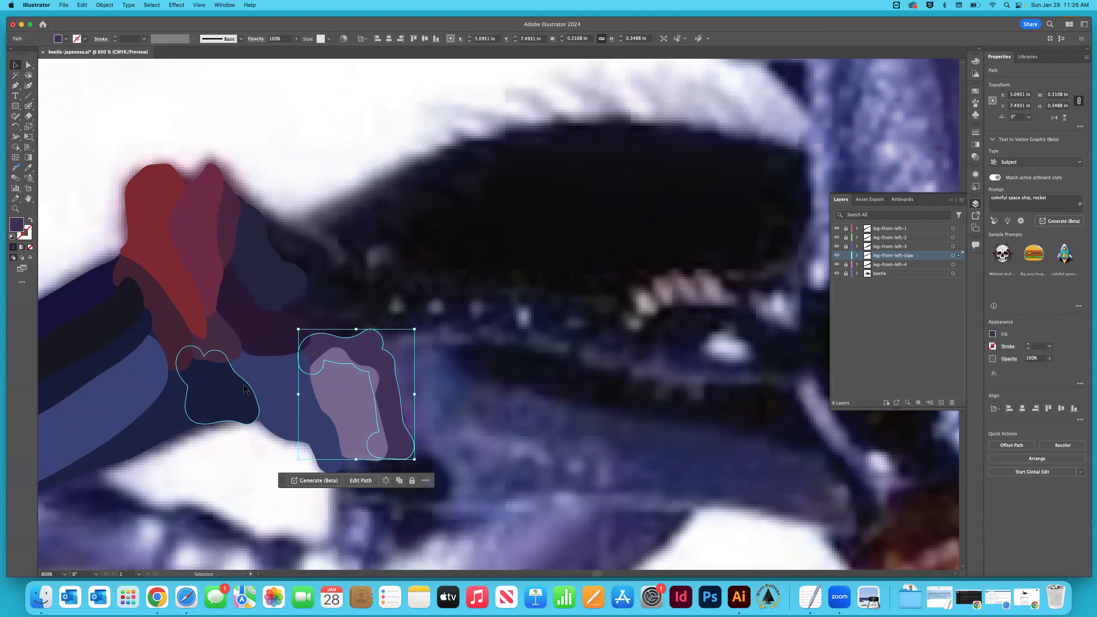
left_click(114, 136)
Save the beetle document with the newly traced joint patches.
key("super+minus")
key("super+minus")
key("super+minus")
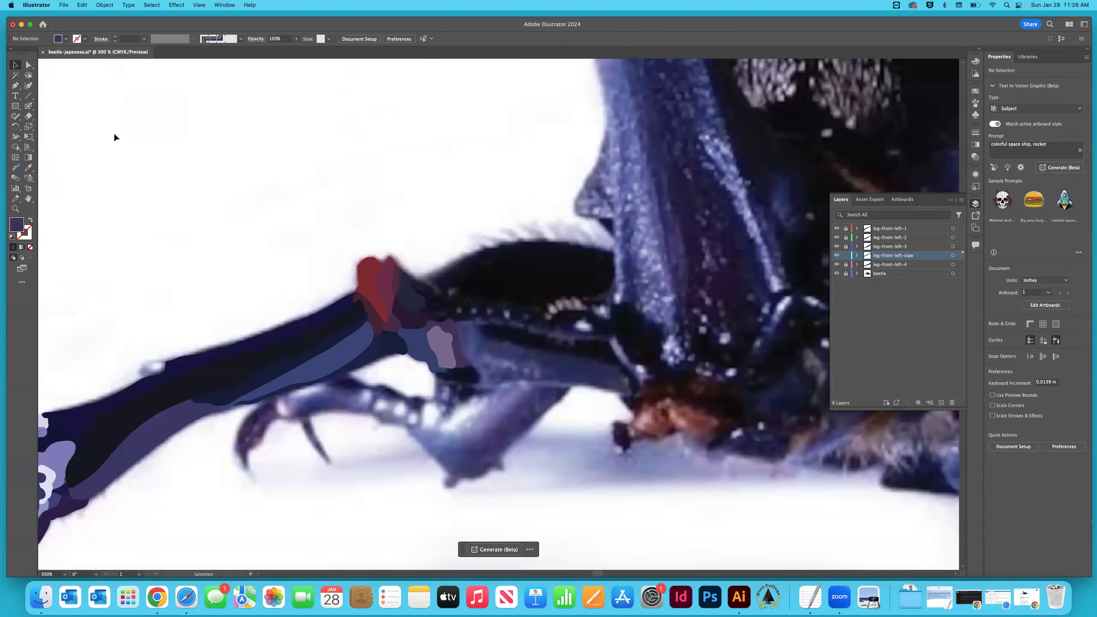
key("super+s")
Hide the beetle photo layer to examine the traced leg shapes on the full artboard, and show the photo again.
key("super+minus")
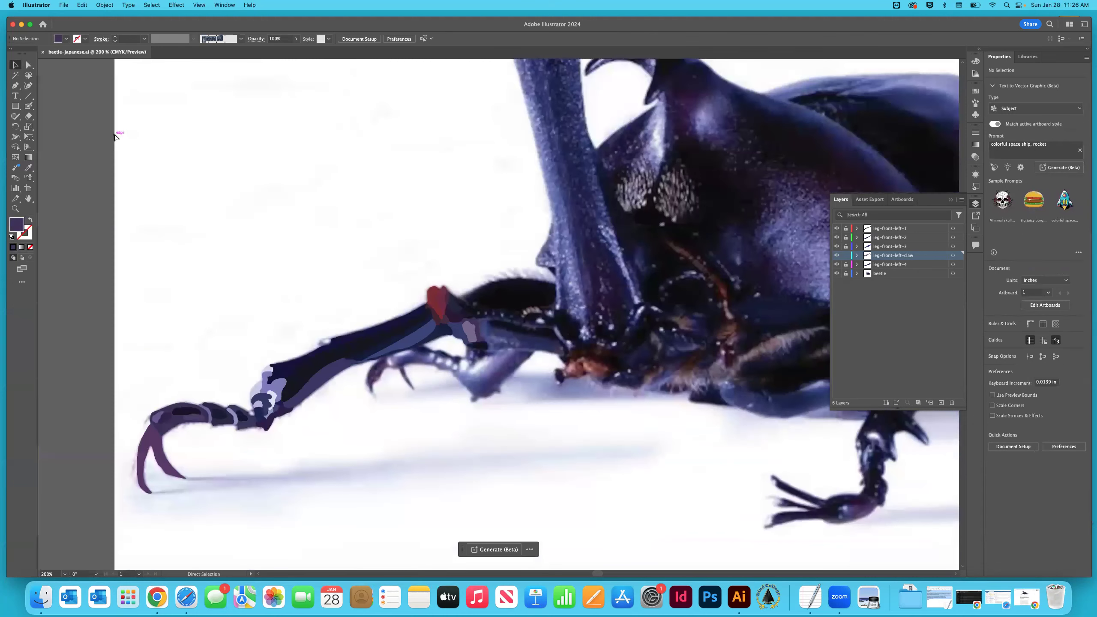
key("super+0")
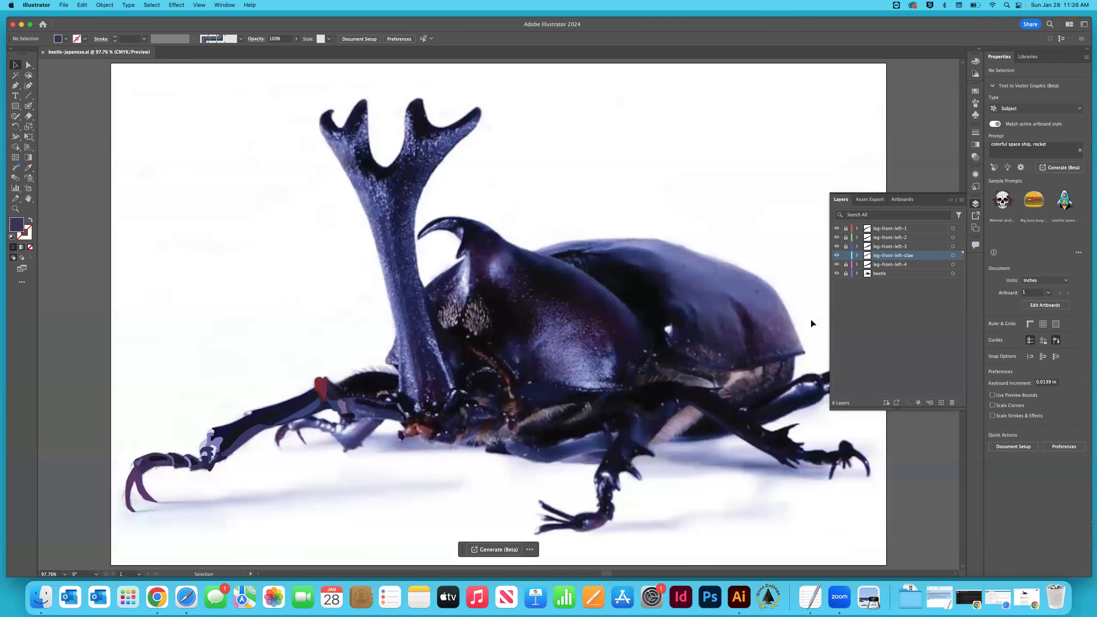
left_click(836, 274)
left_click(836, 274)
left_click(837, 274)
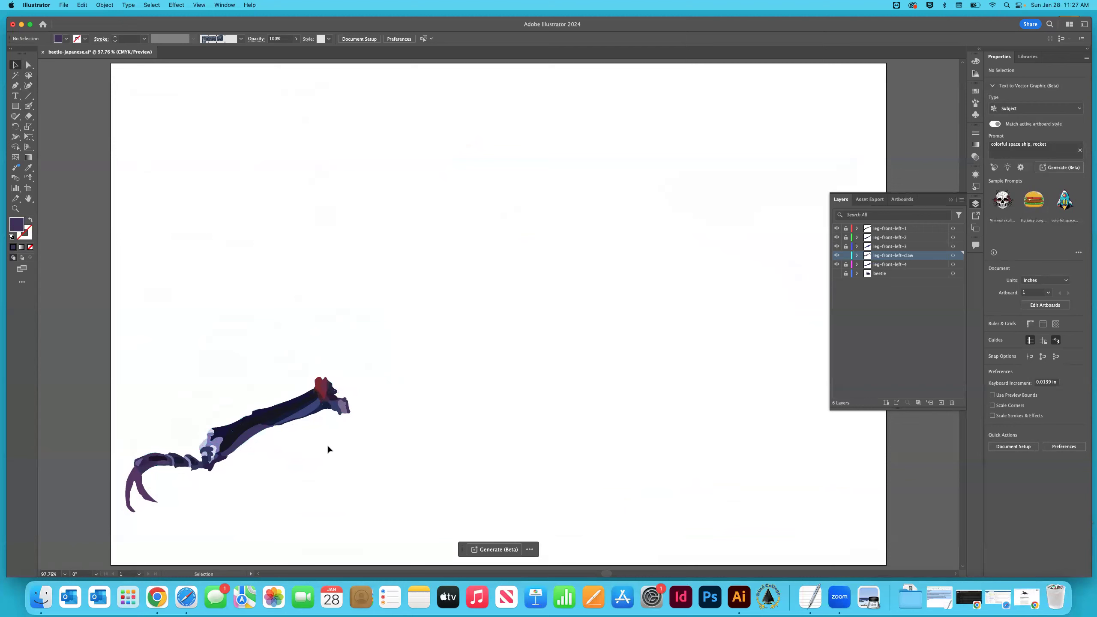
left_click(837, 274)
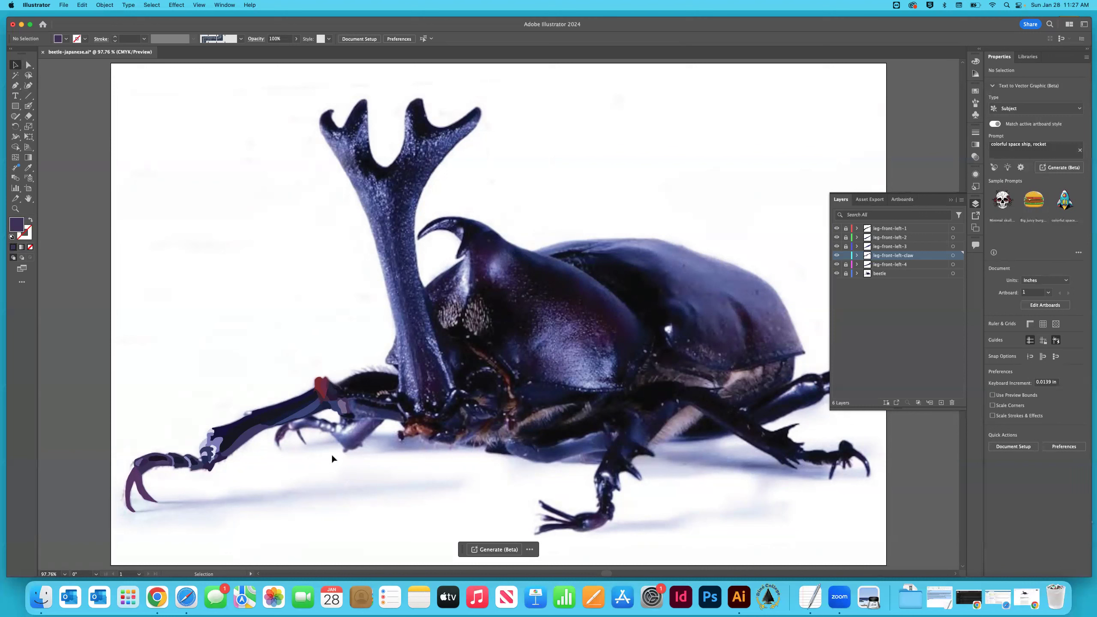
Sample the very dark navy beside the red joint and paint a Blob Brush patch about 0.34 × 0.33 in right of the slate-blue patch.
key("z")
left_click(374, 386)
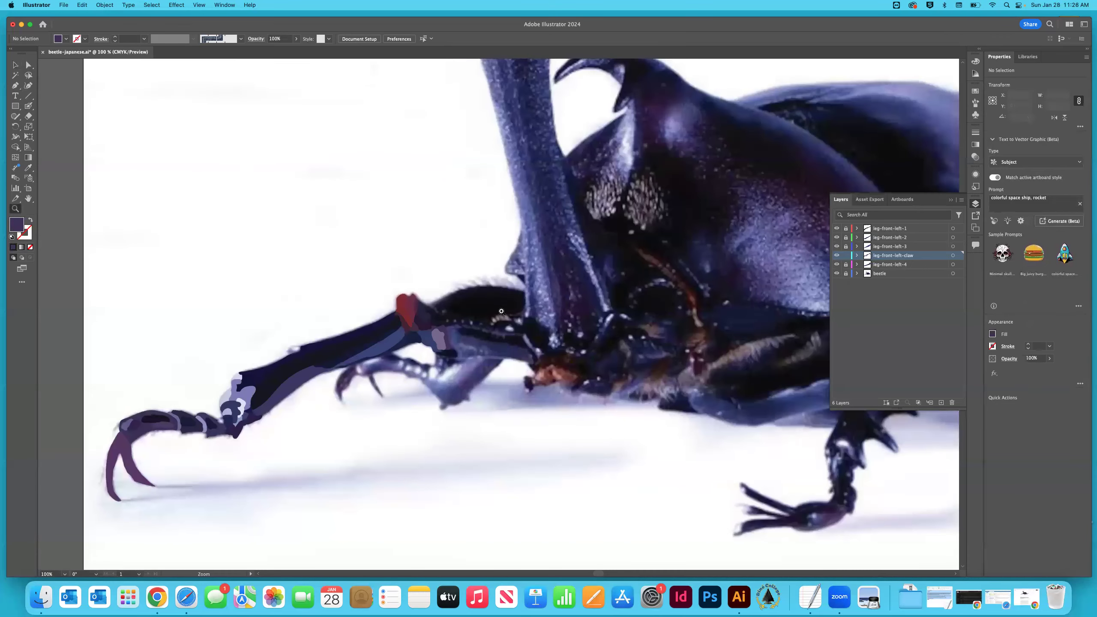
left_click(497, 306)
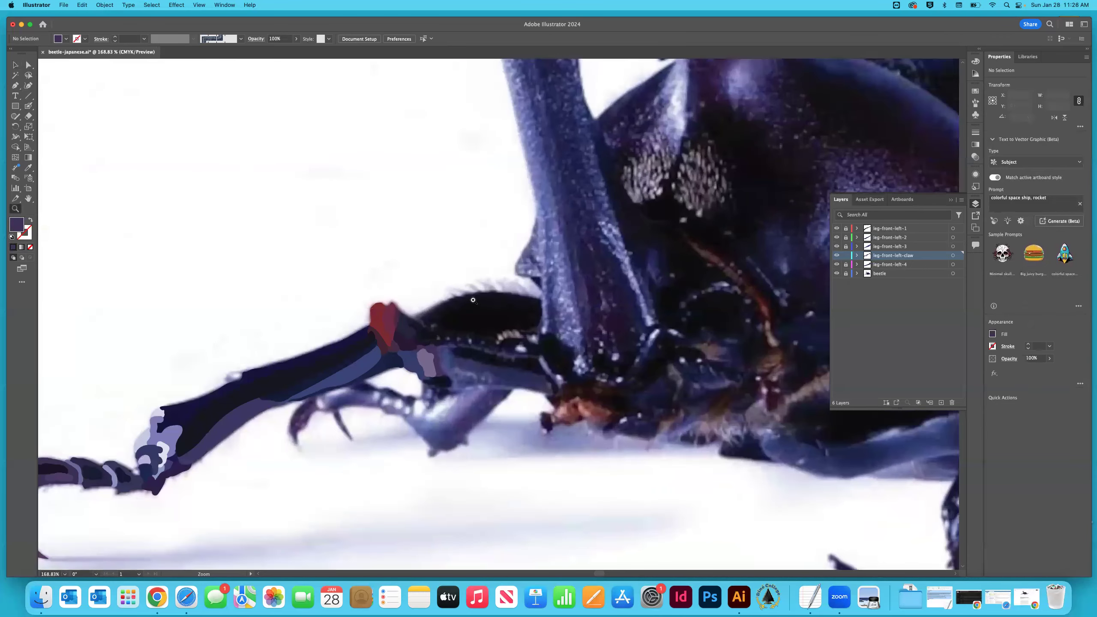
left_click(483, 303)
left_click(425, 345)
left_click(498, 311)
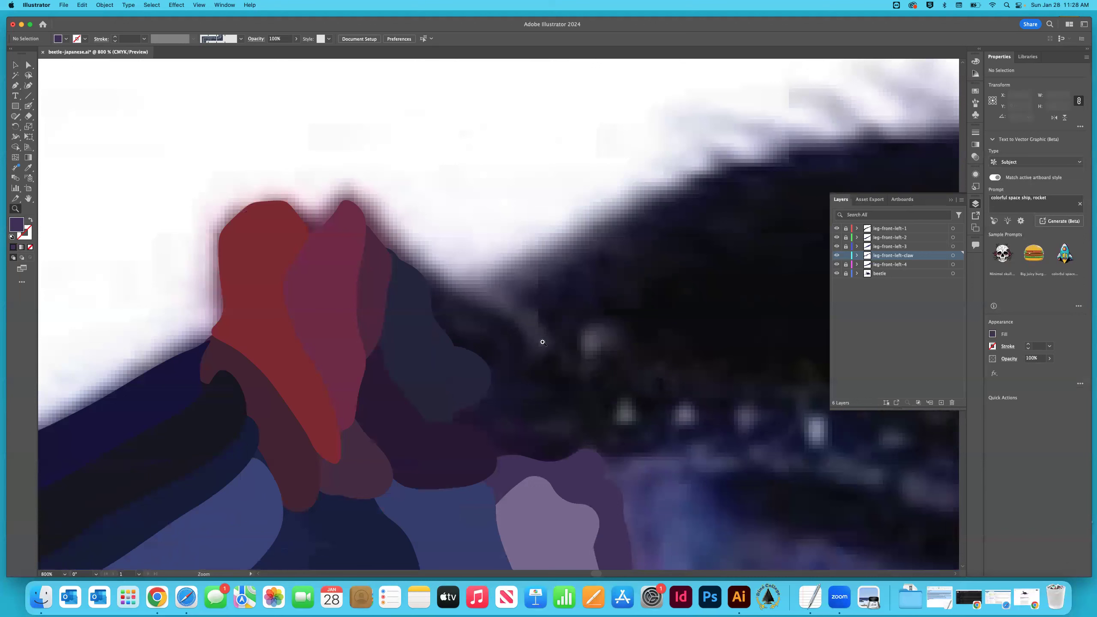
left_click(543, 343)
key("i")
left_click(475, 320)
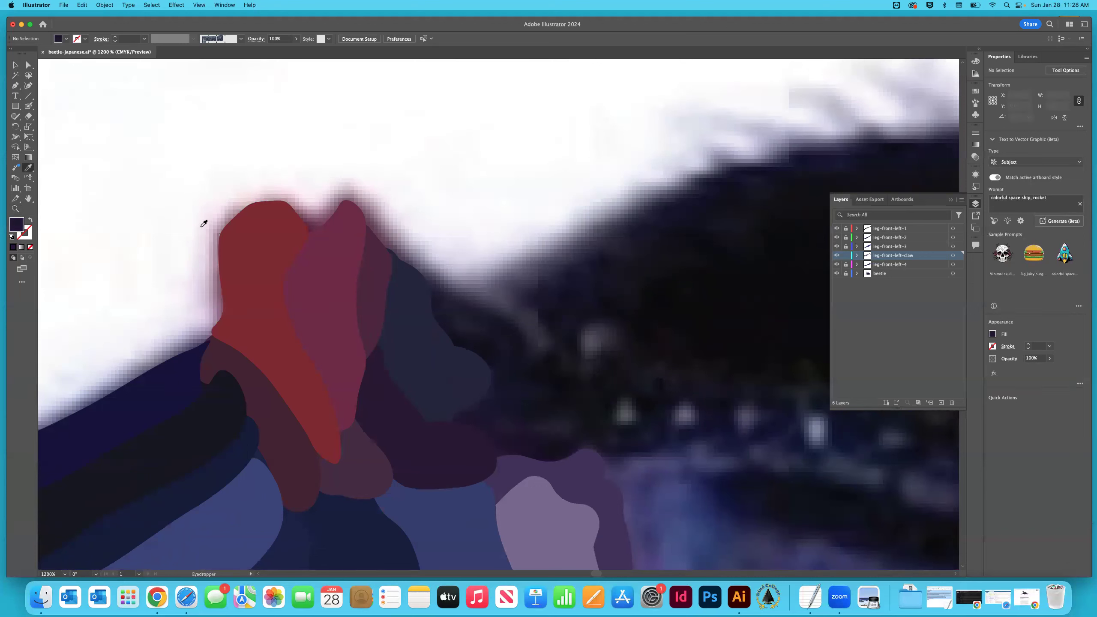
left_click(27, 107)
left_click_drag(403, 294, 548, 366)
mouse_move(570, 372)
left_mouse_down()
mouse_move(581, 416)
mouse_move(572, 436)
mouse_move(534, 442)
left_mouse_up()
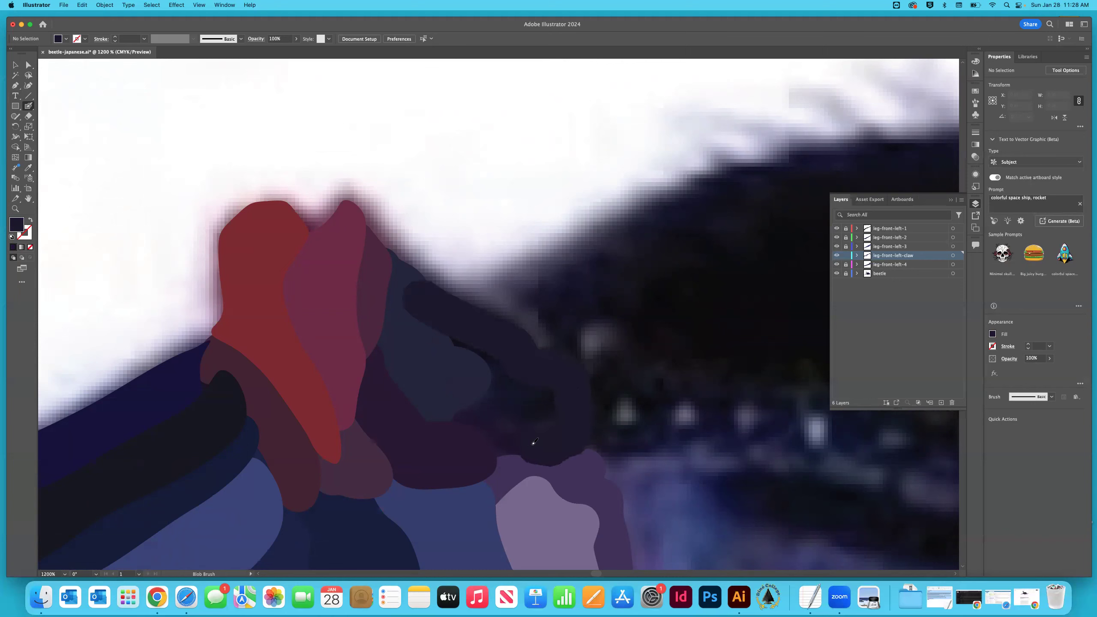
mouse_move(470, 417)
left_mouse_down()
mouse_move(543, 419)
mouse_move(551, 408)
mouse_move(445, 336)
left_mouse_up()
key("shift+x")
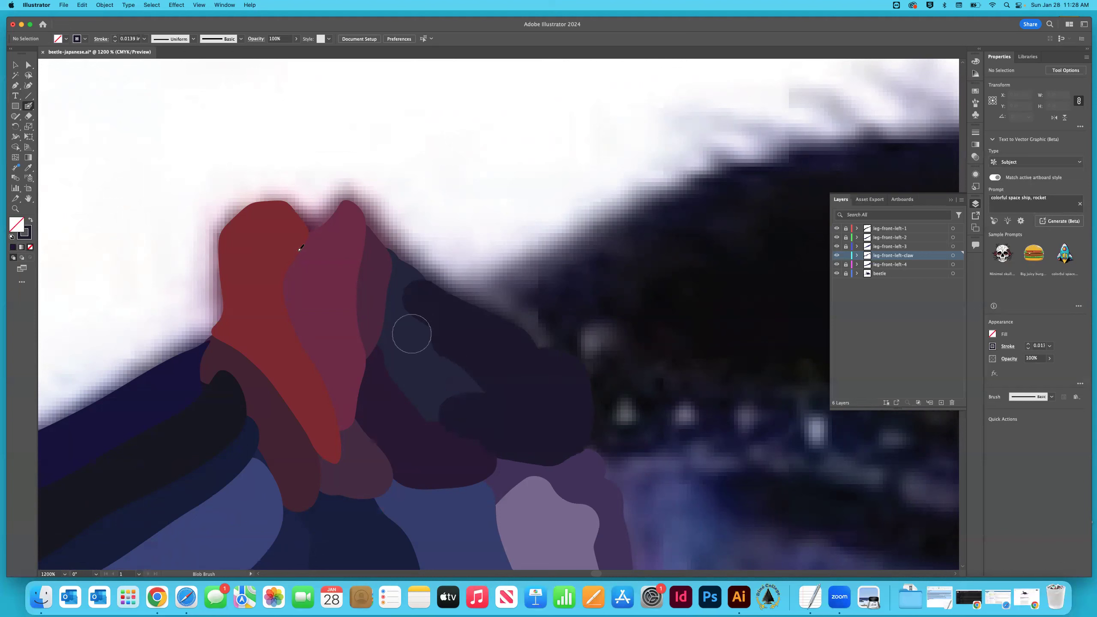
Send the dark navy patch to the back, behind the slate-blue and purple joint shapes, and deselect it.
key("v")
left_click(455, 337)
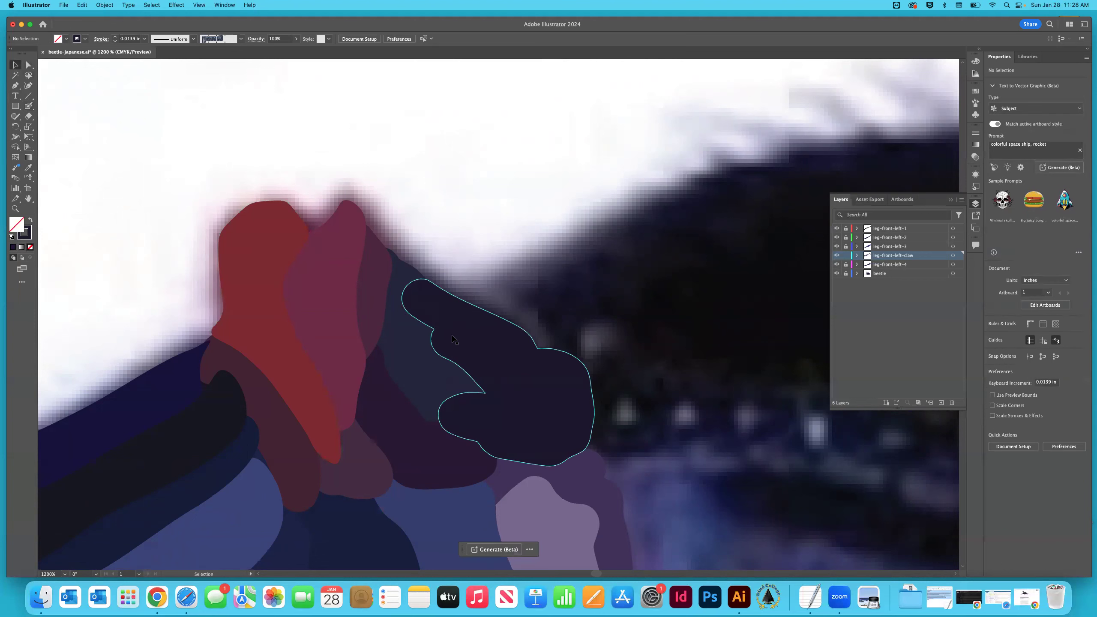
right_click(474, 302)
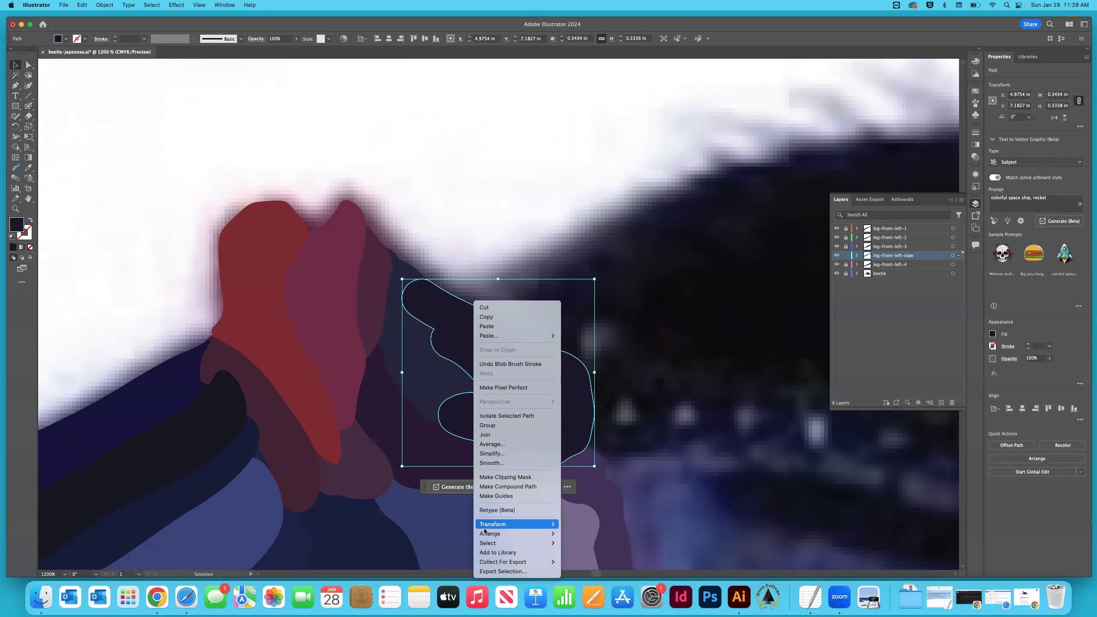
mouse_move(518, 534)
left_click(583, 557)
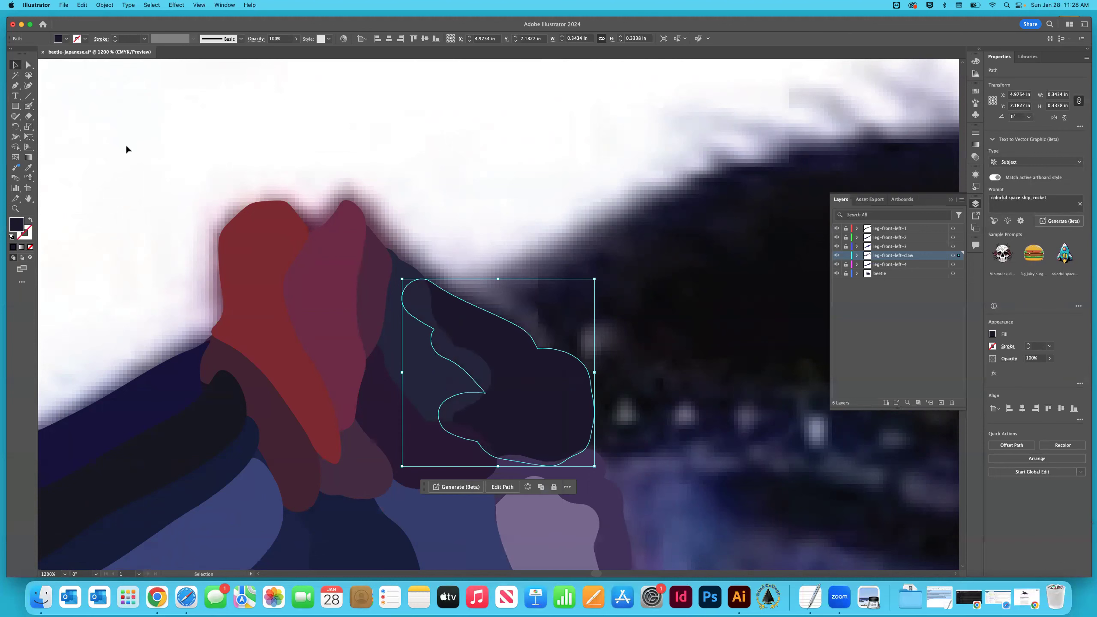
left_click(406, 229)
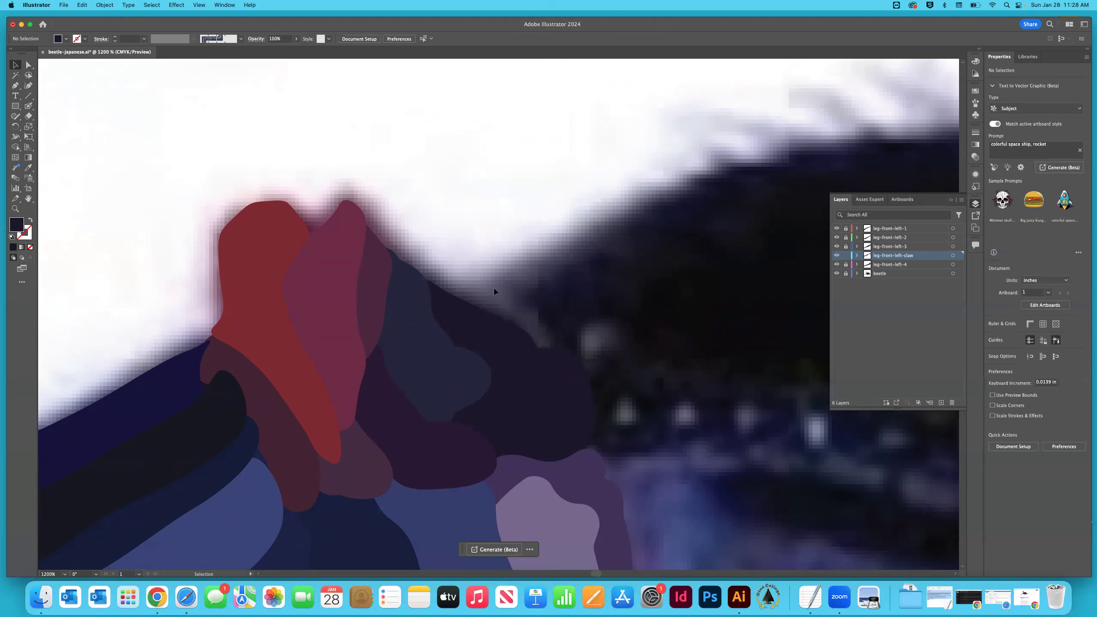
Sample the muted grey-purple from the photo just above the dark navy patch's right side.
key("i")
left_click(545, 309)
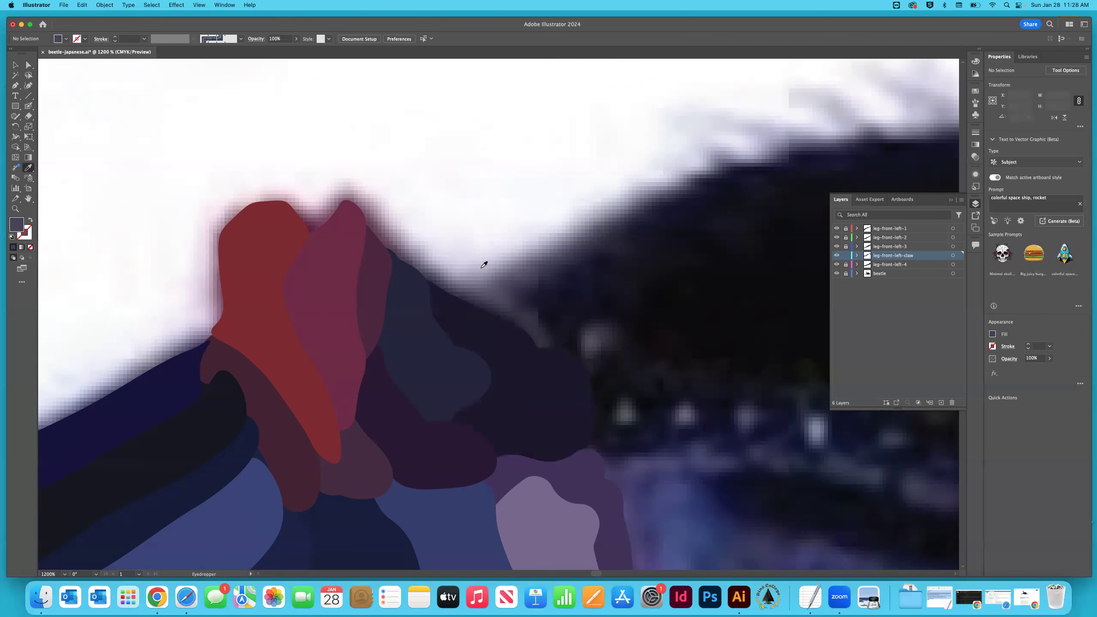
key("b")
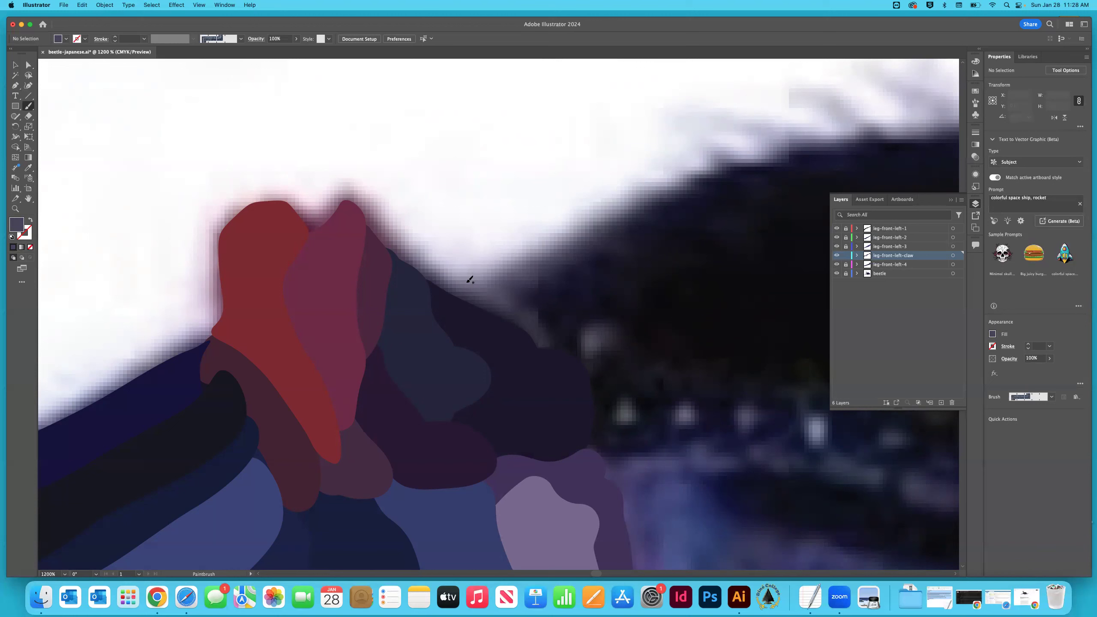
left_click_drag(496, 300, 497, 301)
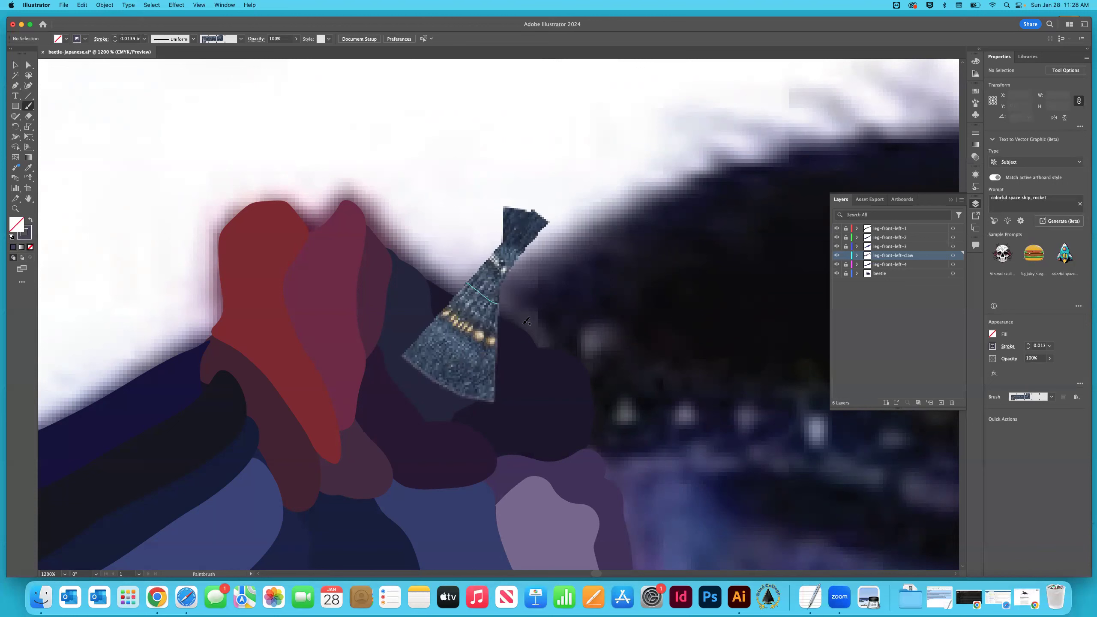
key("super+z")
Paint a grey-purple Blob Brush band about 0.20 × 0.18 in along the dark navy patch's upper-right edge.
left_click(29, 108)
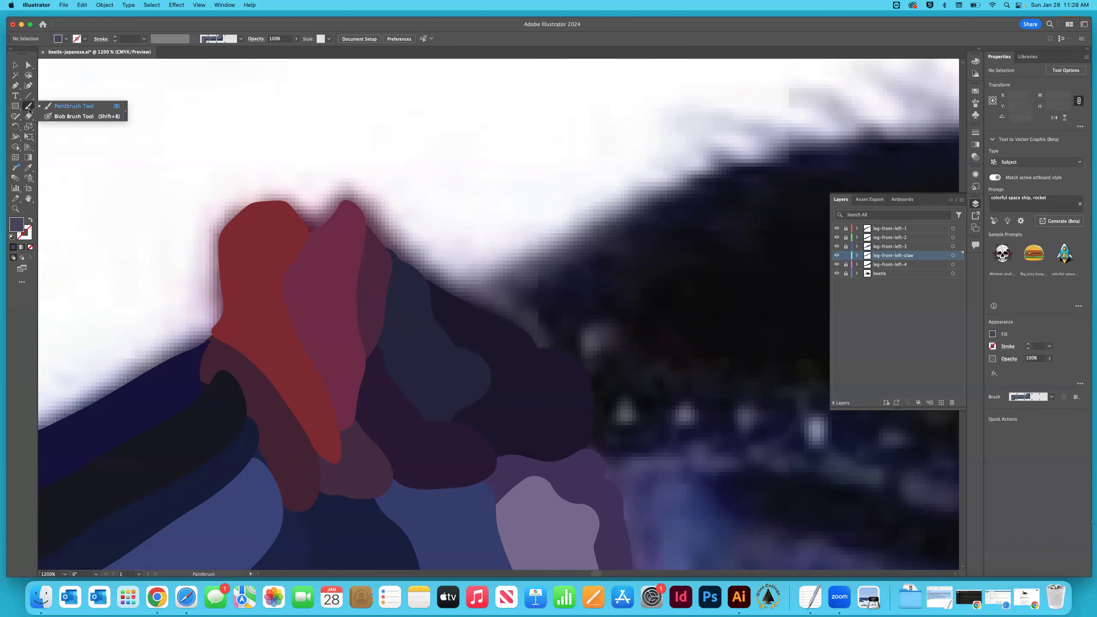
left_click(54, 117)
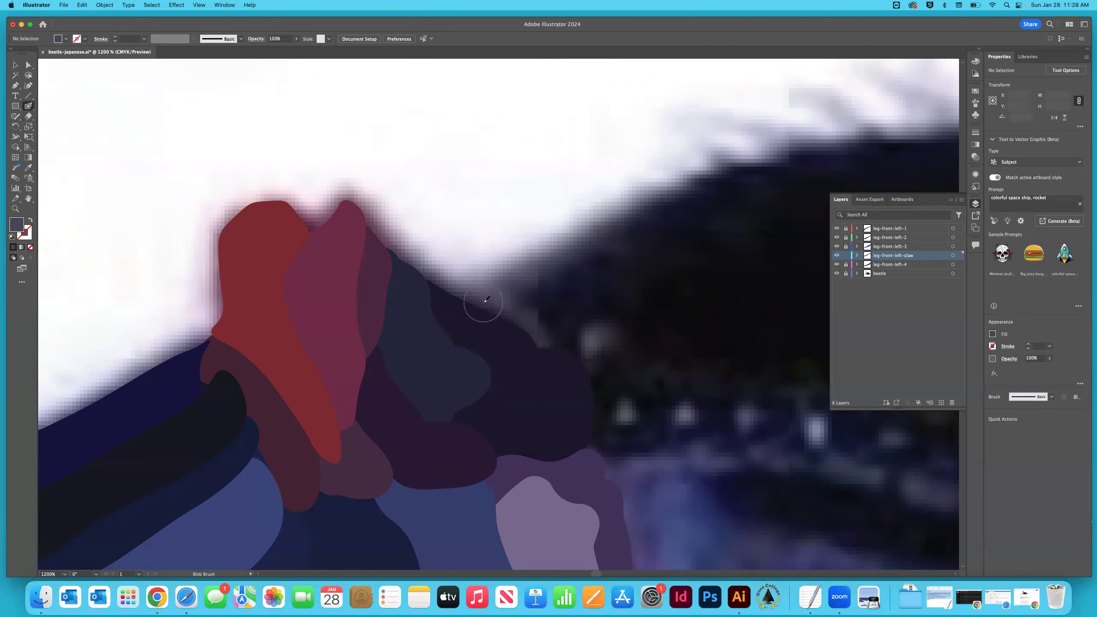
left_click_drag(483, 289, 558, 358)
Send the grey-purple band to the back, behind the dark navy patch, and deselect it.
key("v")
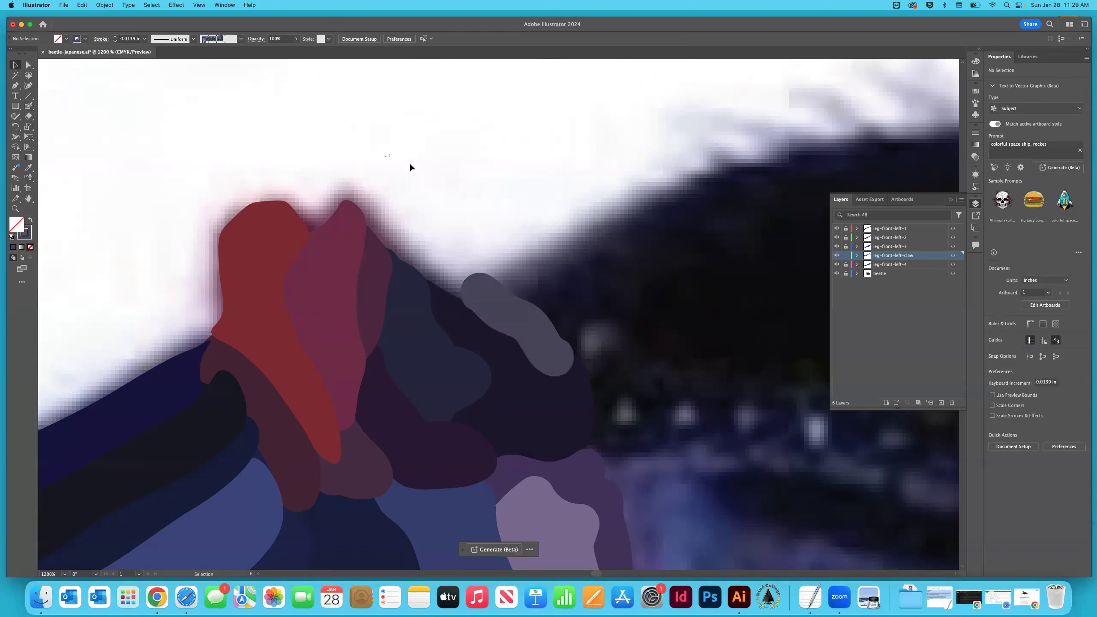
left_click(511, 317)
right_click(511, 317)
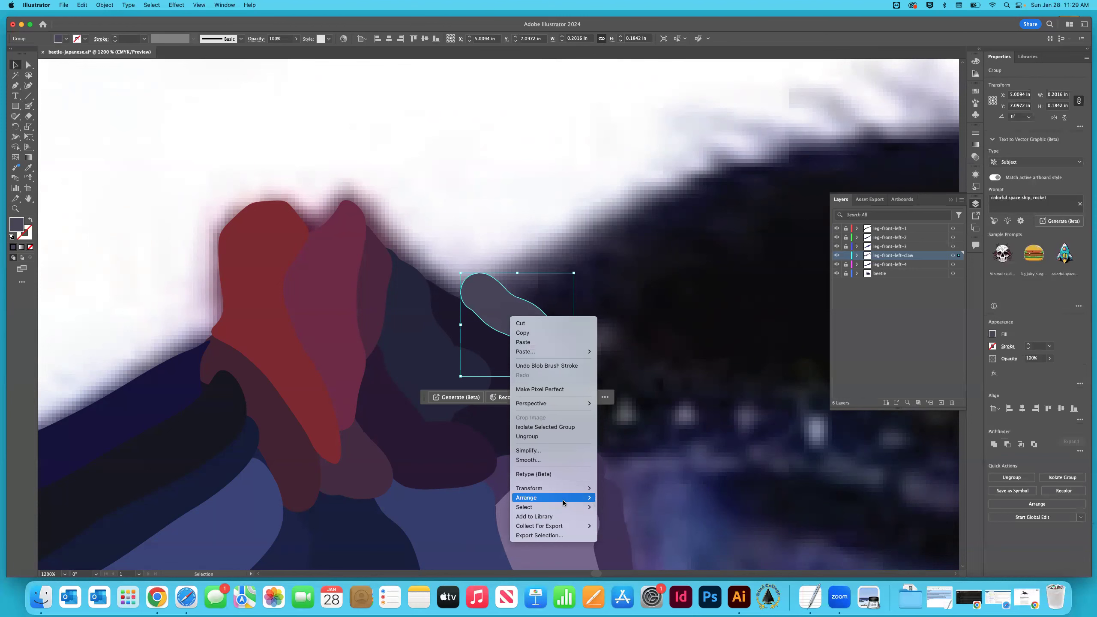
mouse_move(562, 498)
left_click(622, 517)
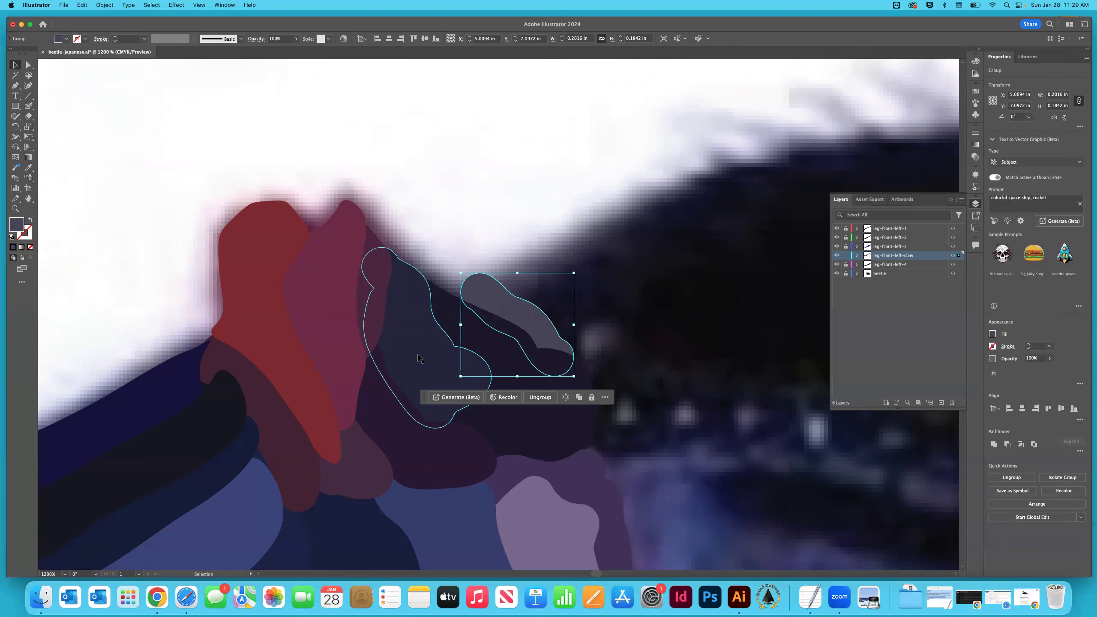
left_click(454, 209)
Sample the near-black of the upper leg segment and start a Curvature path from the grey-purple band up the segment's sloping upper edge.
scroll(455, 209, "right", 10)
scroll(456, 215, "right", 8)
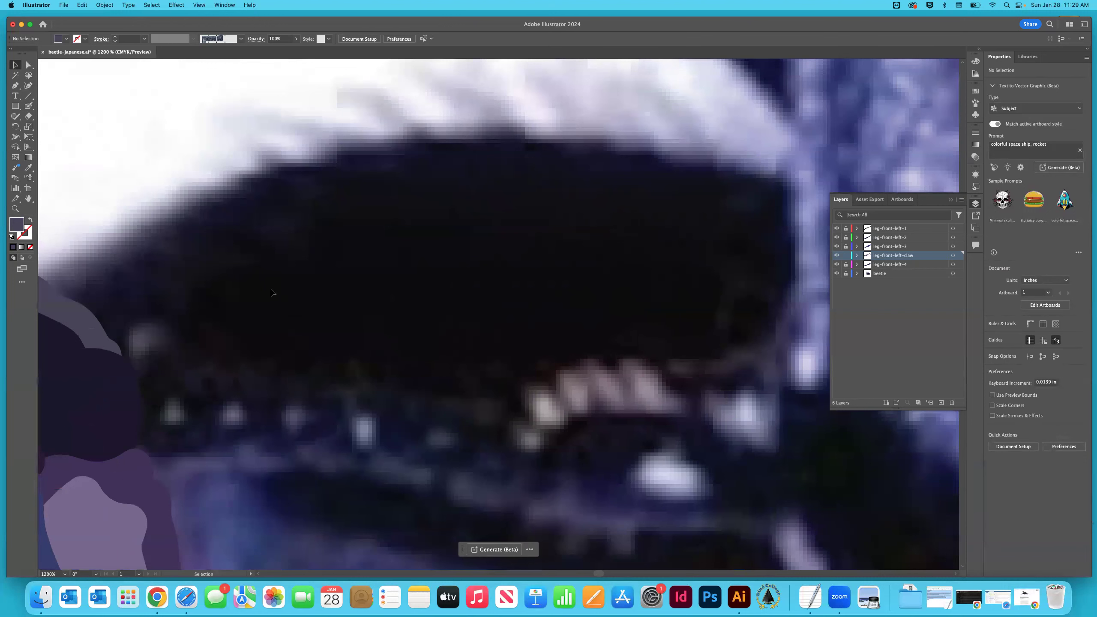
scroll(272, 292, "up", 2)
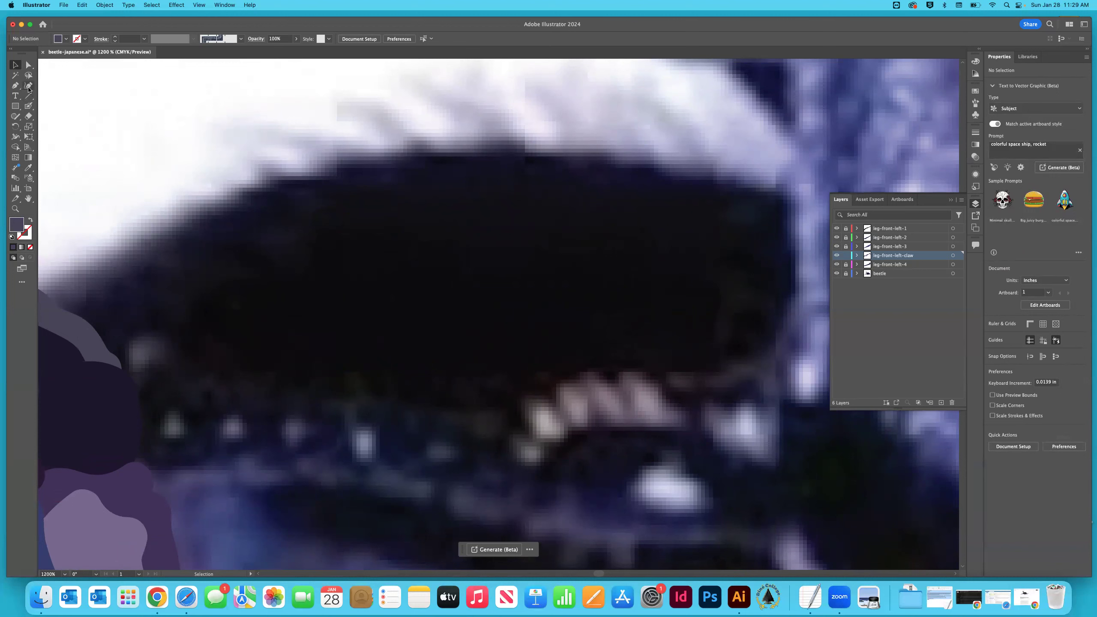
key("i")
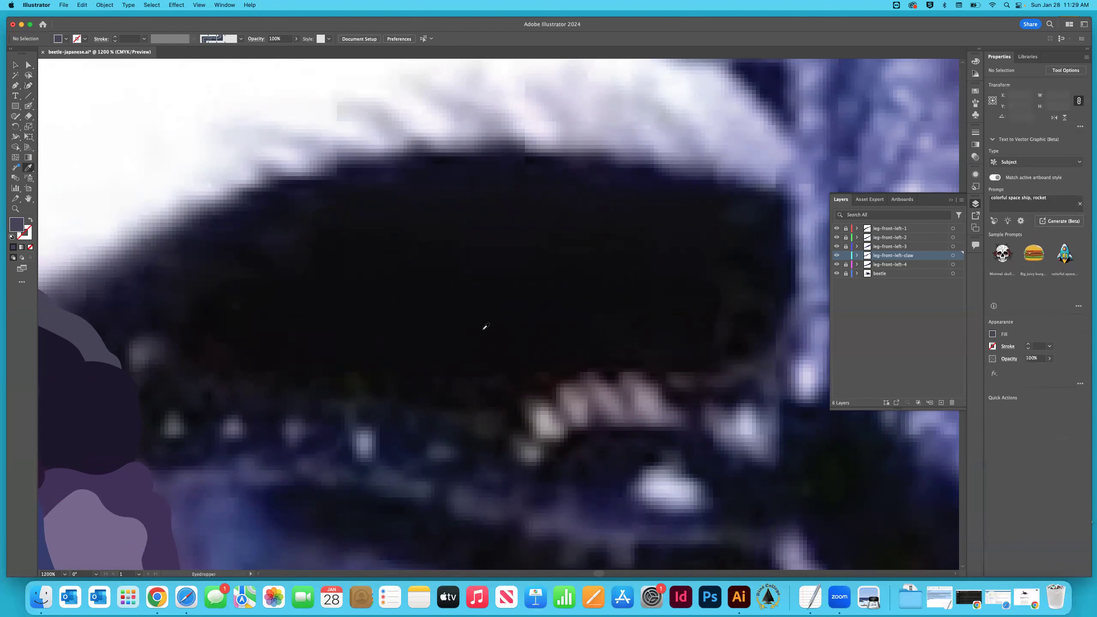
left_click(423, 262)
left_click(28, 85)
scroll(178, 303, "left", 3)
scroll(125, 302, "left", 1)
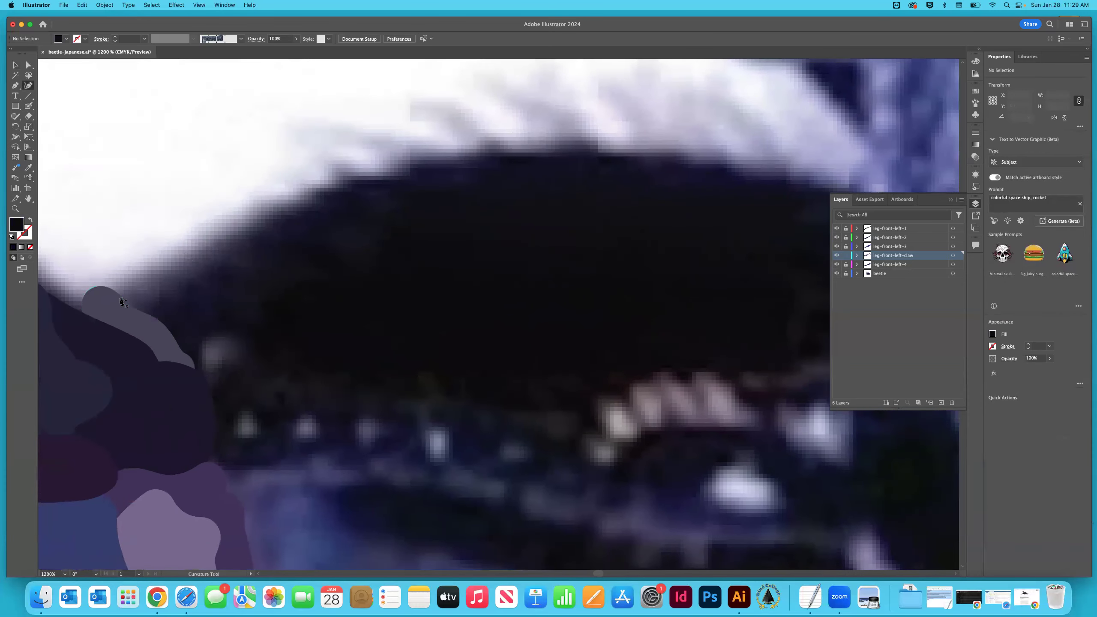
left_click(118, 299)
left_click(147, 281)
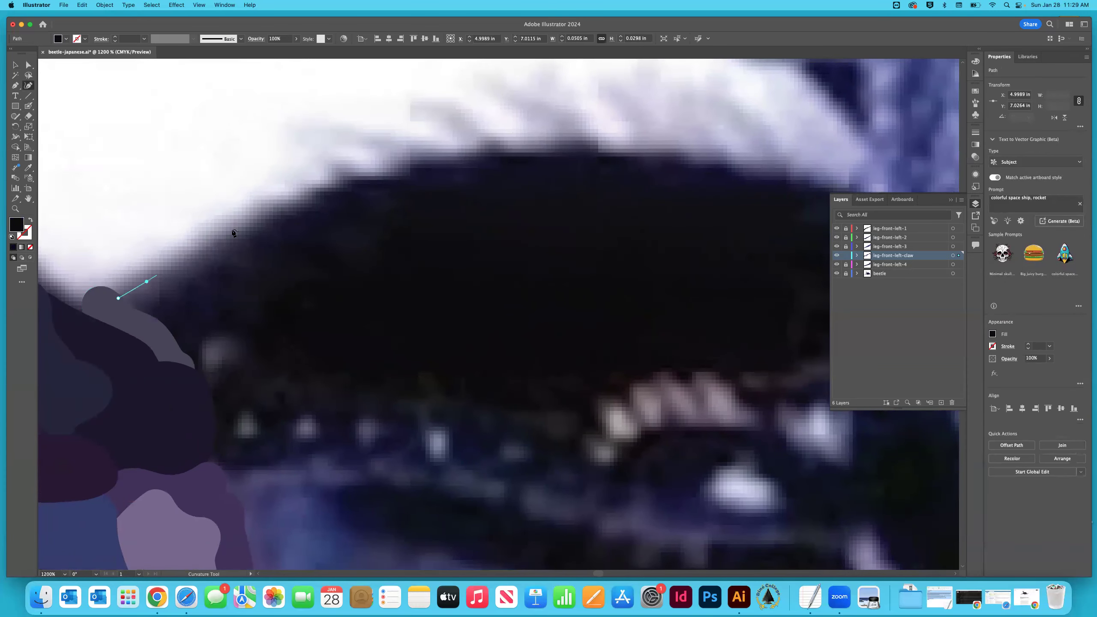
left_click(266, 218)
left_click(361, 178)
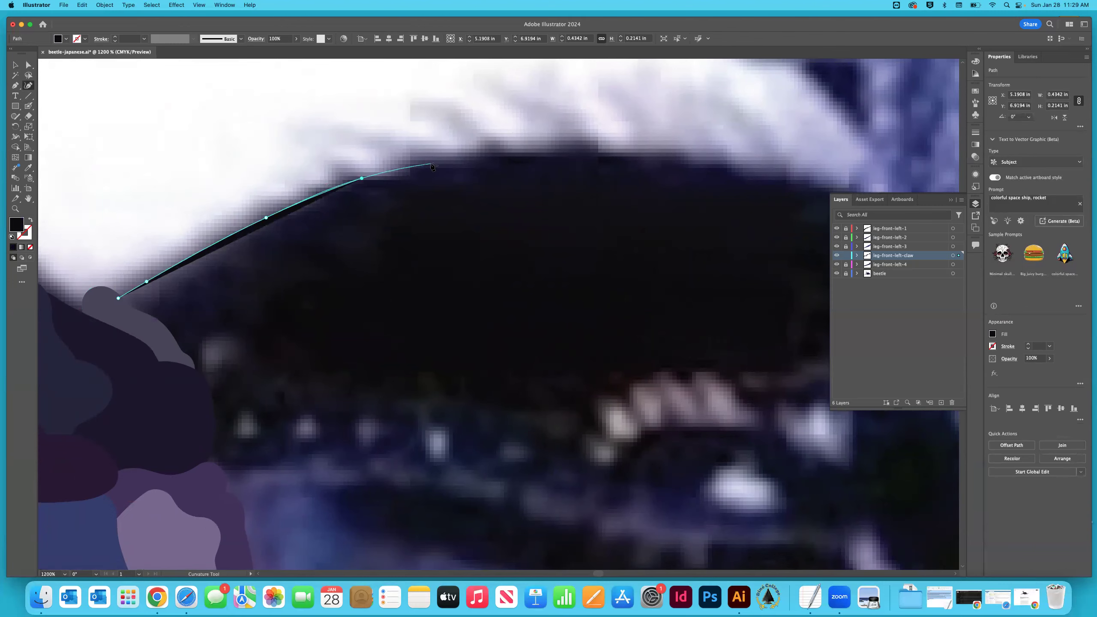
Continue the Curvature path over the crest of the dark segment, just below the fringe of hairs, toward its upper-right corner.
left_click(436, 165)
scroll(436, 166, "right", 5)
left_click(405, 158)
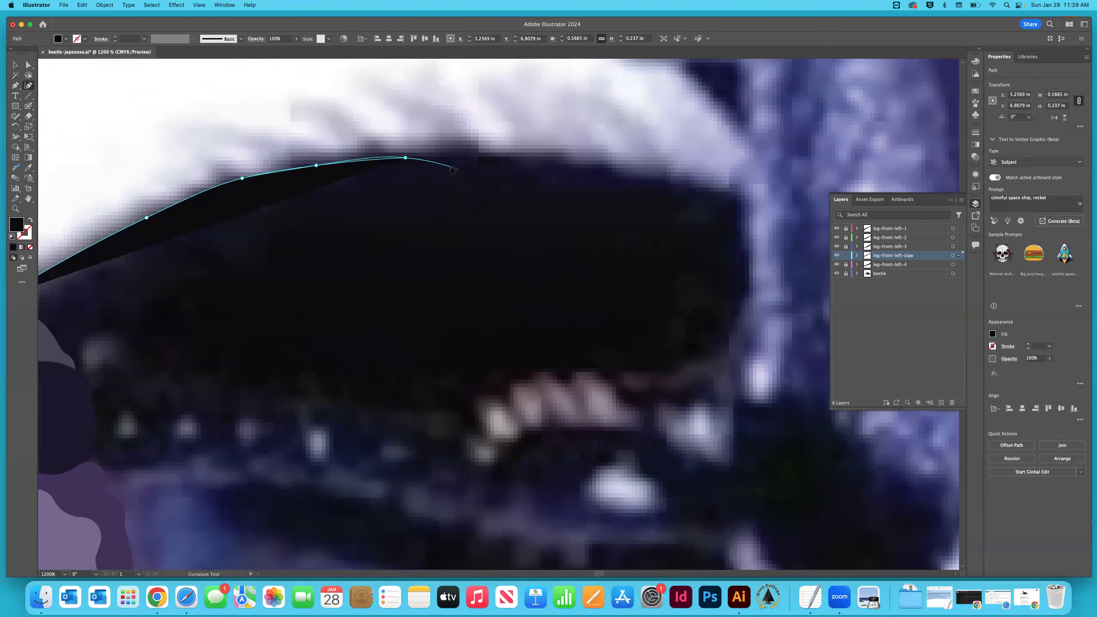
left_click(489, 158)
left_click(612, 172)
left_click(697, 186)
left_click(728, 191)
left_click(736, 199)
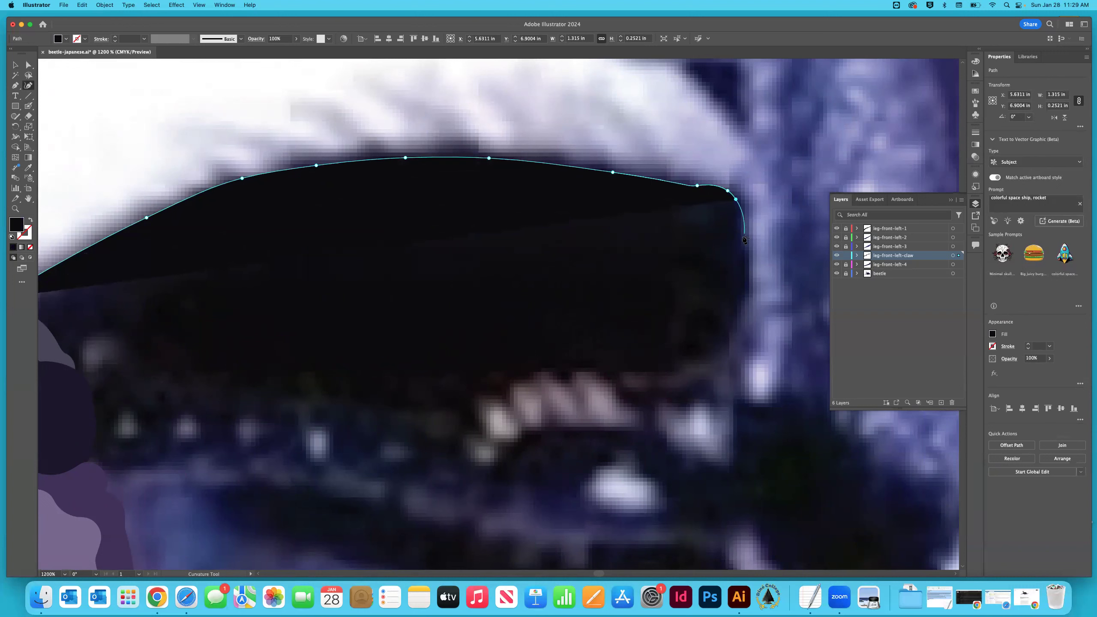
key("super+z")
key("super+z")
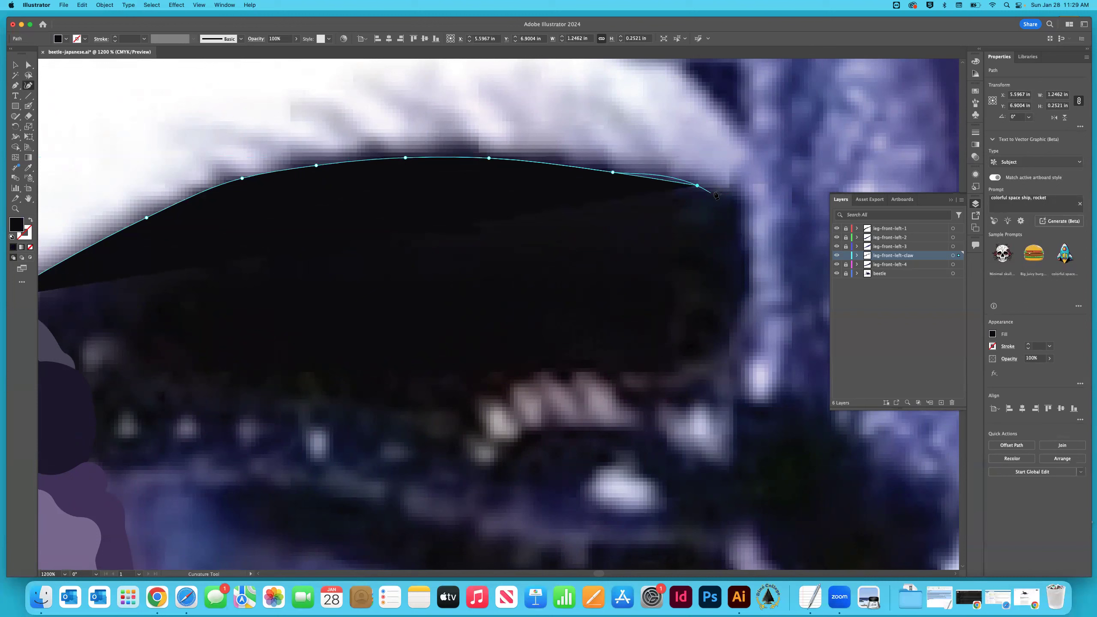
Carry the path tightly around the segment's upper-right corner with closely spaced curve points.
left_click(717, 193)
left_click(722, 193)
left_click(727, 197)
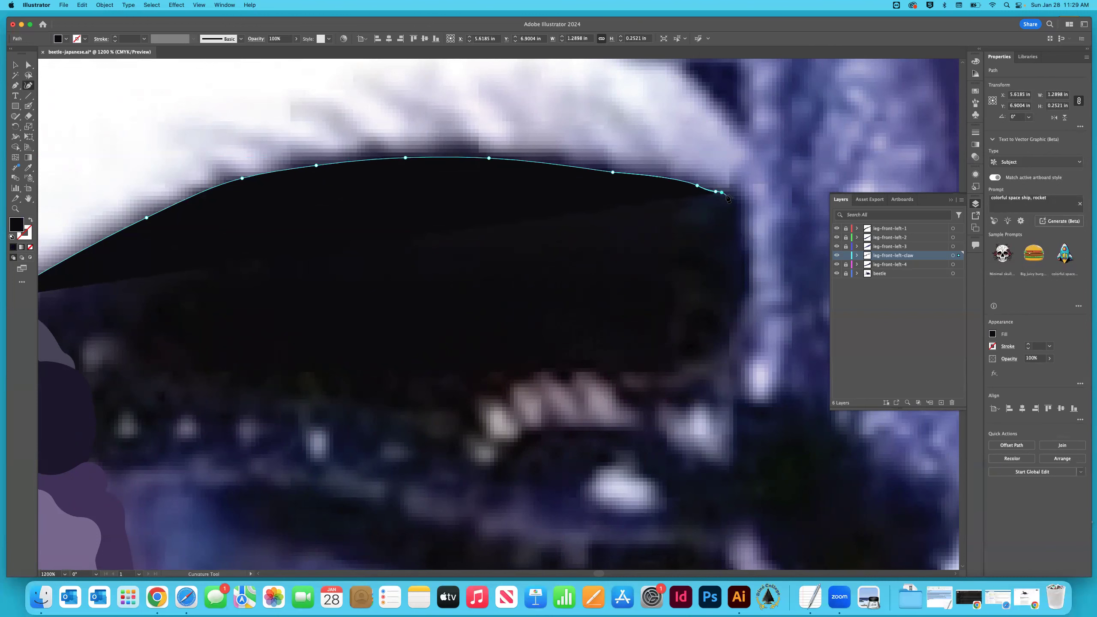
left_click(731, 200)
left_click(738, 211)
left_click(742, 232)
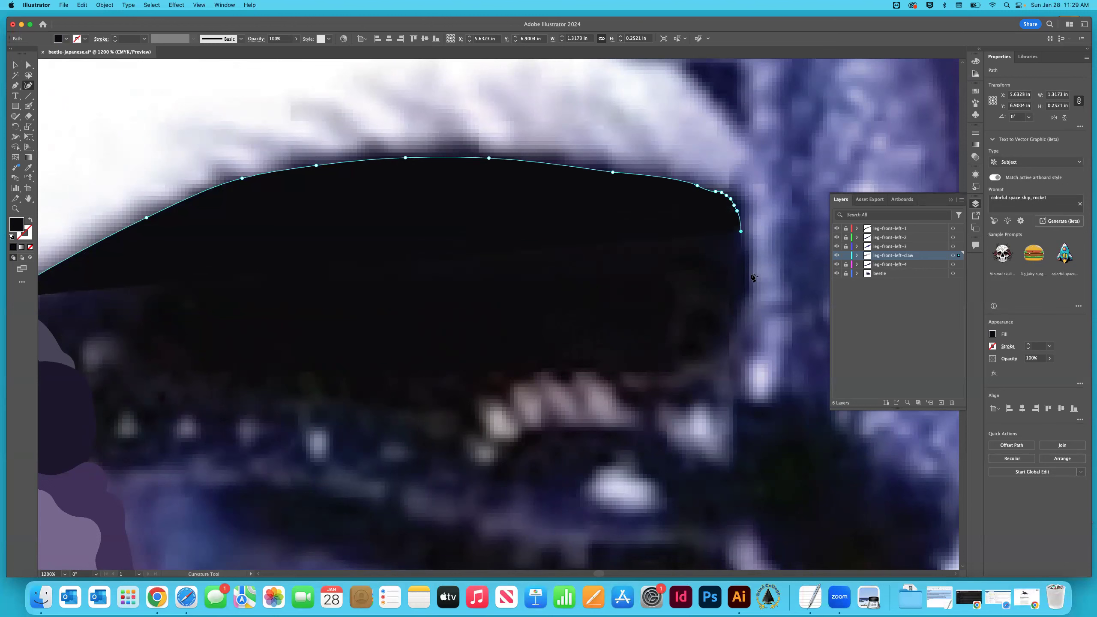
Continue the path down the segment's right end beside the horn and around the lower-right corner to the pale hairs.
left_click(744, 258)
left_click(747, 285)
left_click(740, 314)
left_click(726, 343)
left_click(714, 354)
left_click(690, 366)
left_click(644, 373)
left_click(615, 375)
left_click(589, 374)
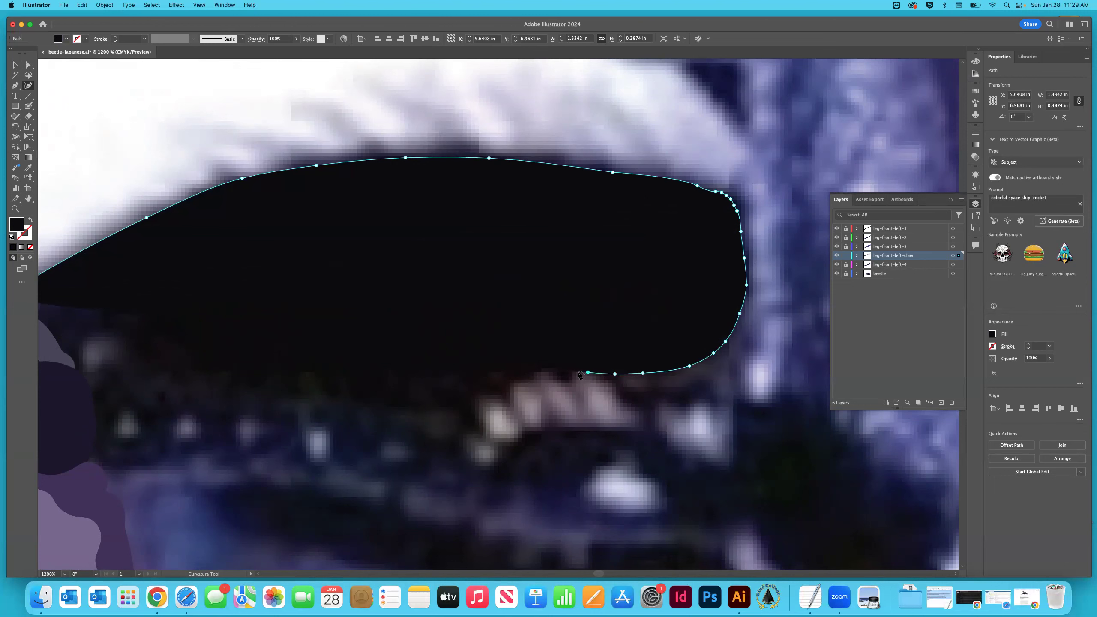
Curve the path over the cluster of pale hairs and down its left side on the segment's lower edge.
left_click(564, 371)
left_click(548, 372)
left_click(517, 380)
left_click(491, 397)
left_click(468, 413)
Continue the path leftward along the segment's lower edge, just above the row of small light dots.
left_click(439, 413)
left_click(410, 412)
left_click(382, 412)
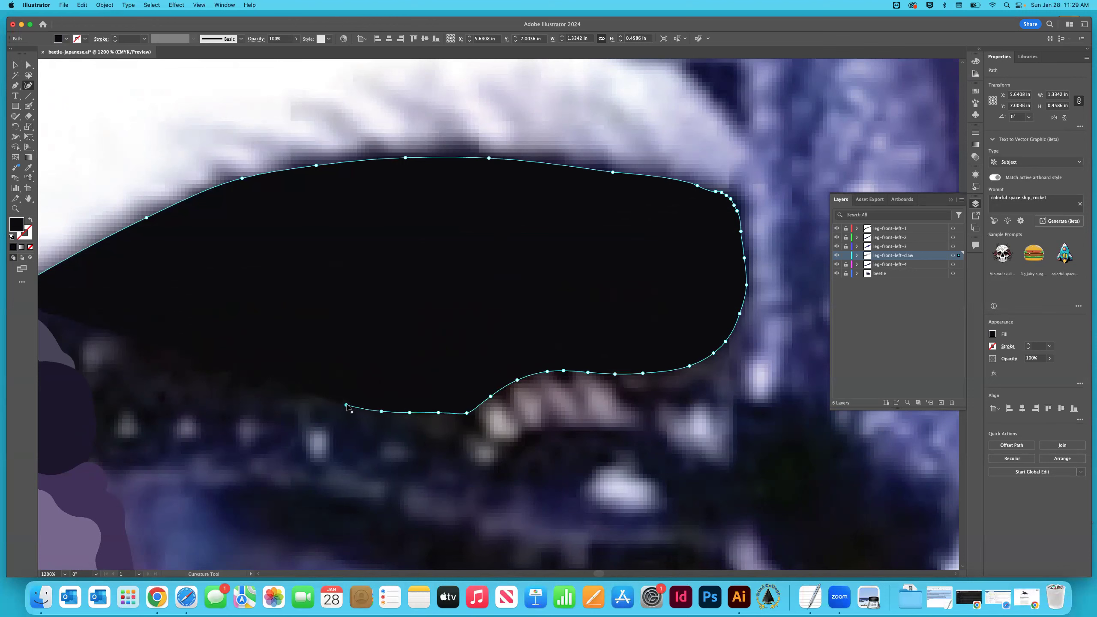
left_click(308, 402)
left_click(258, 403)
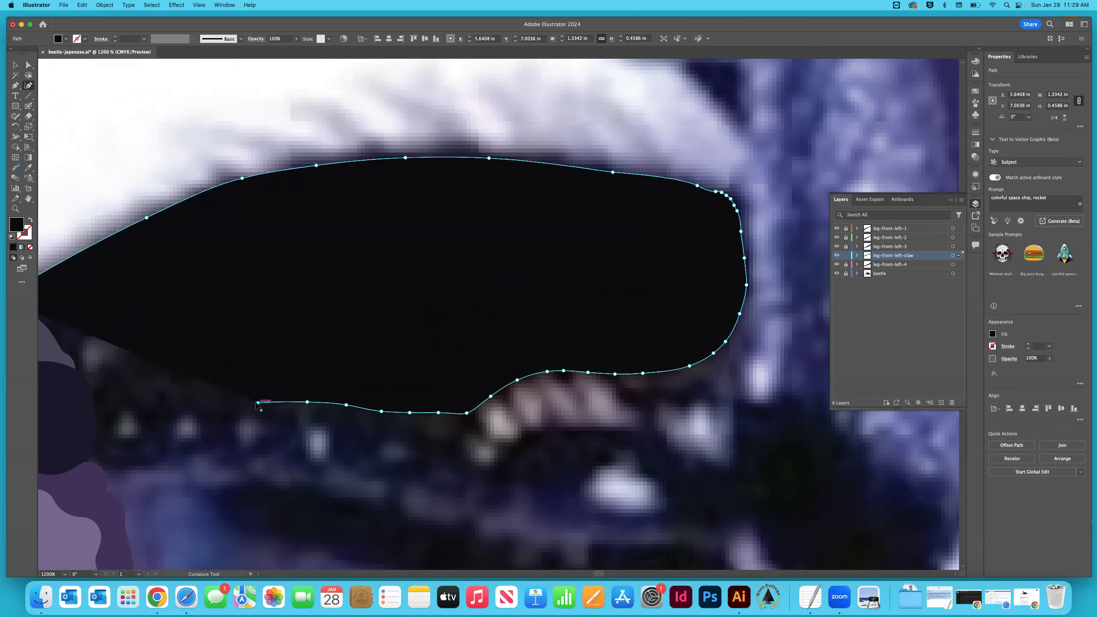
left_click(209, 398)
left_click(178, 404)
left_click(152, 408)
left_click(124, 406)
left_click(103, 409)
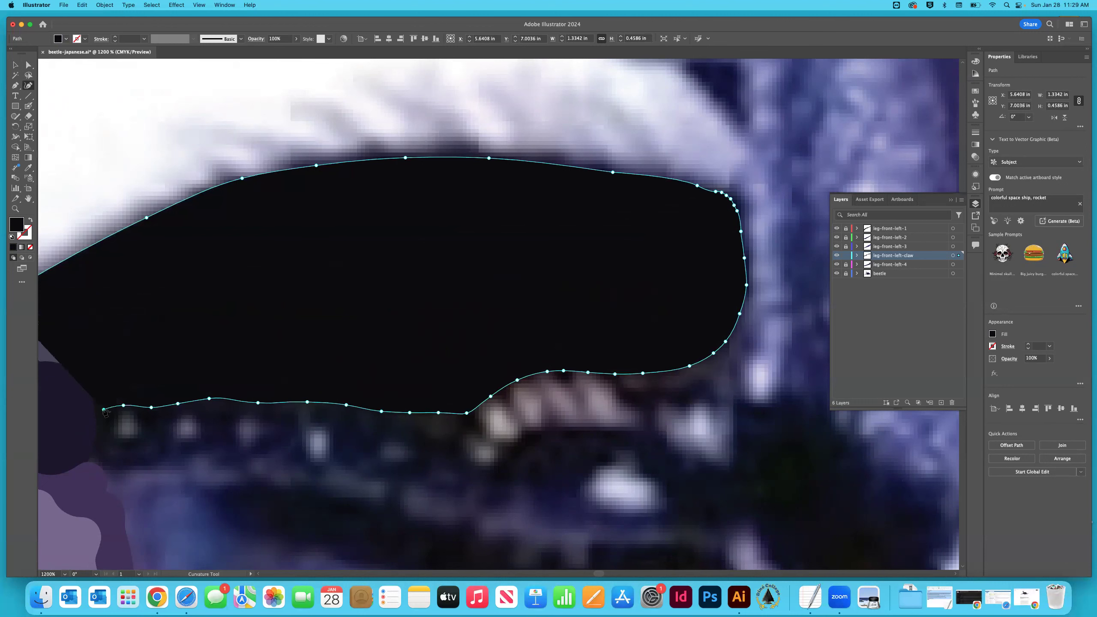
Bring the path up over the navy and grey-purple patches and close the near-black shape, about 1.34 × 0.46 in.
scroll(184, 363, "left", 5)
left_click(181, 411)
left_click(150, 388)
left_click(107, 344)
left_click(101, 316)
left_click(96, 298)
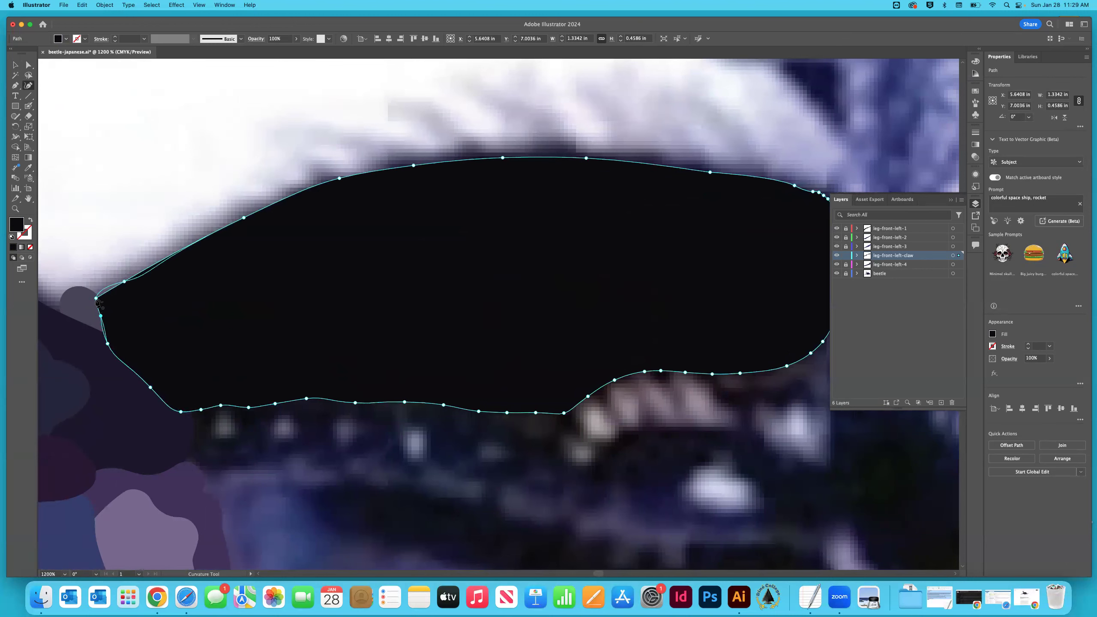
left_click(93, 303)
Arrange the near-black segment shape behind the navy and grey-purple patches of the neighbouring joint.
left_click(15, 65)
left_click(132, 127)
left_click(329, 248)
right_click(327, 244)
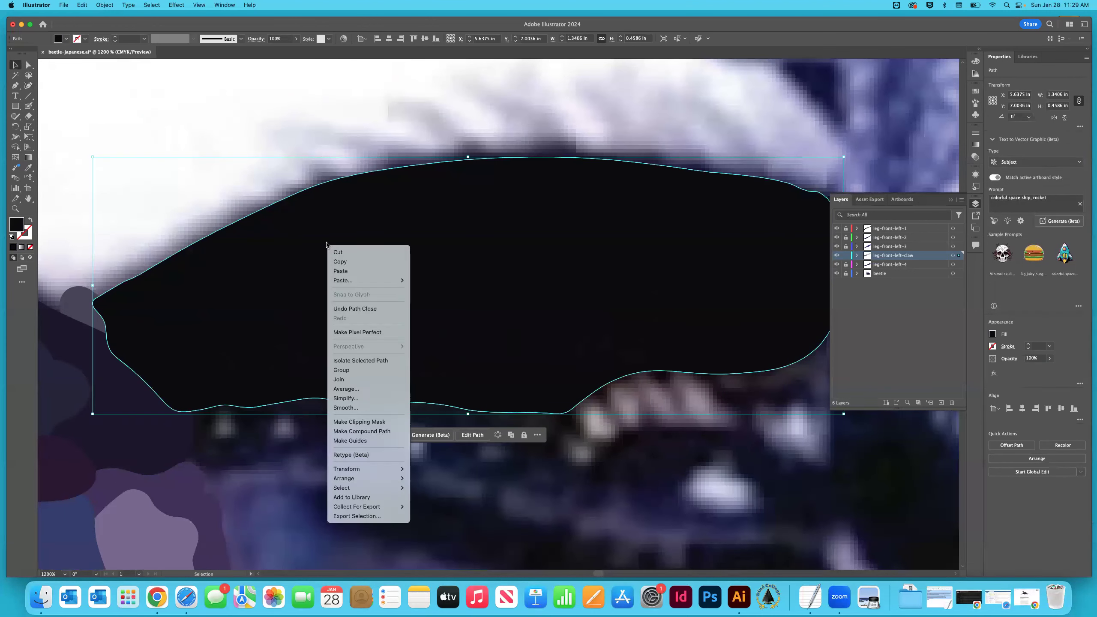
mouse_move(359, 478)
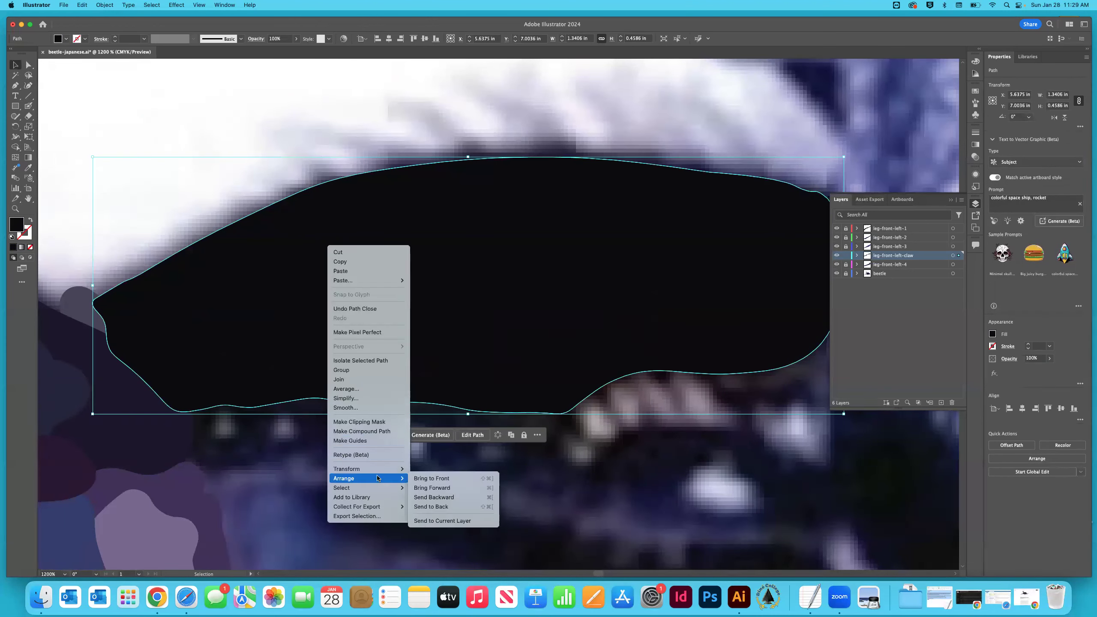
left_click(434, 497)
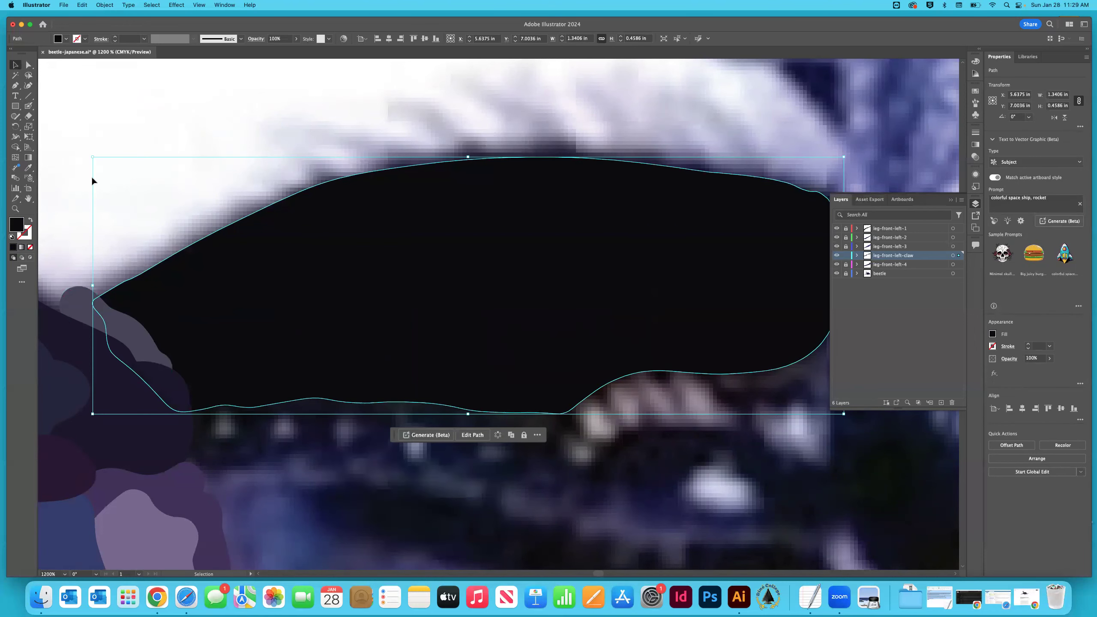
left_click(67, 128)
Toggle the beetle photo layer's visibility with the whole artboard in view to compare the traced leg with the photo.
key("super+minus")
key("super+minus")
key("super+minus")
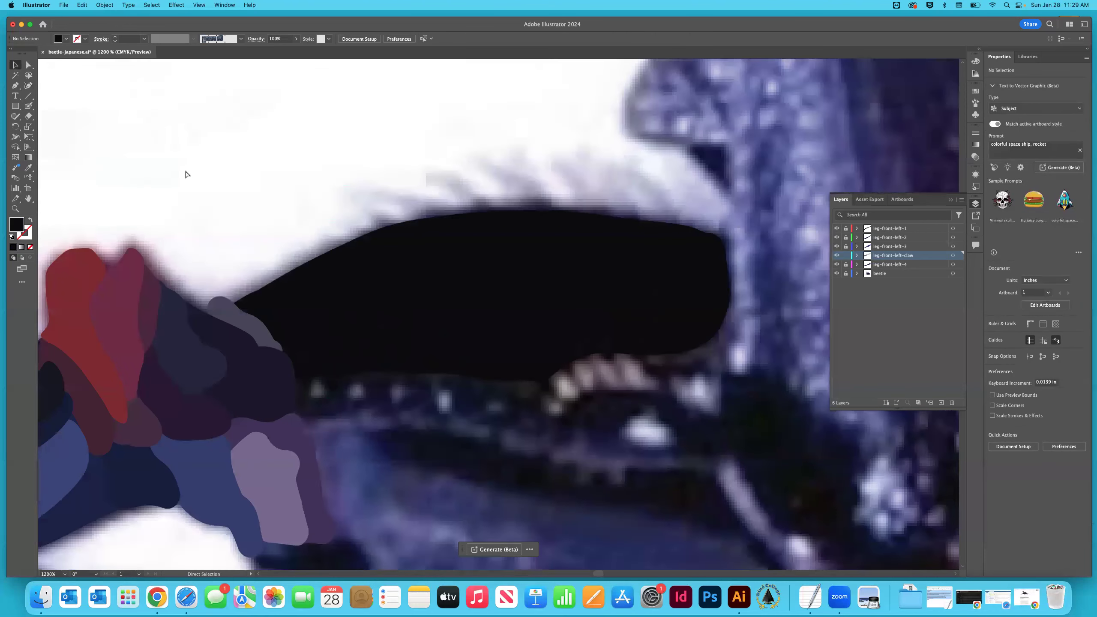
key("super+minus")
key("super+minus")
key("super+0")
left_click(837, 275)
left_click(836, 274)
left_click(836, 274)
left_click(837, 273)
left_click(836, 273)
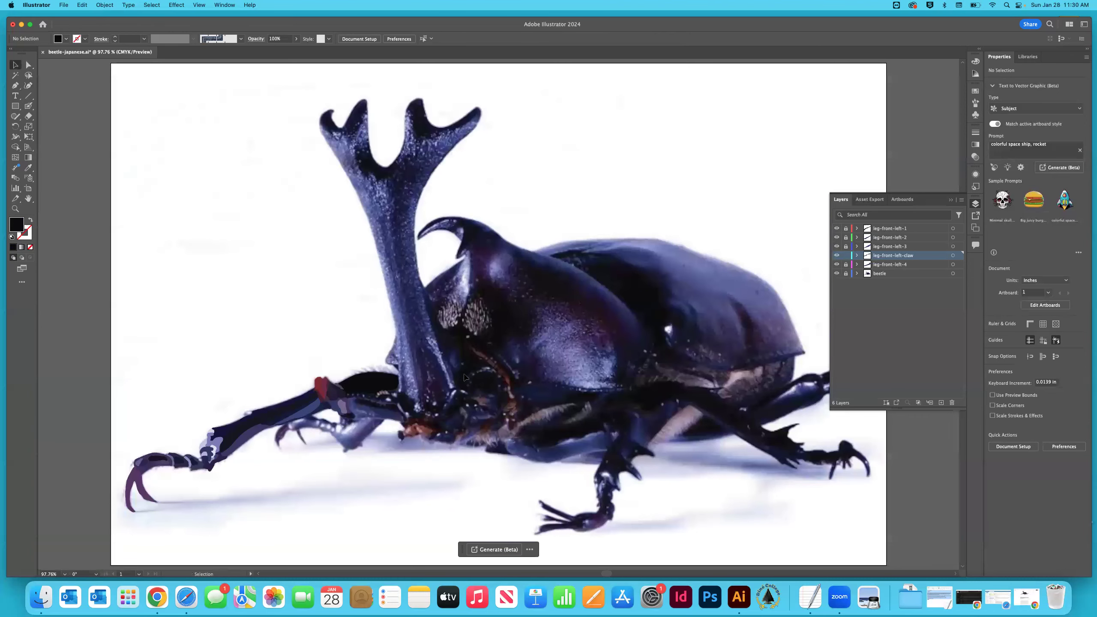
Sample the pale grey-lavender colour of the photo's hairs above the near-black segment as the current fill.
key("z")
left_click(385, 369)
left_click(502, 318)
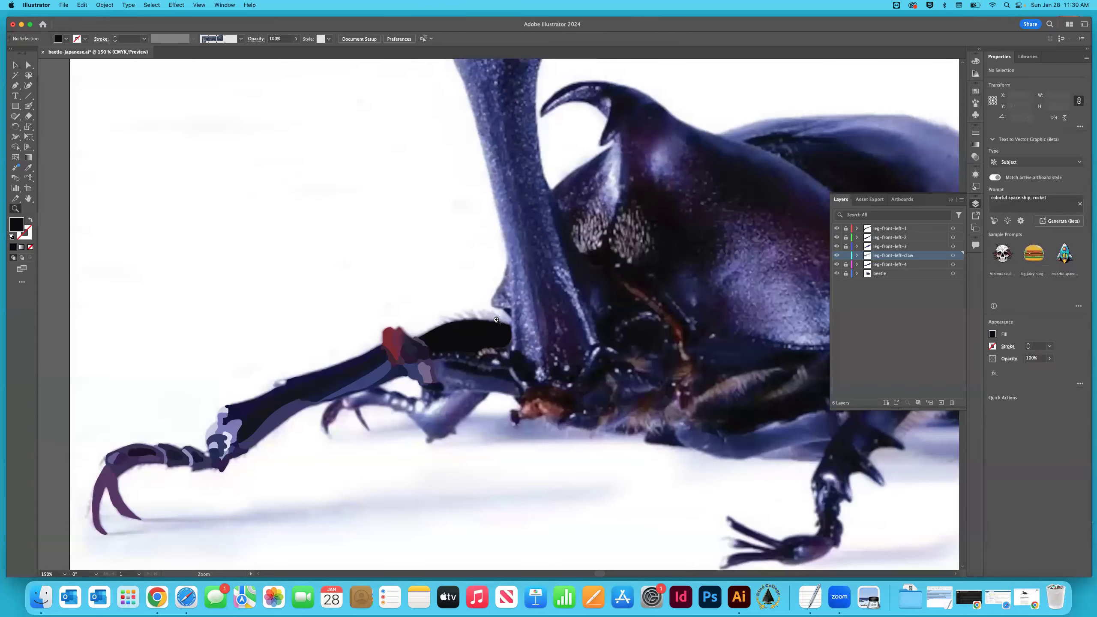
left_click(496, 320)
left_click(494, 310)
left_click(490, 307)
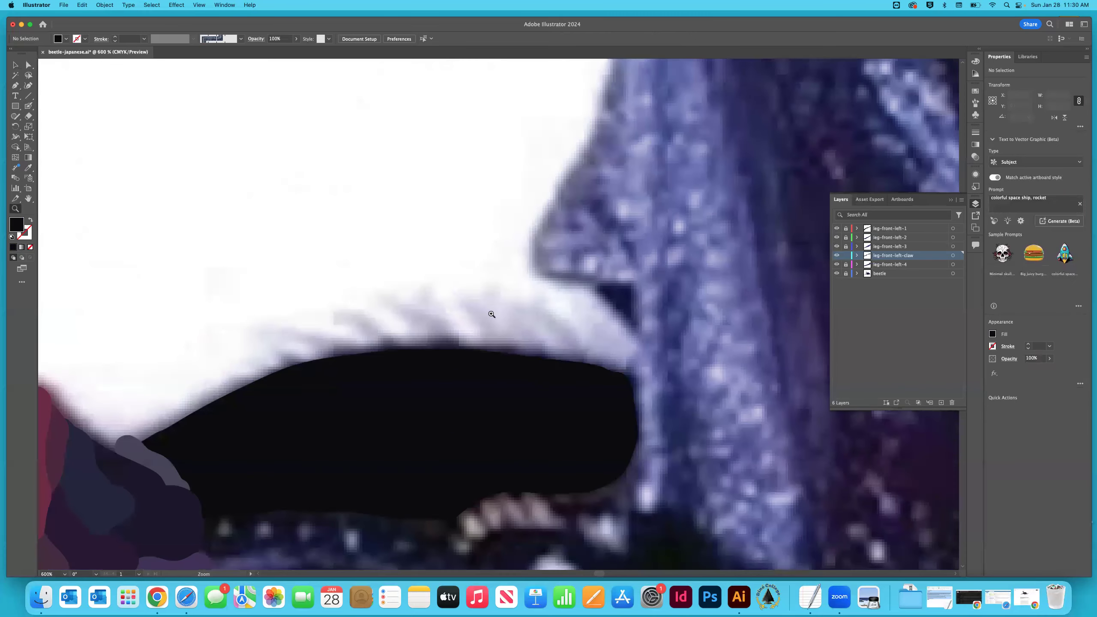
left_click(28, 95)
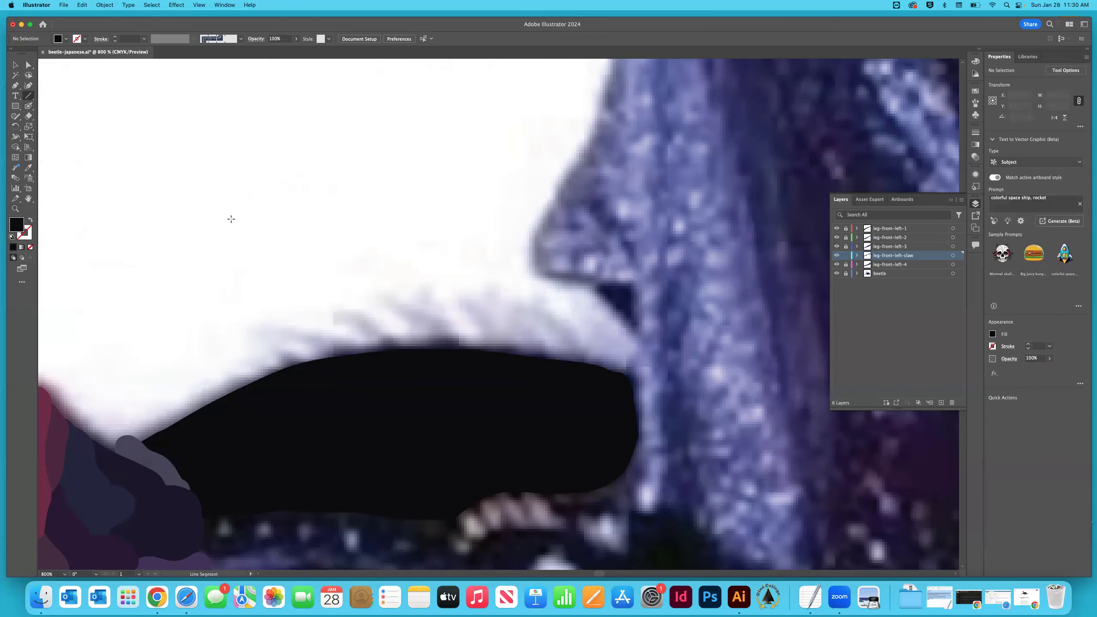
key("i")
left_click(450, 336)
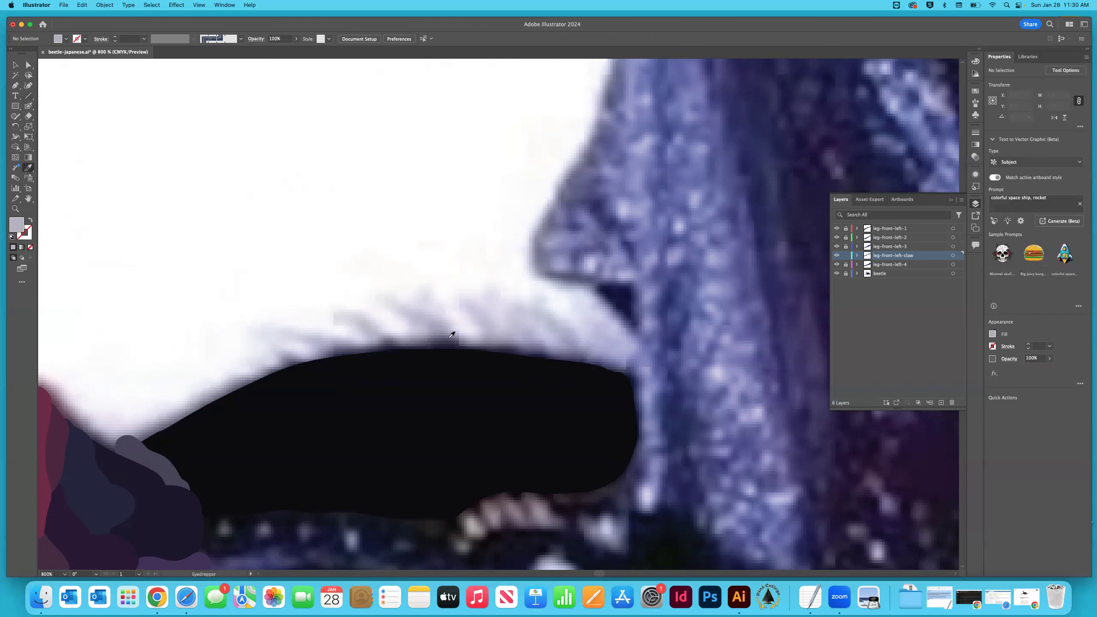
Draw an open curved hair path about 0.2 × 0.17 in over the middle of the near-black segment's upper edge.
left_click(29, 97)
left_click(16, 86)
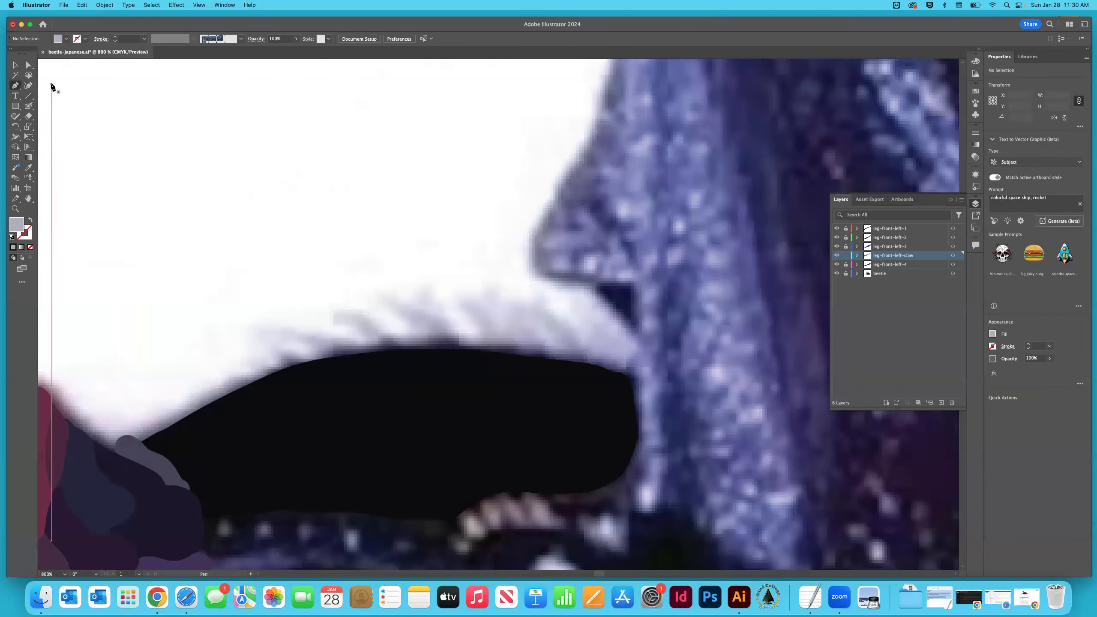
left_click(28, 88)
left_click(382, 297)
left_click(409, 312)
left_click(437, 321)
left_click(441, 334)
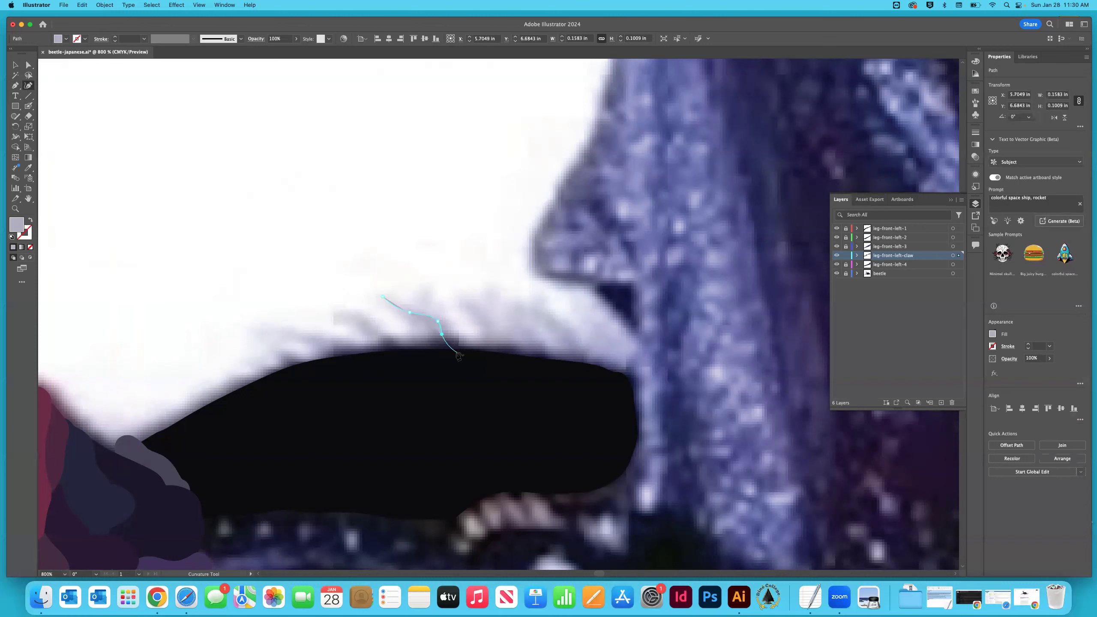
left_click(455, 359)
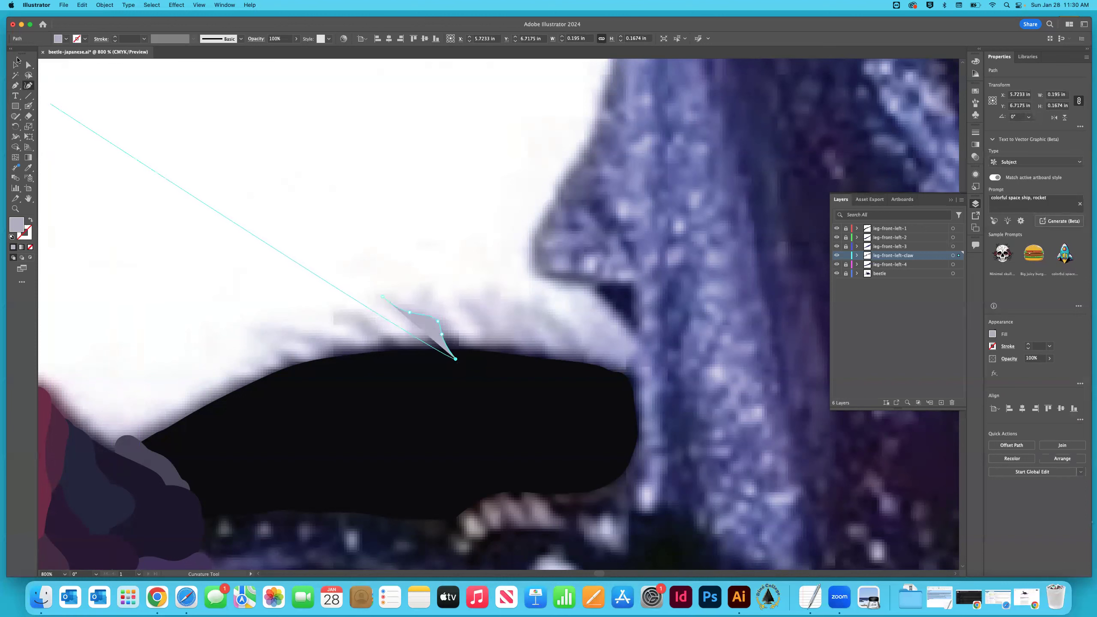
key("Escape")
Swap the hair path's fill and stroke so it becomes a pale grey-lavender line without fill.
left_click(401, 316)
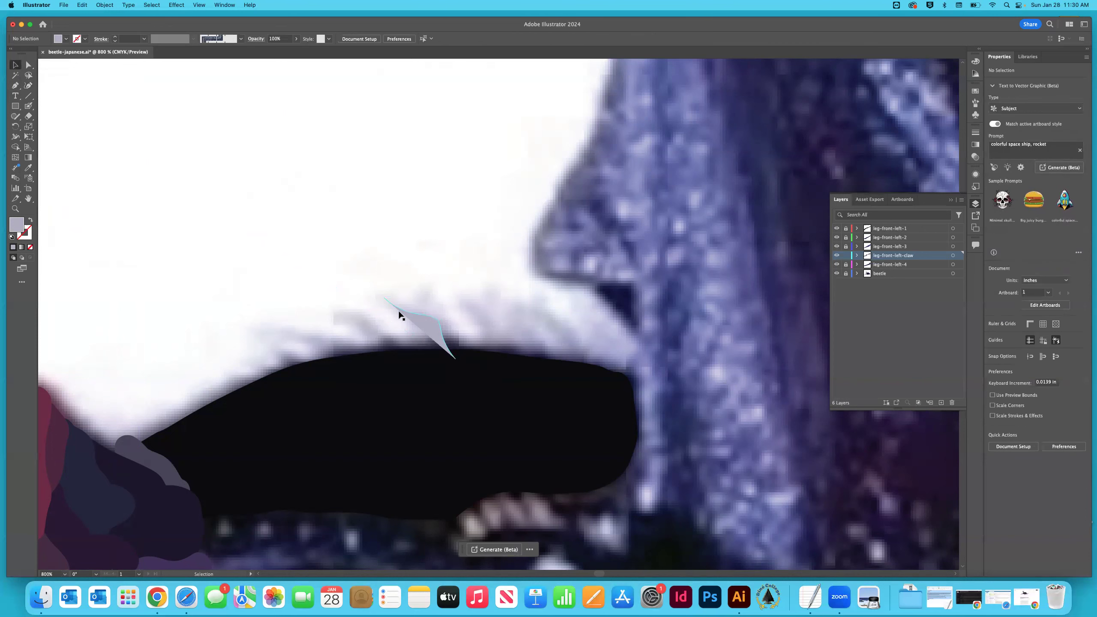
left_click(423, 320)
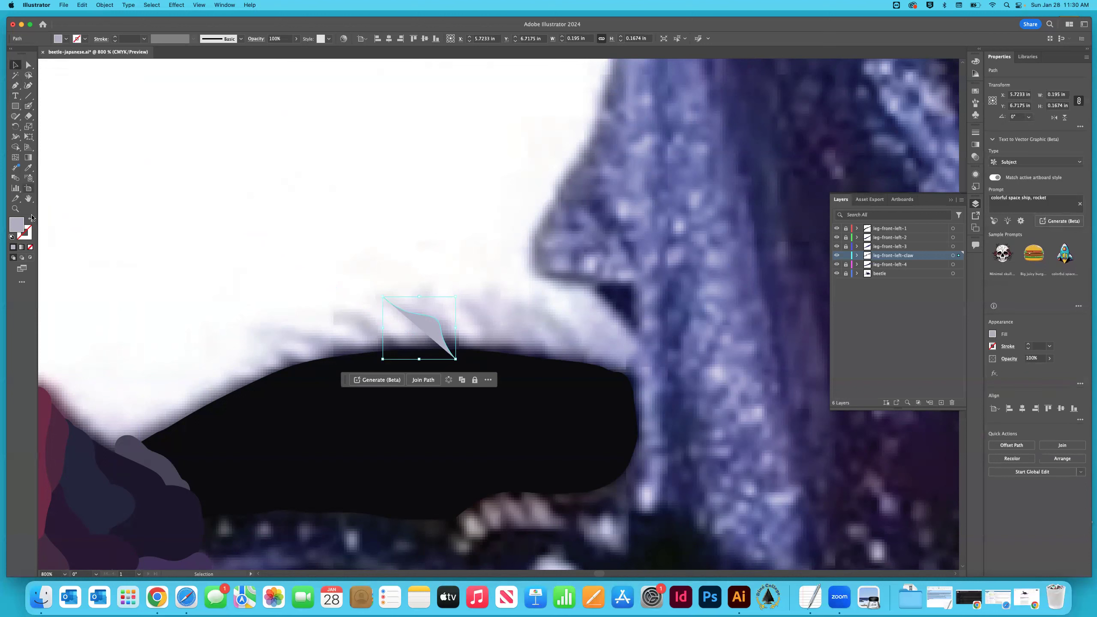
key("shift+x")
left_click(219, 268)
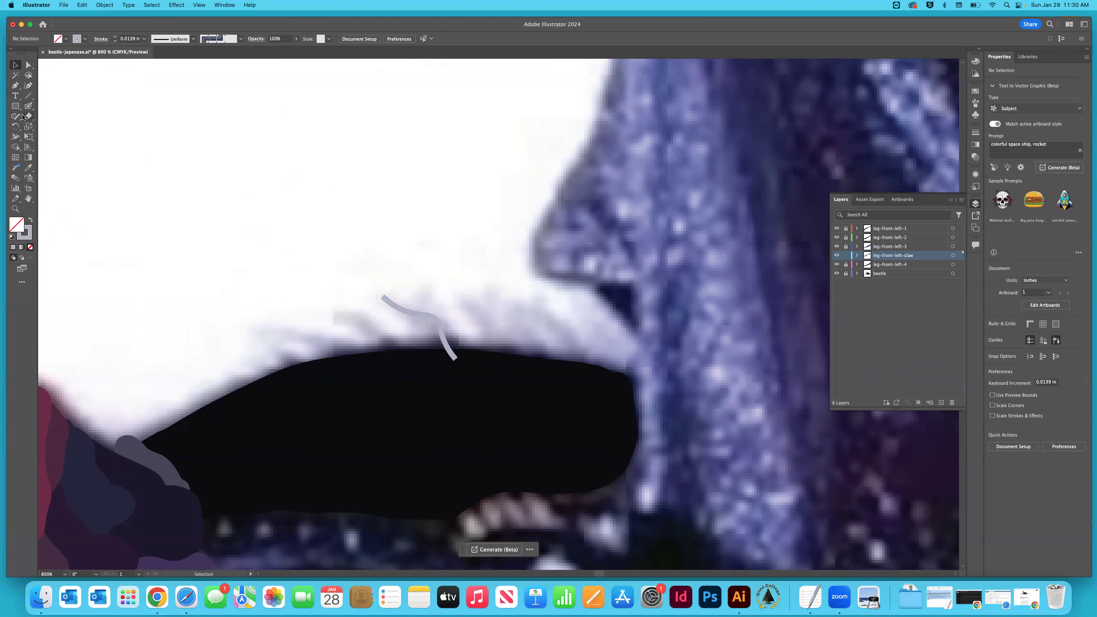
Draw two more curved hairs with the Curvature tool, one about 0.09 × 0.14 in right of the first and one to its left.
left_click(29, 85)
left_click(470, 304)
left_click(493, 330)
left_click(503, 344)
left_click(503, 357)
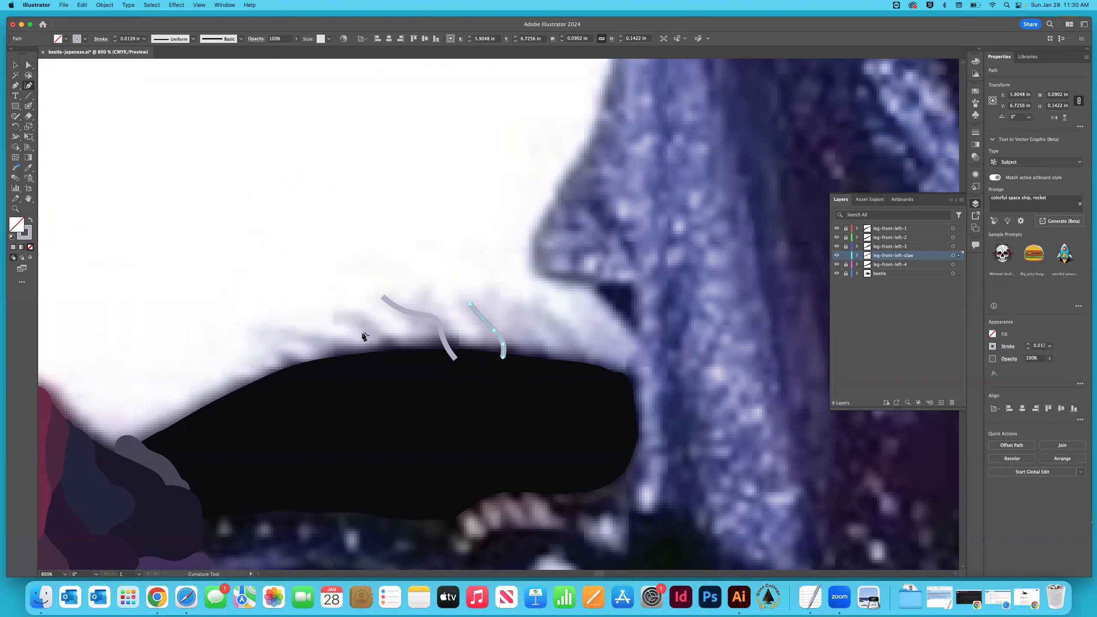
left_click(335, 314)
left_click(364, 321)
left_click(376, 332)
left_click(393, 348)
left_click(401, 360)
Add two hairs near the left end of the fringe: a long shallow one and a short one just beneath it.
left_click(273, 331)
left_click(317, 338)
left_click(347, 348)
left_click(361, 363)
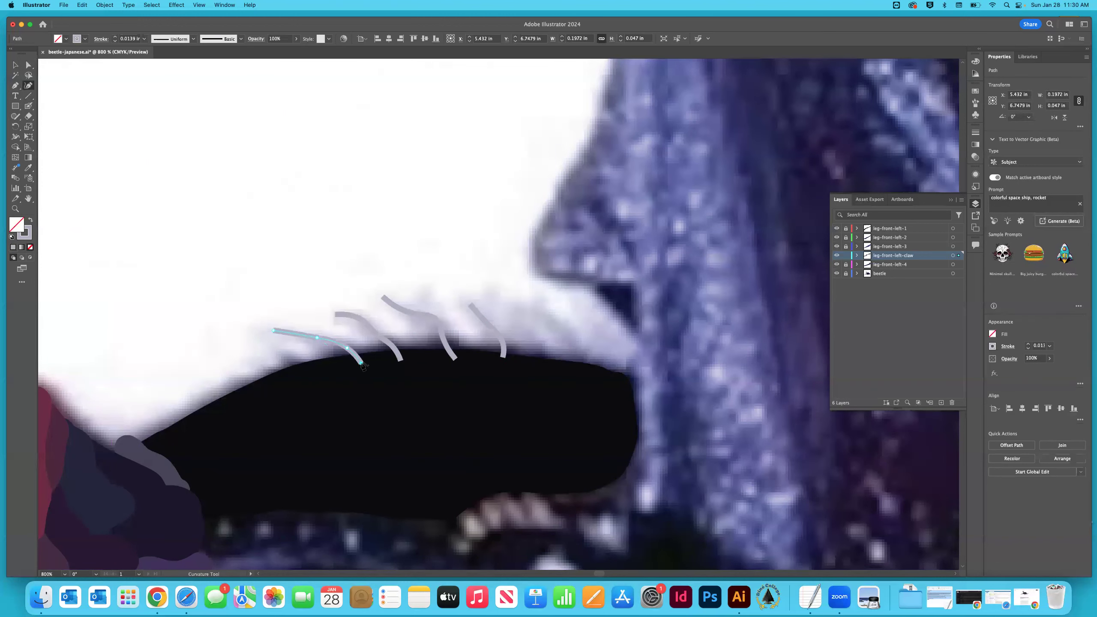
left_click(274, 350)
left_click(290, 358)
left_click(308, 370)
Draw two long arching hairs at the right end of the fringe, the shorter one nested under the longer.
left_click(499, 298)
left_click(542, 315)
left_click(561, 327)
left_click(571, 343)
left_click(585, 373)
left_click(501, 311)
left_click(533, 334)
left_click(538, 347)
left_click(543, 363)
key("Escape")
Draw a steep wavy hair beside the first hair, running down into the middle of the segment's upper edge.
left_click(431, 288)
left_click(433, 304)
left_click(452, 321)
left_click(453, 333)
left_click(464, 355)
key("Escape")
Add a near-vertical hair about 0.02 × 0.17 in crossing the right-centre one and a short hair among the left ones.
left_click(490, 296)
left_click(490, 311)
left_click(495, 359)
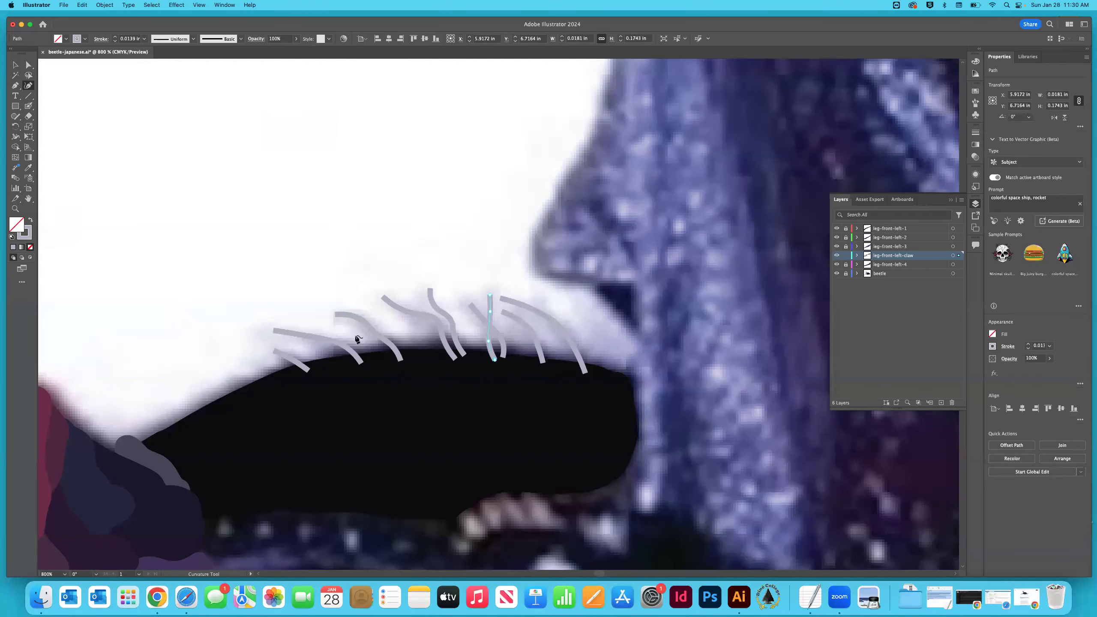
left_click(332, 349)
left_click(348, 363)
Select all the hair strokes and send them to the back, behind the near-black segment.
left_click(15, 65)
left_click(422, 299)
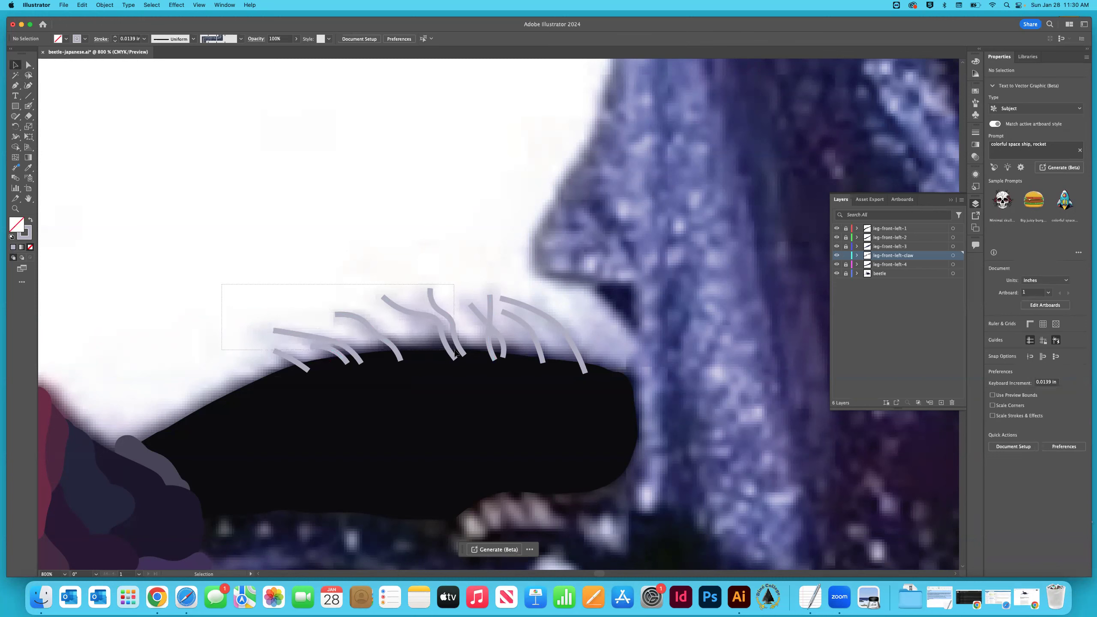
left_click_drag(455, 353, 456, 352)
left_click_drag(221, 316, 364, 351)
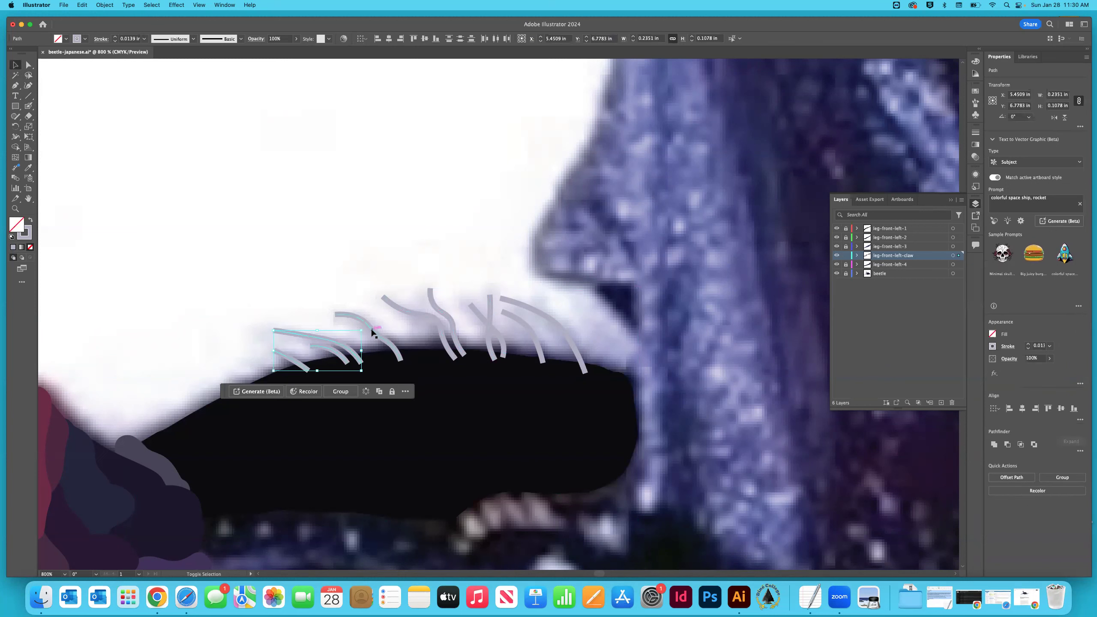
left_click(372, 331, "shift")
left_click(414, 310, "shift")
left_click(435, 299, "shift")
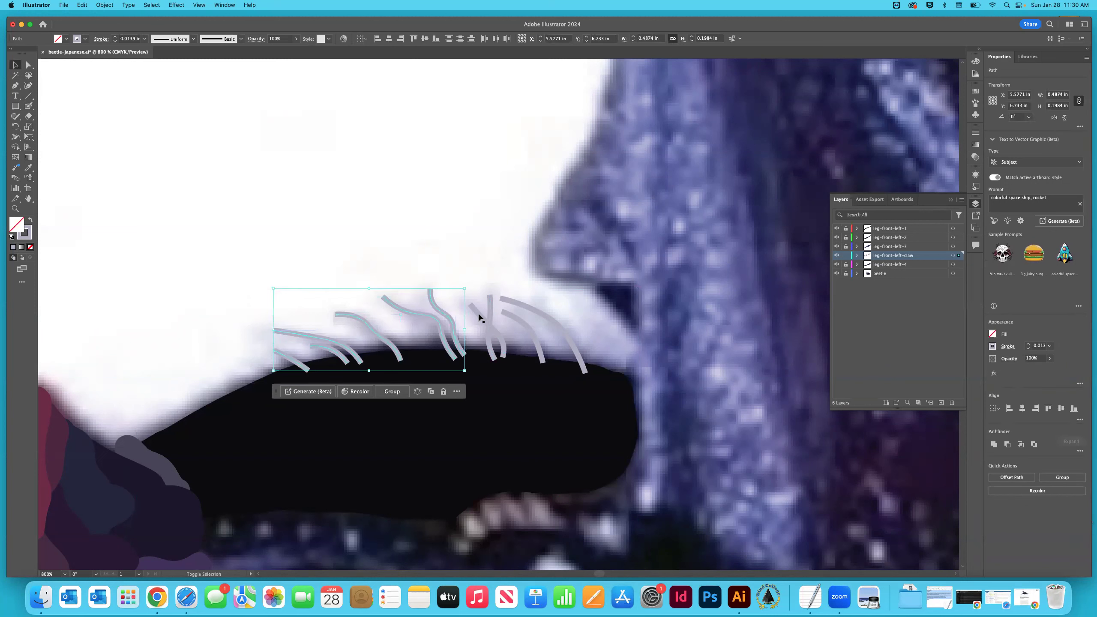
left_click(491, 314, "shift")
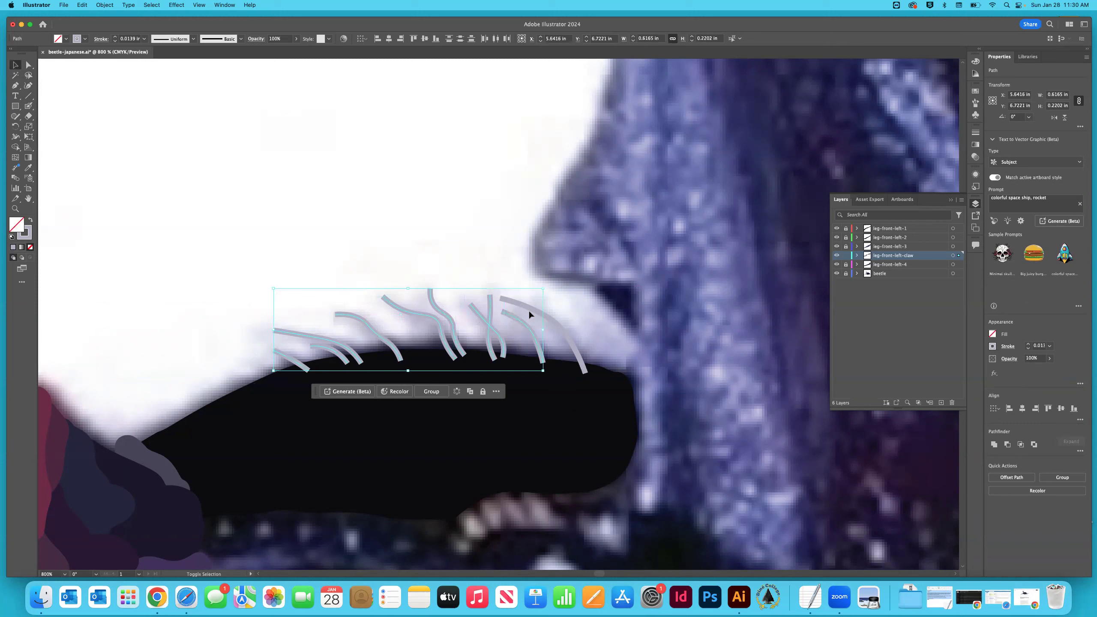
left_click(528, 309, "shift")
right_click(535, 309)
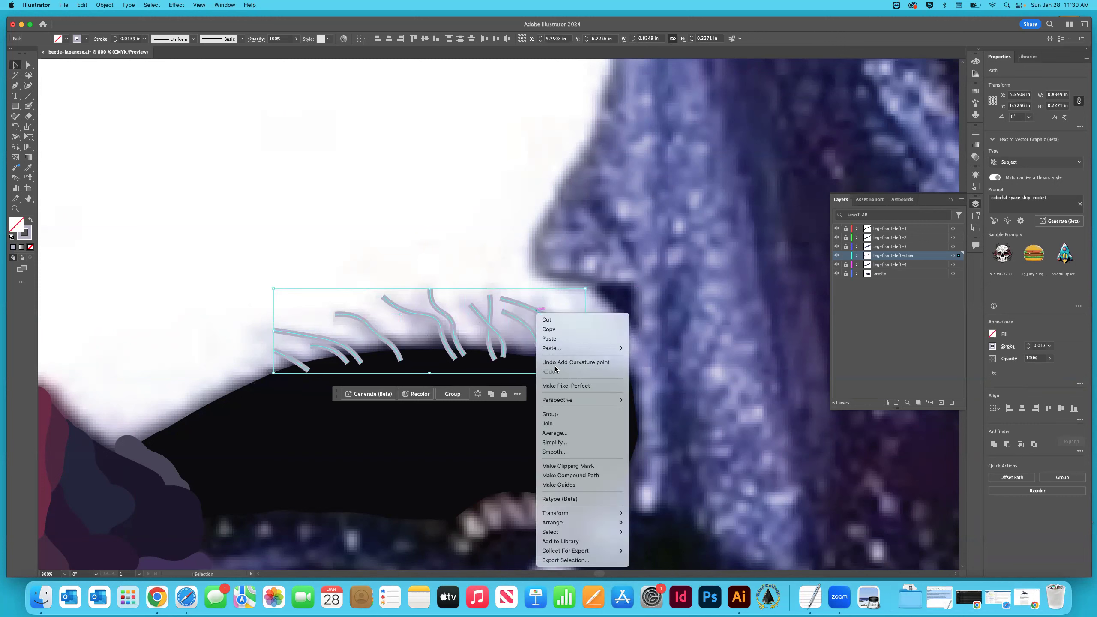
mouse_move(586, 523)
left_click(636, 534)
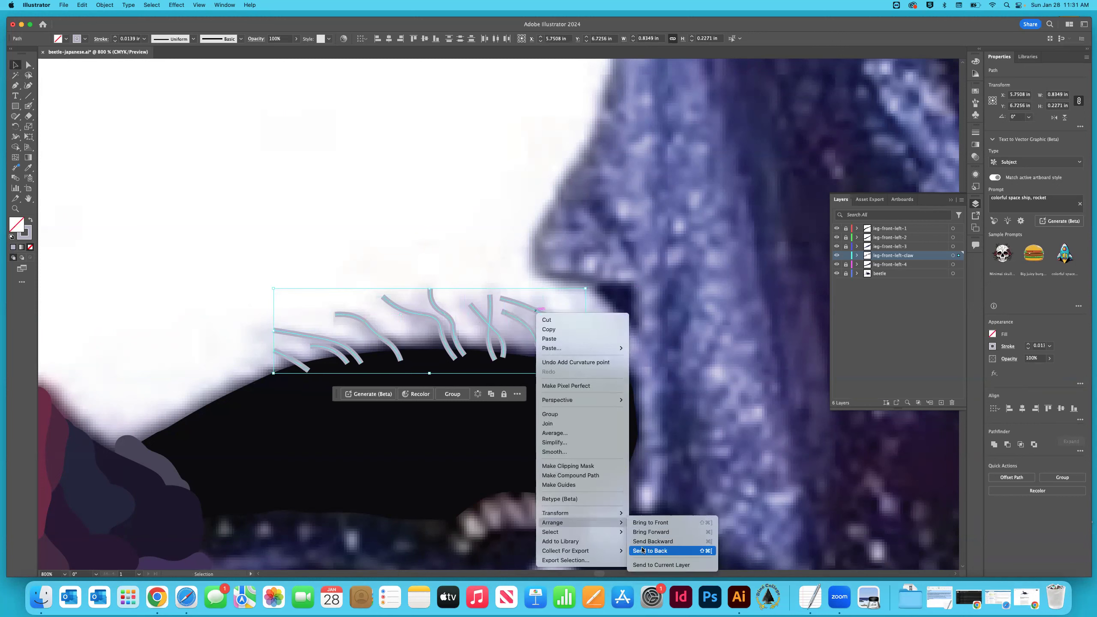
left_click(253, 242)
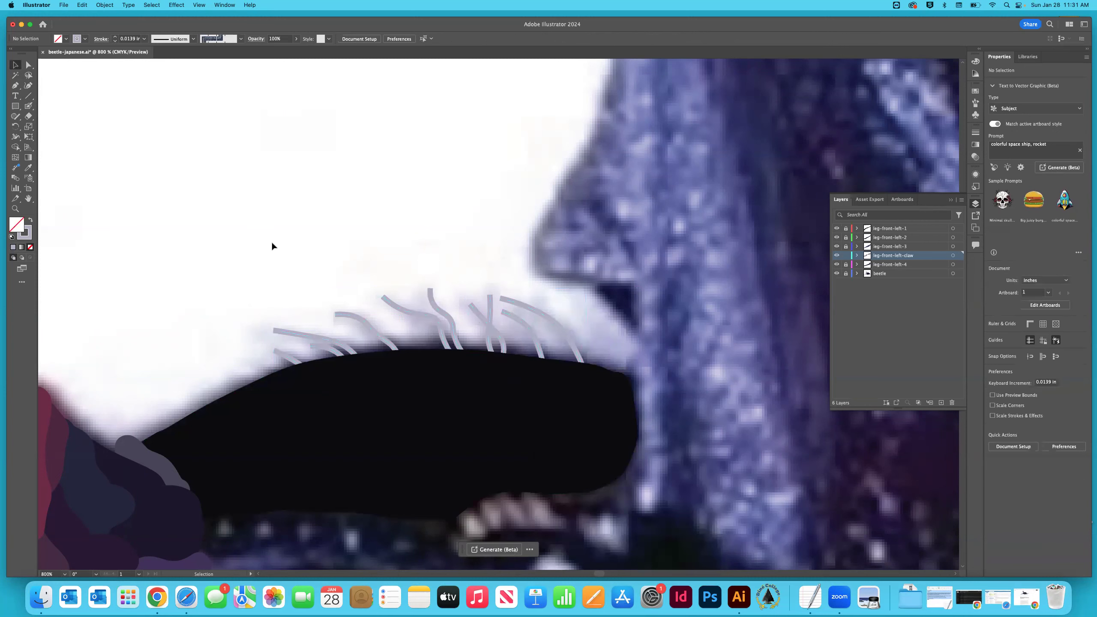
Review the traced leg at full-artboard view with the beetle photo layer hidden, save the document, and show the photo again.
key("super+minus")
key("super+minus")
key("super+minus")
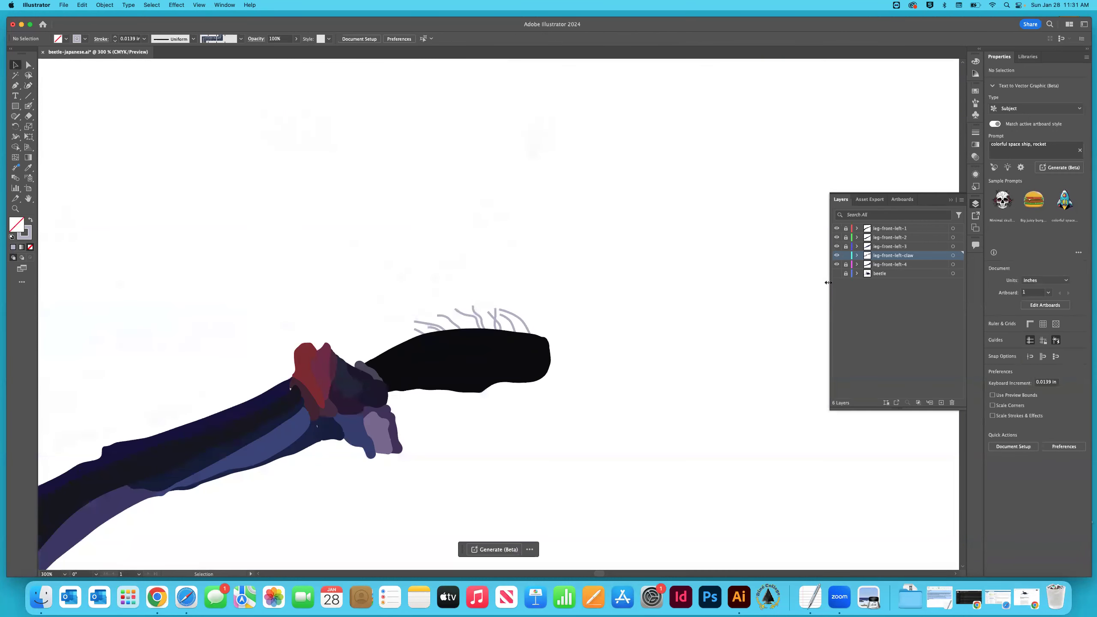
key("super+0")
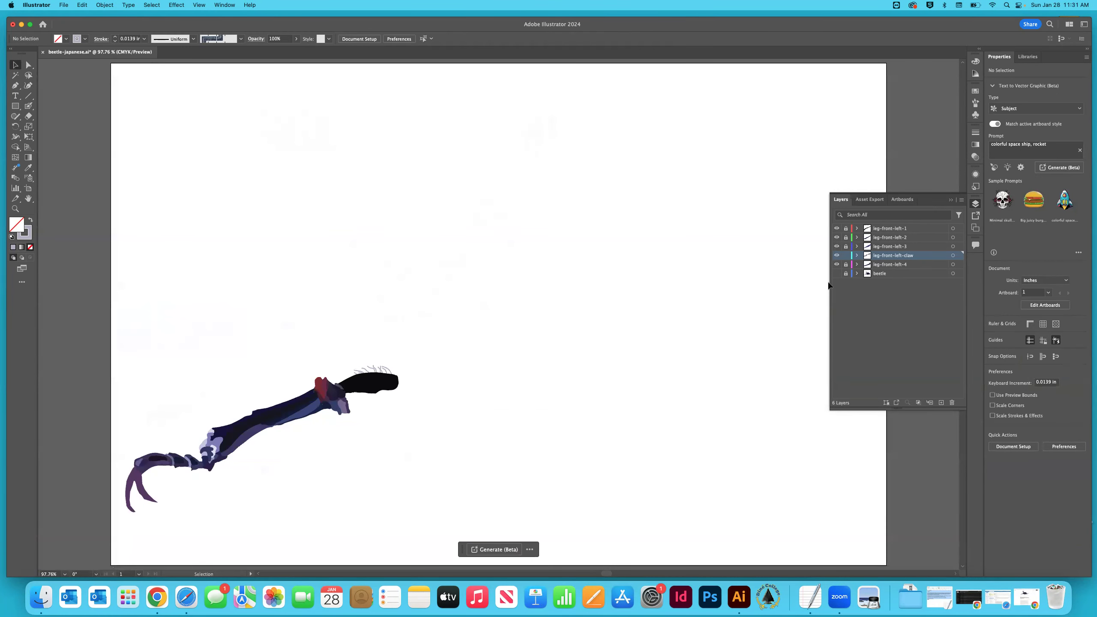
key("super+s")
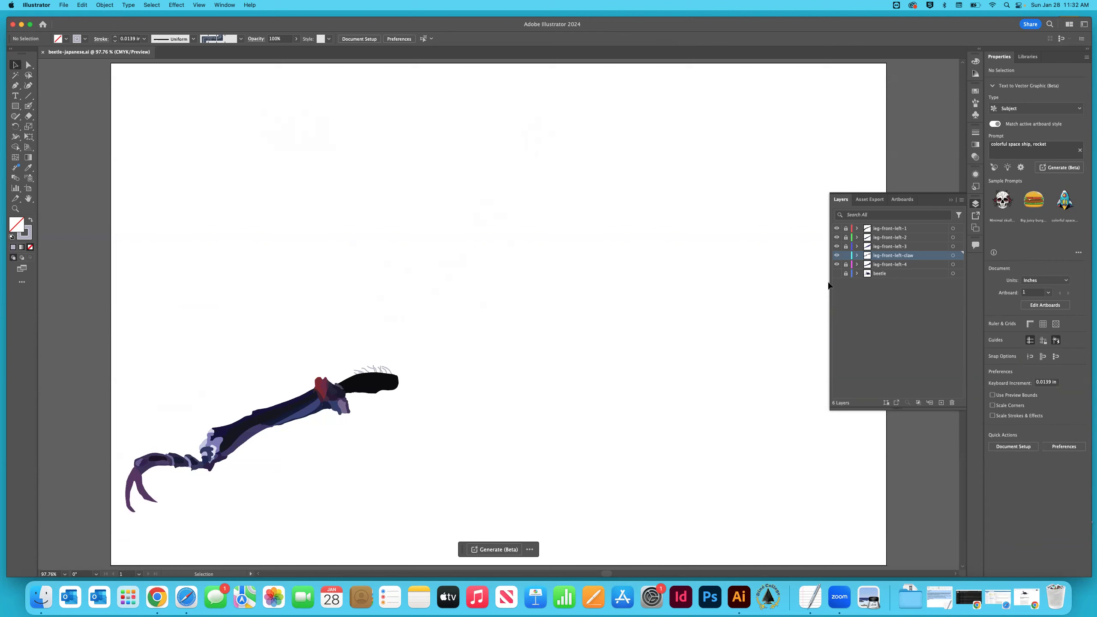
left_click(836, 273)
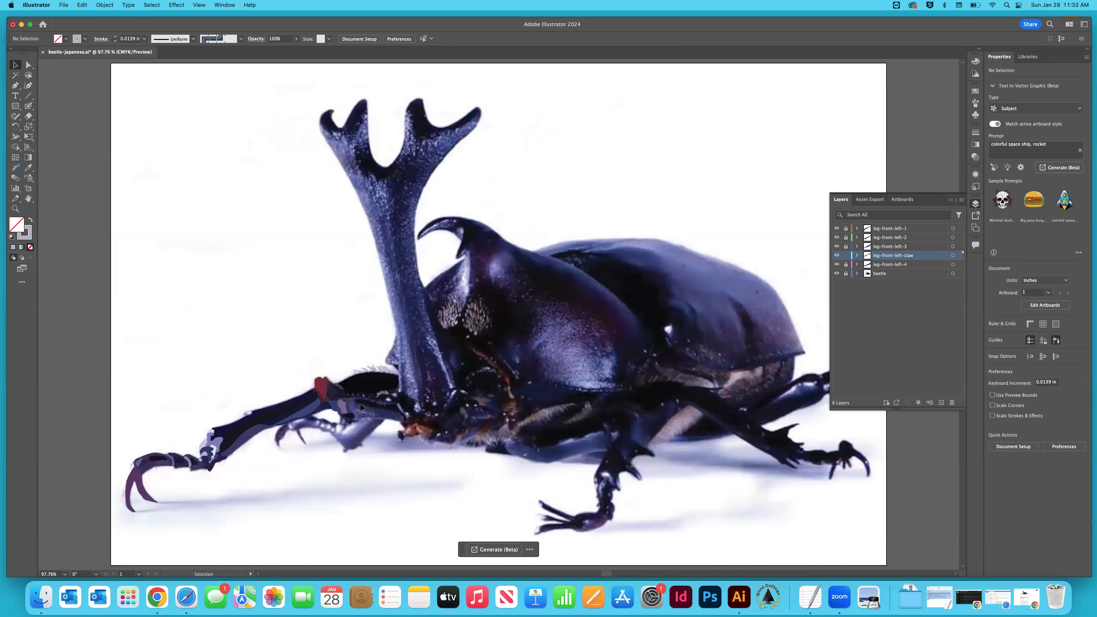
Examine the light dots and pale hairs along the near-black segment's lower edge at 1200% zoom.
key("super+1")
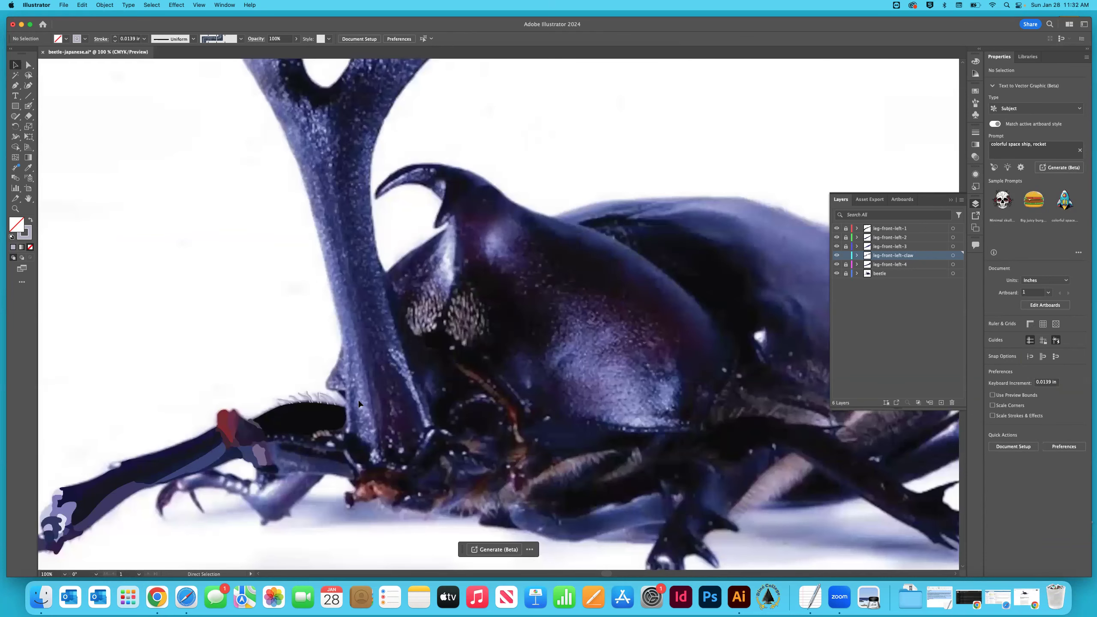
key("super+equal")
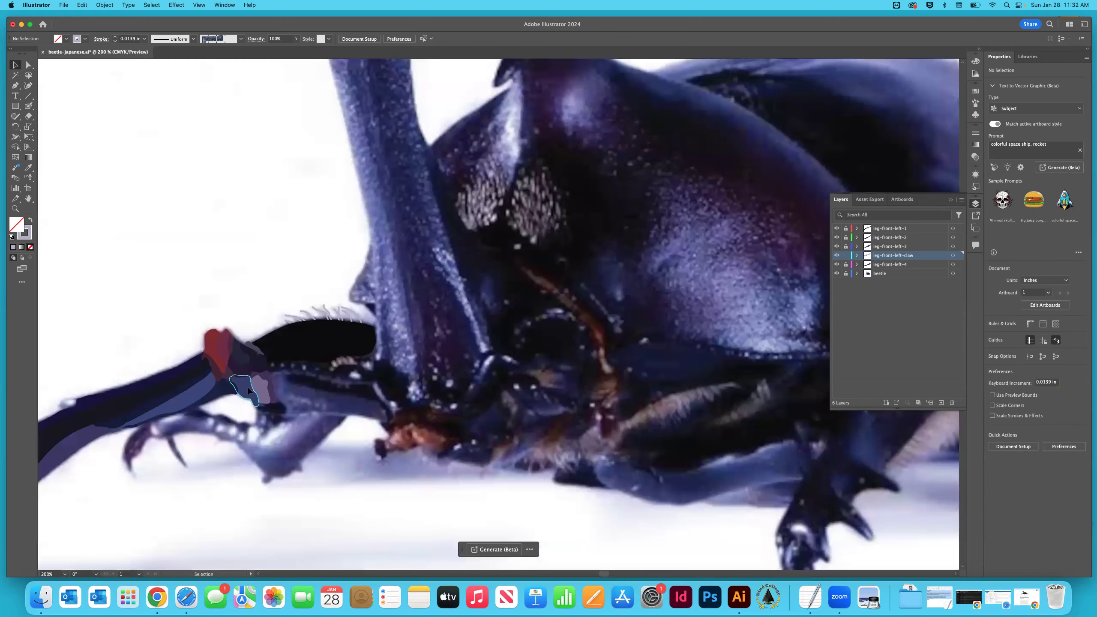
key("super+equal")
key("super+equal")
key("super+equal")
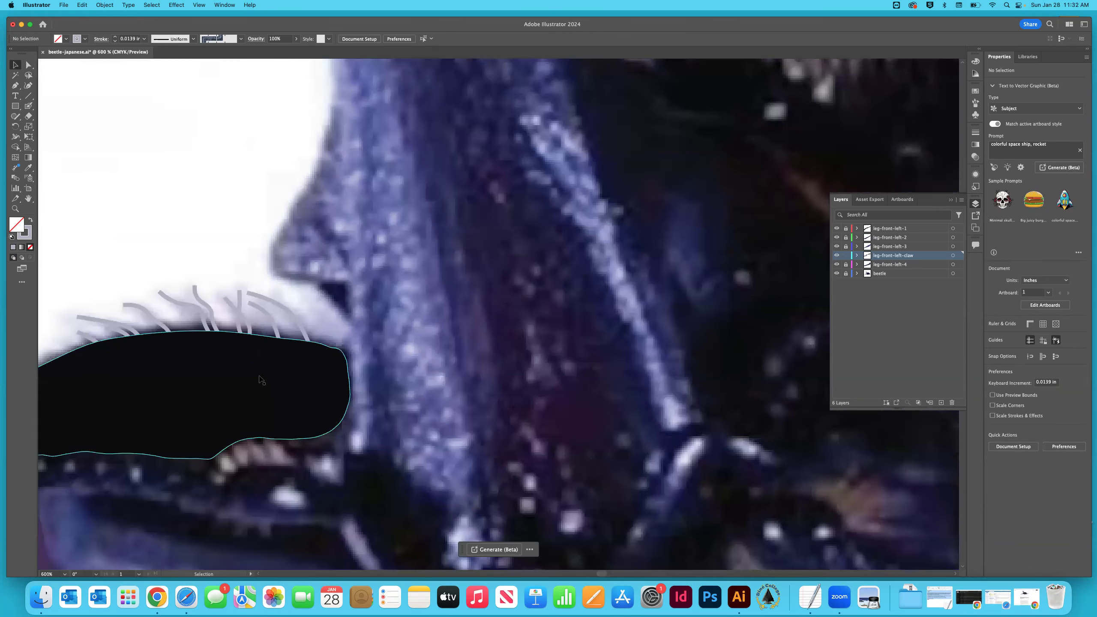
scroll(261, 378, "down", 3)
scroll(261, 378, "left", 10)
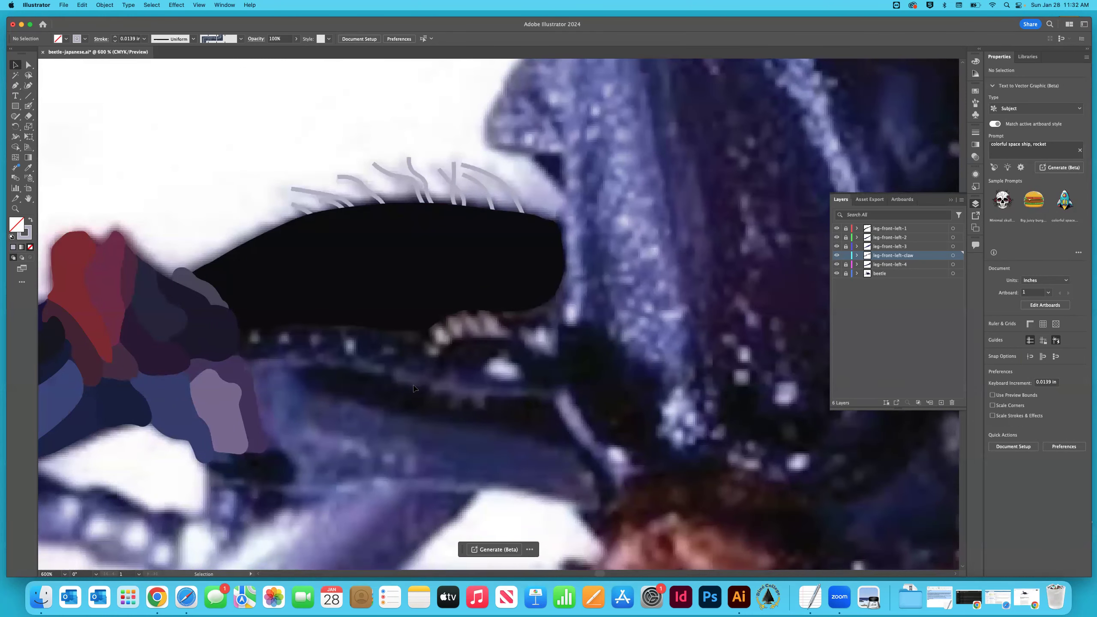
key("super+equal")
key("super+equal")
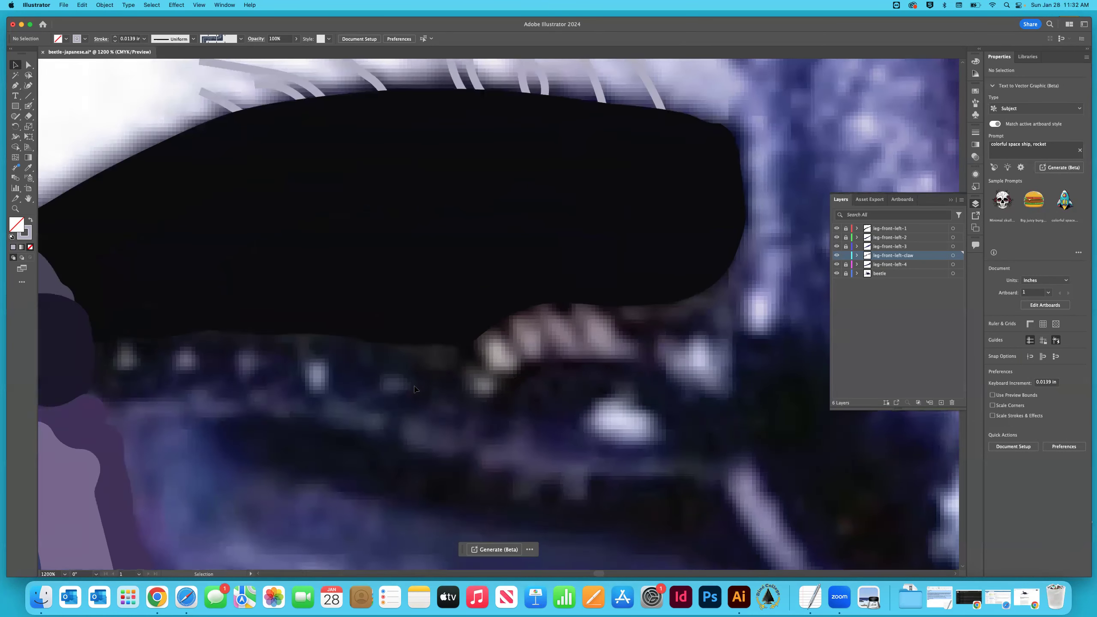
scroll(415, 390, "down", 1)
scroll(414, 390, "left", 3)
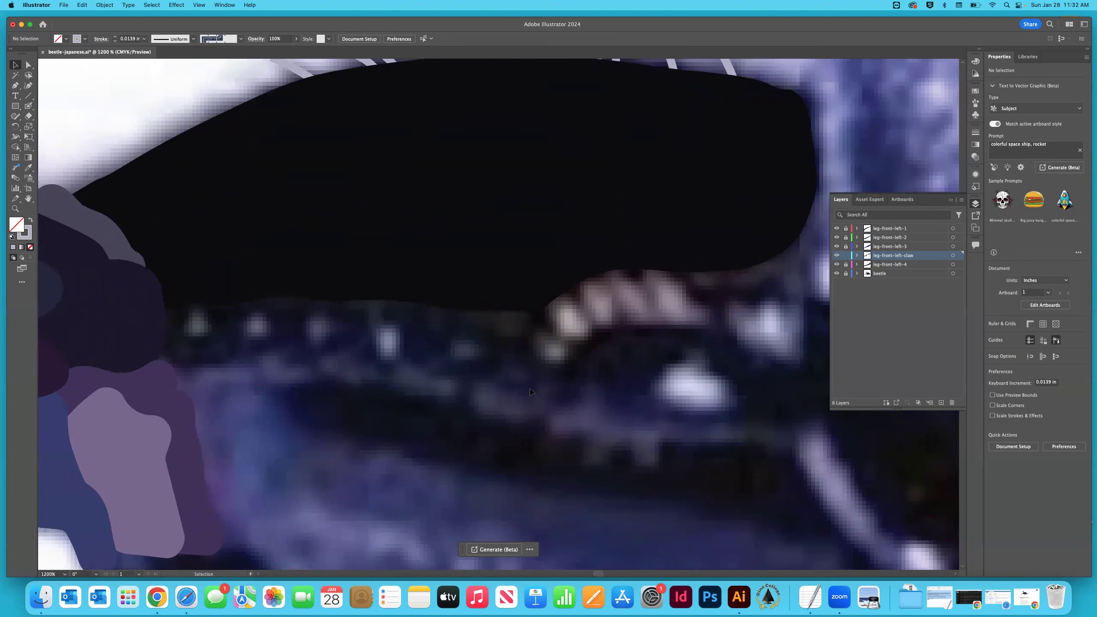
Sample a dark slate tone from the photo and paint a wavy Blob Brush band along the pale line below the near-black segment.
key("i")
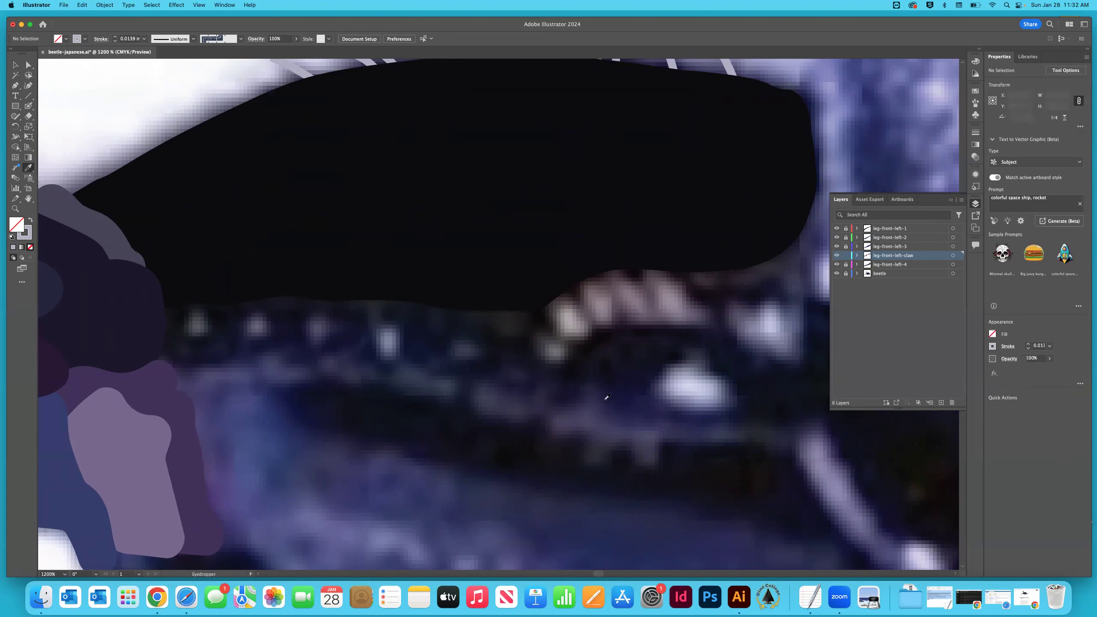
left_click(775, 435)
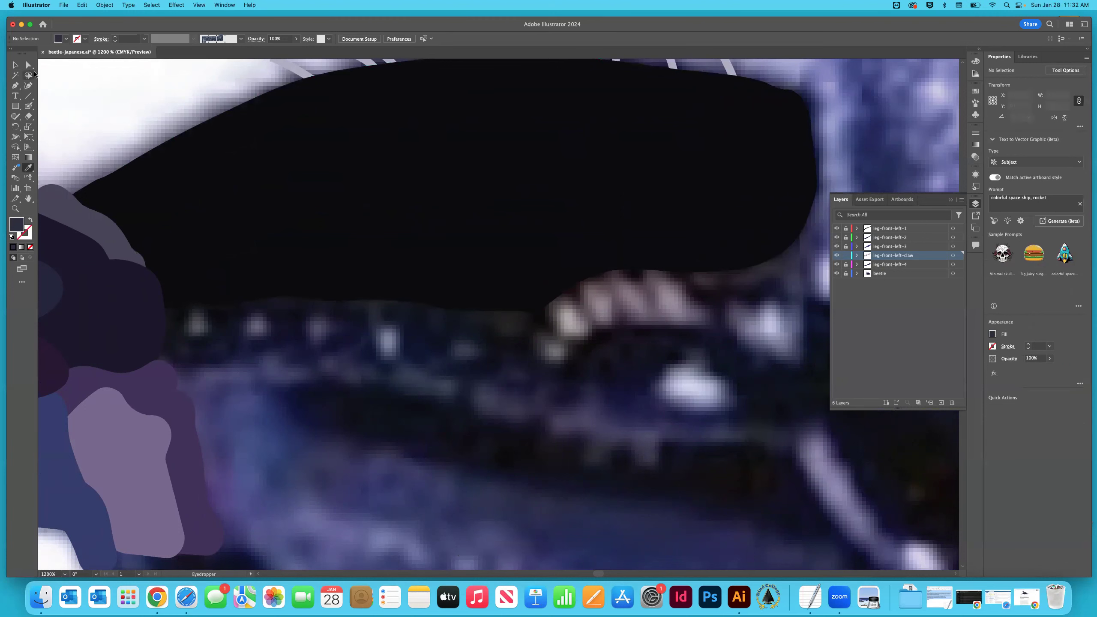
left_click(29, 105)
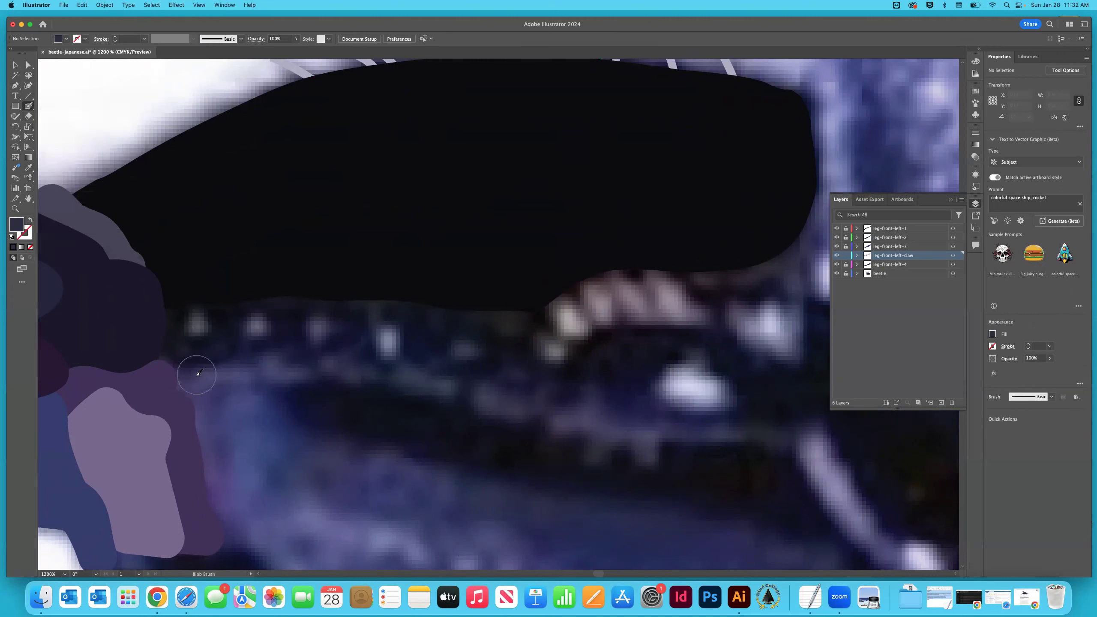
mouse_move(185, 372)
left_mouse_down()
mouse_move(384, 375)
mouse_move(609, 428)
mouse_move(783, 438)
left_mouse_up()
left_click(15, 64)
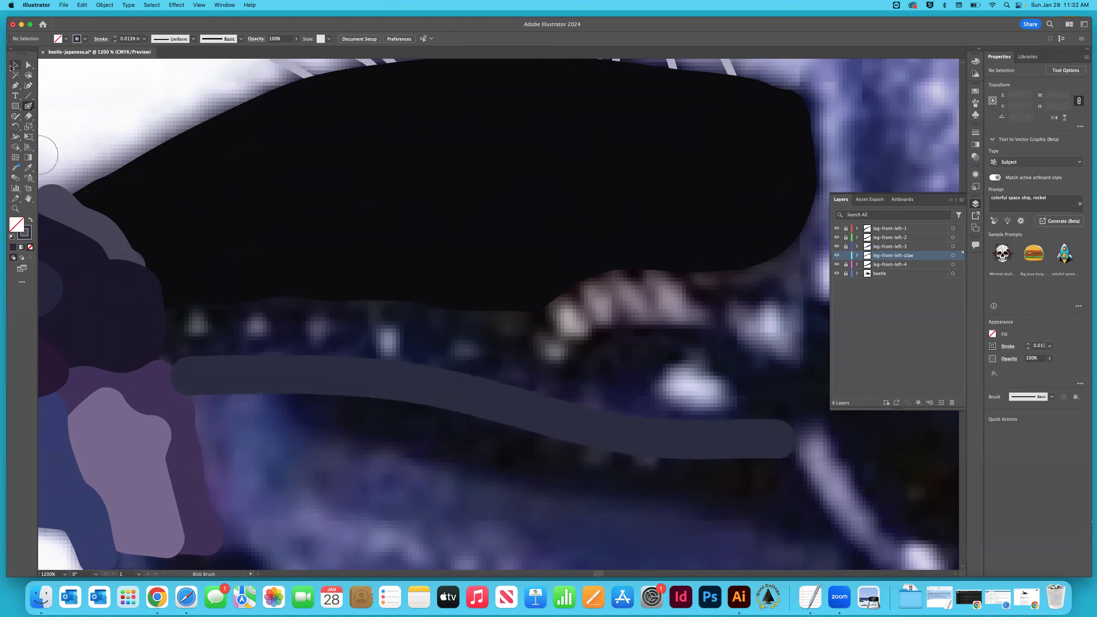
left_click(281, 382)
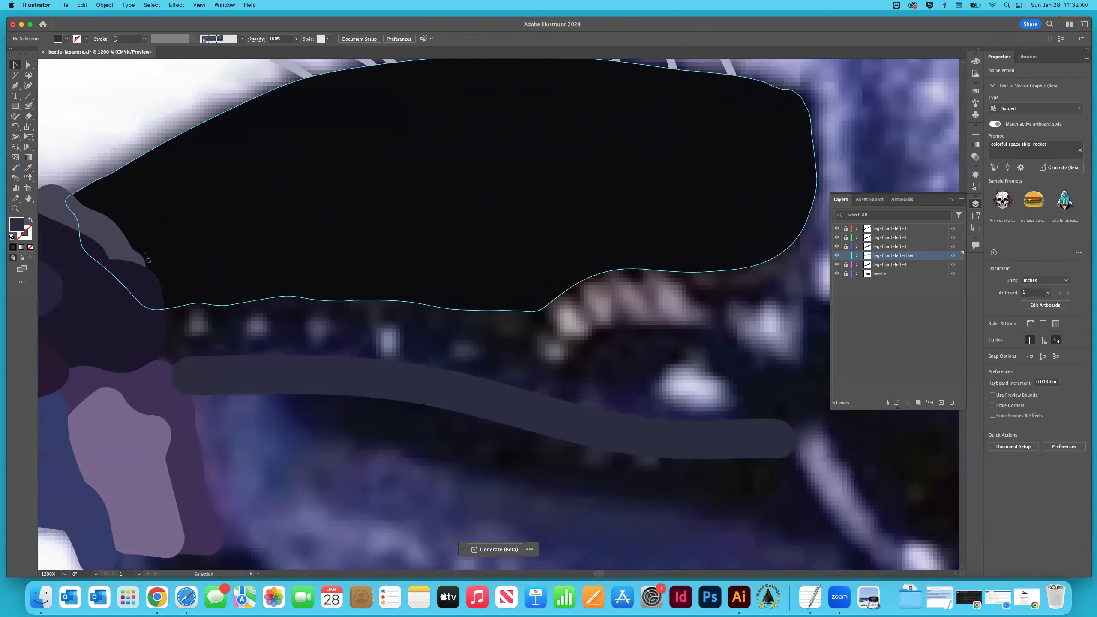
Sample the grey of the leftmost light spot and paint four round dots over the spots along the segment's lower edge.
key("i")
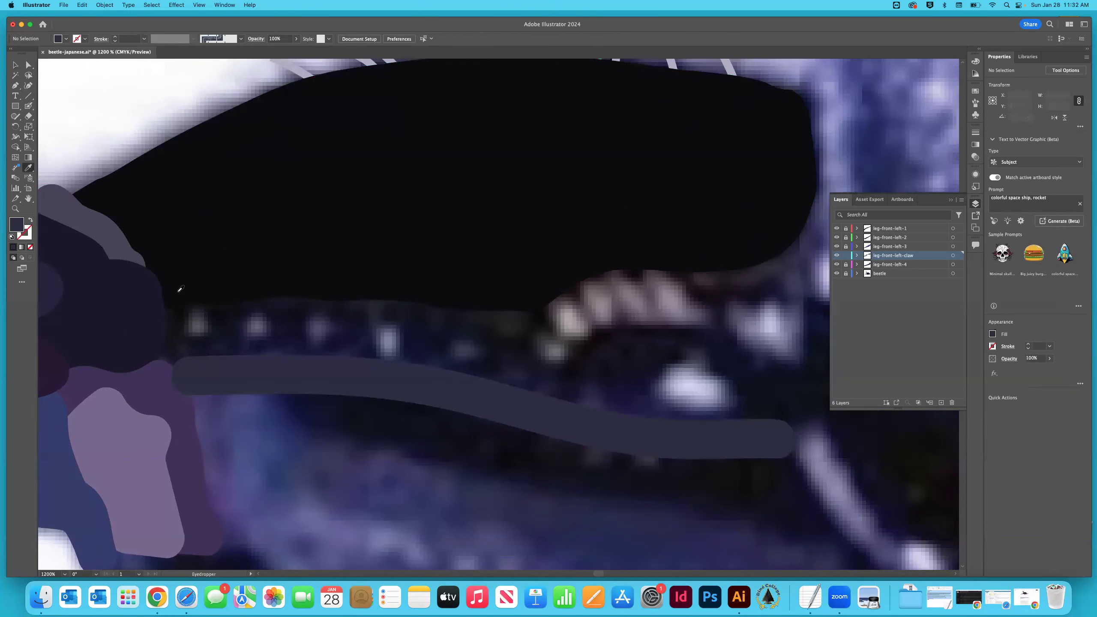
left_click(204, 324)
left_click(29, 106)
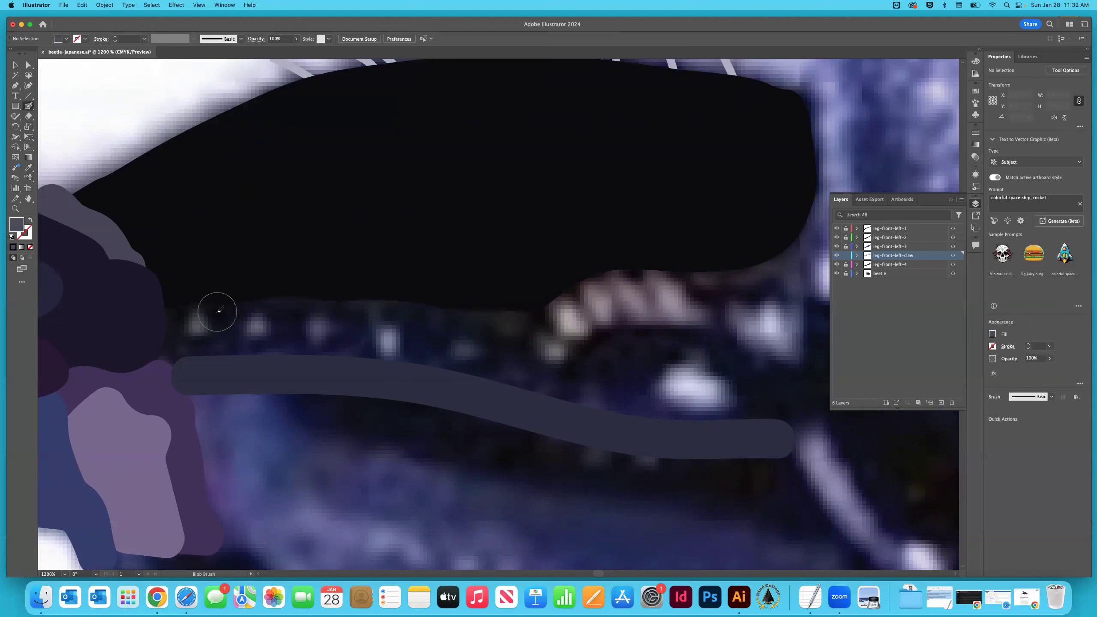
left_click(200, 326)
left_click(257, 326)
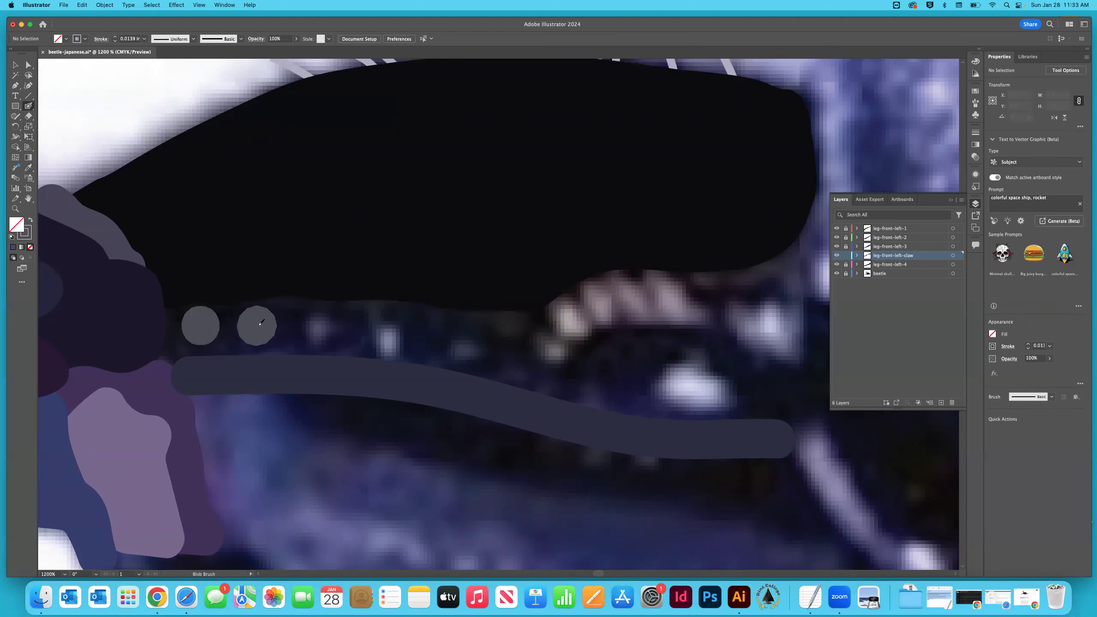
left_click(323, 333)
left_click(390, 339)
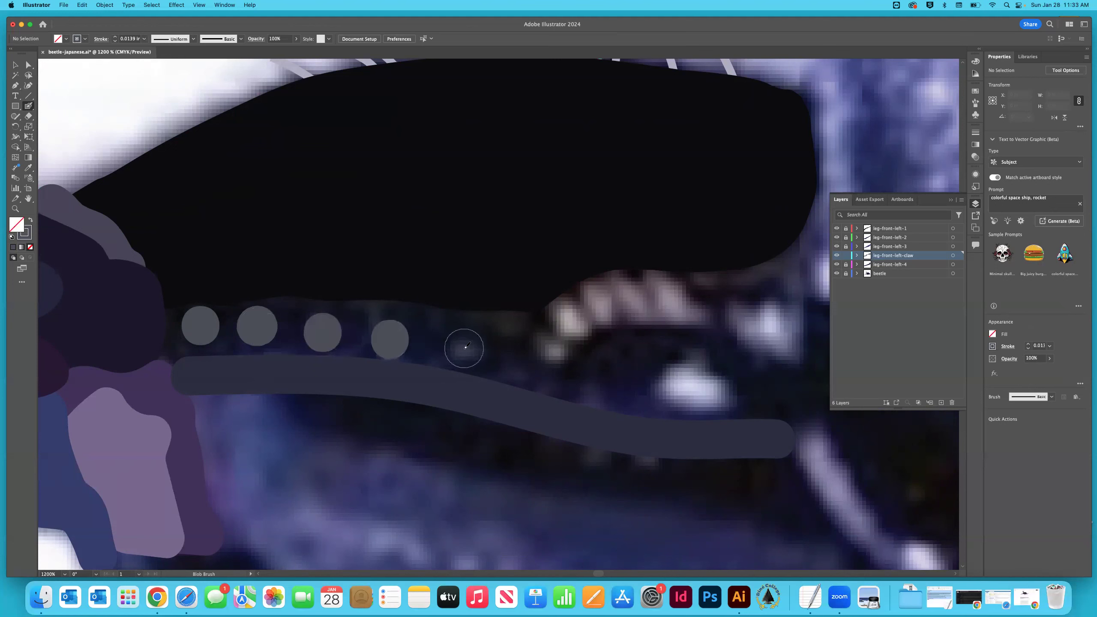
Paint a fifth round dot, in a blue-grey sampled from the photo, over the faint spot at the row's right end.
key("i")
left_click(468, 360)
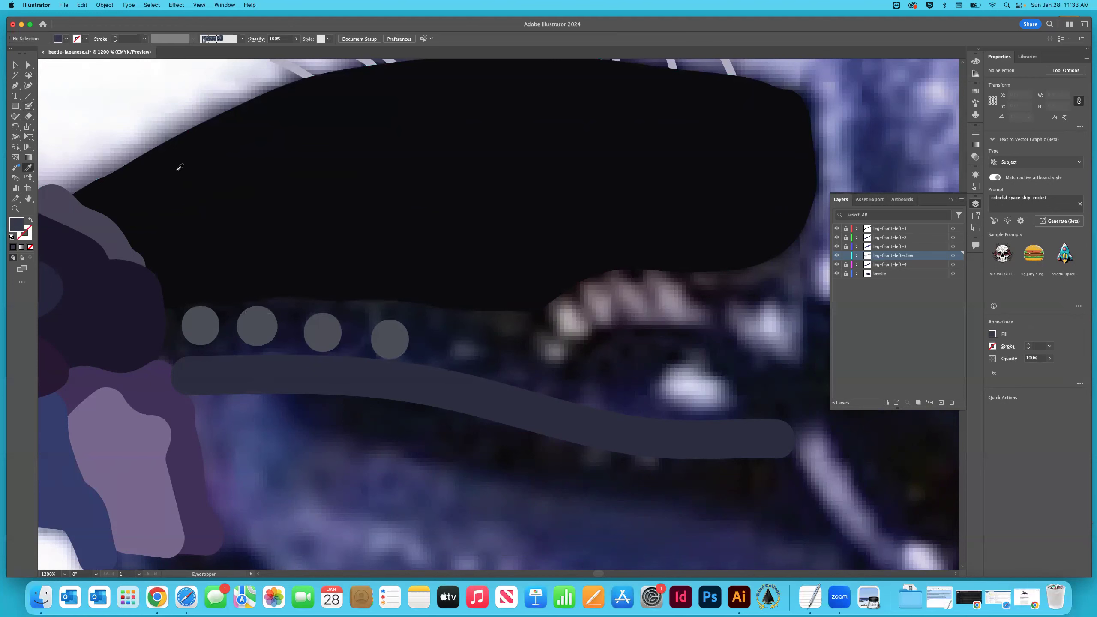
left_click(28, 106)
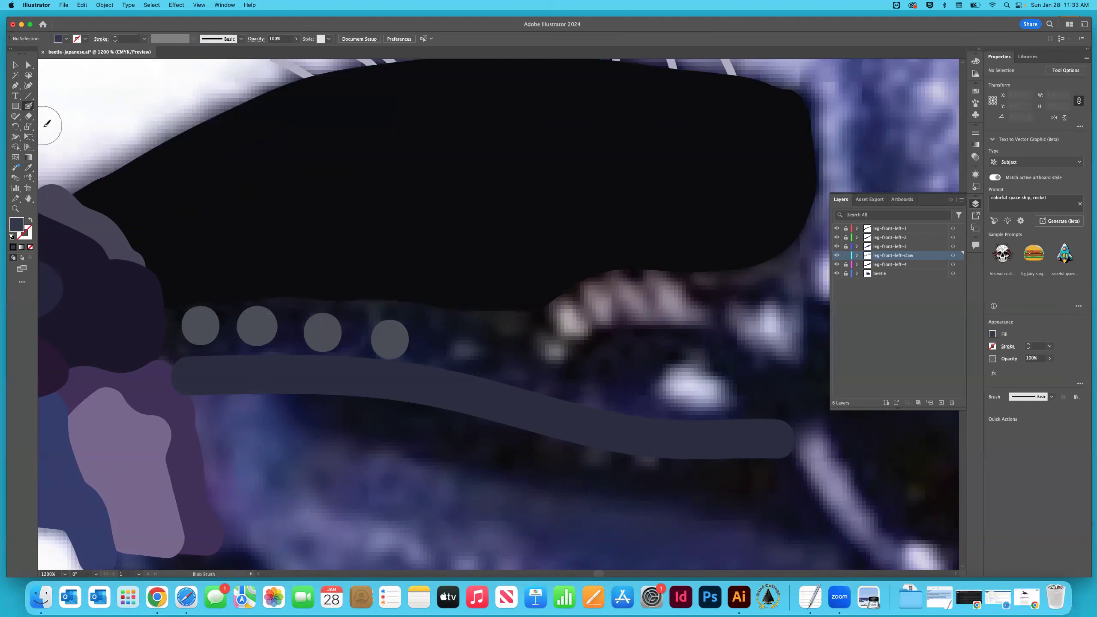
left_click(469, 347)
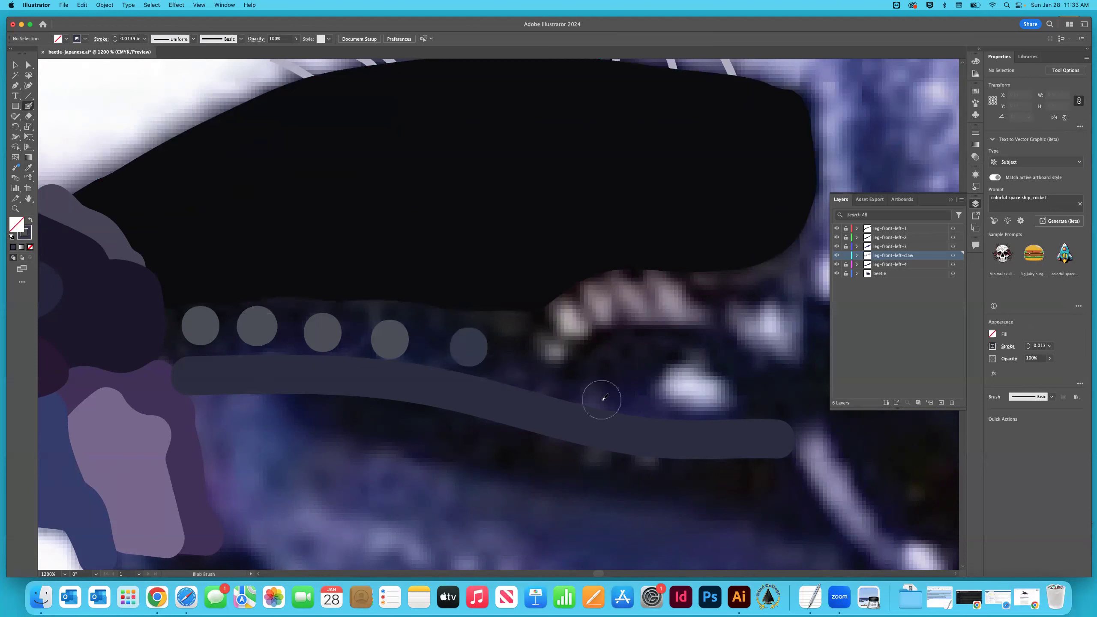
Sample the pale lavender of the bright spot above the band's right part and paint a rounded highlight over it.
key("i")
left_click(696, 386)
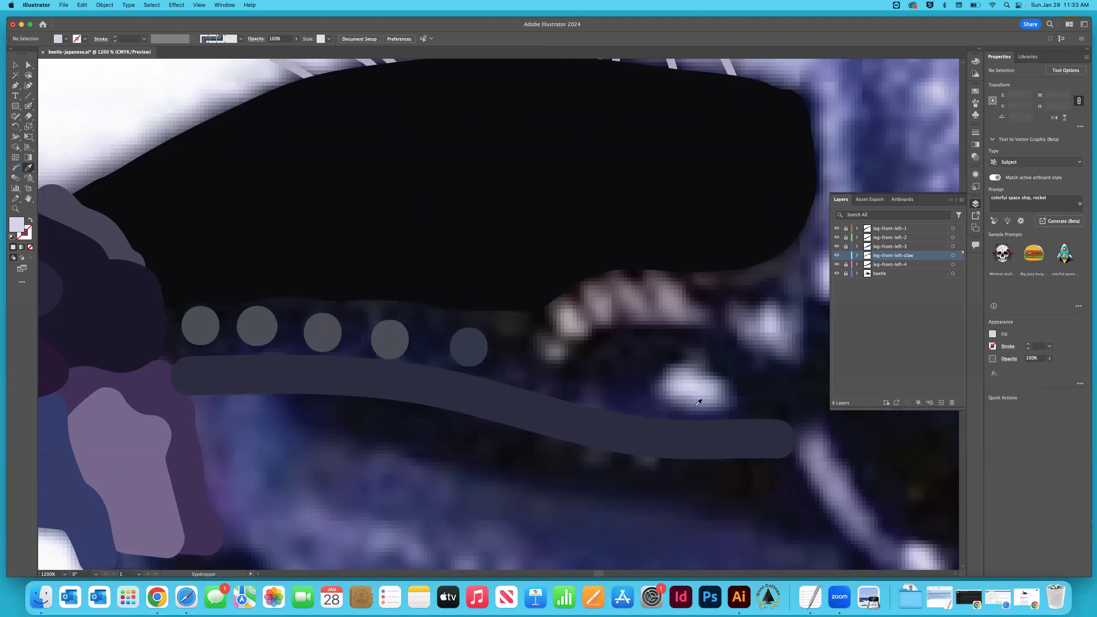
key("shift+b")
mouse_move(686, 380)
left_mouse_down()
mouse_move(674, 385)
mouse_move(713, 391)
mouse_move(700, 373)
mouse_move(684, 378)
left_mouse_up()
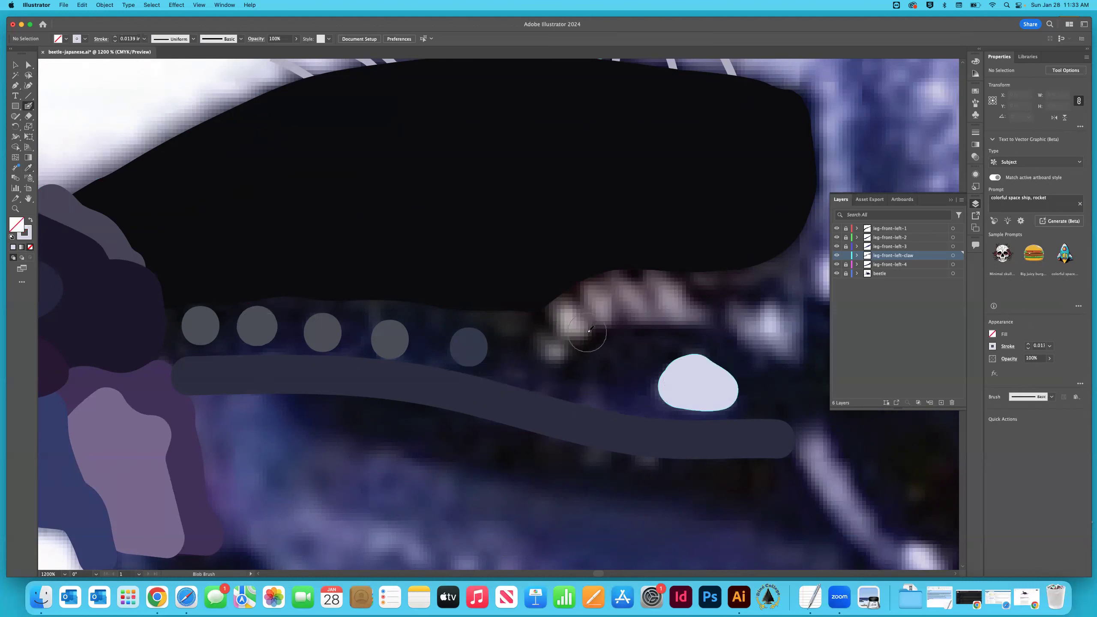
Paint an oval in a sampled light beige-grey over the brightest spot at the left end of the pale hairs.
key("i")
left_click(572, 314)
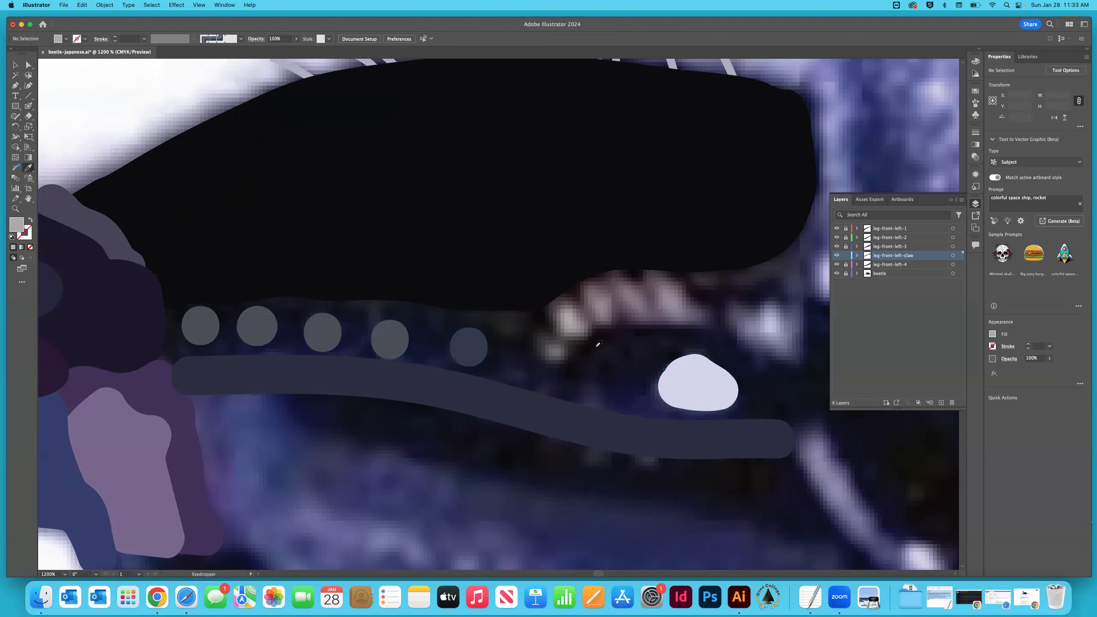
key("shift+b")
left_click_drag(568, 312, 571, 322)
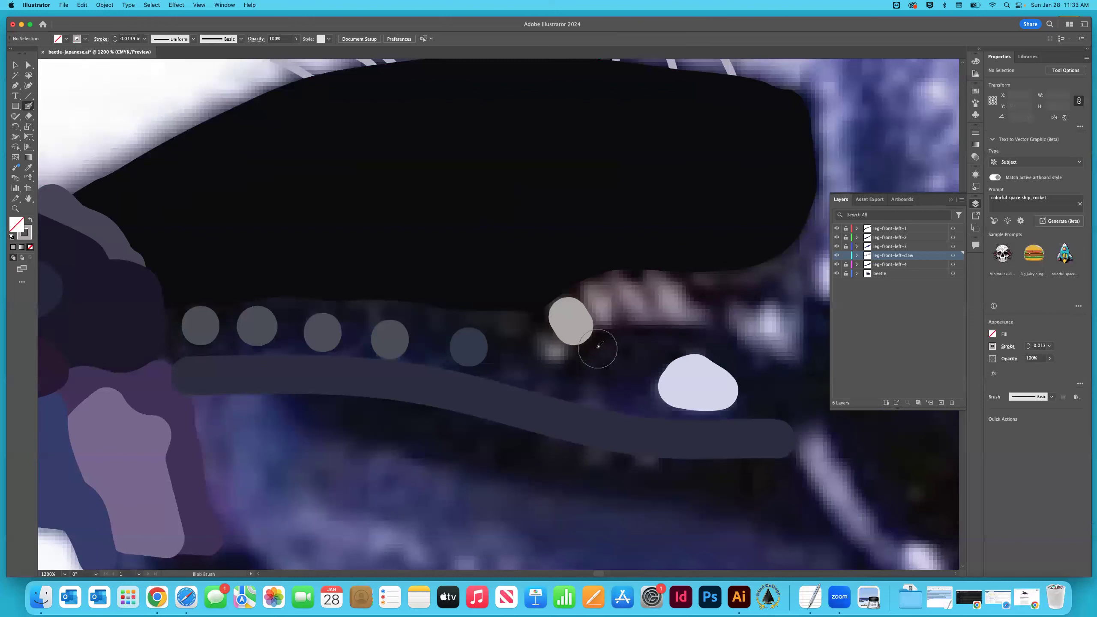
Reduce the Blob Brush size and paint a smaller mid-grey dot at the lower left of the beige-grey oval.
key("i")
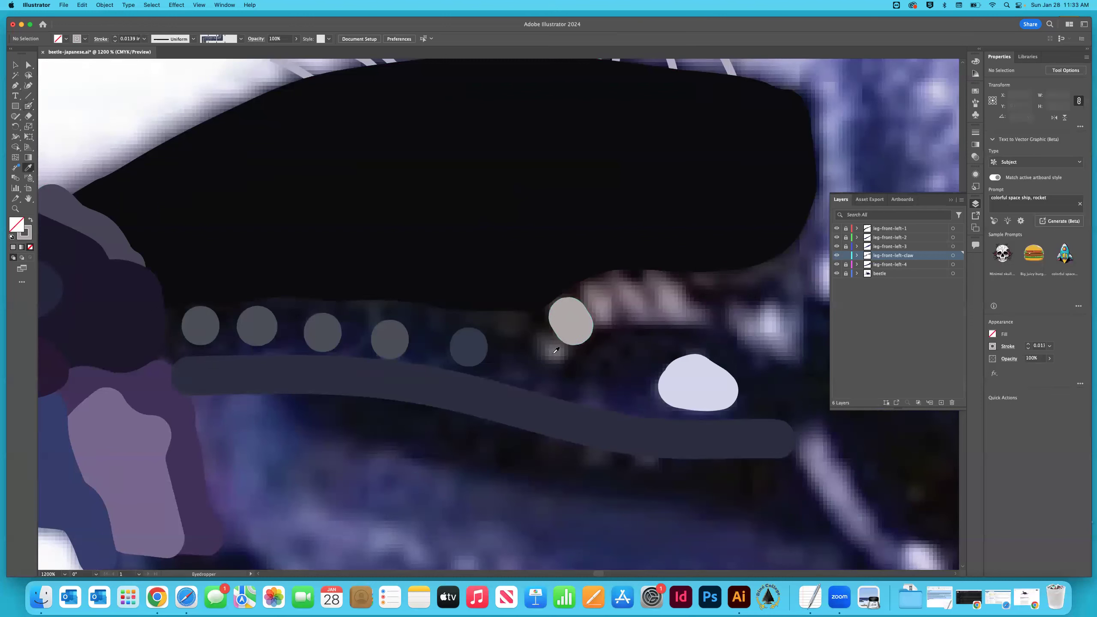
key("shift+x")
key("shift+b")
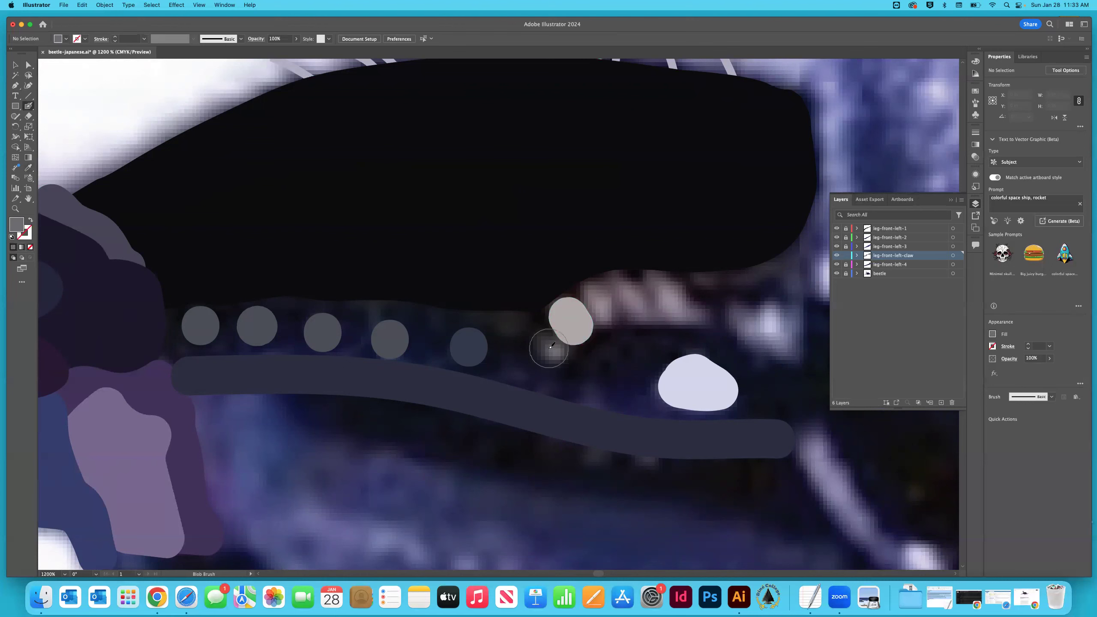
key("]")
key("[")
key("[")
key("[")
left_click_drag(545, 346, 556, 353)
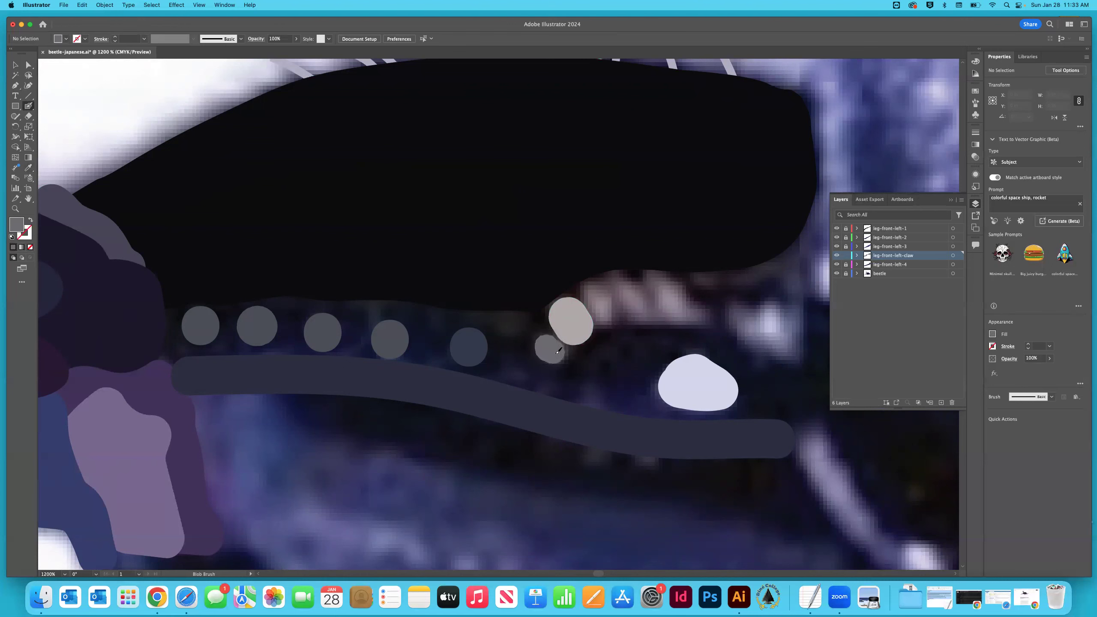
Paint two short slanted hairs in sampled mauve-grey tones beside the beige-grey oval under the near-black segment.
key("i")
left_click(603, 302)
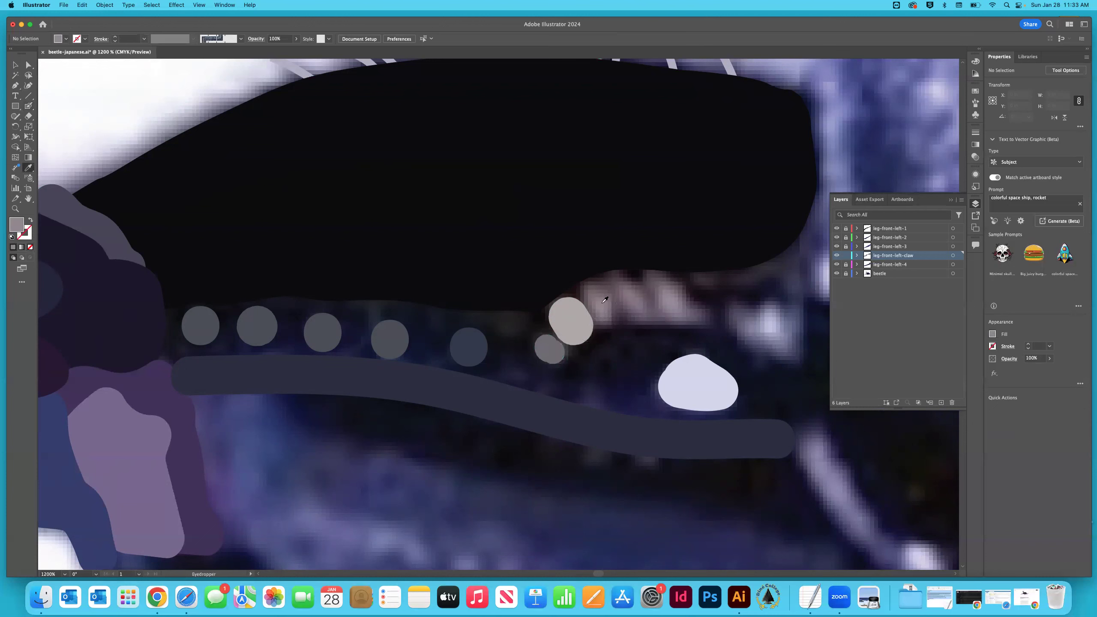
key("shift+b")
mouse_move(605, 300)
left_mouse_down()
mouse_move(592, 289)
mouse_move(603, 299)
left_mouse_up()
key("i")
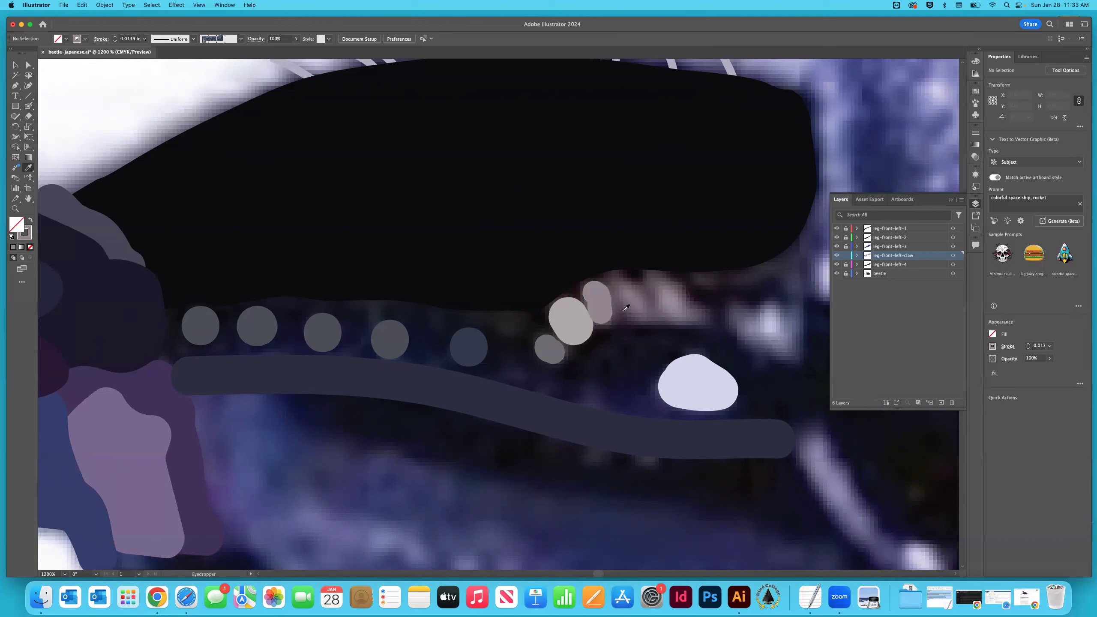
key("shift+b")
mouse_move(629, 318)
left_mouse_down()
mouse_move(622, 285)
mouse_move(634, 312)
left_mouse_up()
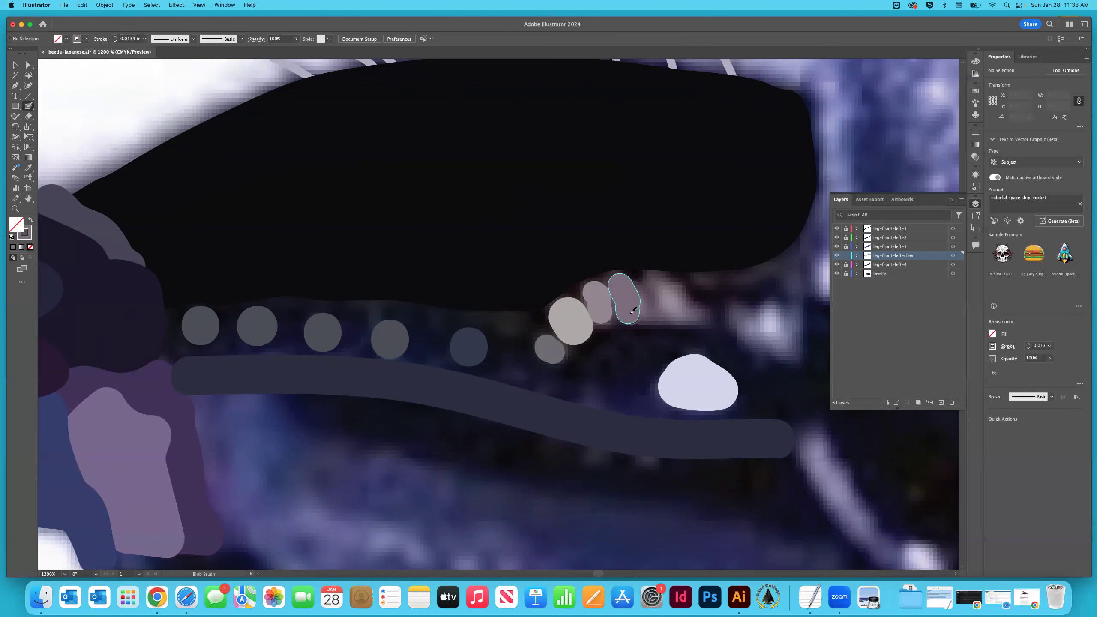
Sample the rightmost pale hair's mauve-grey and paint a wider slanted shape over it.
key("i")
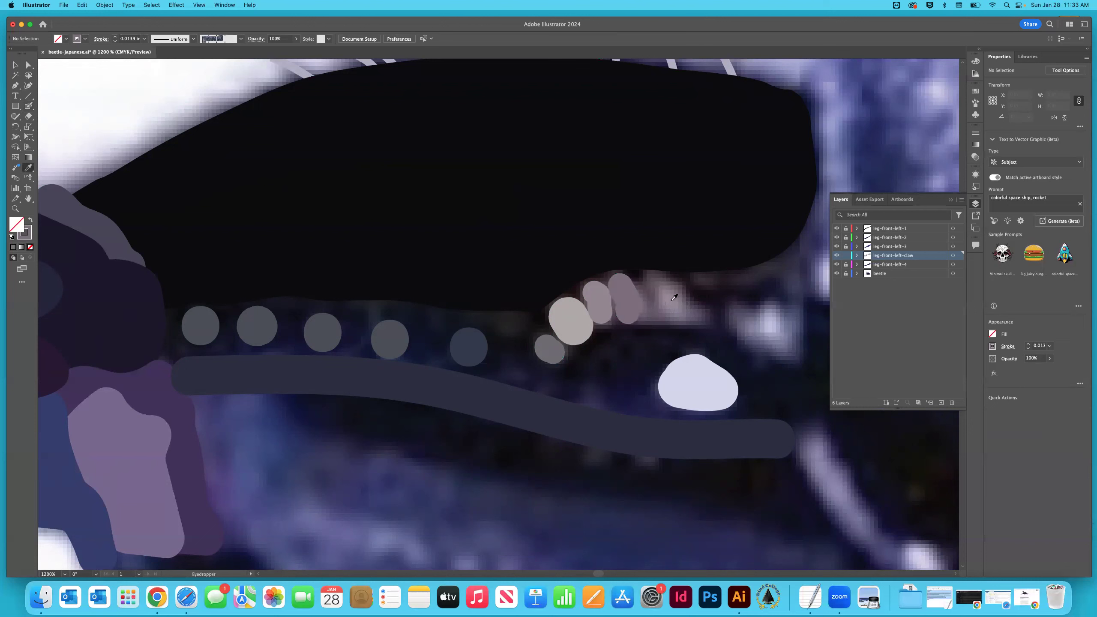
left_click(685, 310)
key("shift+b")
mouse_move(676, 302)
left_mouse_down()
mouse_move(657, 282)
mouse_move(695, 309)
mouse_move(659, 311)
mouse_move(650, 278)
left_mouse_up()
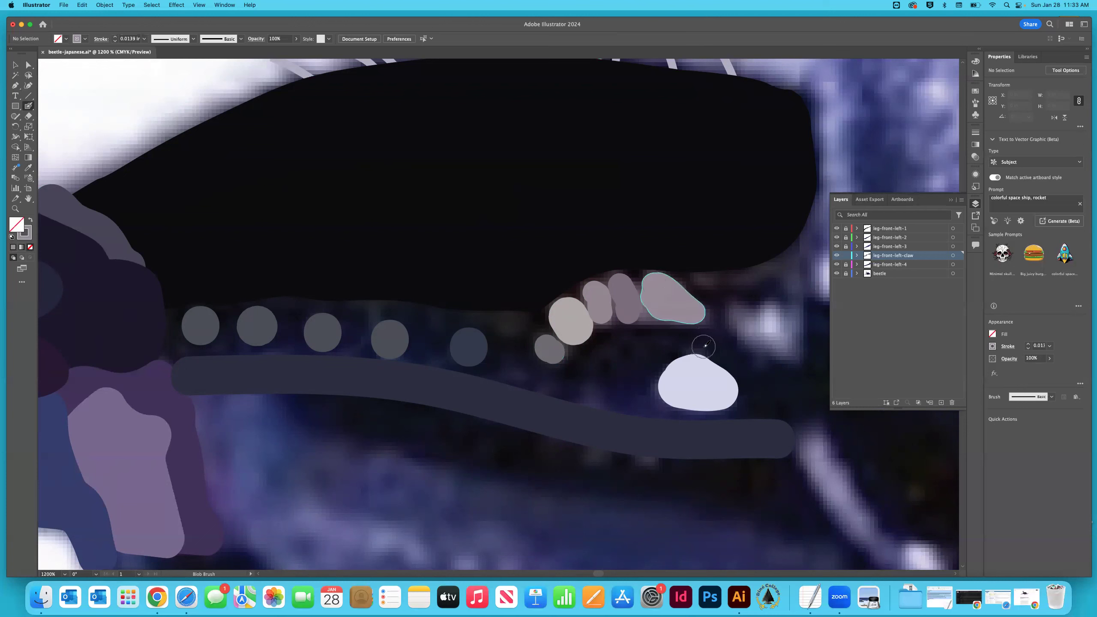
Paint an irregular highlight in sampled pale lavender over the bright spot to the right of the hairs.
key("i")
left_click(769, 337)
key("shift+b")
mouse_move(769, 338)
left_mouse_down()
mouse_move(762, 322)
mouse_move(778, 315)
mouse_move(769, 333)
mouse_move(739, 322)
mouse_move(773, 329)
left_mouse_up()
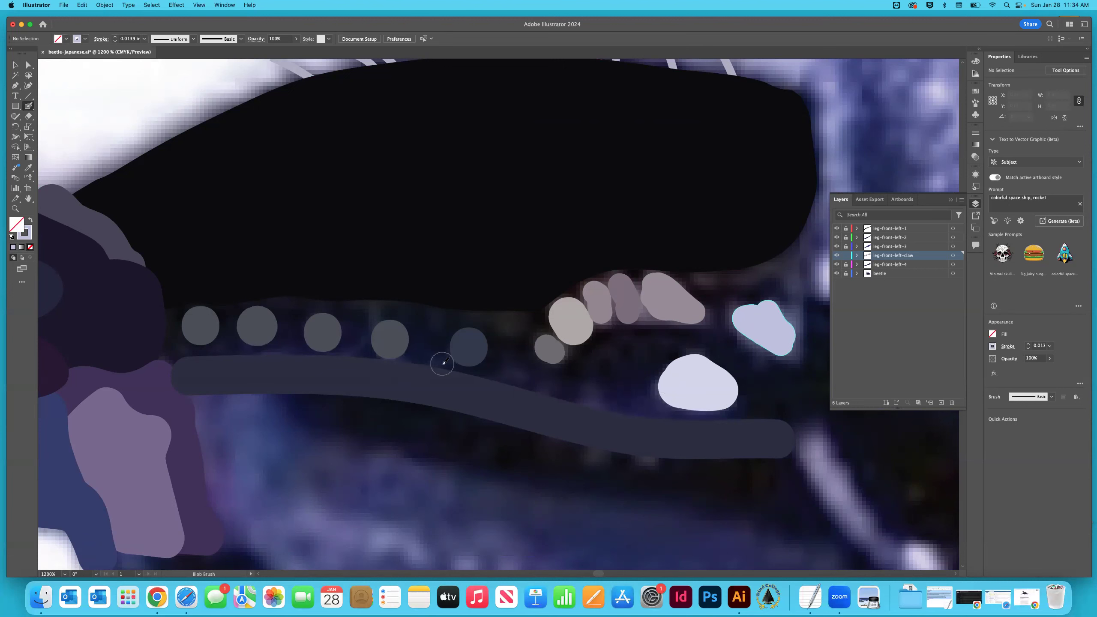
Draw a closed, curved shape about 1.02 × 0.18 in with the Curvature tool over the slate band, filled with sampled dark navy.
key("i")
left_click(272, 348)
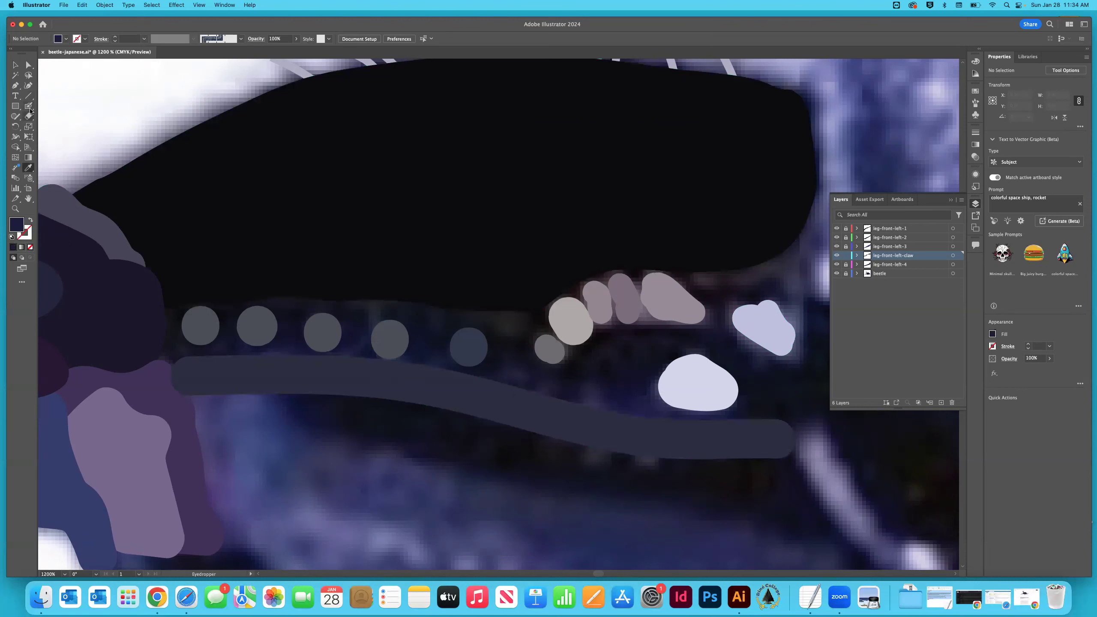
left_click(28, 86)
left_click(204, 366)
left_click(172, 357)
left_click(177, 348)
left_click(231, 346)
left_click(288, 341)
left_click(352, 343)
left_click(428, 351)
left_click(510, 369)
left_click(588, 386)
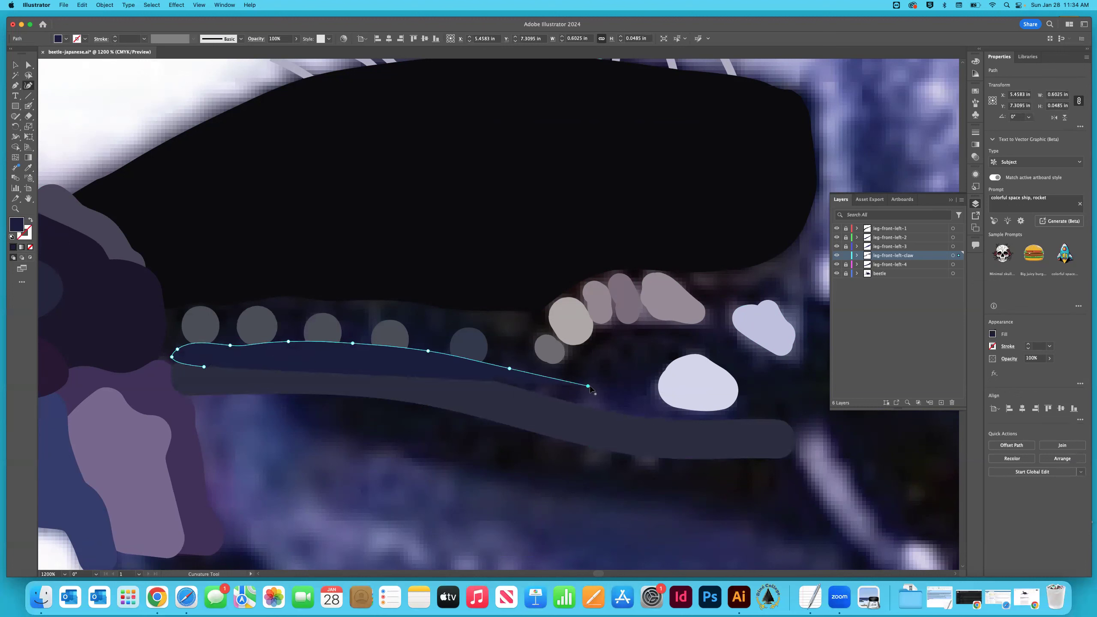
left_click(636, 381)
left_click(703, 391)
left_click(743, 410)
left_click(739, 429)
left_click(598, 432)
left_click(489, 406)
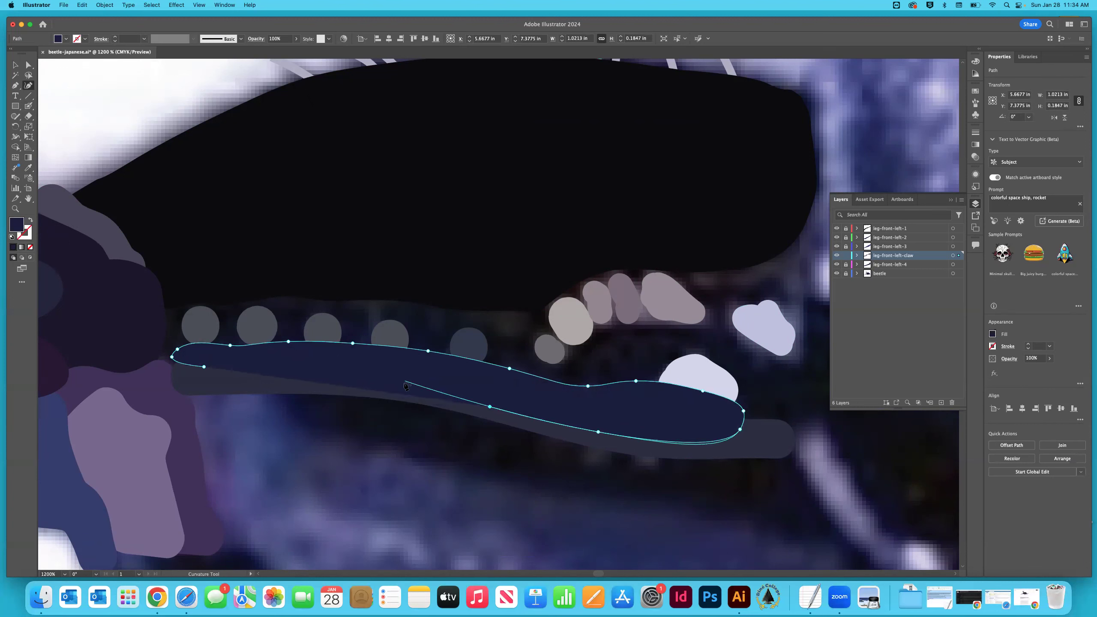
left_click(368, 382)
left_click(294, 381)
left_click(210, 376)
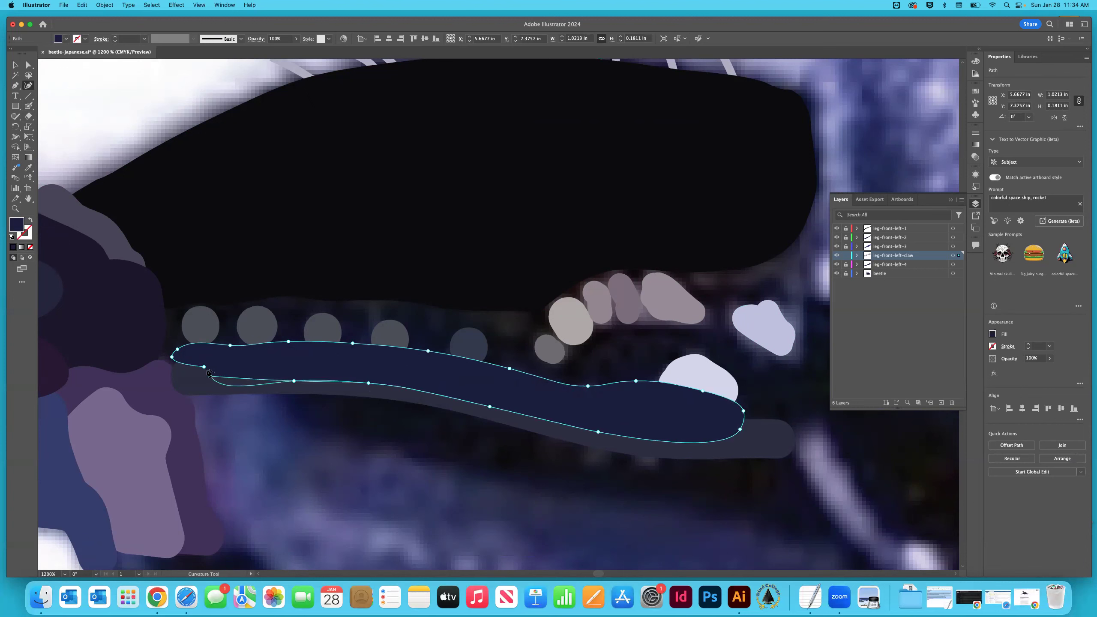
left_click(204, 366)
left_click(15, 65)
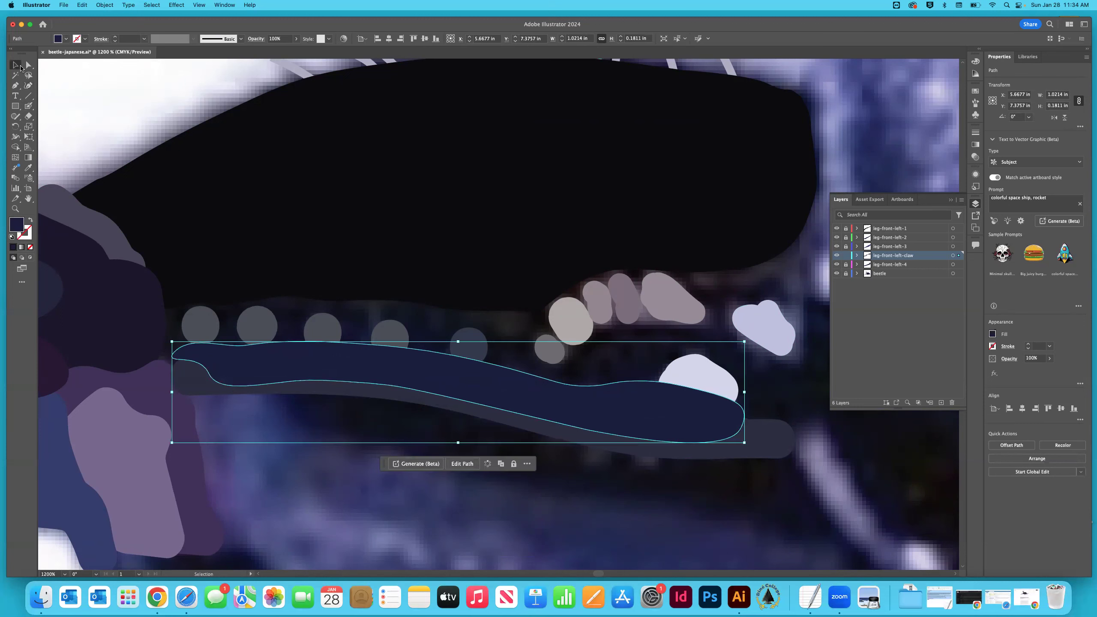
Send the curved navy shape to the back, behind the slate band, dots and highlights, and deselect it.
right_click(465, 382)
mouse_move(491, 533)
left_click(579, 557)
left_click(119, 112)
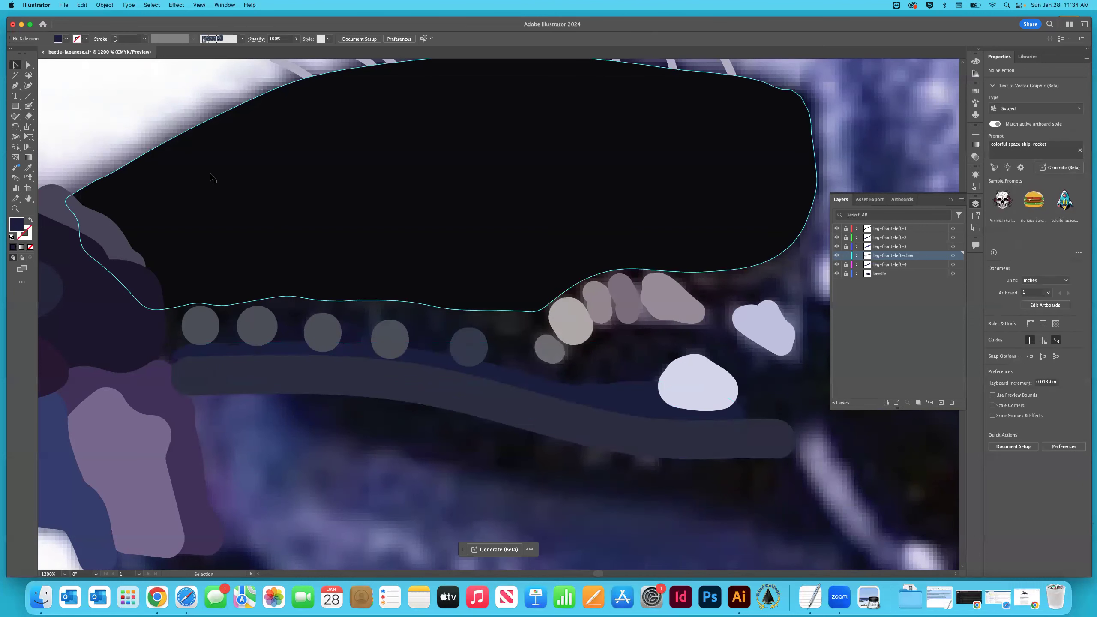
Paint a broad dark navy base about 1.24 × 0.49 in with the Blob Brush around the dots, highlights and slate band.
key("i")
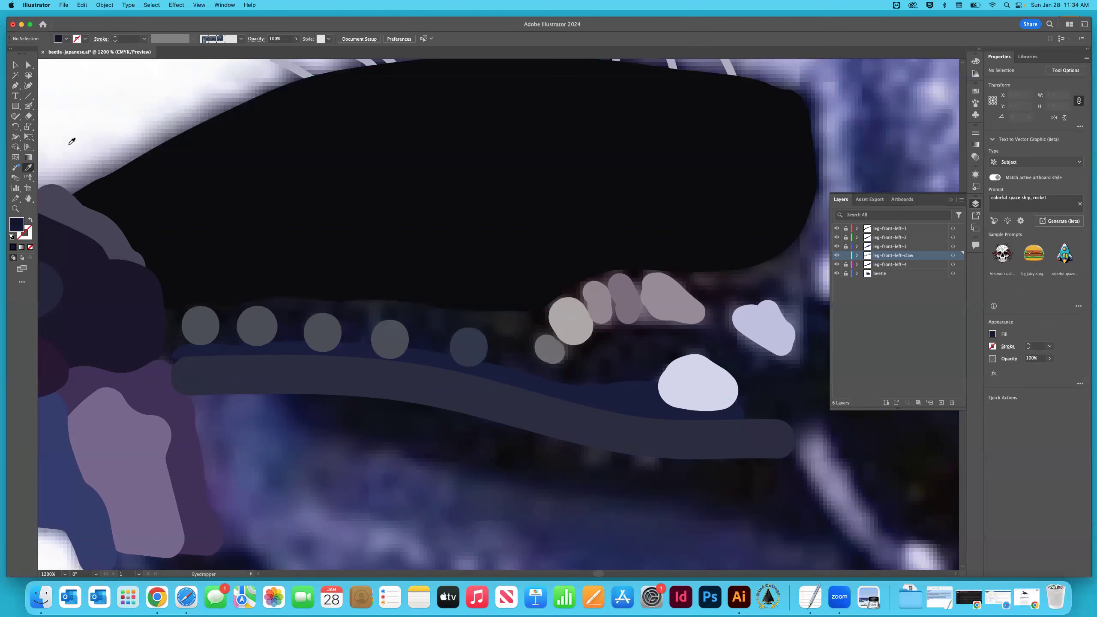
left_click(28, 105)
mouse_move(204, 294)
left_mouse_down()
mouse_move(166, 303)
mouse_move(190, 317)
mouse_move(158, 322)
mouse_move(202, 333)
mouse_move(162, 345)
mouse_move(192, 335)
mouse_move(221, 349)
mouse_move(280, 344)
mouse_move(199, 309)
left_mouse_up()
key("shift+x")
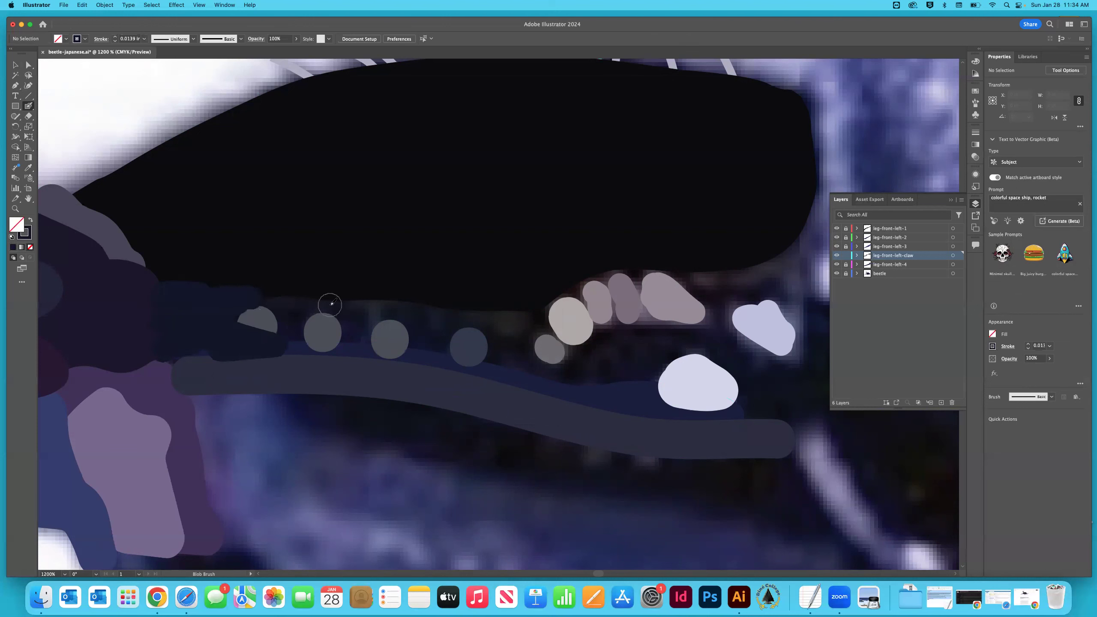
mouse_move(327, 303)
left_mouse_down()
mouse_move(274, 306)
mouse_move(355, 302)
mouse_move(235, 314)
mouse_move(329, 327)
mouse_move(431, 307)
mouse_move(480, 315)
mouse_move(410, 318)
mouse_move(477, 318)
mouse_move(511, 337)
mouse_move(392, 340)
mouse_move(591, 351)
mouse_move(677, 344)
mouse_move(608, 368)
mouse_move(525, 357)
left_mouse_up()
mouse_move(705, 344)
left_mouse_down()
mouse_move(773, 353)
mouse_move(787, 384)
mouse_move(753, 402)
mouse_move(725, 385)
mouse_move(708, 391)
left_mouse_up()
mouse_move(769, 443)
left_mouse_down()
mouse_move(771, 422)
mouse_move(779, 447)
left_mouse_up()
mouse_move(799, 507)
left_mouse_down()
mouse_move(685, 481)
mouse_move(743, 466)
mouse_move(692, 483)
mouse_move(589, 479)
mouse_move(323, 395)
mouse_move(626, 469)
mouse_move(693, 470)
left_mouse_up()
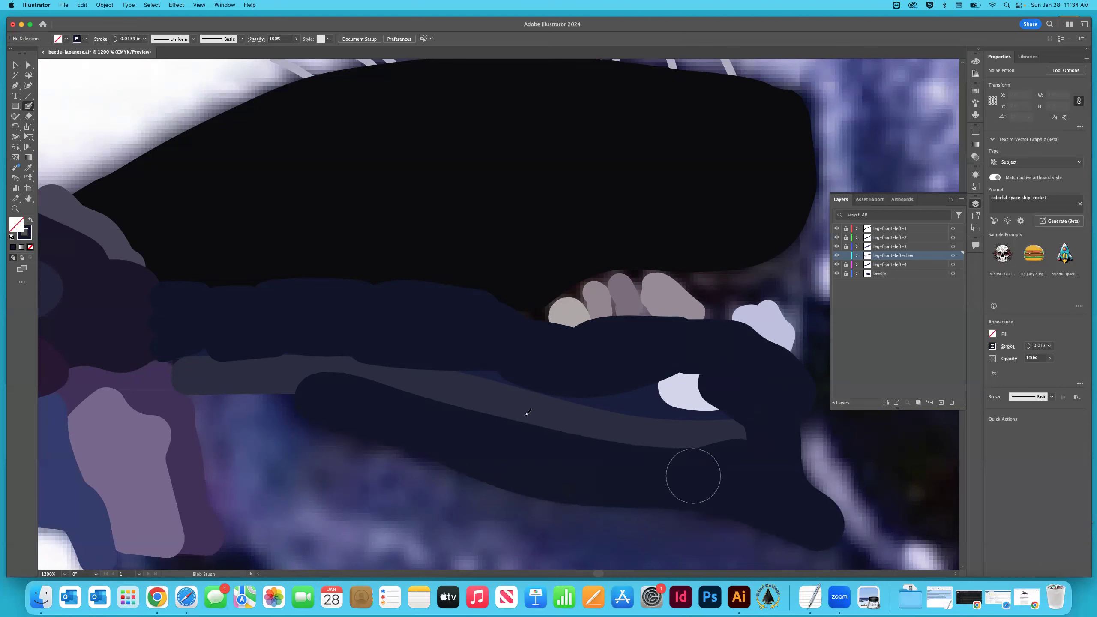
Send the broad dark navy base shape to the back, behind the dots, highlights and slate band, and deselect it.
left_click(14, 65)
left_click(421, 322)
right_click(424, 303)
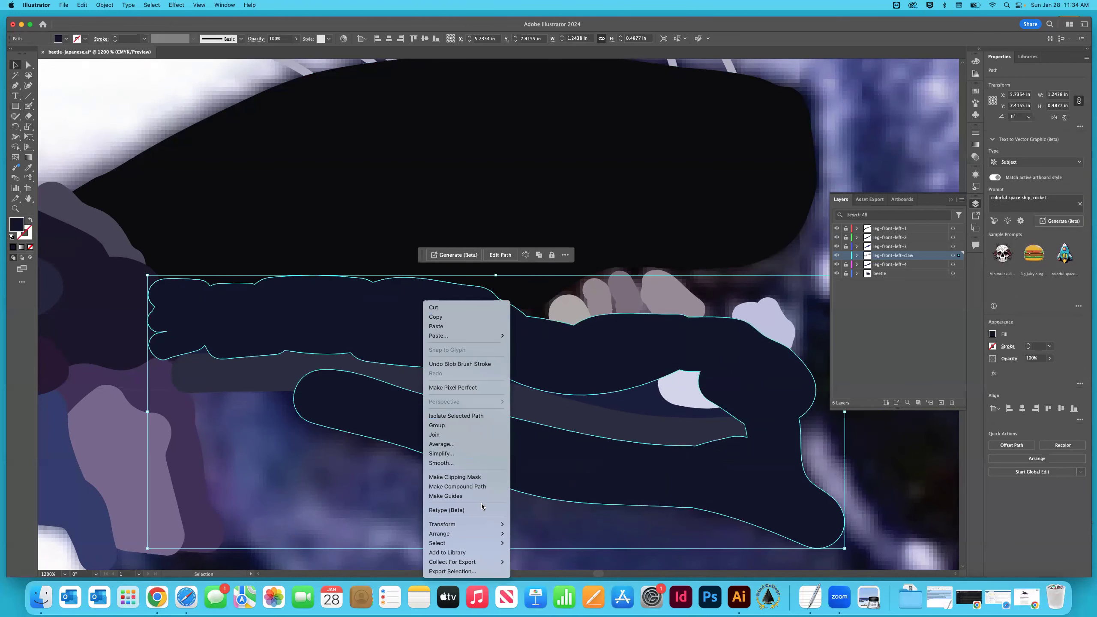
mouse_move(439, 534)
left_click(531, 557)
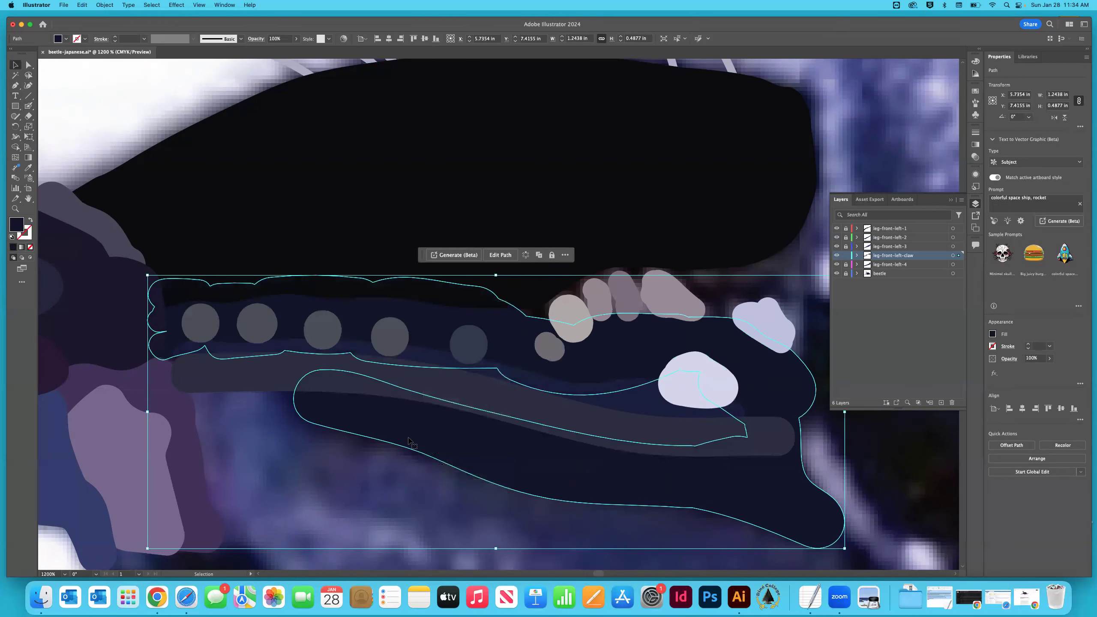
key("super+minus")
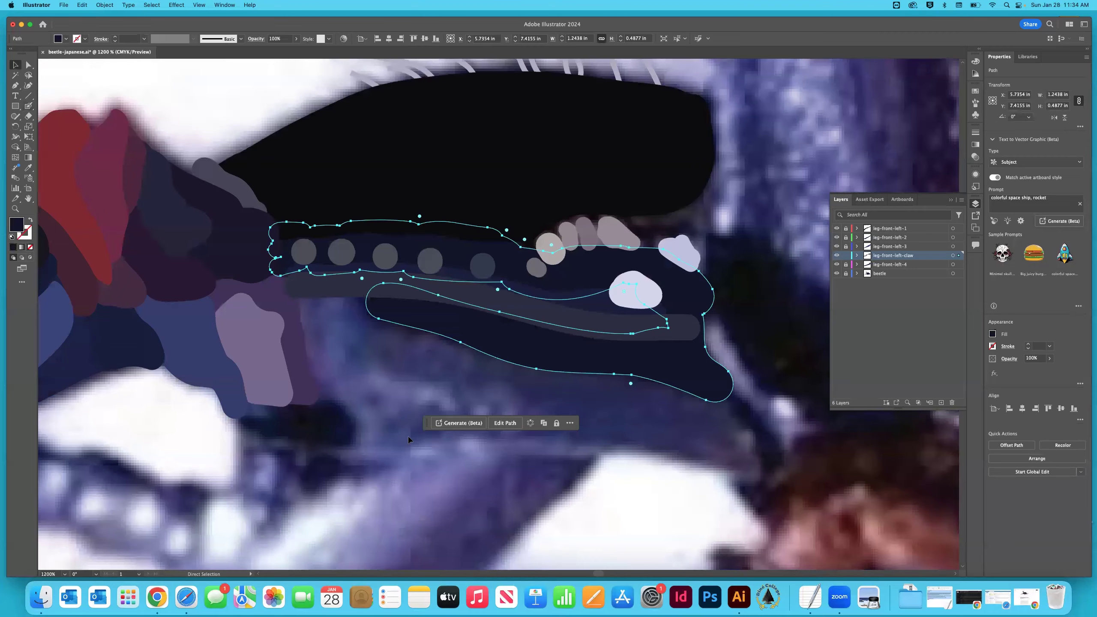
key("super+0")
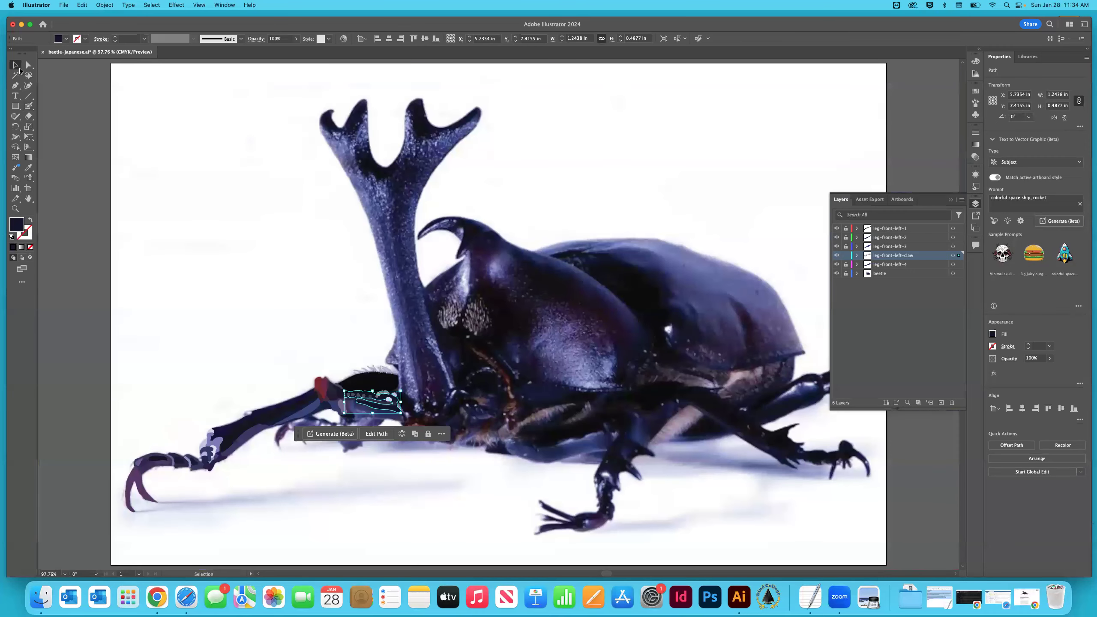
left_click(264, 268)
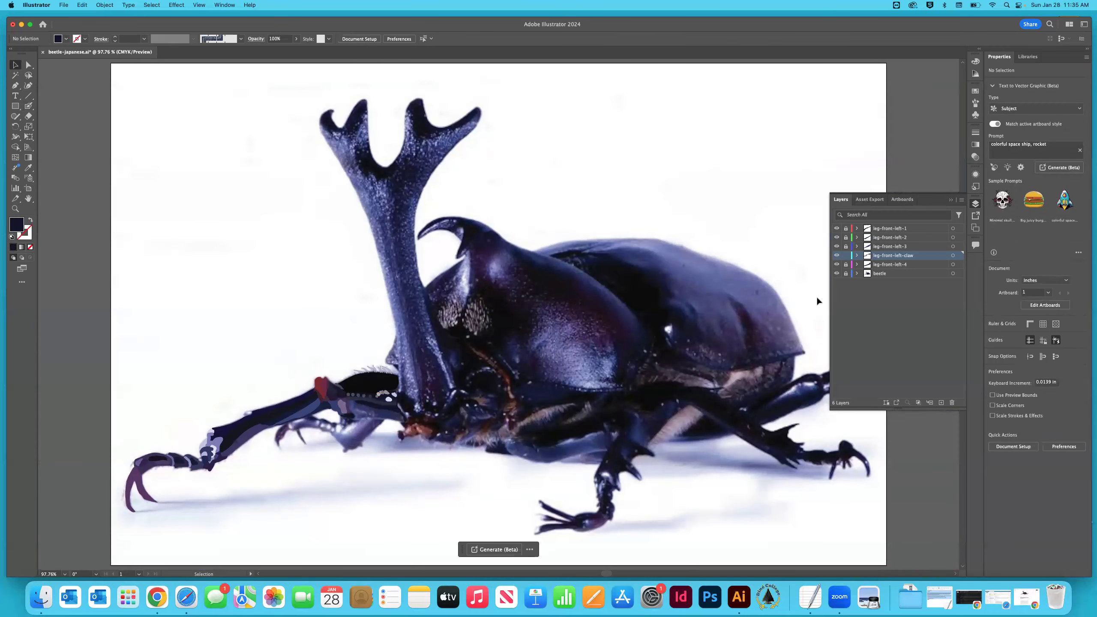
Hide the beetle photo layer to check the traced leg on its own, show it again, and save the document.
left_click(836, 274)
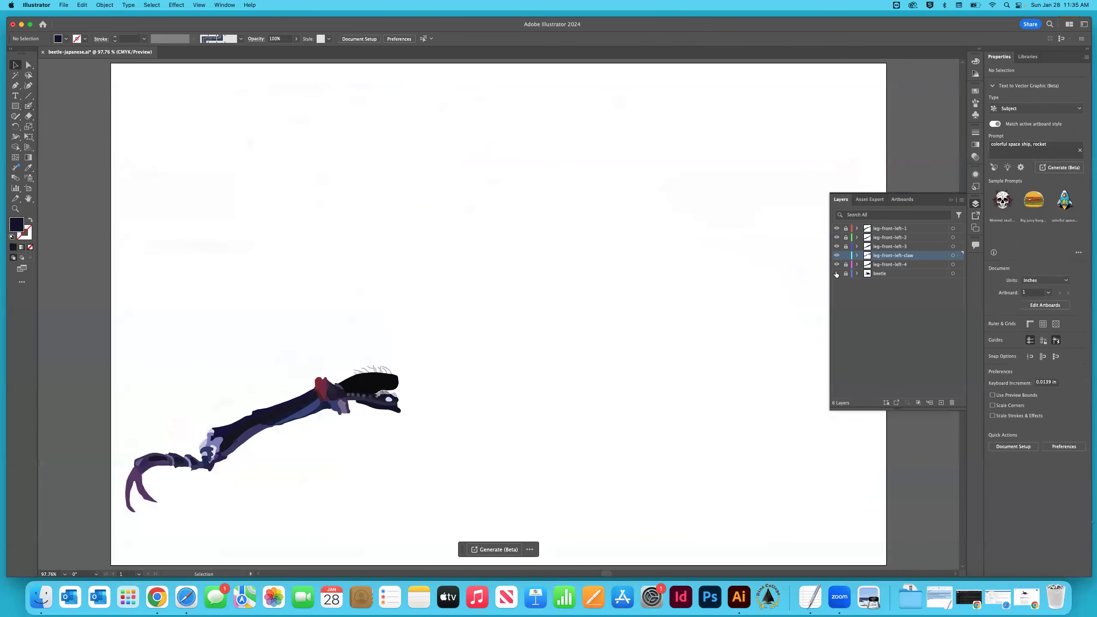
left_click(836, 274)
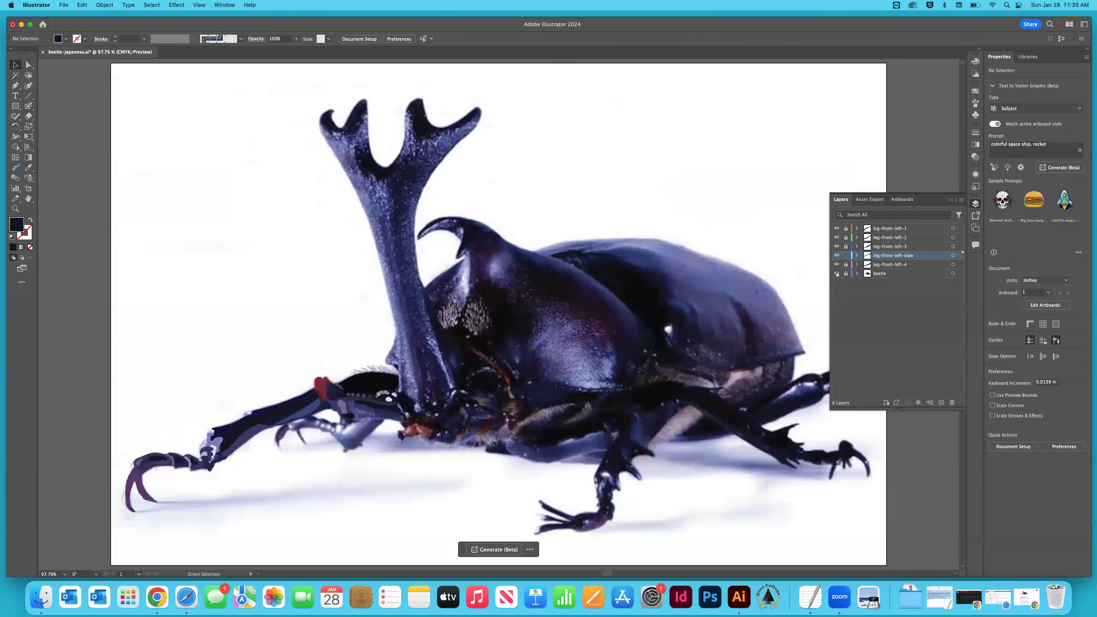
key("super+s")
Paint a near-black shape about 0.33 × 0.16 in with the Blob Brush below the mauve patch, using color sampled from the photo's dark spot.
key("z")
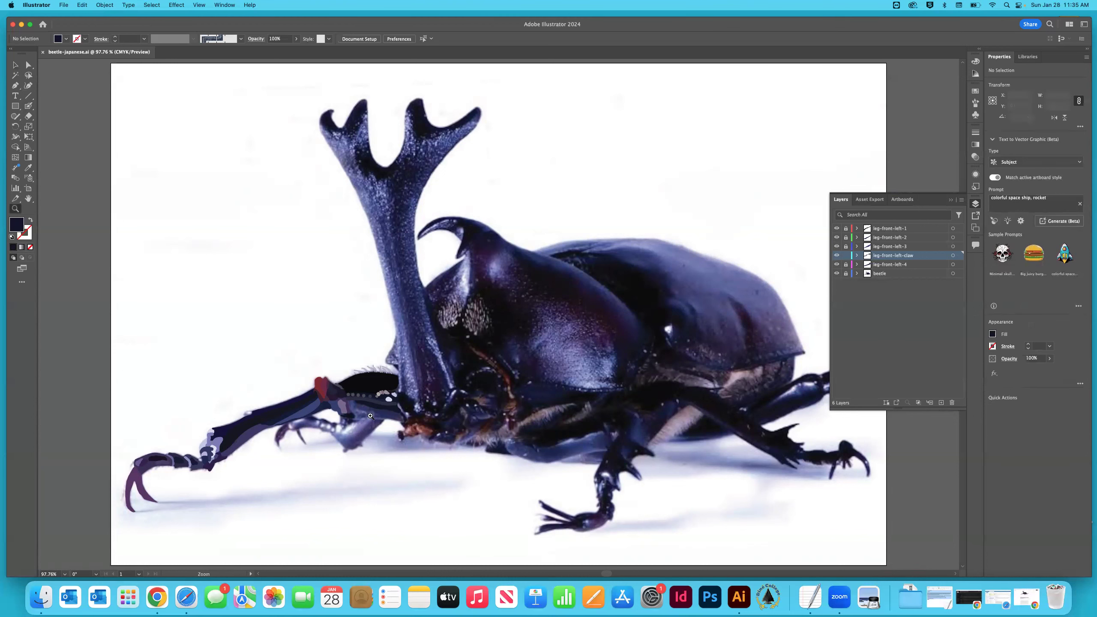
left_click(370, 416)
left_click(505, 303)
left_click(477, 325)
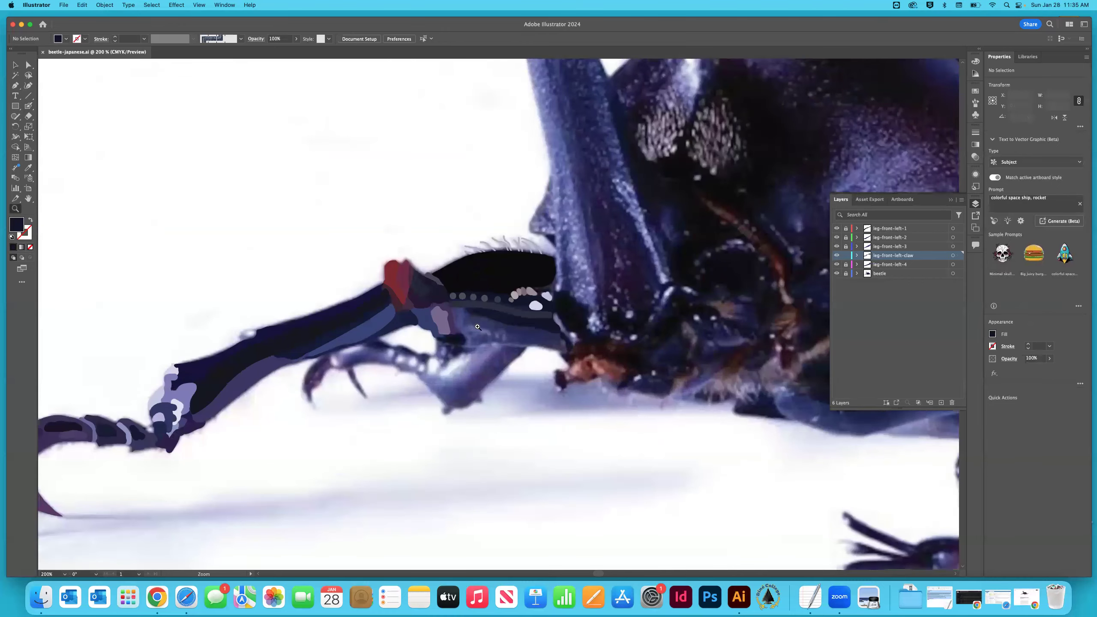
left_click(484, 328)
left_click(525, 315)
left_click(527, 315)
left_click(529, 316)
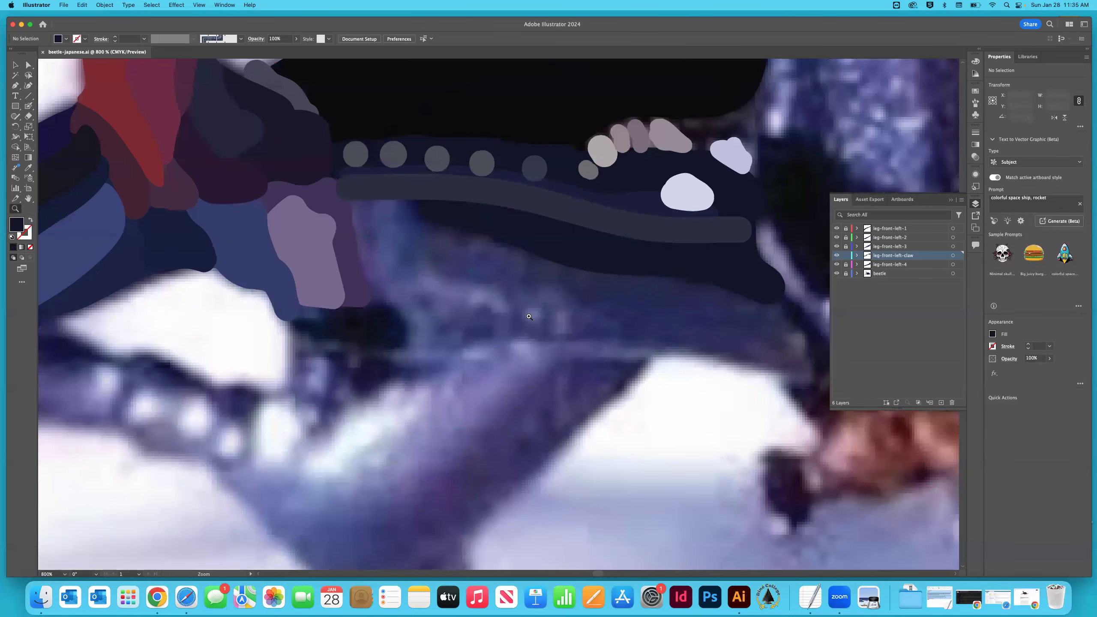
key("i")
left_click(320, 364)
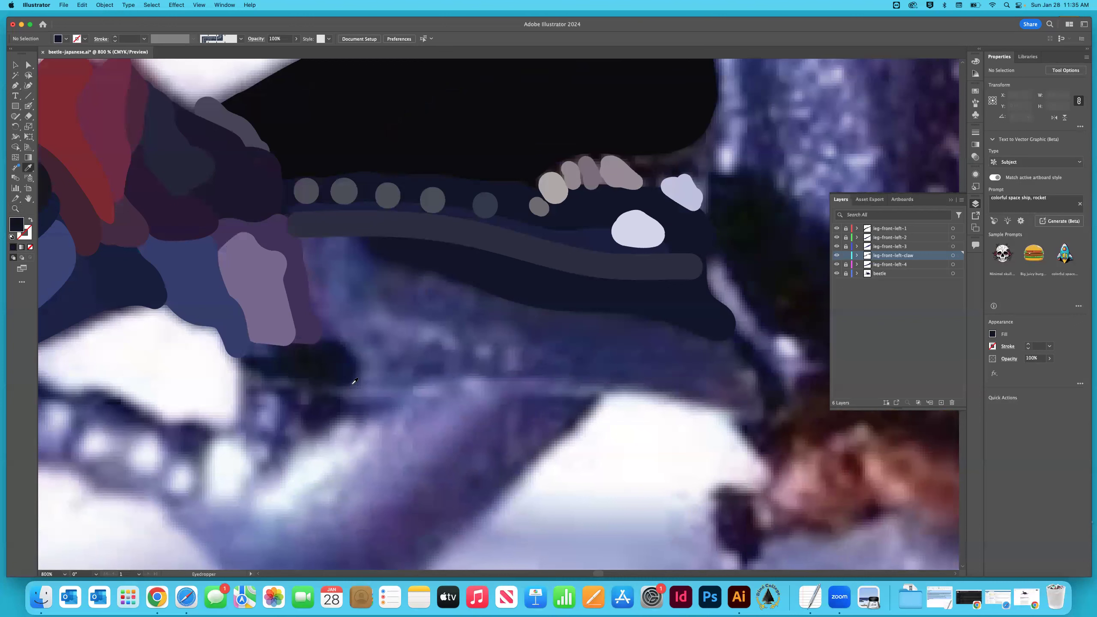
left_click(28, 105)
mouse_move(298, 342)
left_mouse_down()
mouse_move(335, 348)
mouse_move(345, 367)
mouse_move(259, 368)
mouse_move(246, 354)
mouse_move(295, 340)
left_mouse_up()
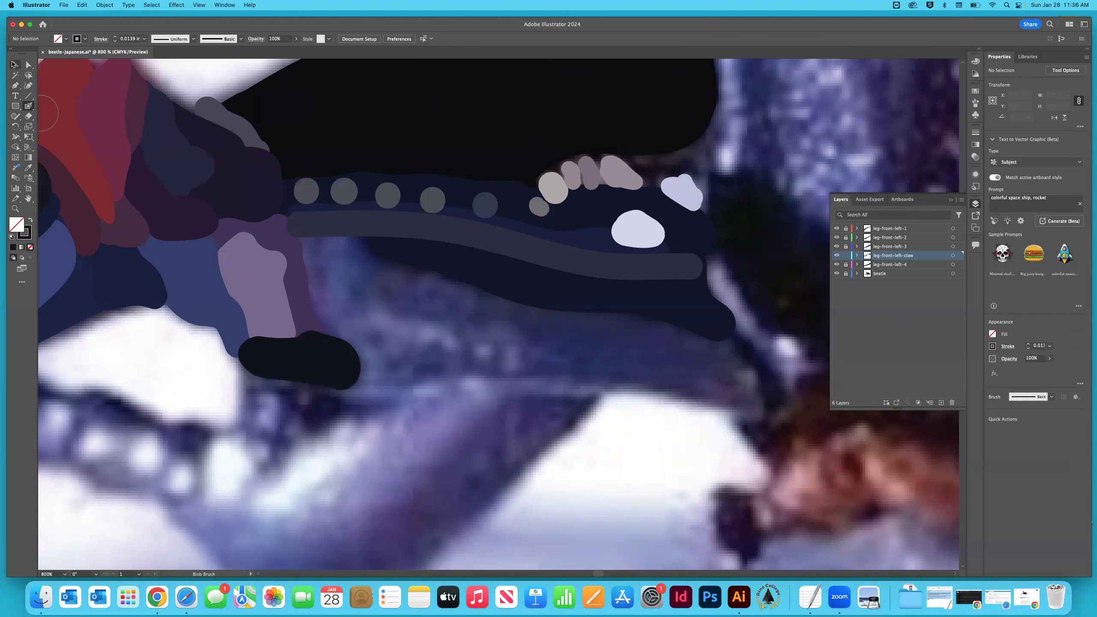
Send the small near-black shape to the back, behind the mauve and purple patches, and deselect it.
left_click(13, 64)
left_click(303, 359)
right_click(336, 359)
mouse_move(353, 532)
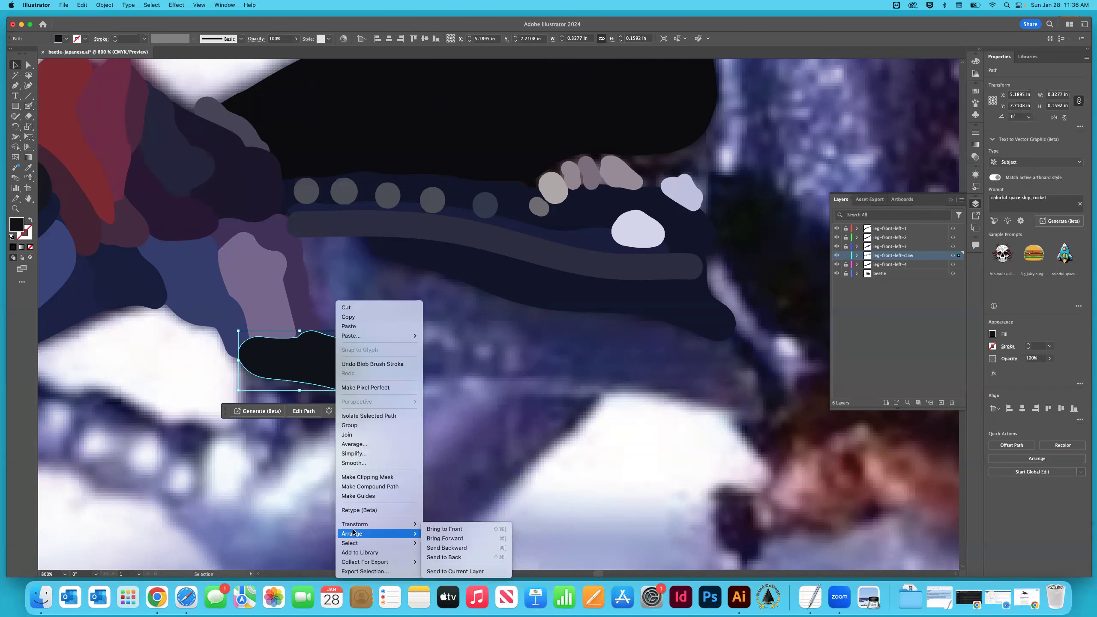
left_click(462, 558)
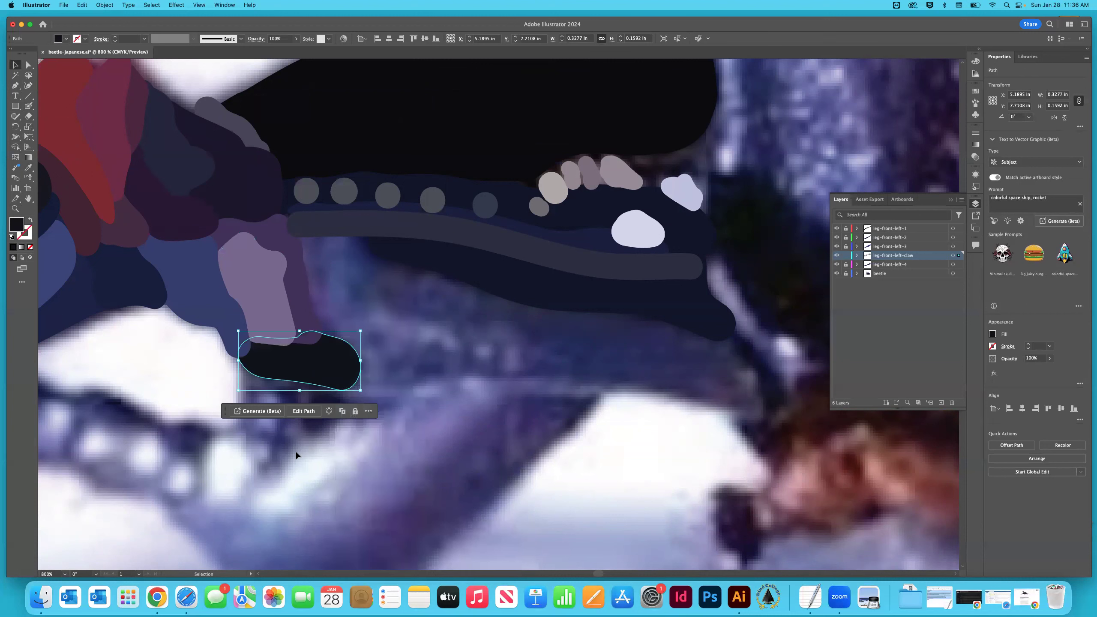
left_click(212, 384)
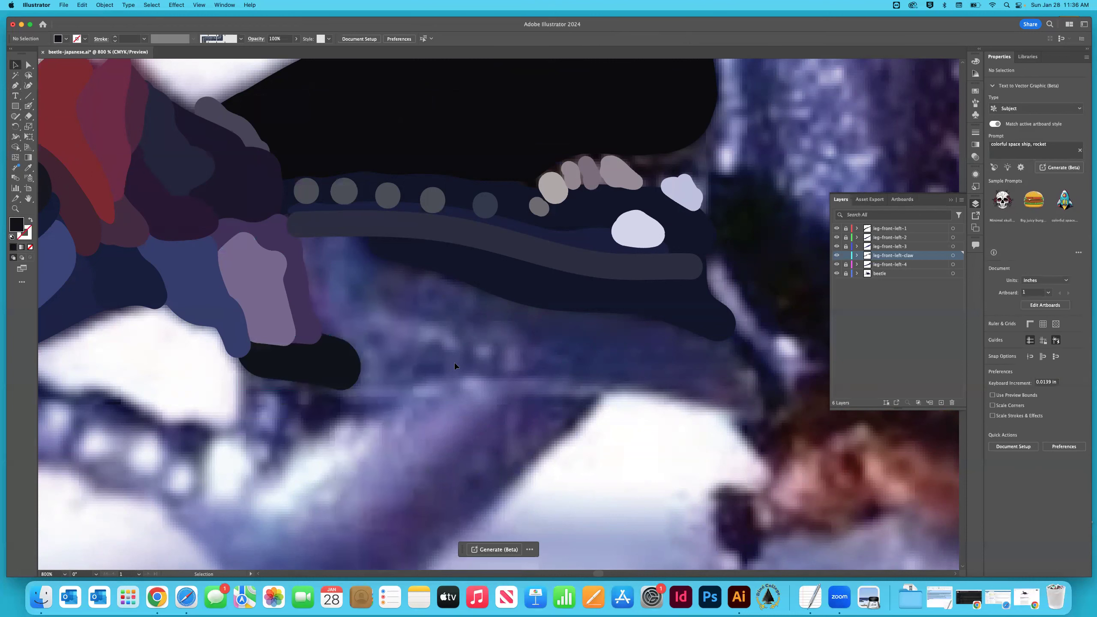
Paint a curved shape about 0.36 × 0.47 in with the Blob Brush to the right of the purple patch in sampled medium blue.
key("i")
left_click(350, 266)
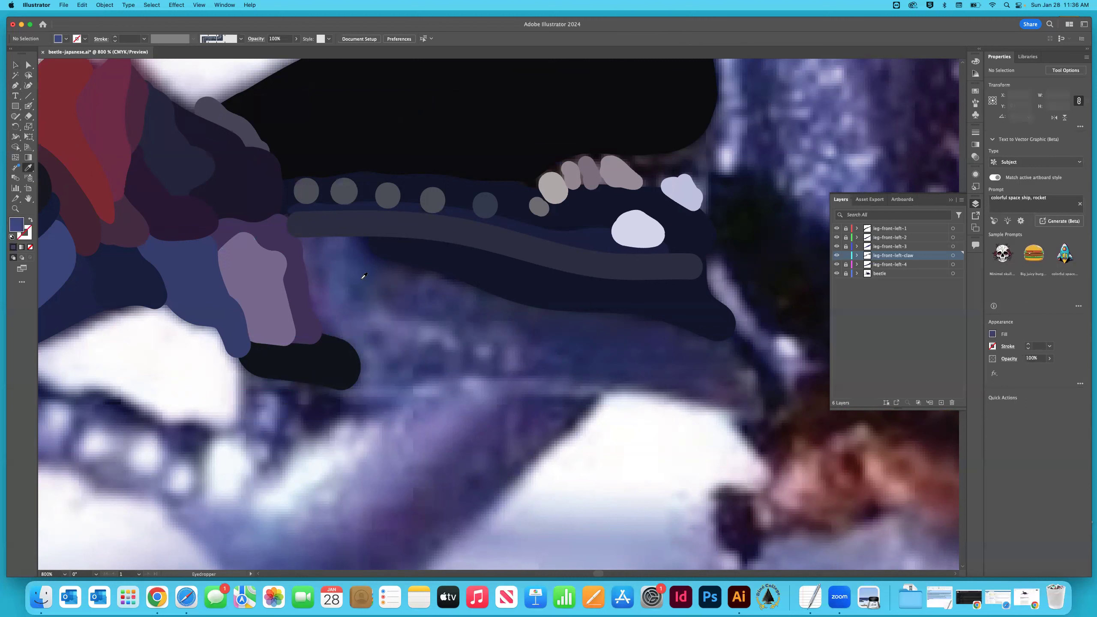
left_click(28, 107)
mouse_move(318, 261)
left_mouse_down()
mouse_move(305, 240)
mouse_move(345, 245)
mouse_move(345, 298)
mouse_move(398, 335)
mouse_move(415, 366)
mouse_move(358, 377)
mouse_move(391, 396)
mouse_move(392, 356)
left_mouse_up()
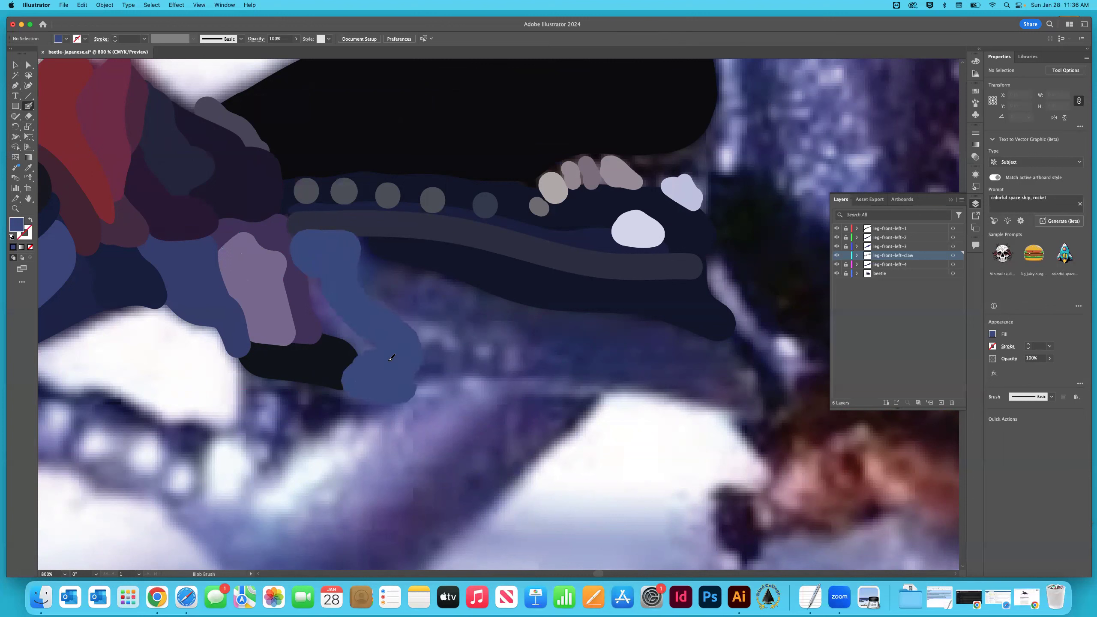
key("shift+x")
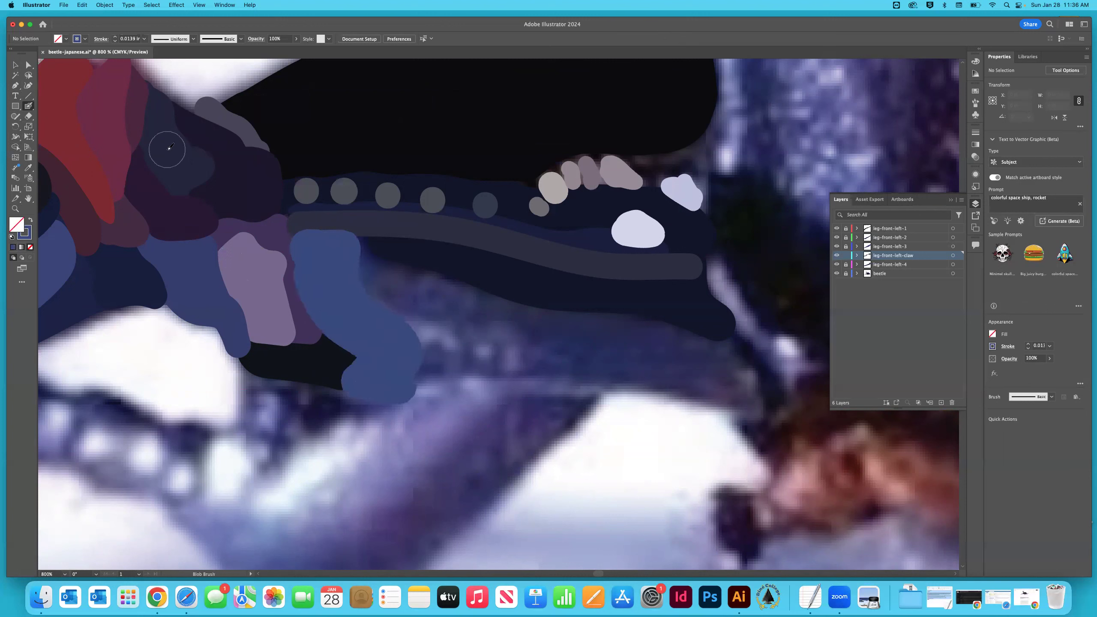
Send the medium blue shape to the back, behind the purple patch and near-black shape, and deselect it.
left_click(15, 65)
left_click(380, 371)
right_click(378, 333)
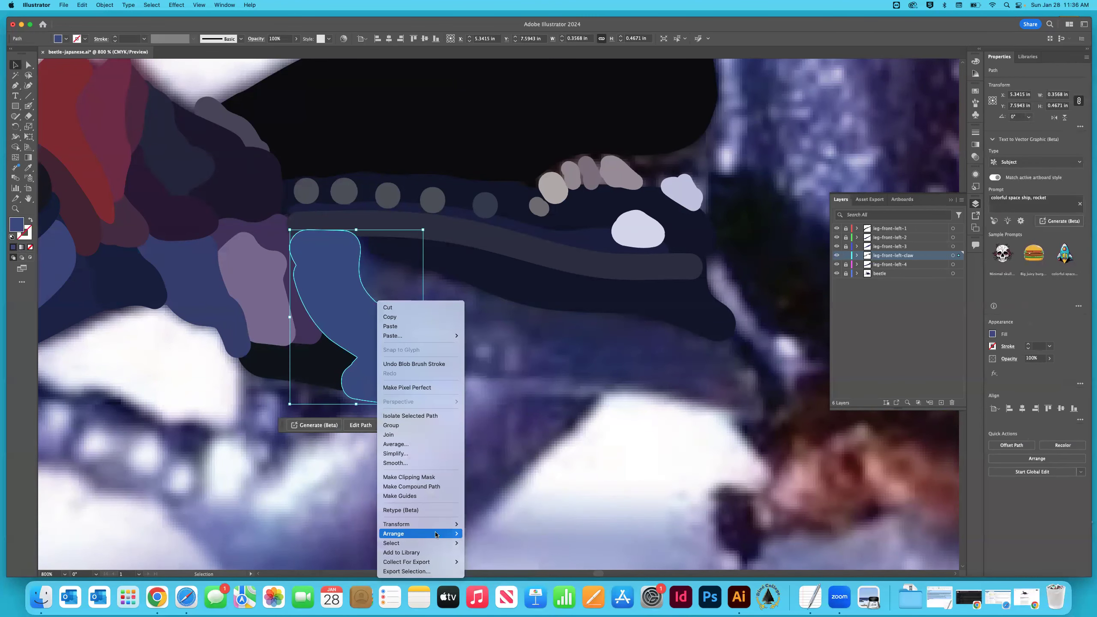
mouse_move(434, 542)
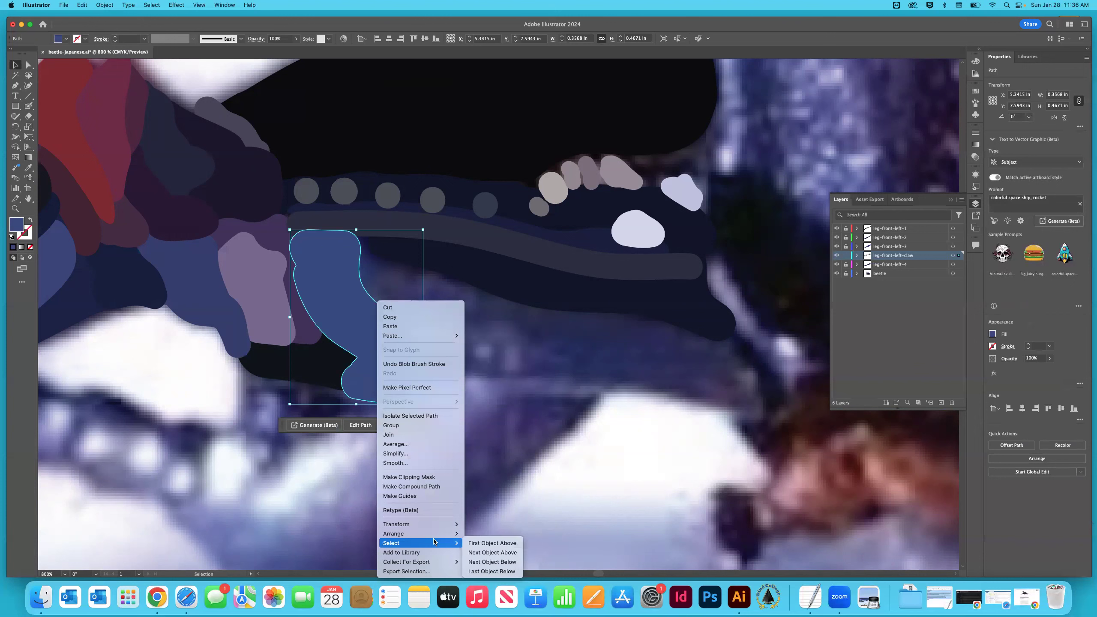
left_click(492, 573)
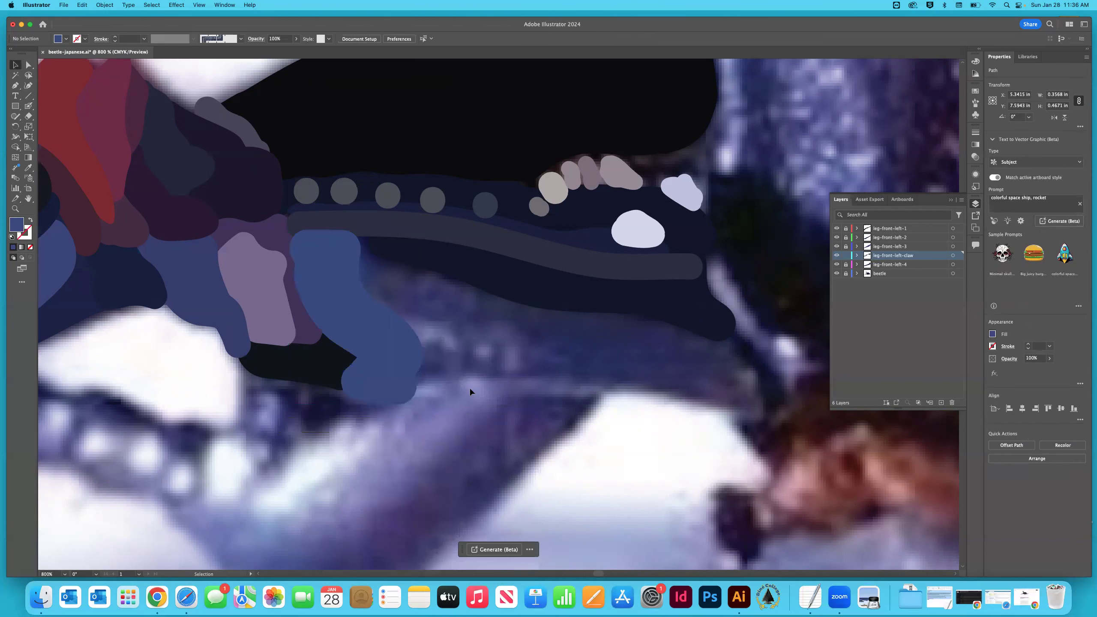
right_click(398, 363)
mouse_move(433, 543)
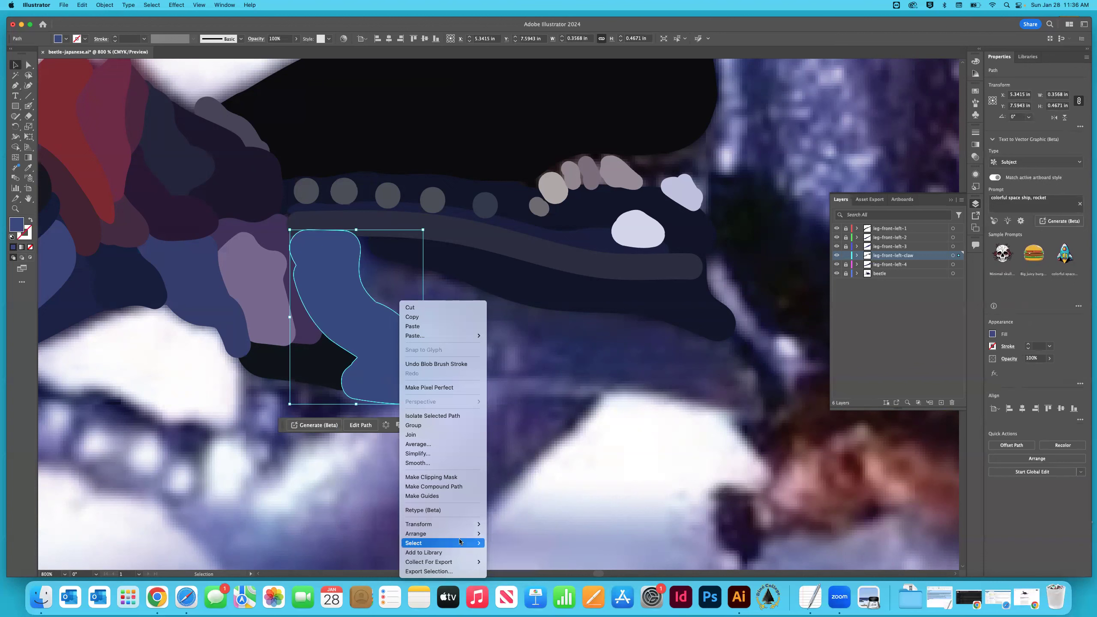
left_click(514, 558)
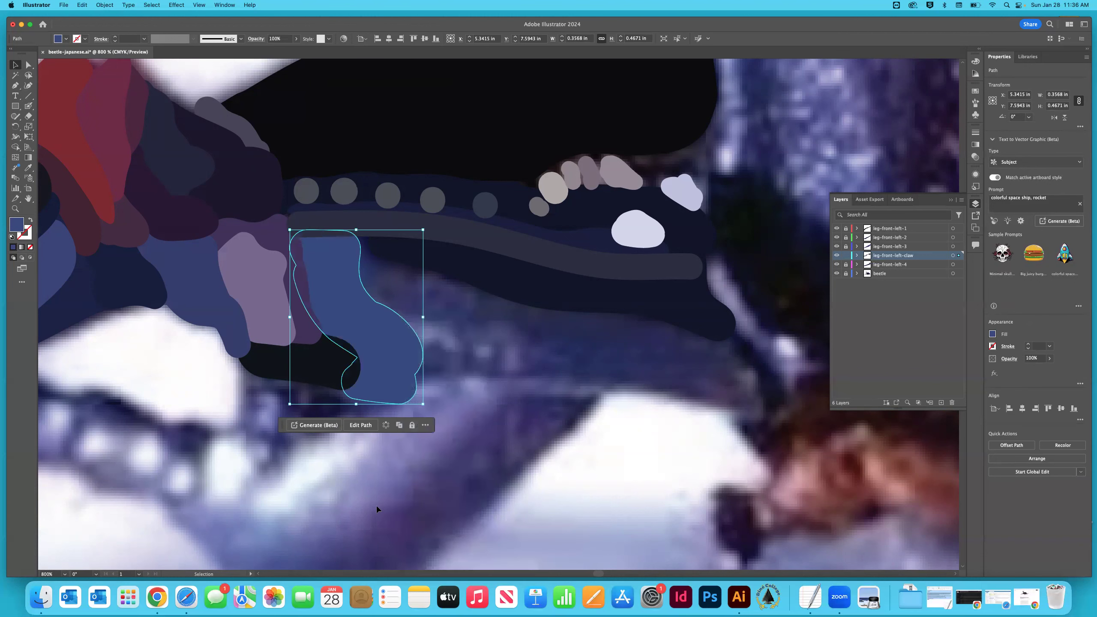
left_click(441, 443)
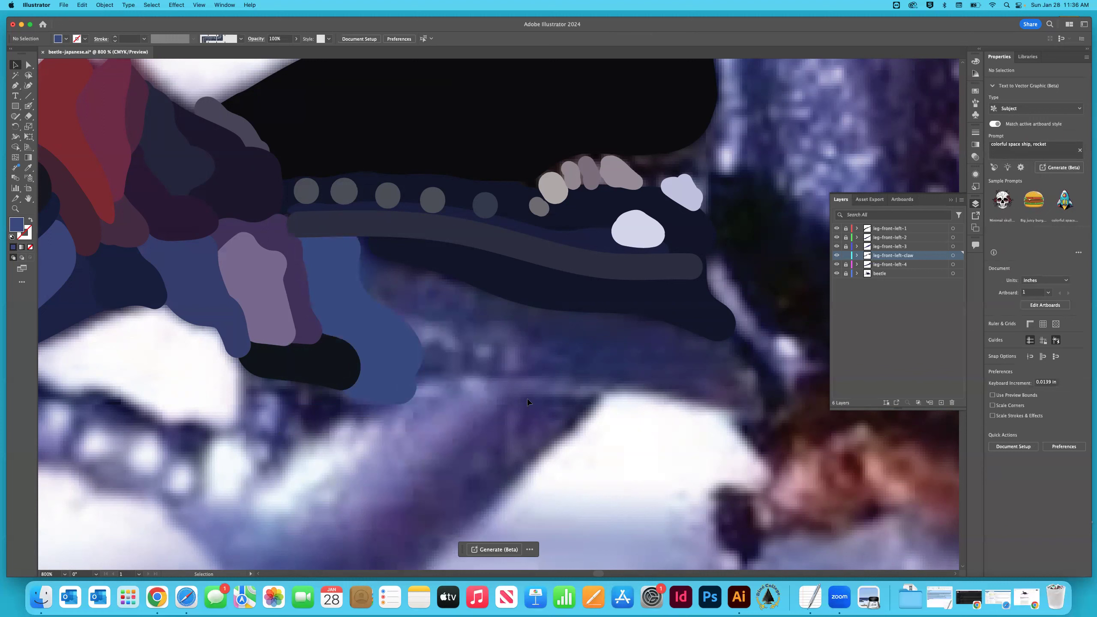
Paint a filled shape about 0.71 × 0.35 in with the Blob Brush under the navy base's right end in sampled dark blue.
key("i")
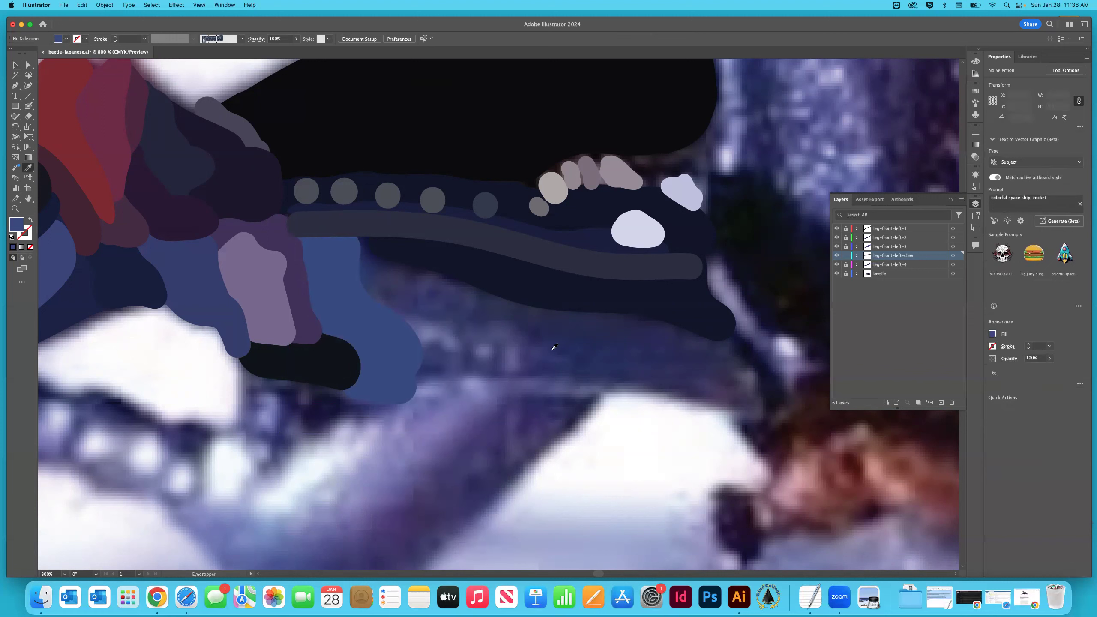
left_click(573, 350)
key("shift+b")
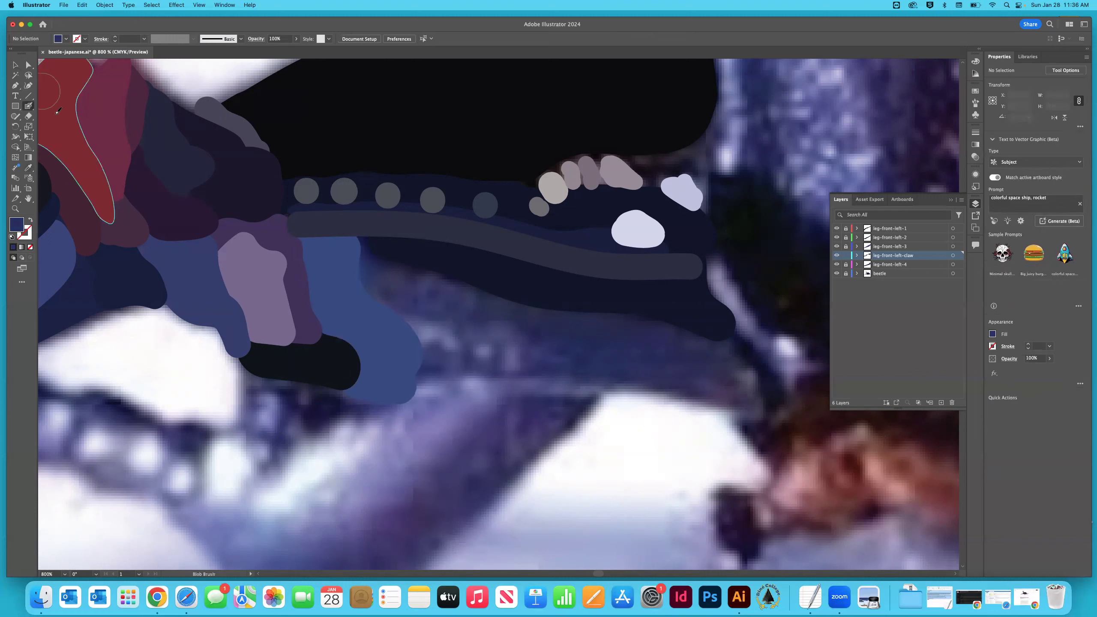
mouse_move(508, 299)
left_mouse_down()
mouse_move(563, 374)
mouse_move(748, 391)
mouse_move(752, 409)
mouse_move(742, 379)
mouse_move(655, 320)
mouse_move(540, 303)
left_mouse_up()
key("shift+x")
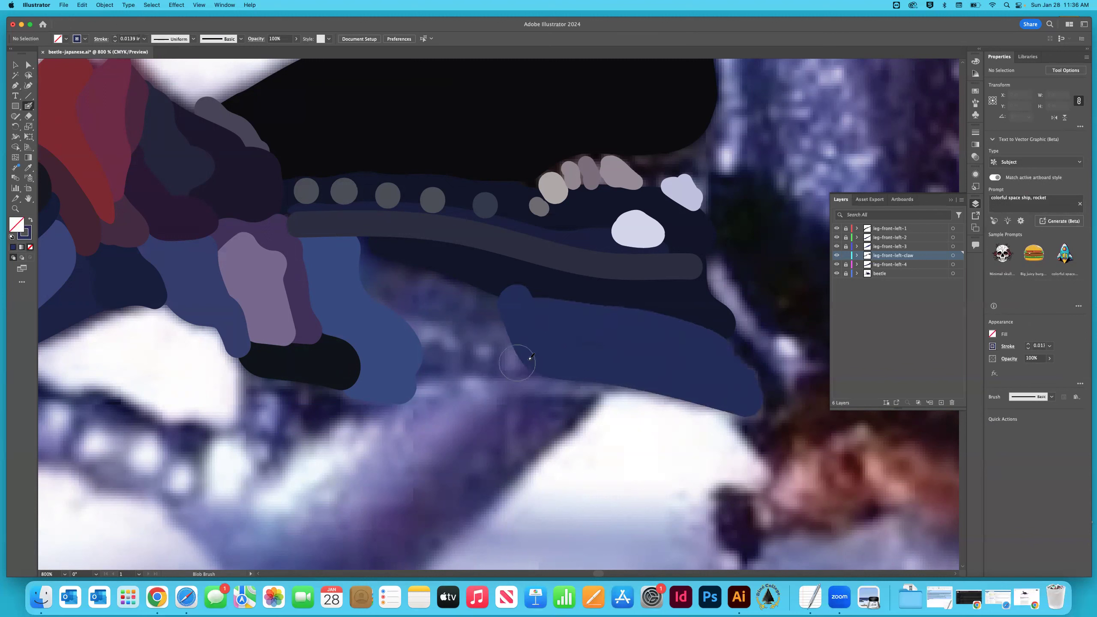
Send the dark blue shape to the back, behind the navy base, and deselect it.
key("v")
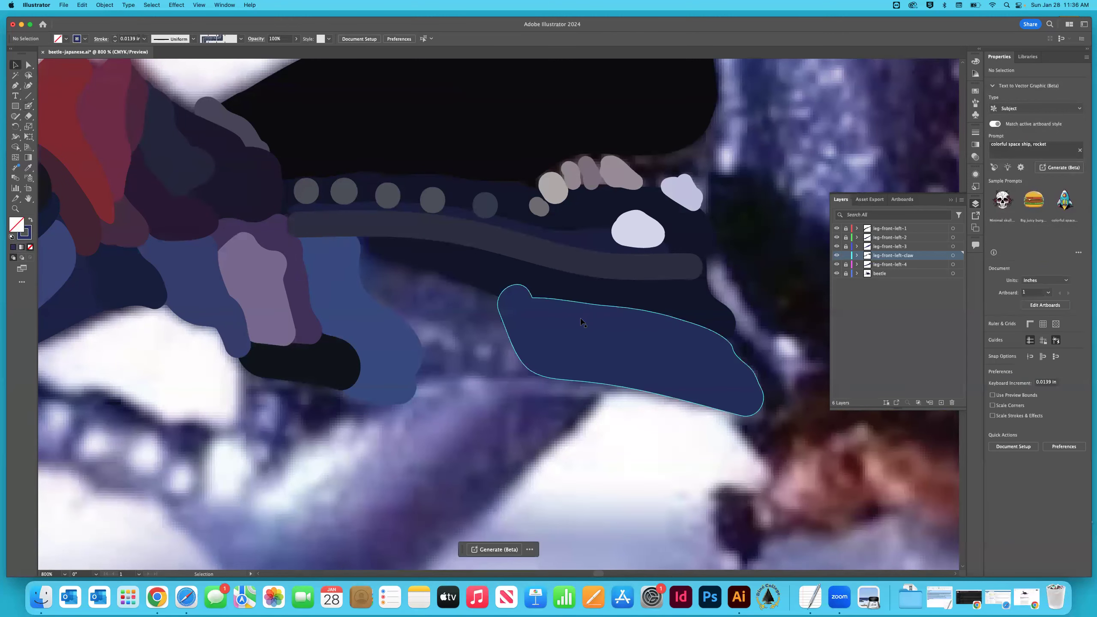
left_click(582, 339)
right_click(600, 341)
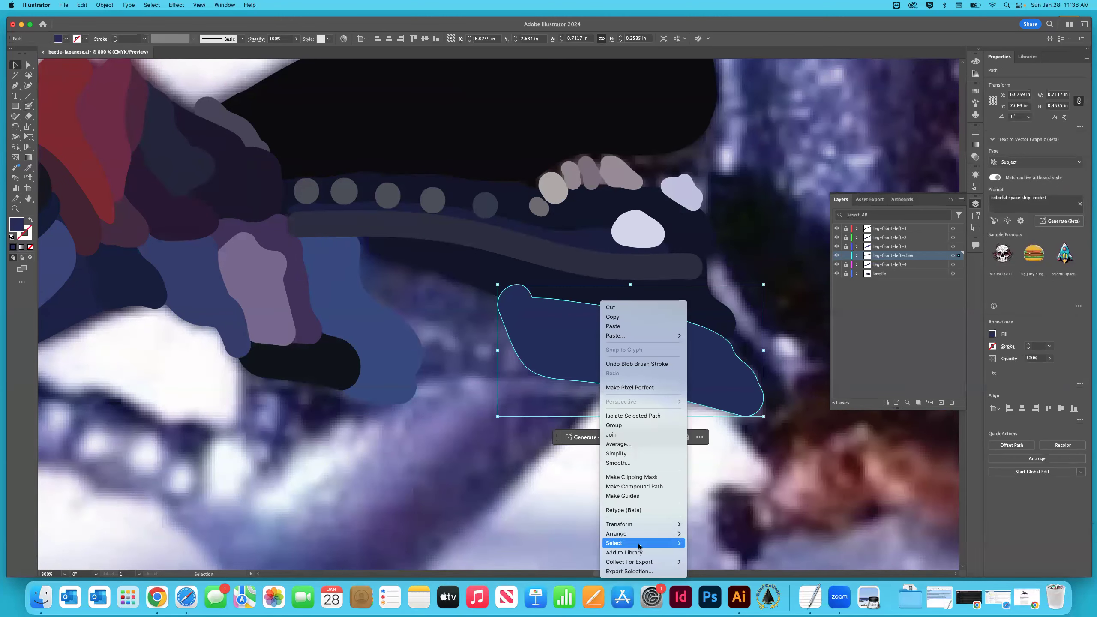
mouse_move(656, 534)
left_click(704, 556)
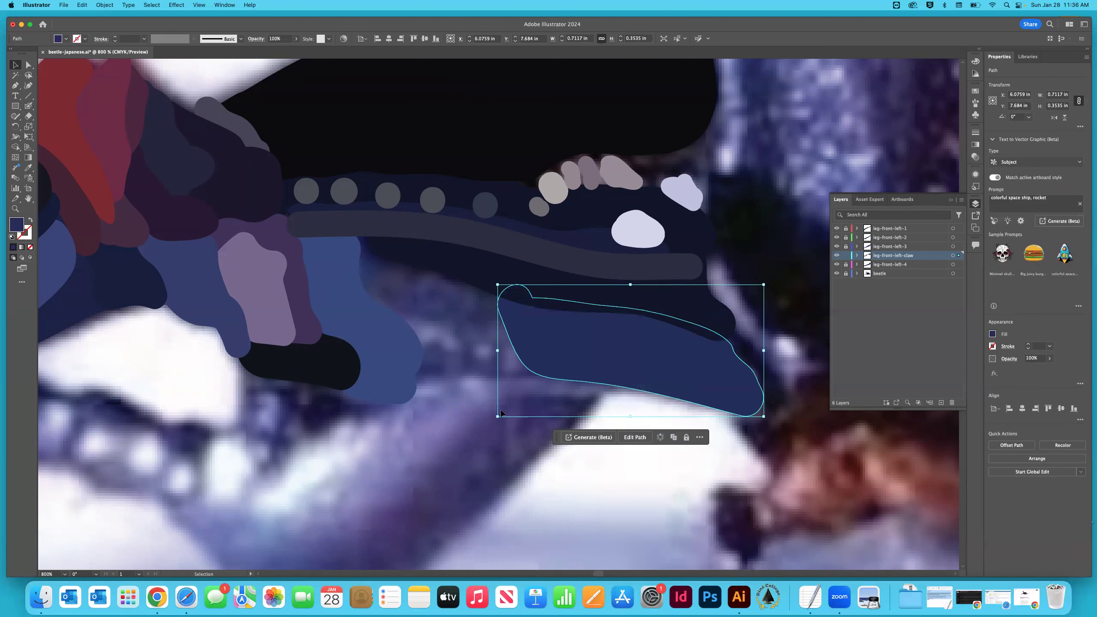
left_click(492, 414)
Paint an elongated shape about 0.49 × 0.22 in with the Blob Brush between the medium blue and dark blue shapes in sampled indigo.
scroll(497, 419, "left", 5)
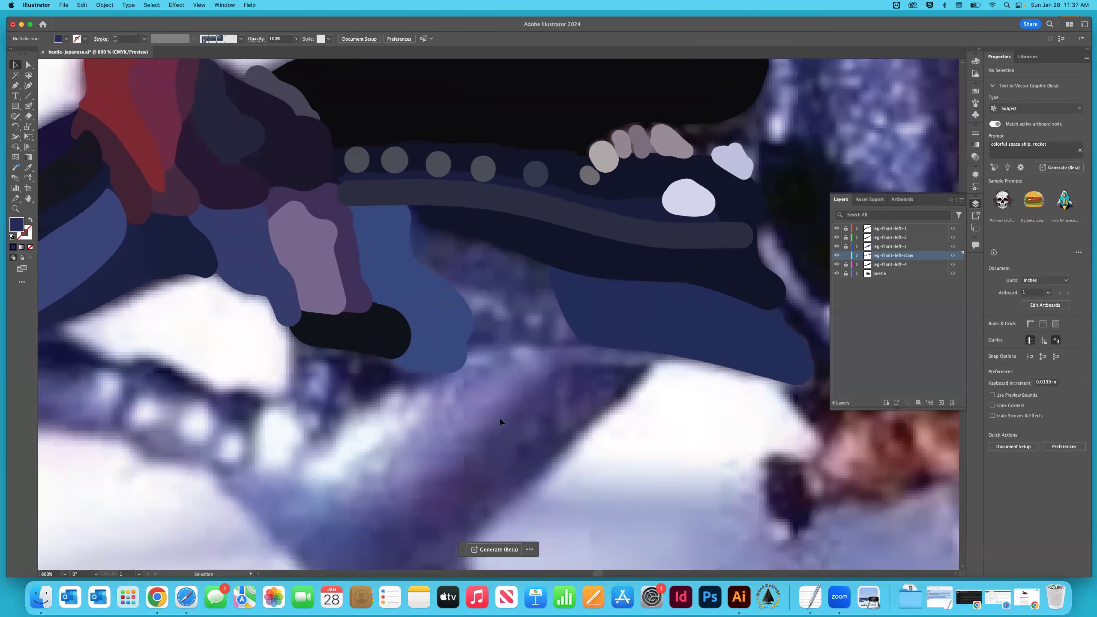
scroll(501, 420, "right", 3)
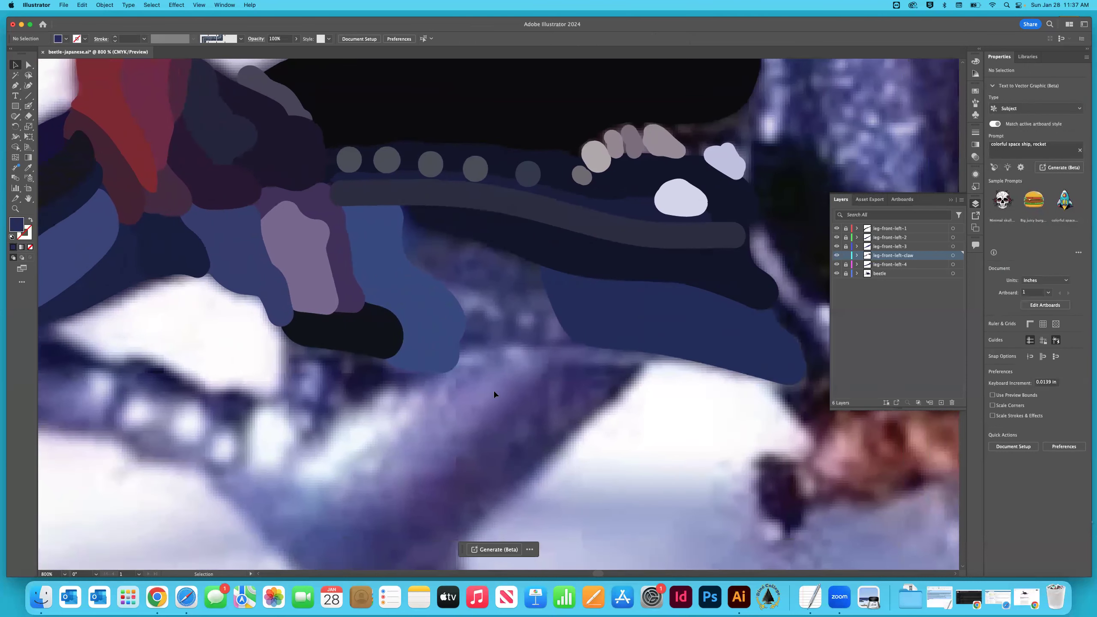
key("i")
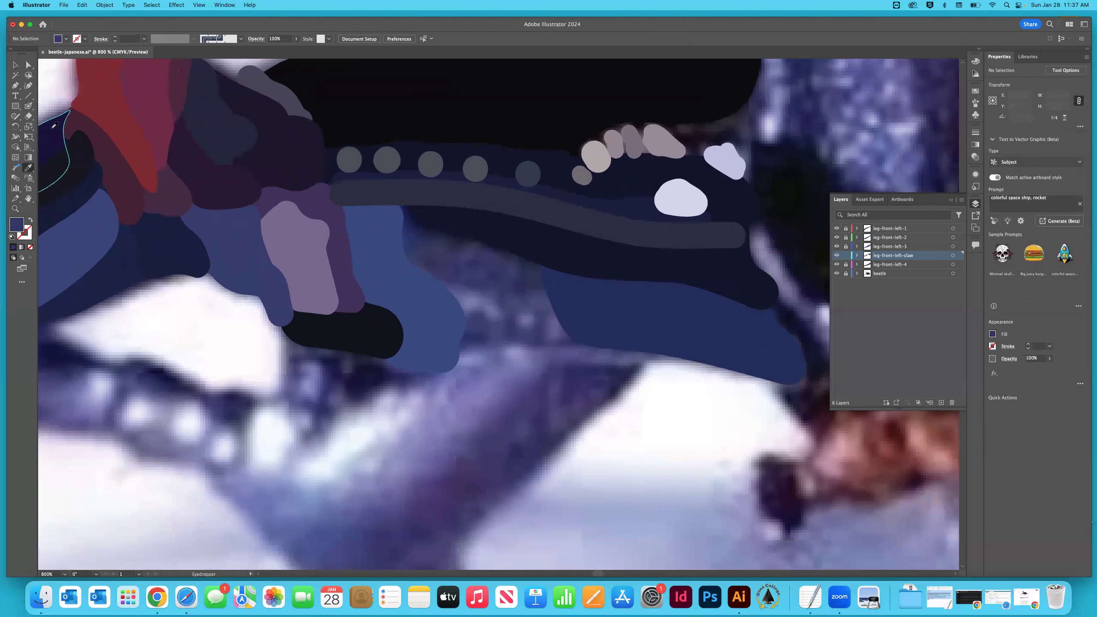
left_click(29, 107)
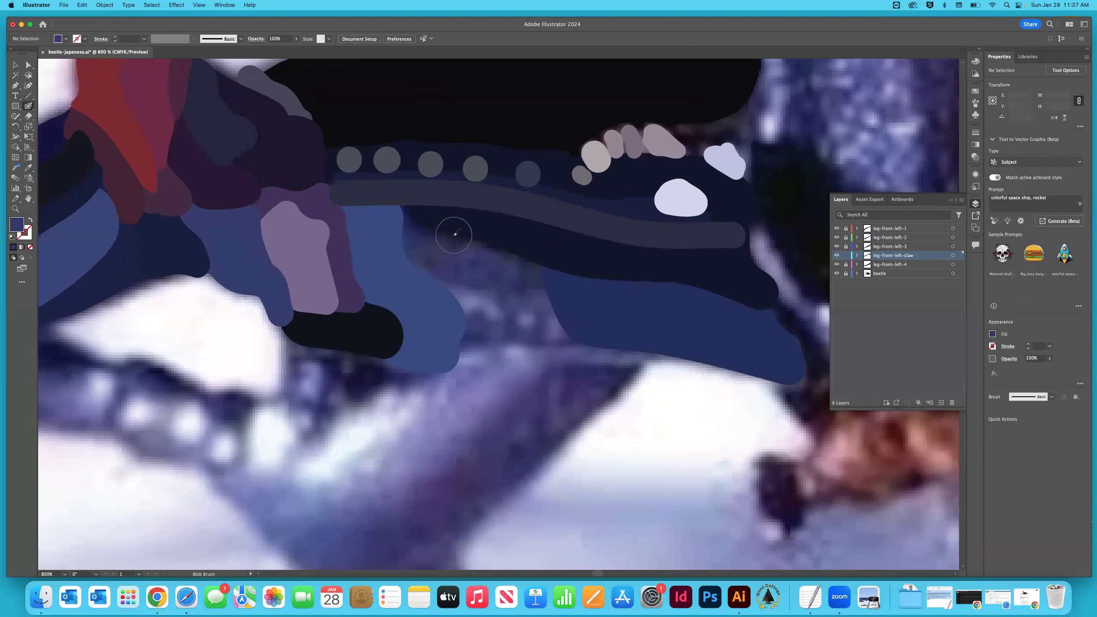
left_click_drag(405, 233, 553, 274)
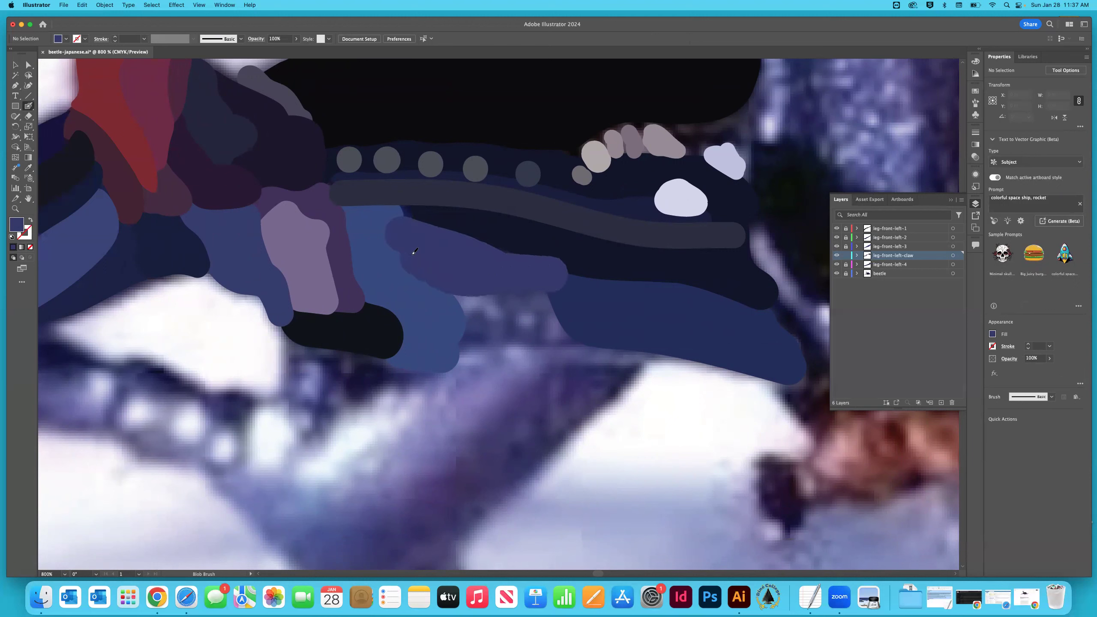
key("shift+x")
Send the indigo shape to the back, behind the navy base and neighbouring blue shapes, and deselect it.
left_click(15, 65)
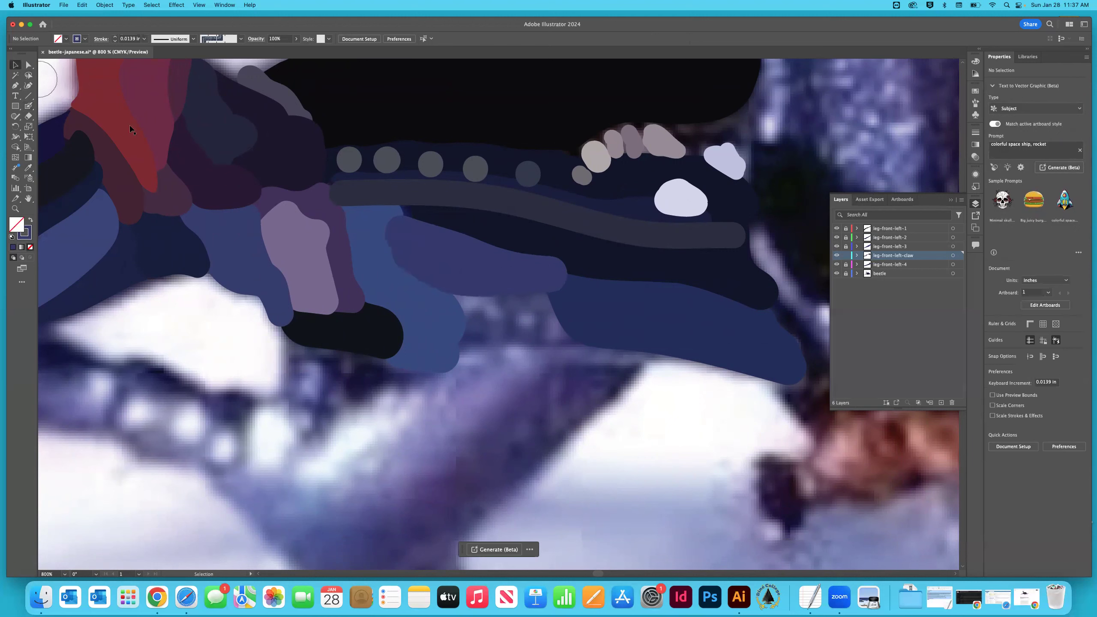
left_click(481, 286)
right_click(479, 285)
mouse_move(531, 517)
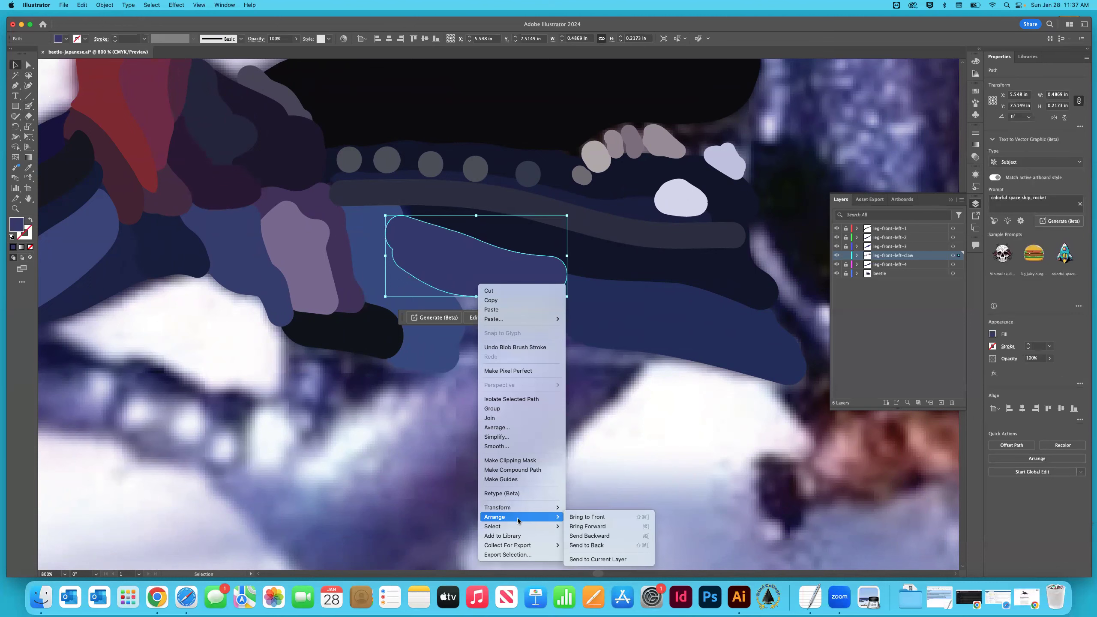
left_click(604, 545)
left_click(452, 380)
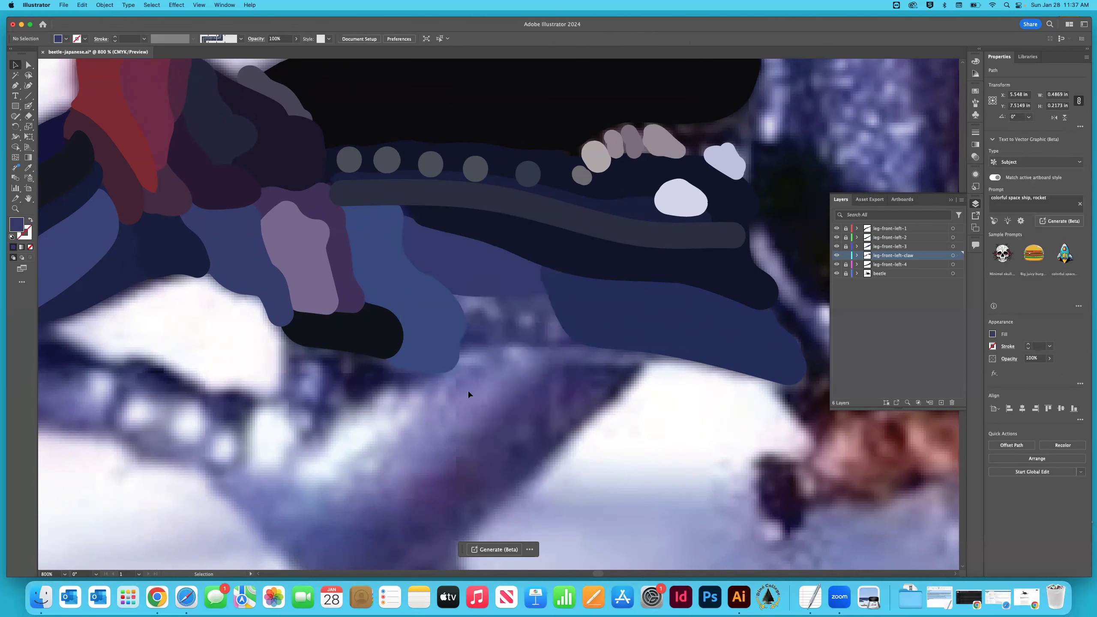
Compare the vector shapes with the photo by toggling the beetle layer's visibility, and leave the layer hidden.
left_click(837, 273)
left_click(836, 273)
left_click(837, 274)
left_click(837, 273)
left_click(837, 273)
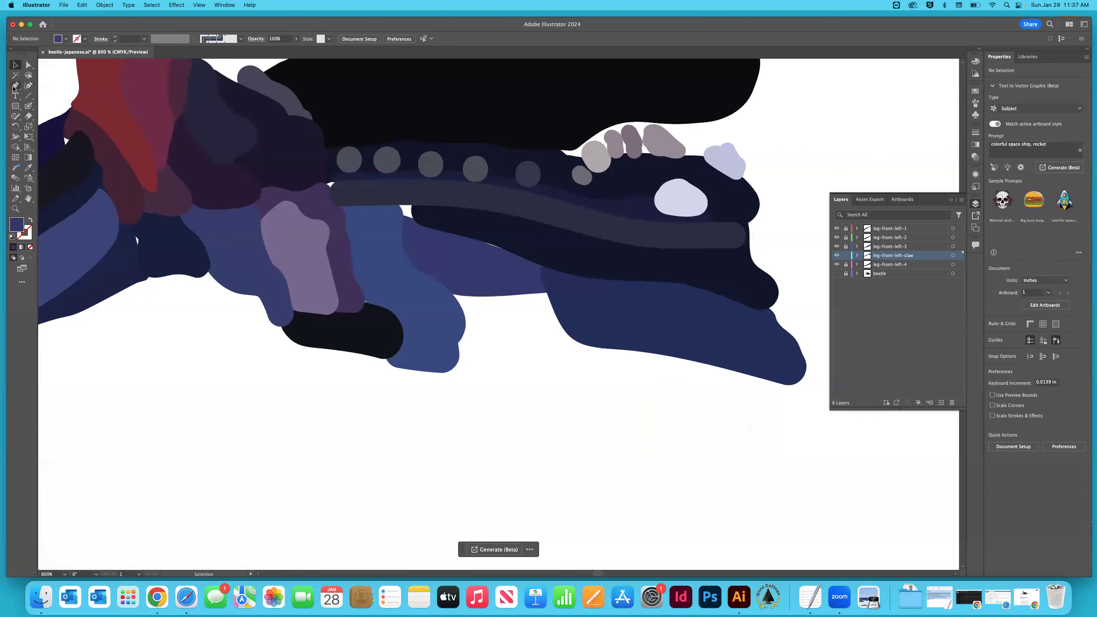
Move the anchor points on the left edge of the dark navy shape below the maroon shapes outward to cover the small white gap.
left_click(29, 65)
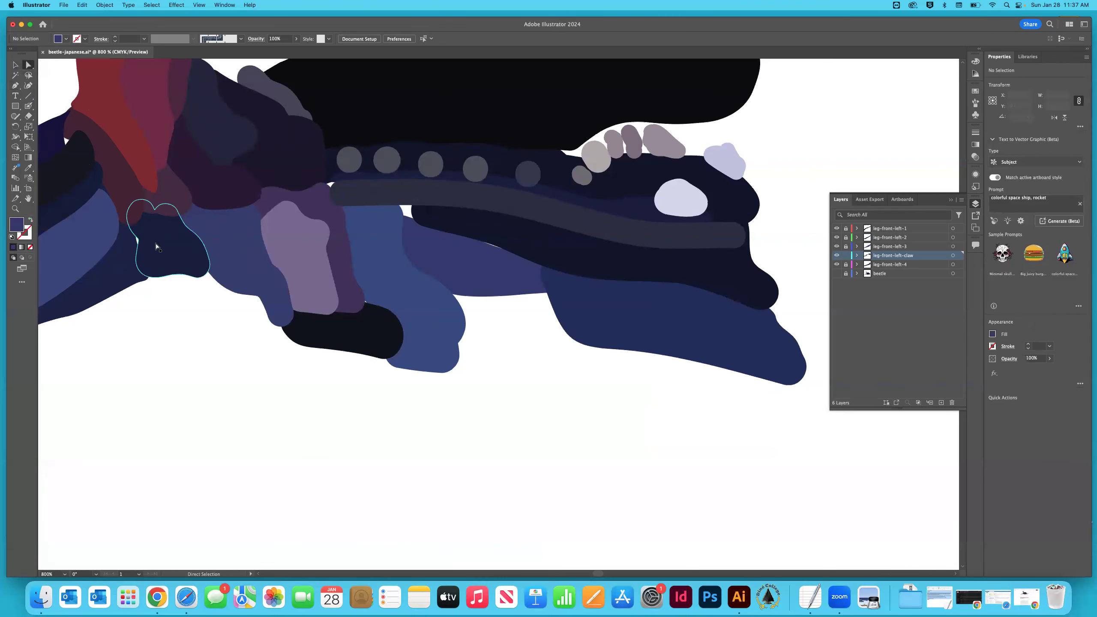
left_click(136, 244)
left_click(137, 240)
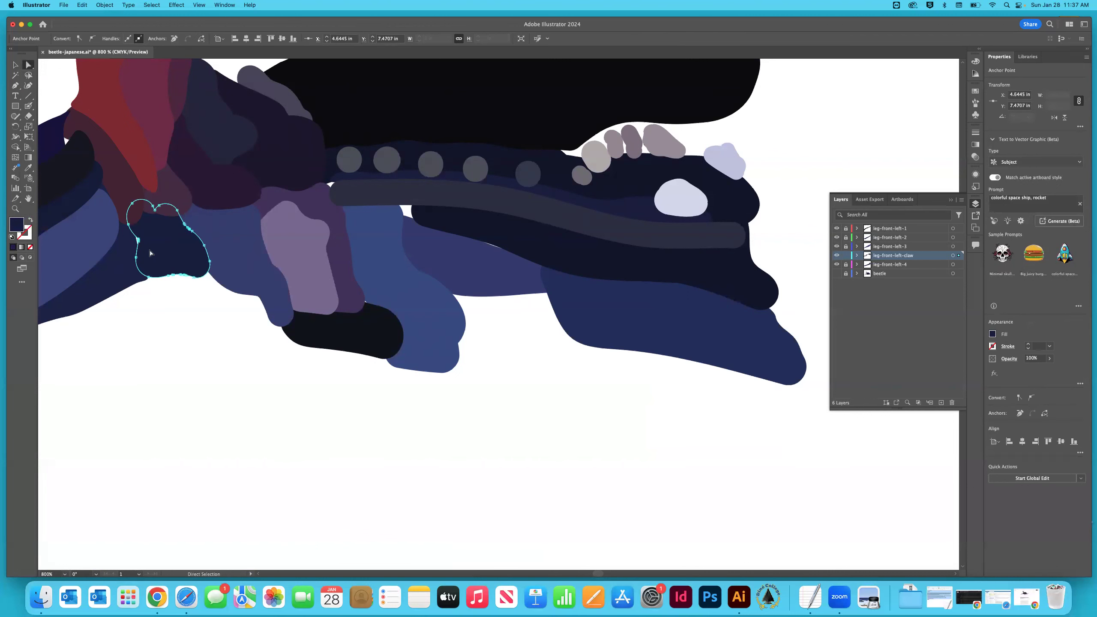
key("z")
left_click(140, 242)
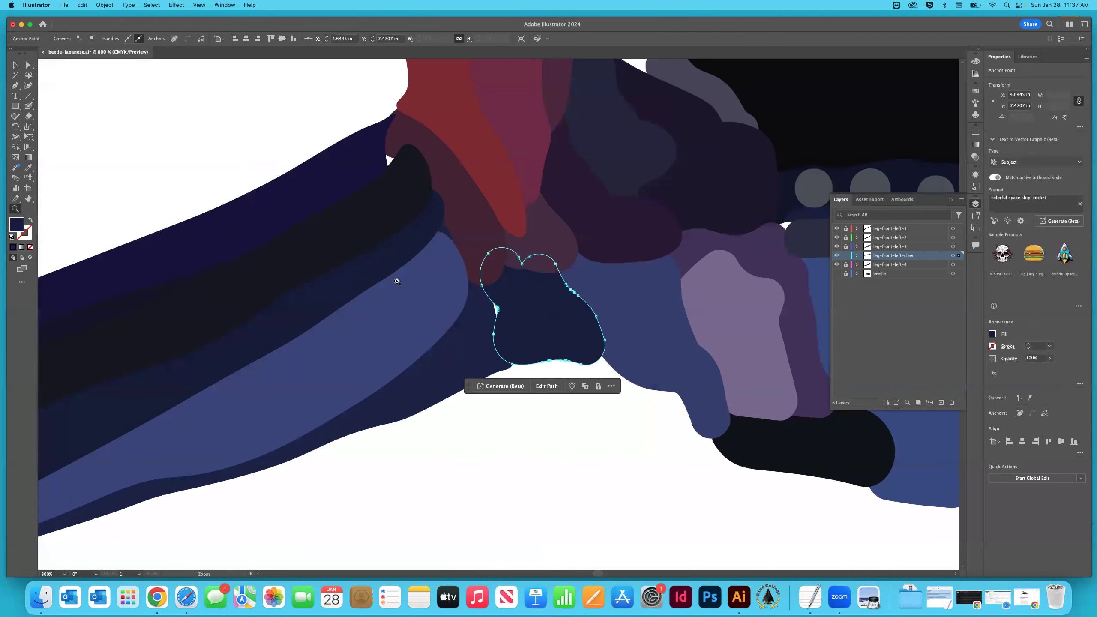
left_click(504, 312)
left_click(481, 311)
left_click(485, 311)
left_click(486, 311)
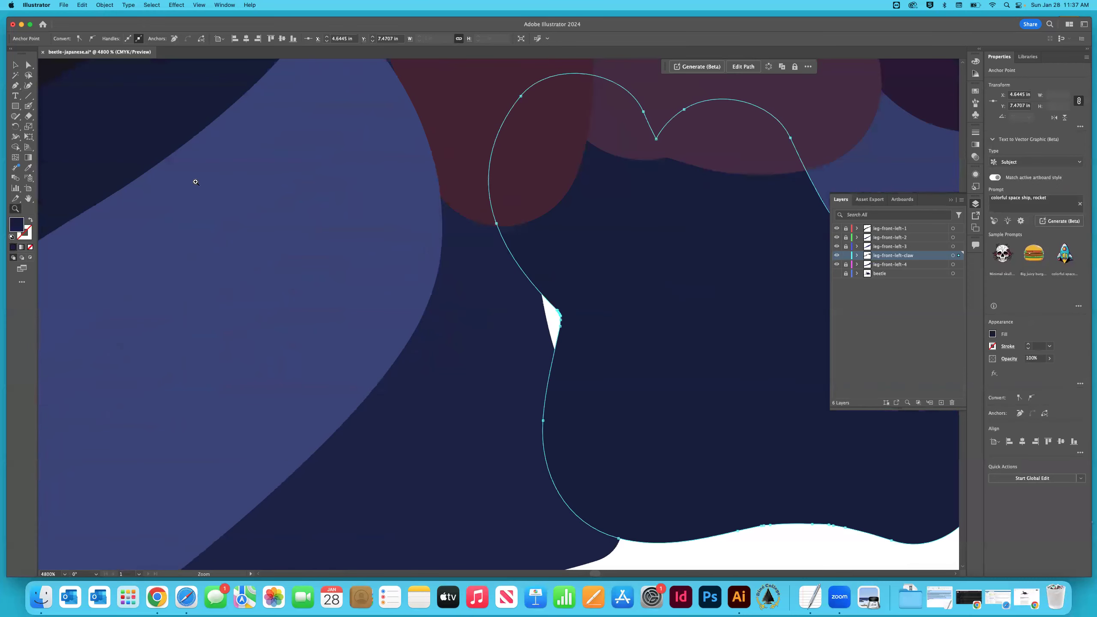
left_click(29, 64)
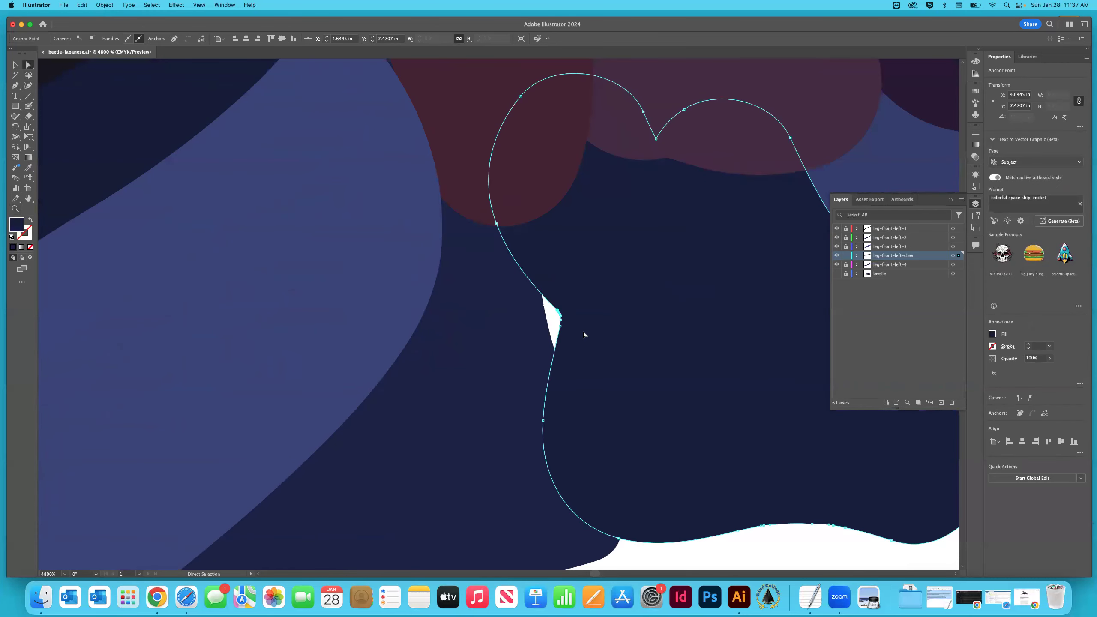
left_click(545, 343)
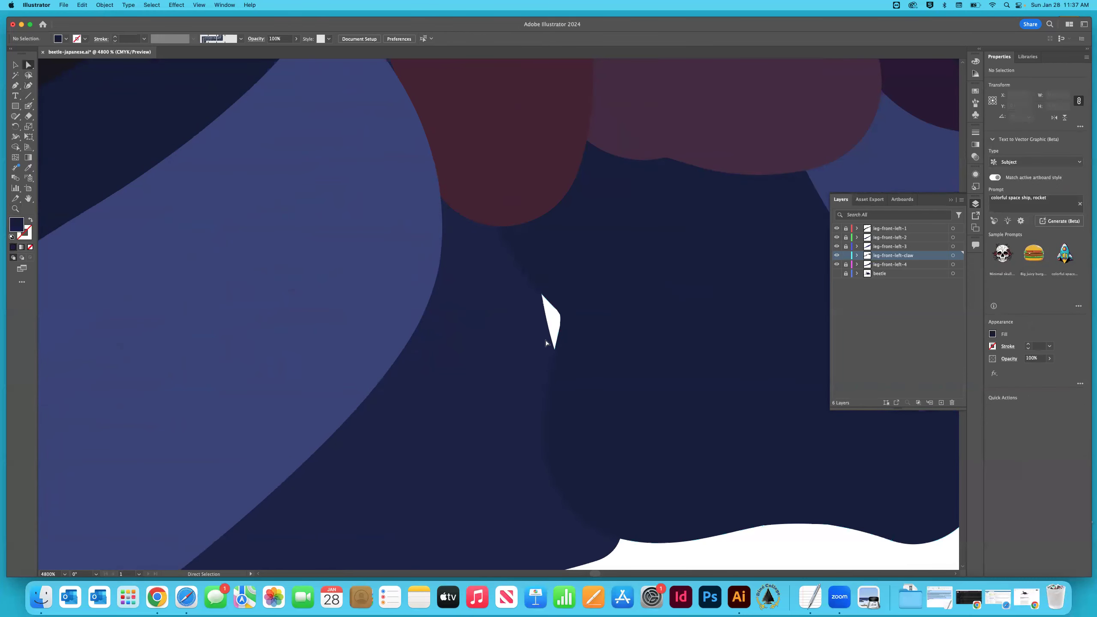
left_click(578, 331)
left_click_drag(558, 310, 500, 345)
left_click(557, 306)
left_click(561, 323)
key("super+z")
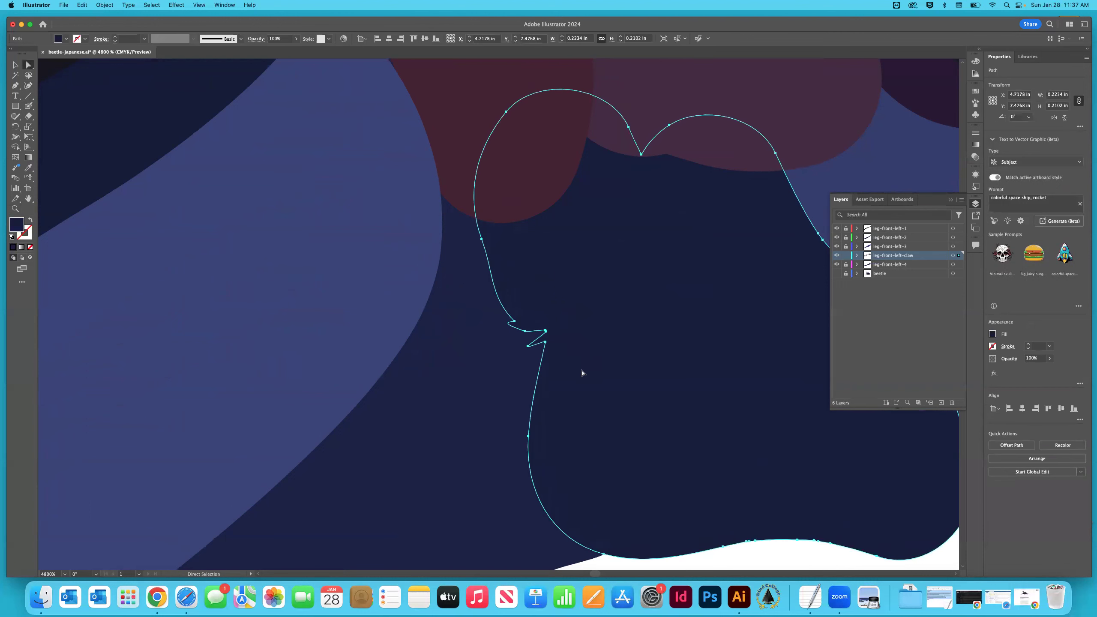
Adjust the maroon shape's left edge to close the small white gap beside the near-black band, and deselect it.
scroll(566, 357, "right", 4)
scroll(566, 358, "down", 3)
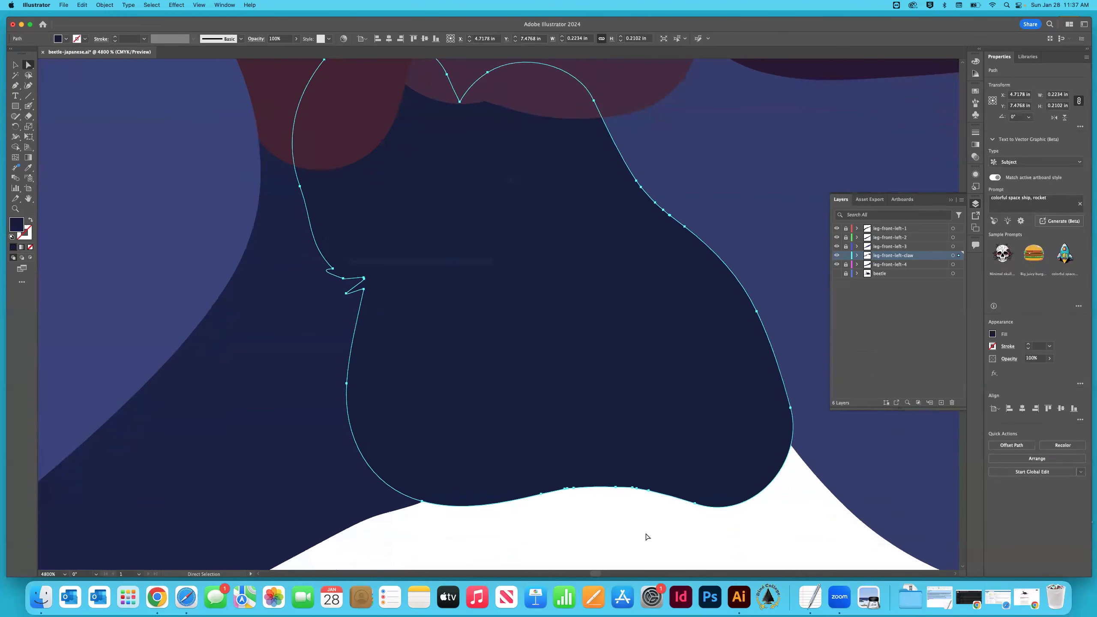
left_click(646, 511)
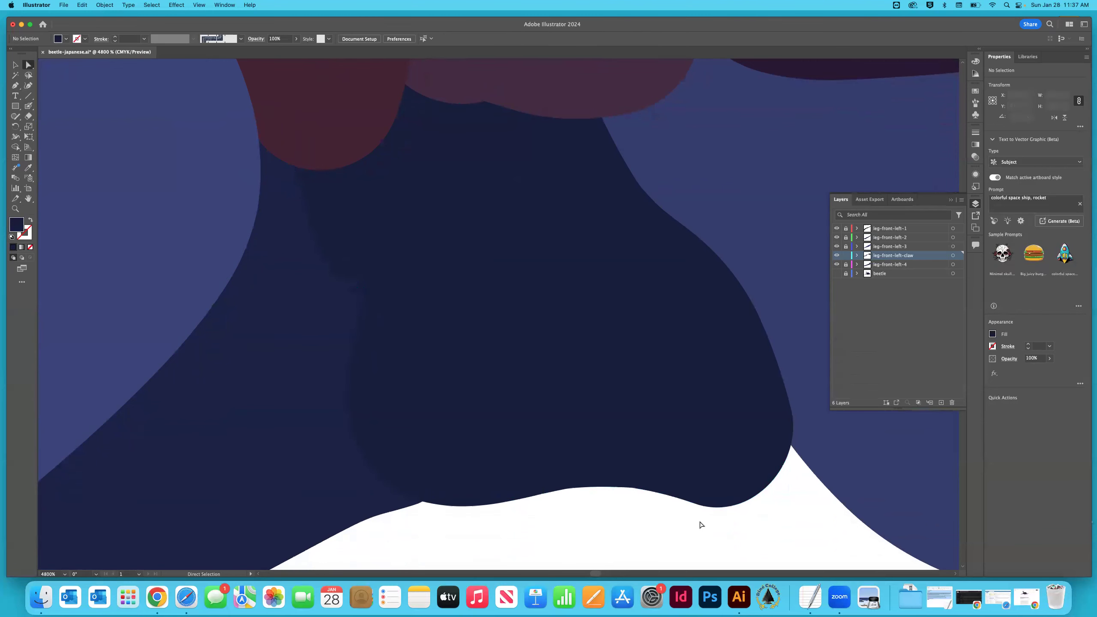
key("super+minus")
key("super+minus")
key("super+minus")
key("super+minus")
left_click(384, 163)
left_click(368, 160)
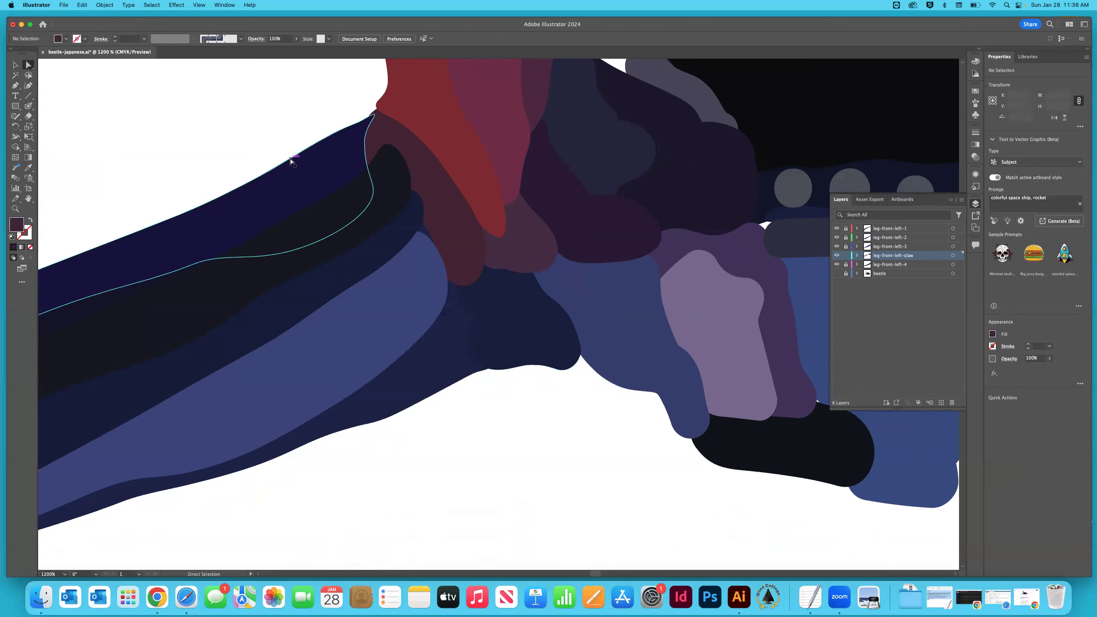
Move the navy base's left-end anchor point outward to cover the white gap between the purple shape and the slate band, and deselect it.
scroll(291, 161, "right", 4)
scroll(291, 161, "up", 3)
scroll(292, 161, "right", 4)
scroll(291, 163, "right", 3)
left_click(512, 307)
left_click_drag(518, 299, 486, 311)
left_click(378, 112)
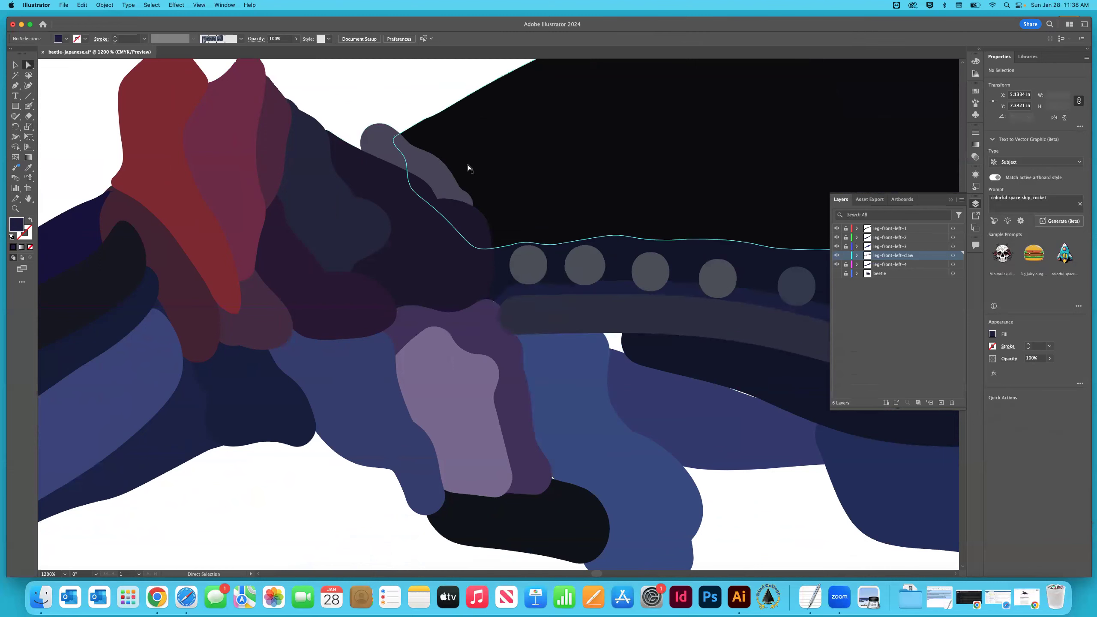
Move the anchor point at the left end of the navy base's lower part outward toward the white gap under the slate band.
scroll(465, 167, "right", 5)
left_click(513, 356)
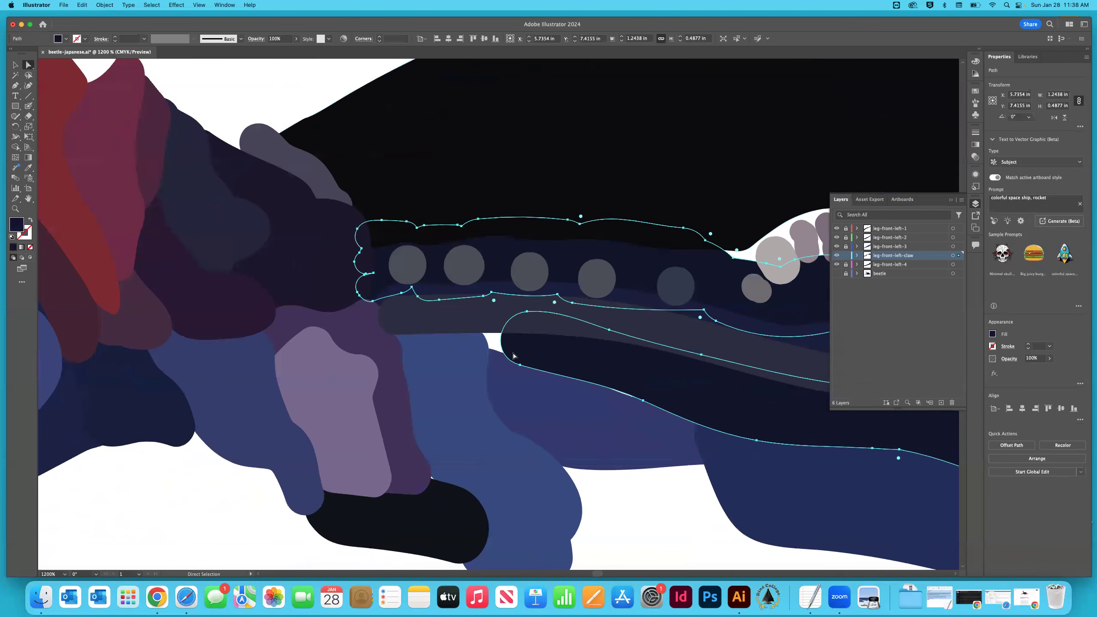
left_click_drag(520, 366, 481, 351)
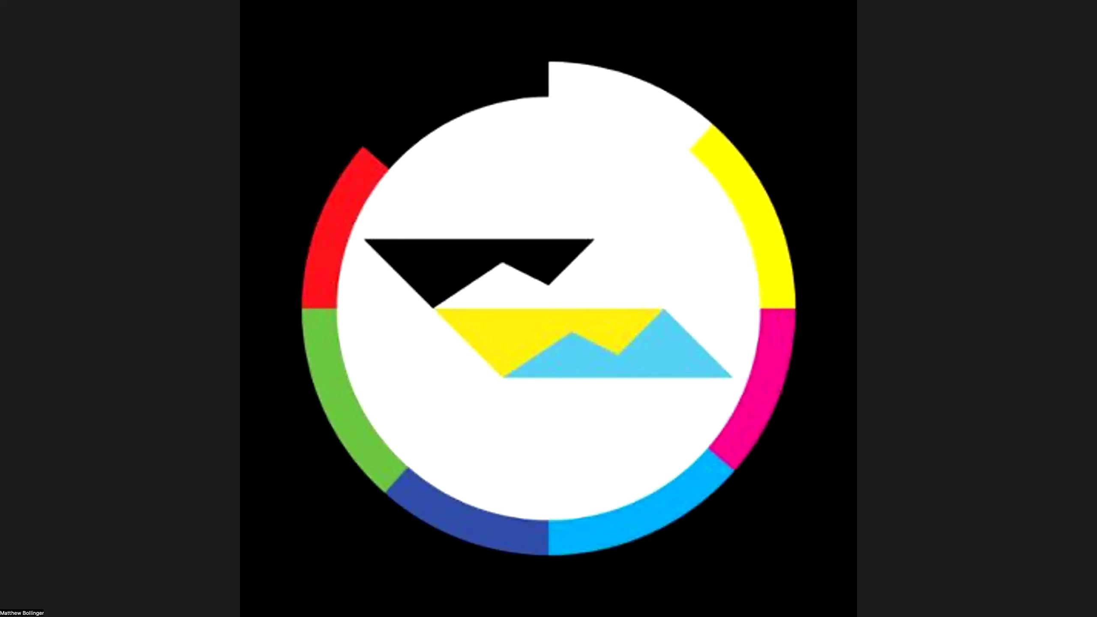